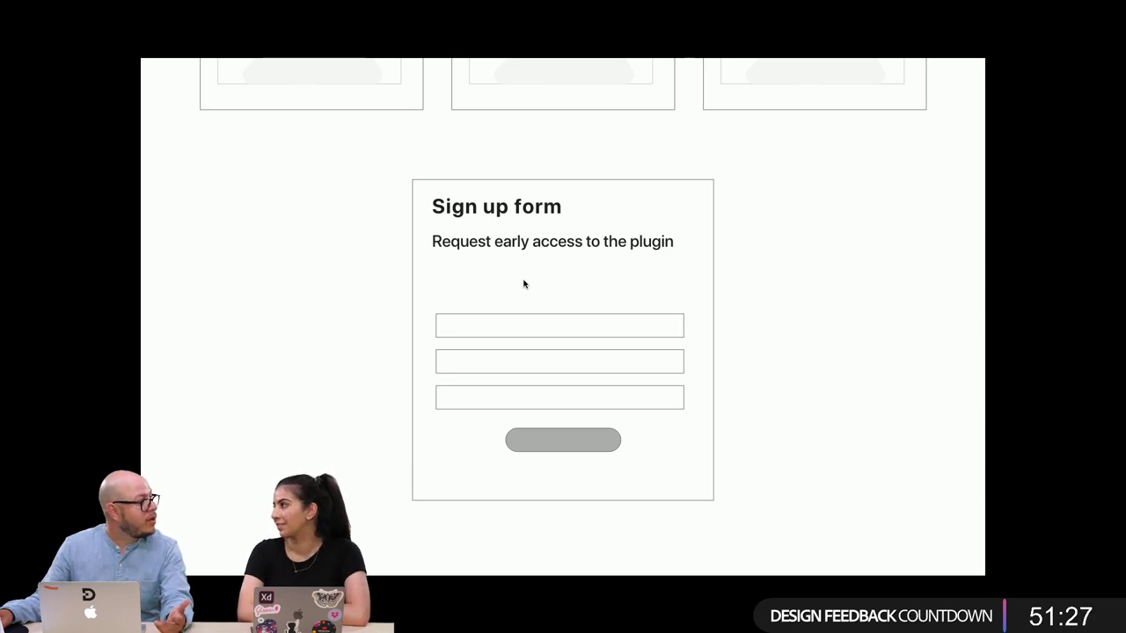
Review the end of the sign-up page preview, leave full screen and close the preview window
{"action": "scroll", "coordinate": [523, 283], "scroll_direction": "down", "scroll_amount": 3}
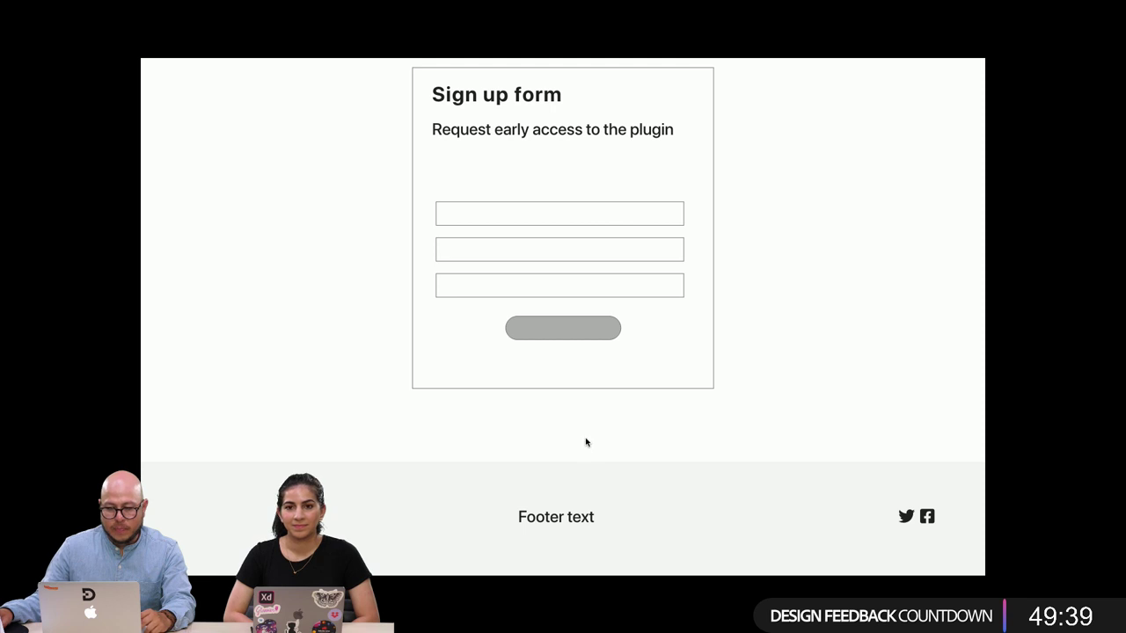
{"action": "key", "text": "Escape"}
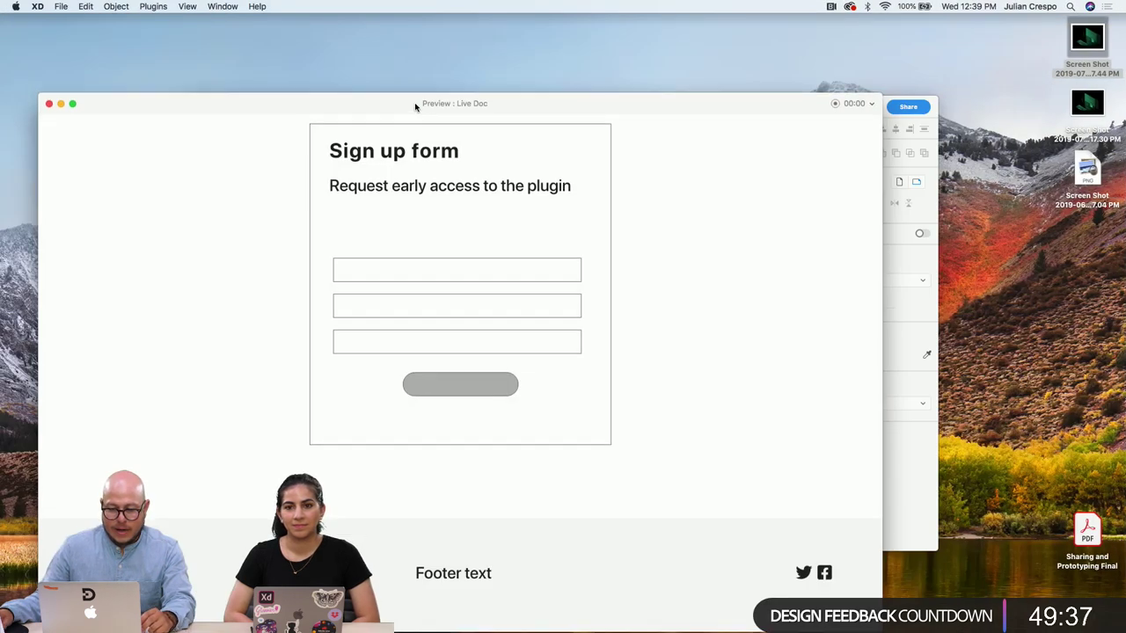
{"action": "left_click_drag", "start_coordinate": [417, 106], "coordinate": [430, 78]}
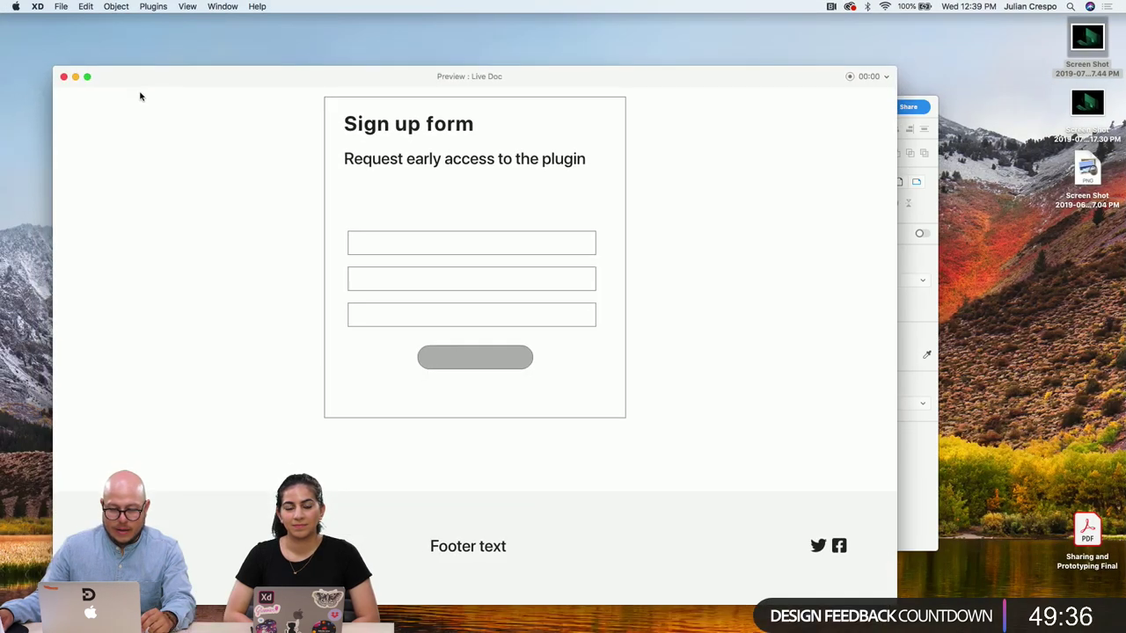
{"action": "left_click", "coordinate": [64, 77]}
Draw a new portrait artboard about 817 by 1093 beside the landing-page wireframe artboard 5 – 1, aligned with its upper edge
{"action": "scroll", "coordinate": [738, 319], "scroll_direction": "down", "scroll_amount": 5}
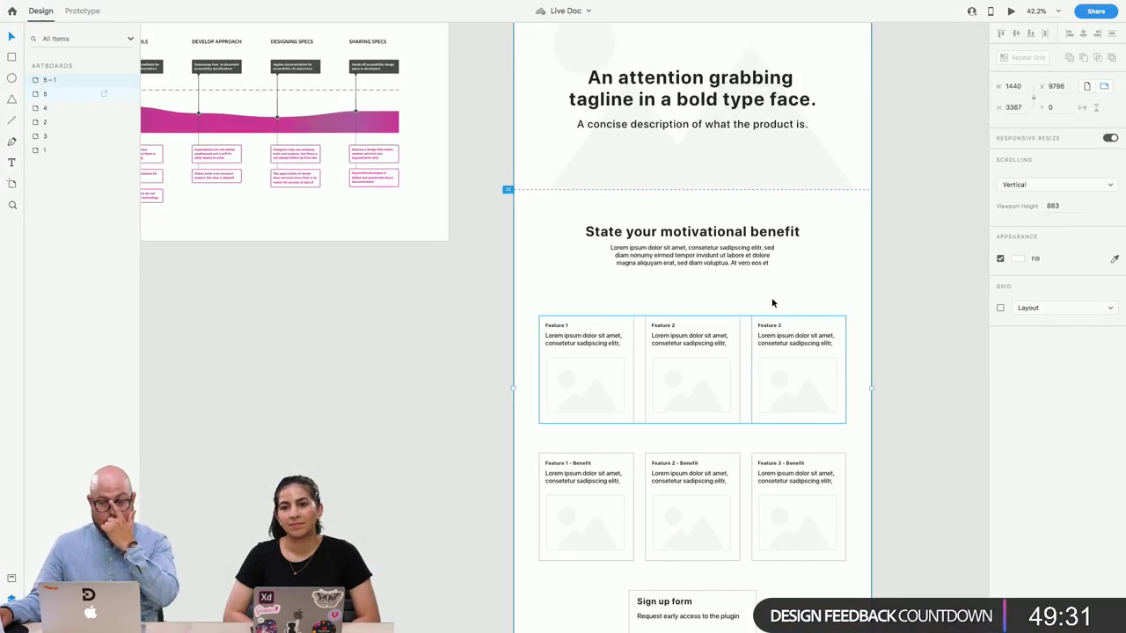
{"action": "scroll", "coordinate": [668, 123], "scroll_direction": "up", "scroll_amount": 3}
{"action": "scroll", "coordinate": [668, 123], "scroll_direction": "right", "scroll_amount": 3}
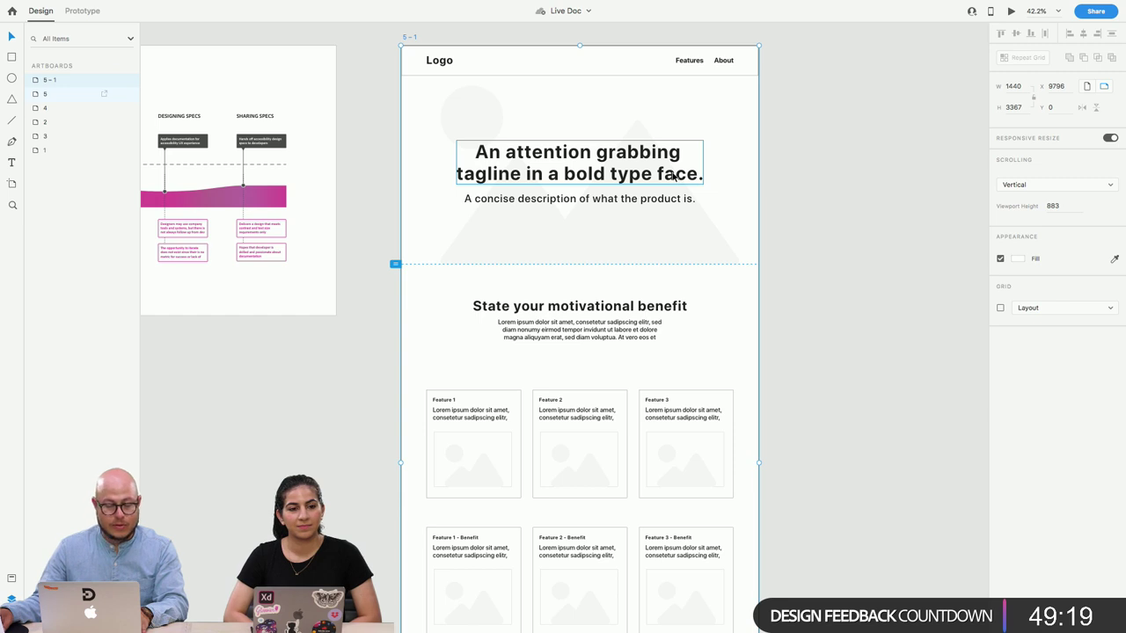
{"action": "left_click", "coordinate": [805, 153]}
{"action": "left_click_drag", "start_coordinate": [837, 166], "coordinate": [681, 153]}
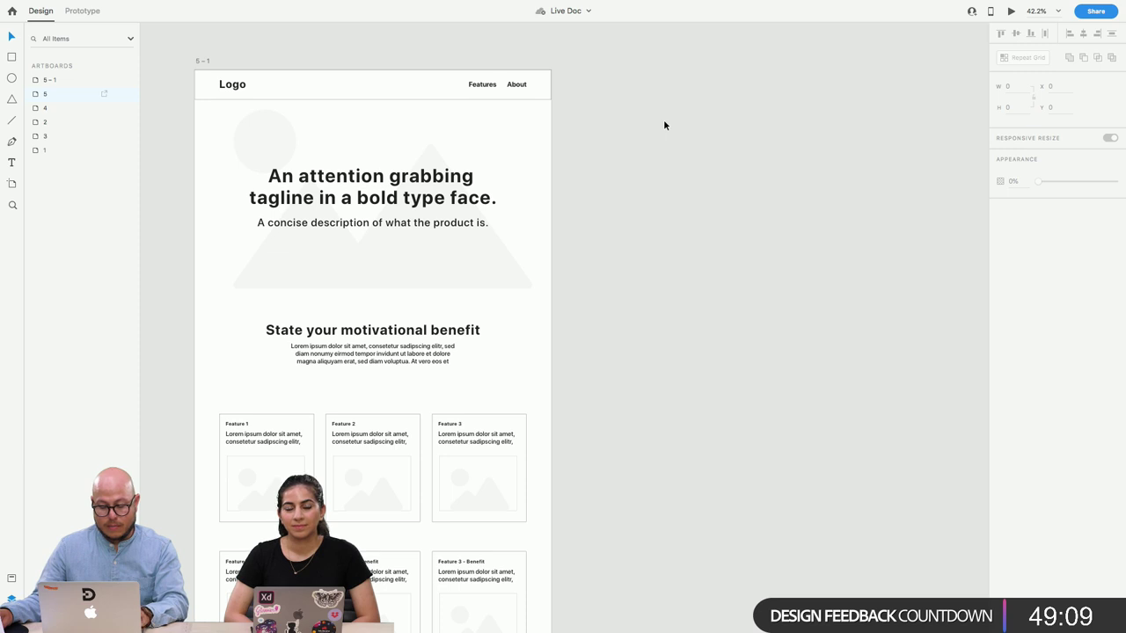
{"action": "key", "text": "a"}
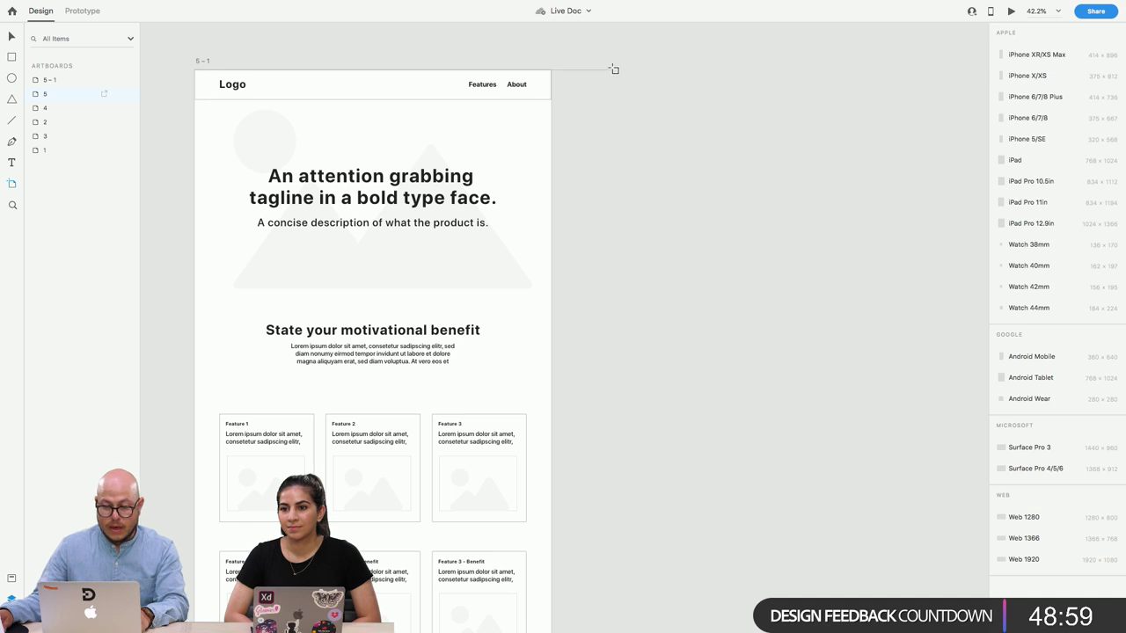
{"action": "left_click_drag", "start_coordinate": [613, 70], "coordinate": [816, 343]}
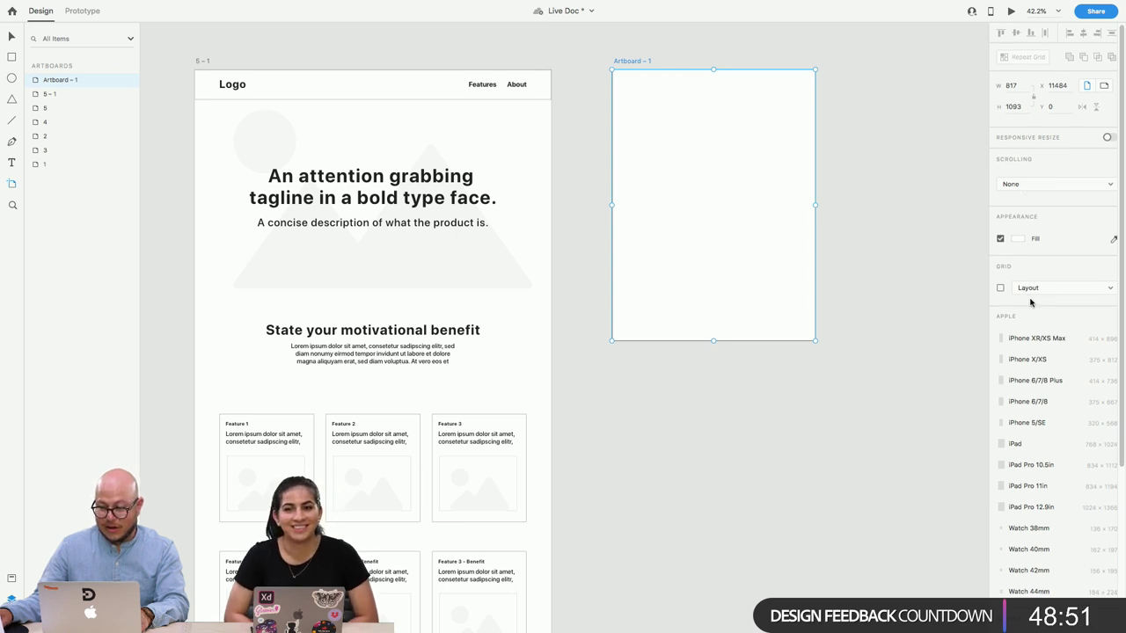
Set the new artboard's width to 1440 and return to the Select tool
{"action": "scroll", "coordinate": [1038, 290], "scroll_direction": "down", "scroll_amount": 2}
{"action": "left_click", "coordinate": [1011, 86]}
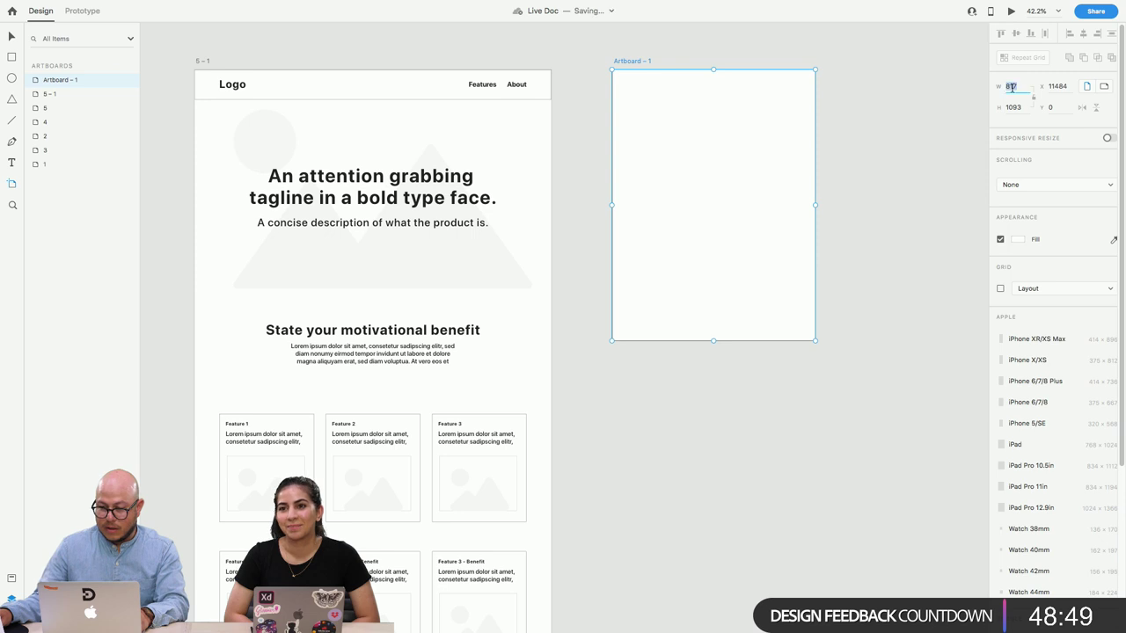
{"action": "type", "text": "1440"}
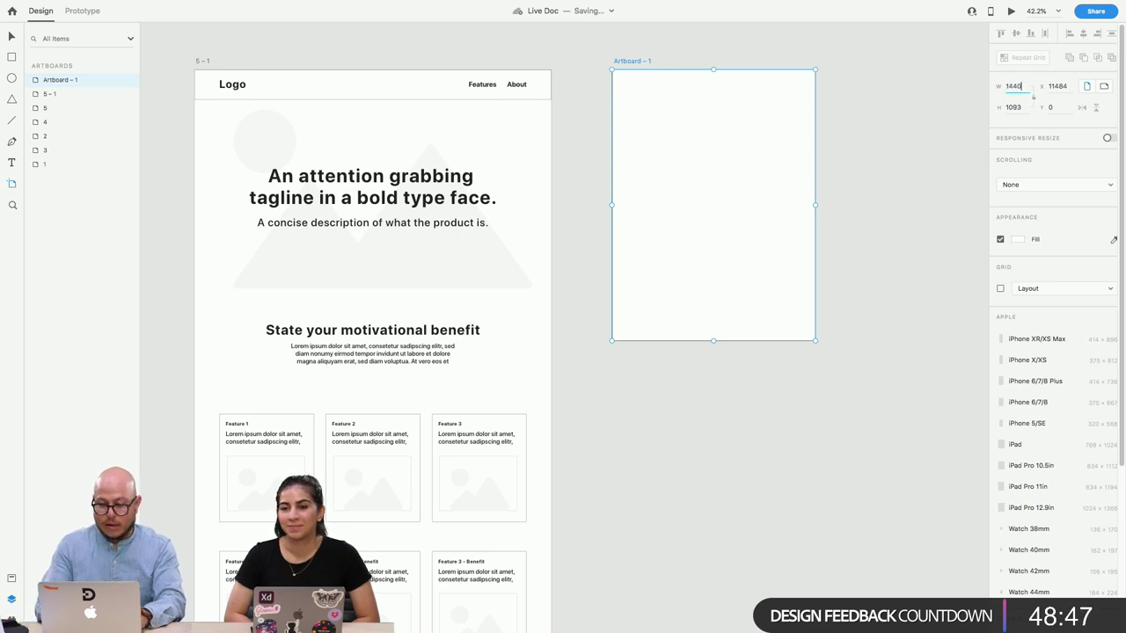
{"action": "key", "text": "Return"}
{"action": "scroll", "coordinate": [774, 143], "scroll_direction": "right", "scroll_amount": 3}
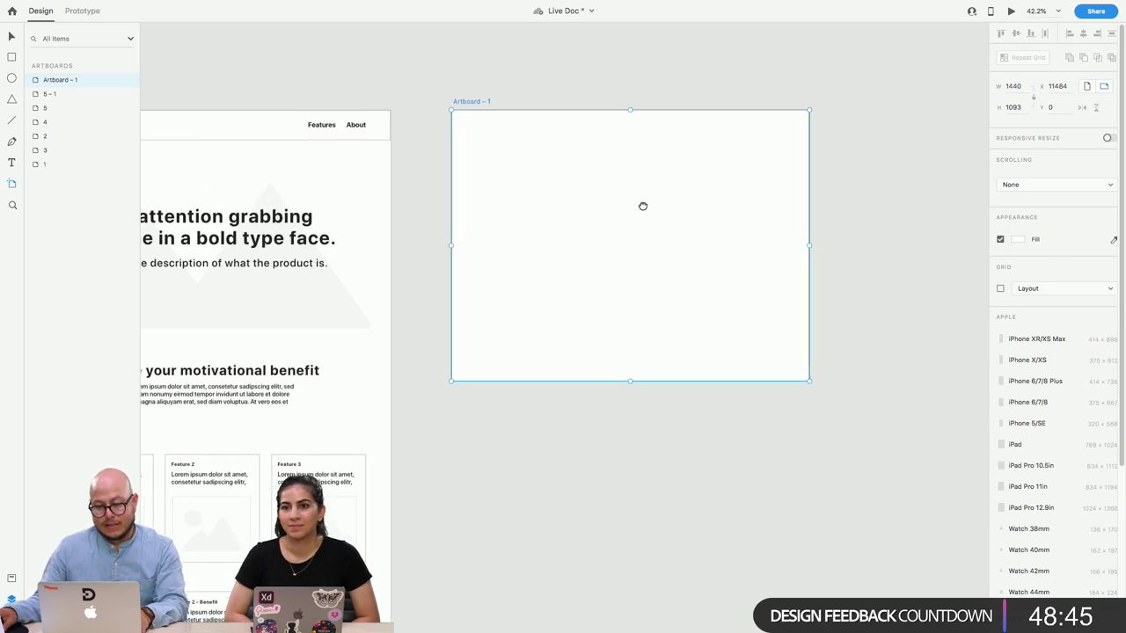
{"action": "key", "text": "v"}
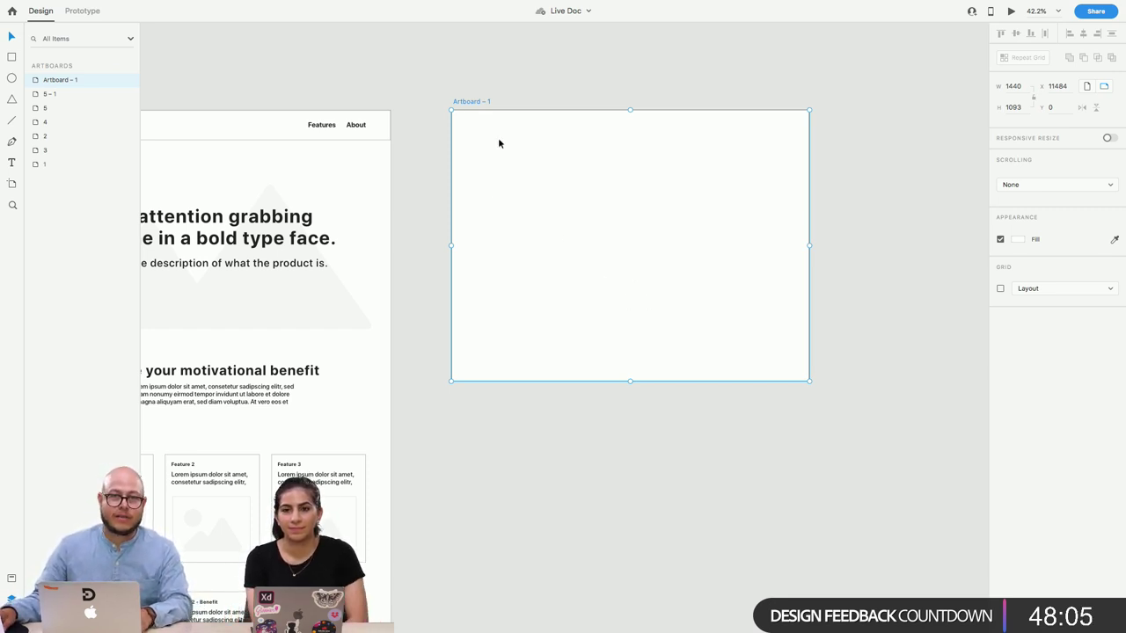
Select the Logo text in the header of the wireframe artboard 5 – 1
{"action": "scroll", "coordinate": [513, 211], "scroll_direction": "left", "scroll_amount": 5}
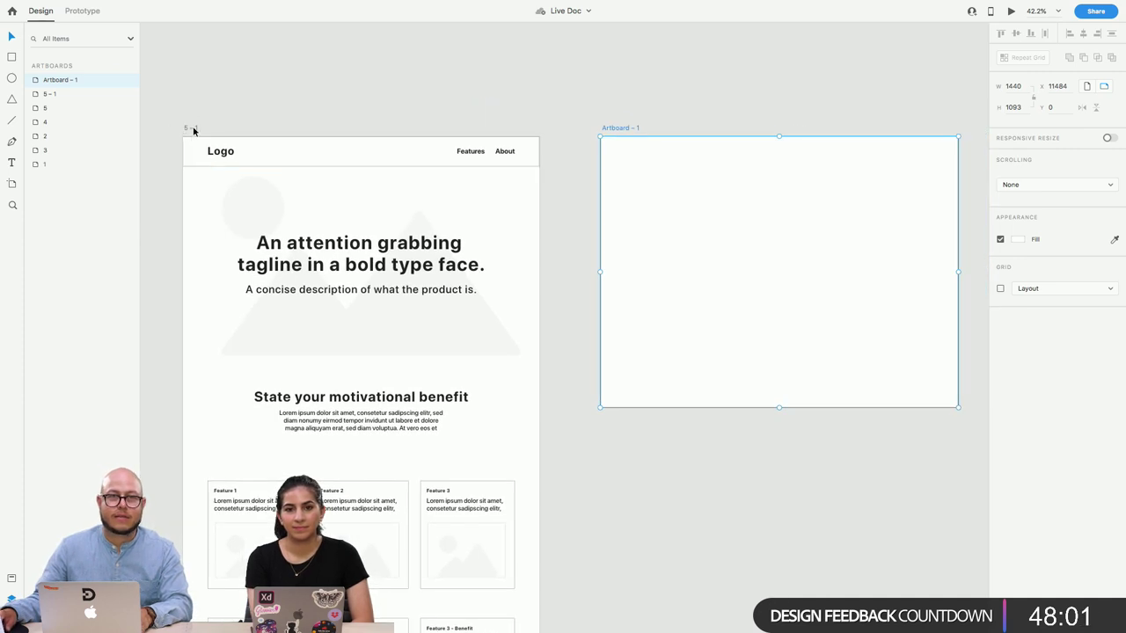
{"action": "left_click", "coordinate": [194, 130]}
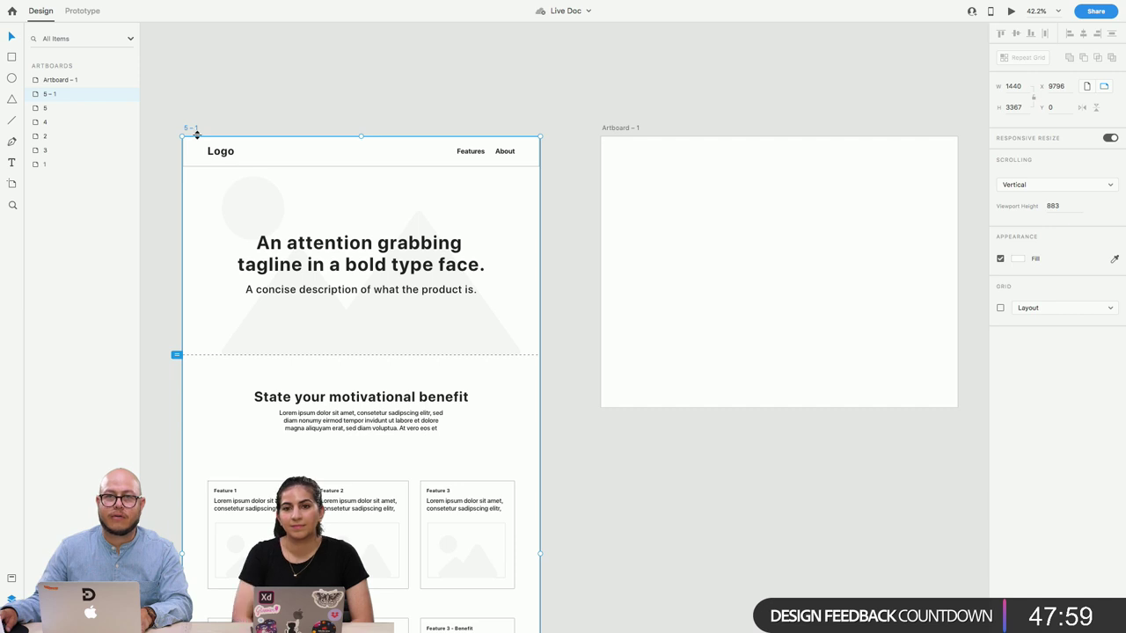
{"action": "scroll", "coordinate": [185, 169], "scroll_direction": "up", "scroll_amount": 2}
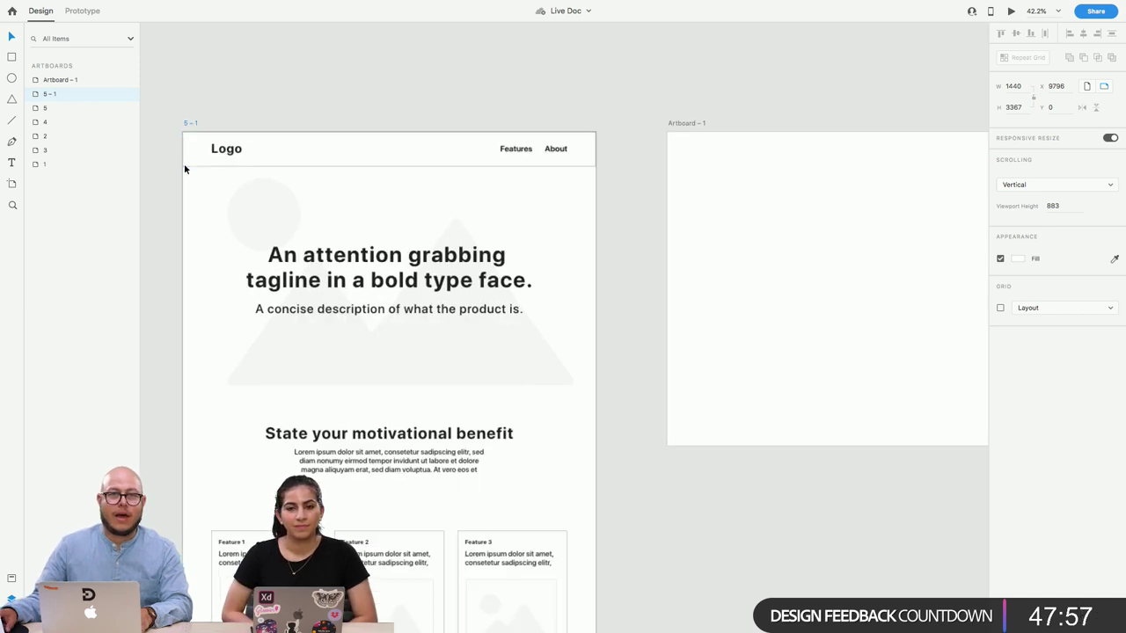
{"action": "scroll", "coordinate": [188, 164], "scroll_direction": "up", "scroll_amount": 3}
{"action": "left_click", "coordinate": [294, 152]}
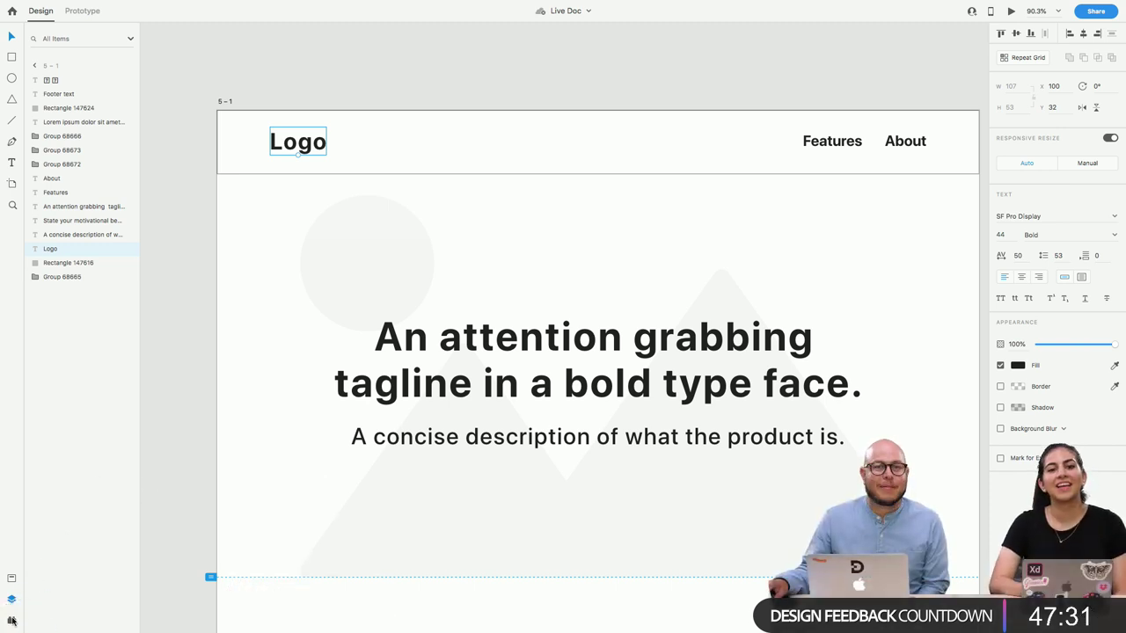
Show the list of installed plugins, widen it, and look over the available plugin commands
{"action": "left_click", "coordinate": [12, 620]}
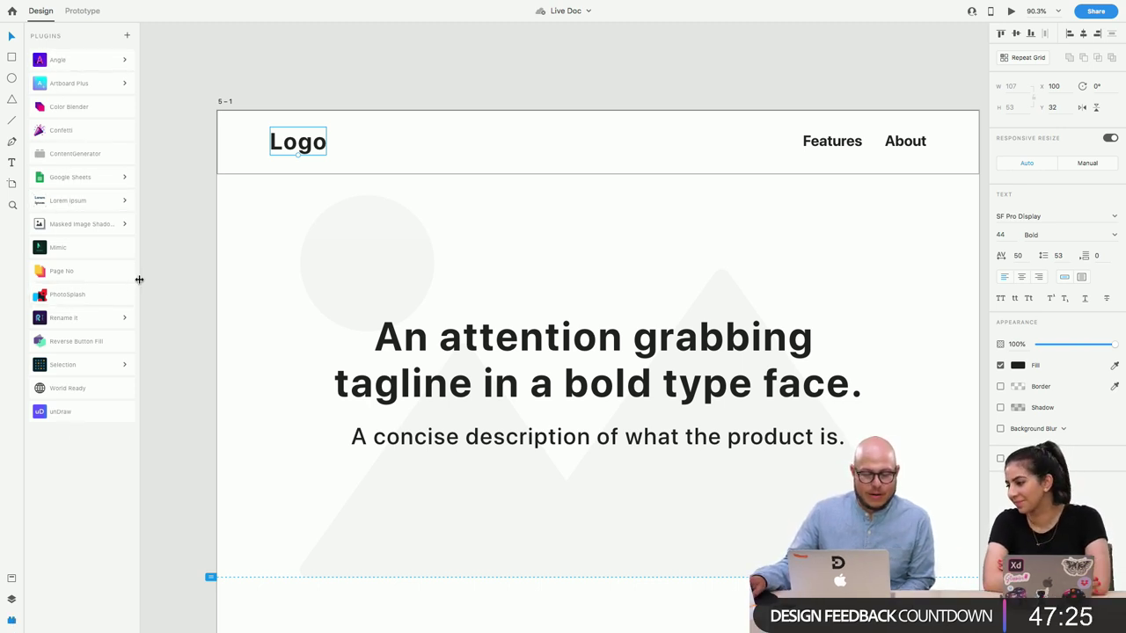
{"action": "left_click_drag", "start_coordinate": [139, 280], "coordinate": [206, 287]}
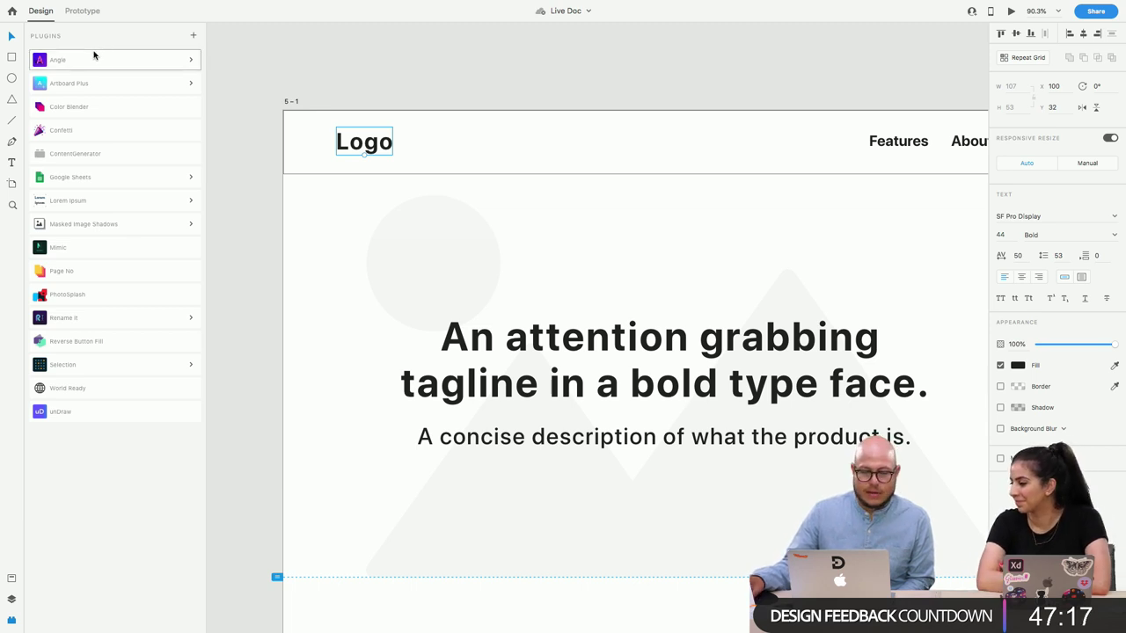
{"action": "mouse_move", "coordinate": [121, 5]}
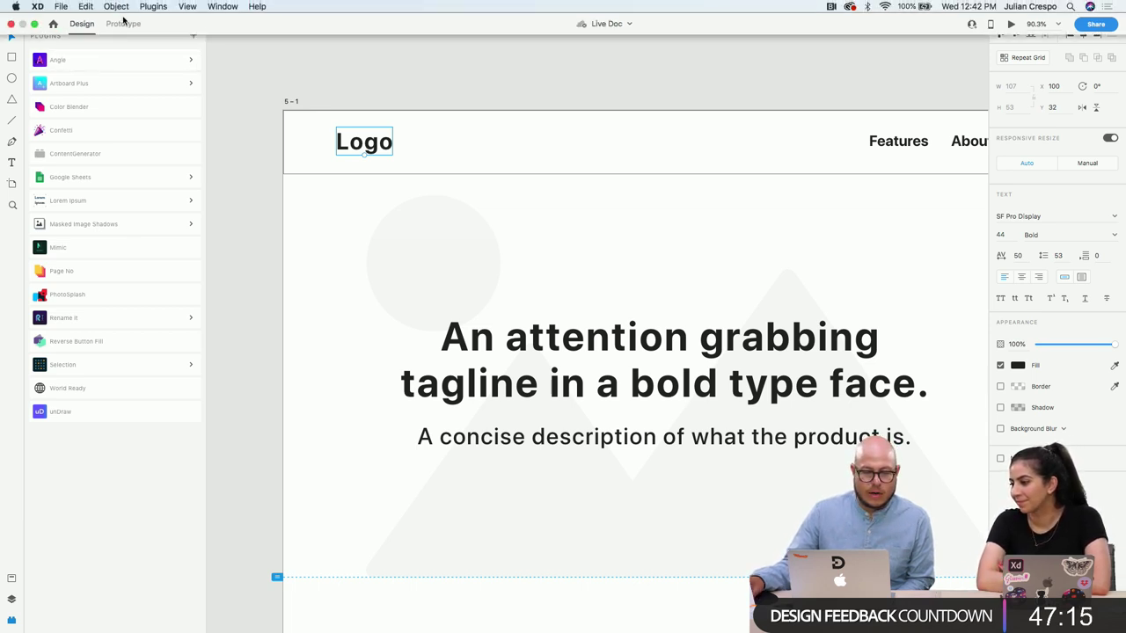
{"action": "left_click", "coordinate": [156, 8]}
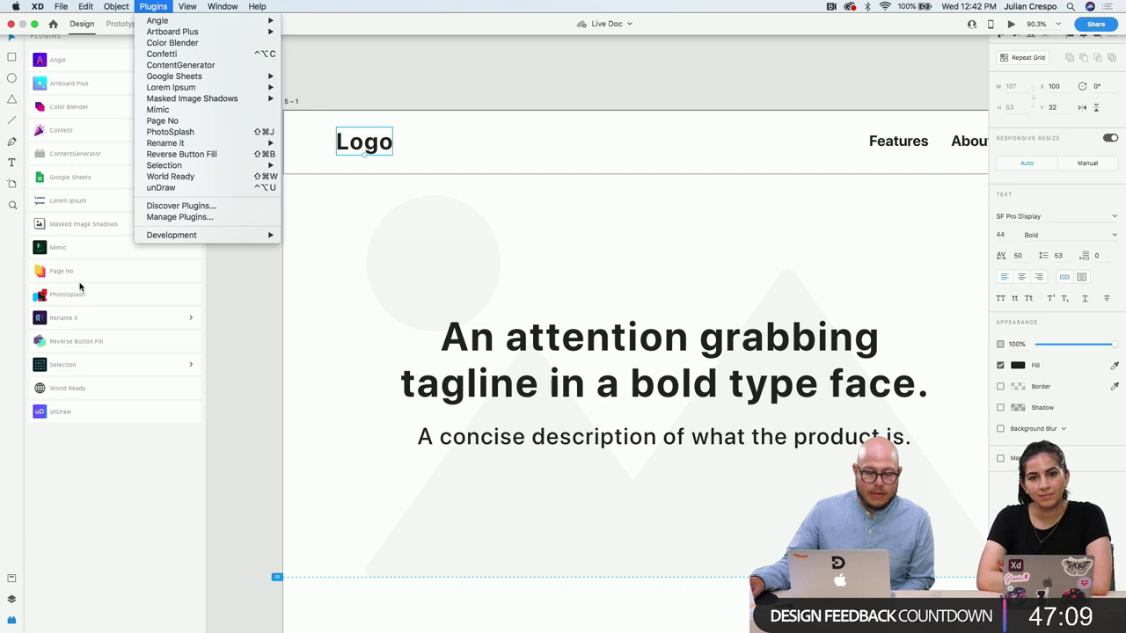
{"action": "key", "text": "Escape"}
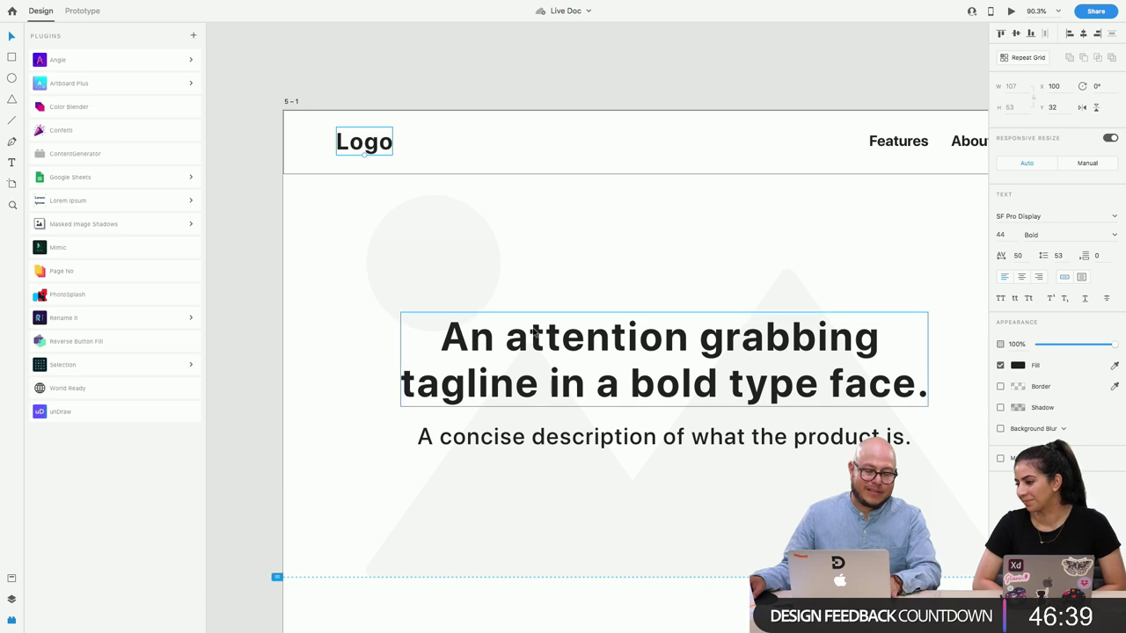
Replace the paragraph below the "State your motivational benefit" heading with the text "Nothing"
{"action": "scroll", "coordinate": [534, 333], "scroll_direction": "down", "scroll_amount": 5}
{"action": "left_click", "coordinate": [542, 432]}
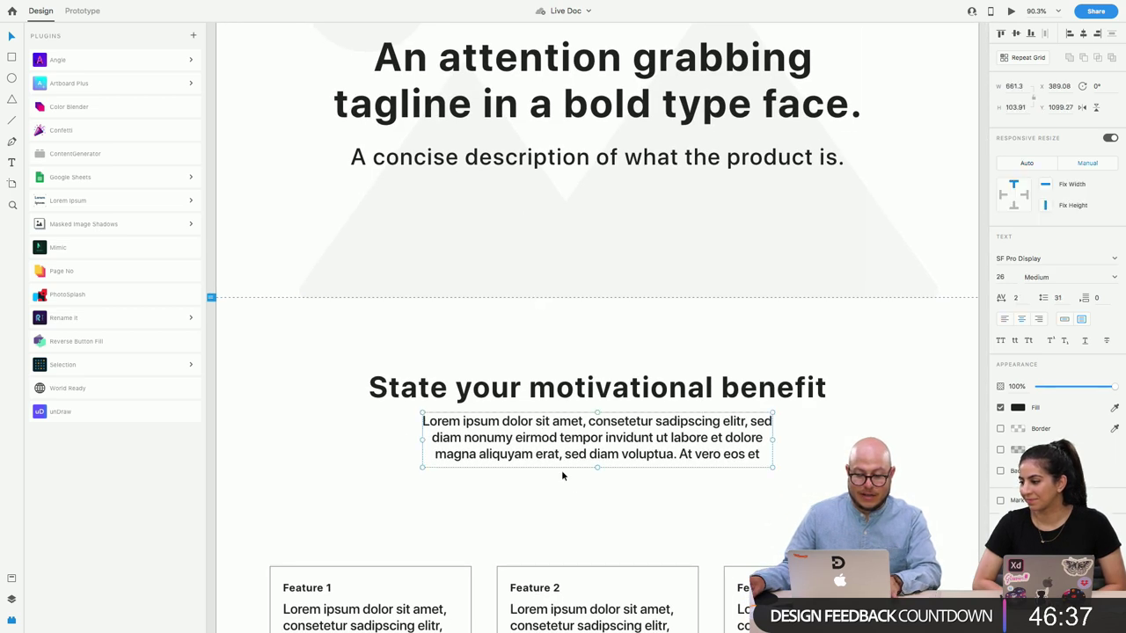
{"action": "double_click", "coordinate": [591, 454]}
{"action": "key", "text": "ctrl+a"}
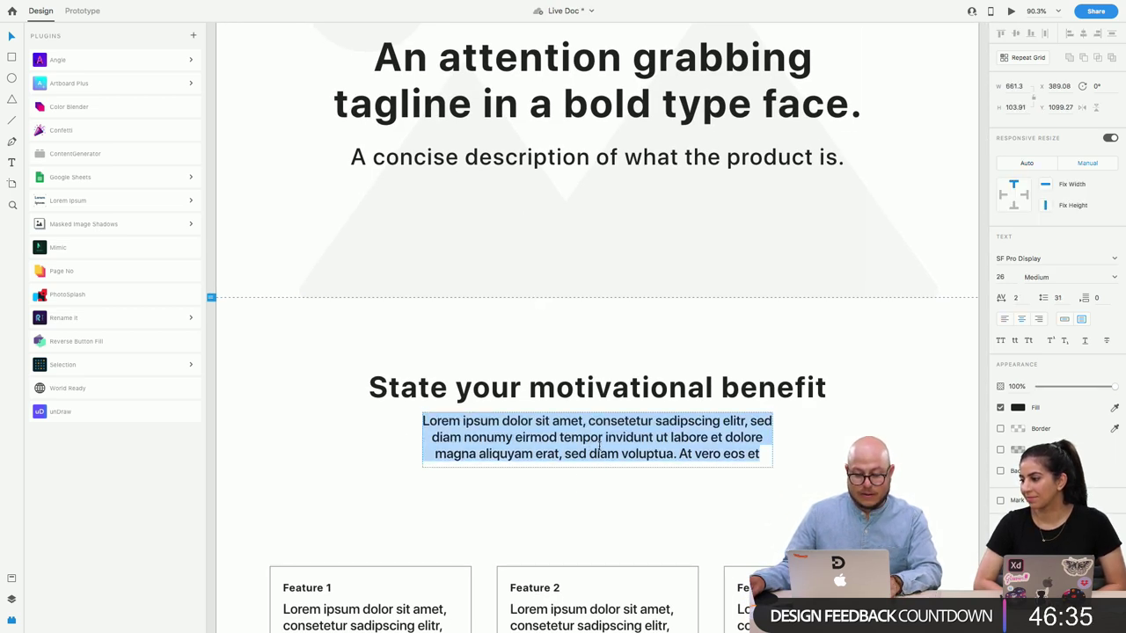
{"action": "type", "text": "Nothing"}
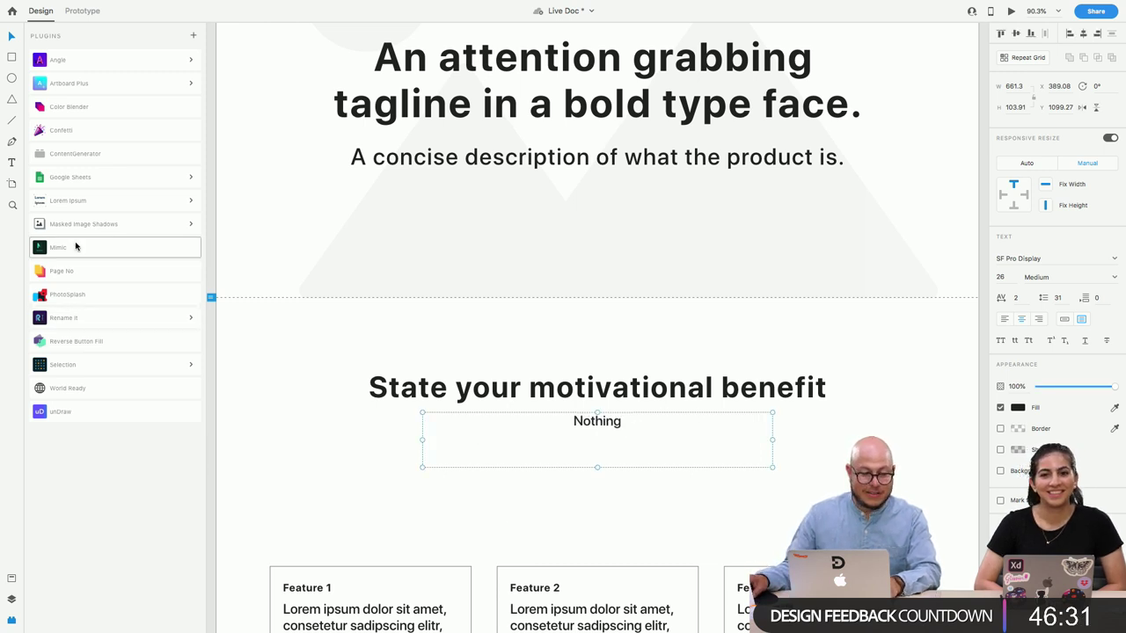
Fill the paragraph below the motivational benefit heading with Lorem Ipsum (Latin, Standard) placeholder text, with line breaks and no ending punctuation mark
{"action": "left_click", "coordinate": [110, 202]}
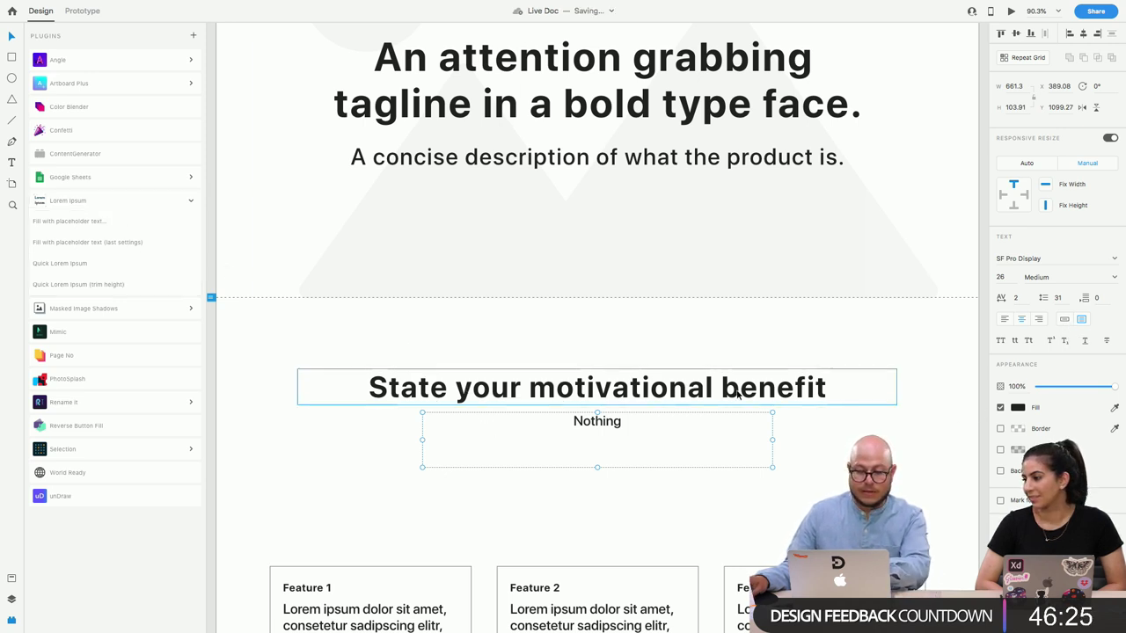
{"action": "left_click", "coordinate": [75, 221]}
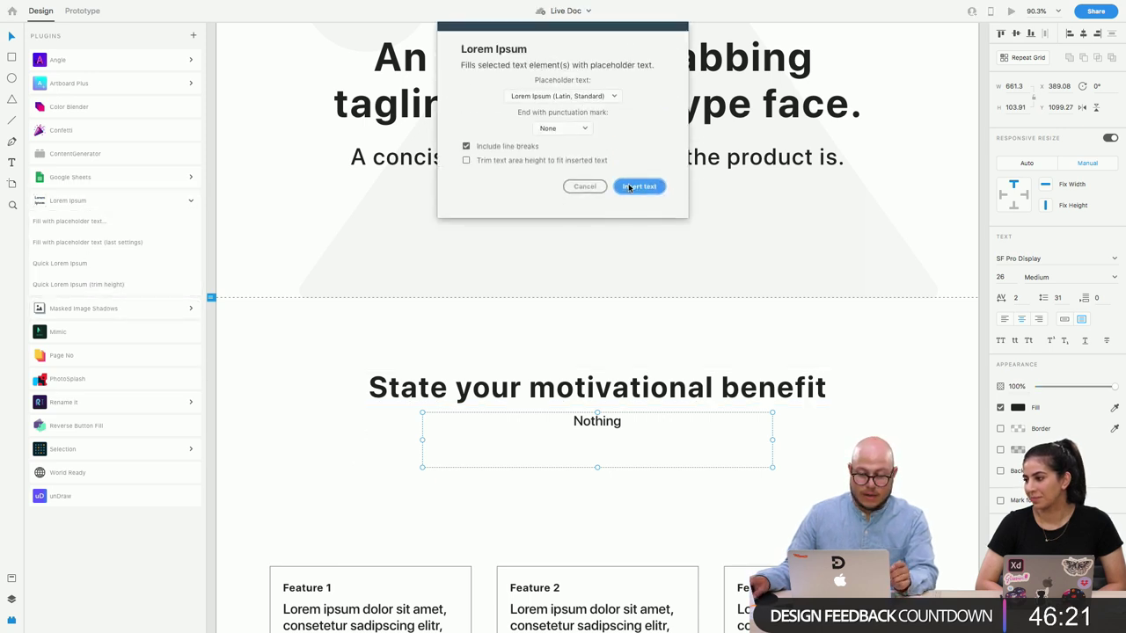
{"action": "left_click", "coordinate": [598, 96]}
{"action": "left_click", "coordinate": [648, 104]}
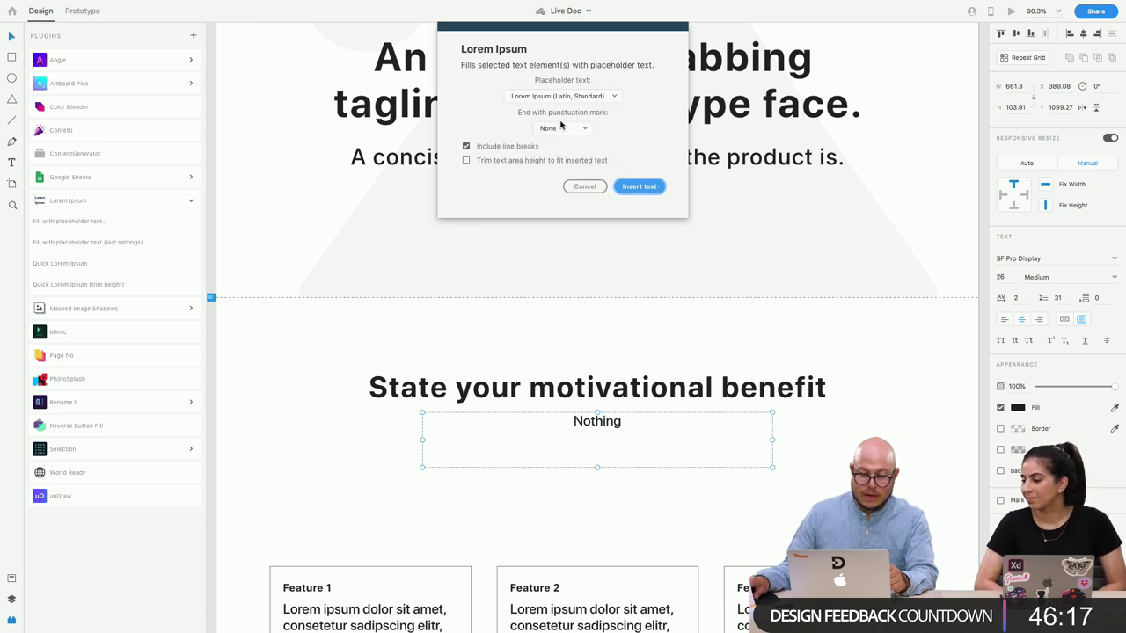
{"action": "left_click", "coordinate": [628, 186]}
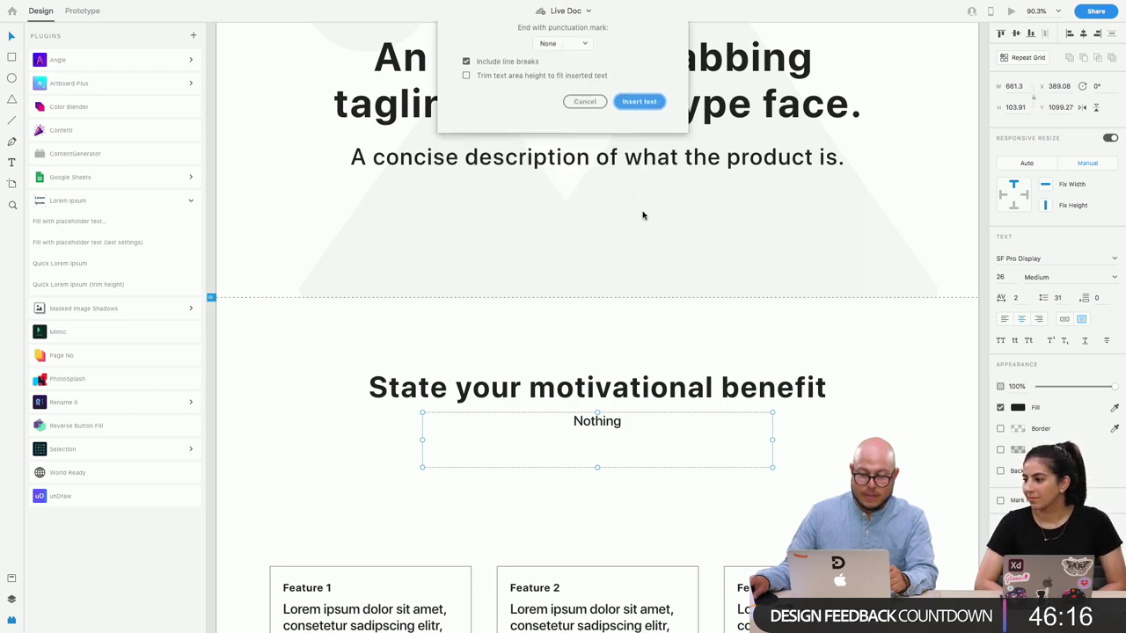
{"action": "left_click", "coordinate": [580, 498]}
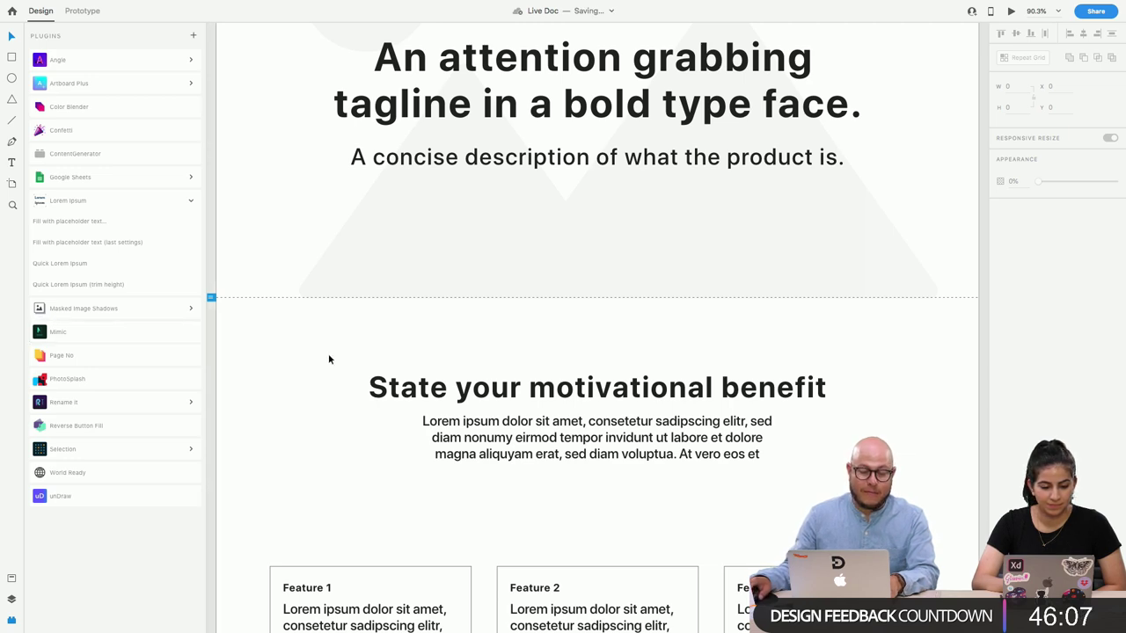
Switch to Chrome, bring up the Lemonstreet Brewing website and select its web address
{"action": "scroll", "coordinate": [337, 361], "scroll_direction": "down", "scroll_amount": 2}
{"action": "scroll", "coordinate": [337, 360], "scroll_direction": "down", "scroll_amount": 3}
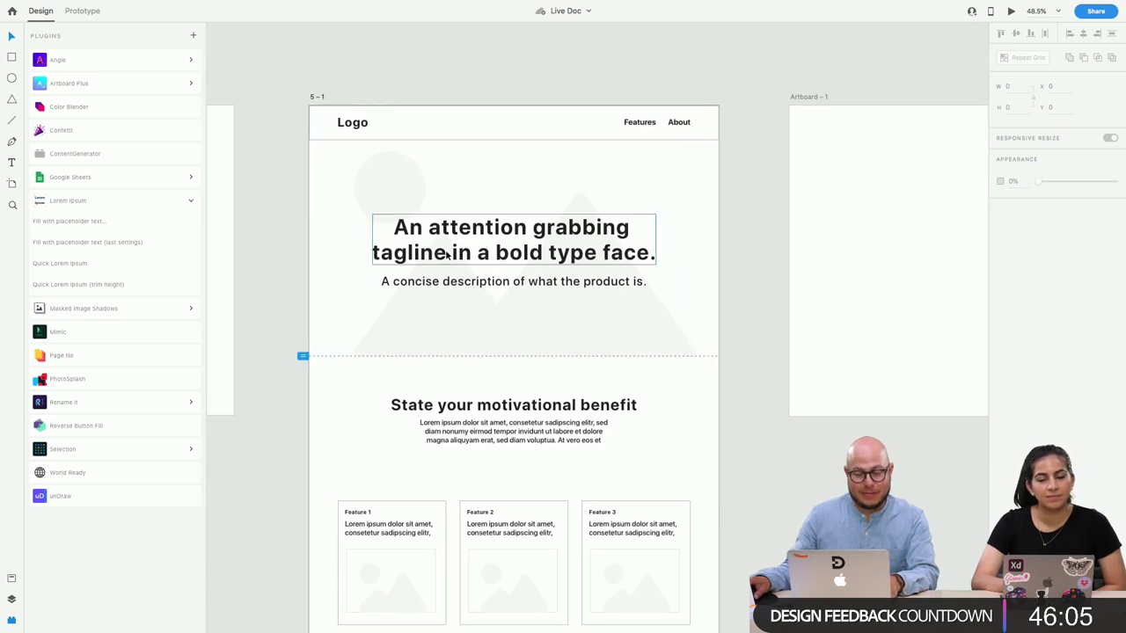
{"action": "key", "text": "ctrl+Left"}
{"action": "key", "text": "ctrl+Right"}
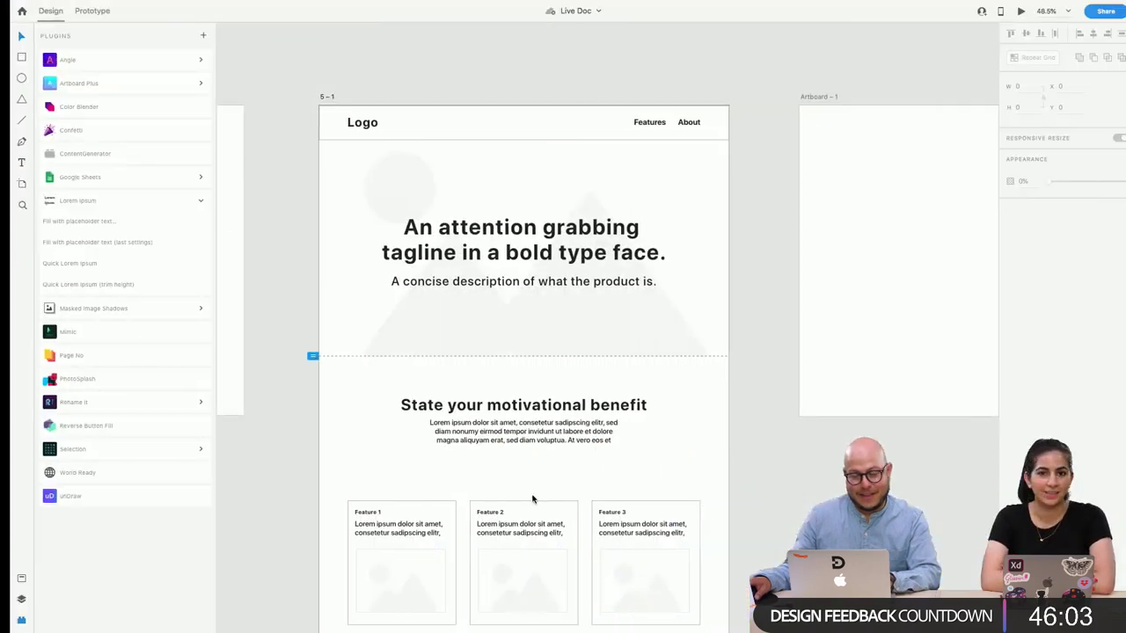
{"action": "key", "text": "ctrl+Right"}
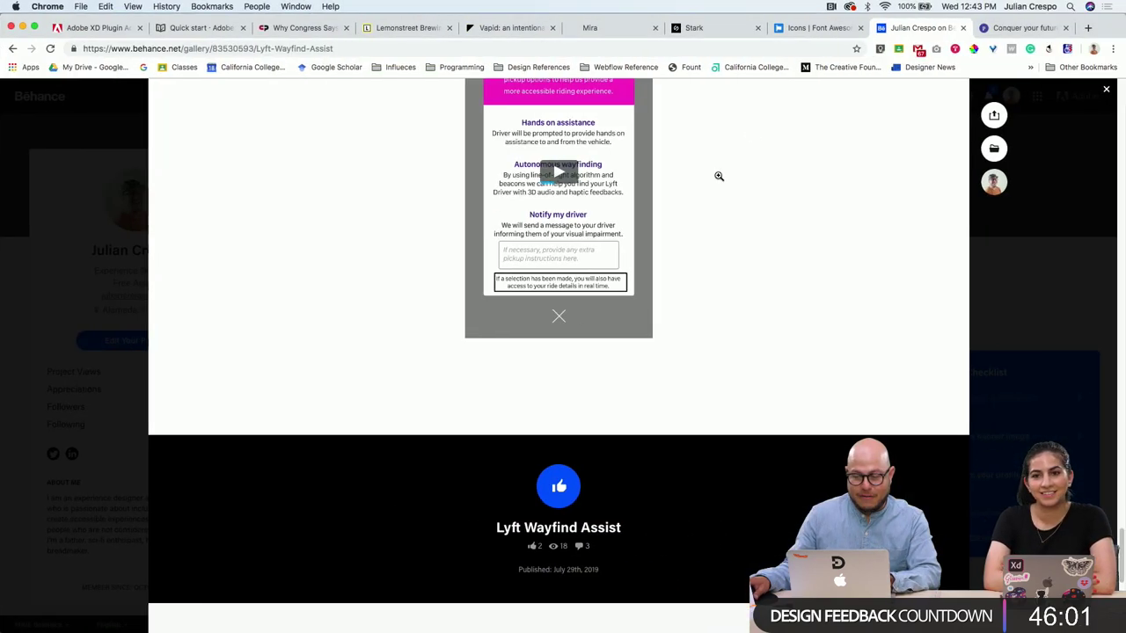
{"action": "left_click", "coordinate": [695, 27]}
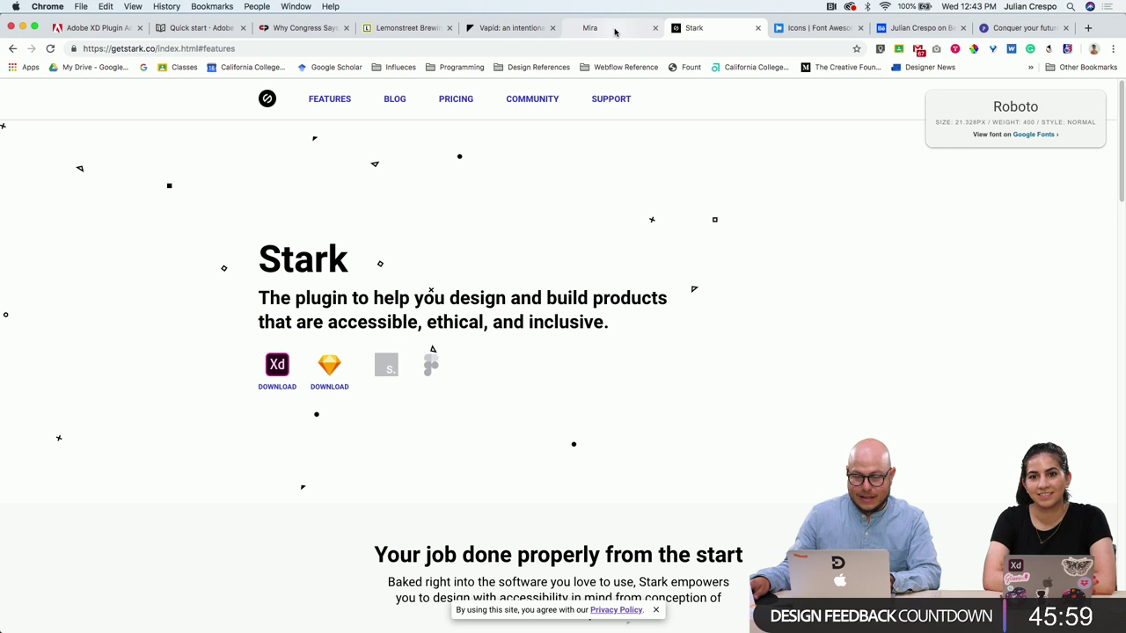
{"action": "left_click", "coordinate": [404, 28]}
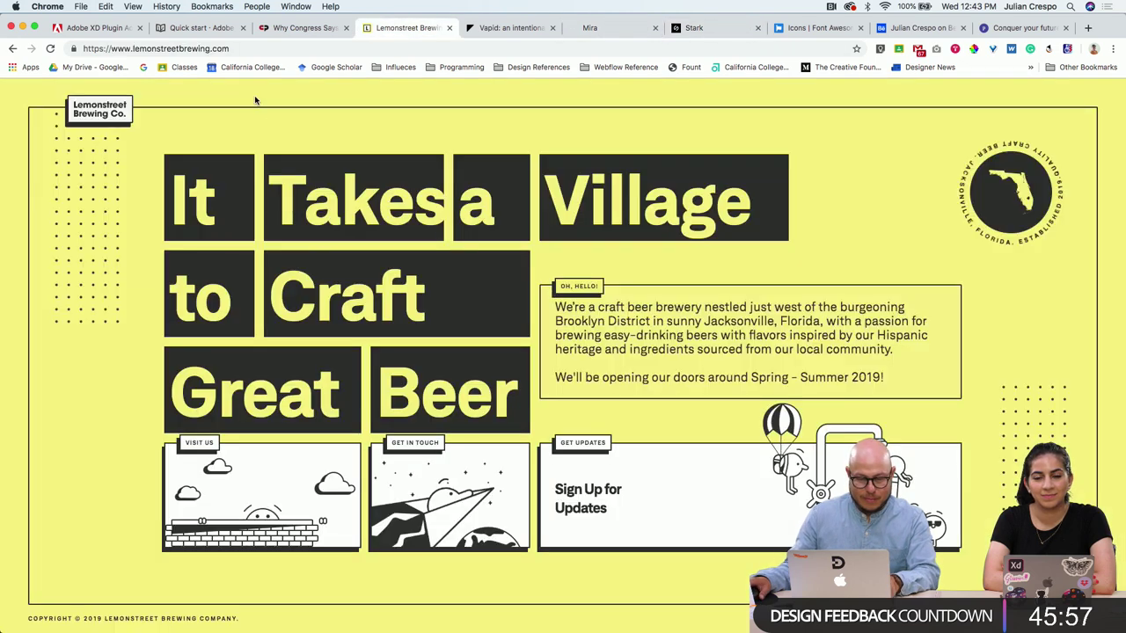
{"action": "left_click", "coordinate": [183, 52]}
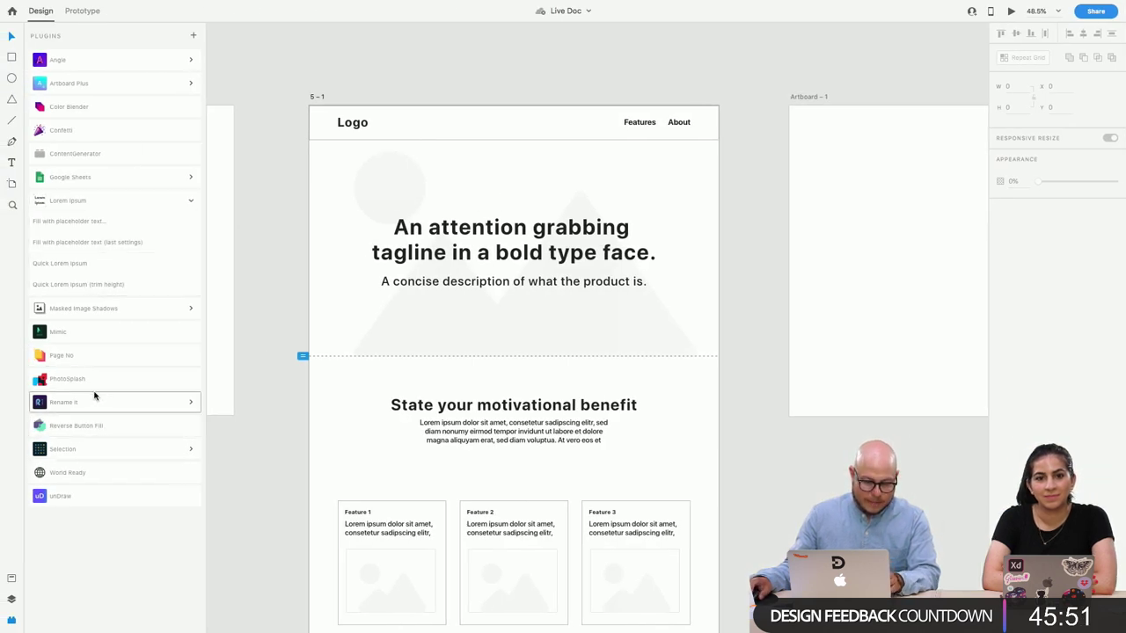
Run the Mimic plugin on the copied Lemonstreet Brewing web address to extract its colors, font names and images onto artboards
{"action": "left_click", "coordinate": [77, 335]}
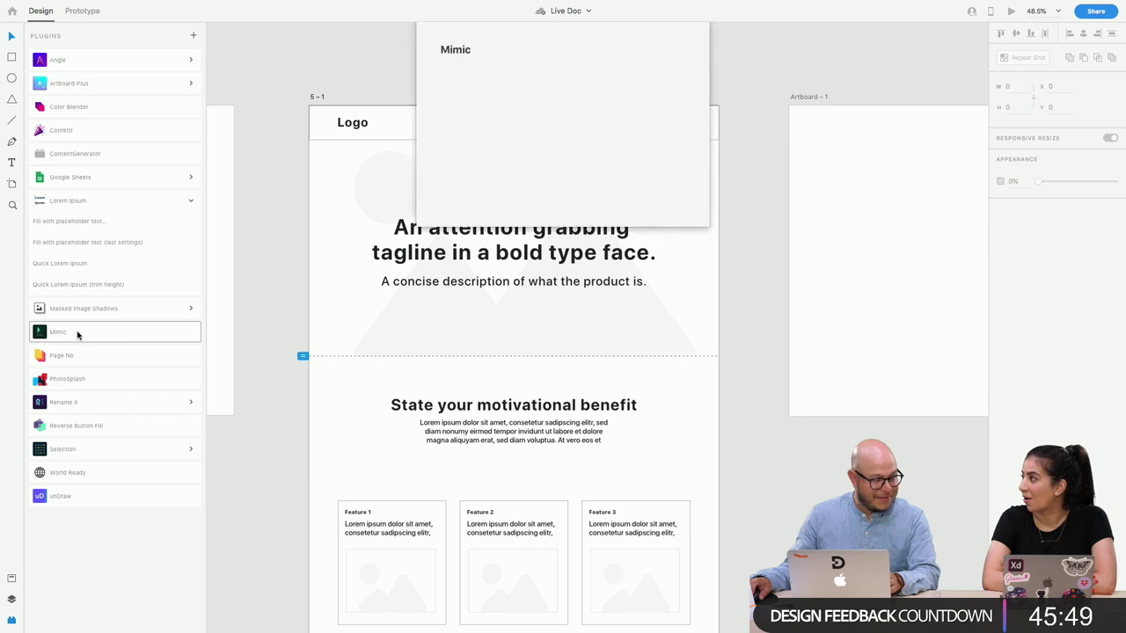
{"action": "left_click", "coordinate": [554, 91]}
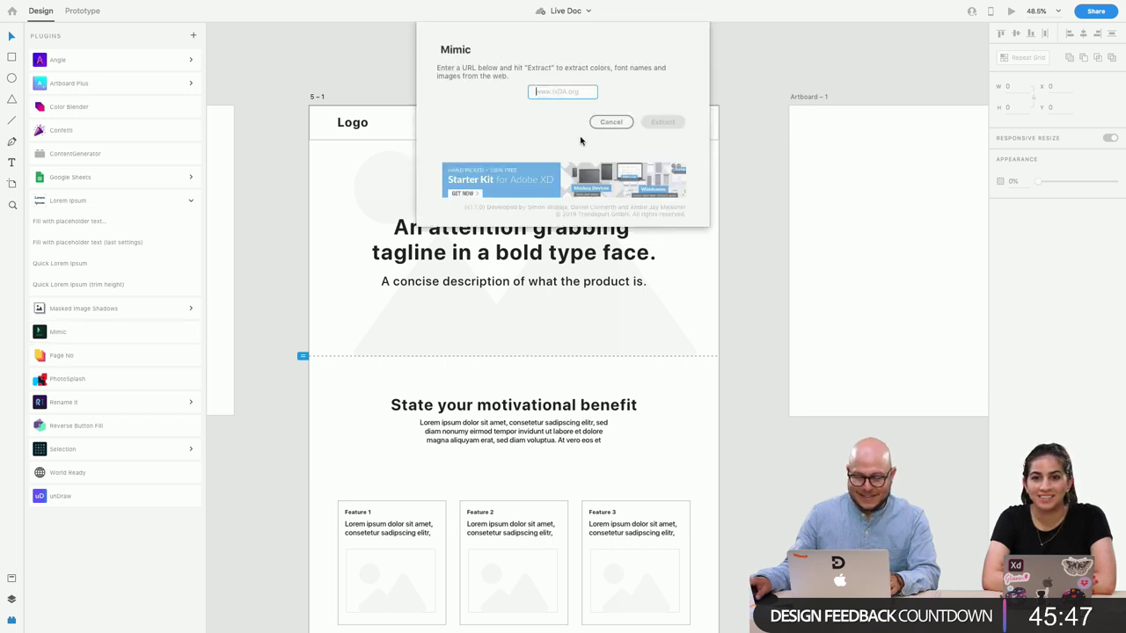
{"action": "key", "text": "super+v"}
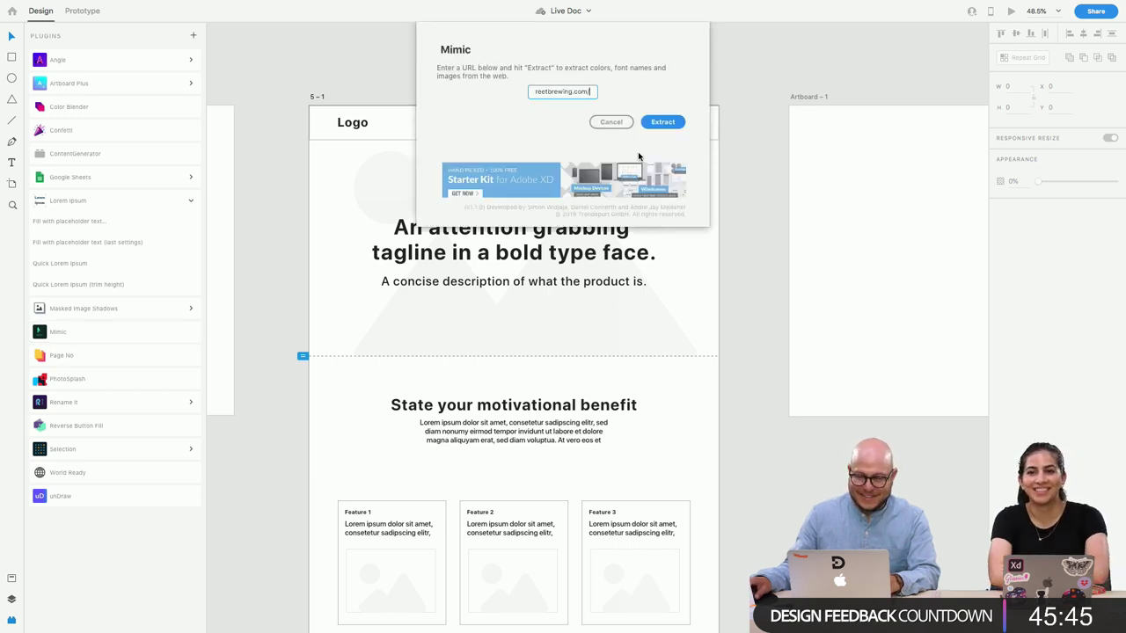
{"action": "left_click", "coordinate": [663, 122]}
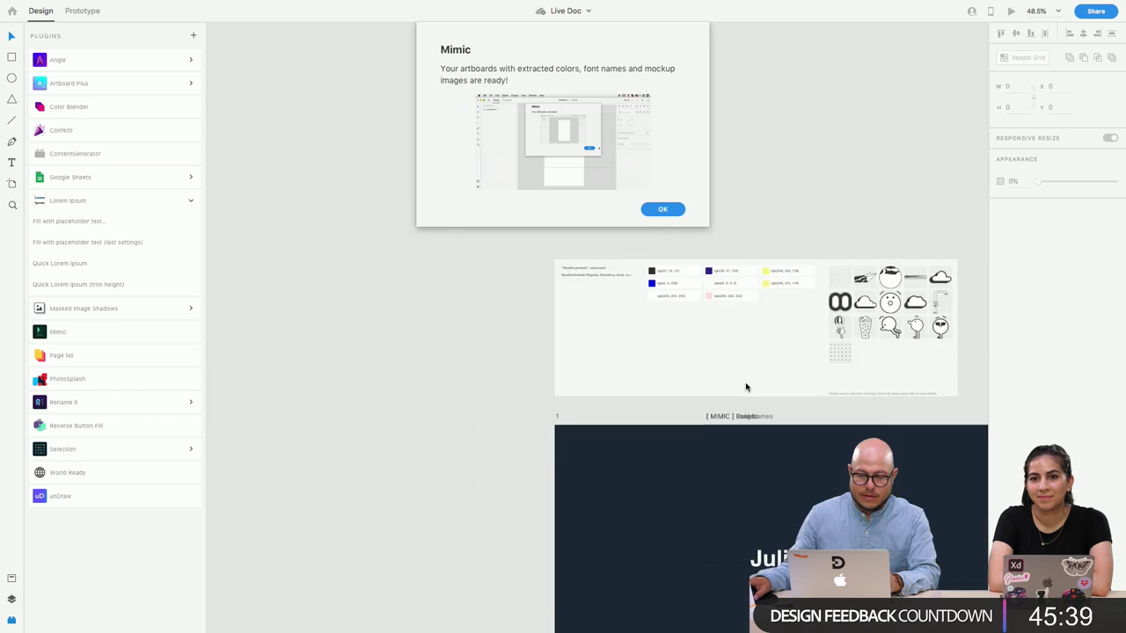
{"action": "left_click", "coordinate": [662, 210]}
Examine the extracted font names, colors and images on the Mimic artboards
{"action": "scroll", "coordinate": [686, 430], "scroll_direction": "up", "scroll_amount": 5}
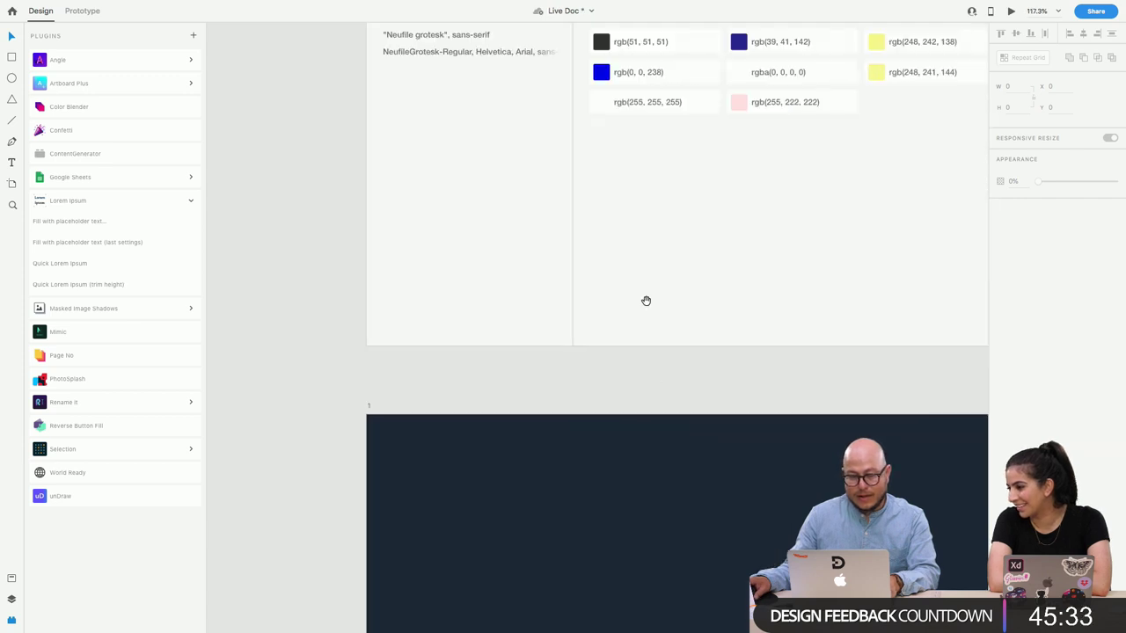
{"action": "left_click_drag", "start_coordinate": [646, 302], "coordinate": [539, 399]}
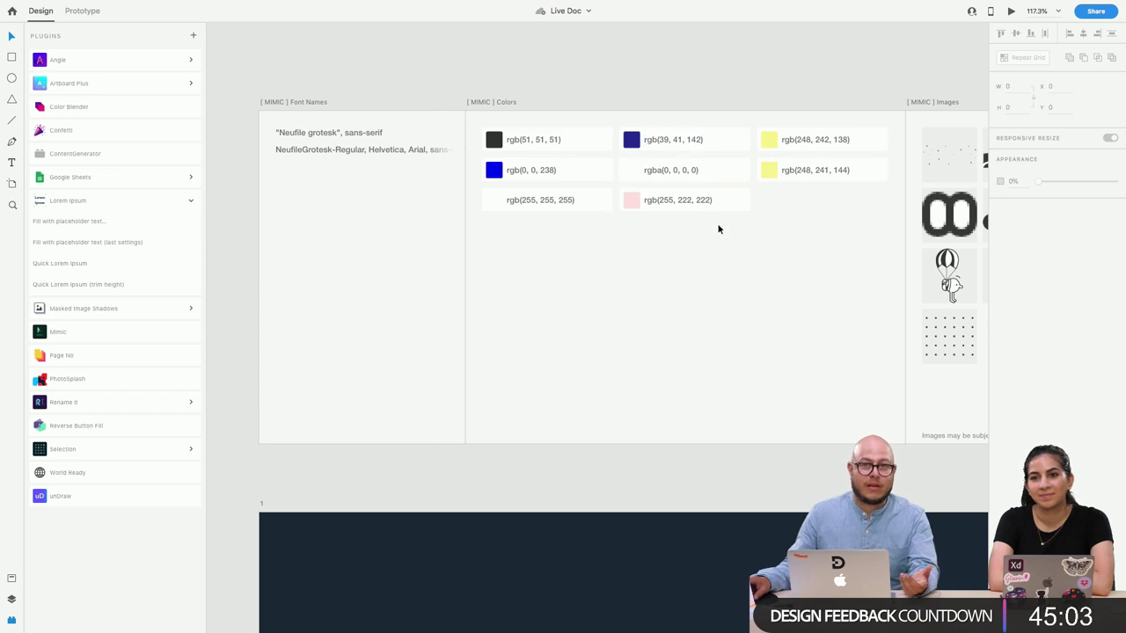
{"action": "scroll", "coordinate": [714, 250], "scroll_direction": "right", "scroll_amount": 10}
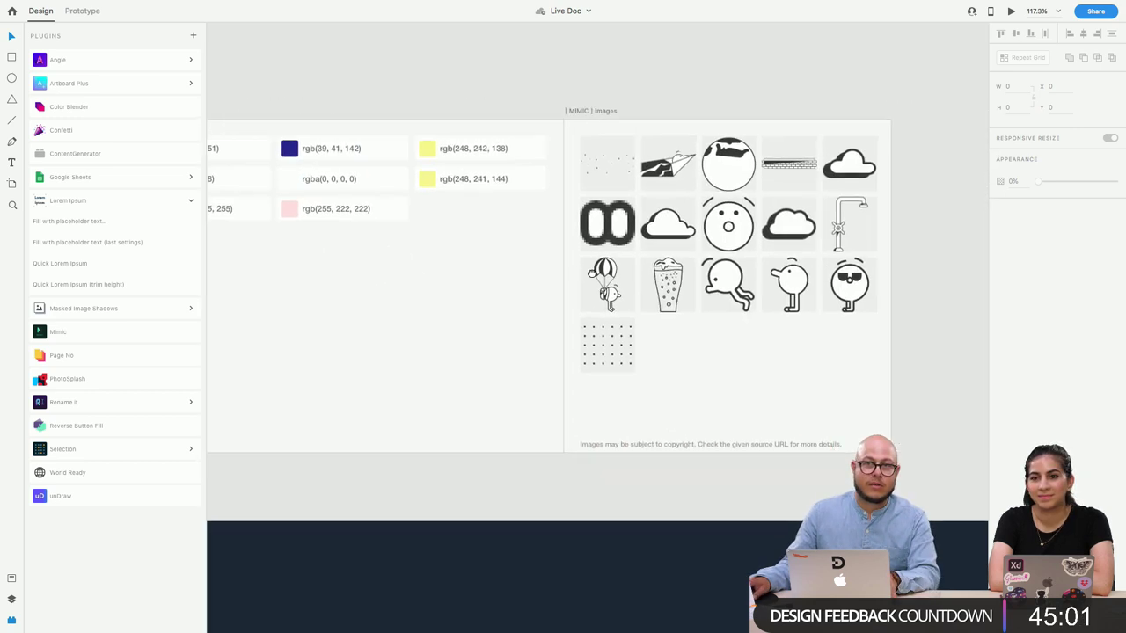
{"action": "scroll", "coordinate": [633, 304], "scroll_direction": "up", "scroll_amount": 5}
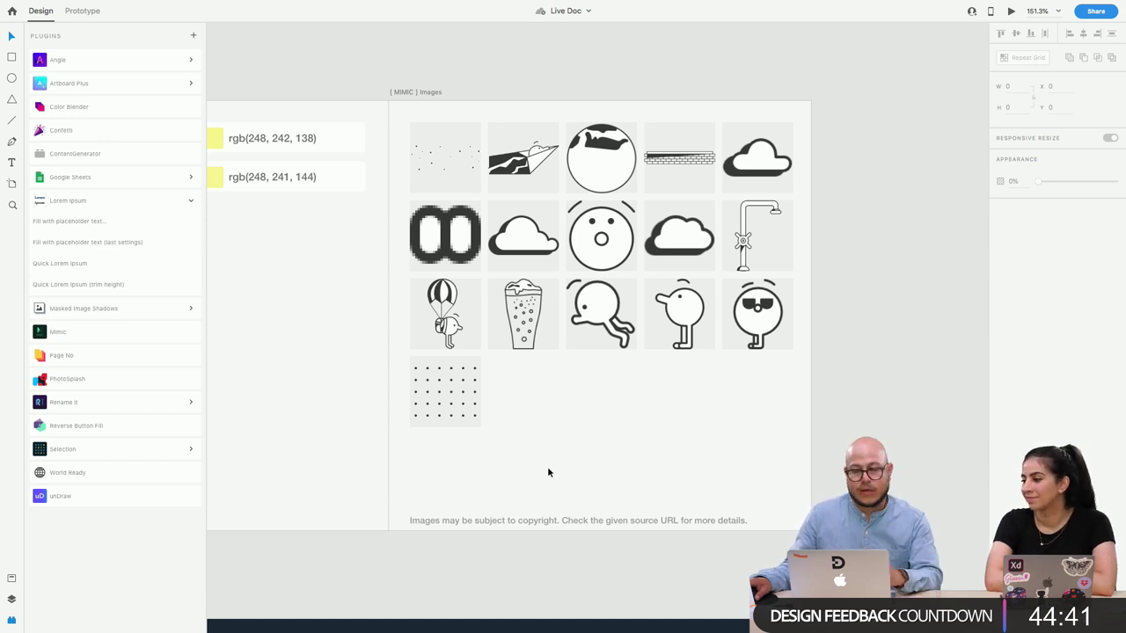
Switch to Chrome and open the Designspiration website in a new tab
{"action": "key", "text": "ctrl+Right"}
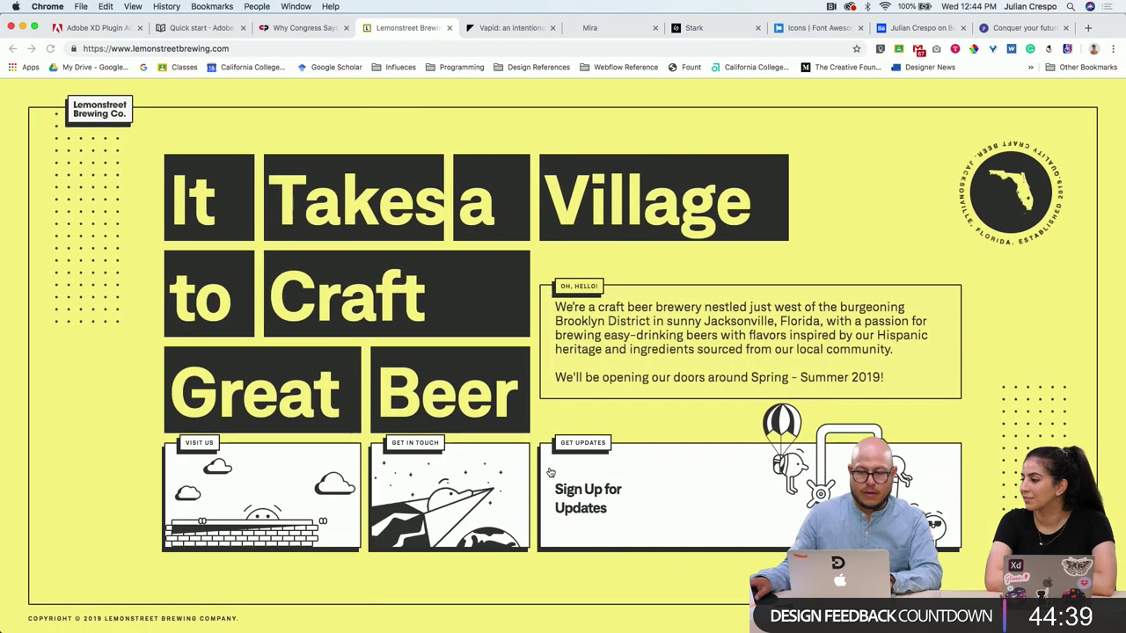
{"action": "left_click", "coordinate": [1087, 29]}
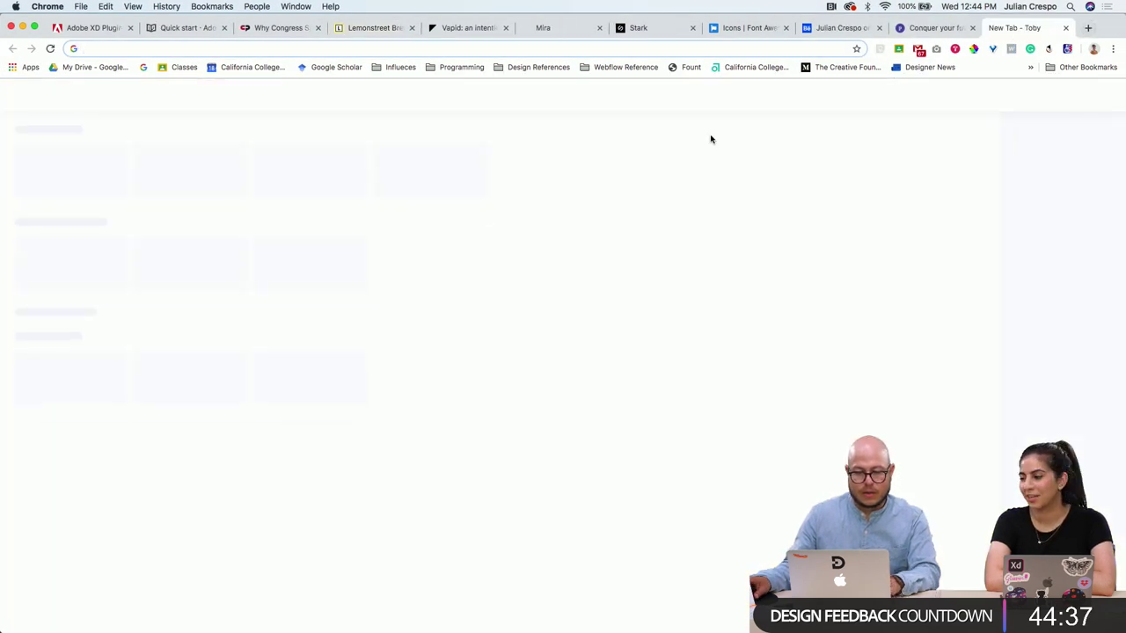
{"action": "type", "text": "design"}
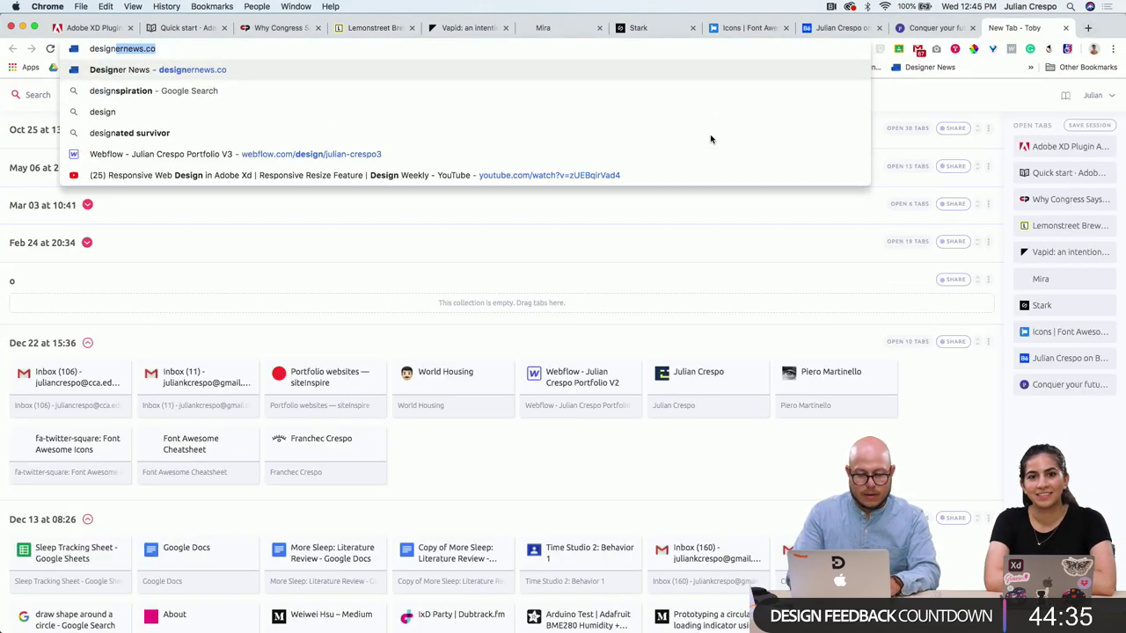
{"action": "left_click", "coordinate": [144, 92]}
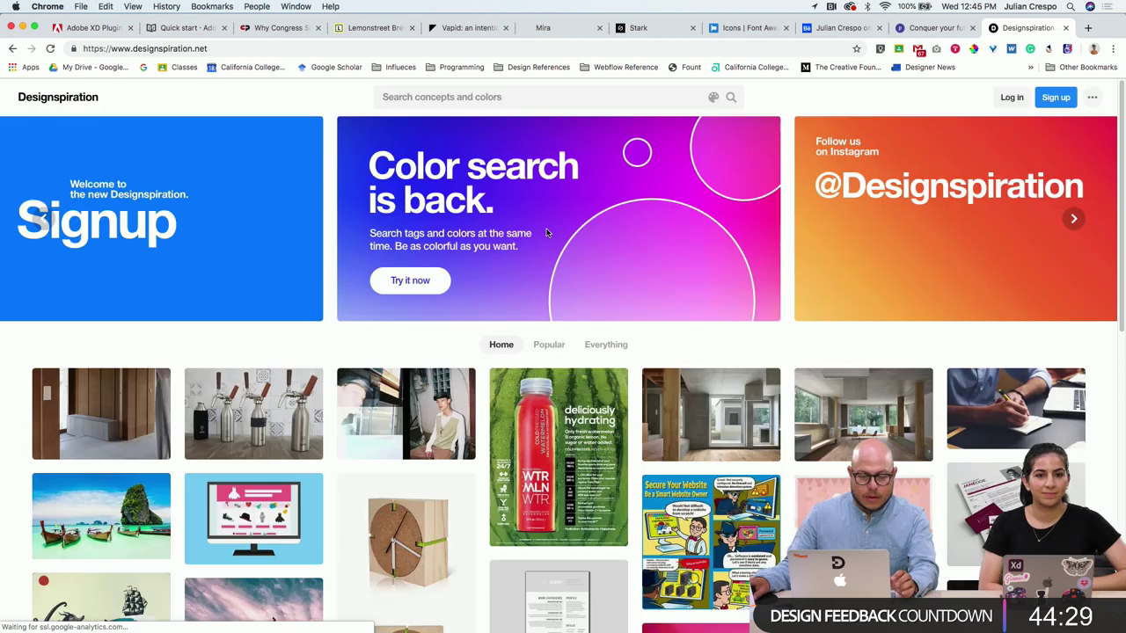
Try to search Designspiration for "pink" from its color search page
{"action": "left_click", "coordinate": [417, 283]}
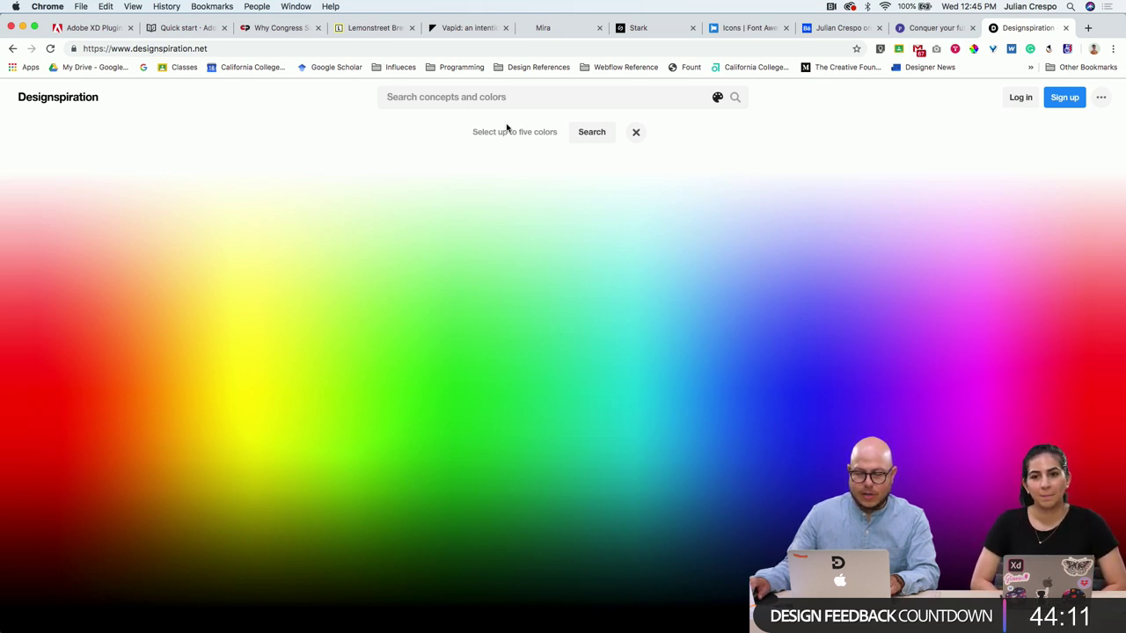
{"action": "left_click", "coordinate": [717, 99]}
{"action": "left_click", "coordinate": [401, 277]}
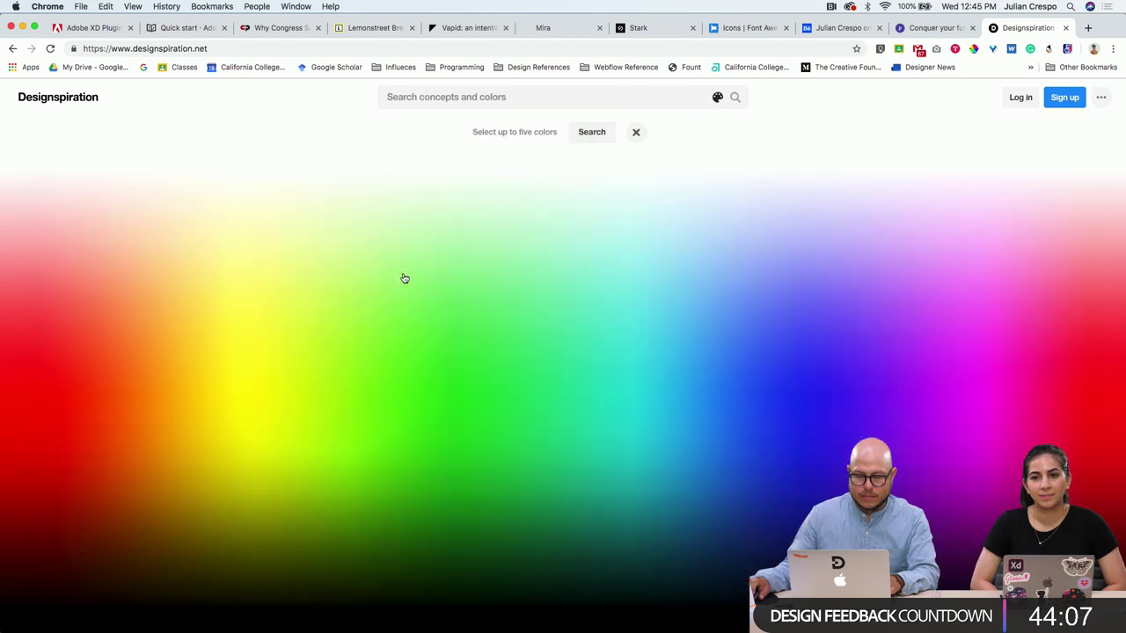
{"action": "left_click", "coordinate": [439, 104]}
{"action": "type", "text": "pink"}
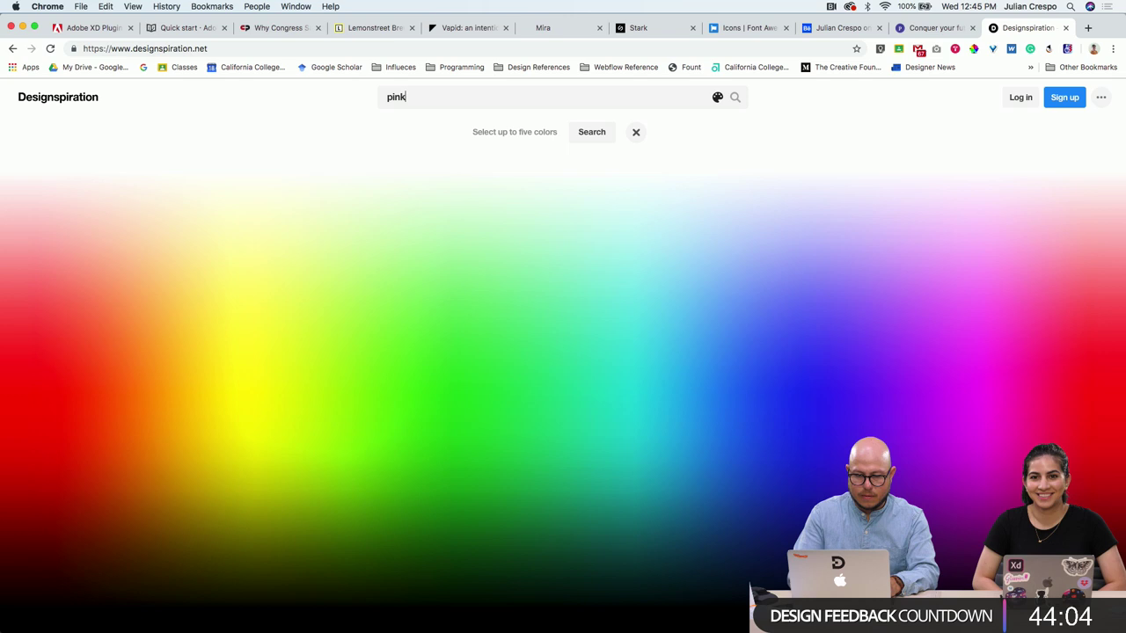
{"action": "key", "text": "Return"}
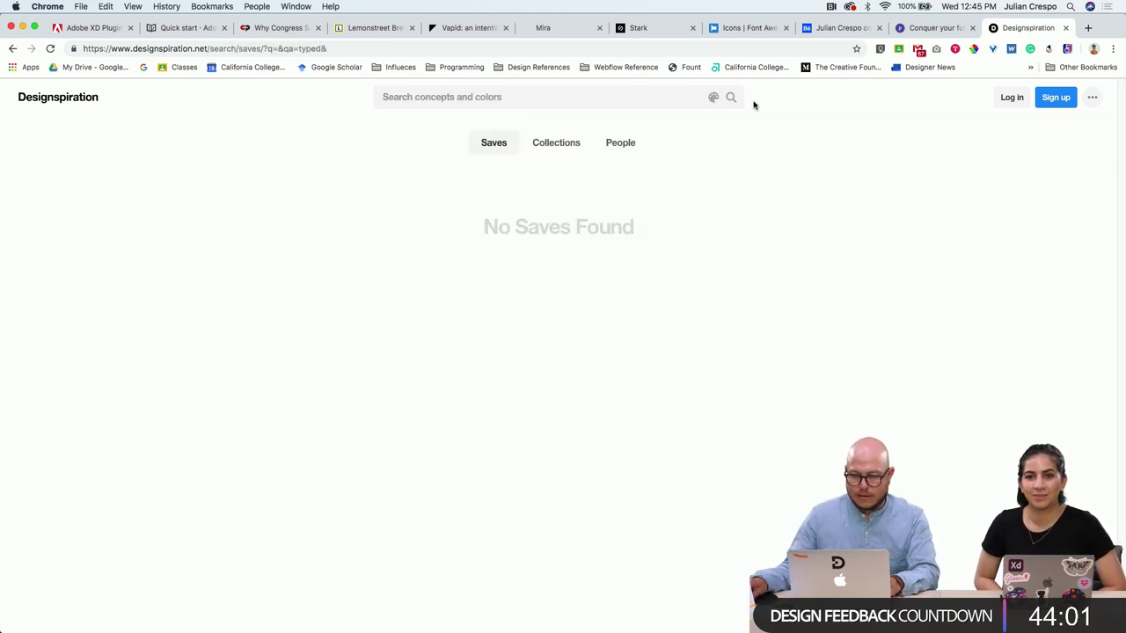
{"action": "key", "text": "super+Tab"}
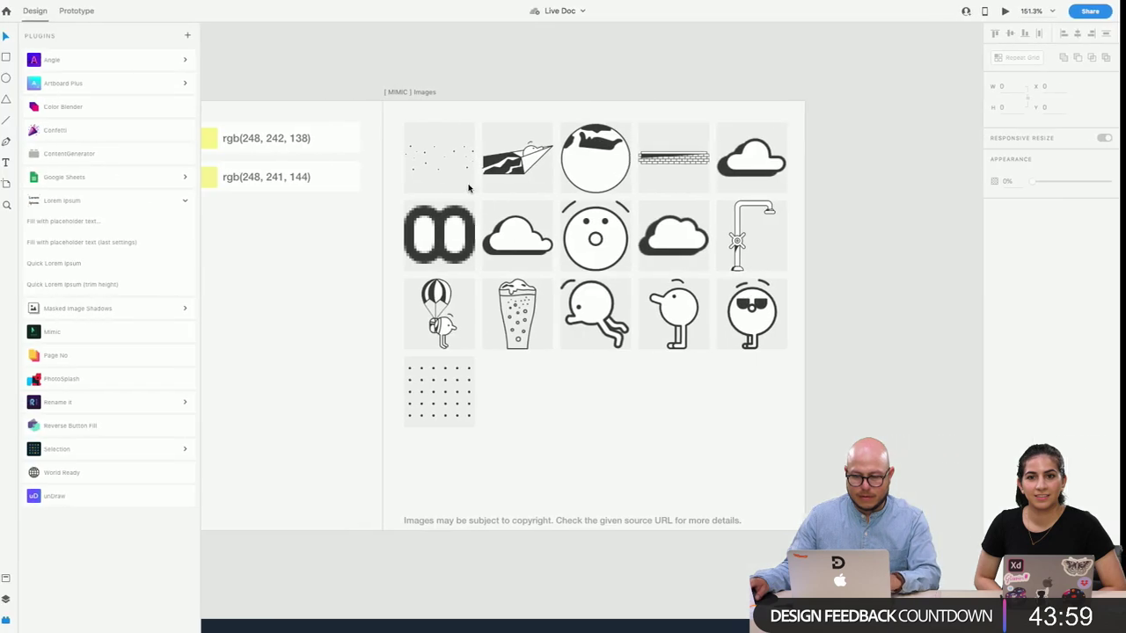
{"action": "key", "text": "super+Tab"}
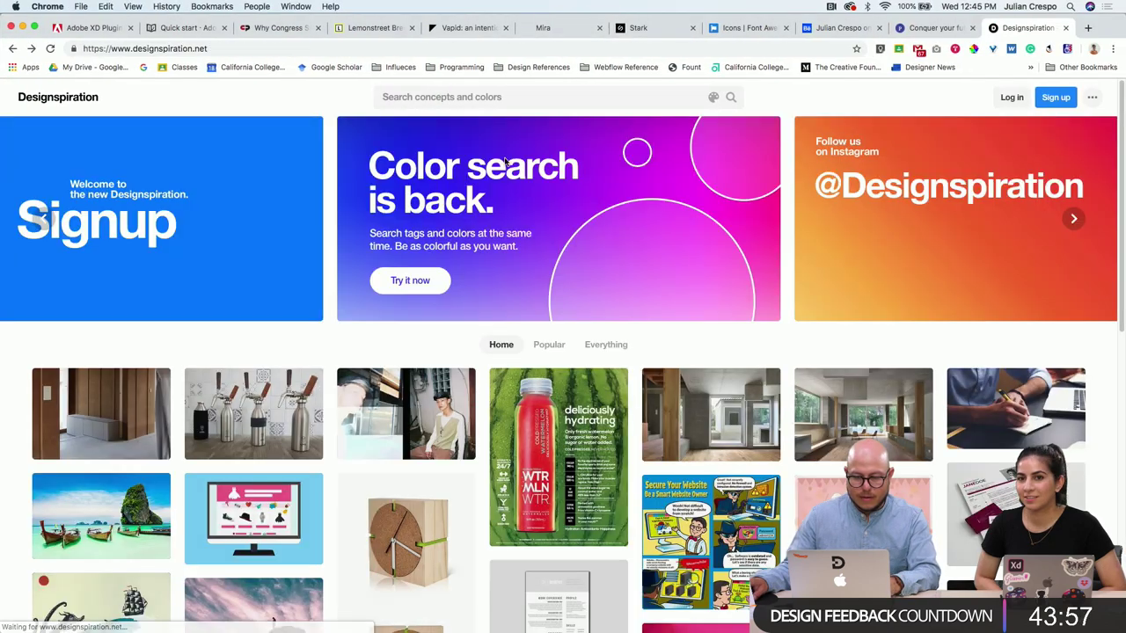
Open Designspiration's color search and pick a red and an orange from the spectrum
{"action": "left_click", "coordinate": [404, 279]}
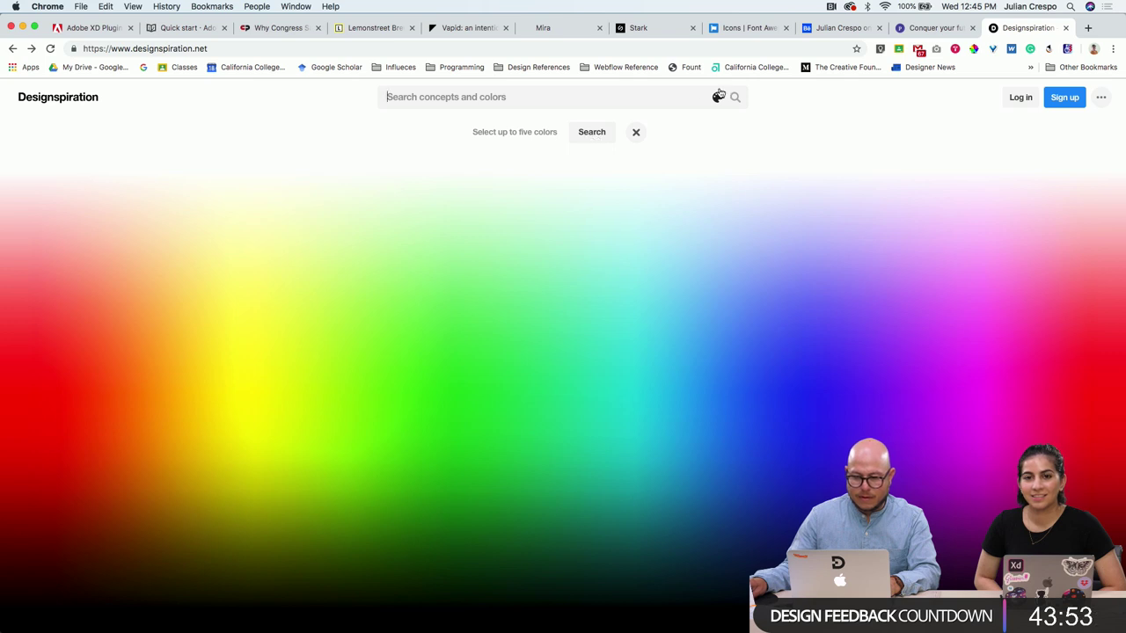
{"action": "left_click", "coordinate": [718, 97]}
{"action": "left_click", "coordinate": [410, 279]}
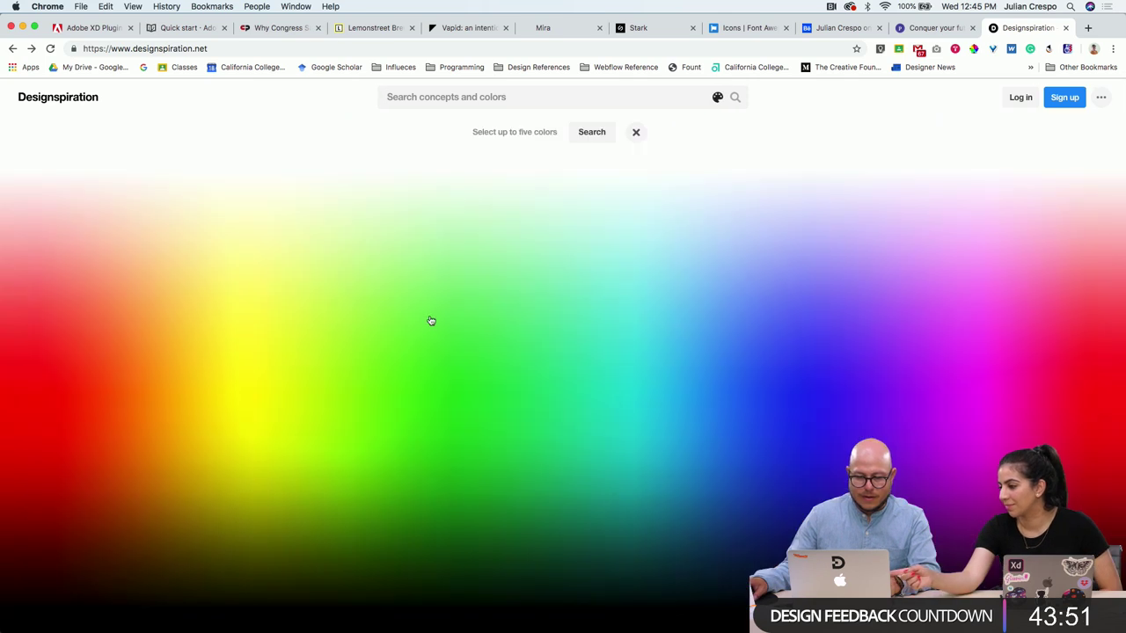
{"action": "left_click", "coordinate": [70, 384]}
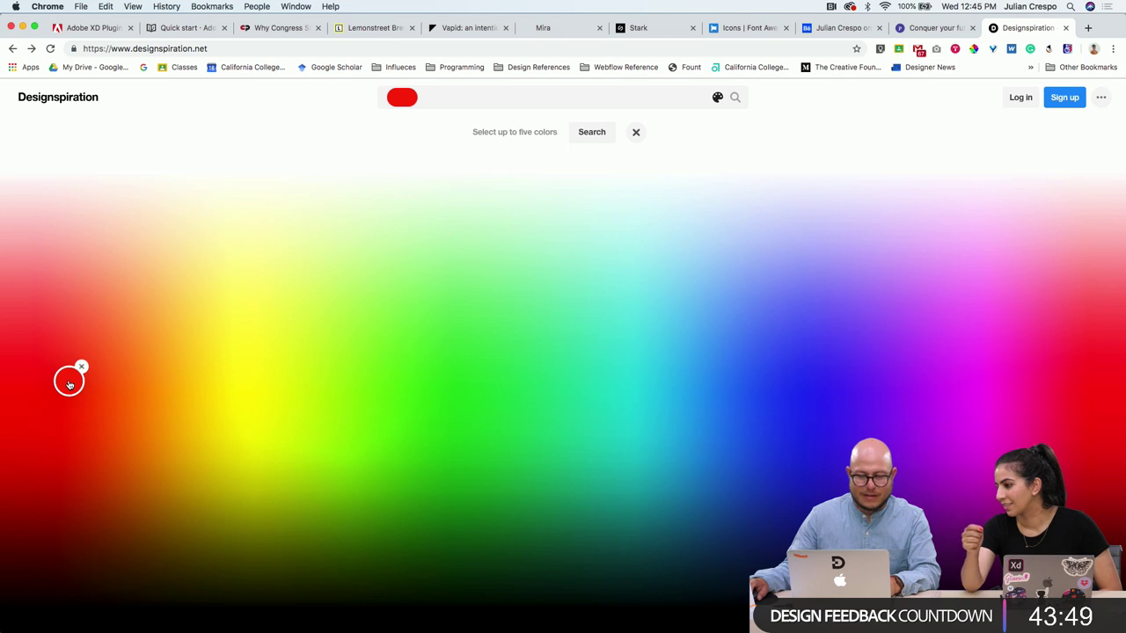
{"action": "left_click", "coordinate": [173, 383]}
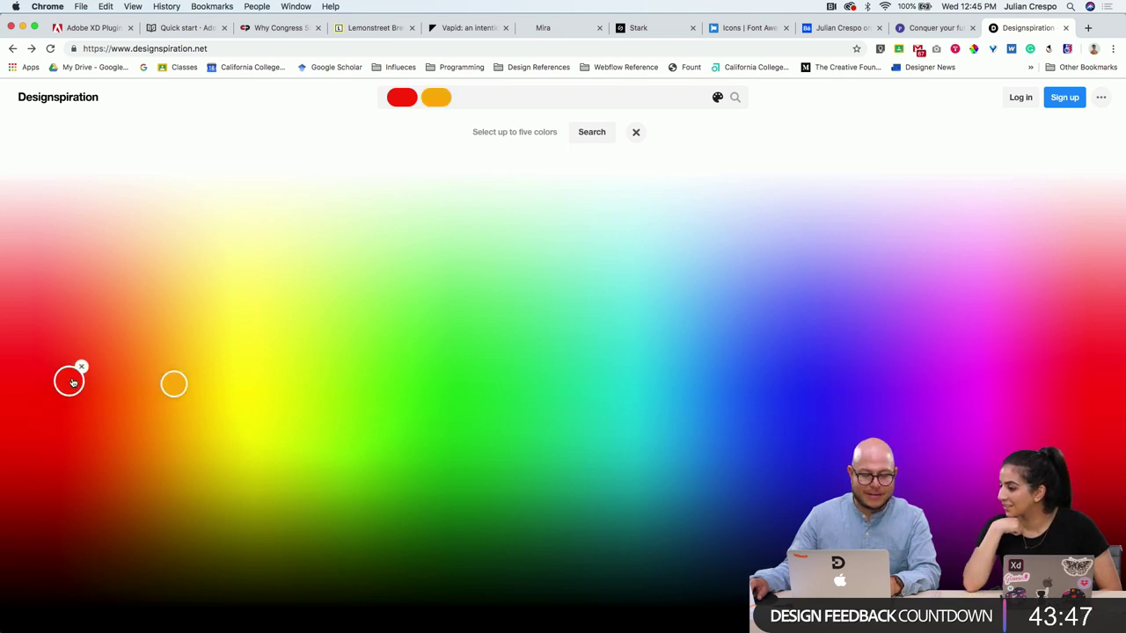
Move both picked colors into the yellow range, remove the second one, and search by the remaining soft yellow
{"action": "mouse_move", "coordinate": [73, 382]}
{"action": "left_mouse_down"}
{"action": "mouse_move", "coordinate": [226, 342]}
{"action": "mouse_move", "coordinate": [280, 358]}
{"action": "mouse_move", "coordinate": [202, 321]}
{"action": "left_mouse_up"}
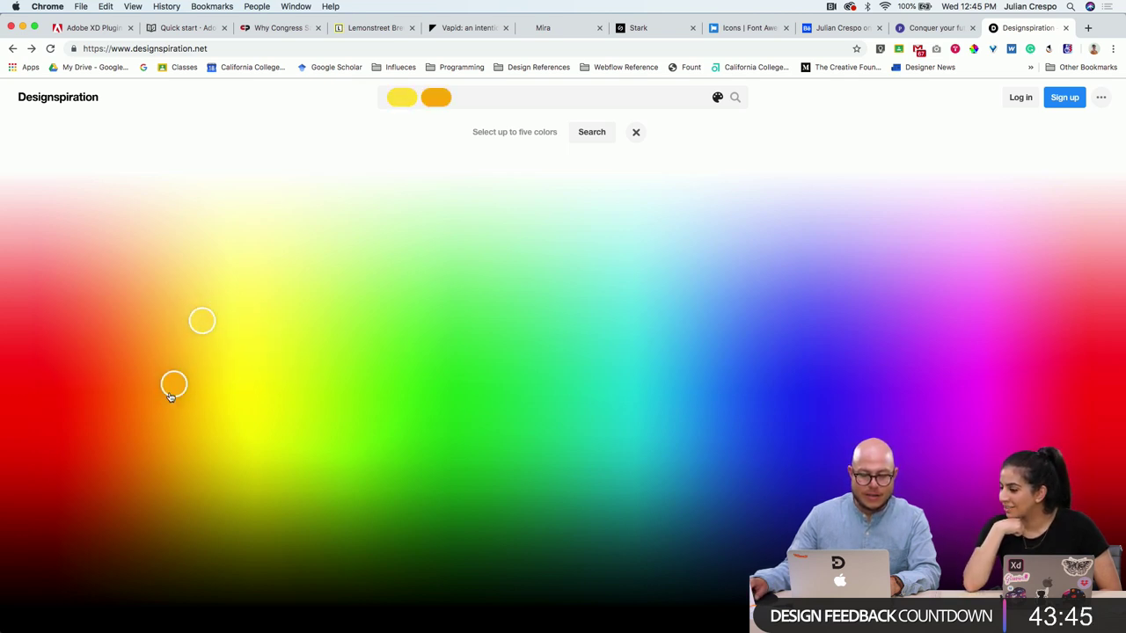
{"action": "left_click_drag", "start_coordinate": [171, 396], "coordinate": [216, 396]}
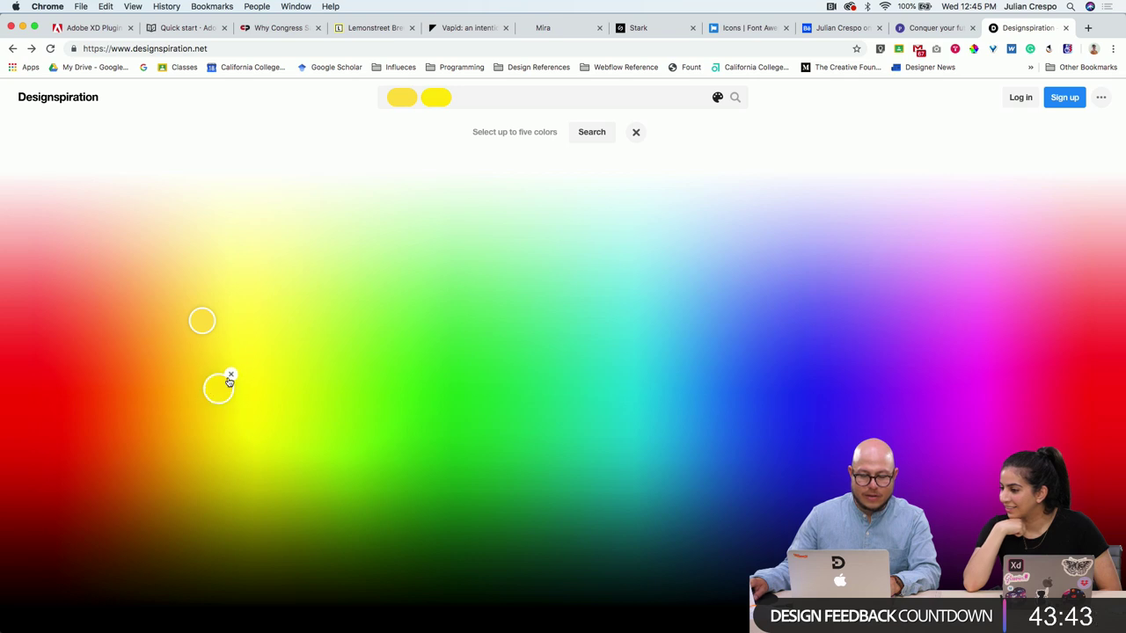
{"action": "left_click", "coordinate": [230, 376]}
{"action": "mouse_move", "coordinate": [206, 334]}
{"action": "left_mouse_down"}
{"action": "mouse_move", "coordinate": [219, 334]}
{"action": "mouse_move", "coordinate": [205, 322]}
{"action": "left_mouse_up"}
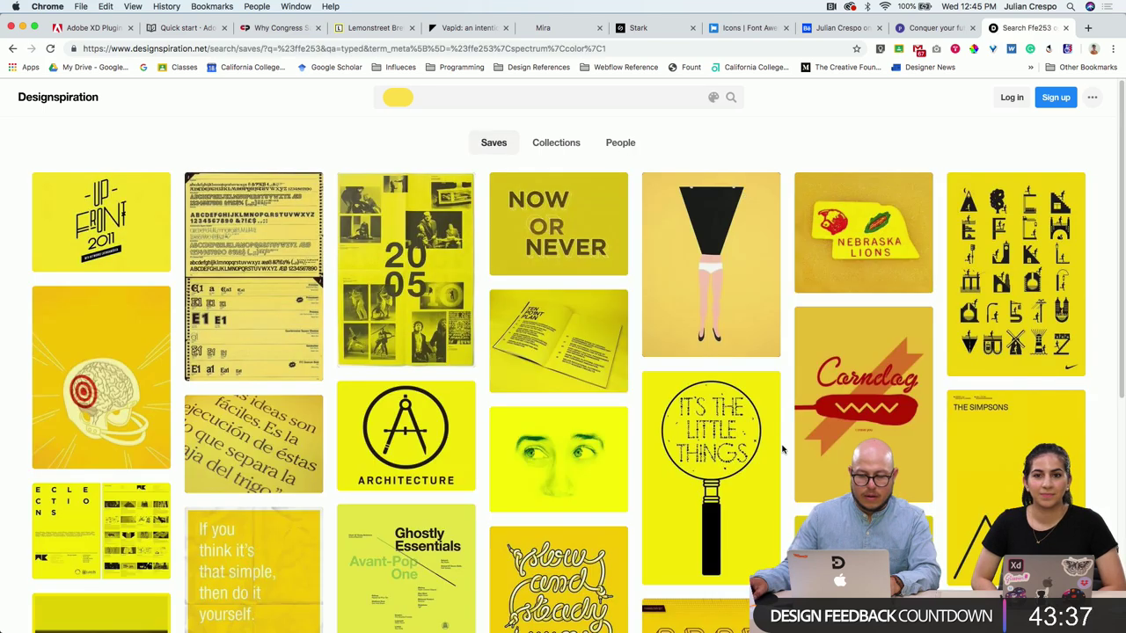
Look through the designs found for the yellow color and close the Designspiration tab
{"action": "scroll", "coordinate": [782, 449], "scroll_direction": "down", "scroll_amount": 5}
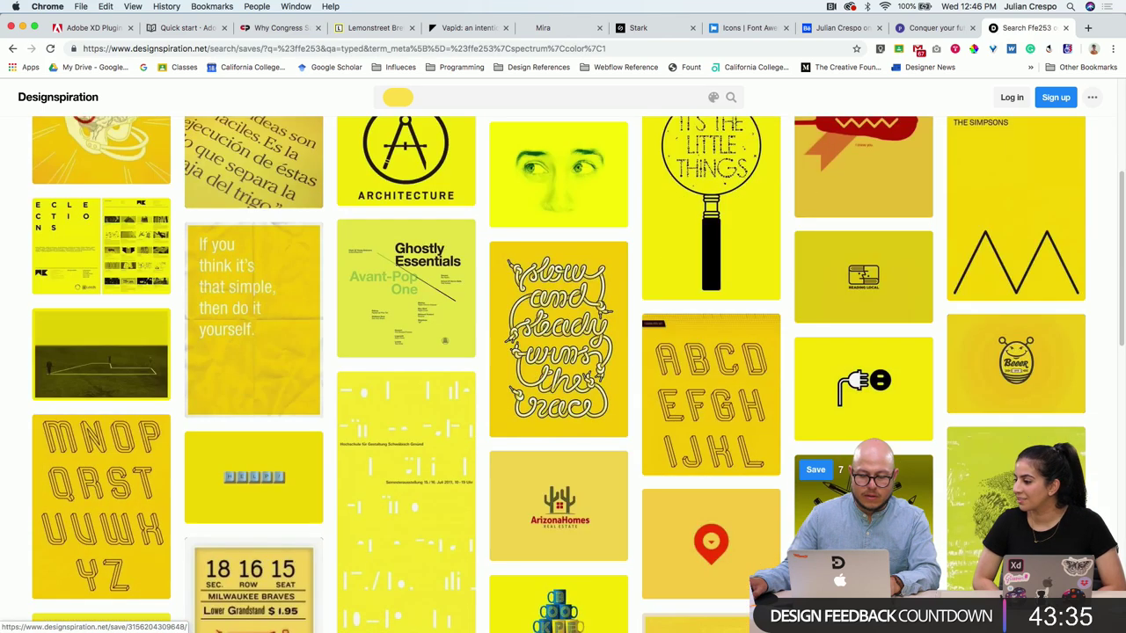
{"action": "scroll", "coordinate": [712, 535], "scroll_direction": "down", "scroll_amount": 2}
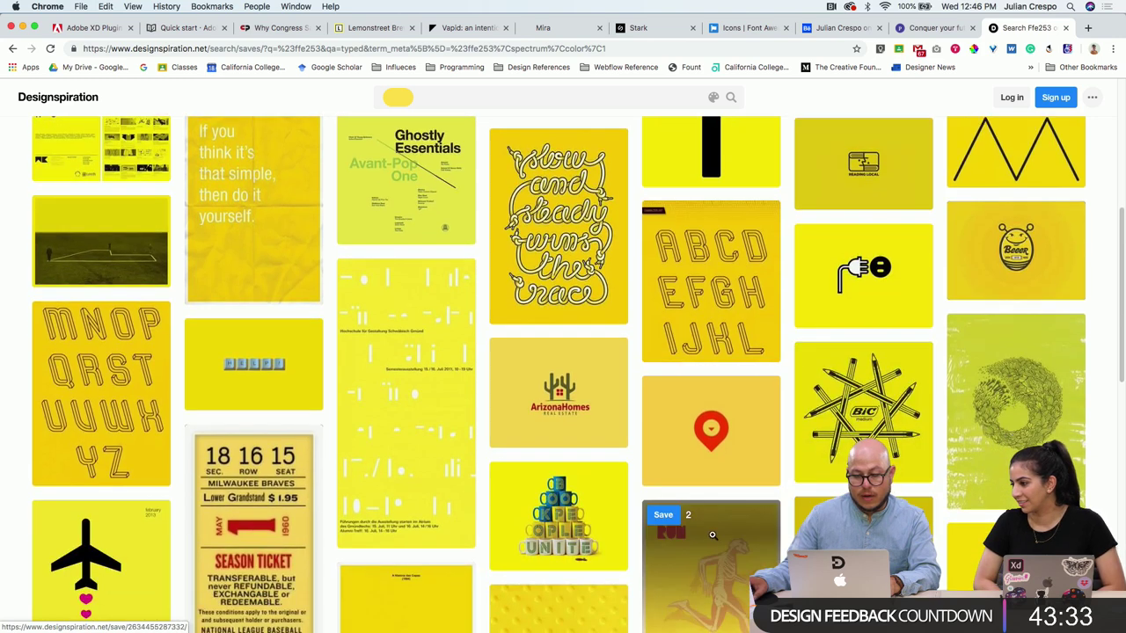
{"action": "scroll", "coordinate": [712, 534], "scroll_direction": "up", "scroll_amount": 7}
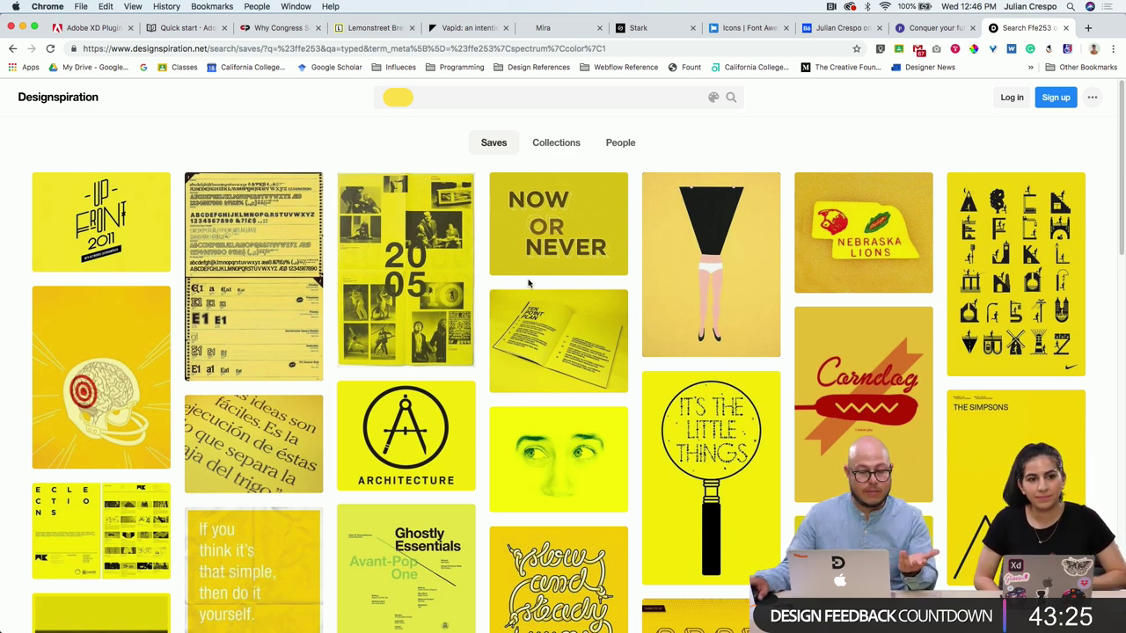
{"action": "scroll", "coordinate": [527, 286], "scroll_direction": "down", "scroll_amount": 3}
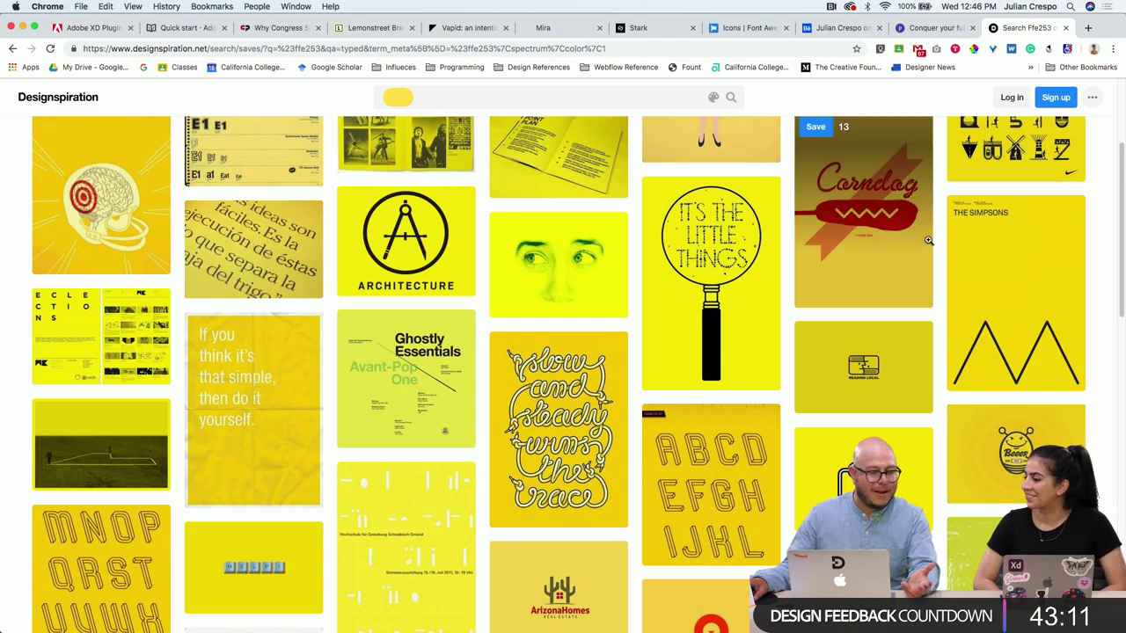
{"action": "scroll", "coordinate": [866, 175], "scroll_direction": "up", "scroll_amount": 3}
{"action": "mouse_move", "coordinate": [1122, 10]}
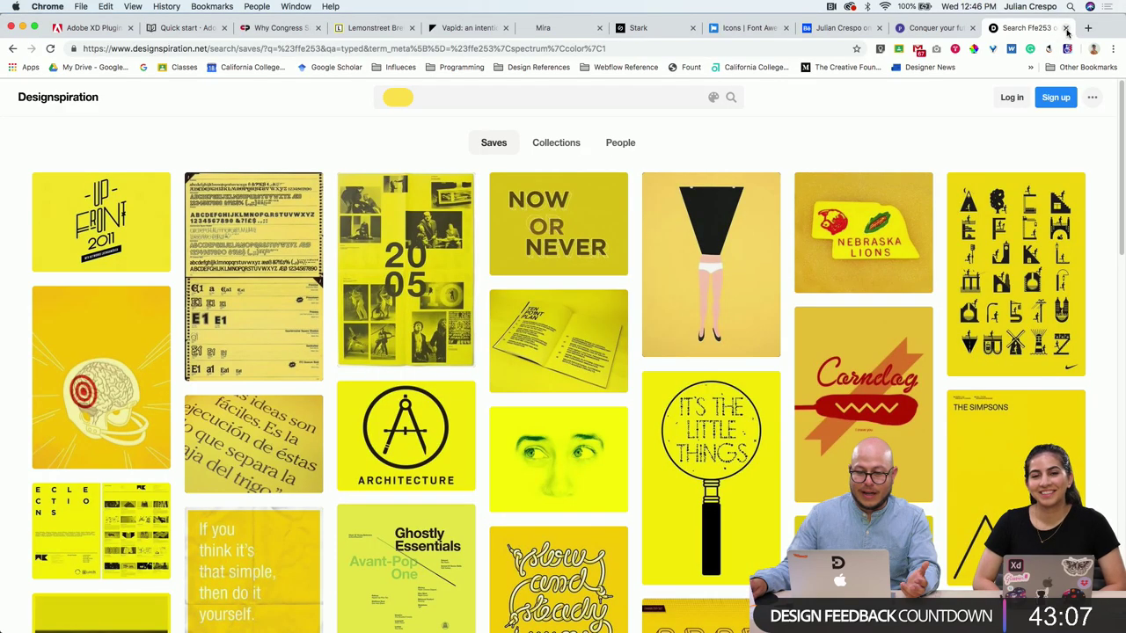
{"action": "left_click", "coordinate": [1065, 29]}
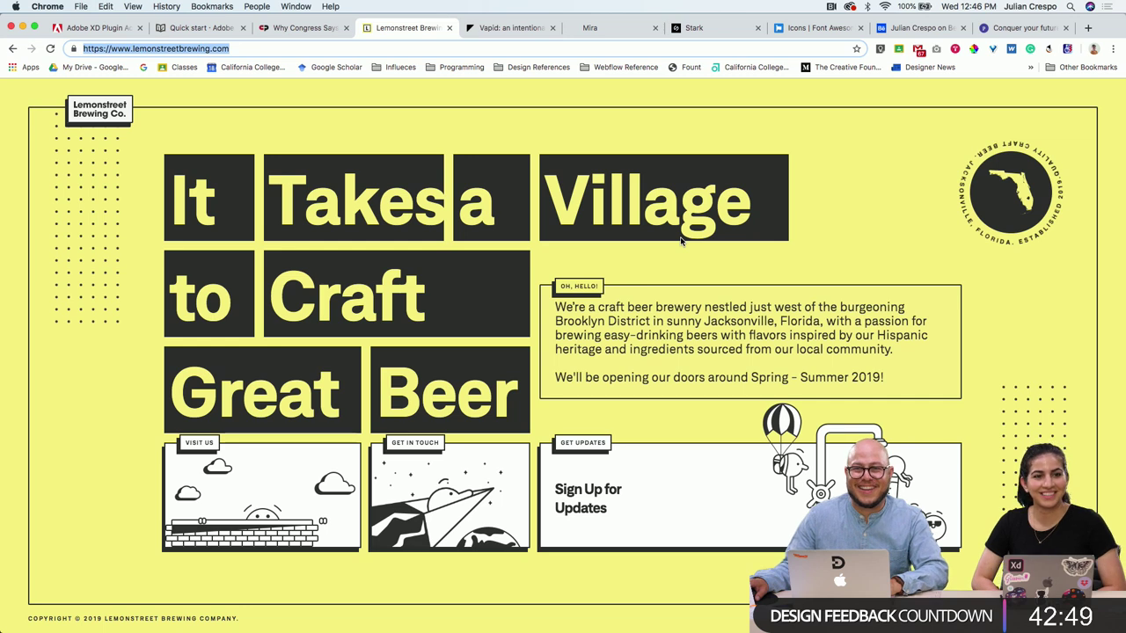
Switch to Adobe XD, look over the Mimic artboards above the title slide, and return to the Lemonstreet Brewing website in Chrome
{"action": "key", "text": "ctrl+Left"}
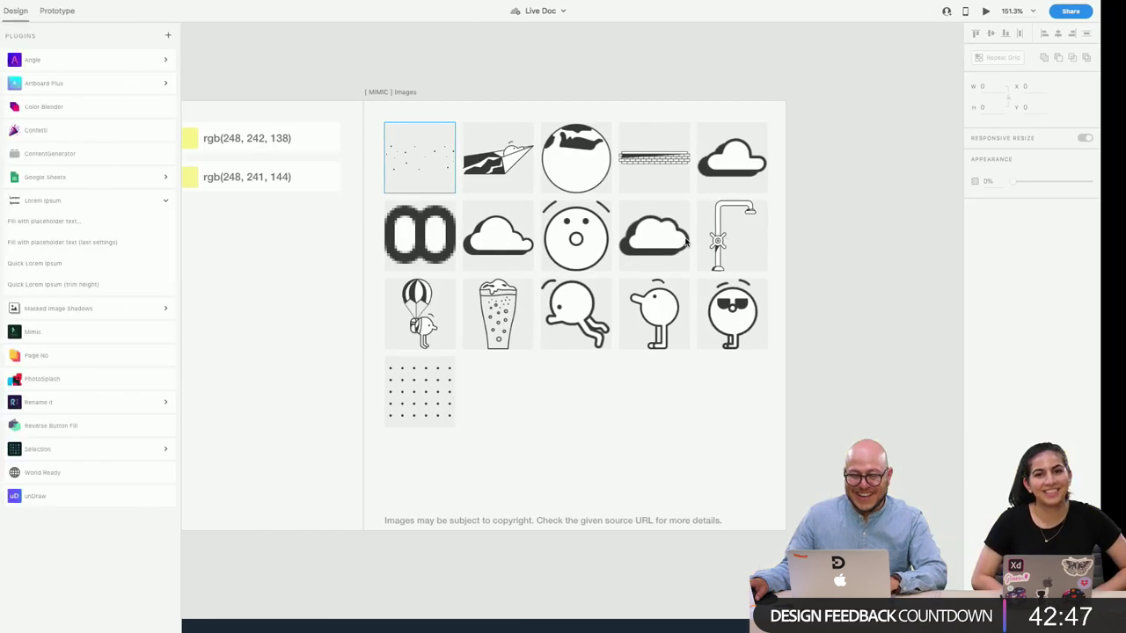
{"action": "scroll", "coordinate": [579, 304], "scroll_direction": "down", "scroll_amount": 5}
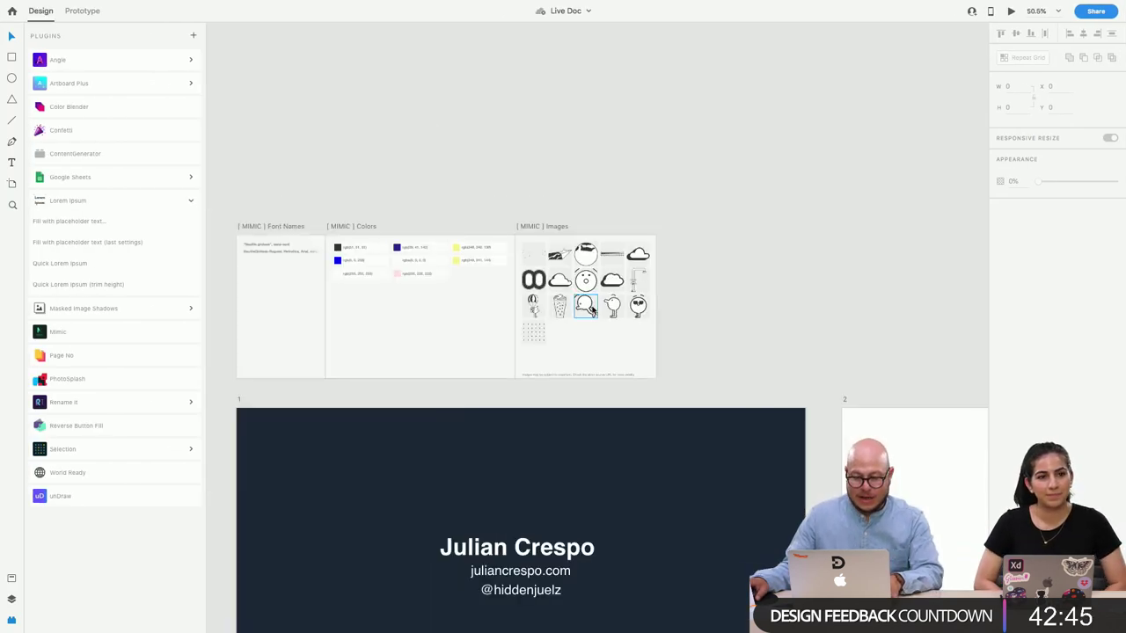
{"action": "scroll", "coordinate": [844, 395], "scroll_direction": "down", "scroll_amount": 2}
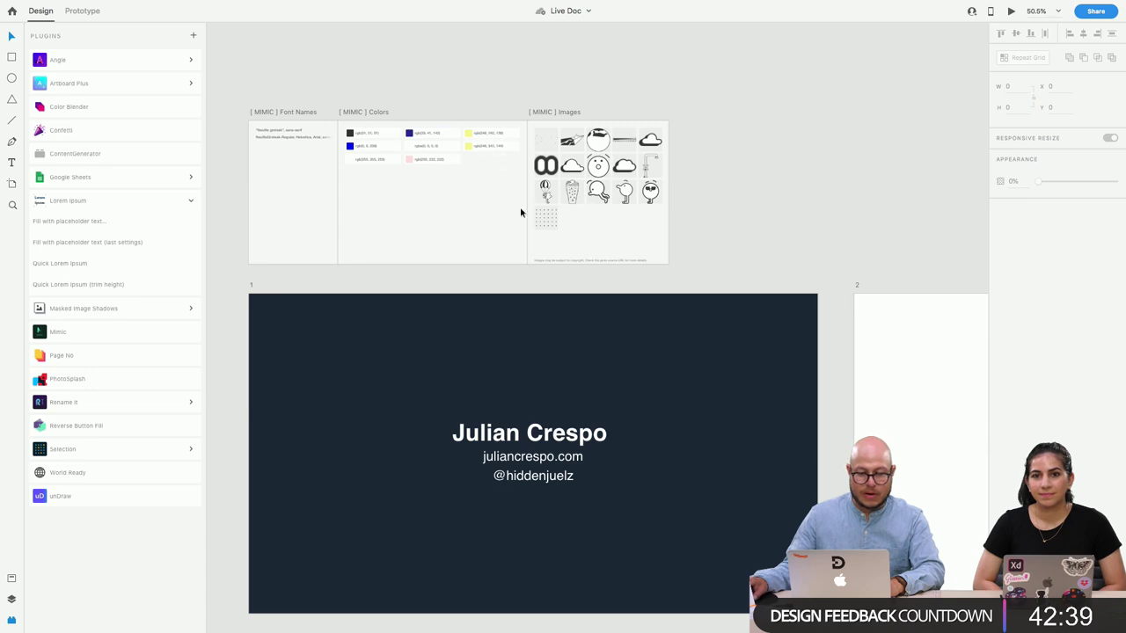
{"action": "key", "text": "ctrl+Right"}
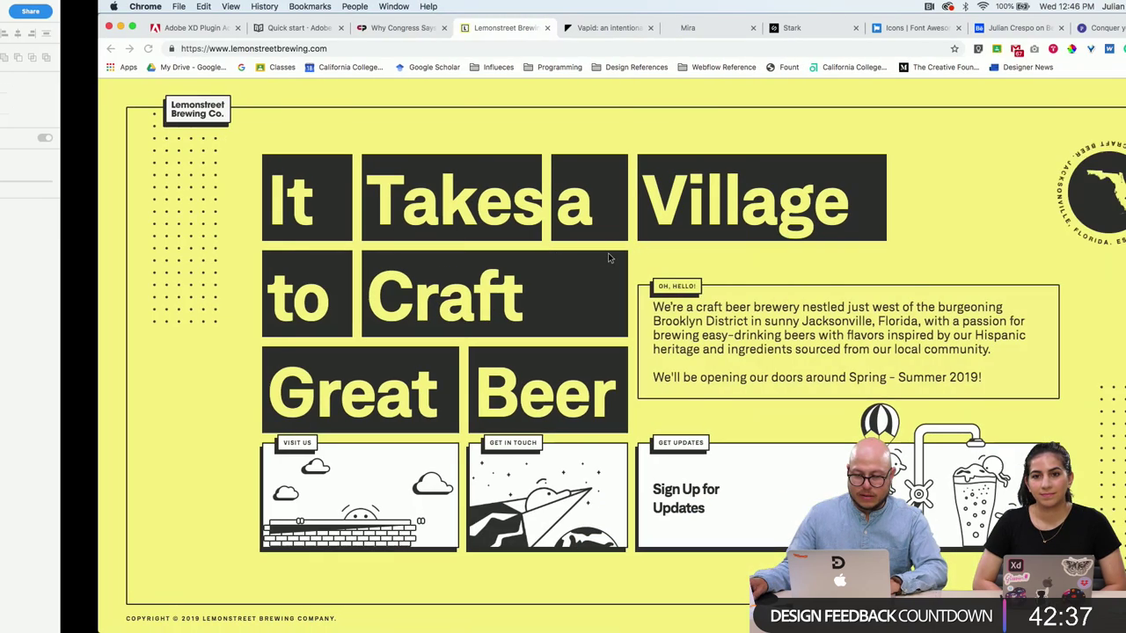
Copy the Vapid website's address in Chrome, return to Adobe XD, and extract the site's colors, font names and images with Mimic
{"action": "left_click", "coordinate": [499, 29]}
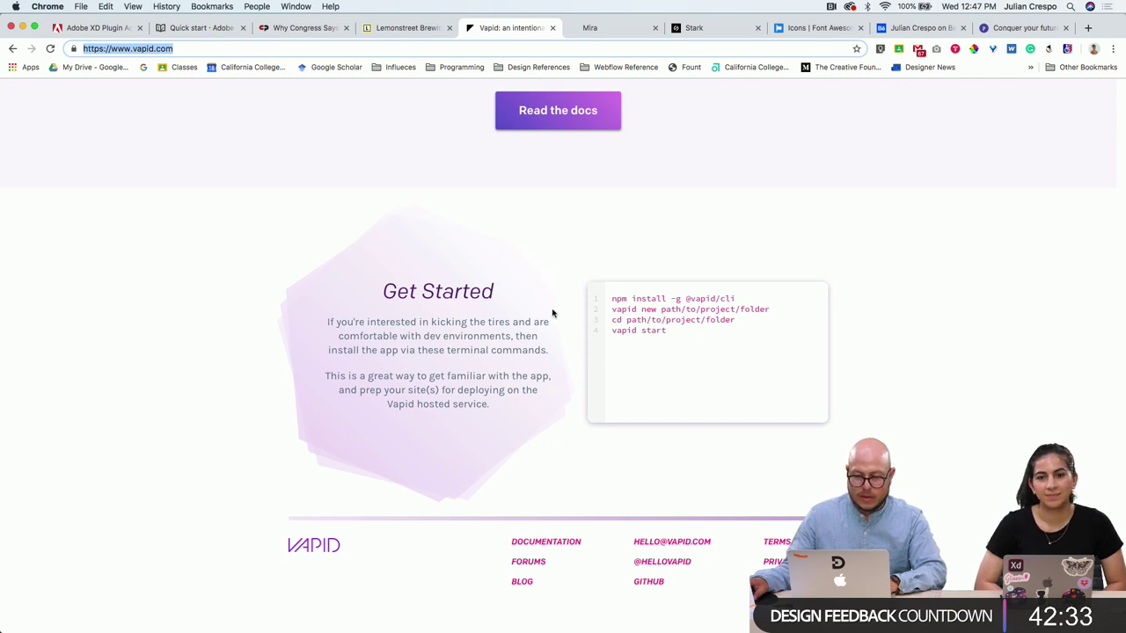
{"action": "key", "text": "ctrl+Left"}
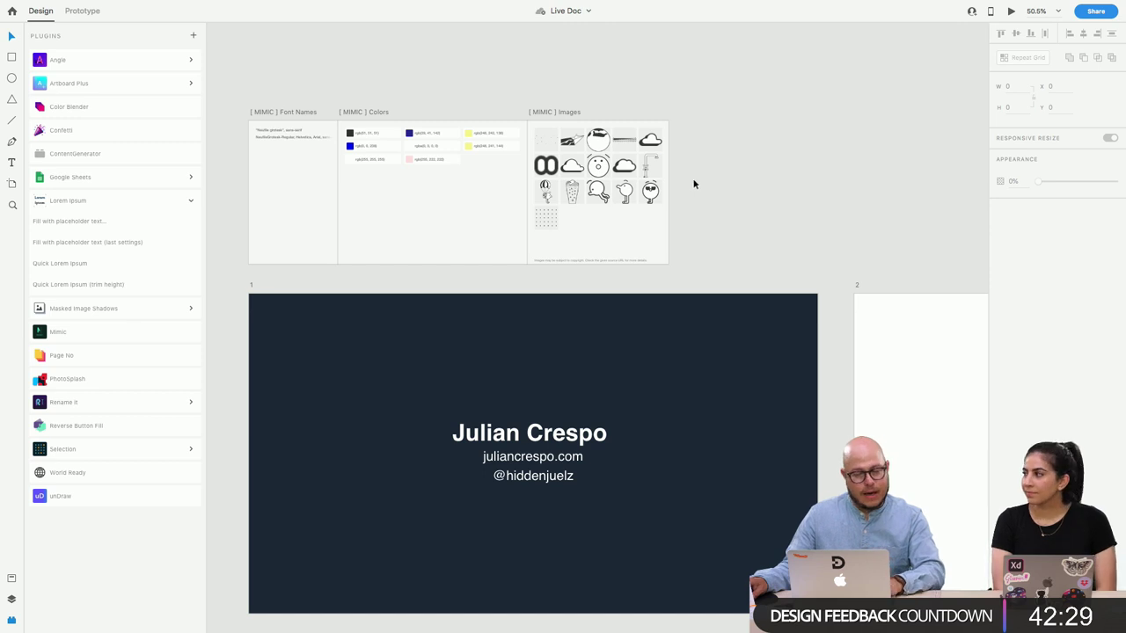
{"action": "left_click", "coordinate": [117, 335]}
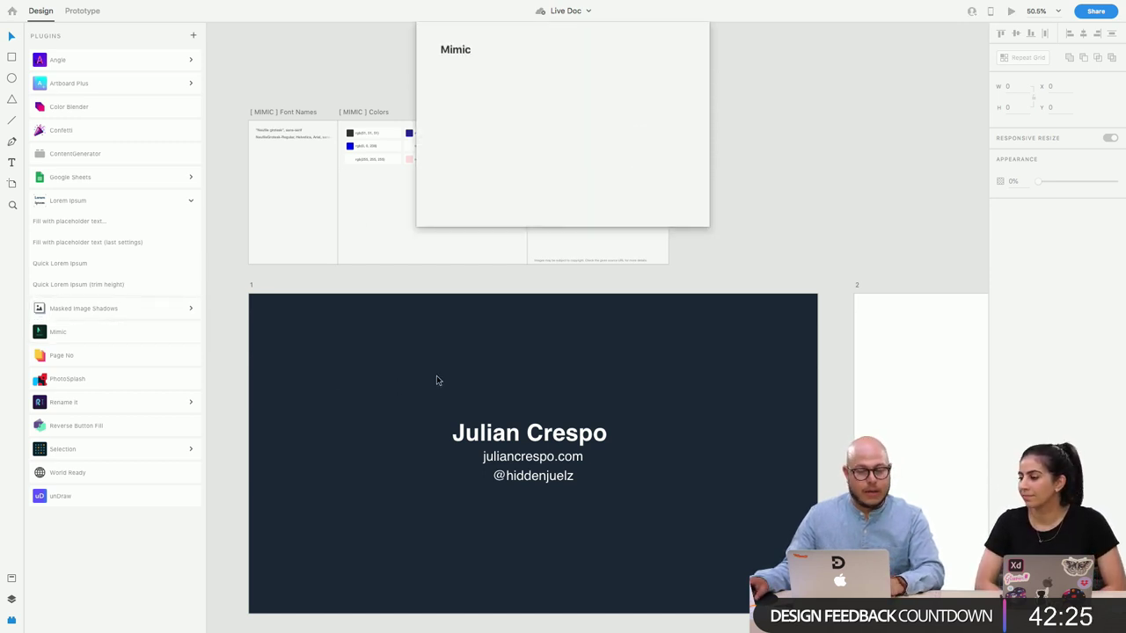
{"action": "left_click", "coordinate": [563, 93]}
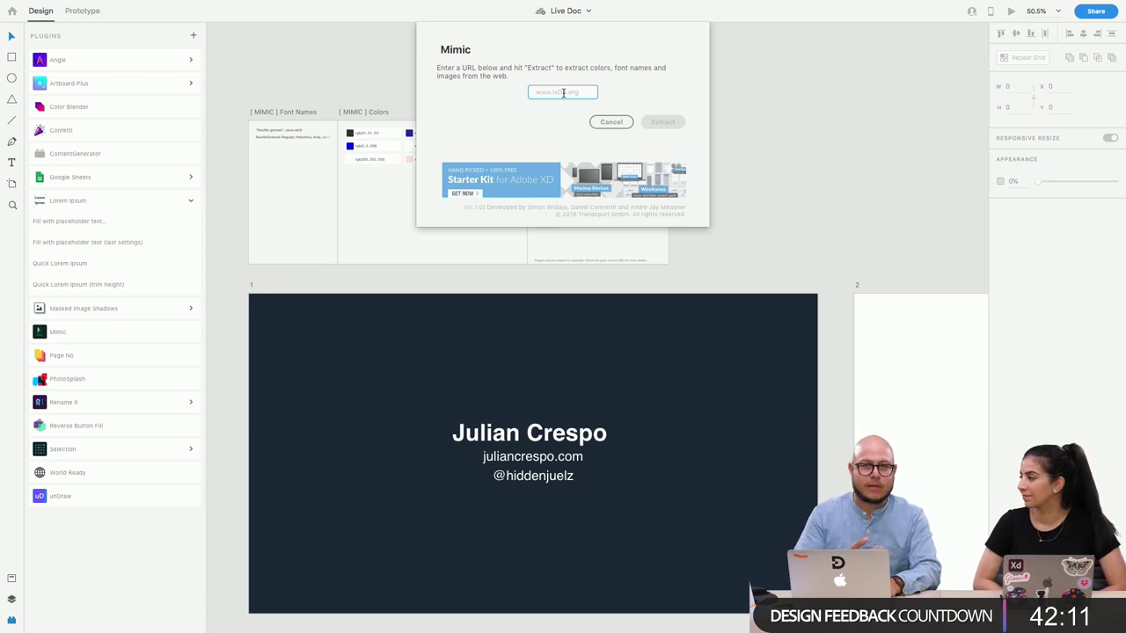
{"action": "key", "text": "super+v"}
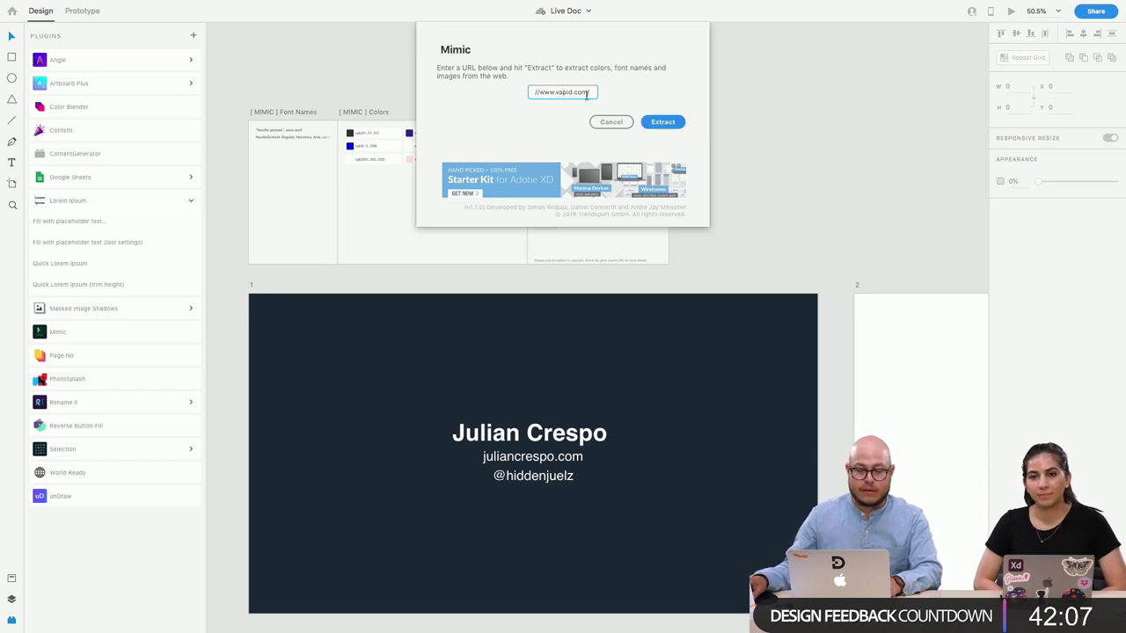
{"action": "left_click", "coordinate": [664, 125]}
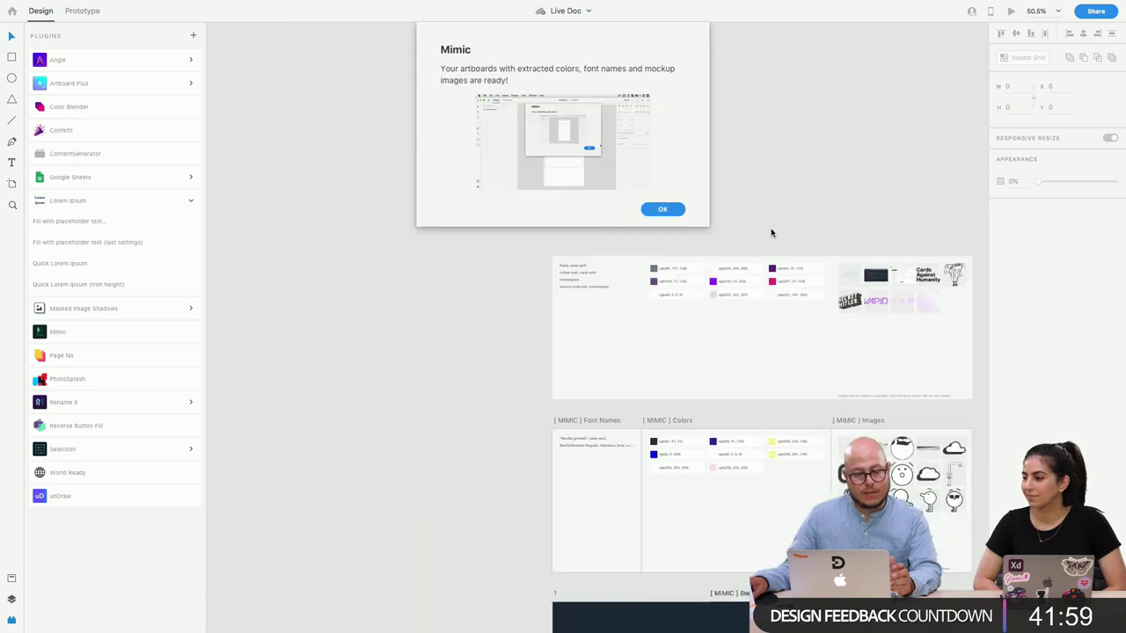
{"action": "left_click", "coordinate": [662, 209]}
Inspect the new Vapid Mimic artboards and delete the Secret Hitler logo from their images artboard
{"action": "scroll", "coordinate": [750, 324], "scroll_direction": "up", "scroll_amount": 5}
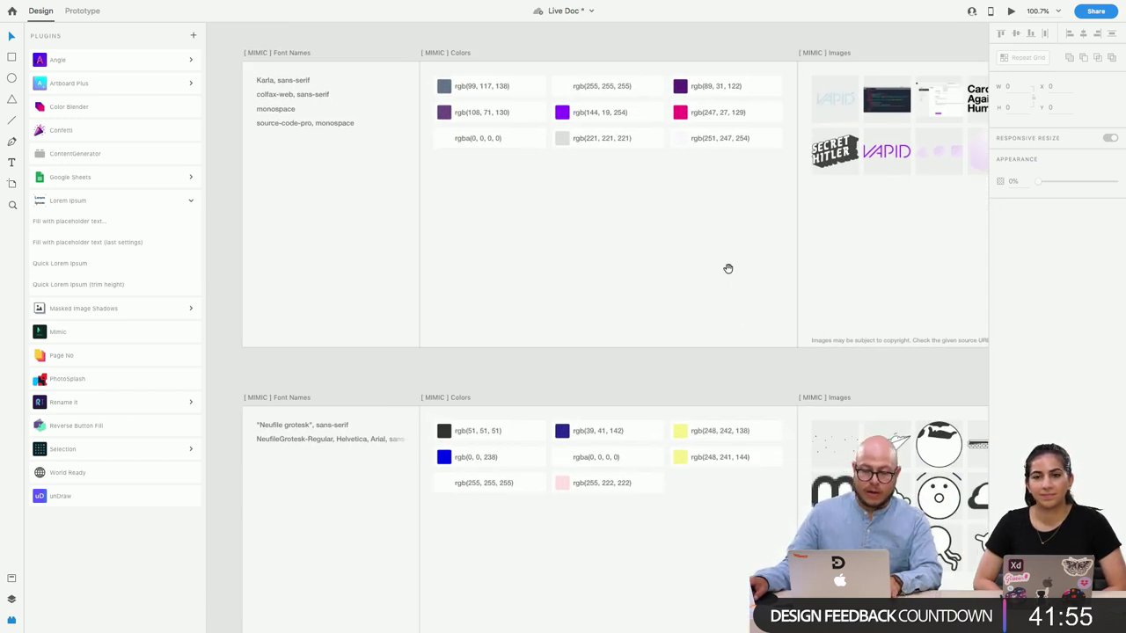
{"action": "left_click_drag", "start_coordinate": [727, 269], "coordinate": [695, 258]}
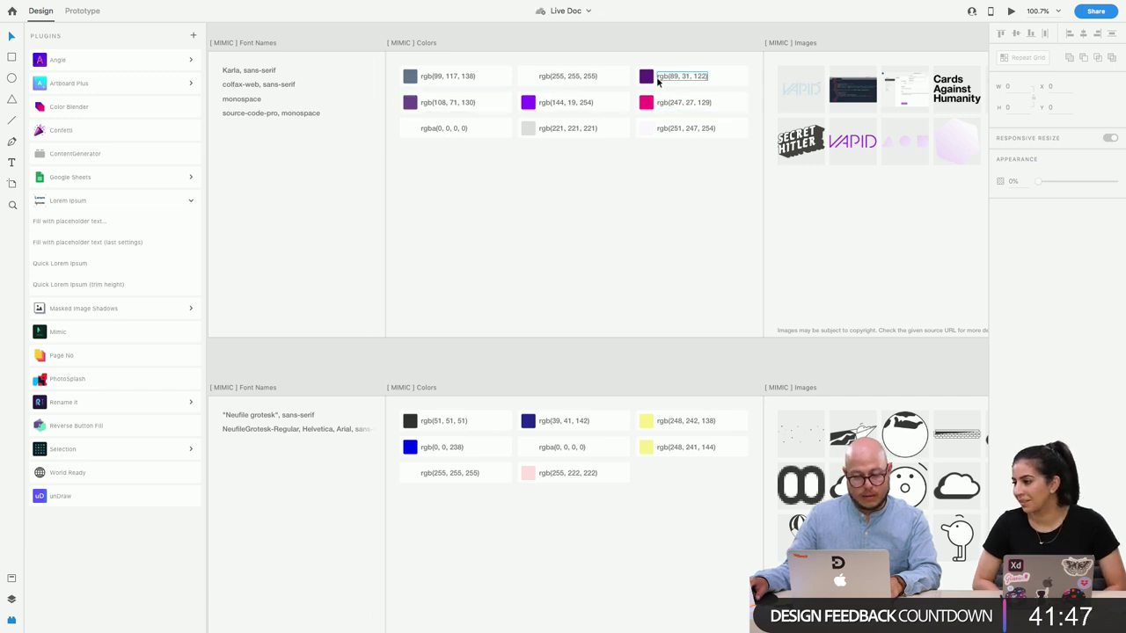
{"action": "scroll", "coordinate": [875, 211], "scroll_direction": "up", "scroll_amount": 5}
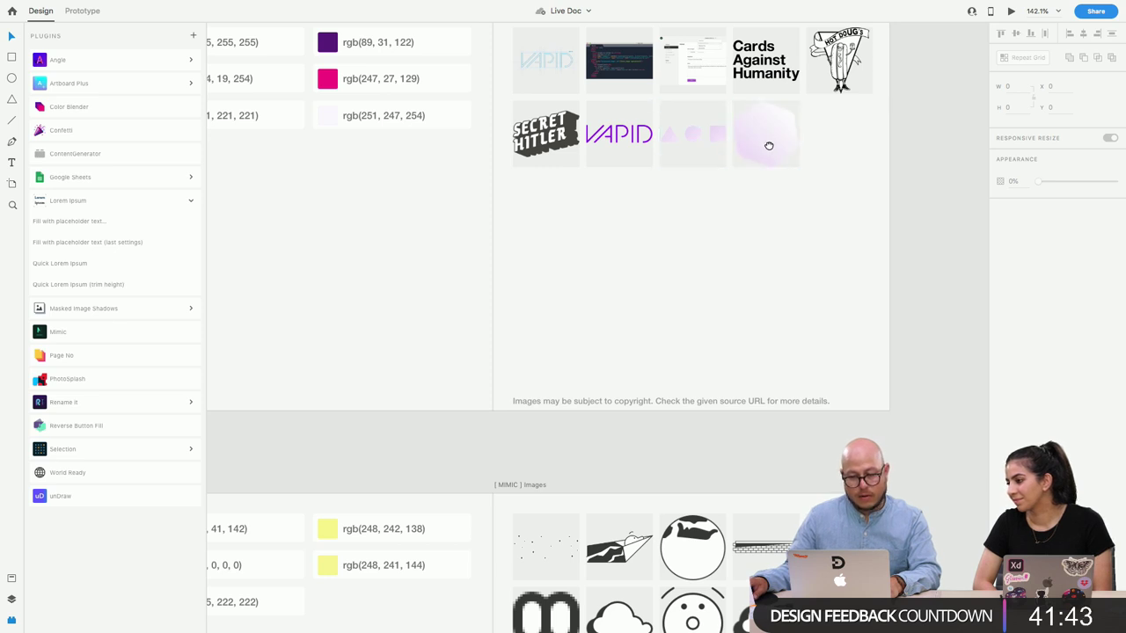
{"action": "scroll", "coordinate": [701, 362], "scroll_direction": "up", "scroll_amount": 2}
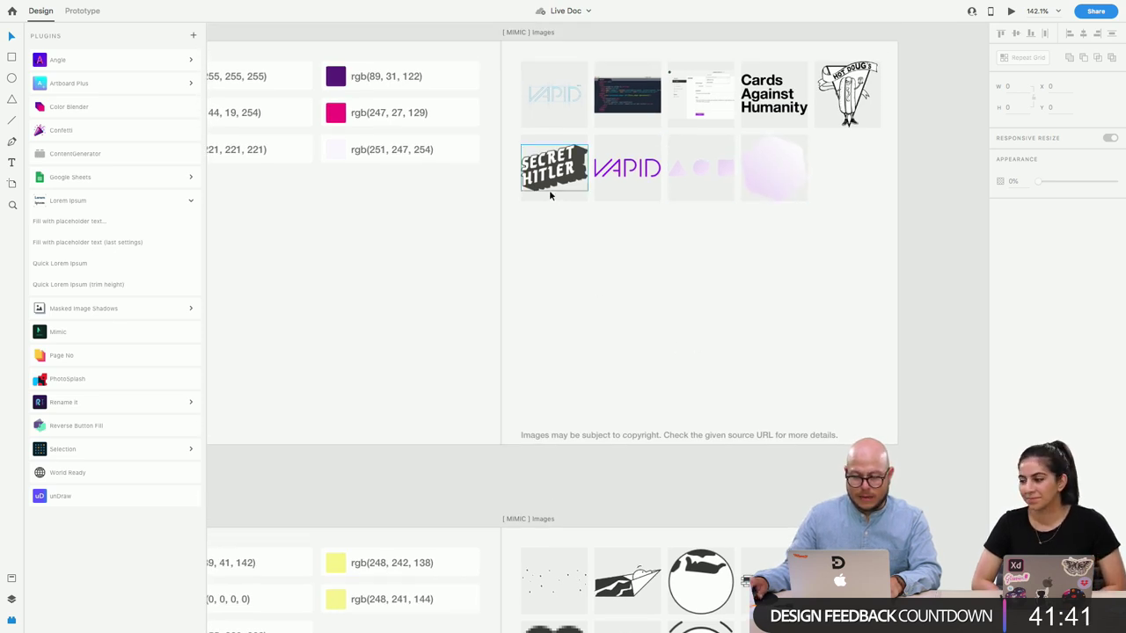
{"action": "scroll", "coordinate": [731, 339], "scroll_direction": "down", "scroll_amount": 3}
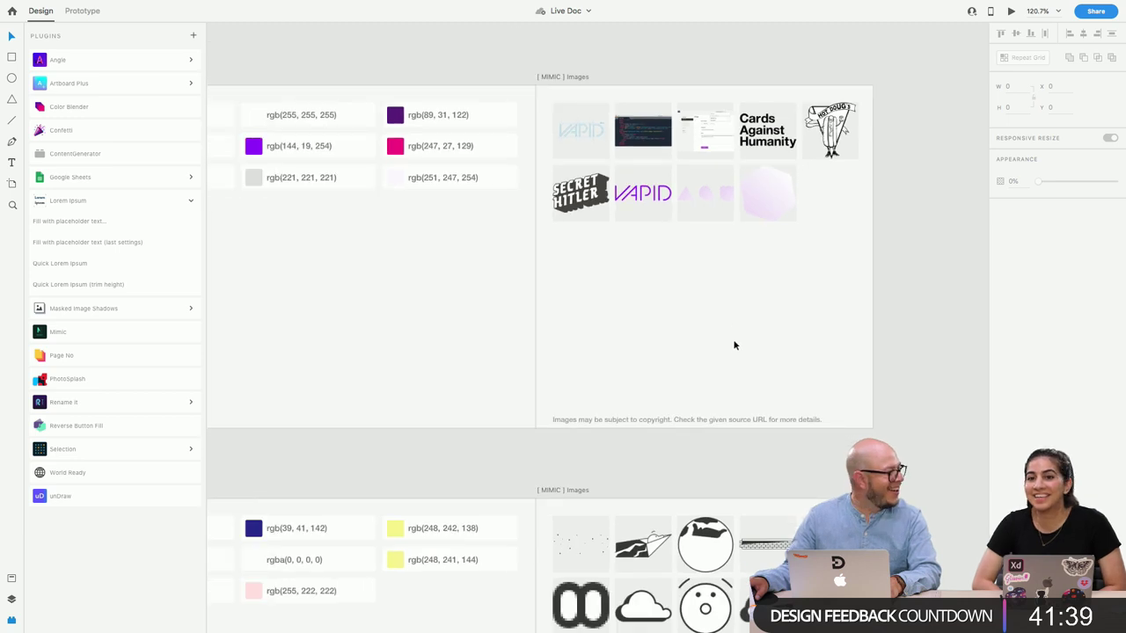
{"action": "left_click", "coordinate": [578, 204]}
{"action": "key", "text": "Delete"}
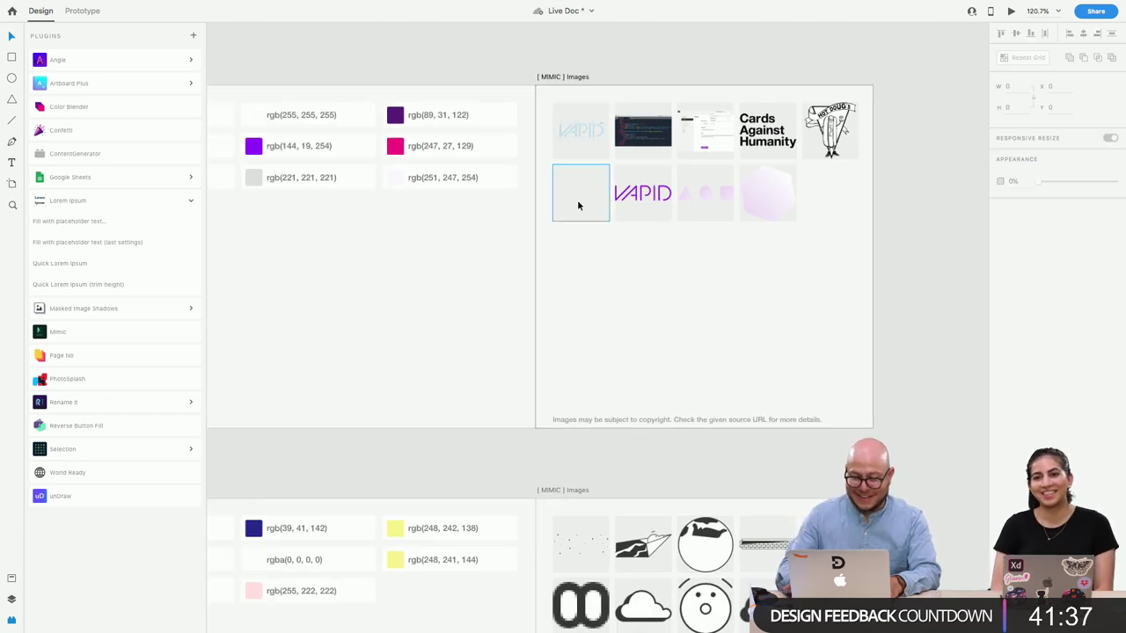
Look over the illustrations on the Mimic images artboard extracted from the Lemonstreet Brewing site
{"action": "scroll", "coordinate": [635, 319], "scroll_direction": "down", "scroll_amount": 2}
{"action": "scroll", "coordinate": [634, 318], "scroll_direction": "right", "scroll_amount": 2}
{"action": "scroll", "coordinate": [686, 299], "scroll_direction": "down", "scroll_amount": 4}
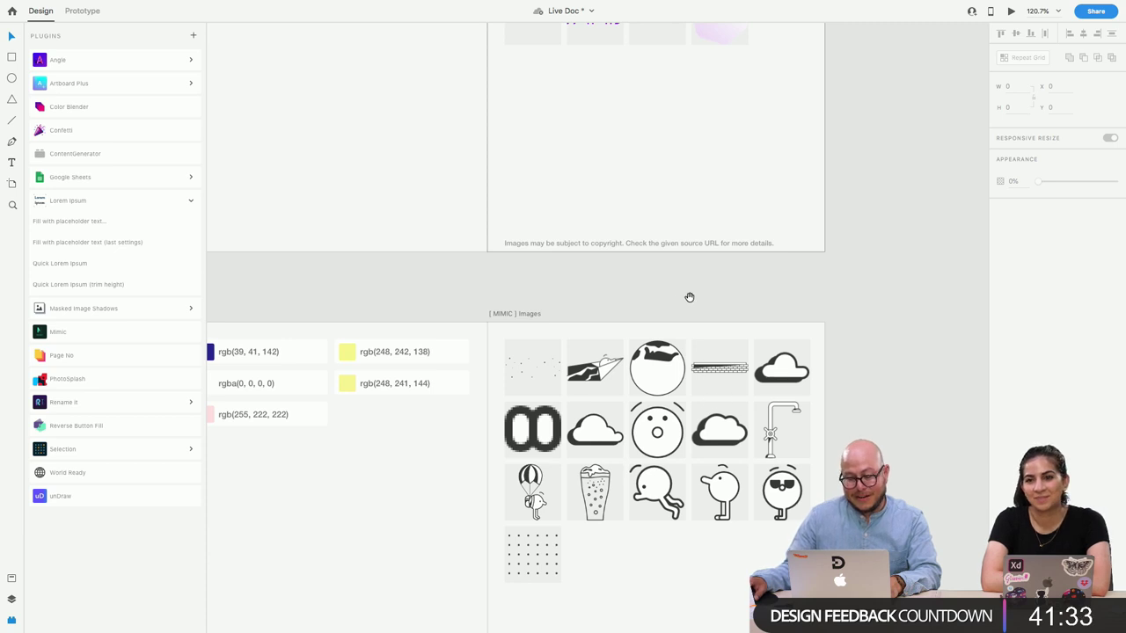
{"action": "scroll", "coordinate": [689, 297], "scroll_direction": "down", "scroll_amount": 2}
{"action": "left_click", "coordinate": [638, 408]}
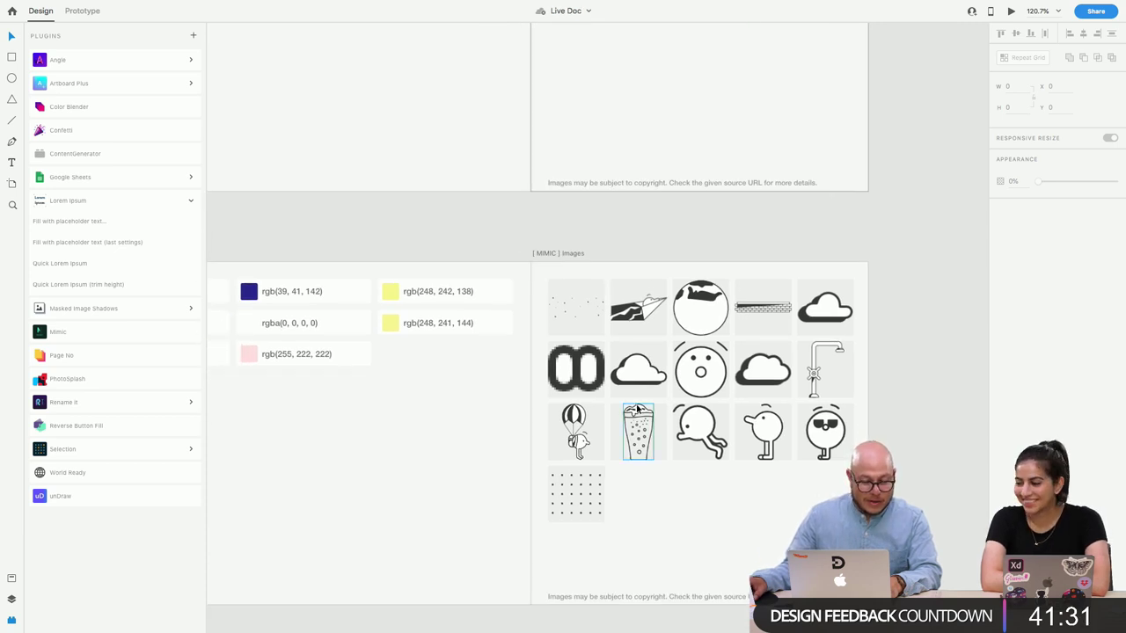
{"action": "scroll", "coordinate": [607, 422], "scroll_direction": "down", "scroll_amount": 10}
{"action": "scroll", "coordinate": [606, 422], "scroll_direction": "right", "scroll_amount": 3}
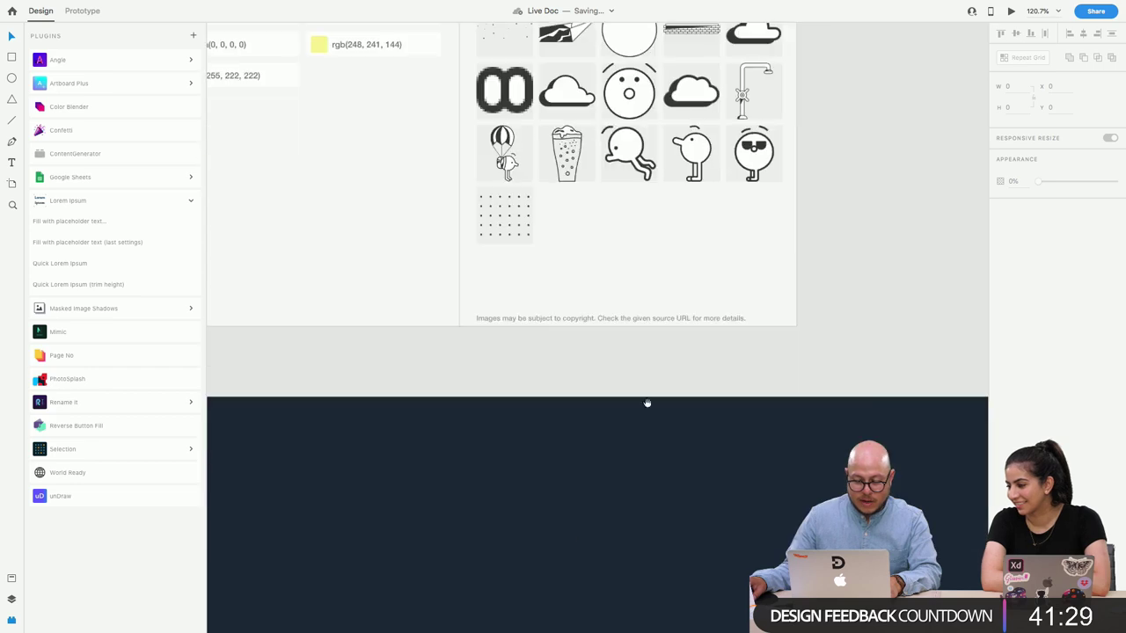
Translate the landing-page wireframe artboard from English to German with the World Ready plugin
{"action": "scroll", "coordinate": [574, 431], "scroll_direction": "down", "scroll_amount": 5}
{"action": "scroll", "coordinate": [691, 457], "scroll_direction": "right", "scroll_amount": 15}
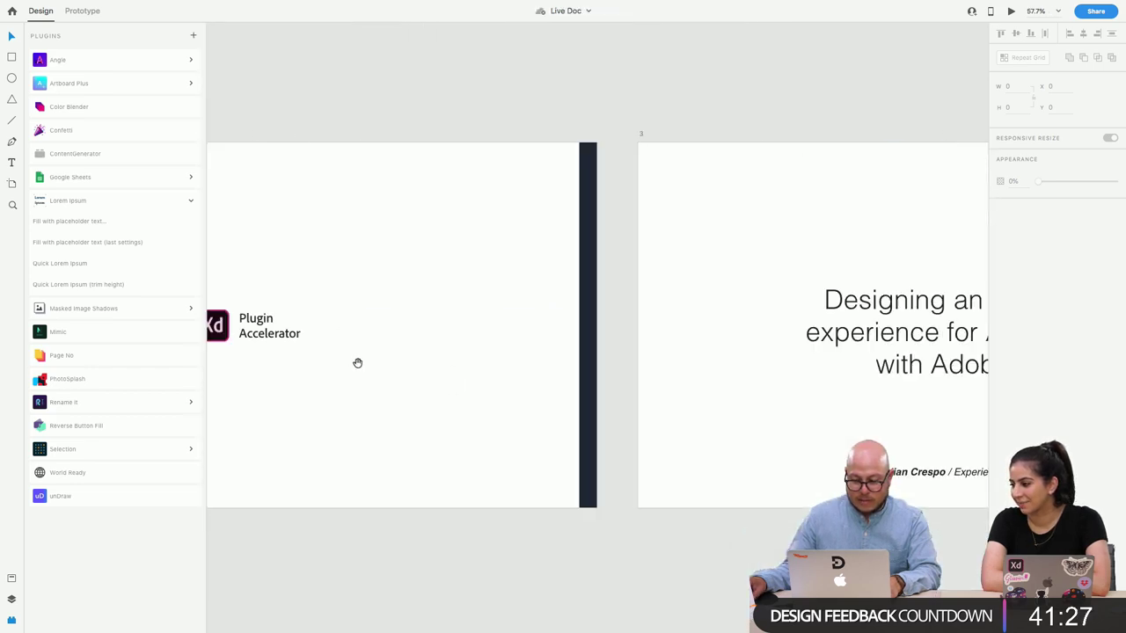
{"action": "scroll", "coordinate": [544, 379], "scroll_direction": "right", "scroll_amount": 10}
{"action": "scroll", "coordinate": [417, 362], "scroll_direction": "down", "scroll_amount": 3}
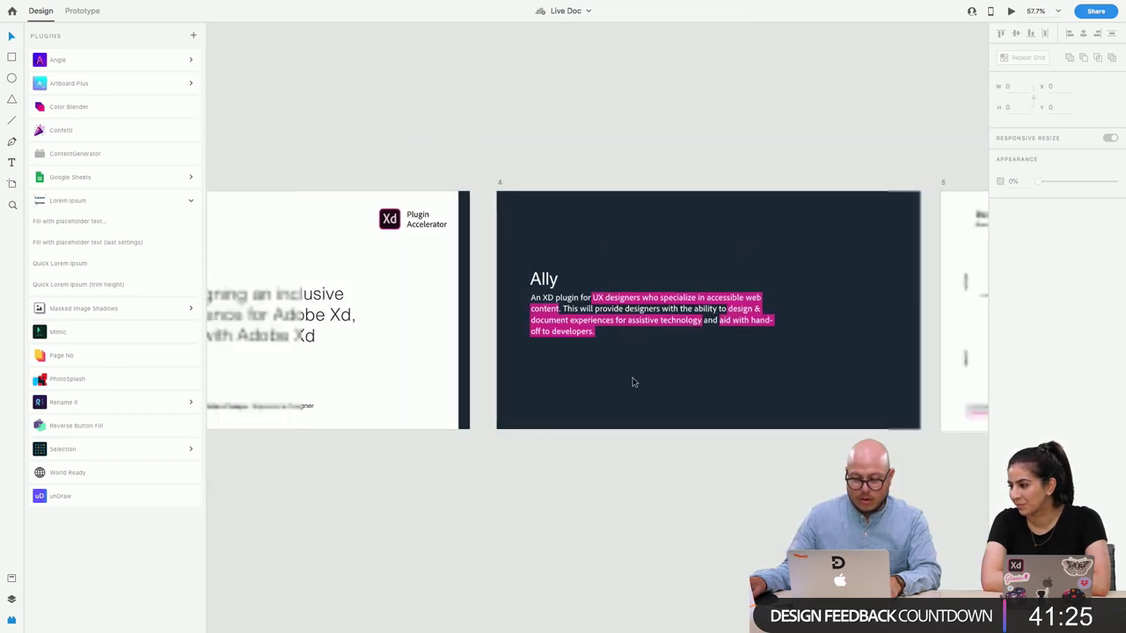
{"action": "scroll", "coordinate": [633, 381], "scroll_direction": "right", "scroll_amount": 6}
{"action": "scroll", "coordinate": [329, 376], "scroll_direction": "right", "scroll_amount": 8}
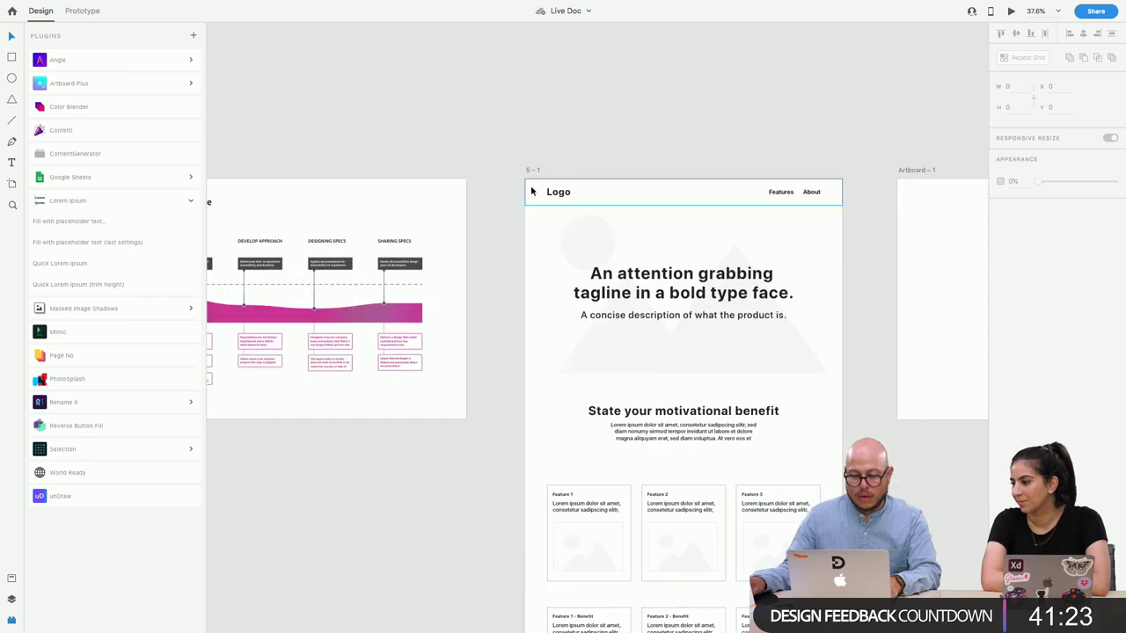
{"action": "left_click", "coordinate": [532, 171]}
{"action": "scroll", "coordinate": [659, 311], "scroll_direction": "up", "scroll_amount": 8}
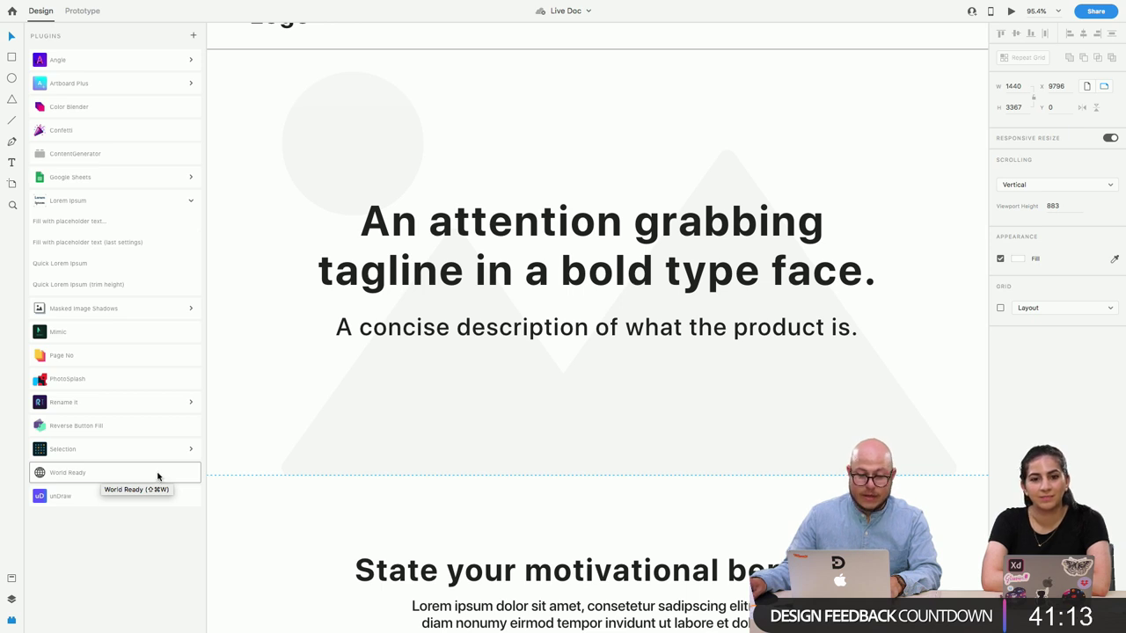
{"action": "scroll", "coordinate": [282, 124], "scroll_direction": "down", "scroll_amount": 3, "text": "ctrl"}
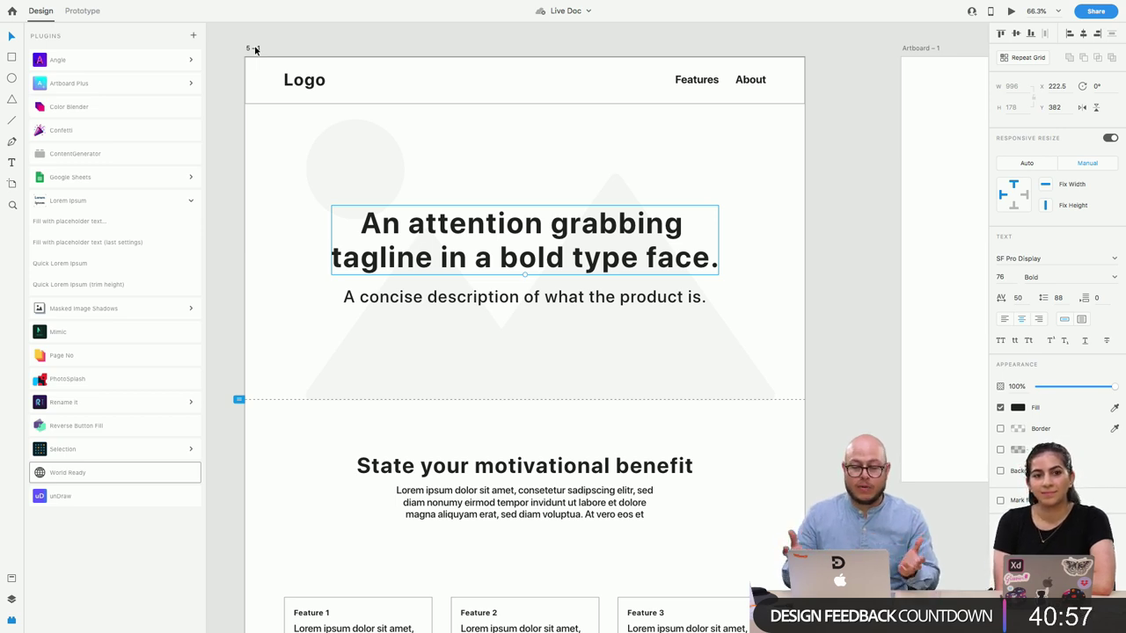
{"action": "left_click", "coordinate": [254, 49]}
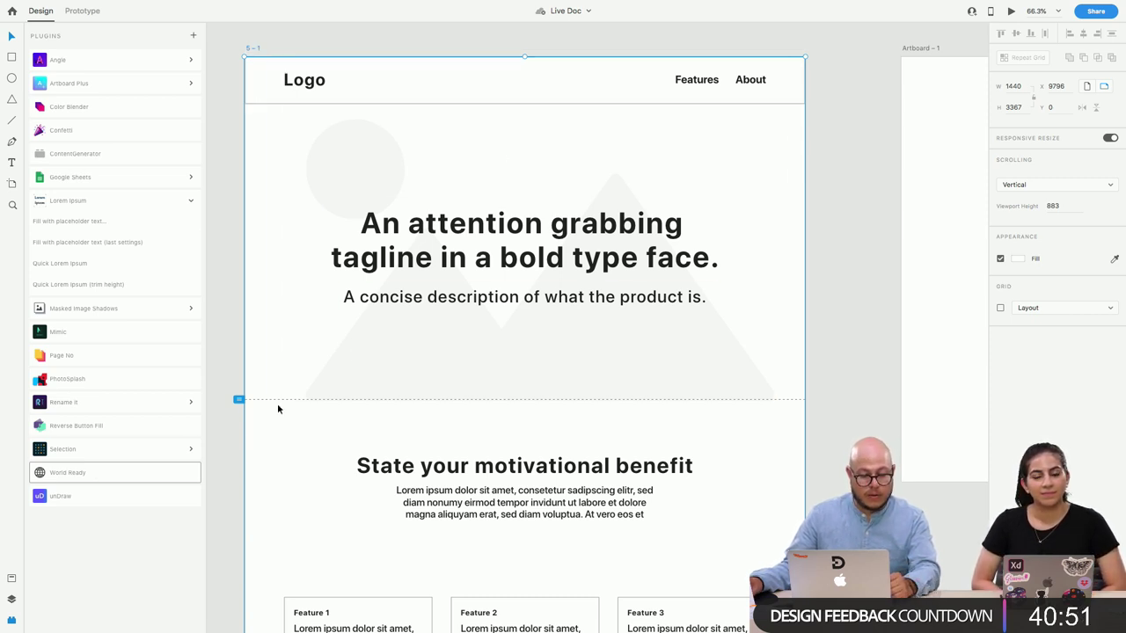
{"action": "left_click", "coordinate": [114, 479]}
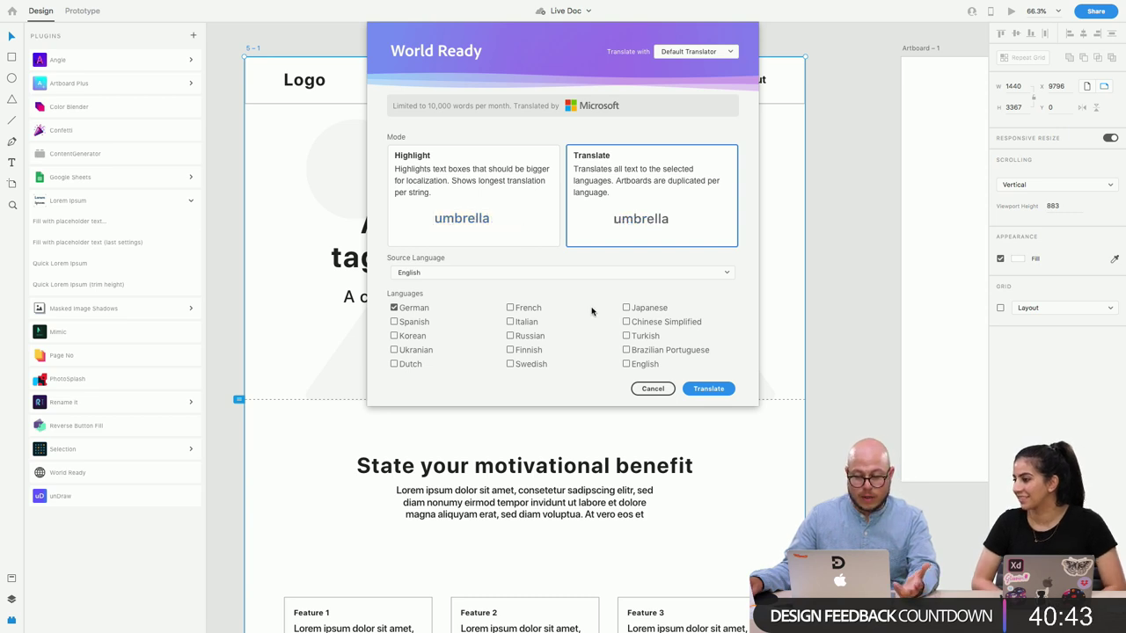
{"action": "left_click", "coordinate": [704, 389]}
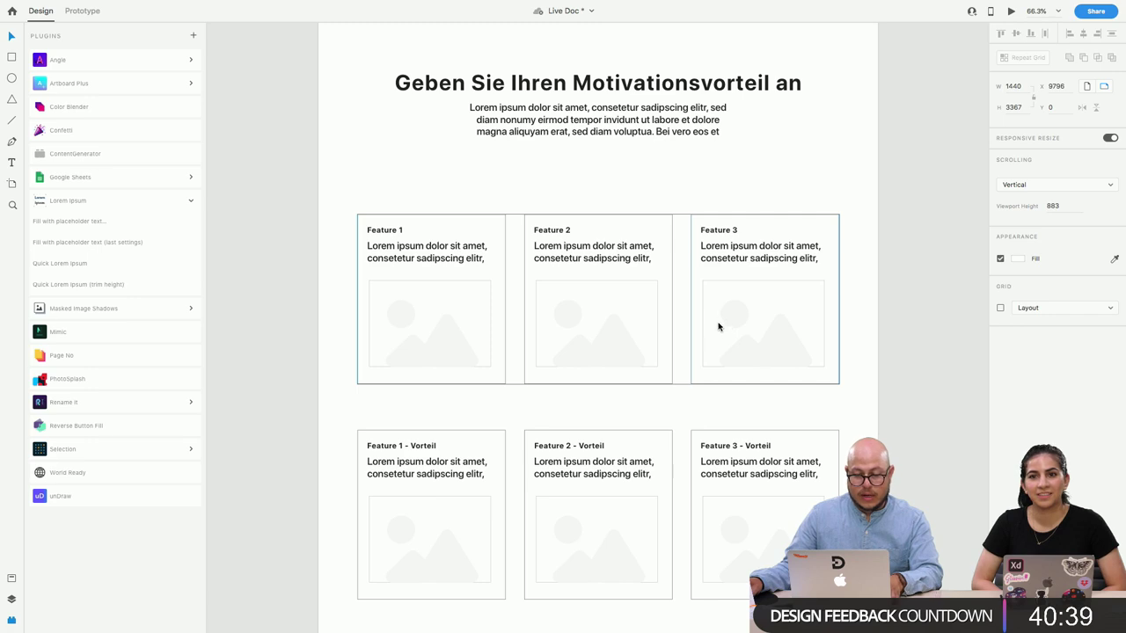
Resize the German artboard's headline text box so it wraps onto three lines, and reposition the headline and subtitle without overlap
{"action": "scroll", "coordinate": [717, 326], "scroll_direction": "down", "scroll_amount": 5}
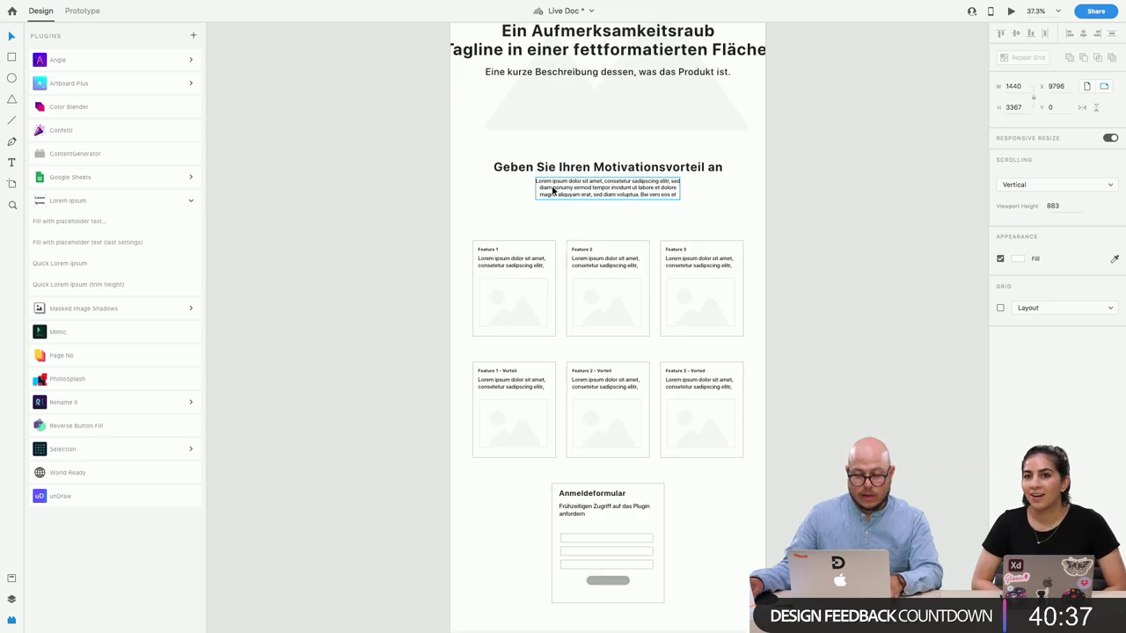
{"action": "scroll", "coordinate": [553, 190], "scroll_direction": "down", "scroll_amount": 4}
{"action": "scroll", "coordinate": [628, 194], "scroll_direction": "up", "scroll_amount": 5}
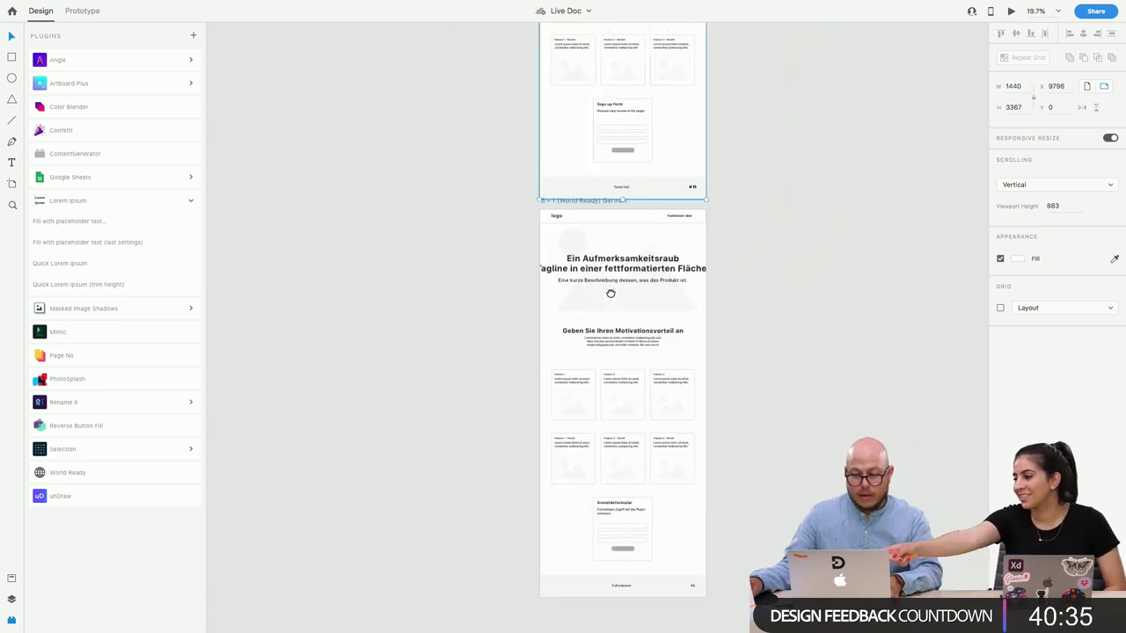
{"action": "scroll", "coordinate": [611, 293], "scroll_direction": "up", "scroll_amount": 3}
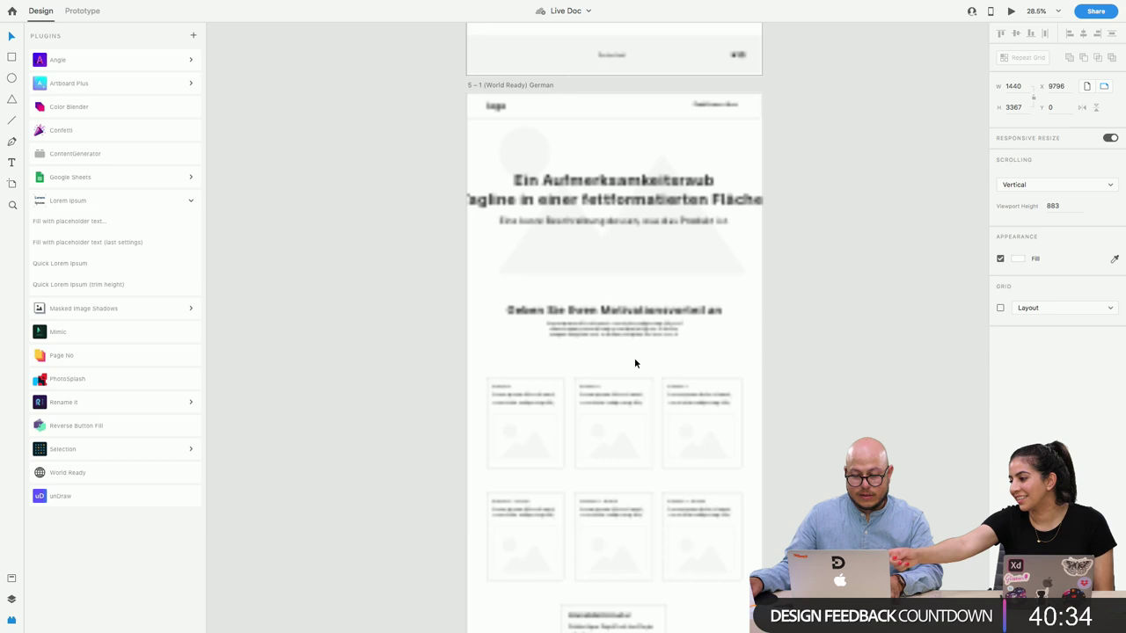
{"action": "left_click", "coordinate": [596, 199]}
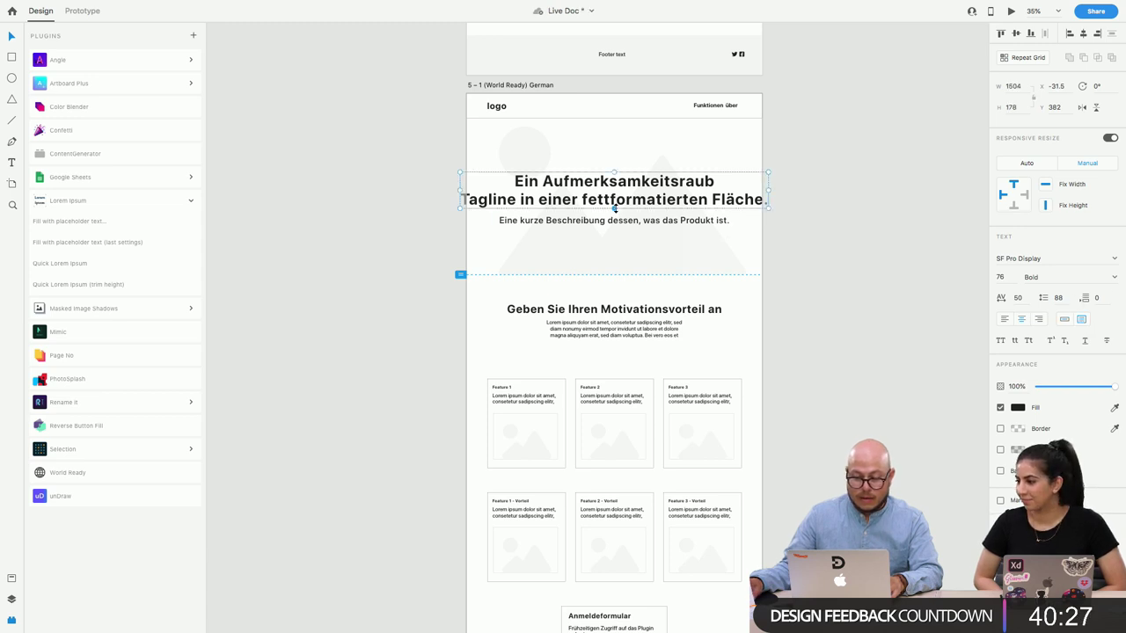
{"action": "left_click_drag", "start_coordinate": [616, 209], "coordinate": [617, 229]}
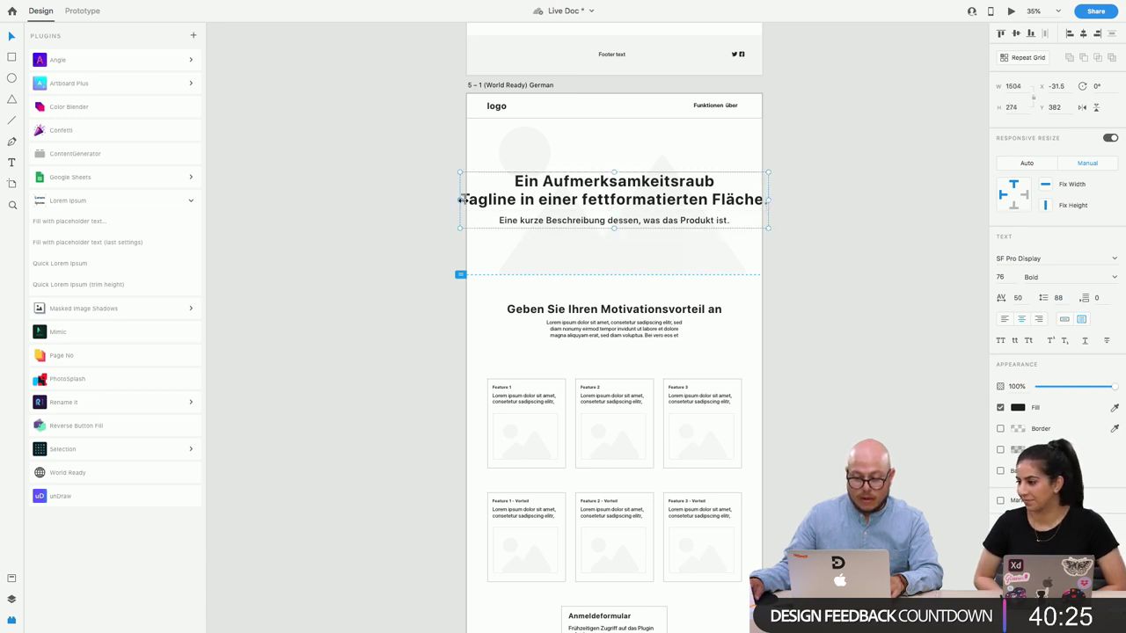
{"action": "left_click_drag", "start_coordinate": [459, 200], "coordinate": [501, 204]}
{"action": "left_click_drag", "start_coordinate": [598, 201], "coordinate": [593, 202]}
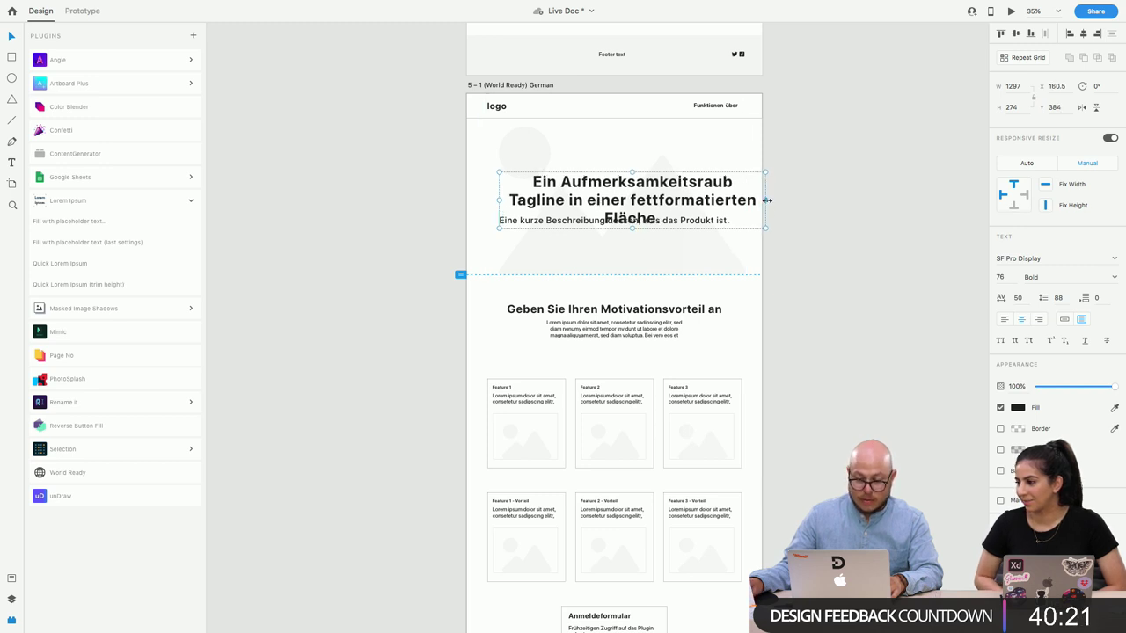
{"action": "left_click_drag", "start_coordinate": [767, 200], "coordinate": [711, 208]}
{"action": "left_click_drag", "start_coordinate": [628, 208], "coordinate": [624, 234]}
{"action": "left_click", "coordinate": [621, 197], "text": "shift"}
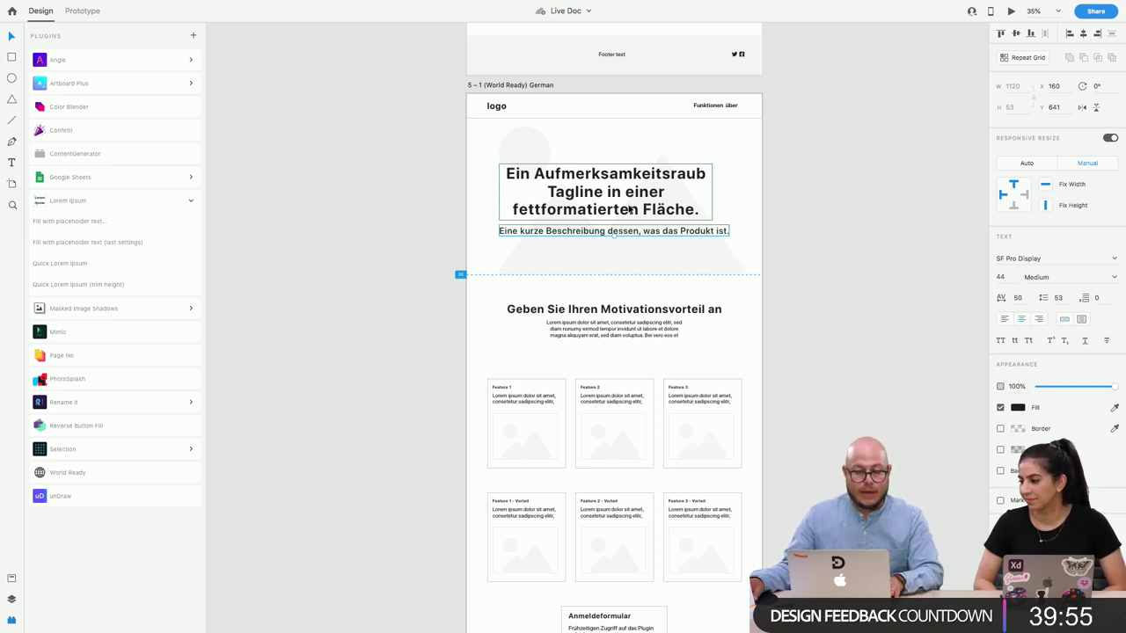
Mark the text boxes on the 5 – 1 wireframe artboard that need more room in German, using World Ready's Highlight mode
{"action": "scroll", "coordinate": [606, 269], "scroll_direction": "up", "scroll_amount": 4}
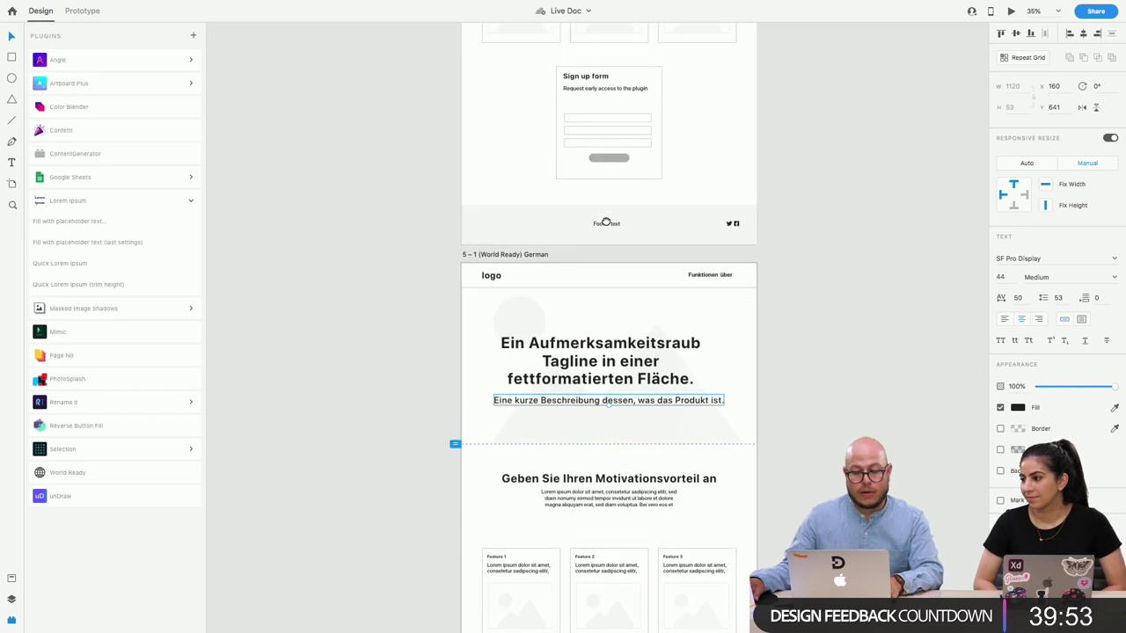
{"action": "scroll", "coordinate": [606, 222], "scroll_direction": "up", "scroll_amount": 2}
{"action": "left_click_drag", "start_coordinate": [647, 123], "coordinate": [636, 352]}
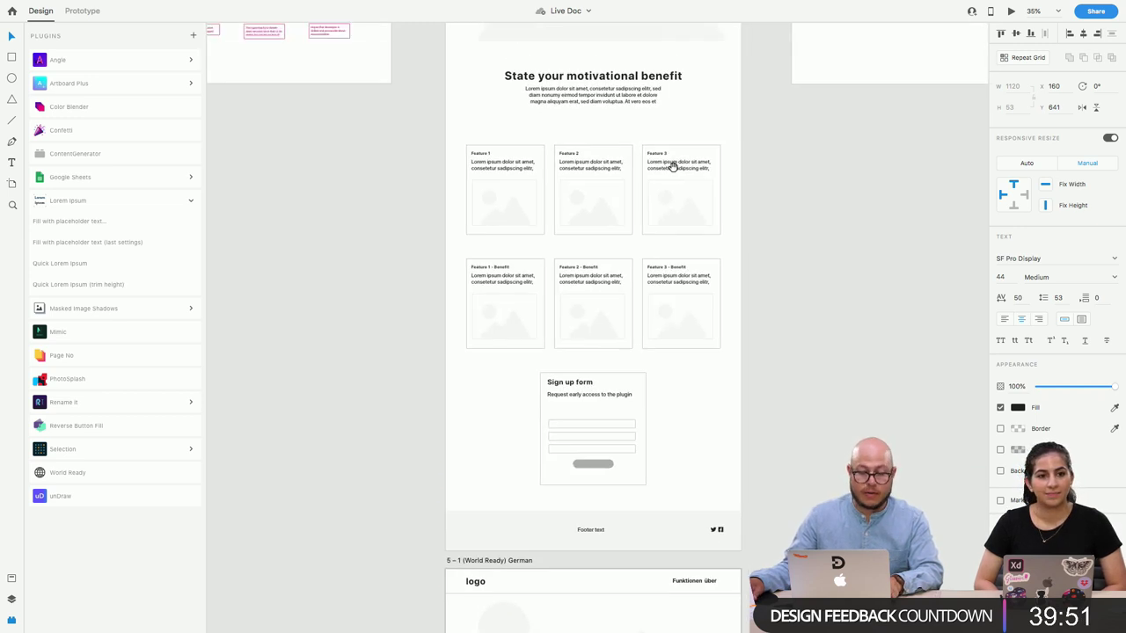
{"action": "left_click_drag", "start_coordinate": [673, 166], "coordinate": [576, 393]}
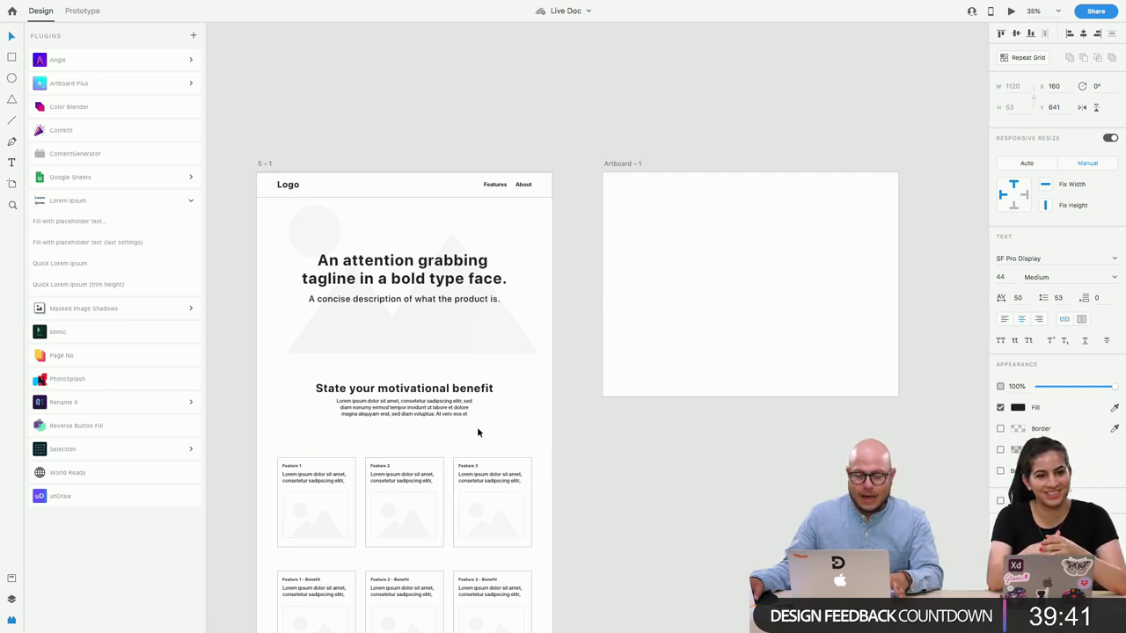
{"action": "left_click", "coordinate": [261, 165]}
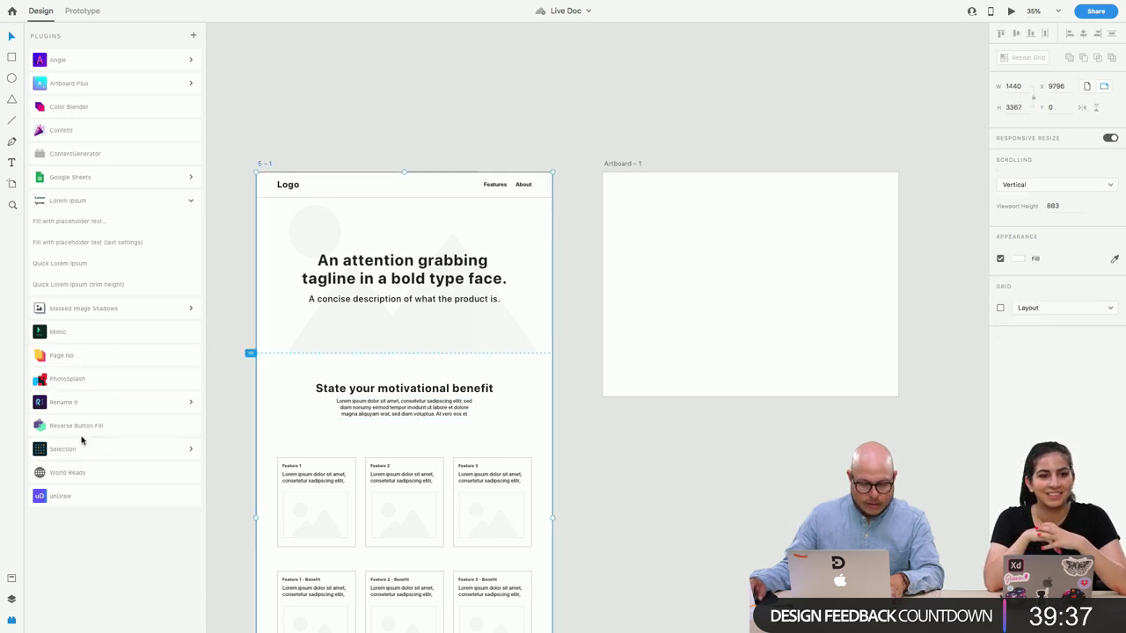
{"action": "left_click", "coordinate": [82, 472]}
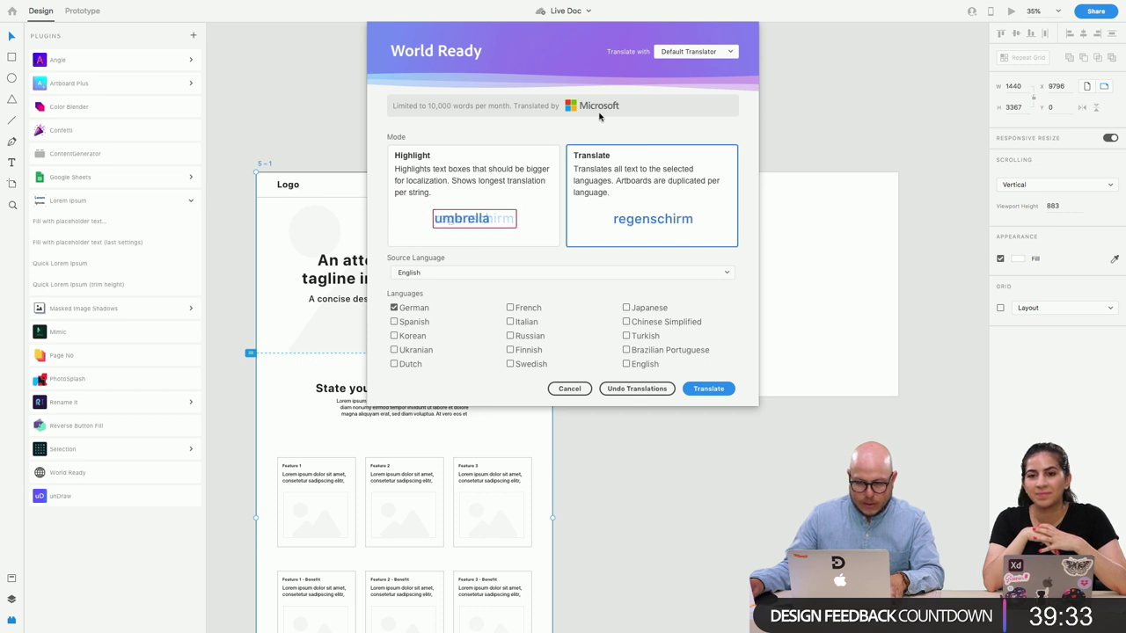
{"action": "left_click", "coordinate": [685, 55]}
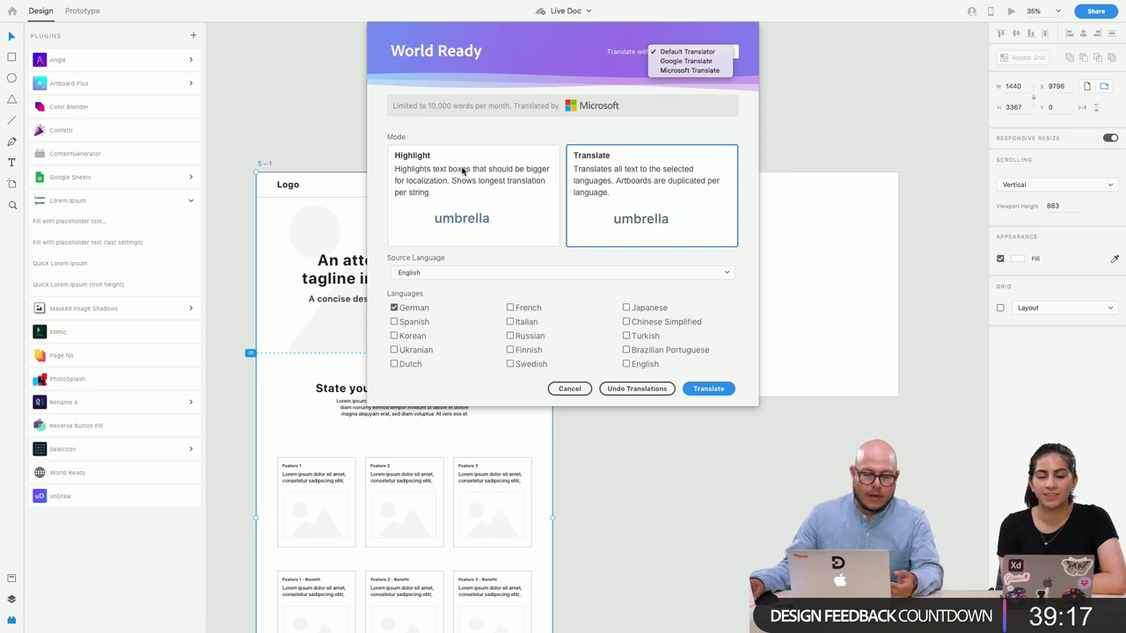
{"action": "left_click", "coordinate": [481, 253]}
{"action": "left_click", "coordinate": [479, 236]}
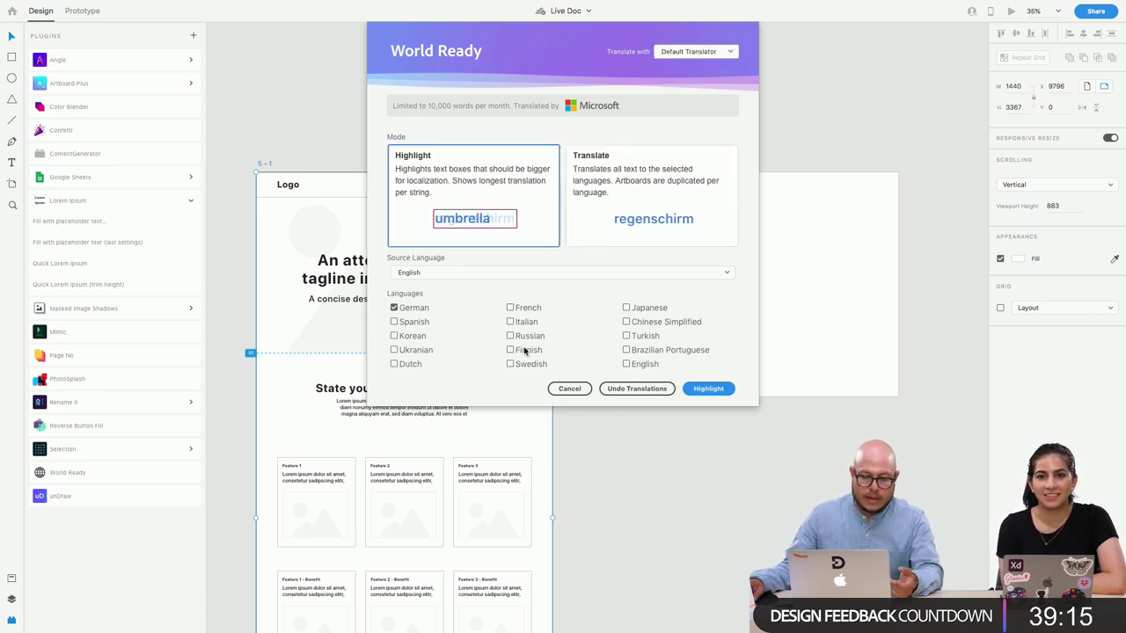
{"action": "left_click", "coordinate": [709, 388]}
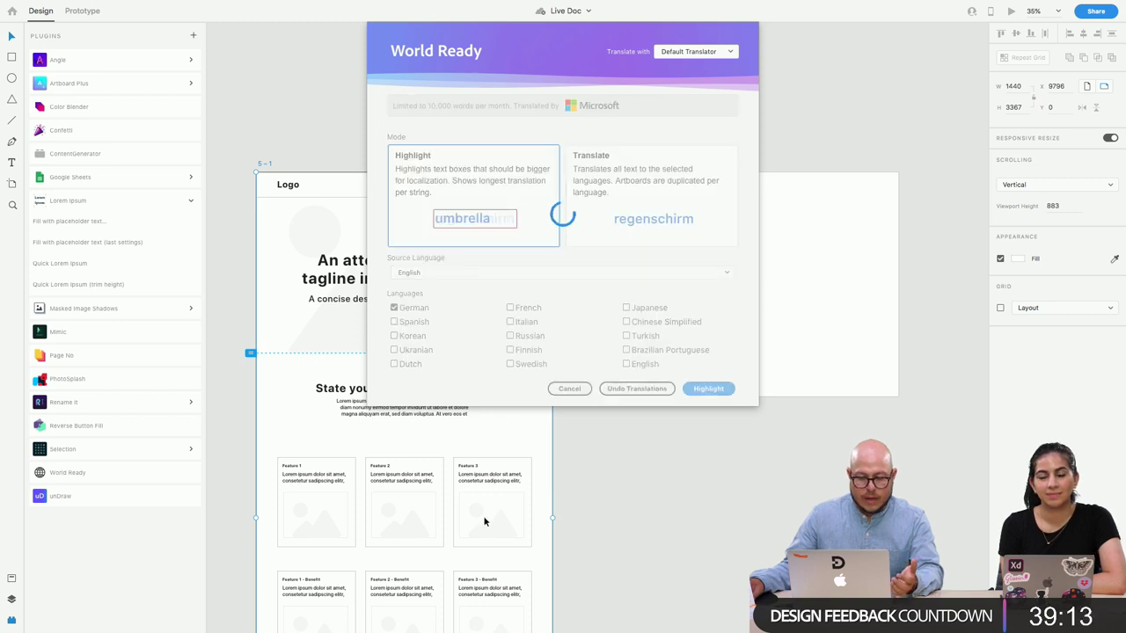
{"action": "scroll", "coordinate": [362, 356], "scroll_direction": "up", "scroll_amount": 5}
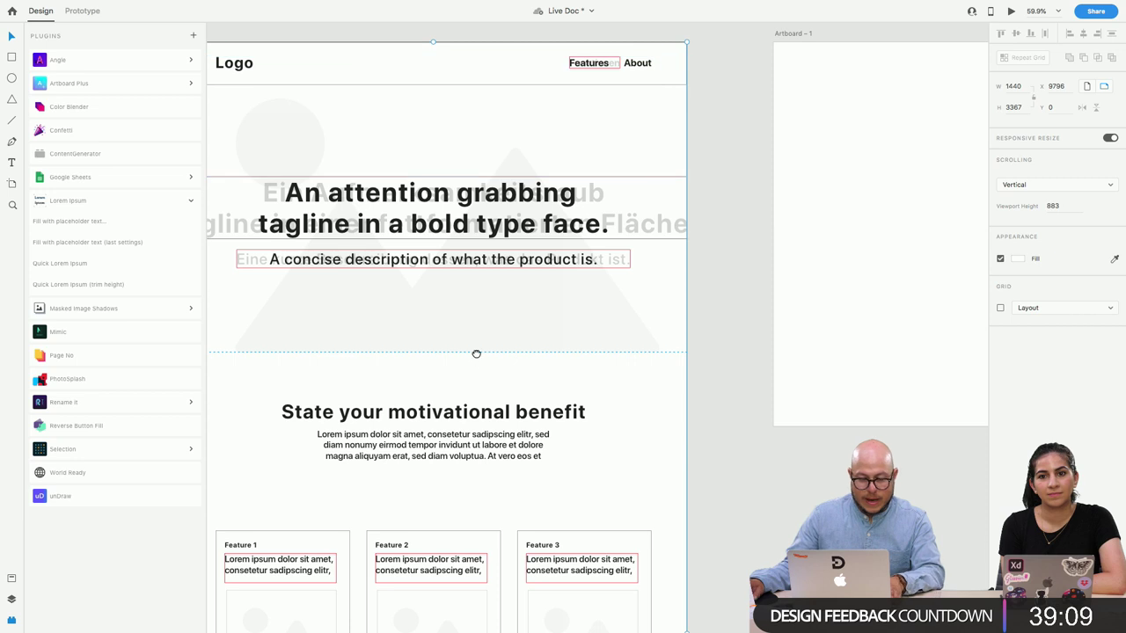
{"action": "scroll", "coordinate": [474, 352], "scroll_direction": "left", "scroll_amount": 5}
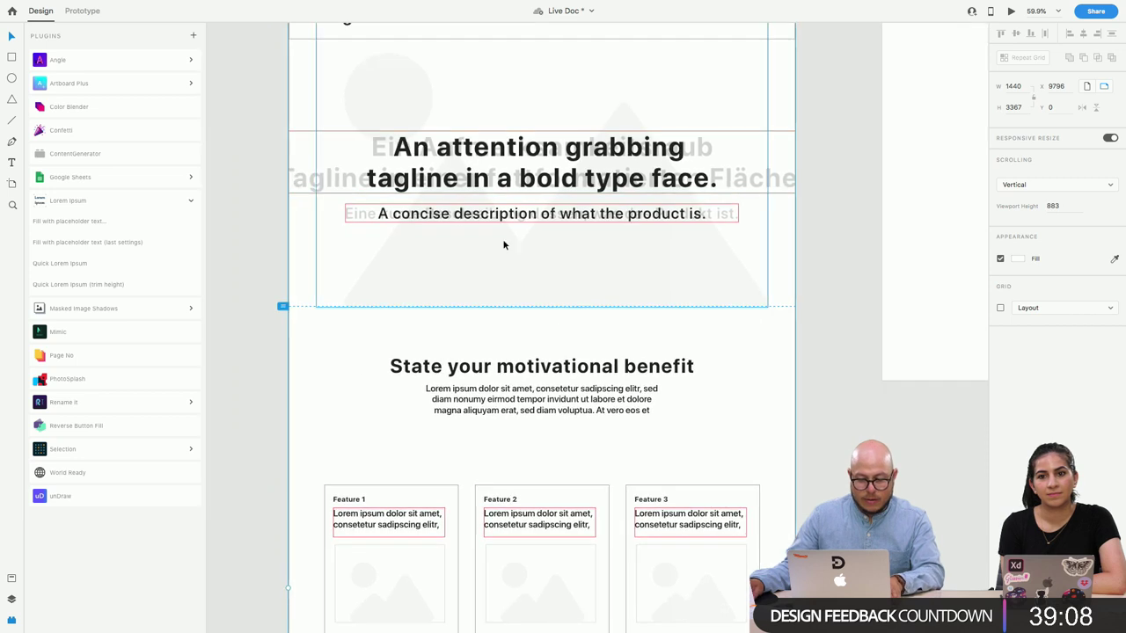
Toggle the visibility of the World Ready Group on the 5 – 1 artboard, and delete the group
{"action": "left_click", "coordinate": [12, 600]}
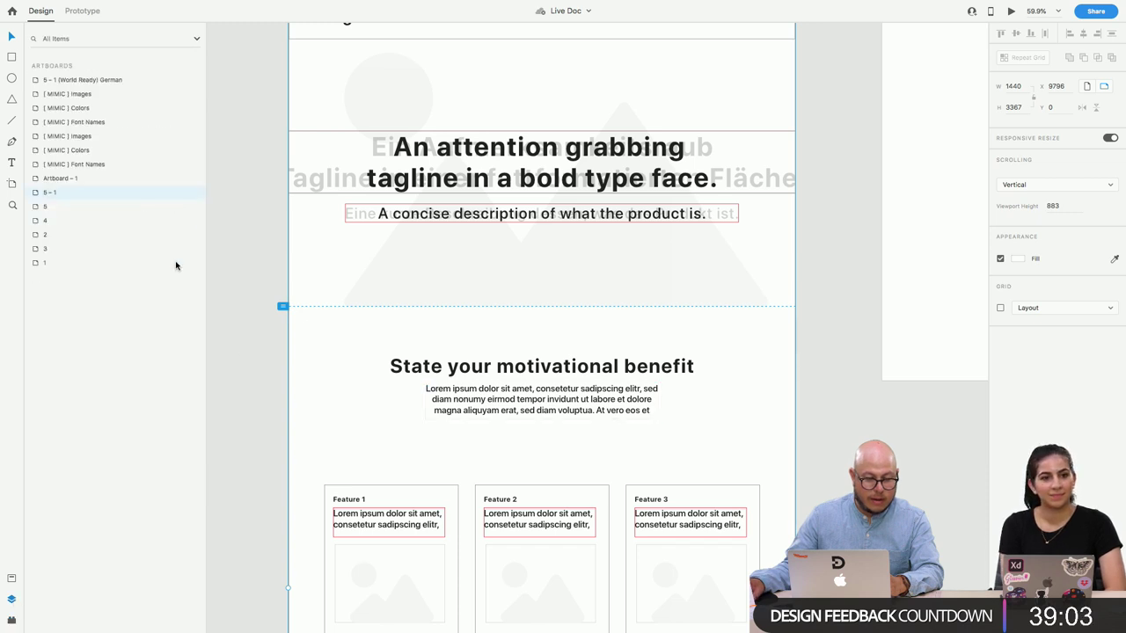
{"action": "double_click", "coordinate": [43, 197]}
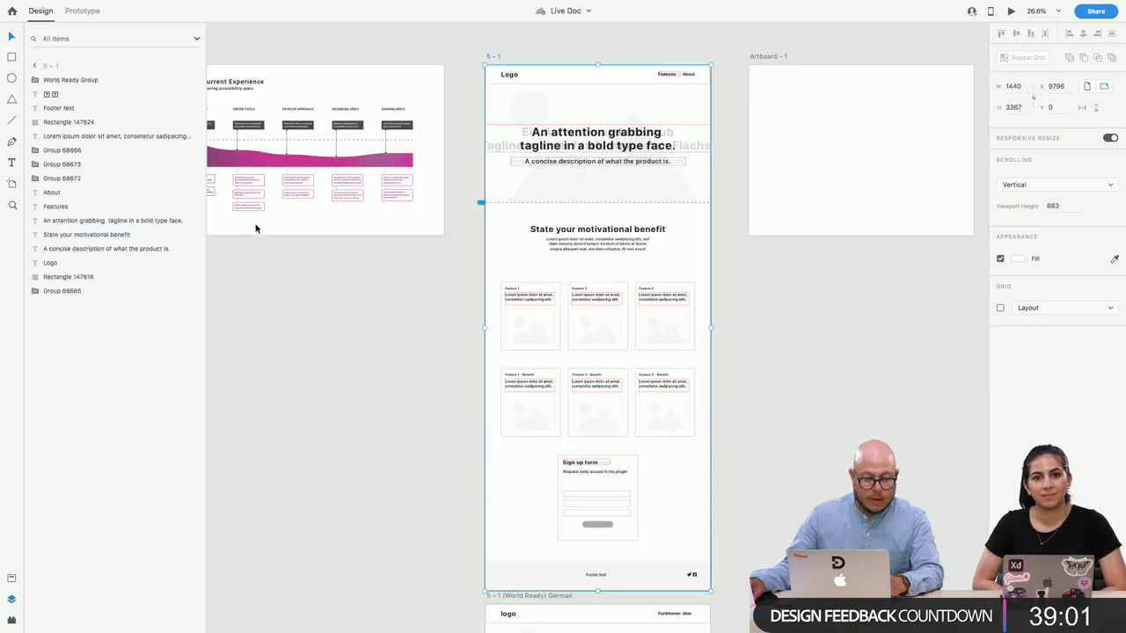
{"action": "left_click", "coordinate": [103, 81]}
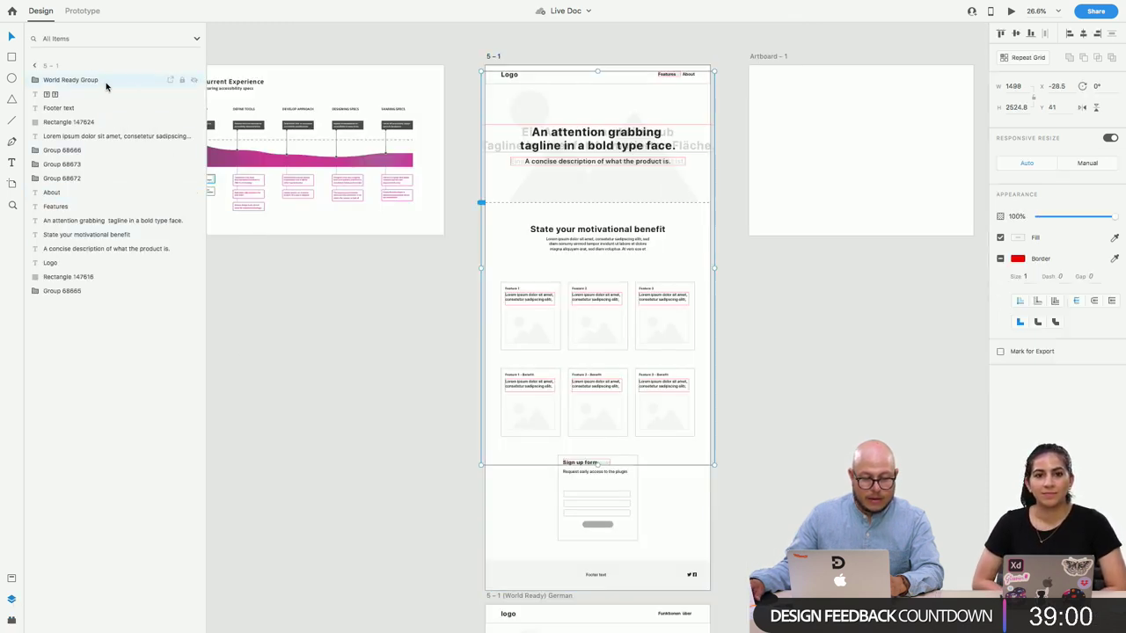
{"action": "left_click", "coordinate": [194, 81]}
{"action": "left_click", "coordinate": [194, 81]}
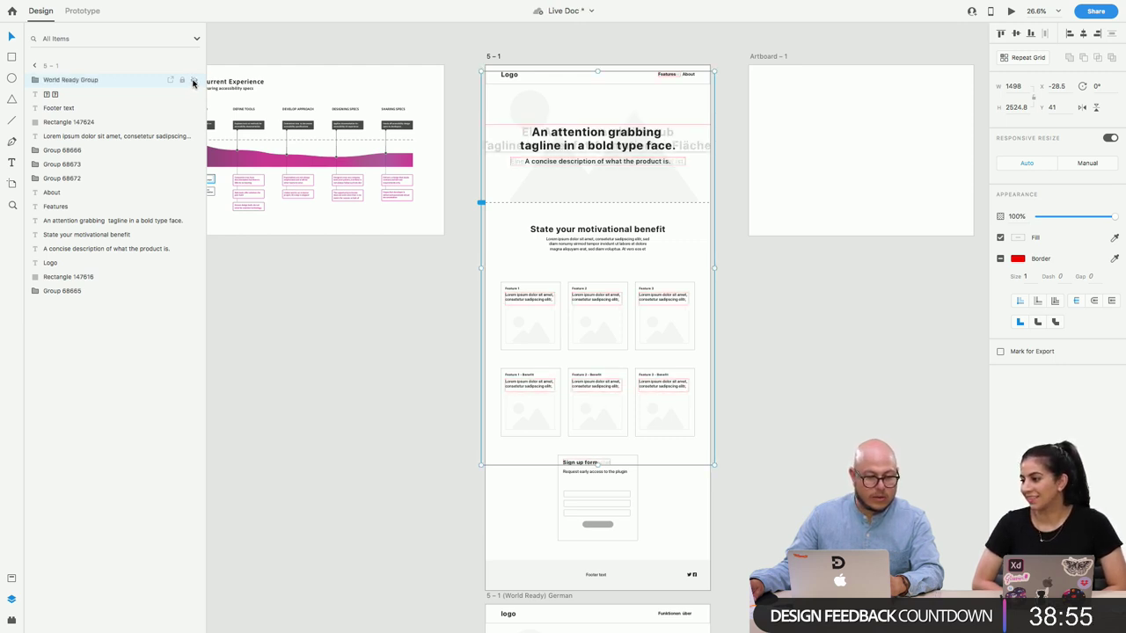
{"action": "left_click", "coordinate": [193, 80]}
{"action": "left_click", "coordinate": [194, 81]}
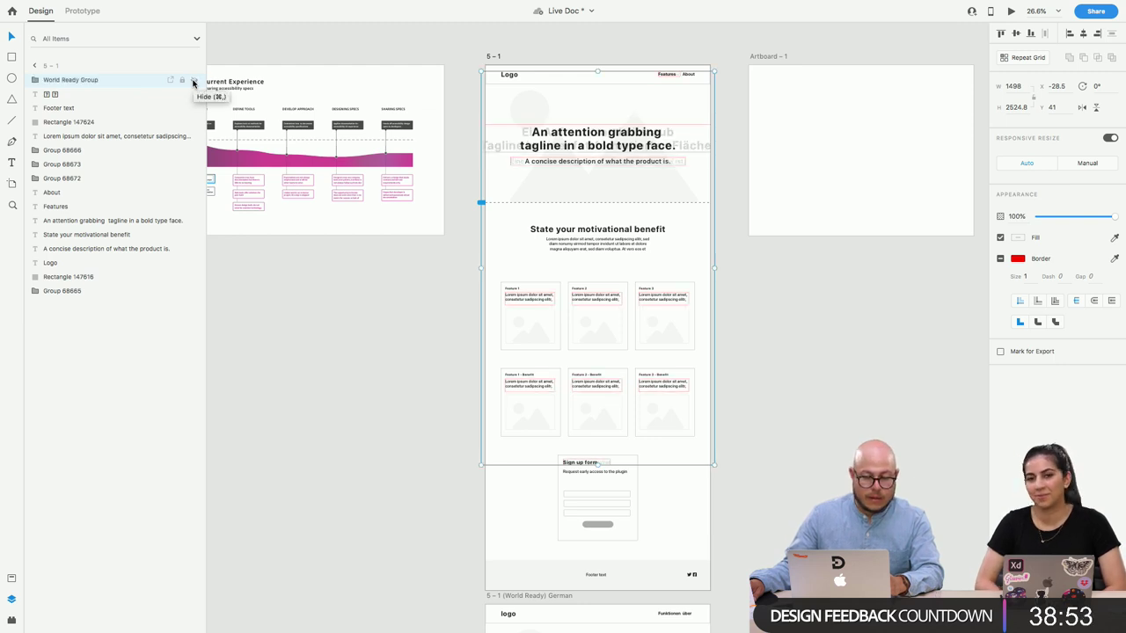
{"action": "key", "text": "Delete"}
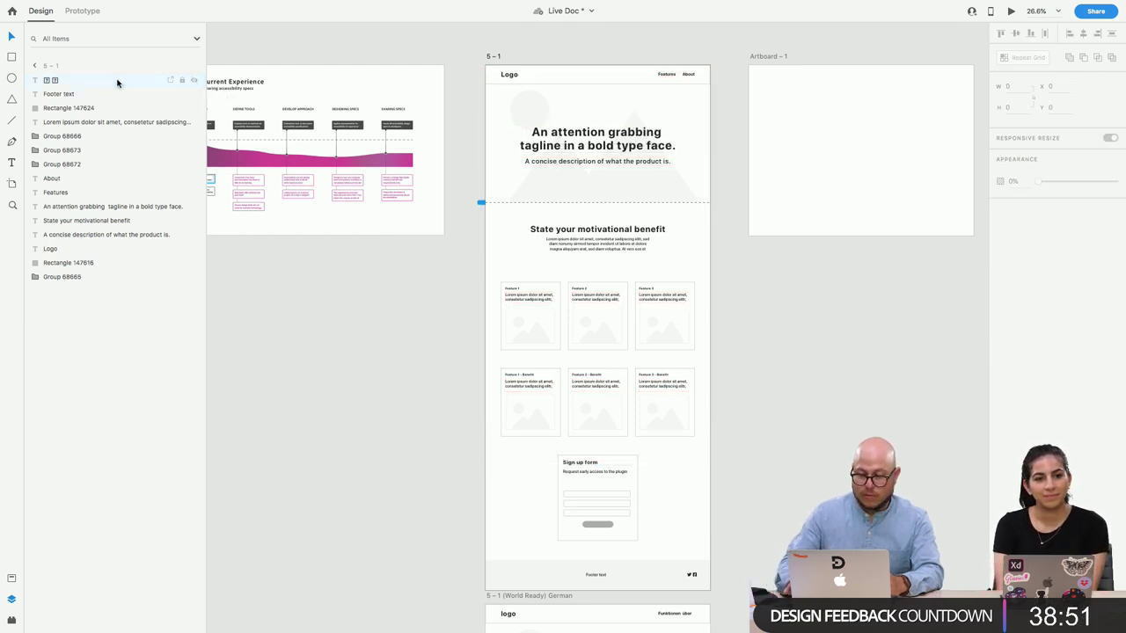
Look over the illustrations offered by the unDraw plugin and close it without inserting any
{"action": "scroll", "coordinate": [681, 304], "scroll_direction": "down", "scroll_amount": 2}
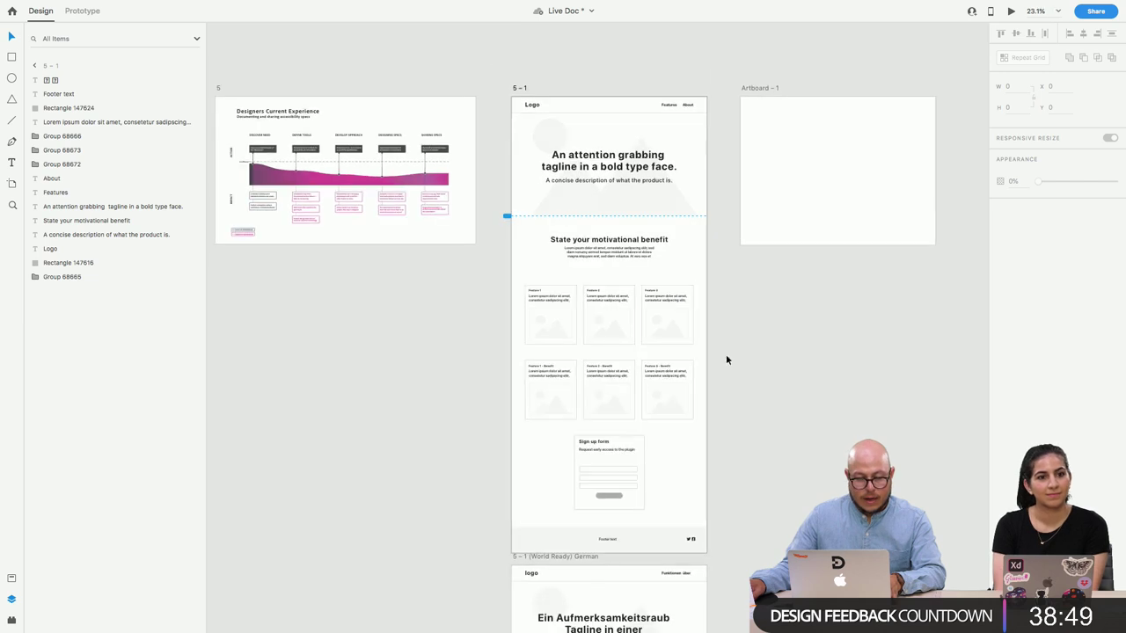
{"action": "left_click", "coordinate": [13, 621]}
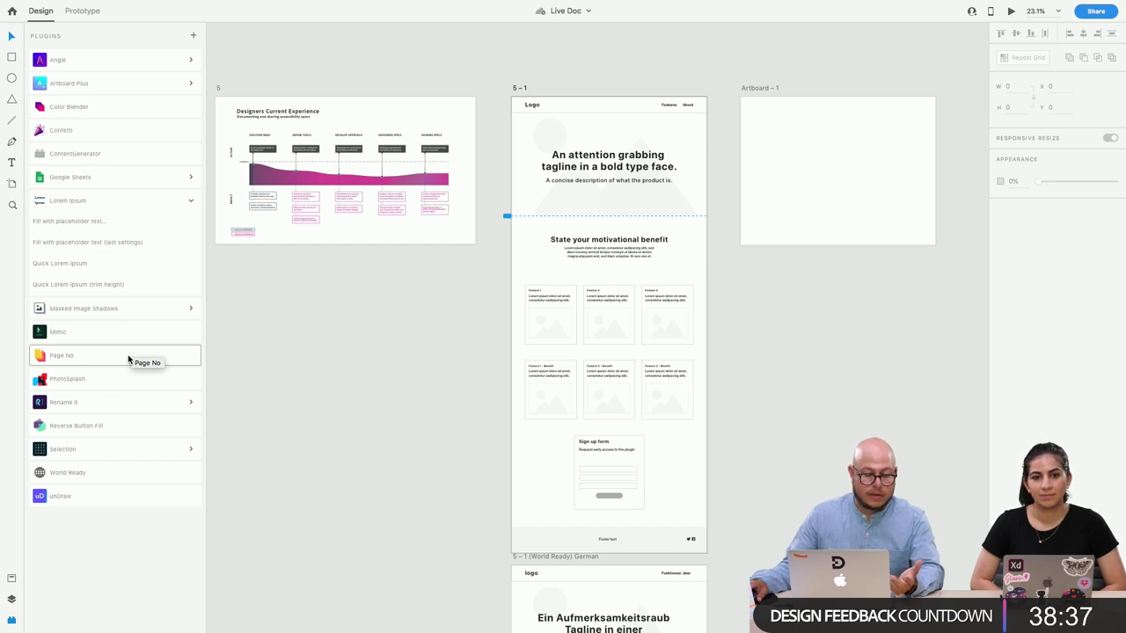
{"action": "left_click", "coordinate": [124, 348]}
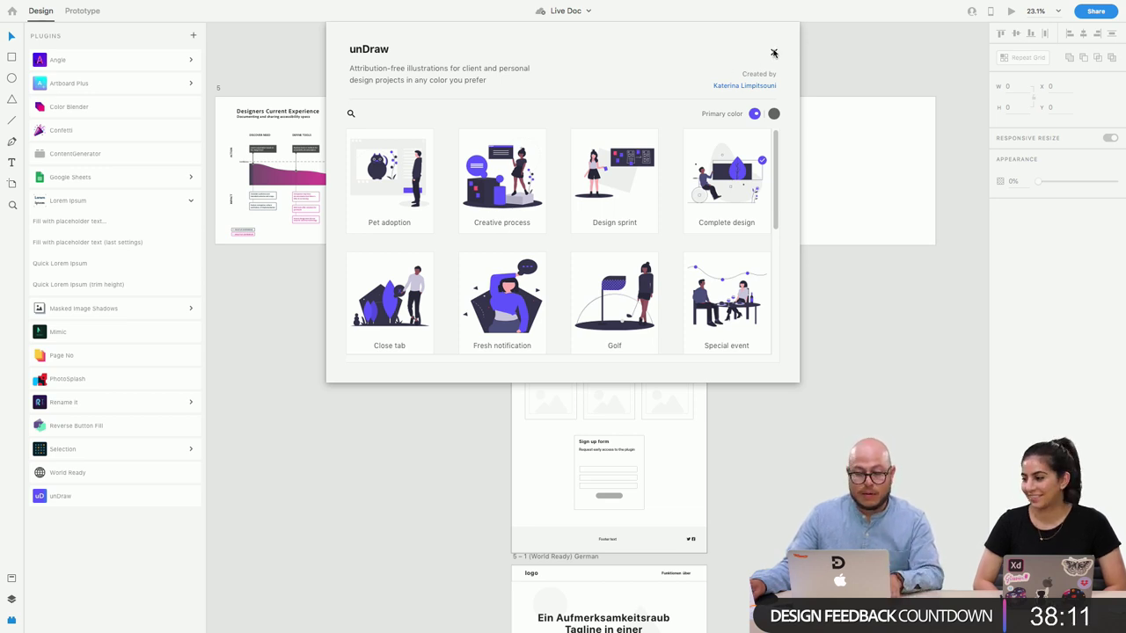
{"action": "left_click", "coordinate": [774, 53]}
Try copying only the header background rectangle from the 5 – 1 wireframe to Artboard – 1, and undo the paste
{"action": "scroll", "coordinate": [800, 281], "scroll_direction": "up", "scroll_amount": 3}
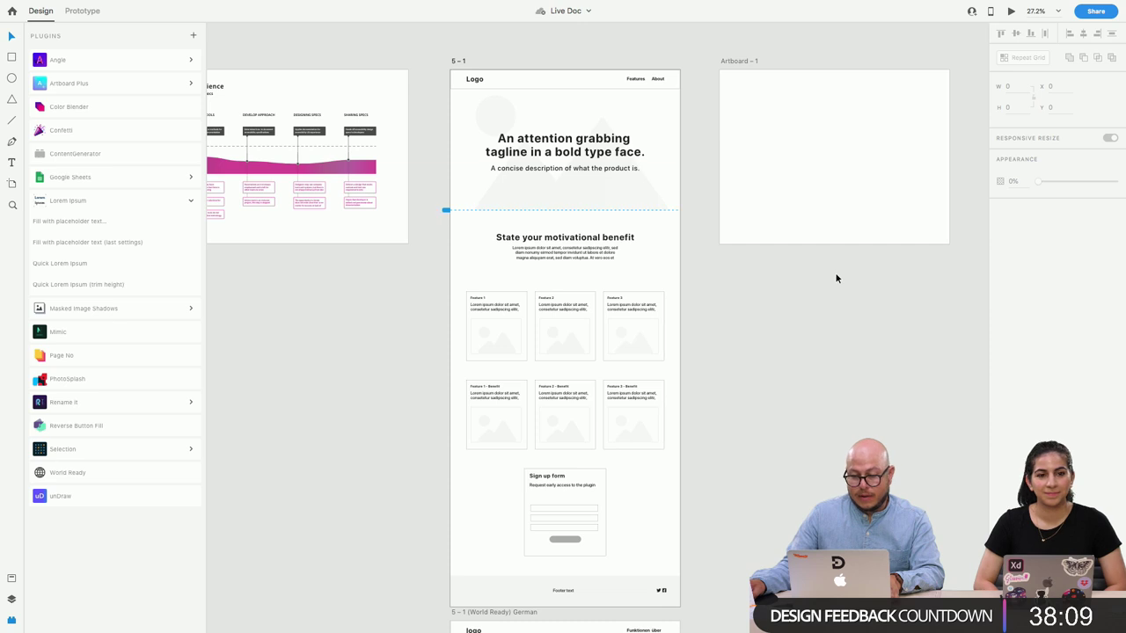
{"action": "scroll", "coordinate": [902, 229], "scroll_direction": "up", "scroll_amount": 3}
{"action": "left_click_drag", "start_coordinate": [856, 211], "coordinate": [693, 282]}
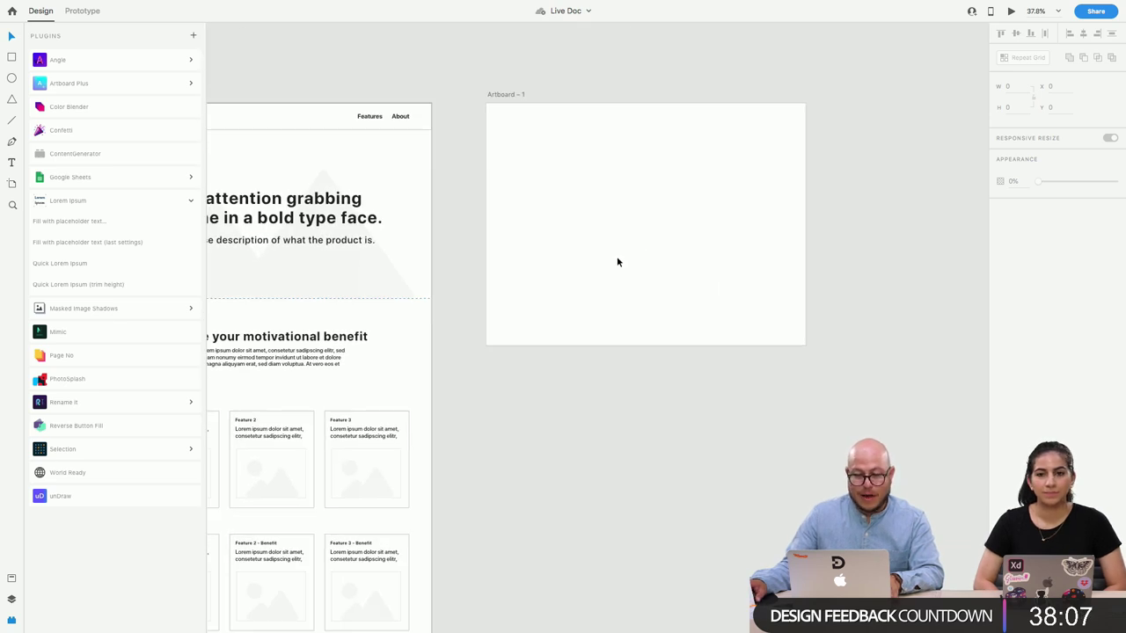
{"action": "scroll", "coordinate": [757, 247], "scroll_direction": "up", "scroll_amount": 1}
{"action": "scroll", "coordinate": [606, 250], "scroll_direction": "left", "scroll_amount": 3}
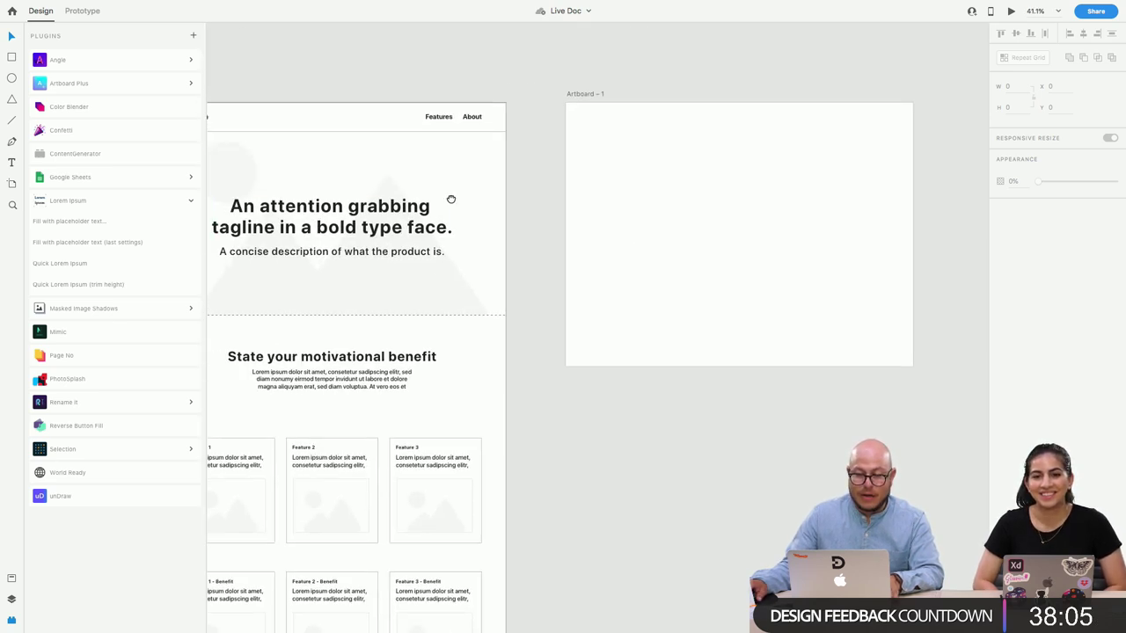
{"action": "scroll", "coordinate": [528, 184], "scroll_direction": "left", "scroll_amount": 3}
{"action": "left_click", "coordinate": [513, 128]}
{"action": "scroll", "coordinate": [493, 149], "scroll_direction": "right", "scroll_amount": 1}
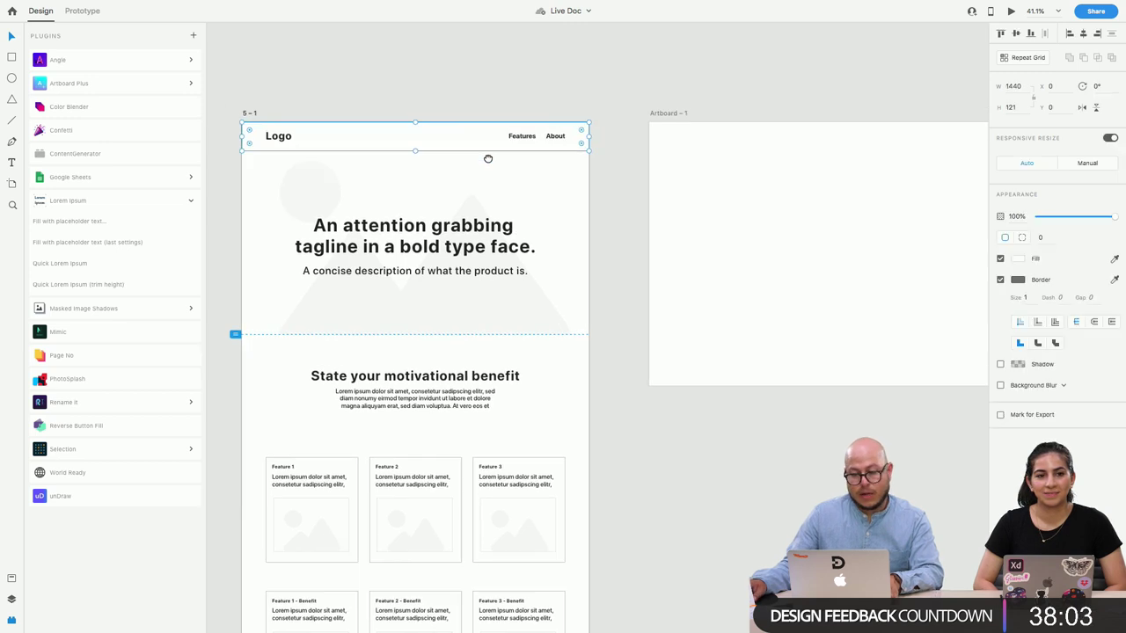
{"action": "scroll", "coordinate": [488, 159], "scroll_direction": "right", "scroll_amount": 2}
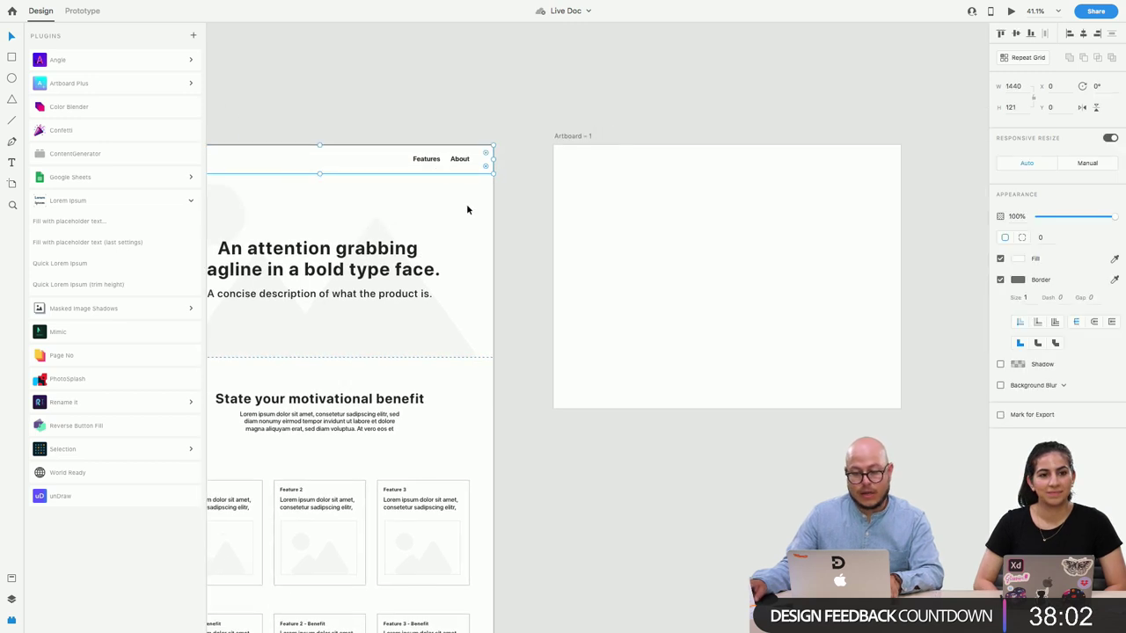
{"action": "left_click", "coordinate": [572, 160]}
{"action": "key", "text": "ctrl+v"}
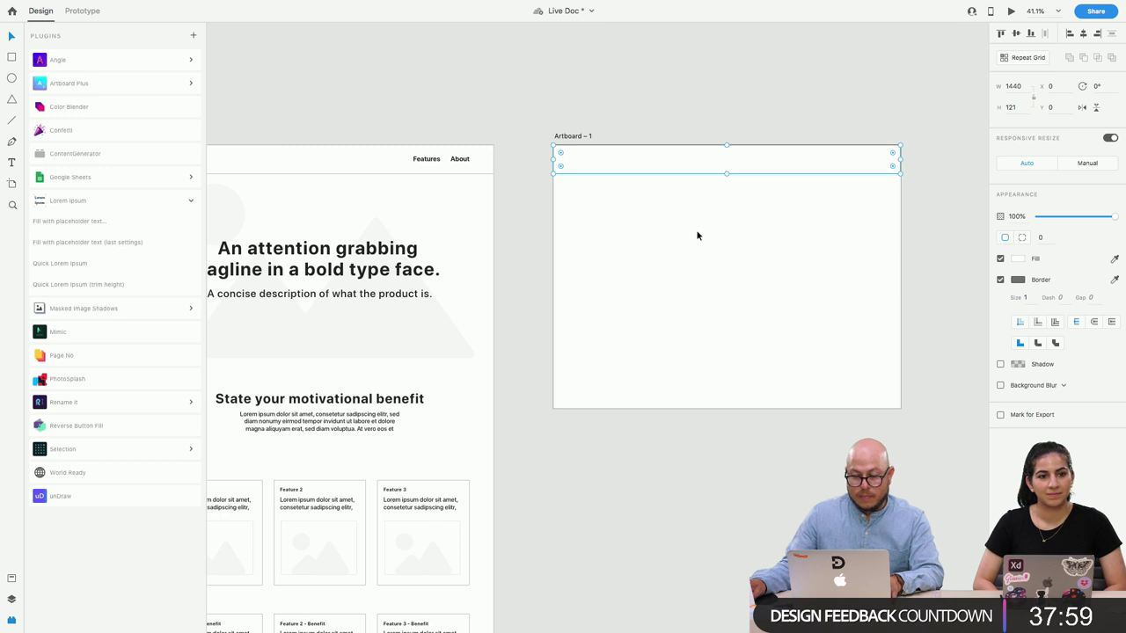
{"action": "key", "text": "ctrl+z"}
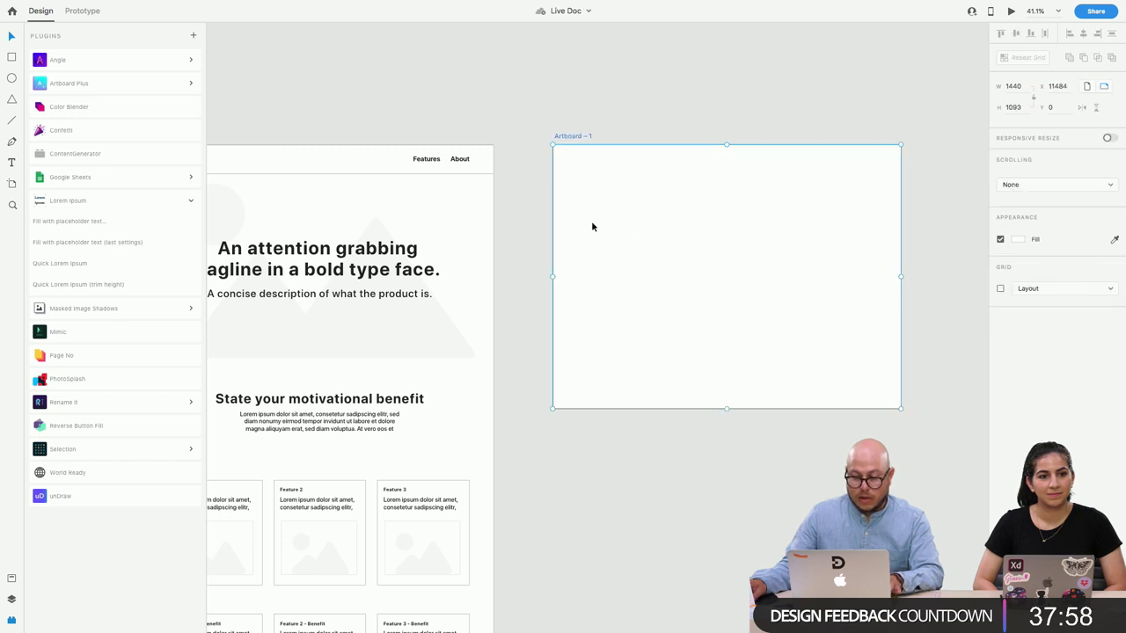
Copy the whole header, with its background, Logo, Features and About texts, from the 5 – 1 wireframe to Artboard – 1
{"action": "left_click", "coordinate": [433, 162]}
{"action": "scroll", "coordinate": [424, 191], "scroll_direction": "left", "scroll_amount": 3}
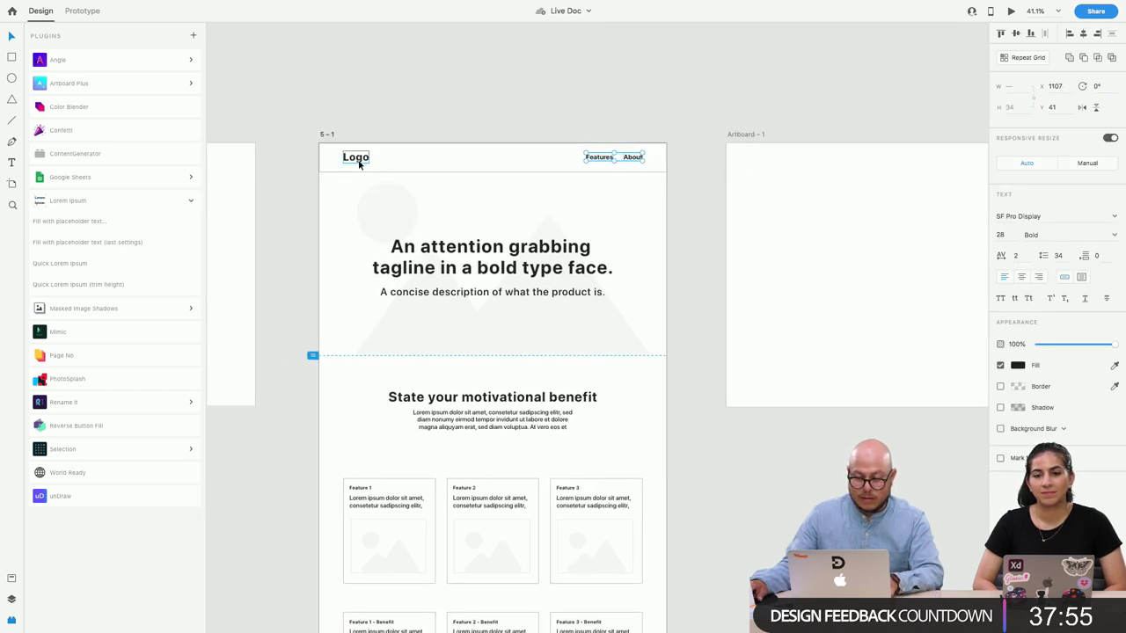
{"action": "left_click", "coordinate": [413, 171]}
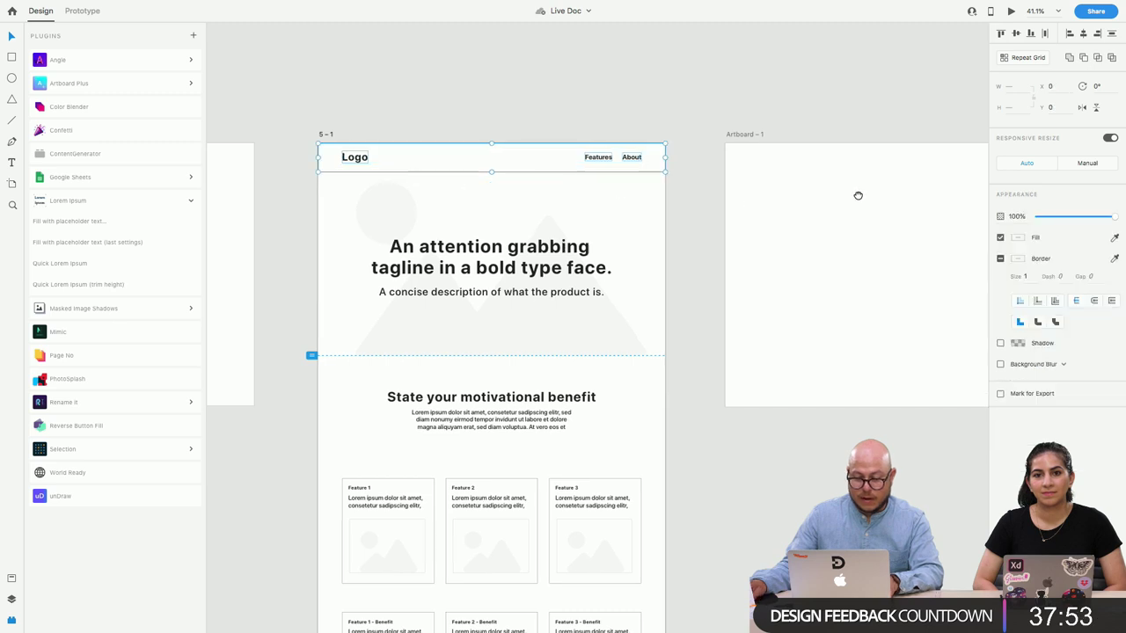
{"action": "scroll", "coordinate": [857, 195], "scroll_direction": "right", "scroll_amount": 5}
{"action": "left_click", "coordinate": [604, 219]}
{"action": "key", "text": "ctrl+v"}
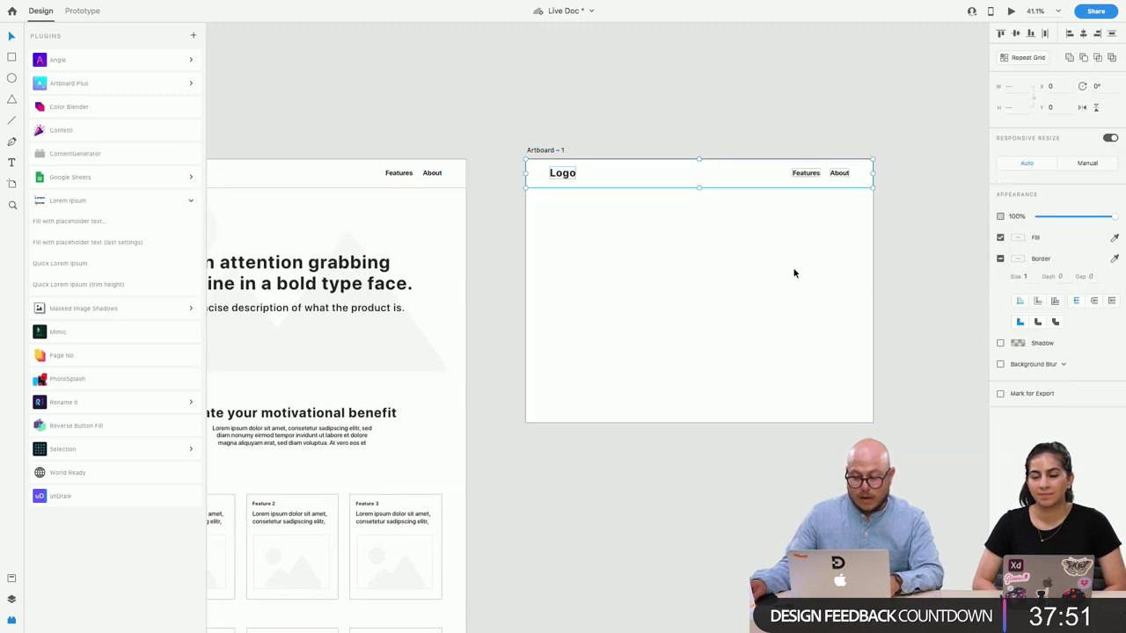
{"action": "left_click", "coordinate": [903, 241]}
Select the Logo text in the header of Artboard – 1 and save the document
{"action": "double_click", "coordinate": [568, 180]}
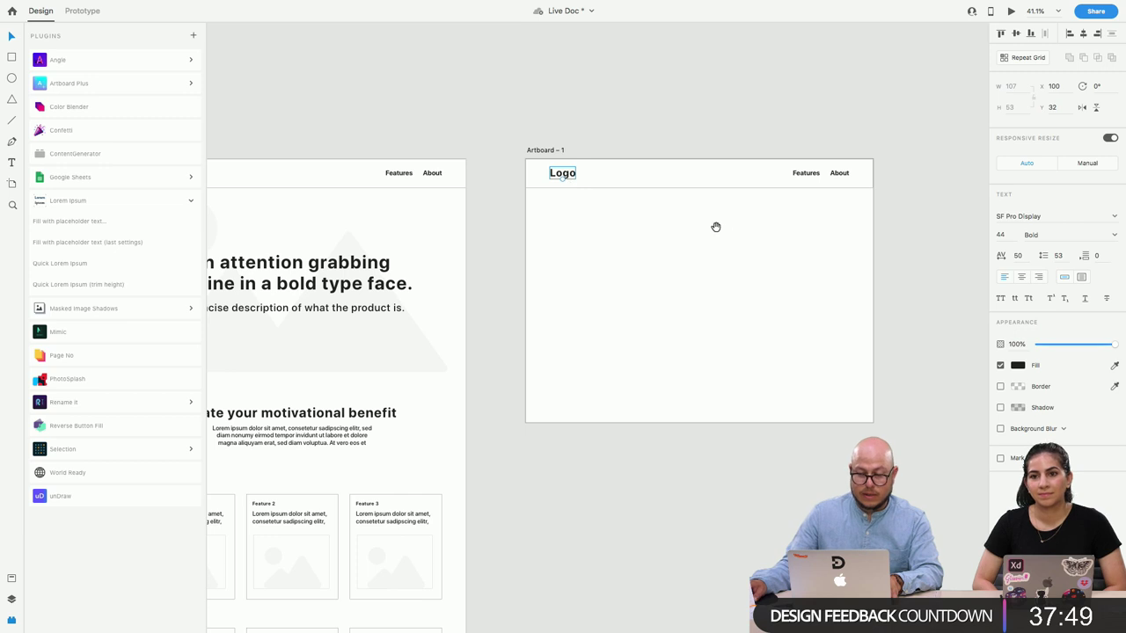
{"action": "scroll", "coordinate": [715, 227], "scroll_direction": "right", "scroll_amount": 2}
{"action": "scroll", "coordinate": [554, 255], "scroll_direction": "up", "scroll_amount": 3}
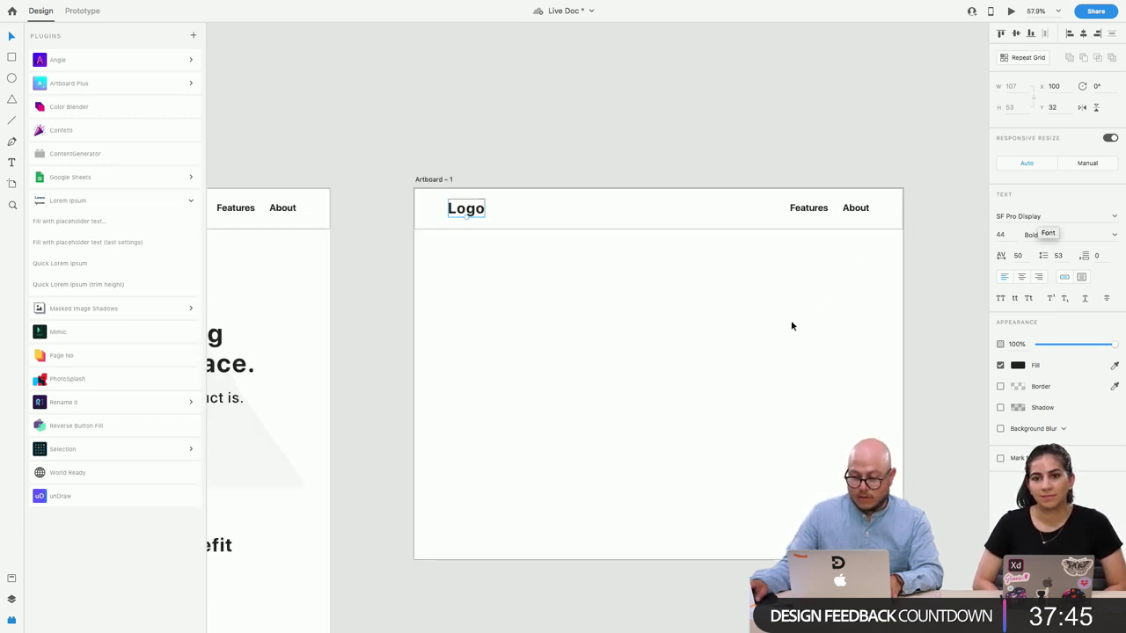
{"action": "key", "text": "super+s"}
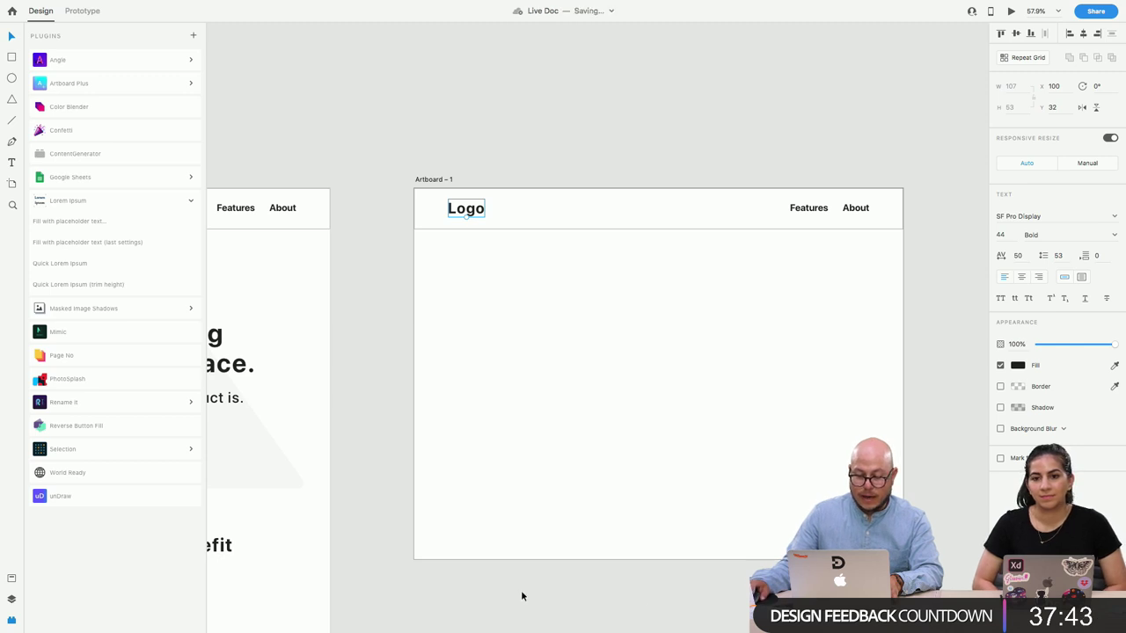
{"action": "scroll", "coordinate": [502, 576], "scroll_direction": "down", "scroll_amount": 5}
{"action": "scroll", "coordinate": [507, 530], "scroll_direction": "down", "scroll_amount": 2}
{"action": "scroll", "coordinate": [533, 505], "scroll_direction": "left", "scroll_amount": 5}
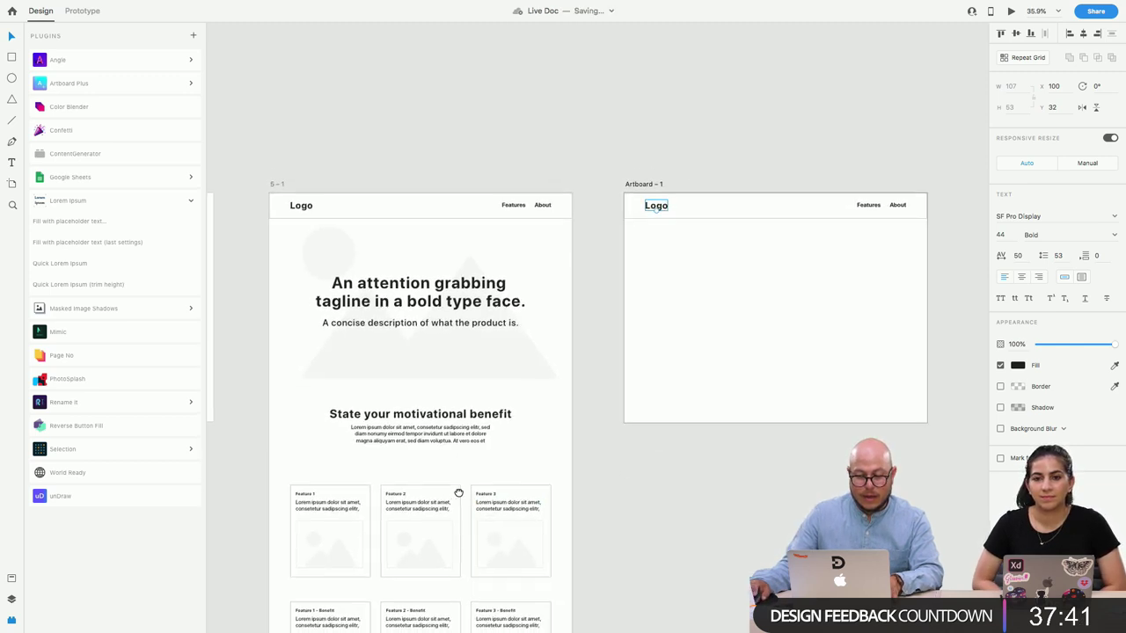
{"action": "left_click_drag", "start_coordinate": [458, 493], "coordinate": [538, 471]}
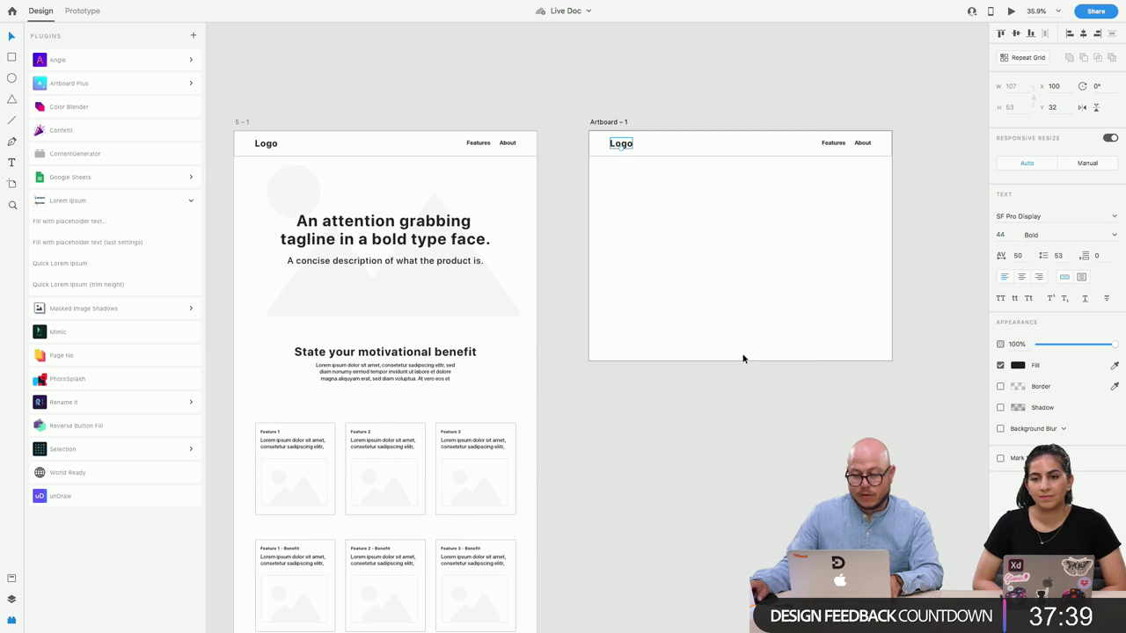
{"action": "scroll", "coordinate": [748, 312], "scroll_direction": "up", "scroll_amount": 5}
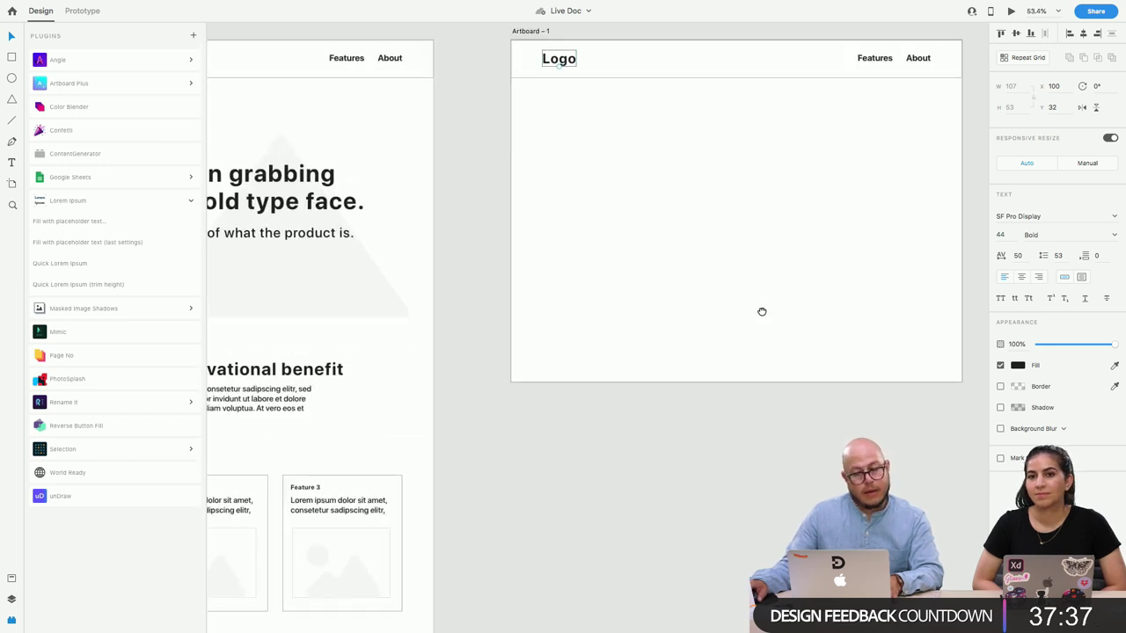
Deselect the Logo text on Artboard – 1 and take the design window out of full screen
{"action": "left_click_drag", "start_coordinate": [762, 311], "coordinate": [670, 371]}
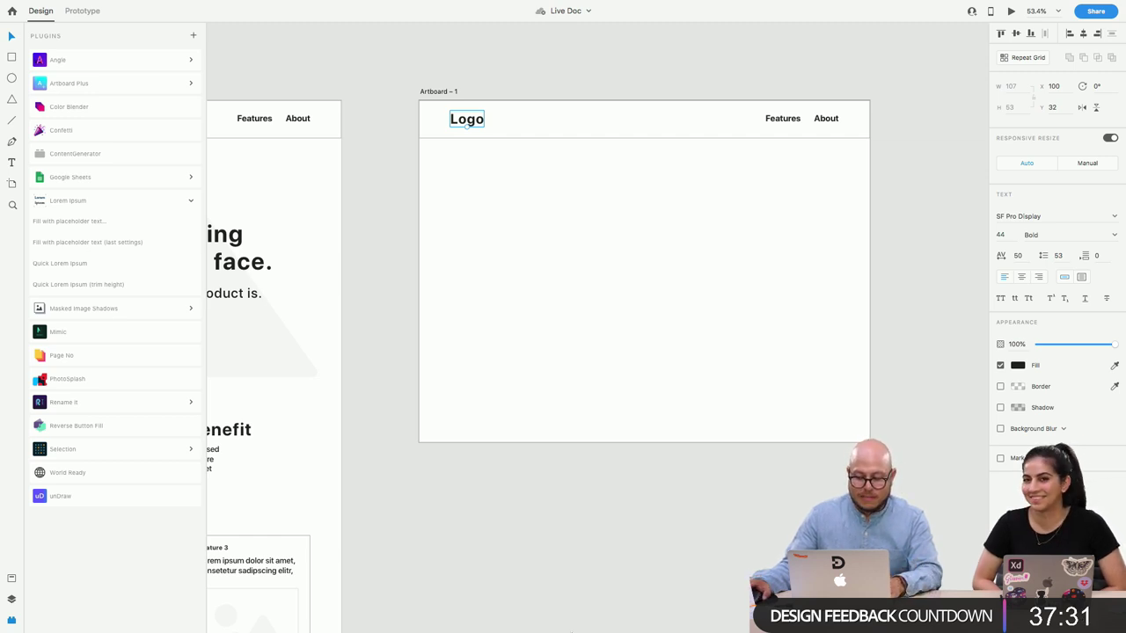
{"action": "left_click", "coordinate": [554, 560]}
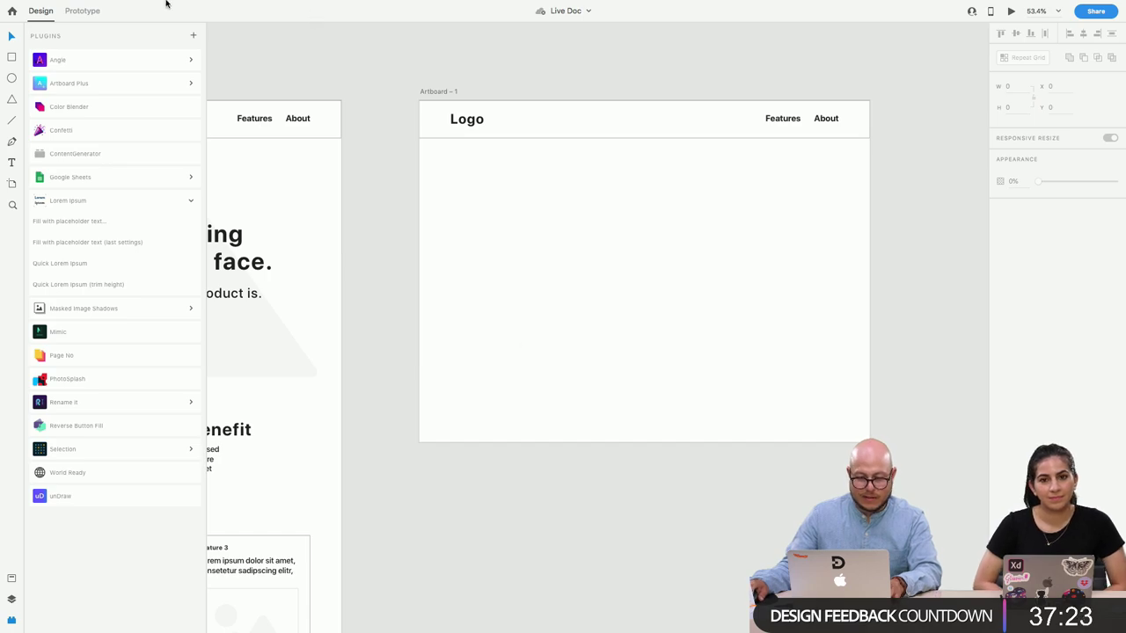
{"action": "left_click", "coordinate": [34, 25]}
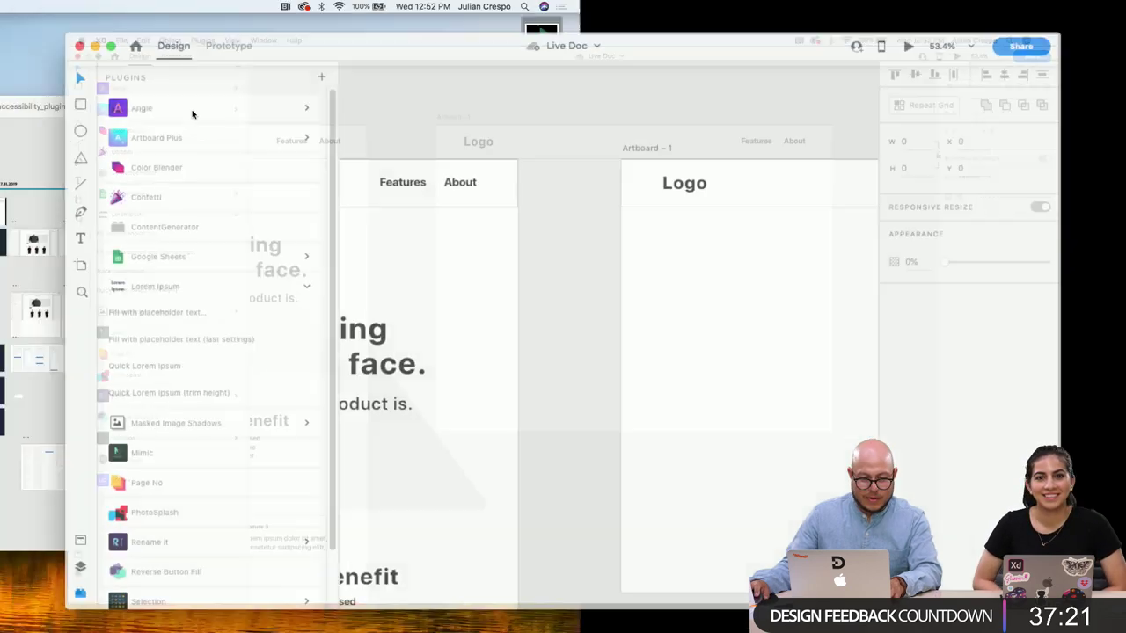
{"action": "key", "text": "ctrl+Right"}
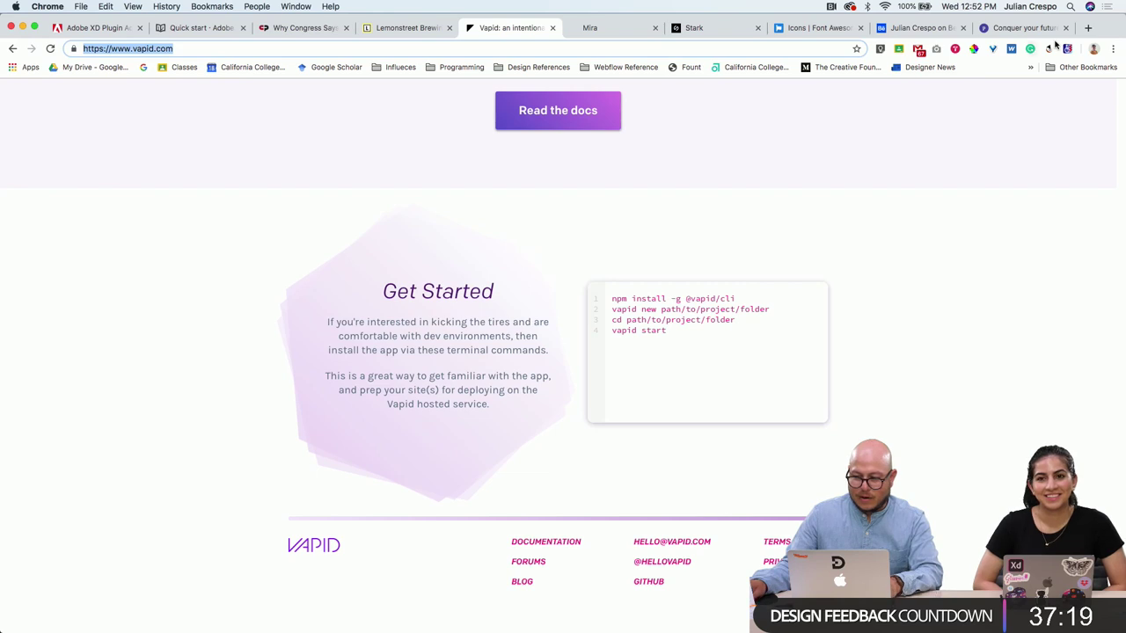
{"action": "left_click", "coordinate": [1087, 28]}
{"action": "type", "text": "adobe"}
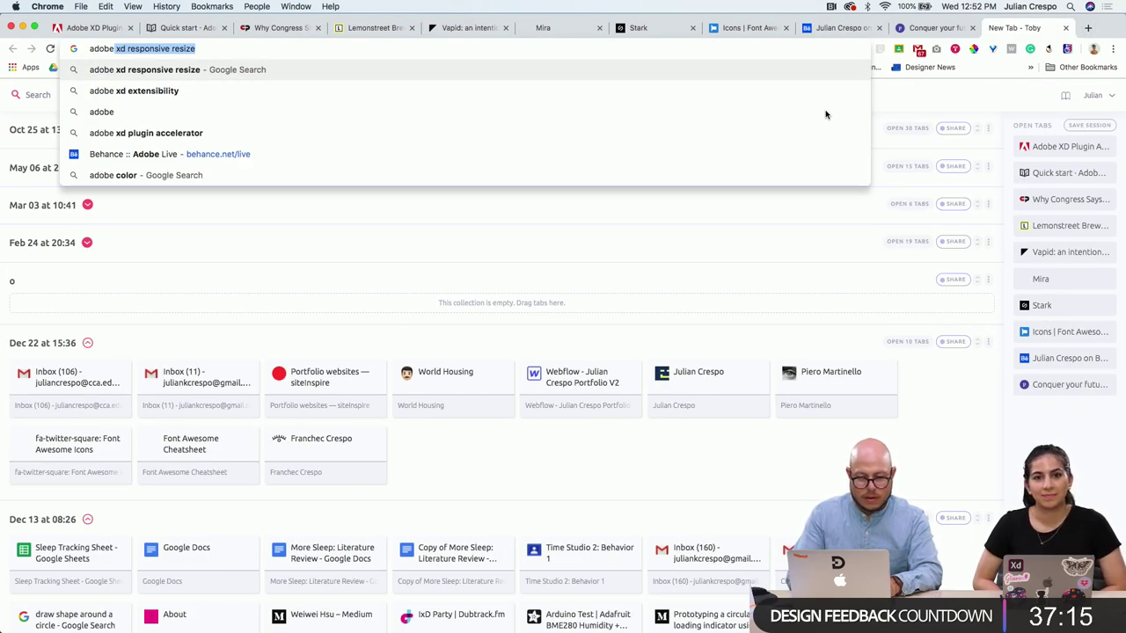
Open the full Adobe Fonts library from the Creative Cloud desktop app and close the unused new Chrome tab
{"action": "left_click", "coordinate": [848, 7]}
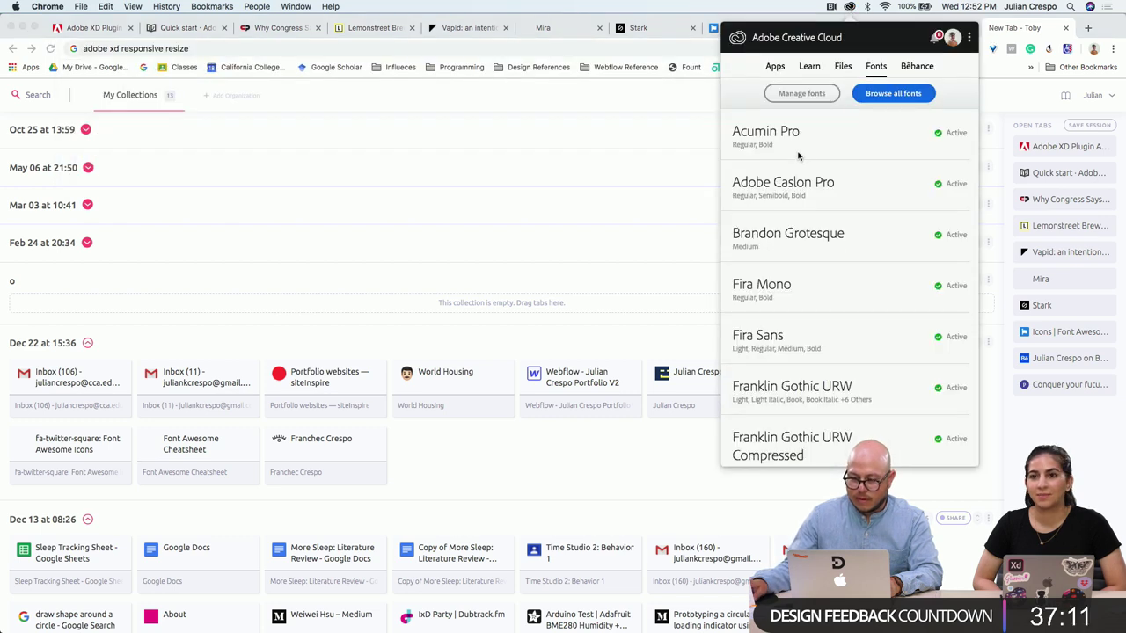
{"action": "left_click", "coordinate": [877, 94]}
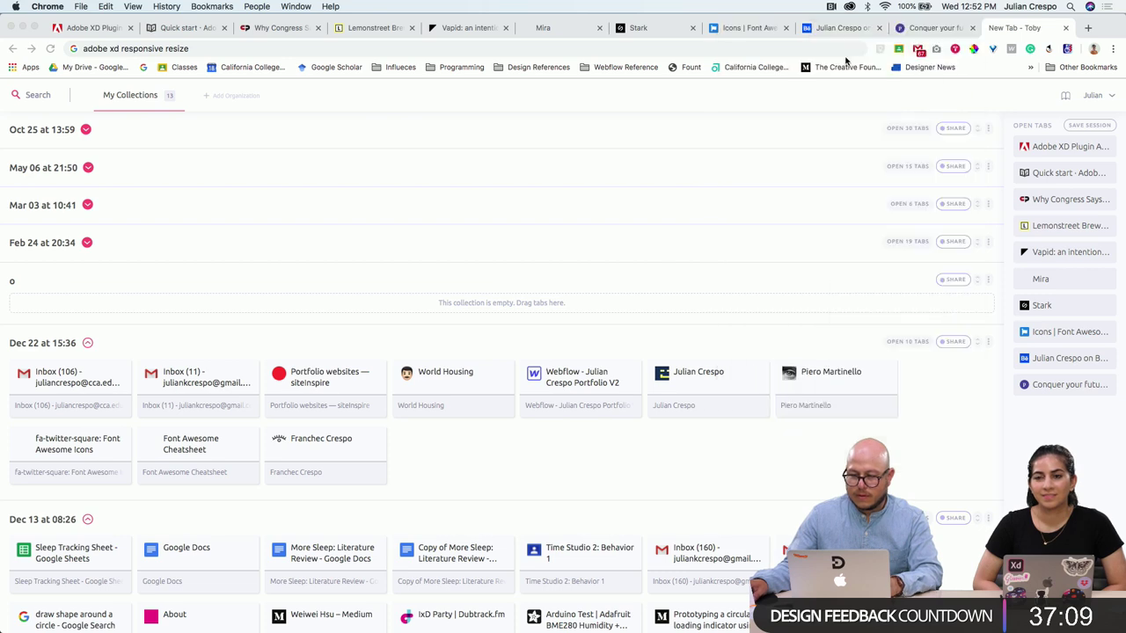
{"action": "left_click", "coordinate": [1068, 29]}
{"action": "left_click", "coordinate": [1068, 29]}
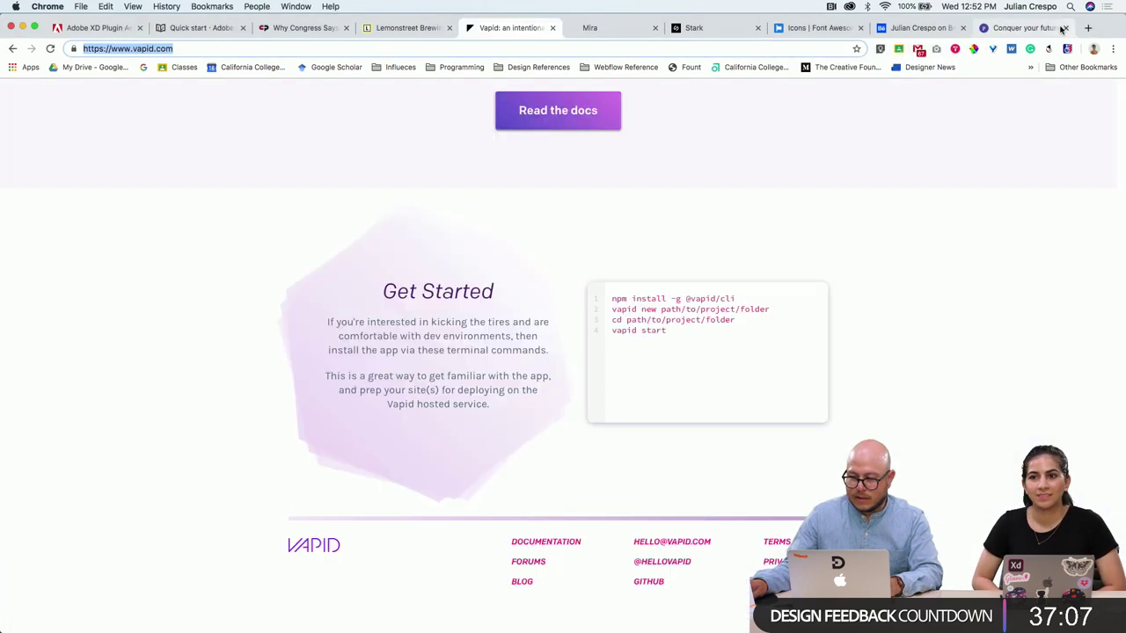
Bring the Adobe Fonts window in Safari forward, dismiss its welcome message and enlarge the window
{"action": "key", "text": "ctrl+Up"}
{"action": "left_click", "coordinate": [928, 428]}
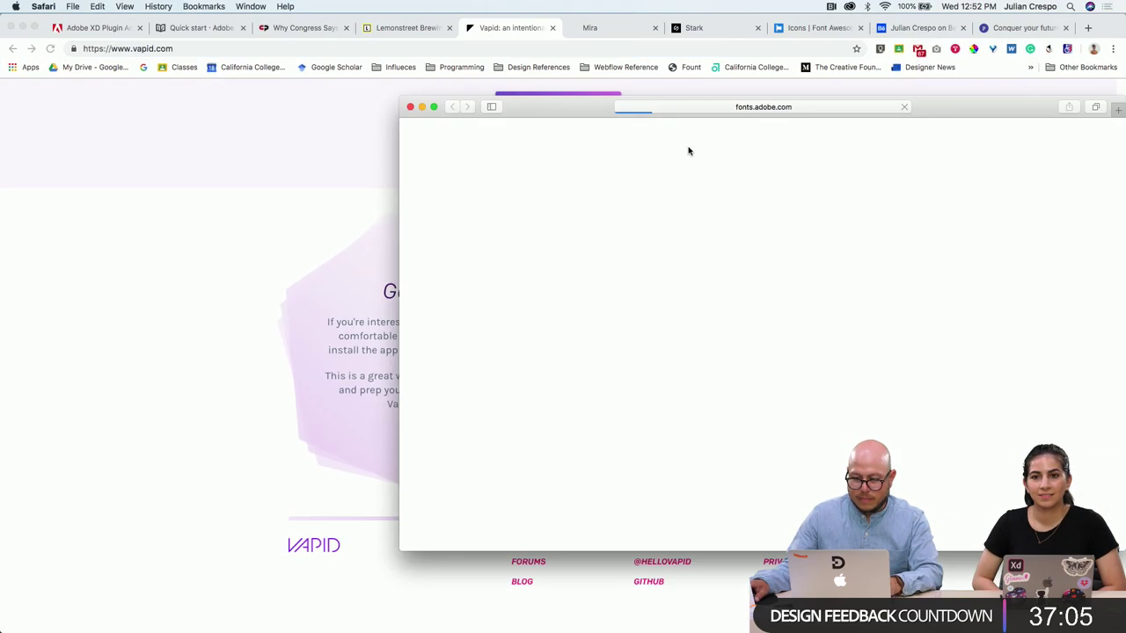
{"action": "left_click_drag", "start_coordinate": [592, 110], "coordinate": [409, 104]}
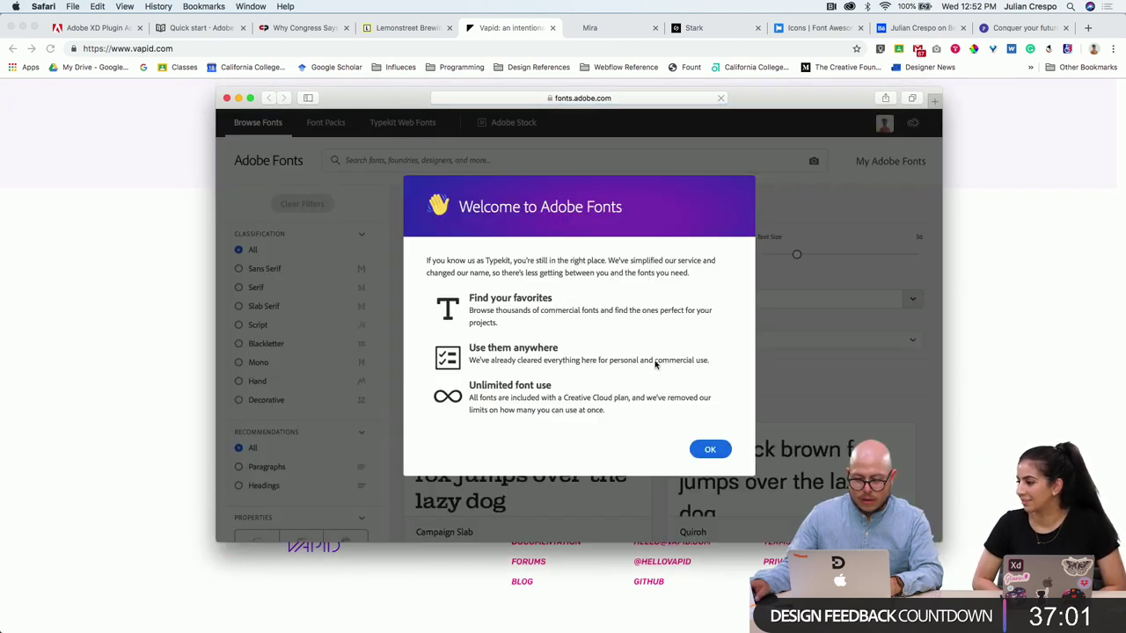
{"action": "left_click", "coordinate": [710, 450]}
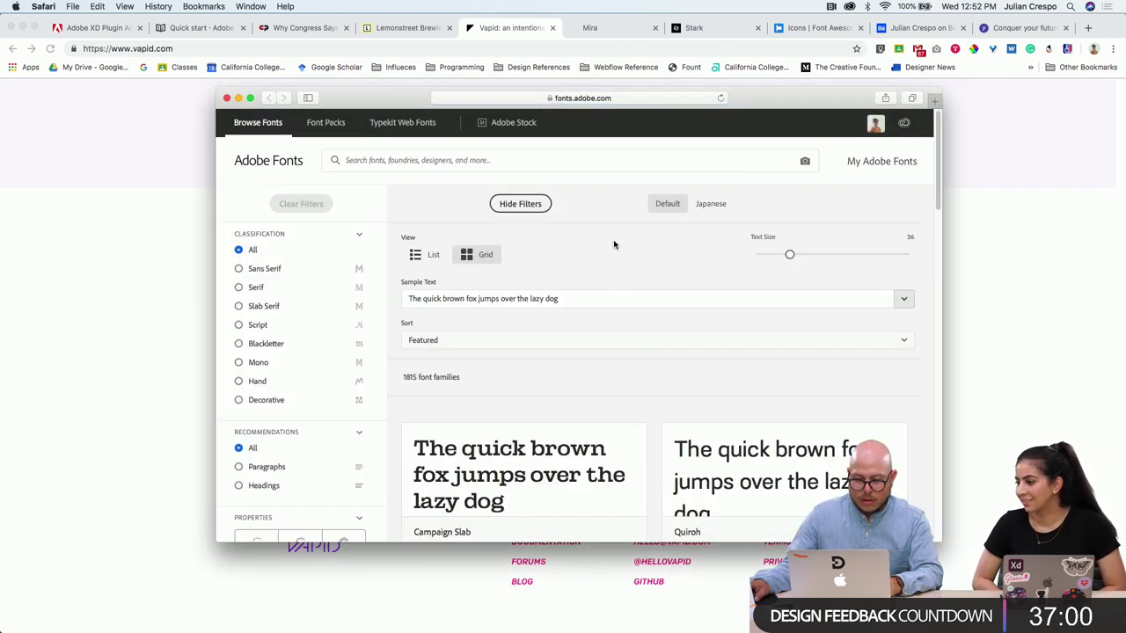
{"action": "double_click", "coordinate": [741, 104]}
Filter the Adobe Fonts catalogue to the Mono classification
{"action": "scroll", "coordinate": [642, 448], "scroll_direction": "down", "scroll_amount": 2}
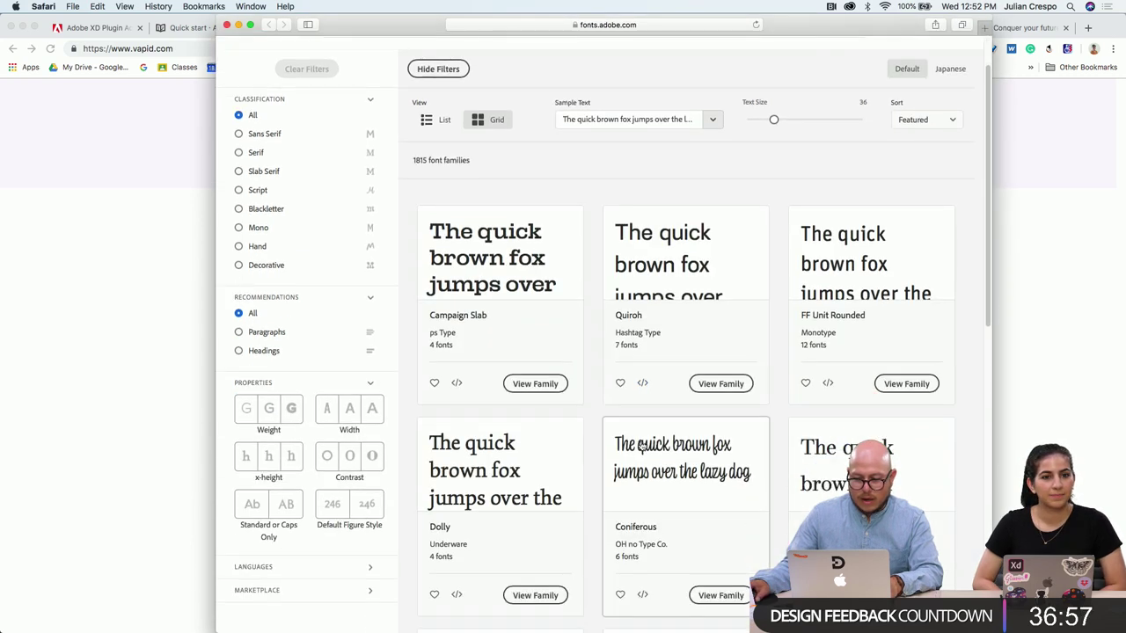
{"action": "scroll", "coordinate": [640, 446], "scroll_direction": "down", "scroll_amount": 5}
{"action": "scroll", "coordinate": [643, 448], "scroll_direction": "up", "scroll_amount": 6}
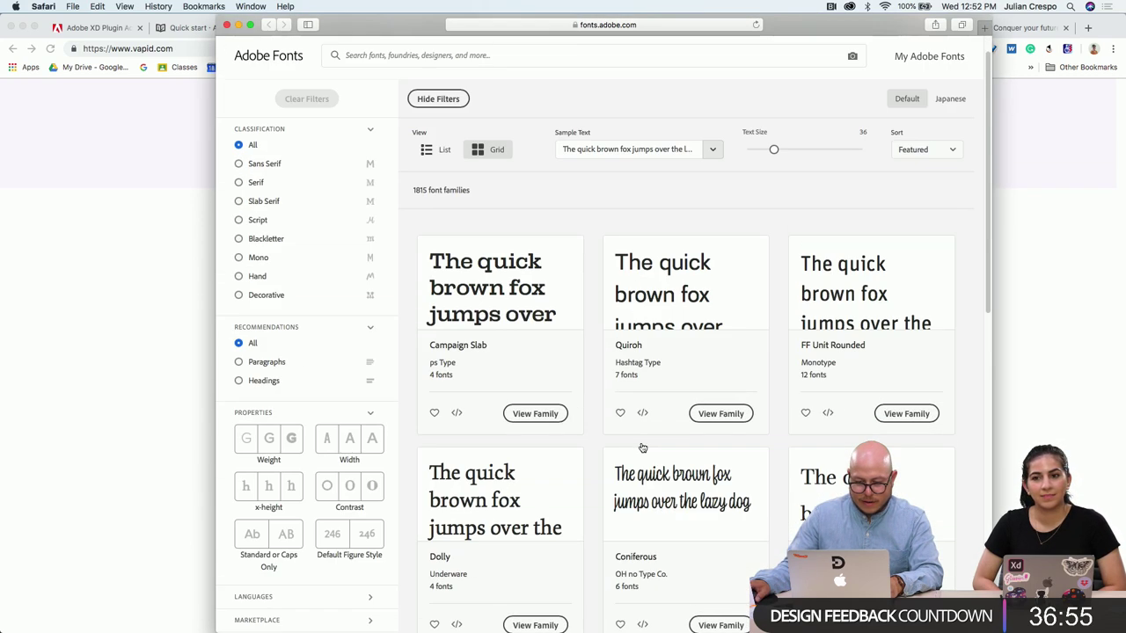
{"action": "scroll", "coordinate": [642, 447], "scroll_direction": "up", "scroll_amount": 1}
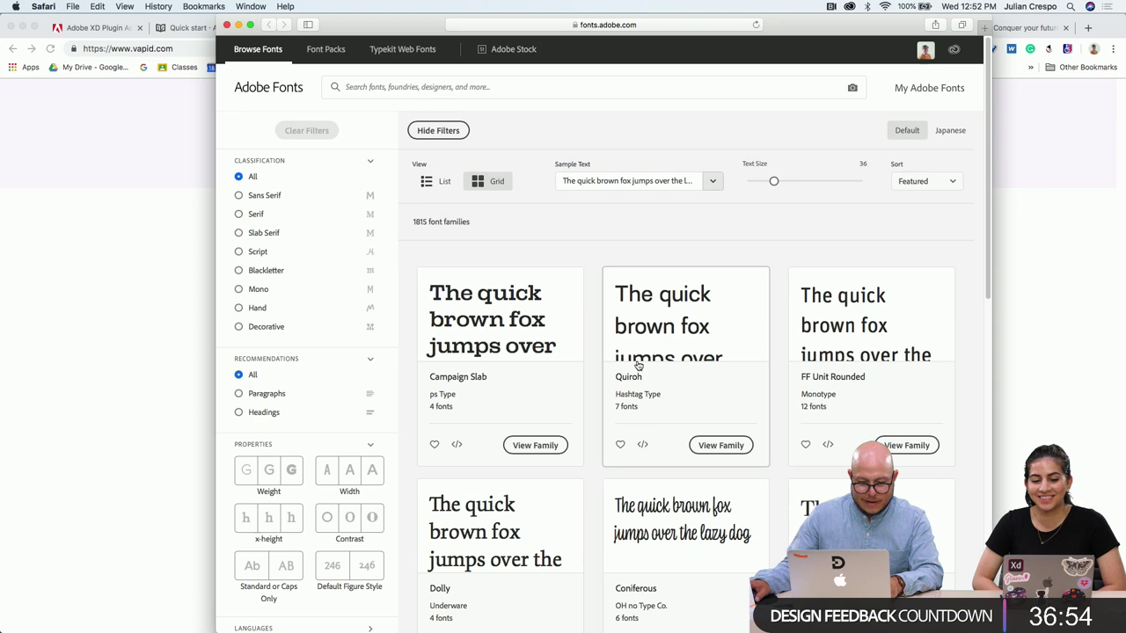
{"action": "left_click", "coordinate": [239, 288]}
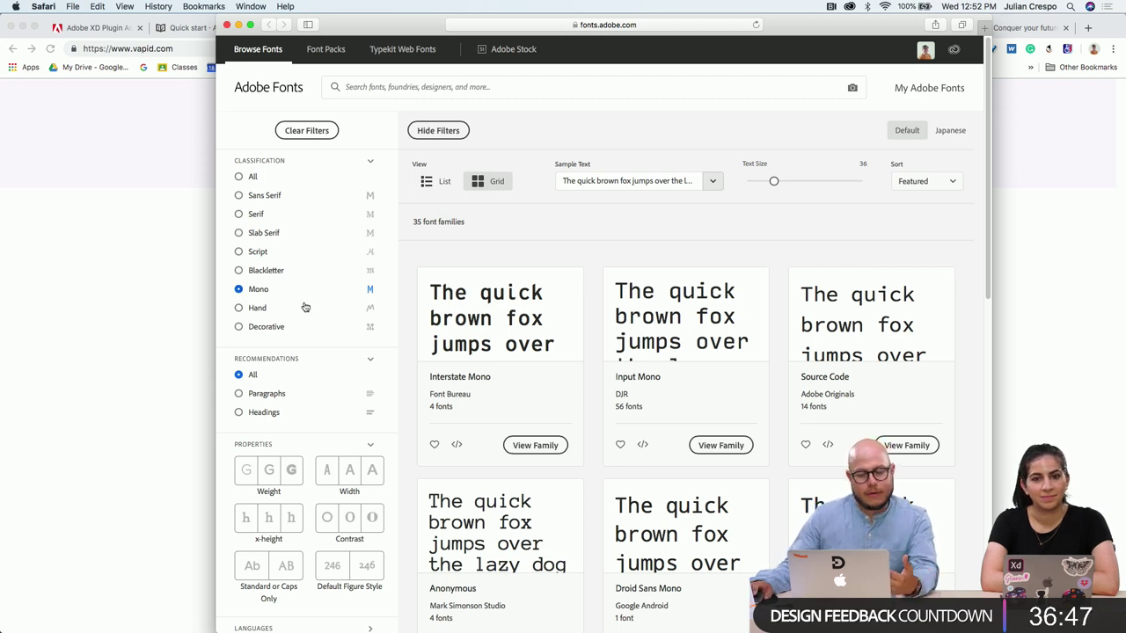
Look through the monospaced font families on the first results page, down to the page navigation
{"action": "scroll", "coordinate": [635, 413], "scroll_direction": "down", "scroll_amount": 5}
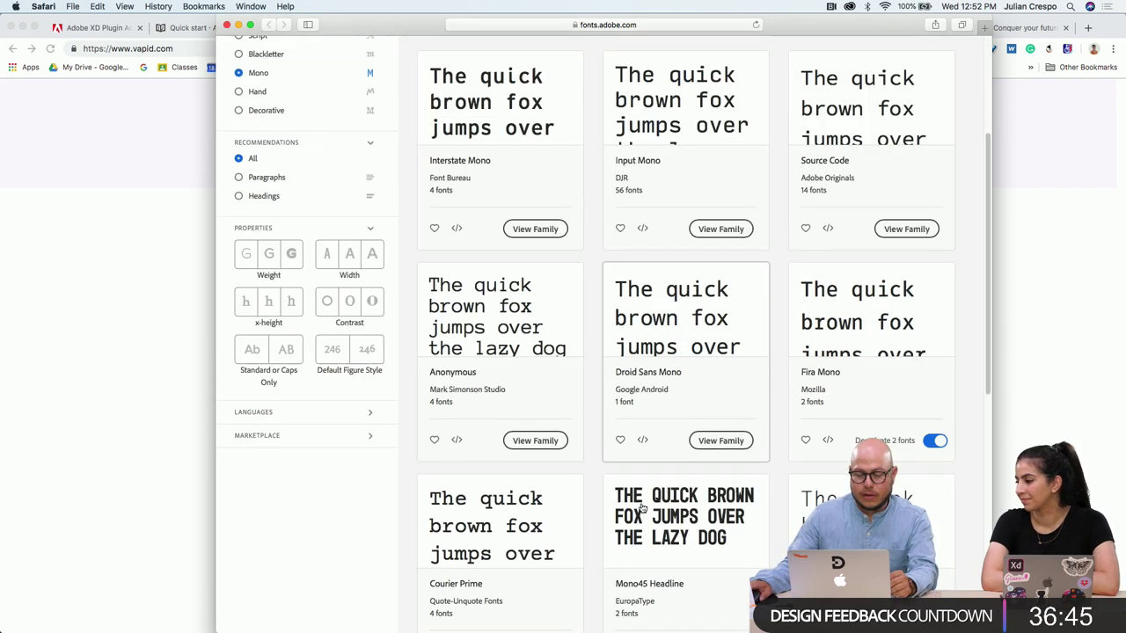
{"action": "scroll", "coordinate": [656, 510], "scroll_direction": "down", "scroll_amount": 4}
{"action": "scroll", "coordinate": [657, 510], "scroll_direction": "down", "scroll_amount": 2}
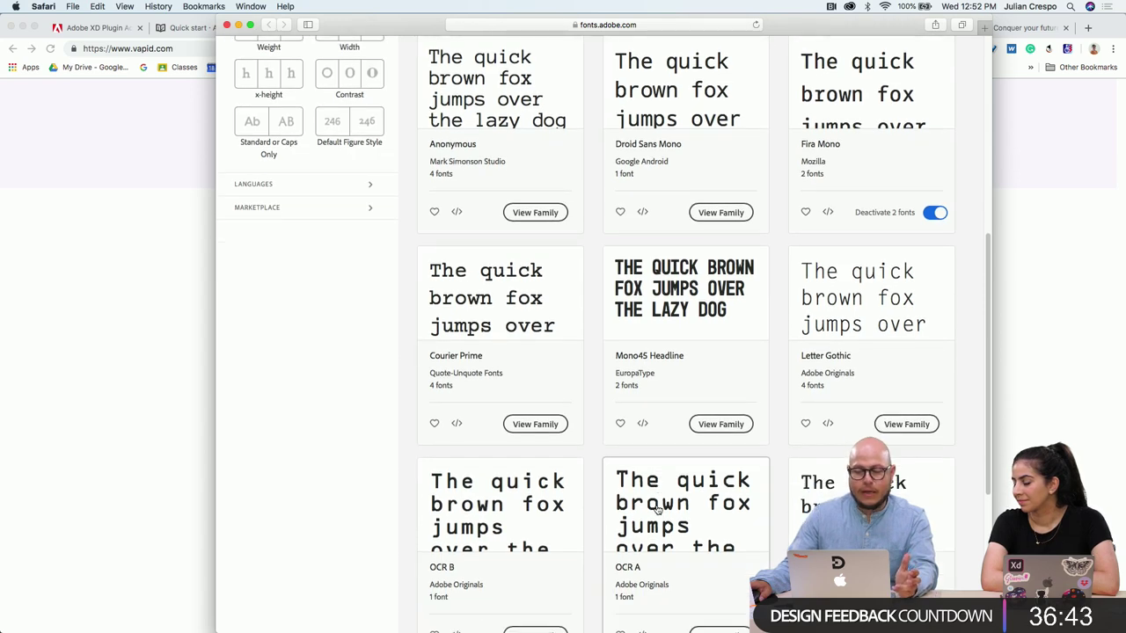
{"action": "scroll", "coordinate": [657, 510], "scroll_direction": "down", "scroll_amount": 3}
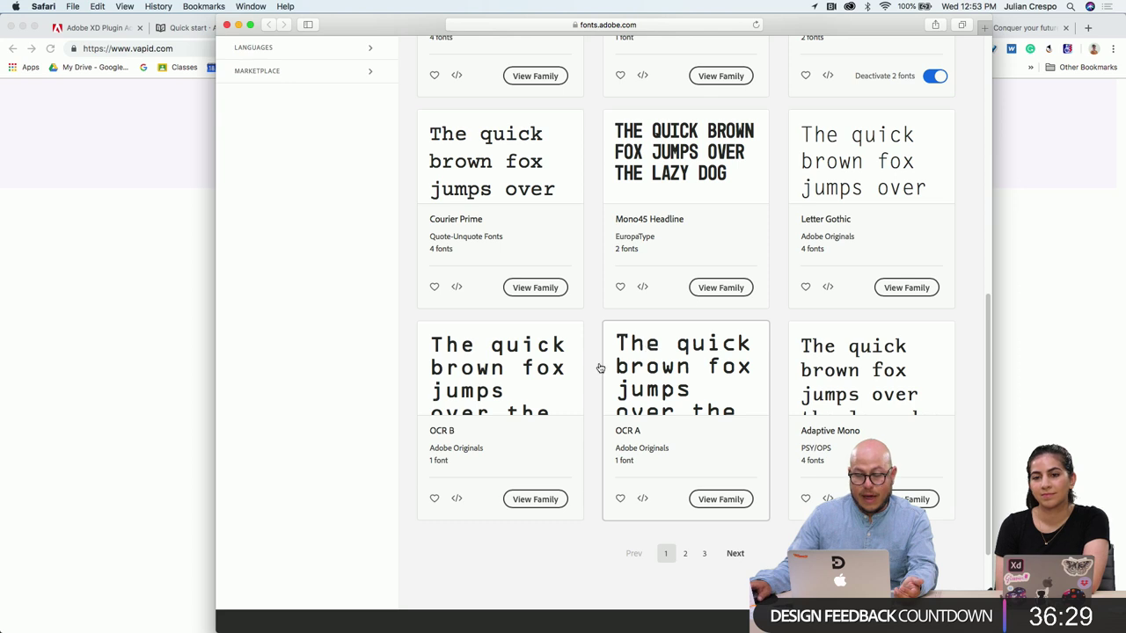
{"action": "scroll", "coordinate": [589, 387], "scroll_direction": "down", "scroll_amount": 2}
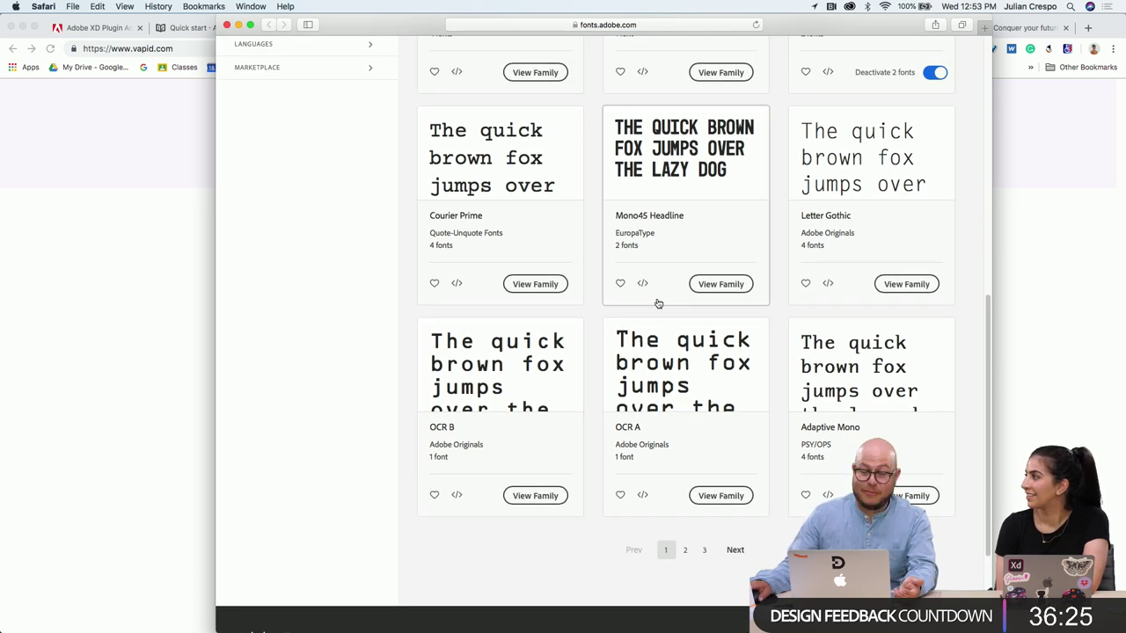
{"action": "scroll", "coordinate": [695, 475], "scroll_direction": "down", "scroll_amount": 3}
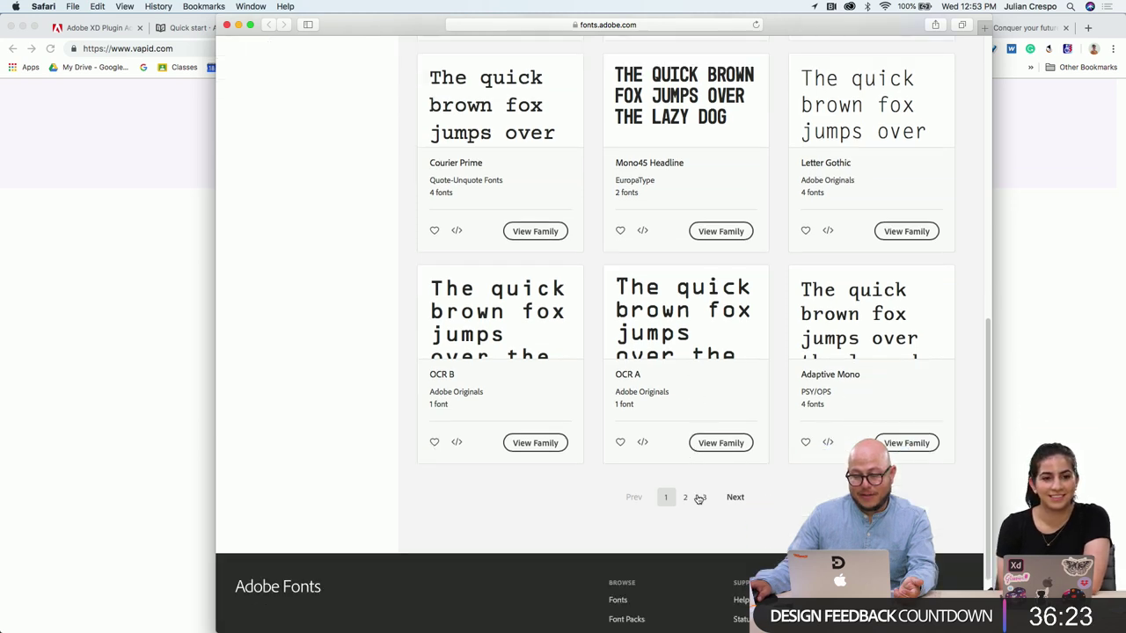
{"action": "scroll", "coordinate": [699, 475], "scroll_direction": "up", "scroll_amount": 2}
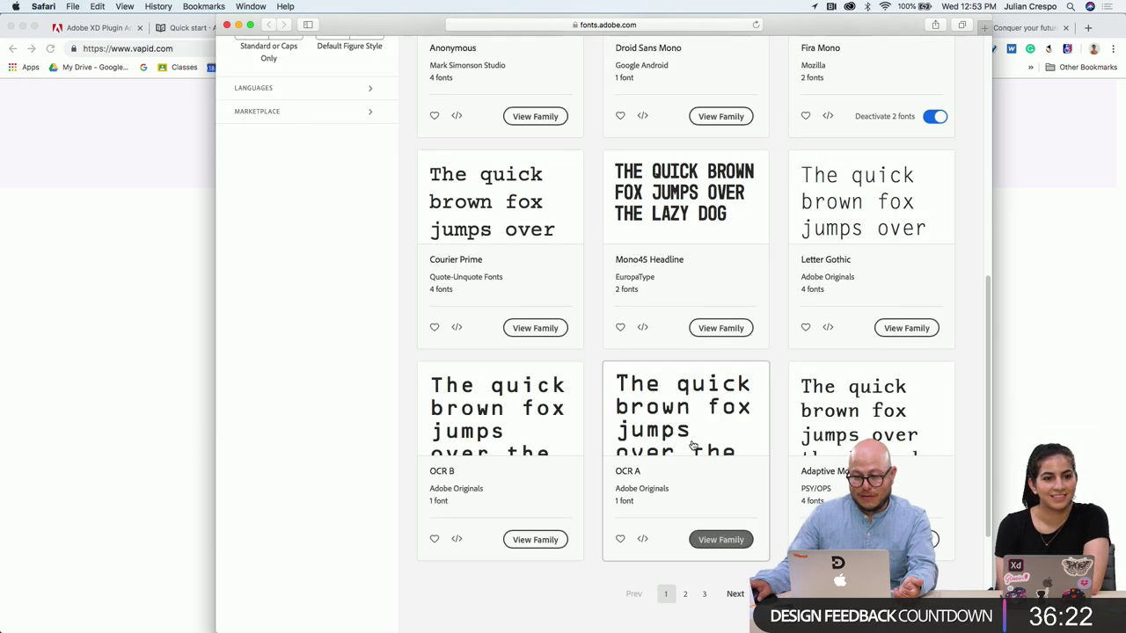
{"action": "left_click", "coordinate": [724, 337]}
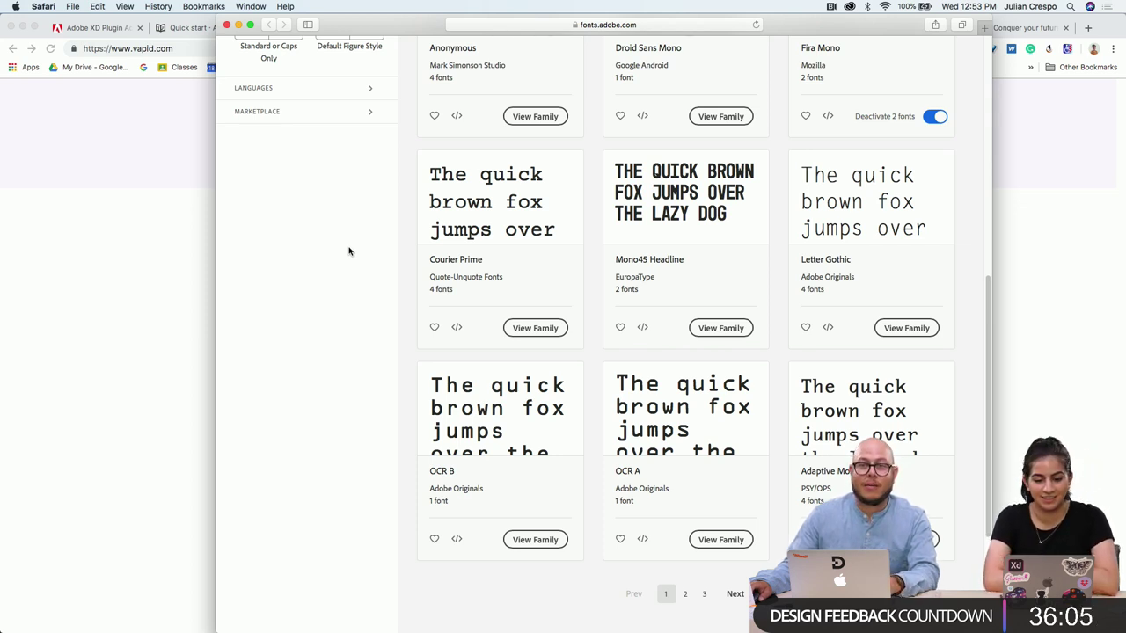
Switch back to Adobe XD, extend its window downward and collapse the Lorem Ipsum plugin's command list
{"action": "key", "text": "ctrl+Left"}
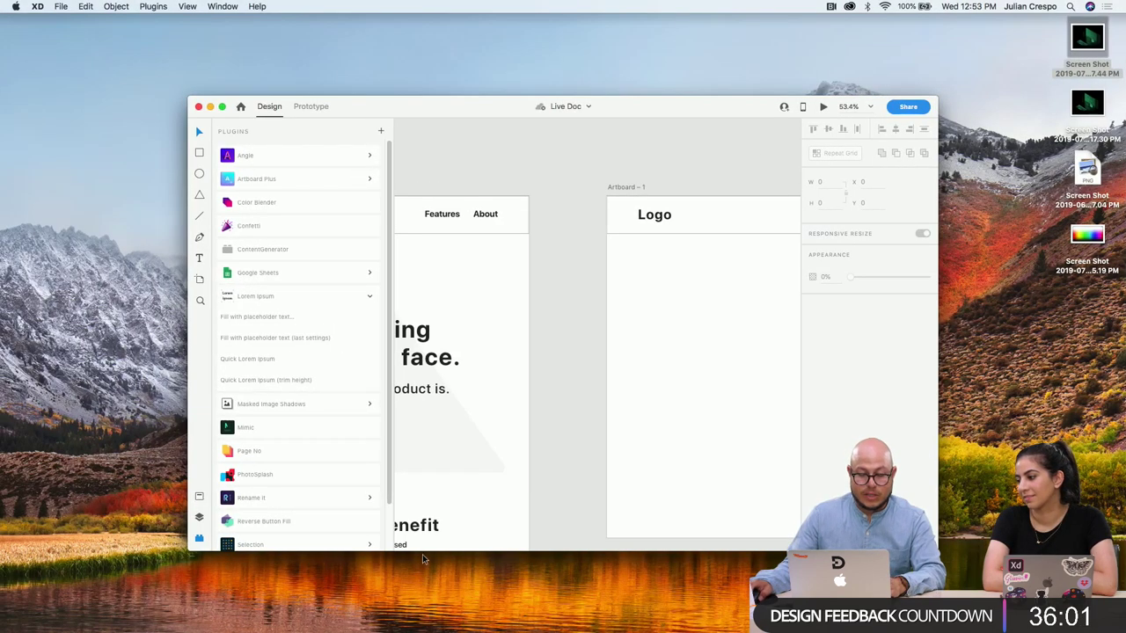
{"action": "left_click_drag", "start_coordinate": [424, 551], "coordinate": [424, 631]}
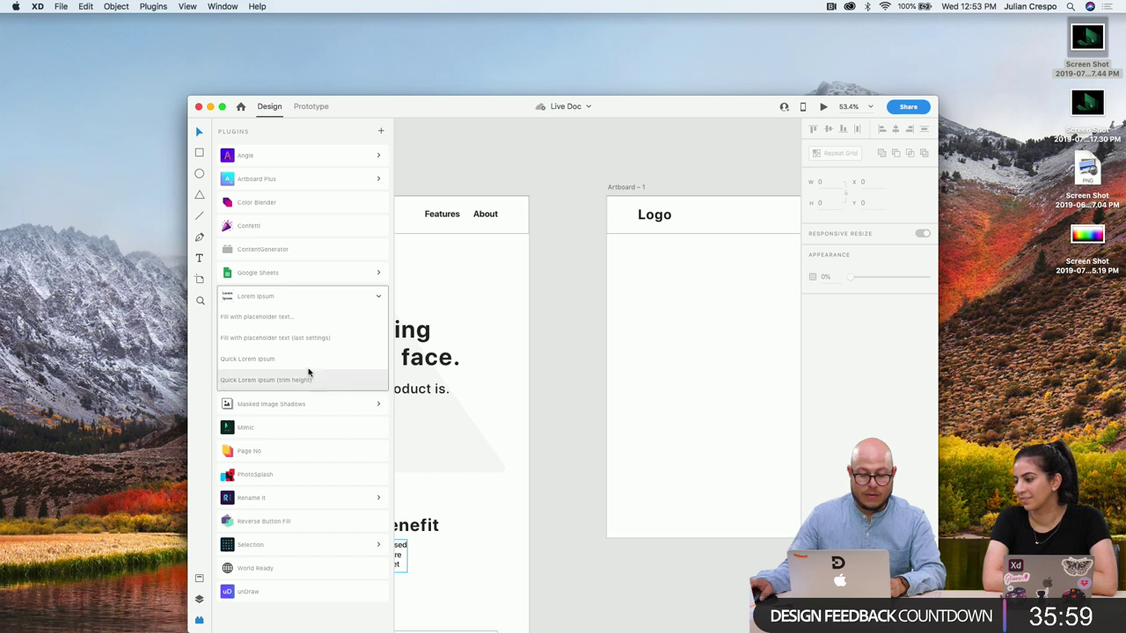
{"action": "left_click", "coordinate": [376, 297]}
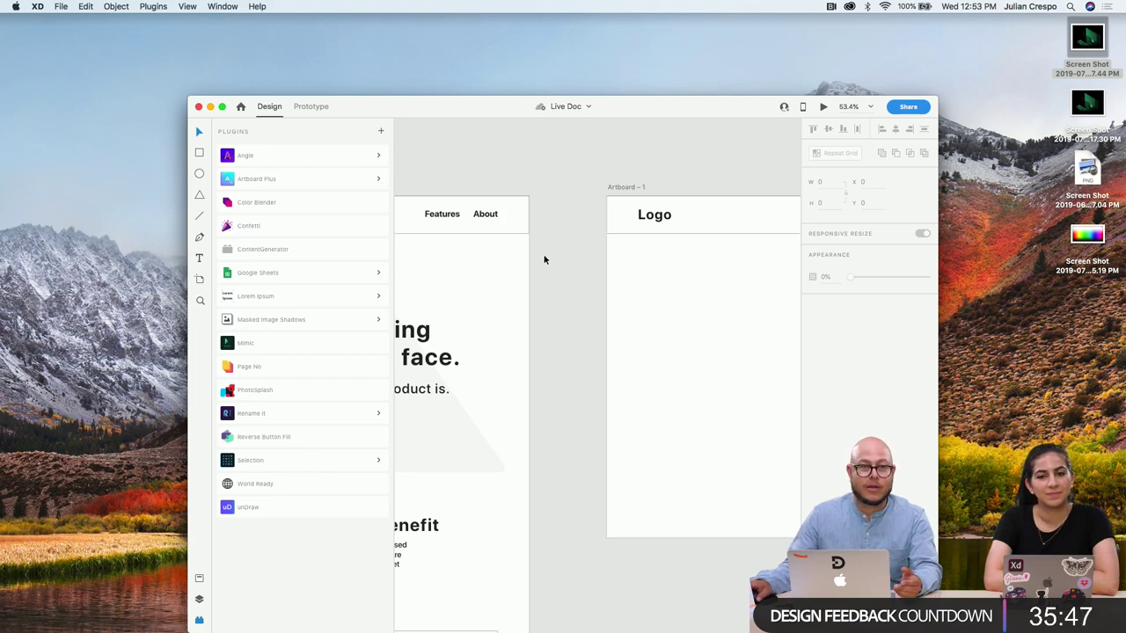
Switch to Adobe Fonts in Safari and activate both fonts of the Mono45 Headline family
{"action": "key", "text": "ctrl+Right"}
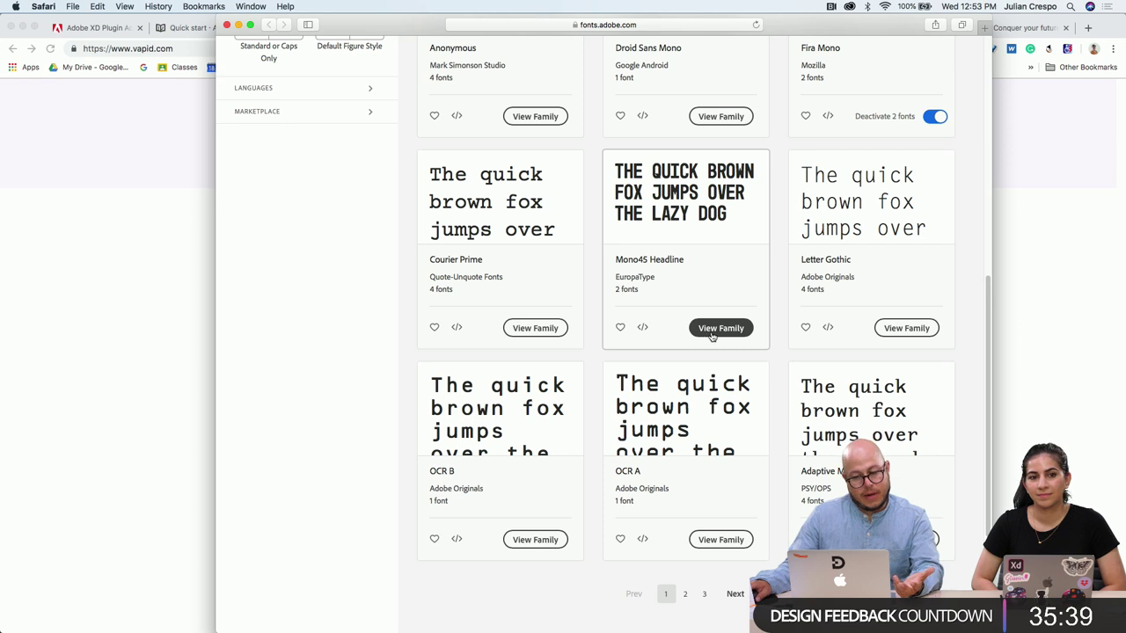
{"action": "left_click", "coordinate": [663, 220]}
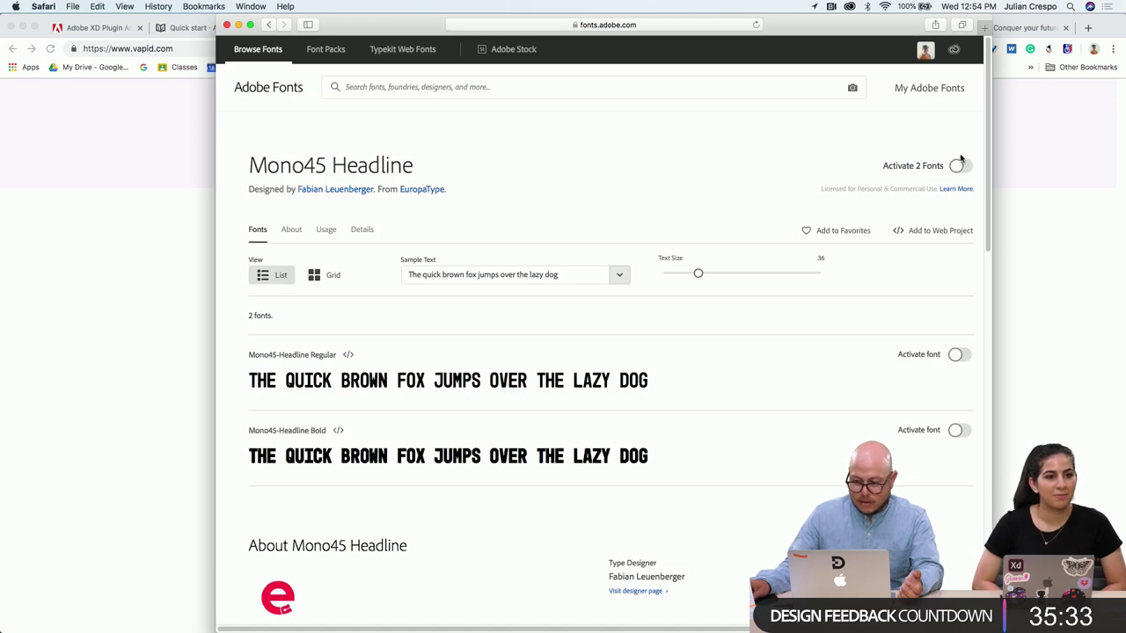
{"action": "left_click", "coordinate": [956, 165]}
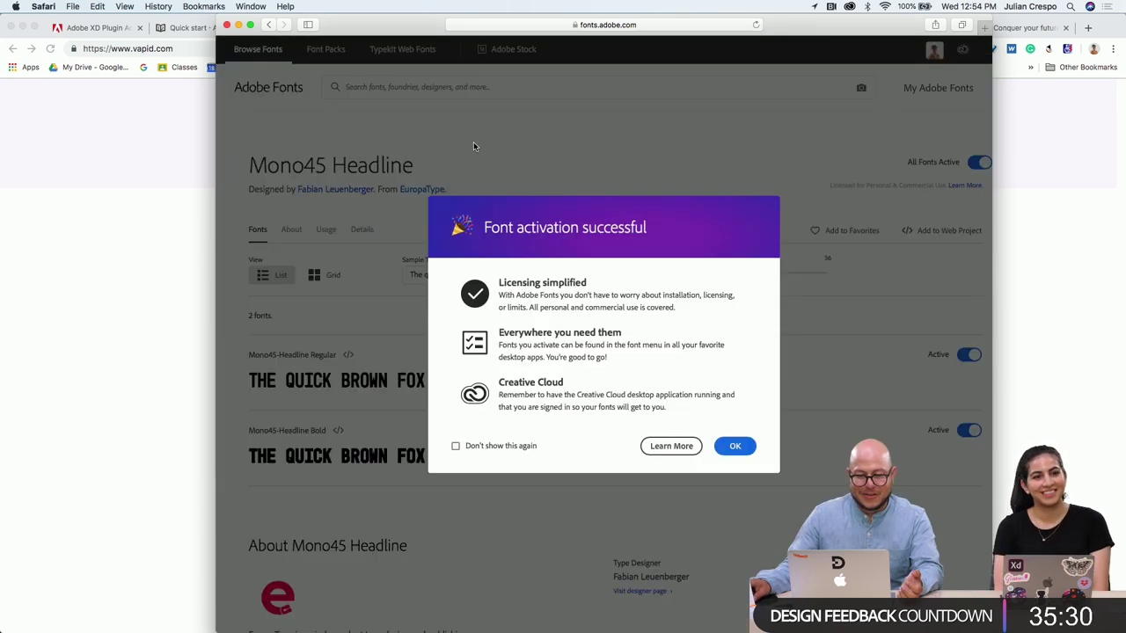
{"action": "left_click", "coordinate": [737, 448]}
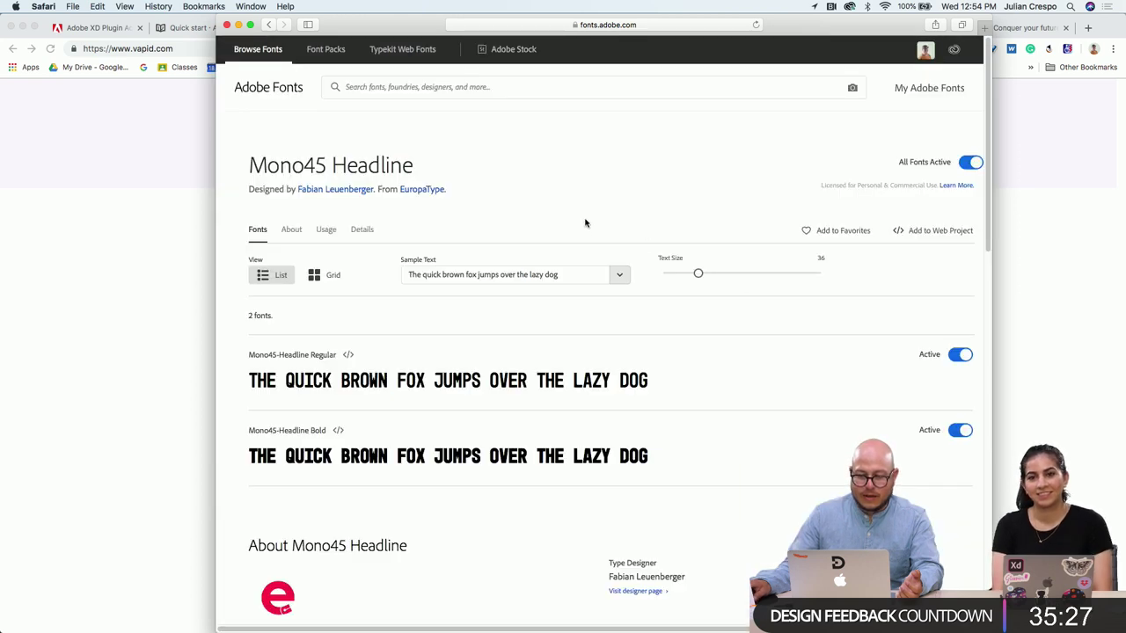
Return to the Mono font results and compare the other monospaced families on the first page
{"action": "left_click", "coordinate": [271, 26]}
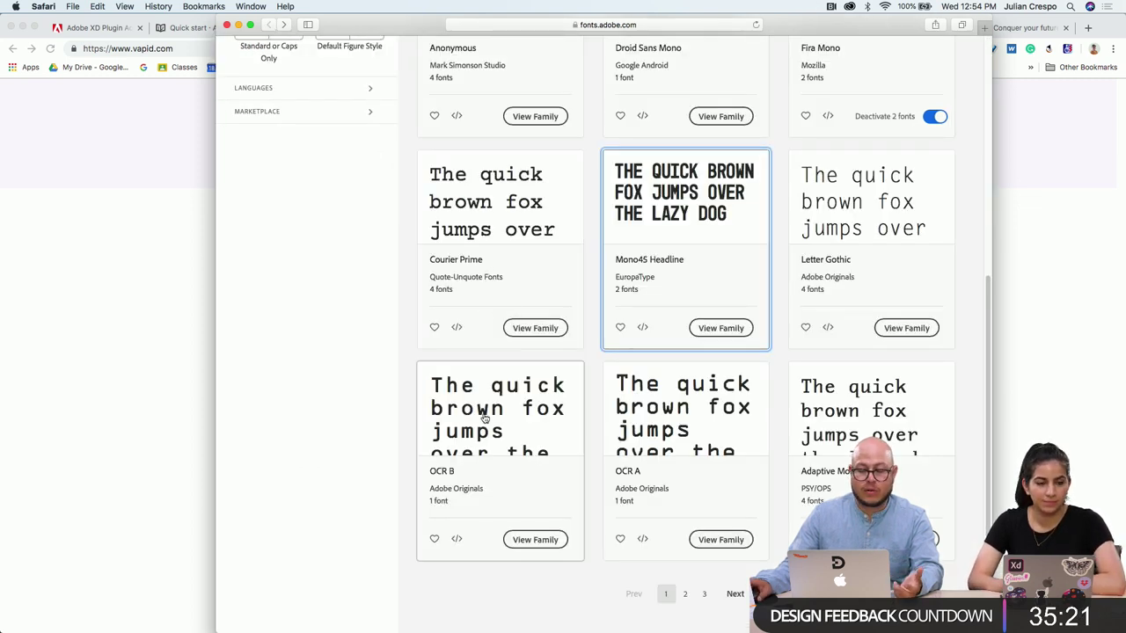
{"action": "scroll", "coordinate": [503, 409], "scroll_direction": "up", "scroll_amount": 5}
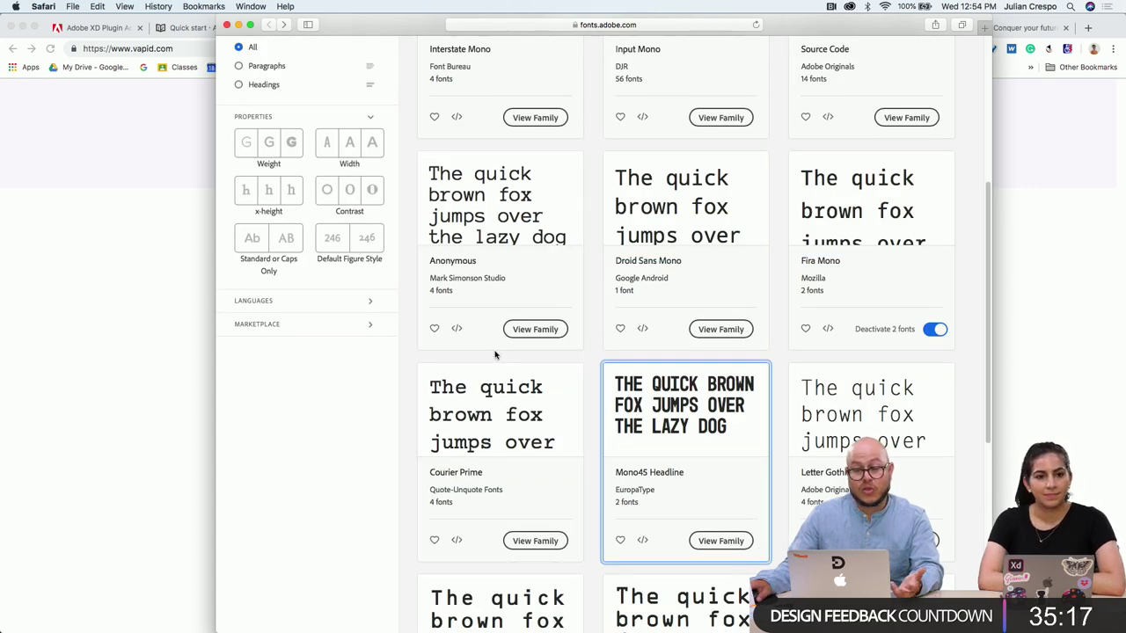
{"action": "scroll", "coordinate": [495, 354], "scroll_direction": "up", "scroll_amount": 1}
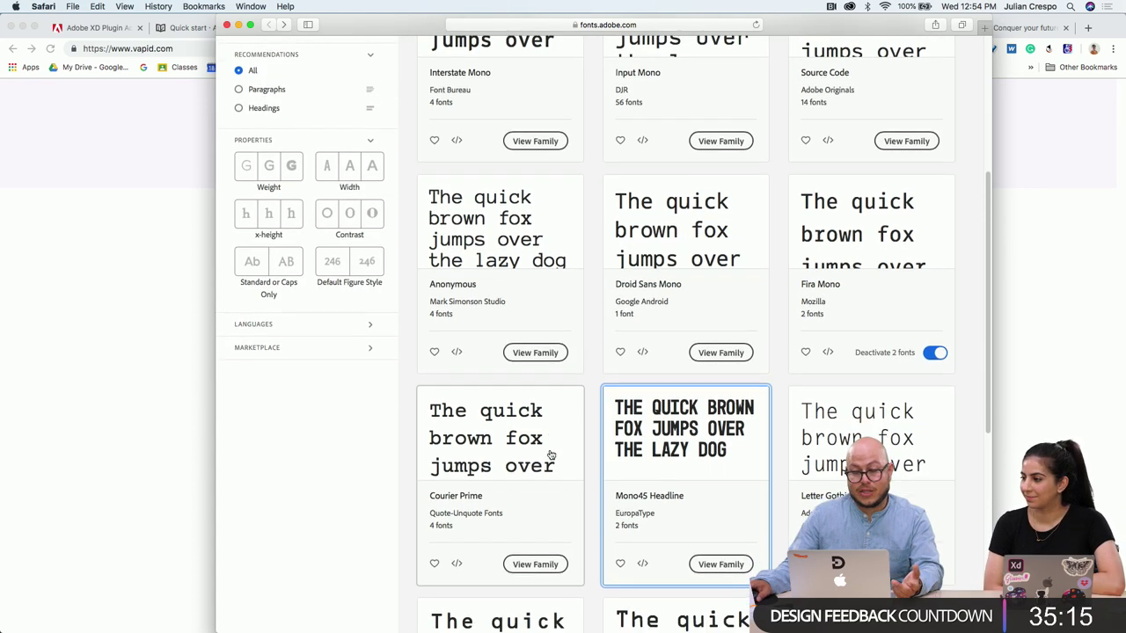
{"action": "scroll", "coordinate": [562, 488], "scroll_direction": "down", "scroll_amount": 6}
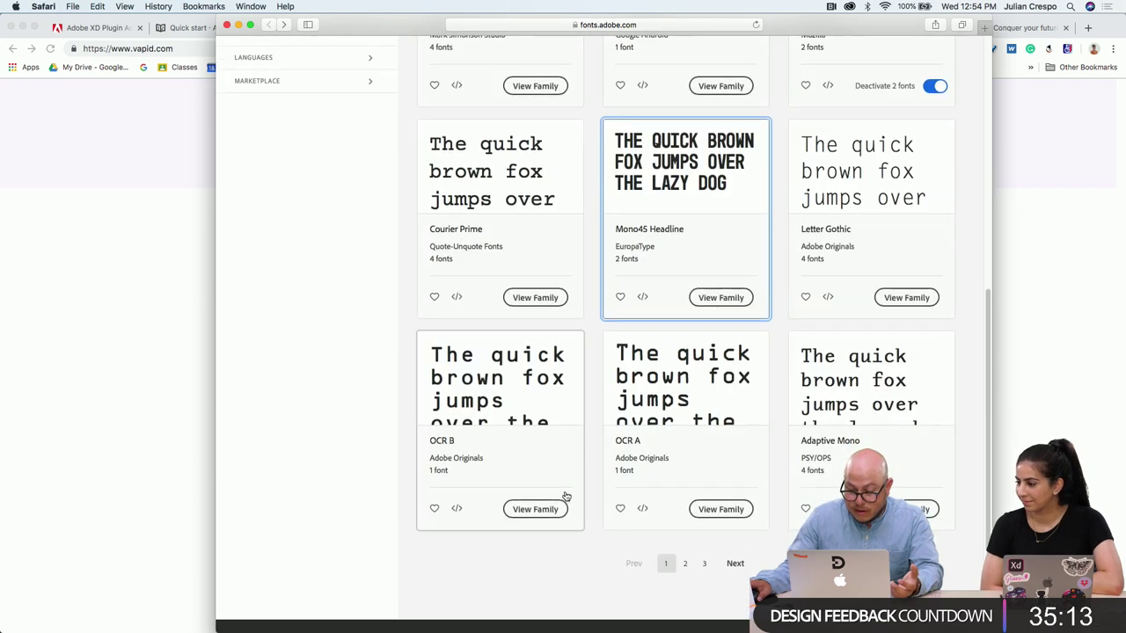
{"action": "scroll", "coordinate": [575, 498], "scroll_direction": "down", "scroll_amount": 1}
{"action": "scroll", "coordinate": [620, 479], "scroll_direction": "up", "scroll_amount": 7}
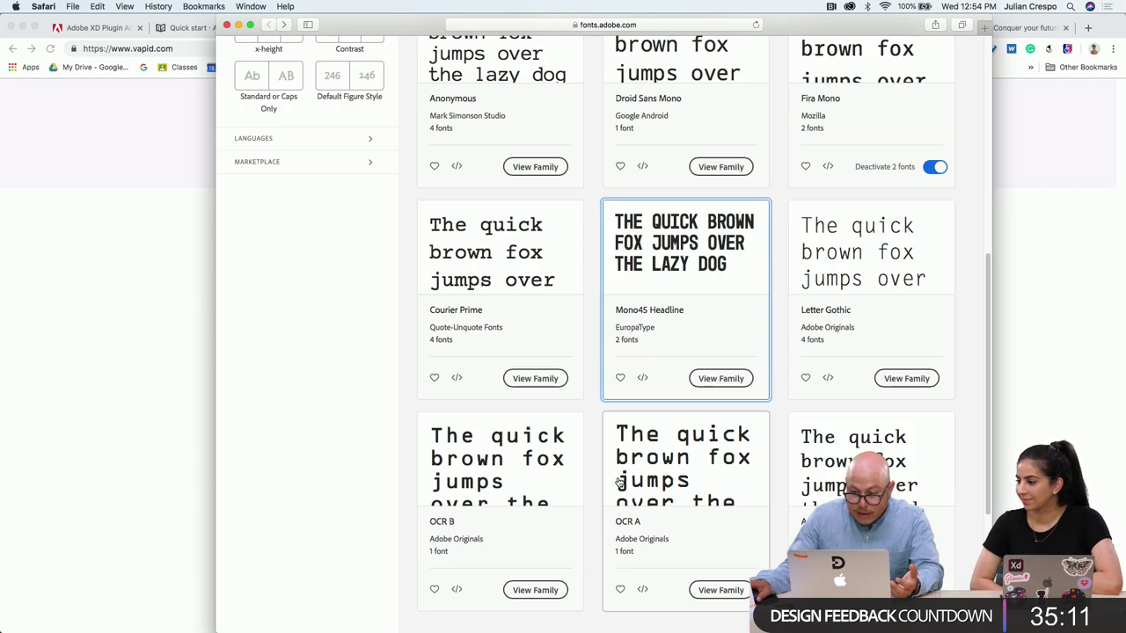
{"action": "scroll", "coordinate": [760, 425], "scroll_direction": "up", "scroll_amount": 3}
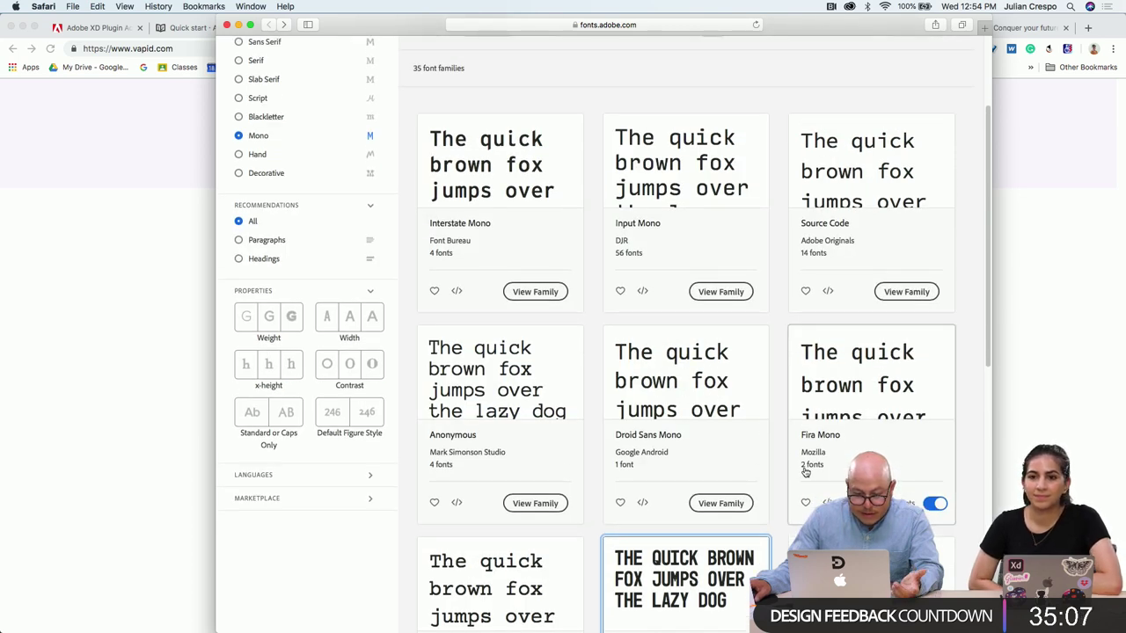
Go to the second page of the Mono results and activate all four fonts of the Prestige Elite family
{"action": "scroll", "coordinate": [804, 467], "scroll_direction": "down", "scroll_amount": 3}
{"action": "scroll", "coordinate": [677, 507], "scroll_direction": "down", "scroll_amount": 5}
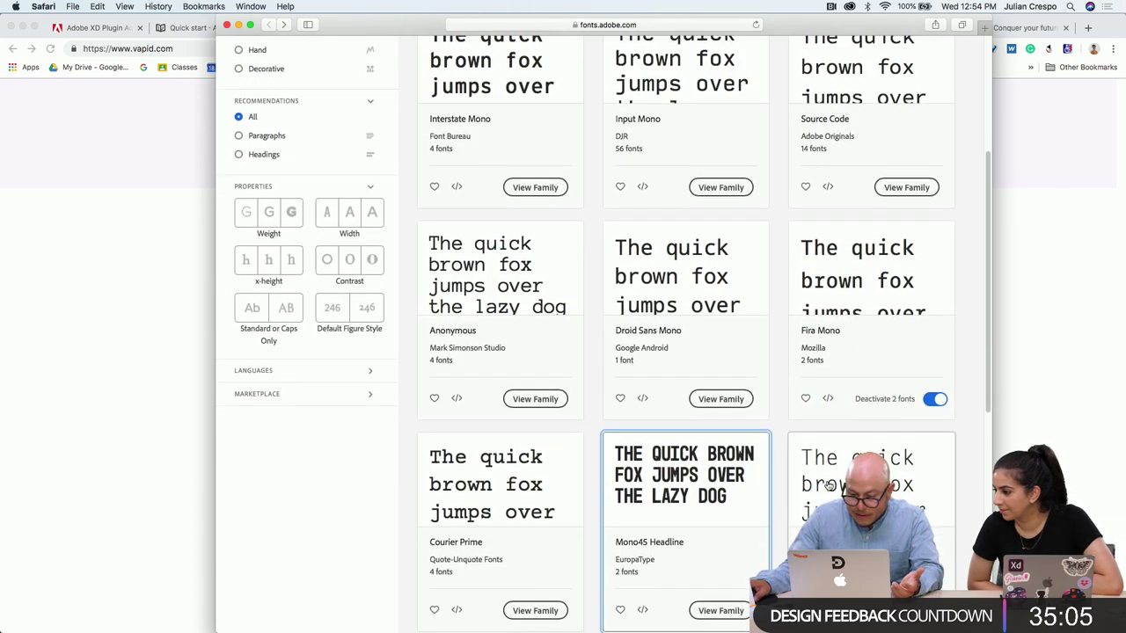
{"action": "scroll", "coordinate": [677, 507], "scroll_direction": "down", "scroll_amount": 8}
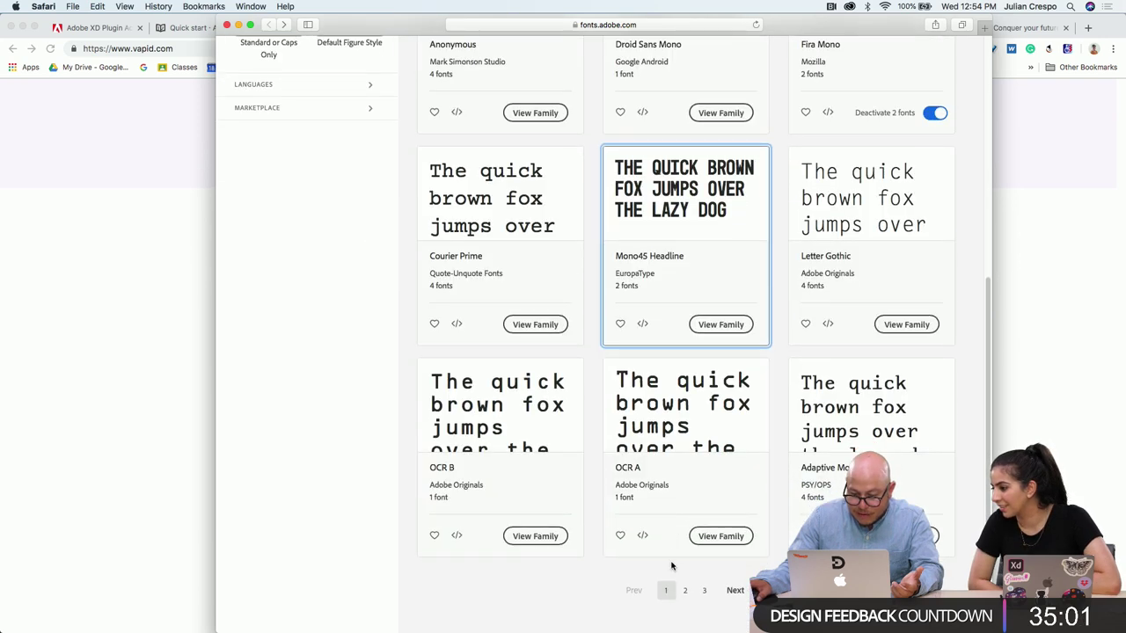
{"action": "left_click", "coordinate": [685, 598]}
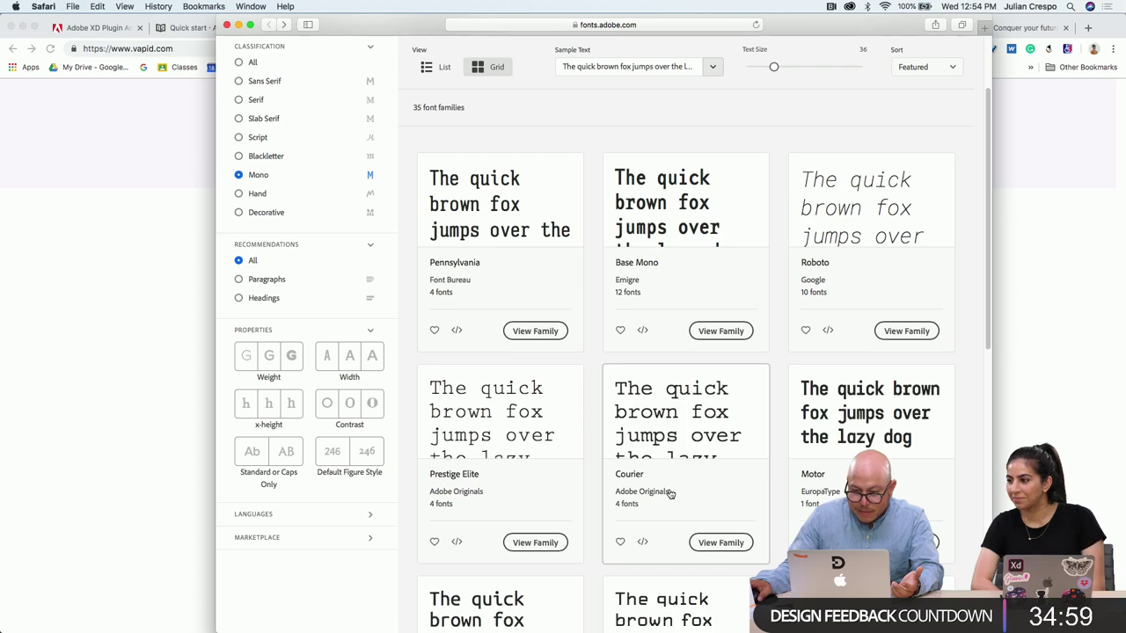
{"action": "scroll", "coordinate": [694, 496], "scroll_direction": "down", "scroll_amount": 5}
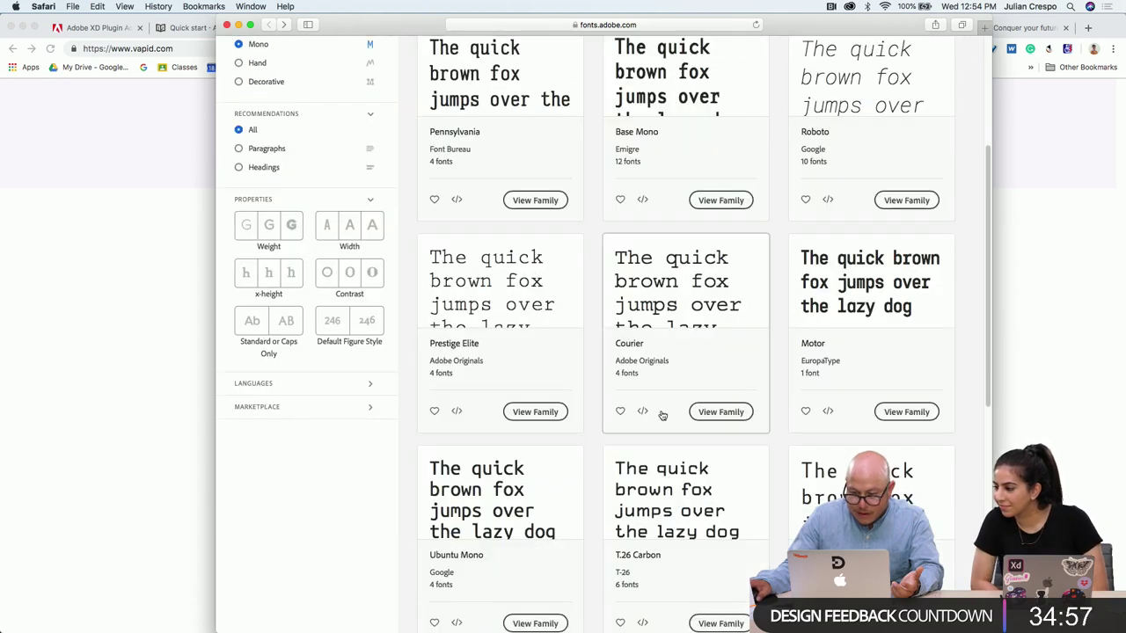
{"action": "scroll", "coordinate": [649, 336], "scroll_direction": "down", "scroll_amount": 3}
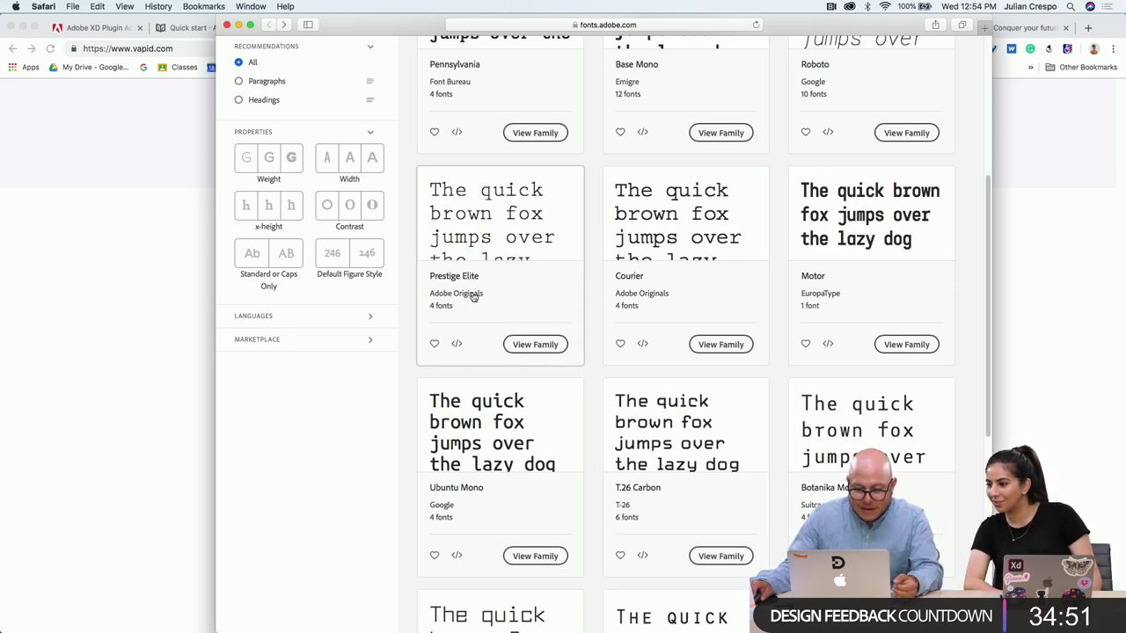
{"action": "left_click", "coordinate": [485, 233]}
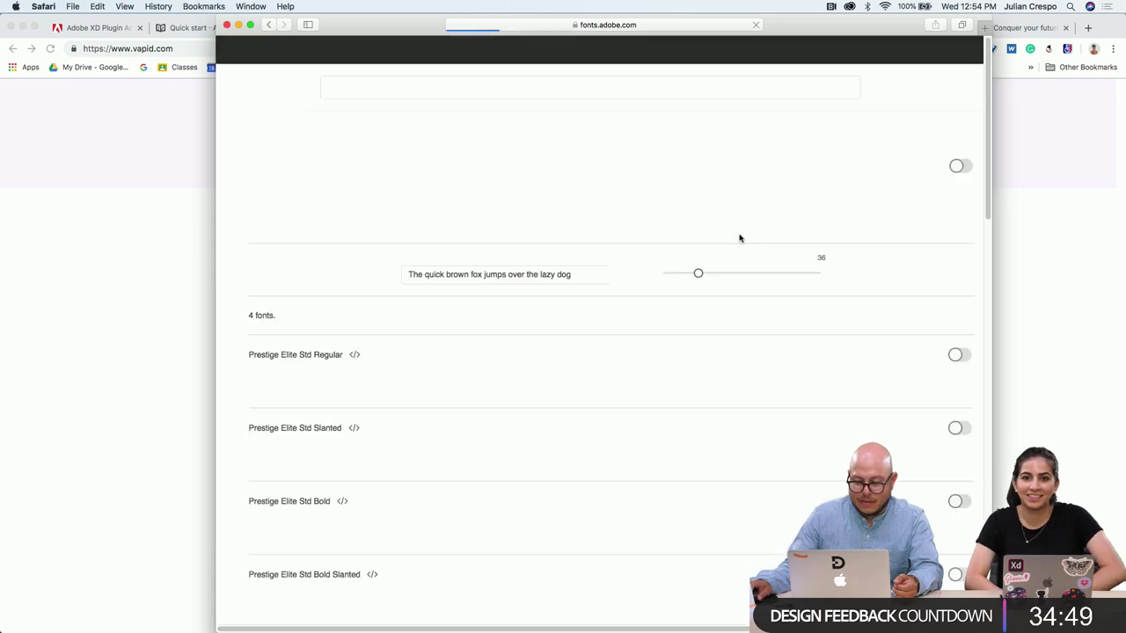
{"action": "left_click", "coordinate": [962, 169]}
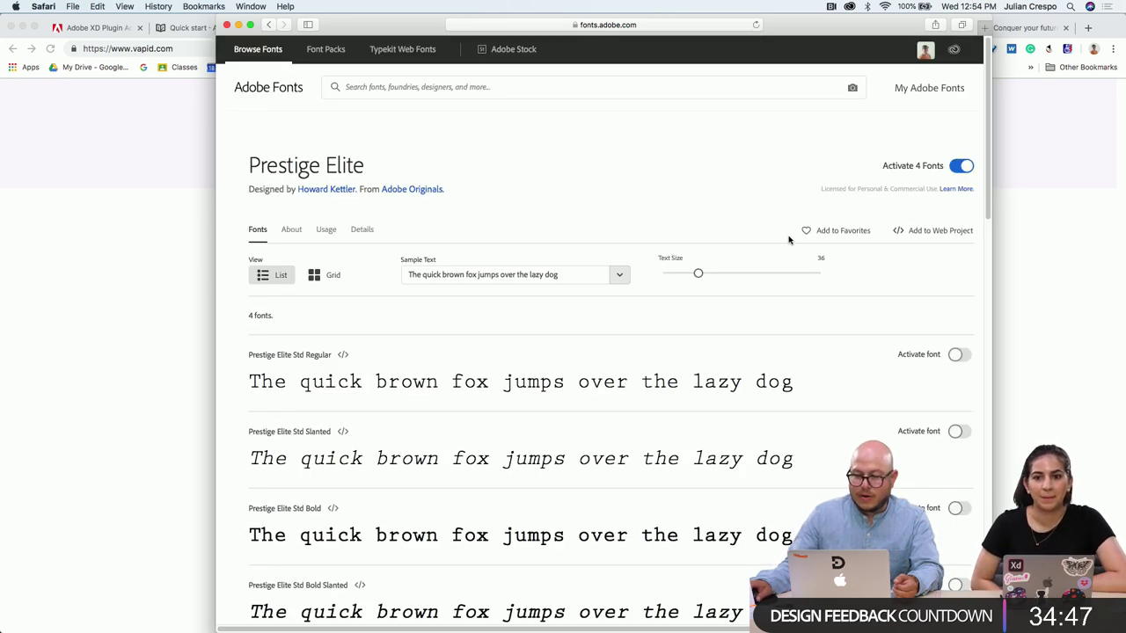
{"action": "left_click", "coordinate": [733, 442]}
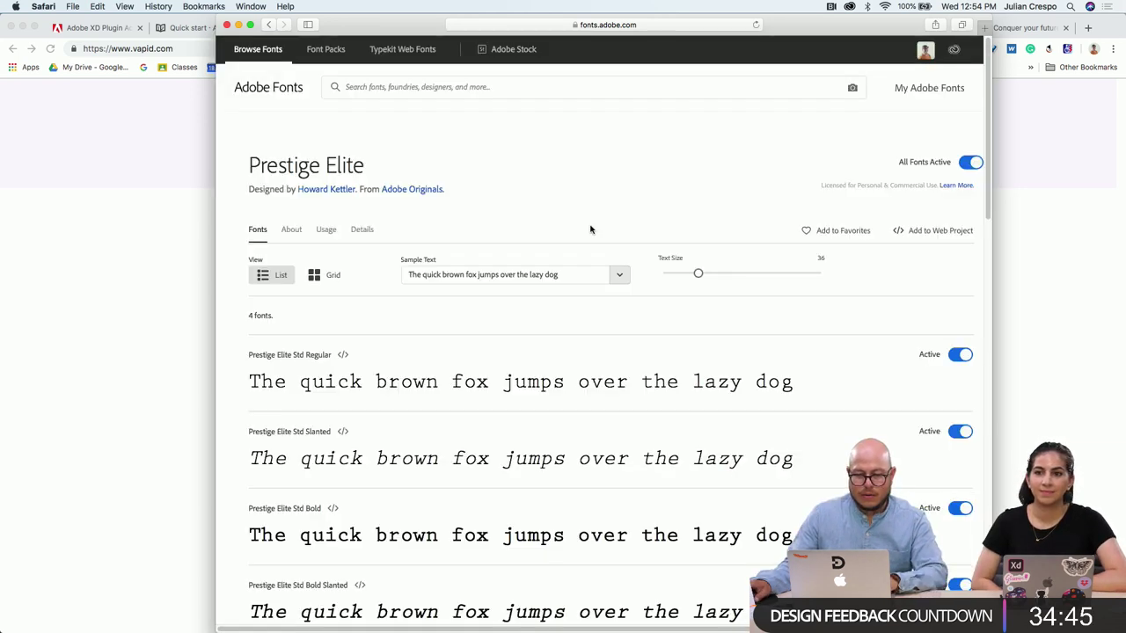
Switch to Adobe XD, select the Logo text in the new artboard's header and look through its font list
{"action": "key", "text": "ctrl+Left"}
{"action": "double_click", "coordinate": [437, 112]}
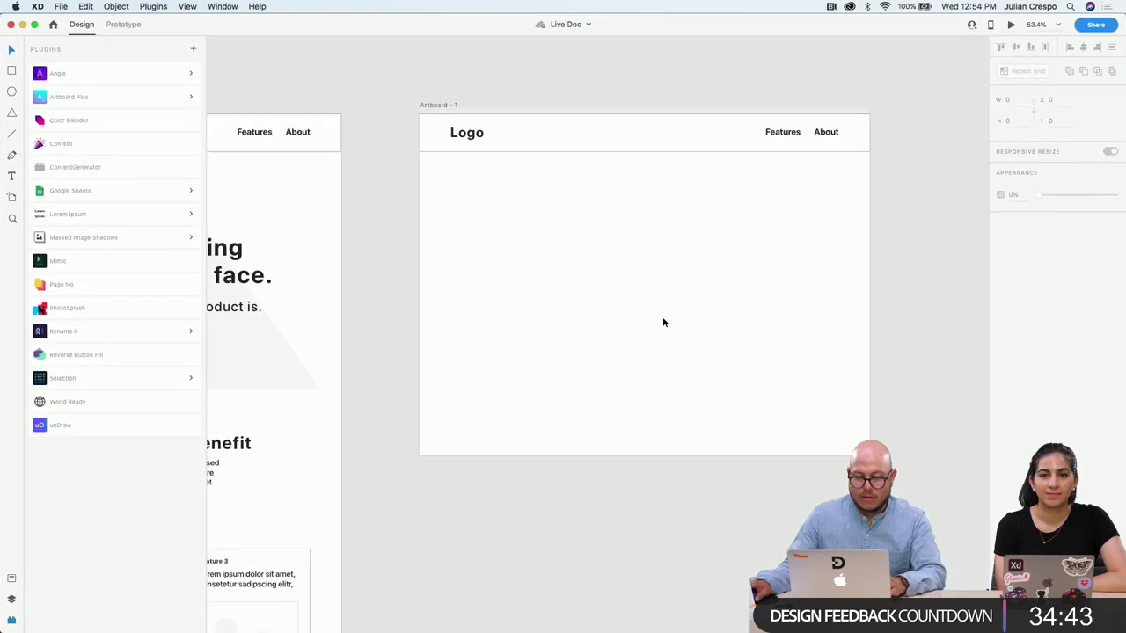
{"action": "scroll", "coordinate": [523, 252], "scroll_direction": "right", "scroll_amount": 3}
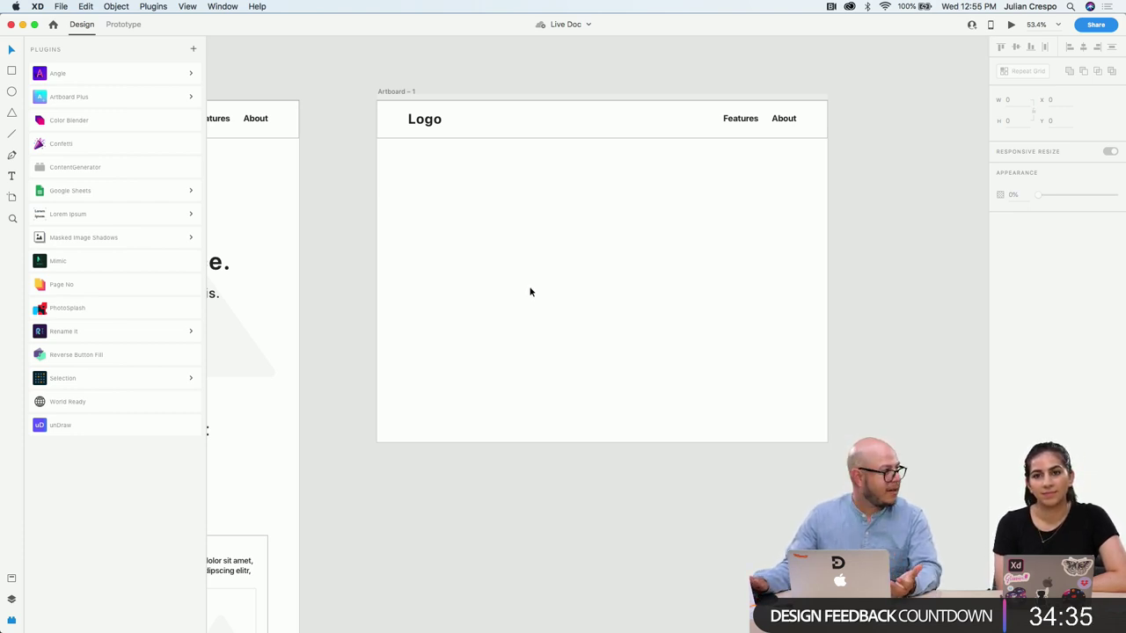
{"action": "scroll", "coordinate": [418, 123], "scroll_direction": "up", "scroll_amount": 5}
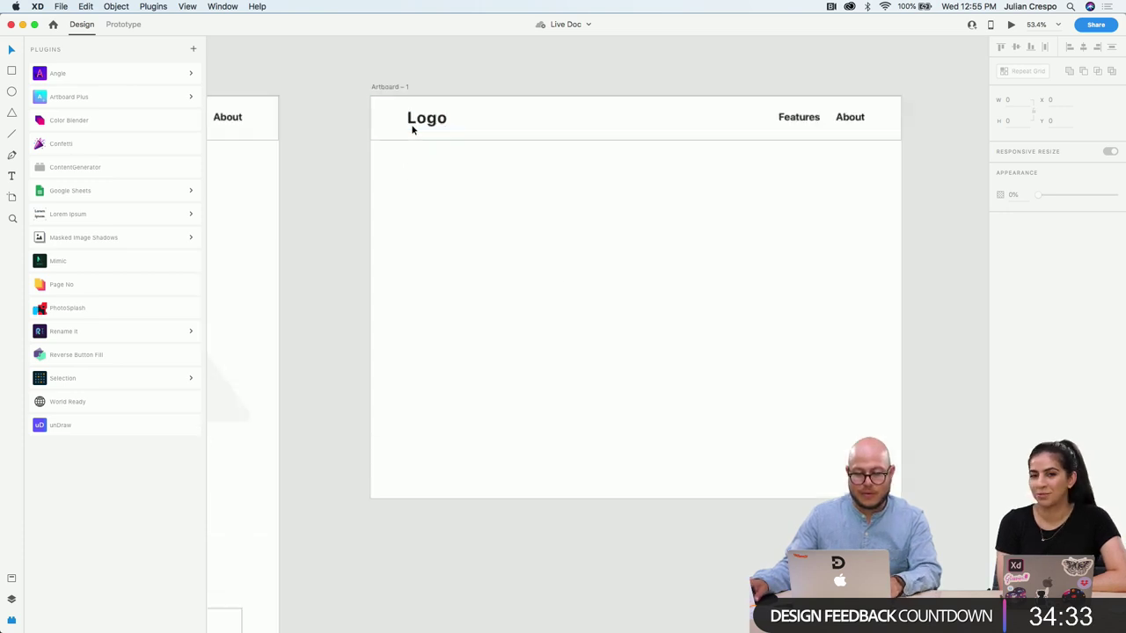
{"action": "left_click", "coordinate": [426, 120]}
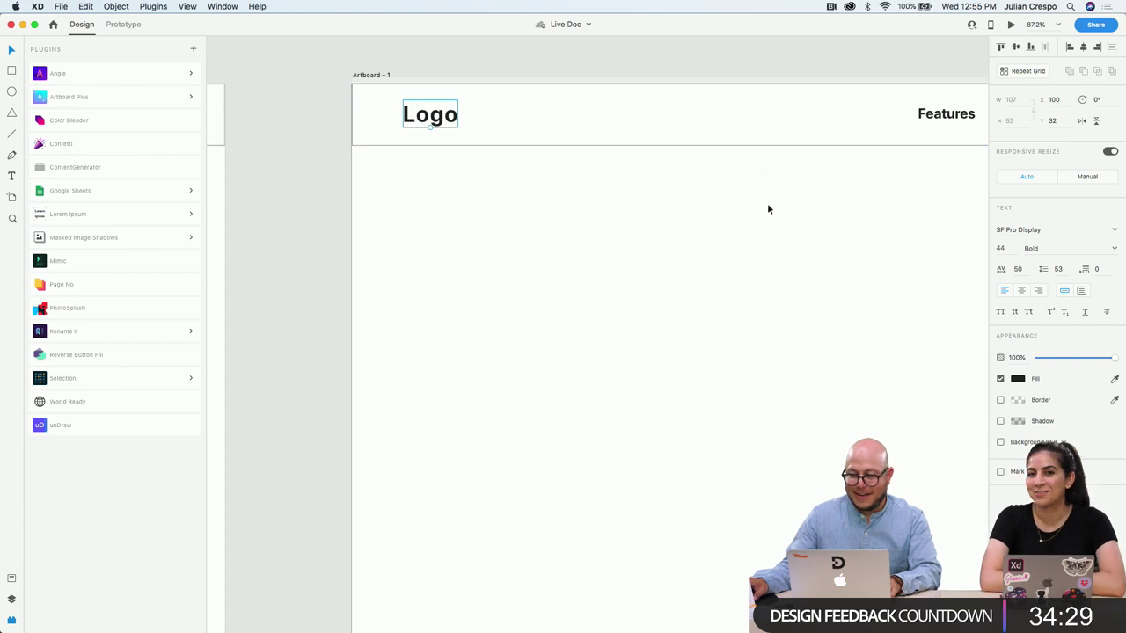
{"action": "left_click_drag", "start_coordinate": [766, 208], "coordinate": [663, 214]}
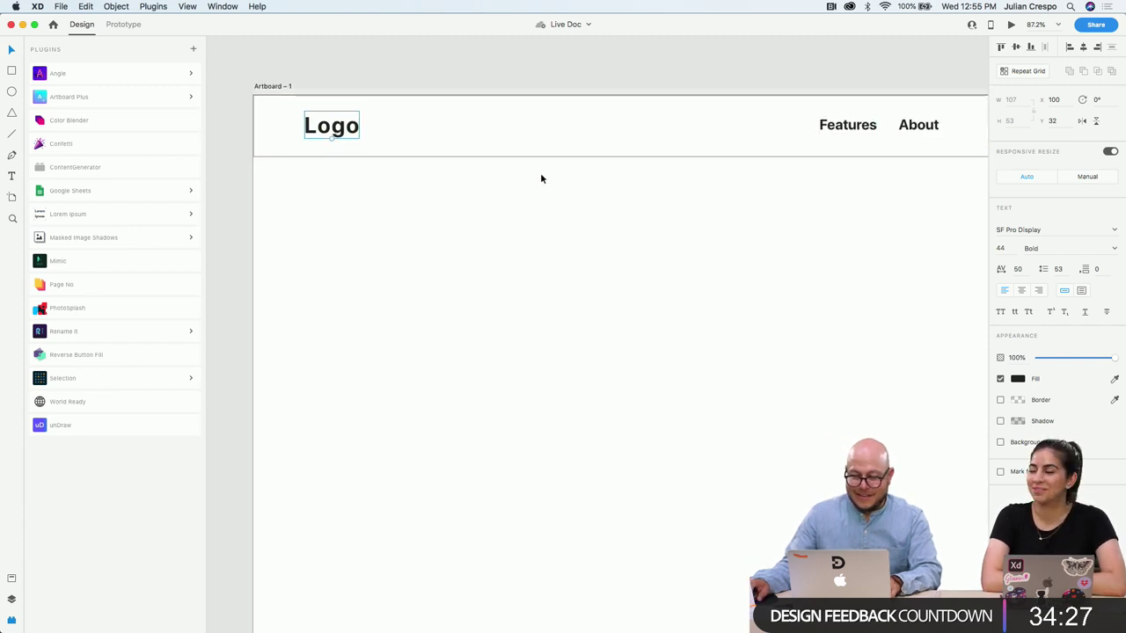
{"action": "left_click", "coordinate": [1062, 229]}
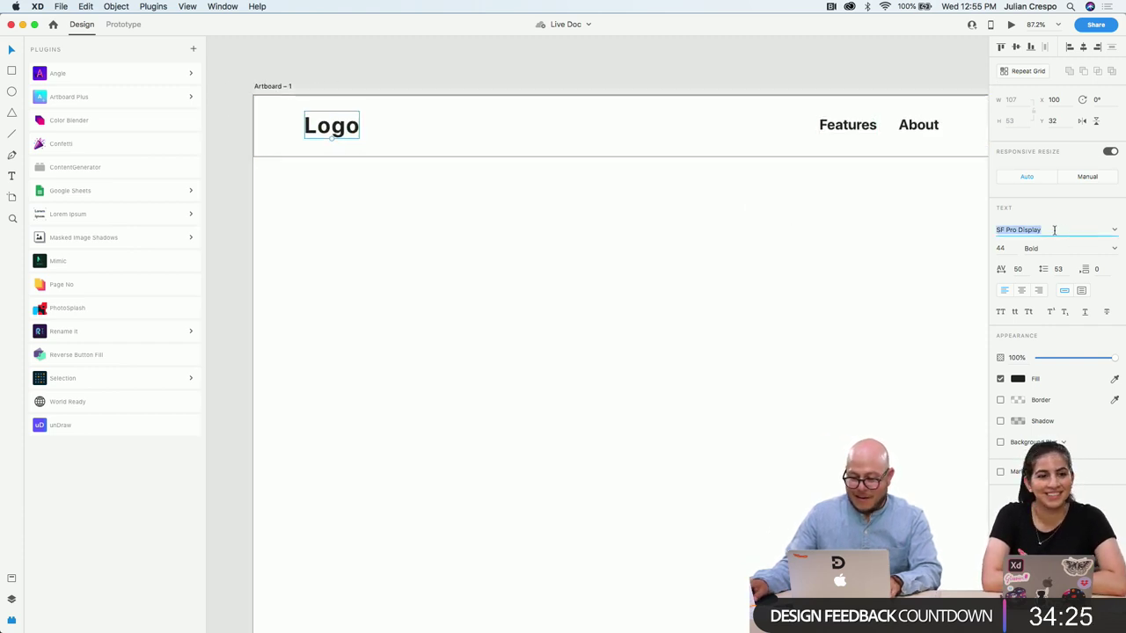
{"action": "left_click", "coordinate": [1113, 231]}
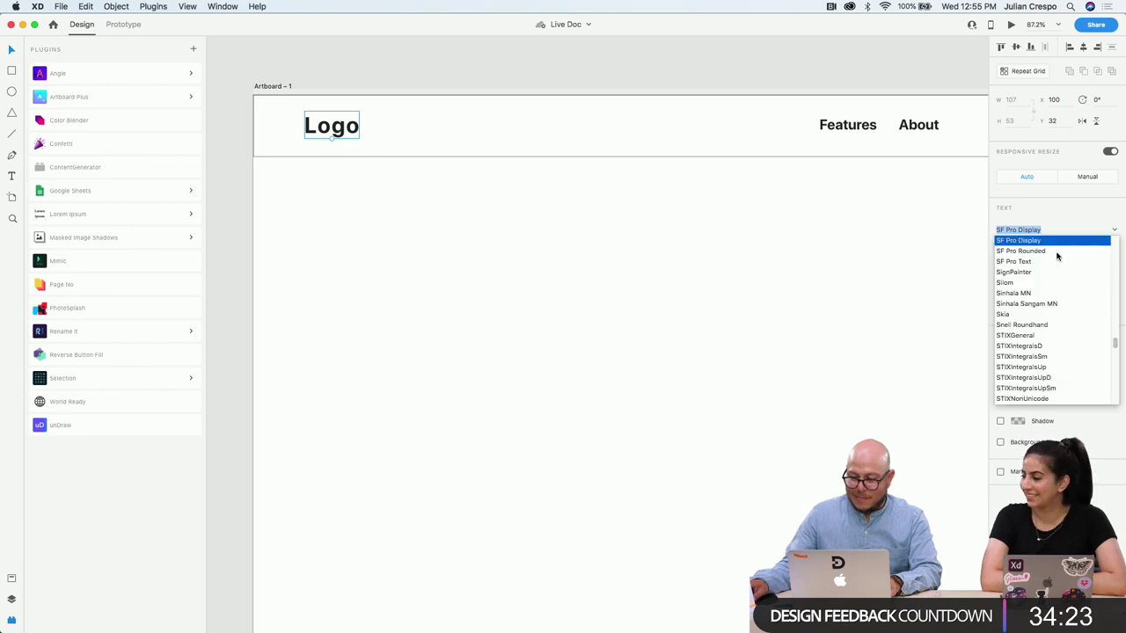
{"action": "scroll", "coordinate": [1028, 349], "scroll_direction": "up", "scroll_amount": 5}
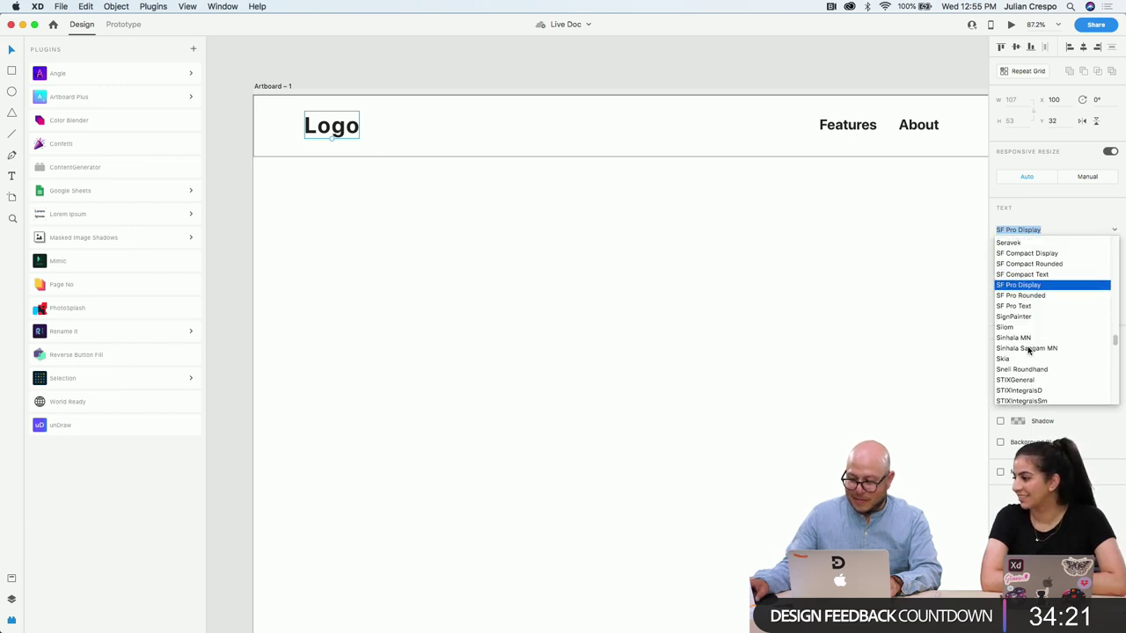
Return to Adobe Fonts in Safari and review the Mono families on the second and first results pages
{"action": "key", "text": "ctrl+Right"}
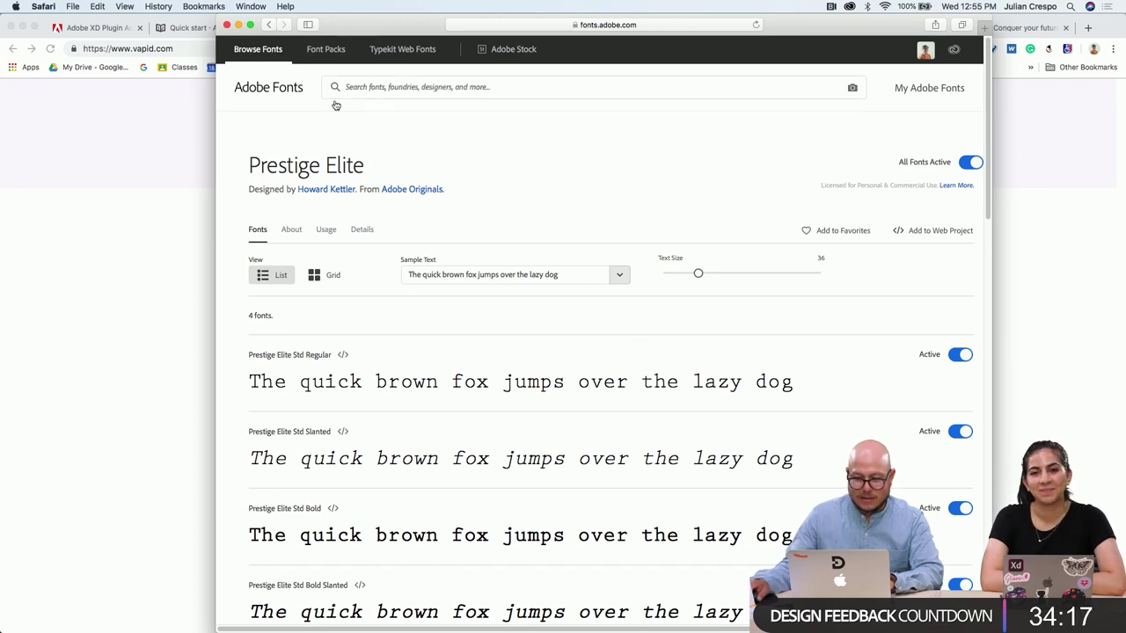
{"action": "left_click", "coordinate": [269, 26]}
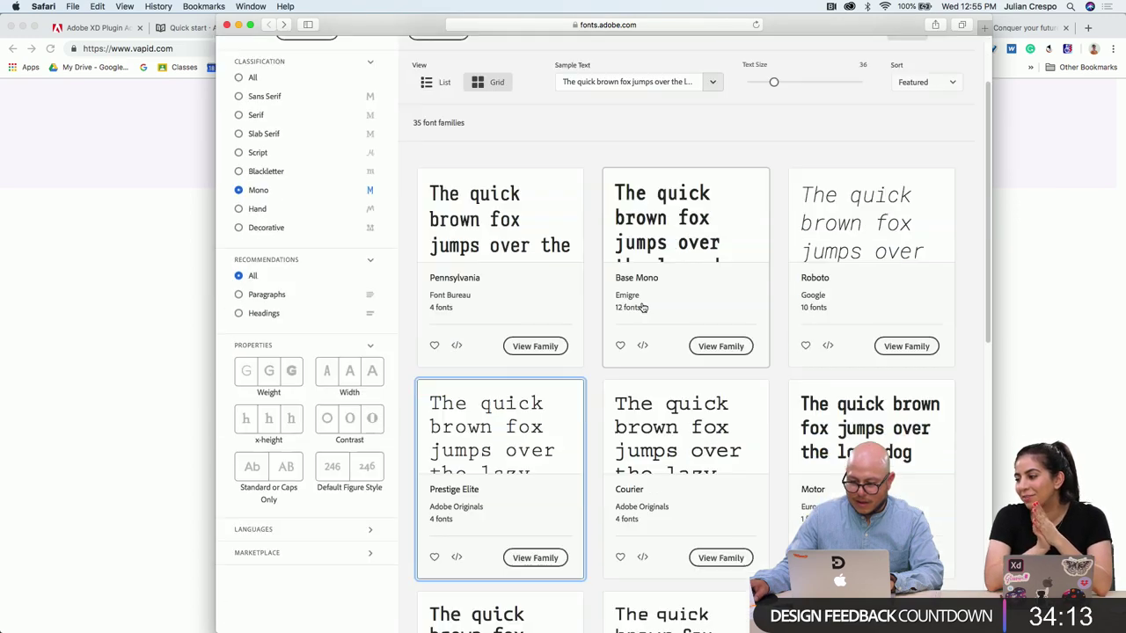
{"action": "scroll", "coordinate": [681, 377], "scroll_direction": "down", "scroll_amount": 10}
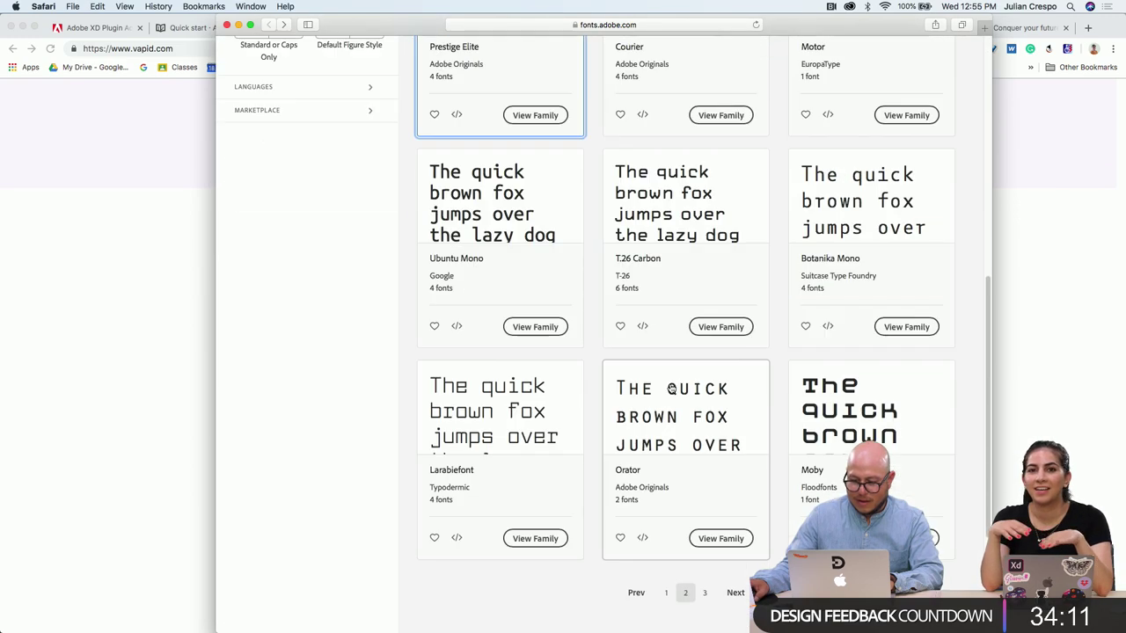
{"action": "scroll", "coordinate": [670, 388], "scroll_direction": "up", "scroll_amount": 3}
{"action": "scroll", "coordinate": [669, 384], "scroll_direction": "down", "scroll_amount": 6}
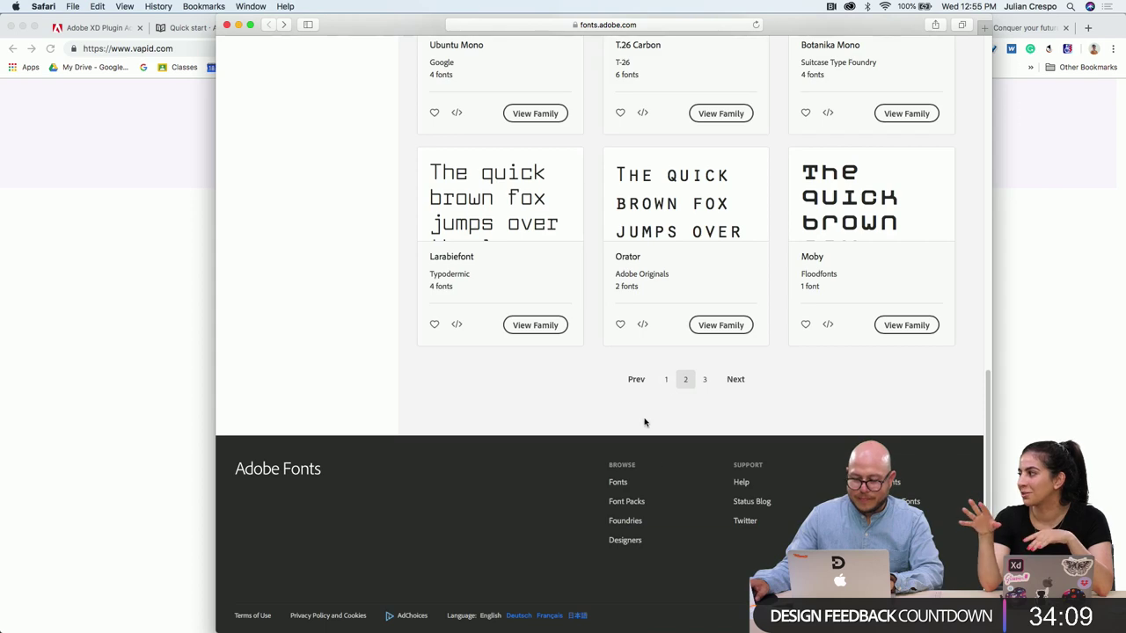
{"action": "left_click", "coordinate": [667, 380]}
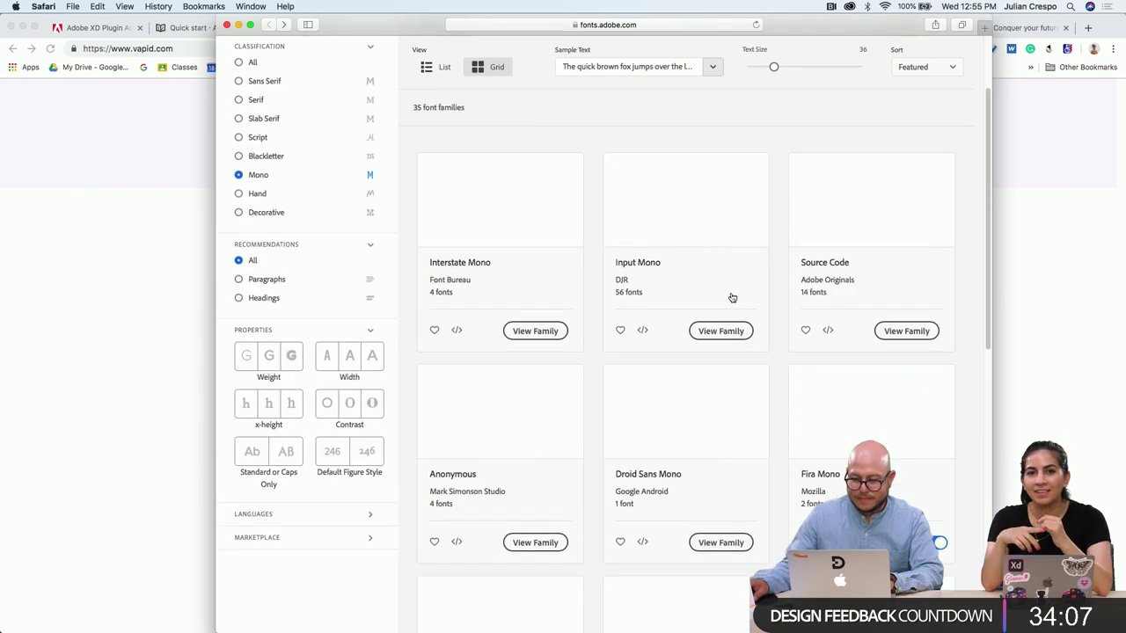
{"action": "scroll", "coordinate": [673, 369], "scroll_direction": "down", "scroll_amount": 3}
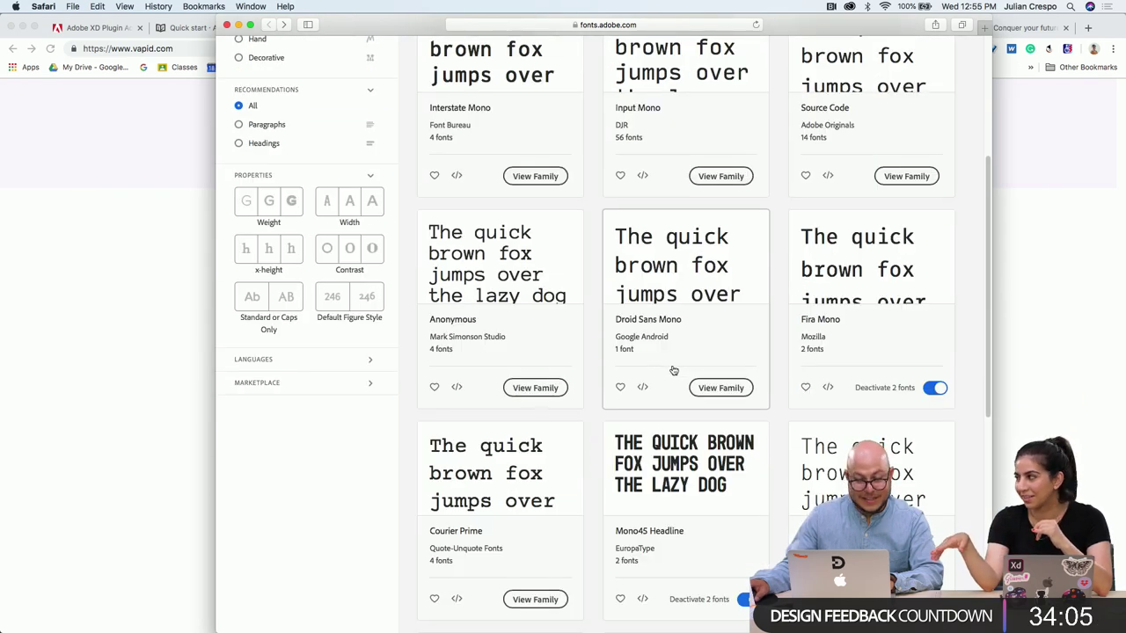
Switch back to Adobe XD and set the header's Logo text to the Mono45-Headline font
{"action": "key", "text": "super+Tab"}
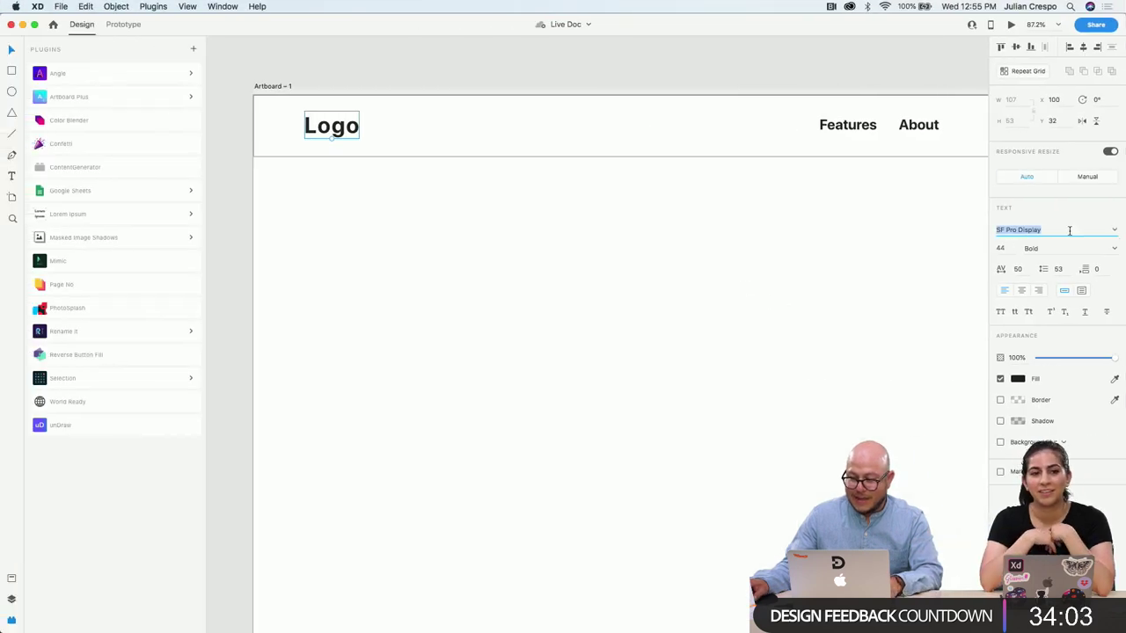
{"action": "left_click", "coordinate": [1112, 233]}
{"action": "scroll", "coordinate": [1073, 282], "scroll_direction": "up", "scroll_amount": 15}
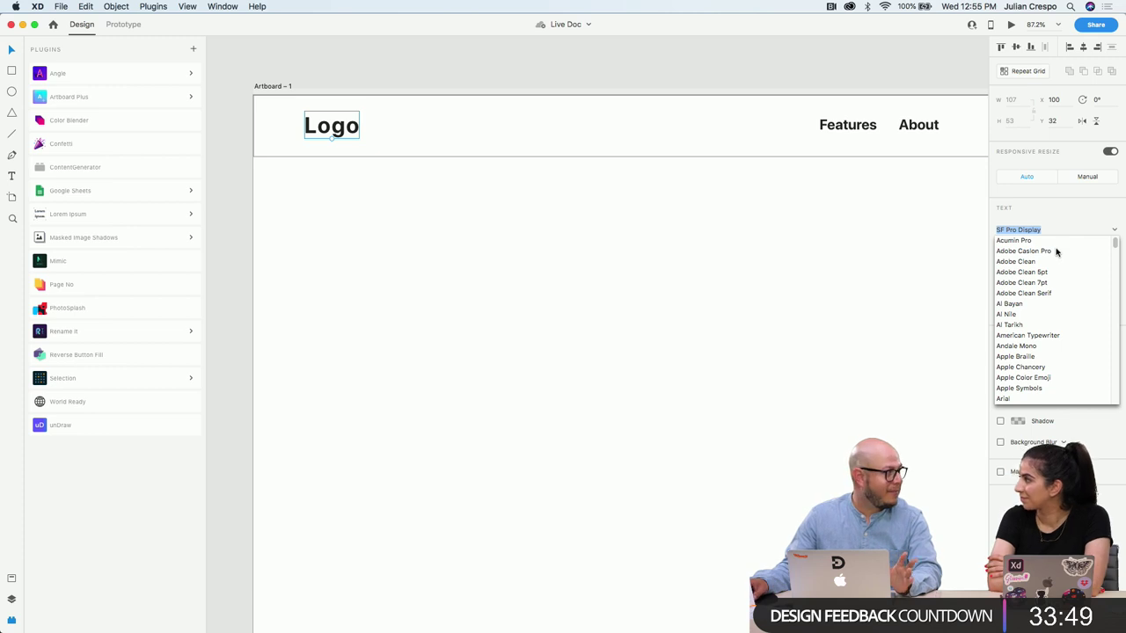
{"action": "scroll", "coordinate": [1028, 317], "scroll_direction": "down", "scroll_amount": 1}
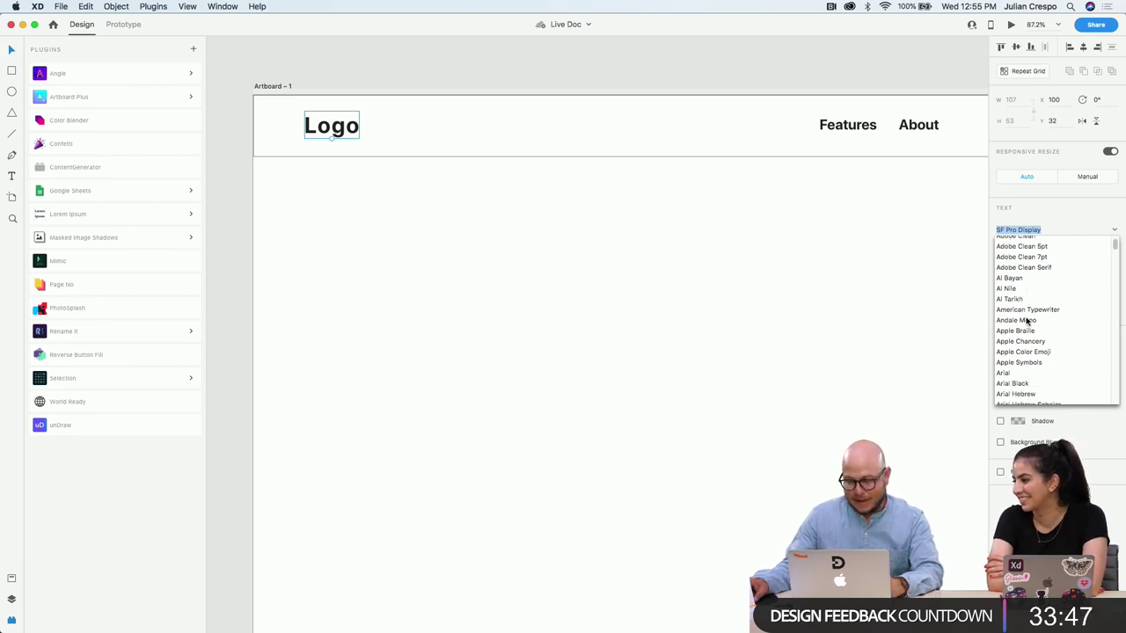
{"action": "scroll", "coordinate": [1031, 332], "scroll_direction": "down", "scroll_amount": 2}
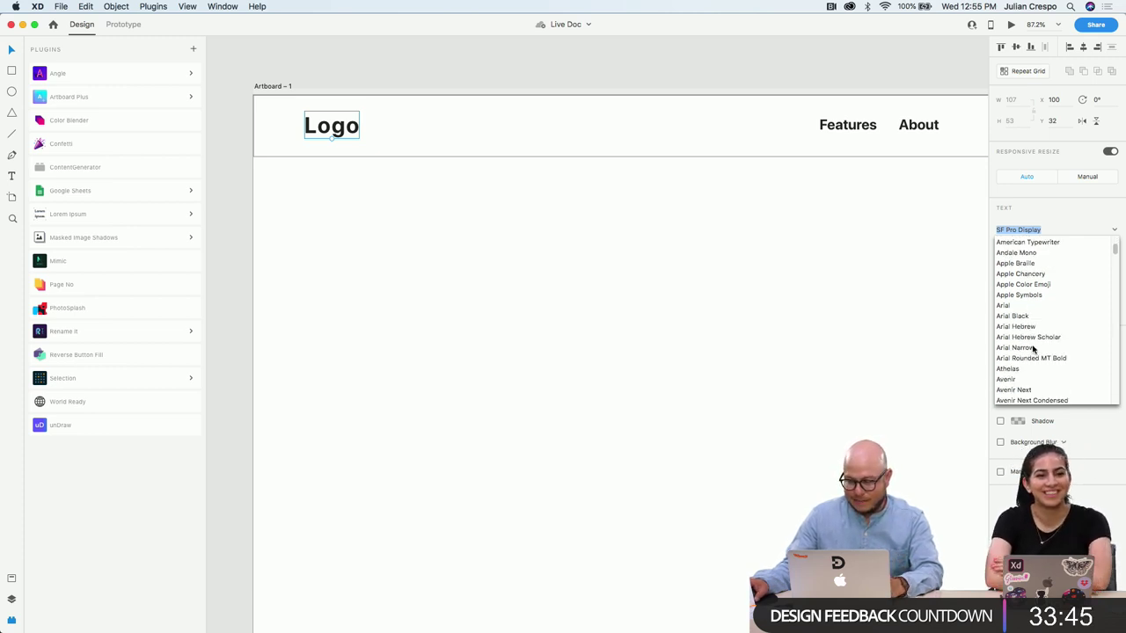
{"action": "type", "text": "Monaco"}
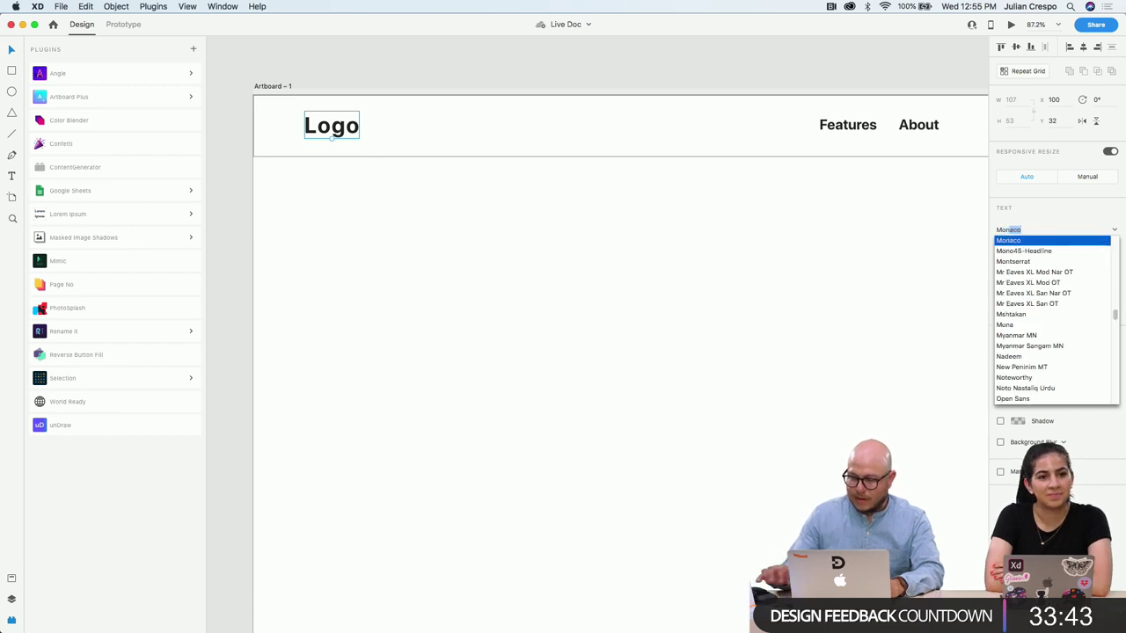
{"action": "key", "text": "Down"}
{"action": "key", "text": "Return"}
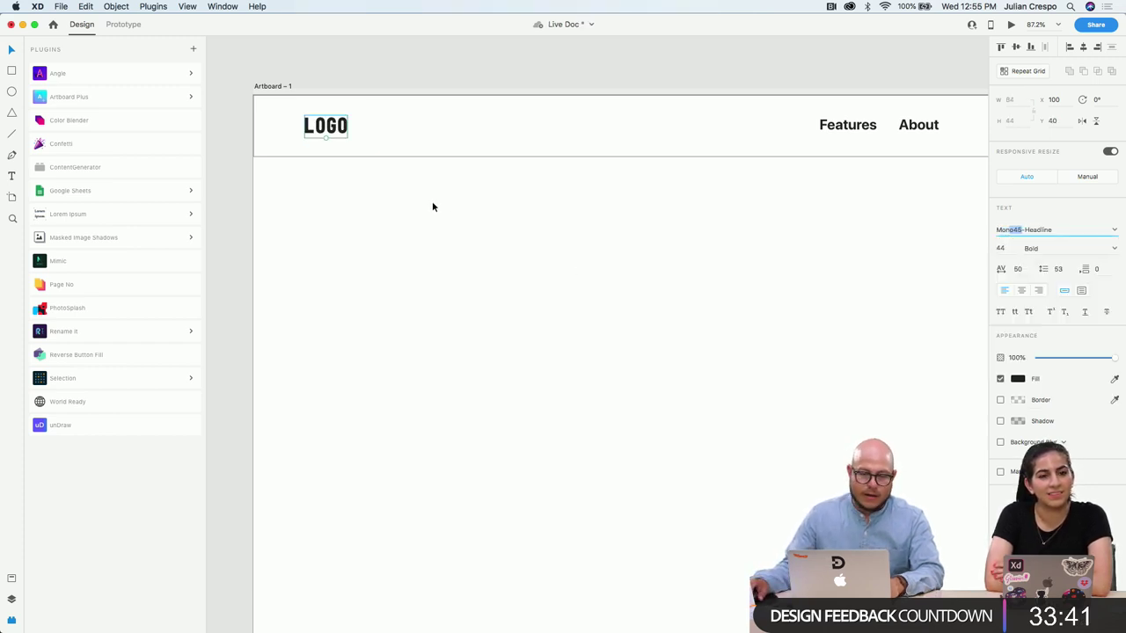
Replace the header's logo text with ALLY
{"action": "left_click", "coordinate": [340, 134]}
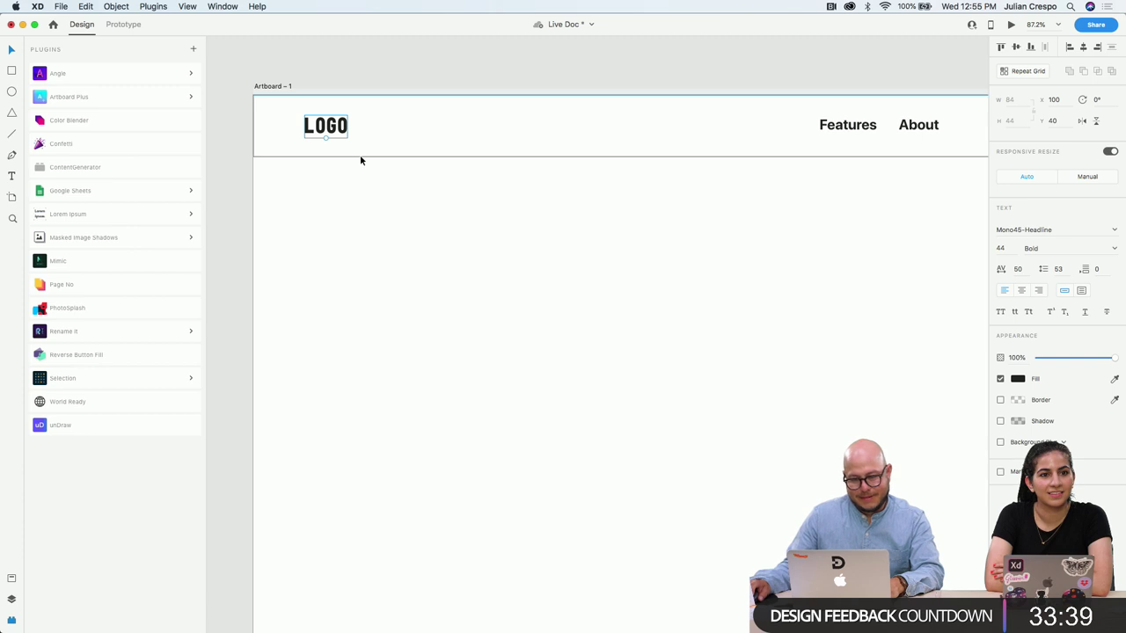
{"action": "scroll", "coordinate": [300, 138], "scroll_direction": "up", "scroll_amount": 5}
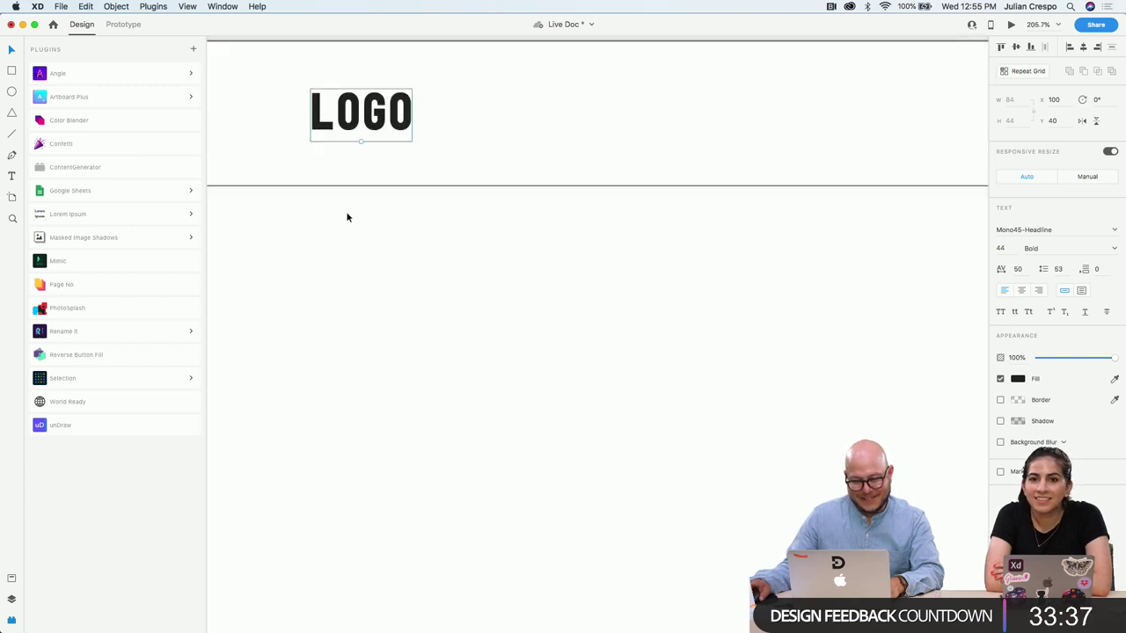
{"action": "double_click", "coordinate": [367, 133]}
{"action": "type", "text": "ALLUY"}
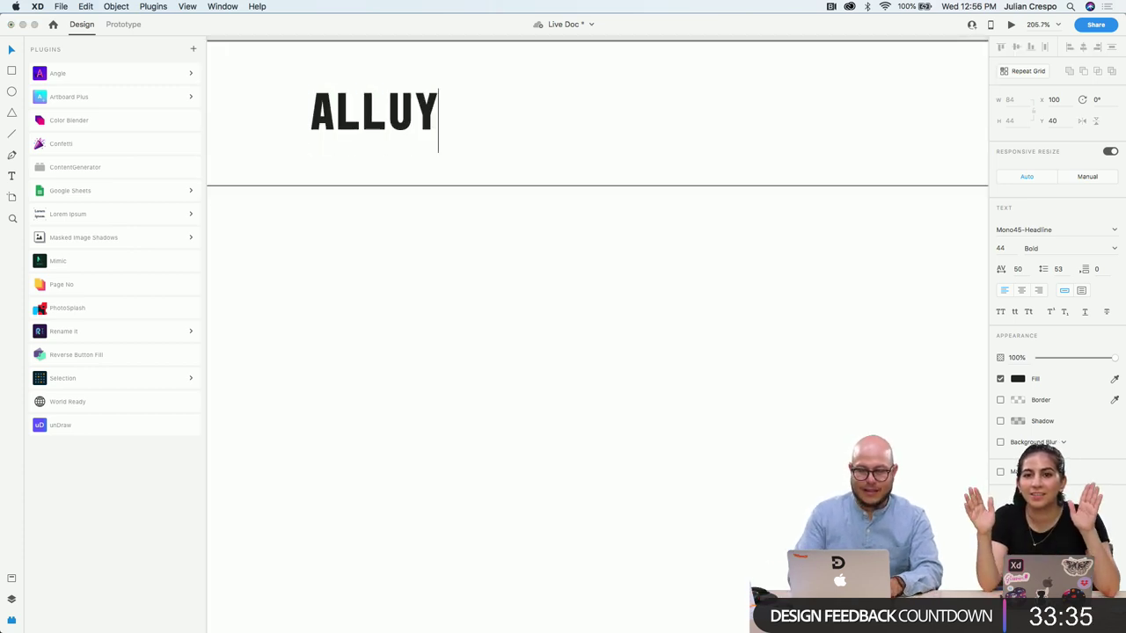
{"action": "key", "text": "BackSpace"}
{"action": "key", "text": "BackSpace"}
{"action": "key", "text": "BackSpace"}
{"action": "key", "text": "BackSpace"}
{"action": "type", "text": "LL"}
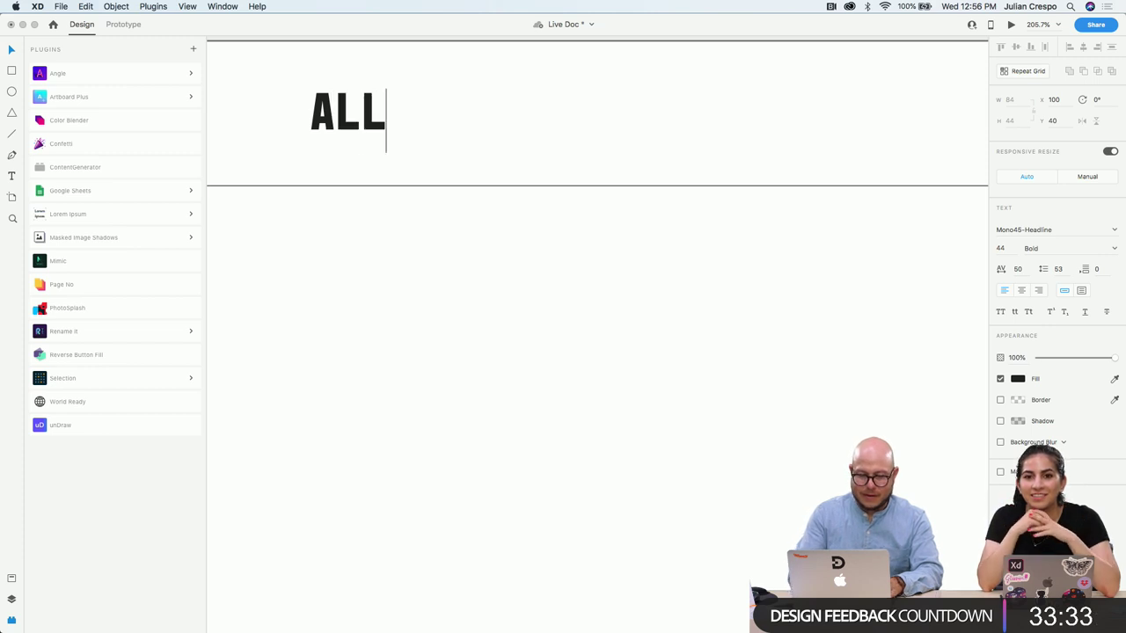
{"action": "key", "text": "BackSpace"}
{"action": "key", "text": "BackSpace"}
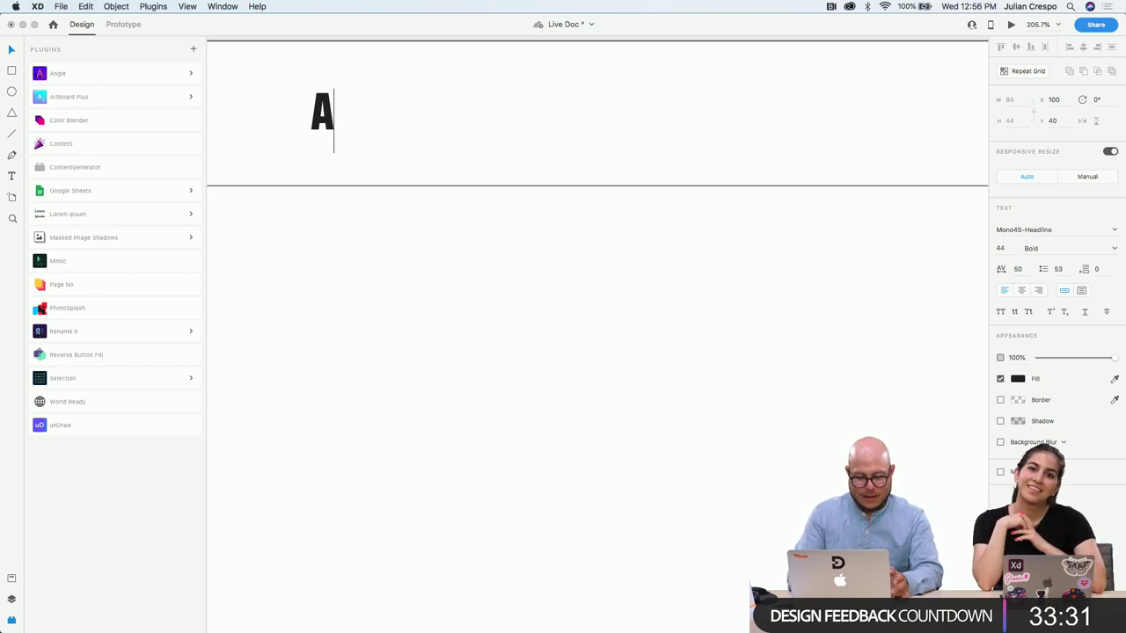
{"action": "type", "text": "LLT"}
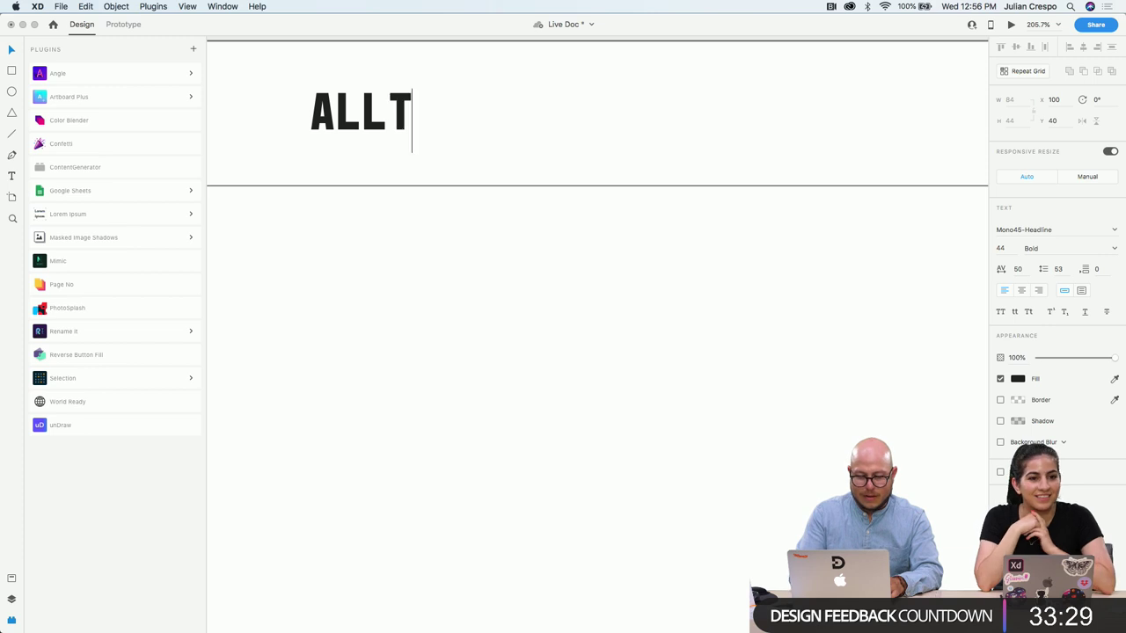
{"action": "key", "text": "BackSpace"}
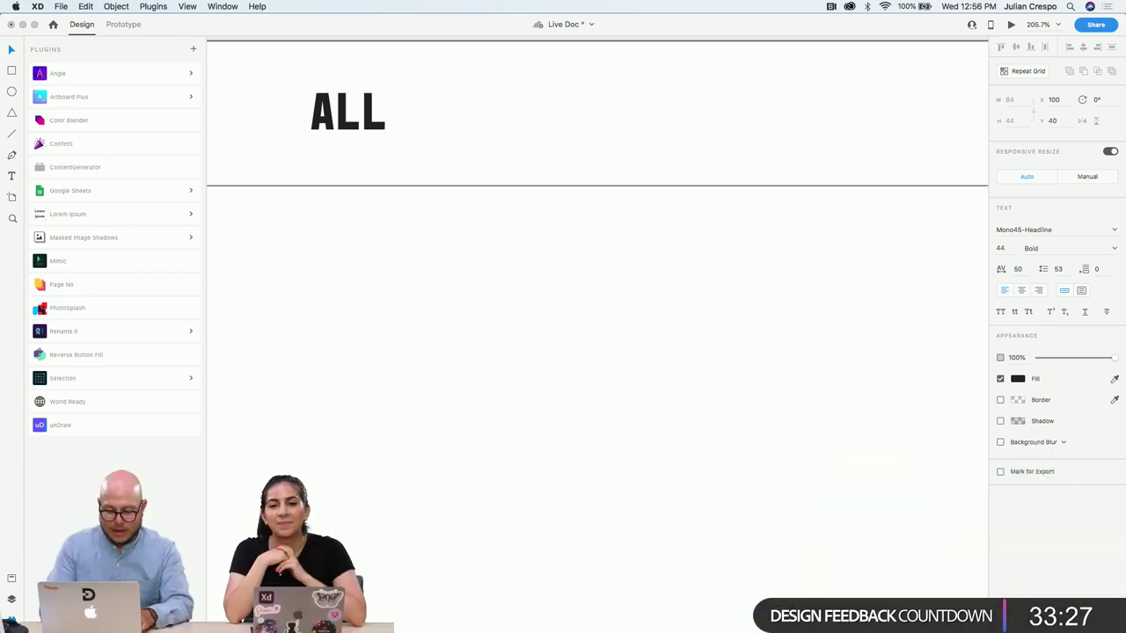
{"action": "type", "text": "Y"}
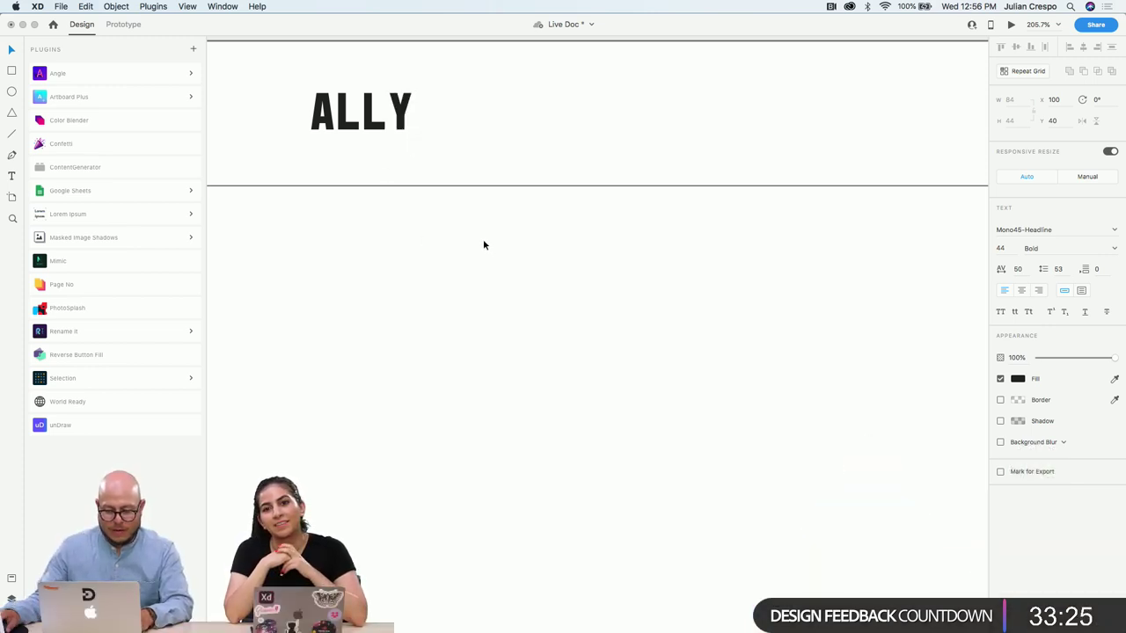
{"action": "key", "text": "Escape"}
Add the text ACCESSIBILITY on the empty canvas above Artboard – 1, in the same Mono45-Headline style as the logo
{"action": "scroll", "coordinate": [597, 300], "scroll_direction": "down", "scroll_amount": 5}
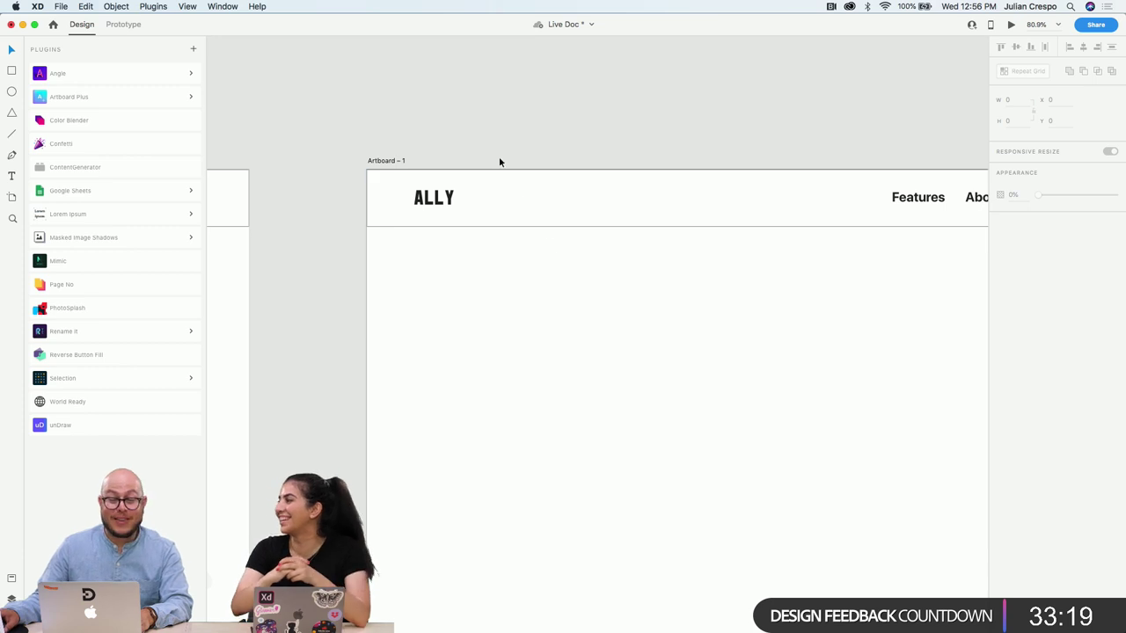
{"action": "scroll", "coordinate": [473, 115], "scroll_direction": "up", "scroll_amount": 2}
{"action": "key", "text": "t"}
{"action": "left_click", "coordinate": [470, 120]}
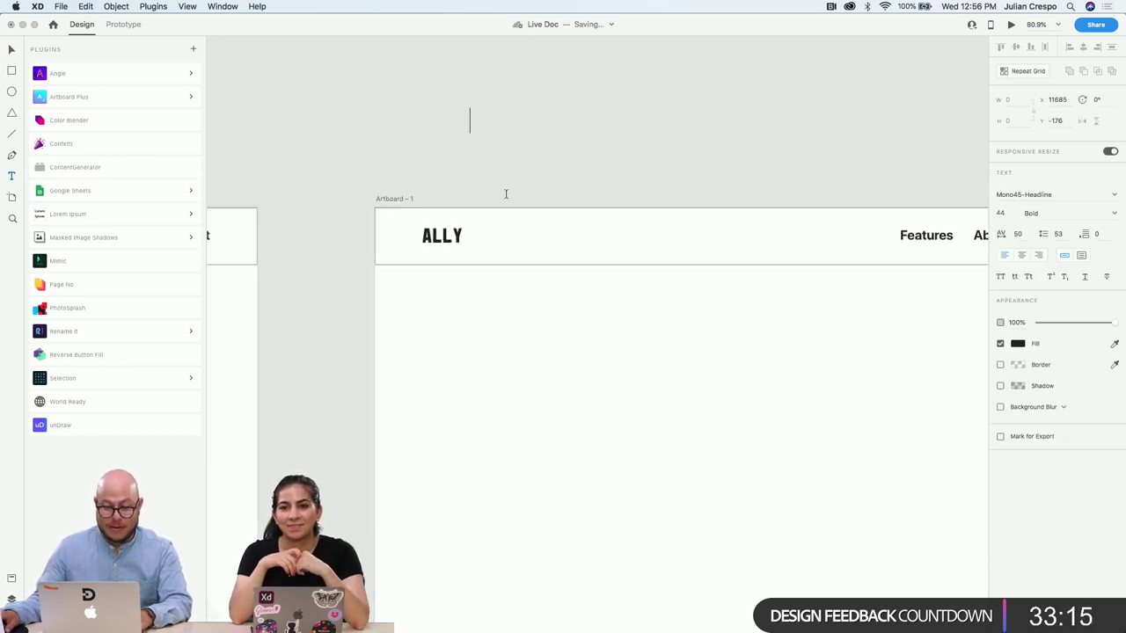
{"action": "type", "text": "A"}
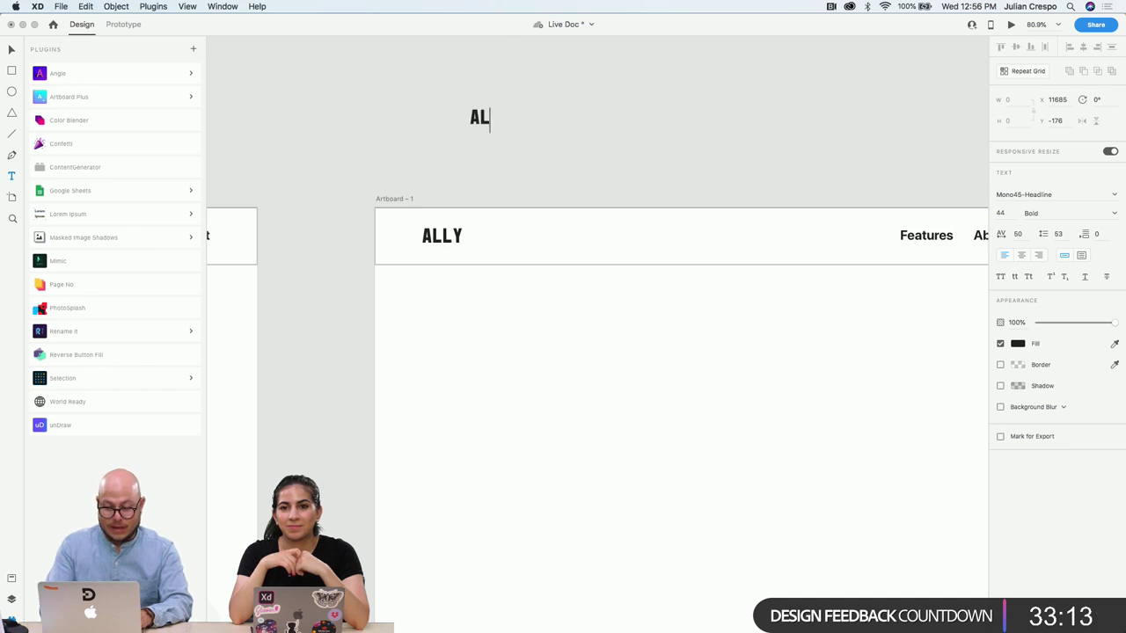
{"action": "type", "text": "CCESSIB"}
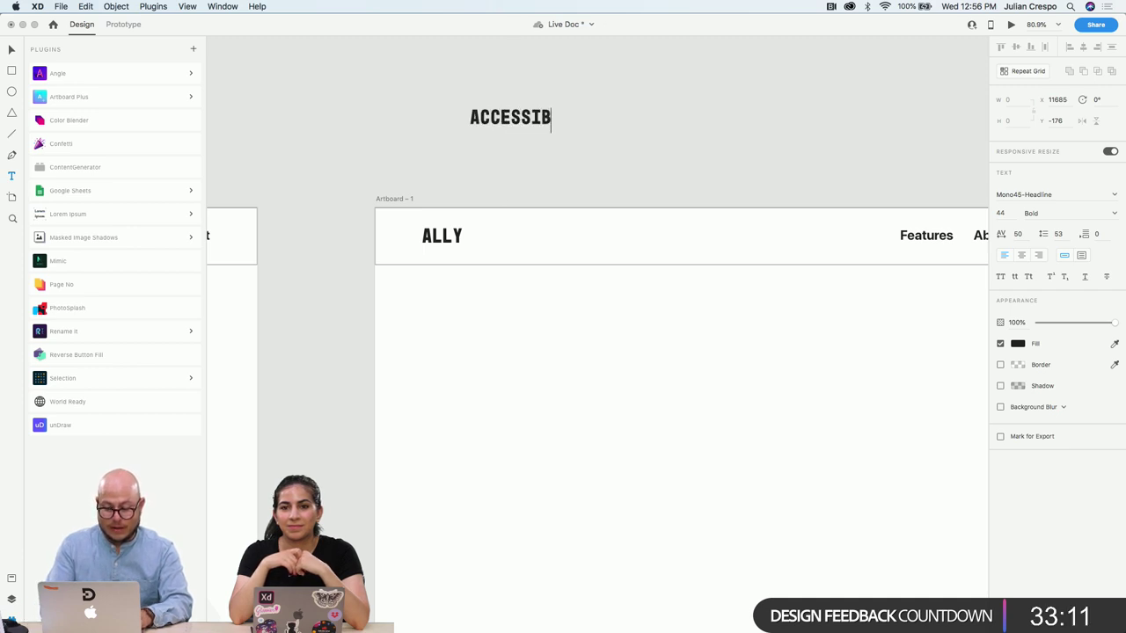
{"action": "type", "text": "ILITY"}
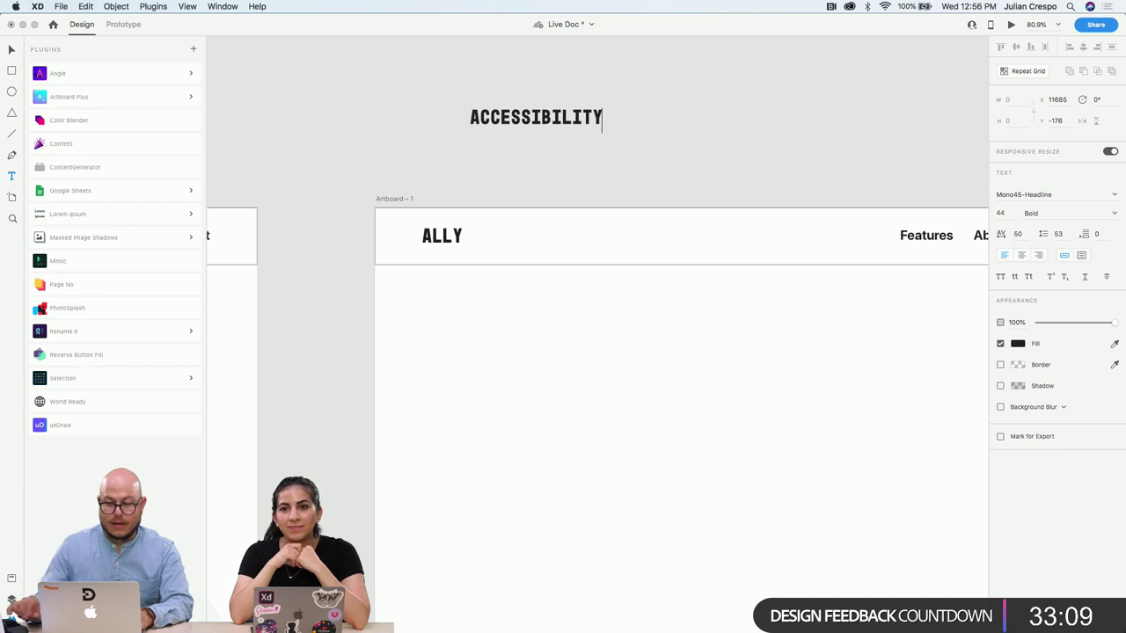
{"action": "key", "text": "super+z"}
{"action": "key", "text": "super+shift+z"}
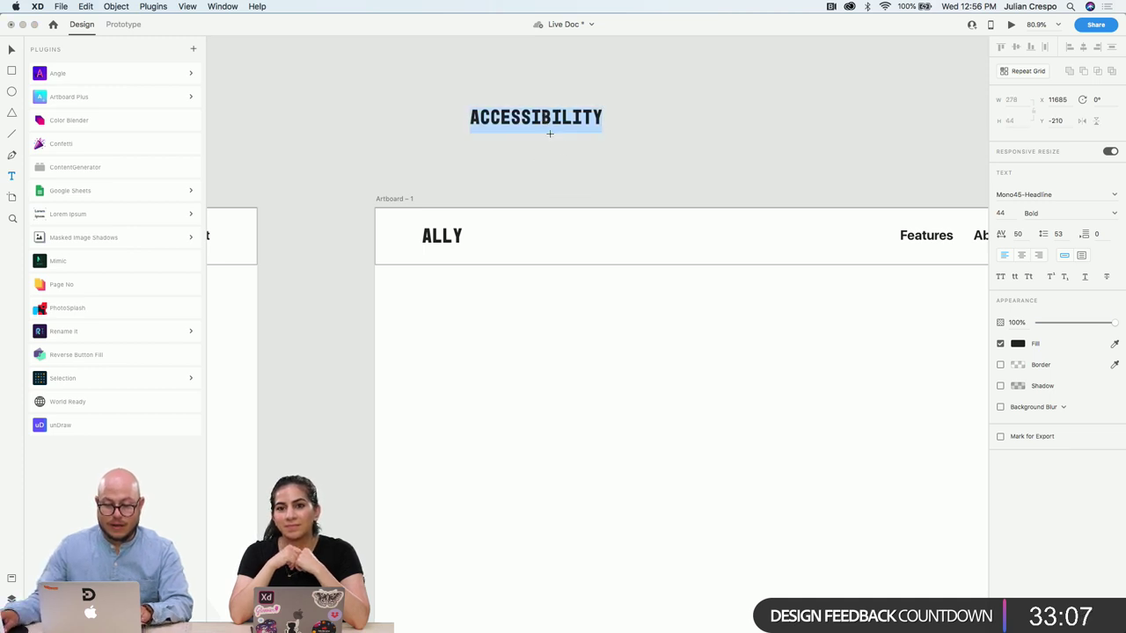
{"action": "type", "text": "V"}
{"action": "key", "text": "super+z"}
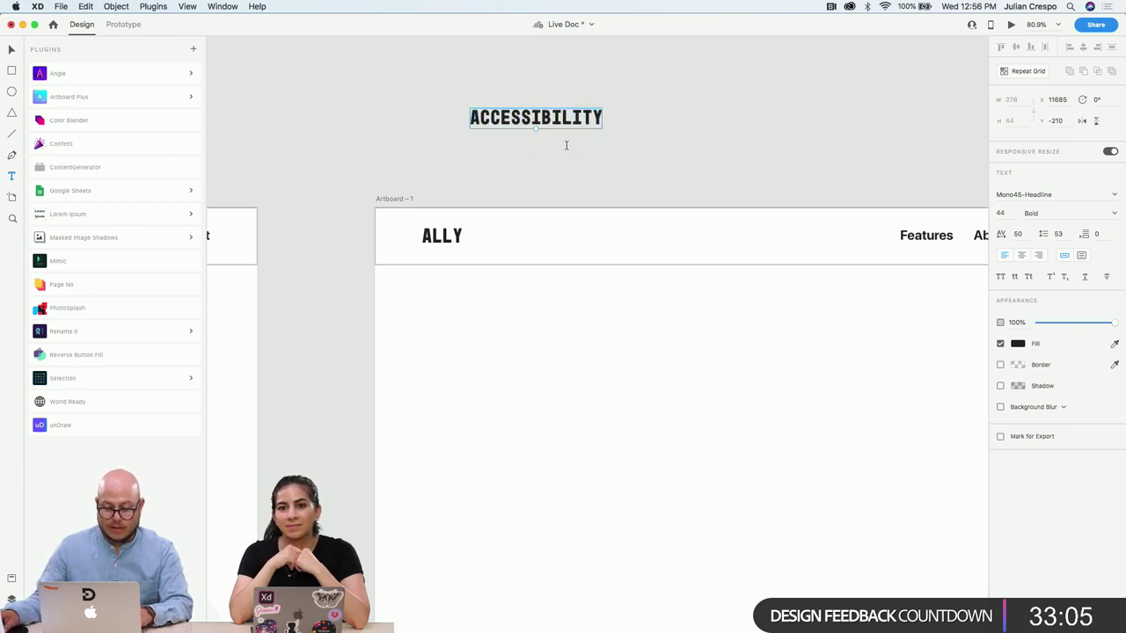
Move ACCESSIBILITY closer to the artboard and place a copy directly below it that reads A11Y
{"action": "left_click_drag", "start_coordinate": [537, 121], "coordinate": [595, 176]}
{"action": "type", "text": "11Y"}
{"action": "key", "text": "Escape"}
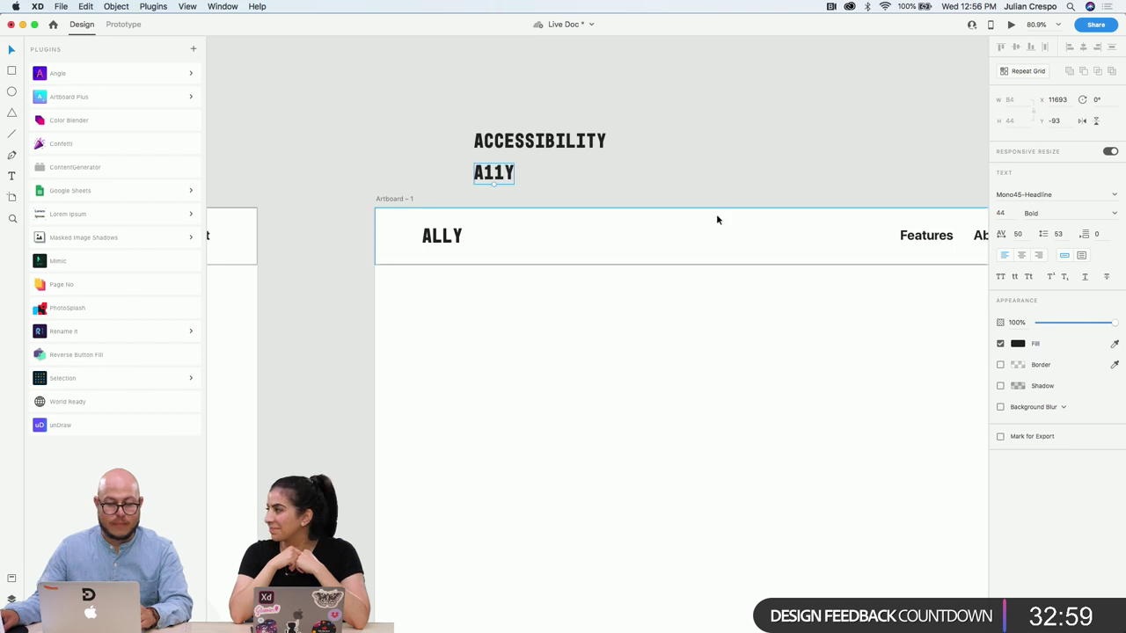
Highlight the letters between the A and the Y in ACCESSIBILITY, and select the A11Y text for comparison
{"action": "double_click", "coordinate": [485, 143]}
{"action": "left_click", "coordinate": [487, 144]}
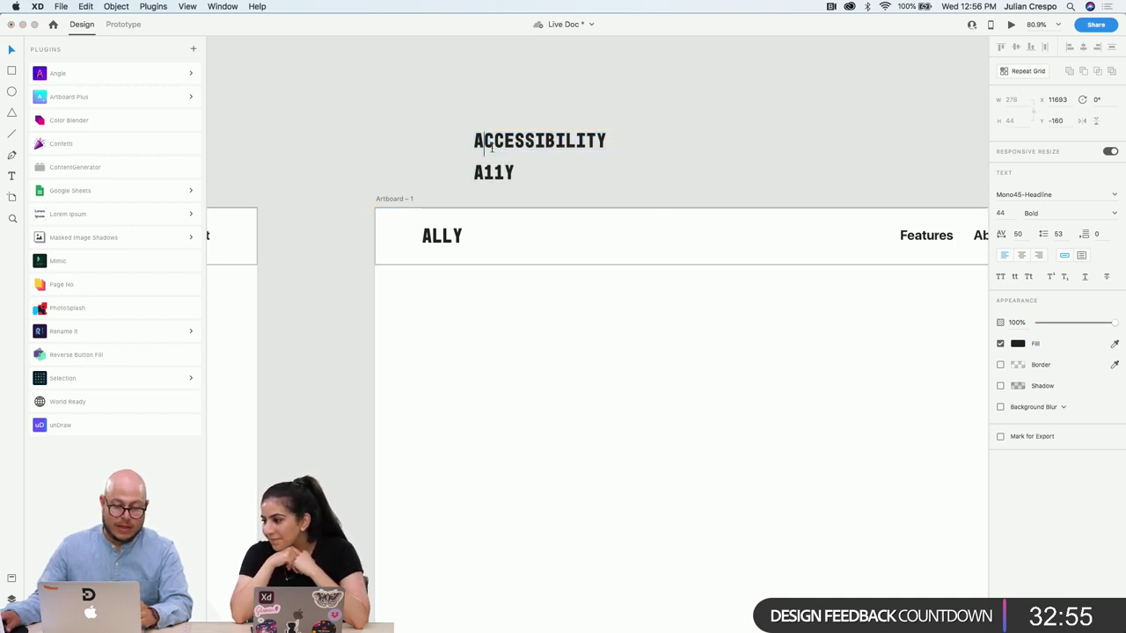
{"action": "left_click", "coordinate": [600, 141], "text": "shift"}
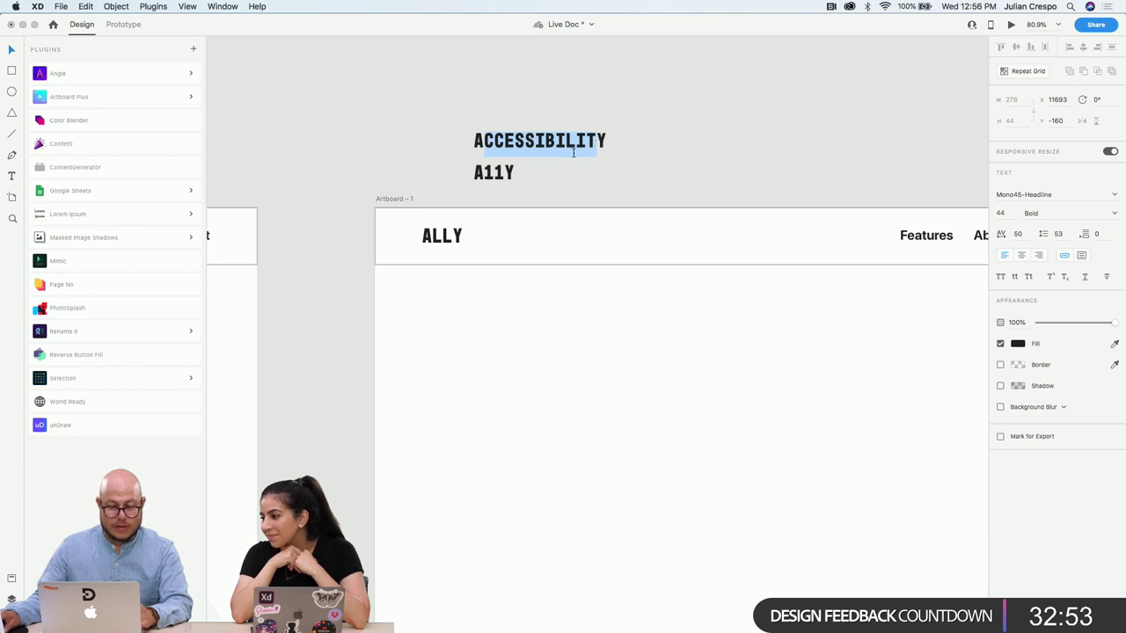
{"action": "key", "text": "Escape"}
{"action": "left_click", "coordinate": [503, 176]}
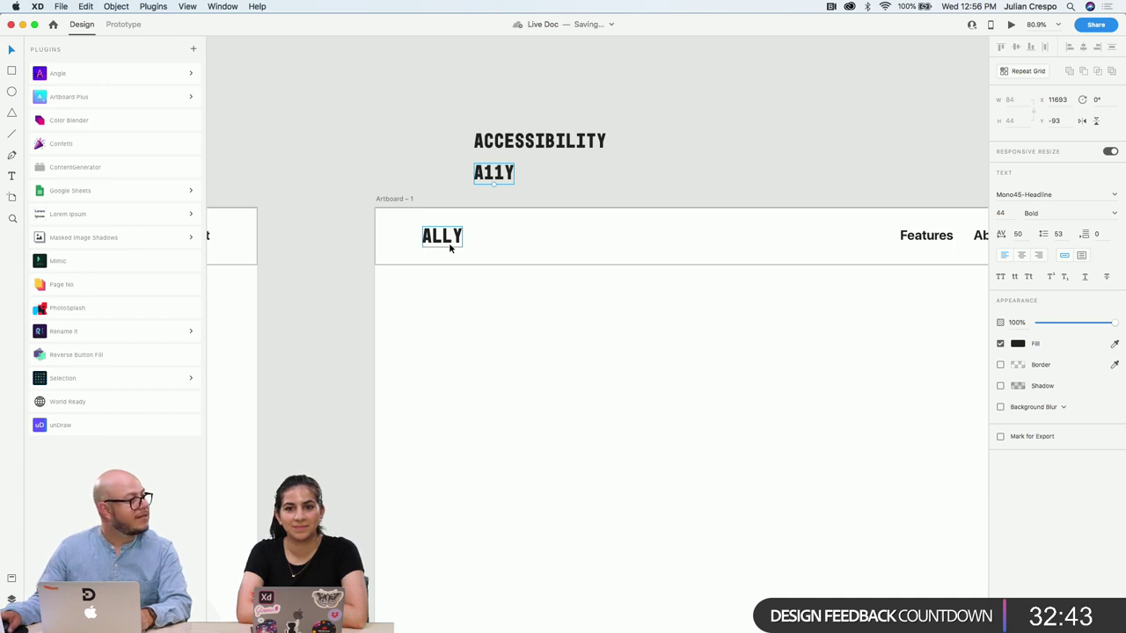
Convert the header's ALLY logo text to a path
{"action": "scroll", "coordinate": [493, 249], "scroll_direction": "up", "scroll_amount": 3}
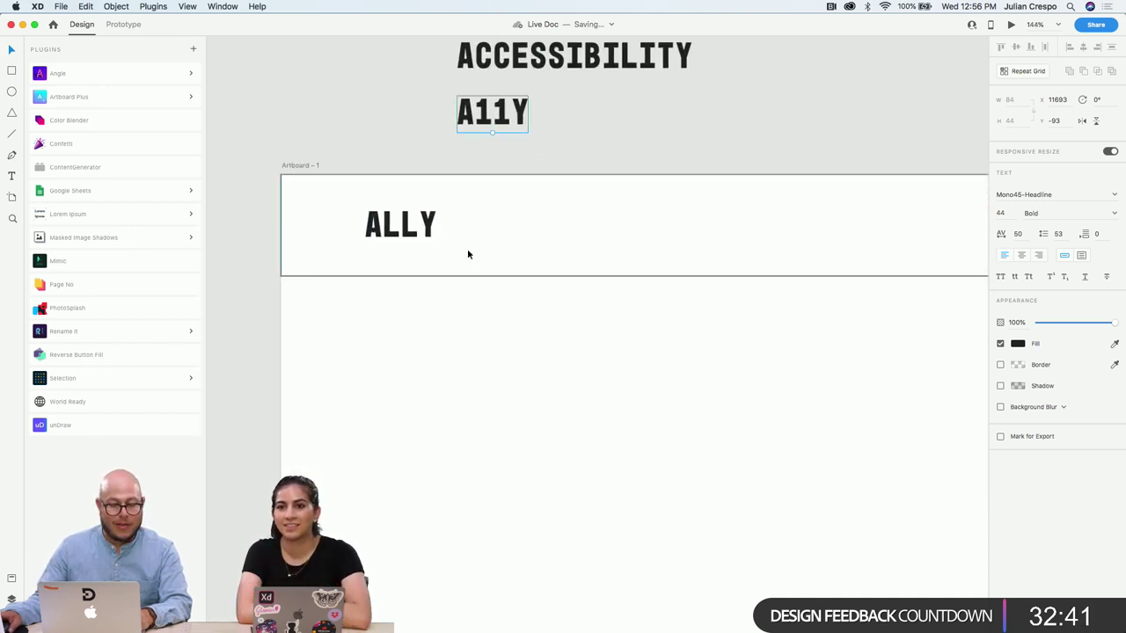
{"action": "left_click", "coordinate": [467, 254]}
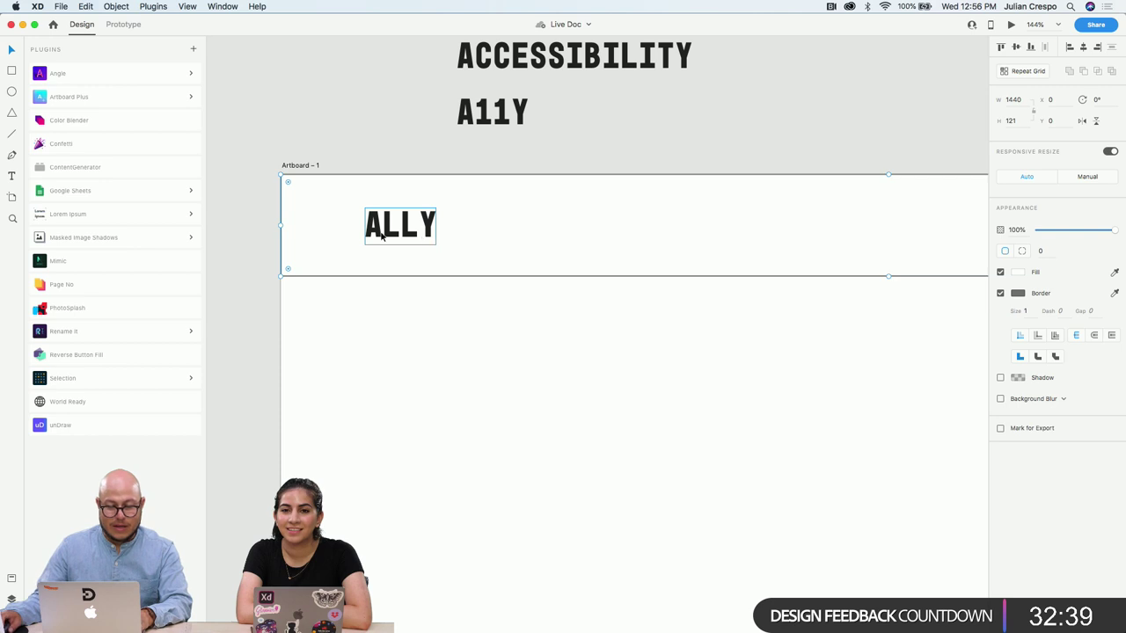
{"action": "scroll", "coordinate": [381, 234], "scroll_direction": "up", "scroll_amount": 5}
{"action": "left_click", "coordinate": [410, 237]}
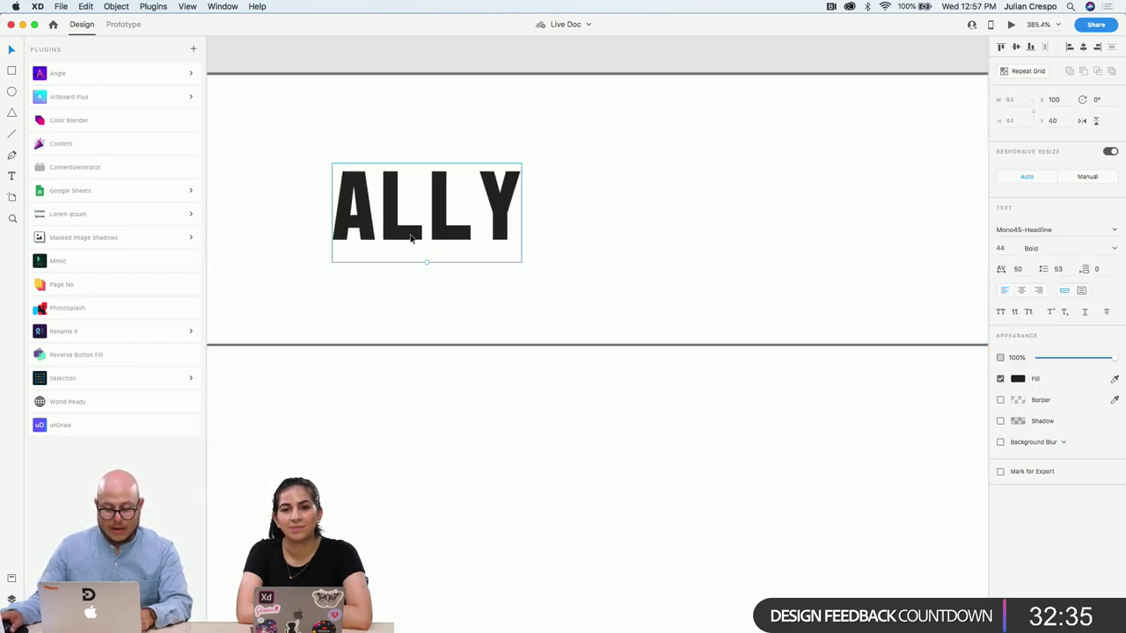
{"action": "left_click", "coordinate": [116, 6]}
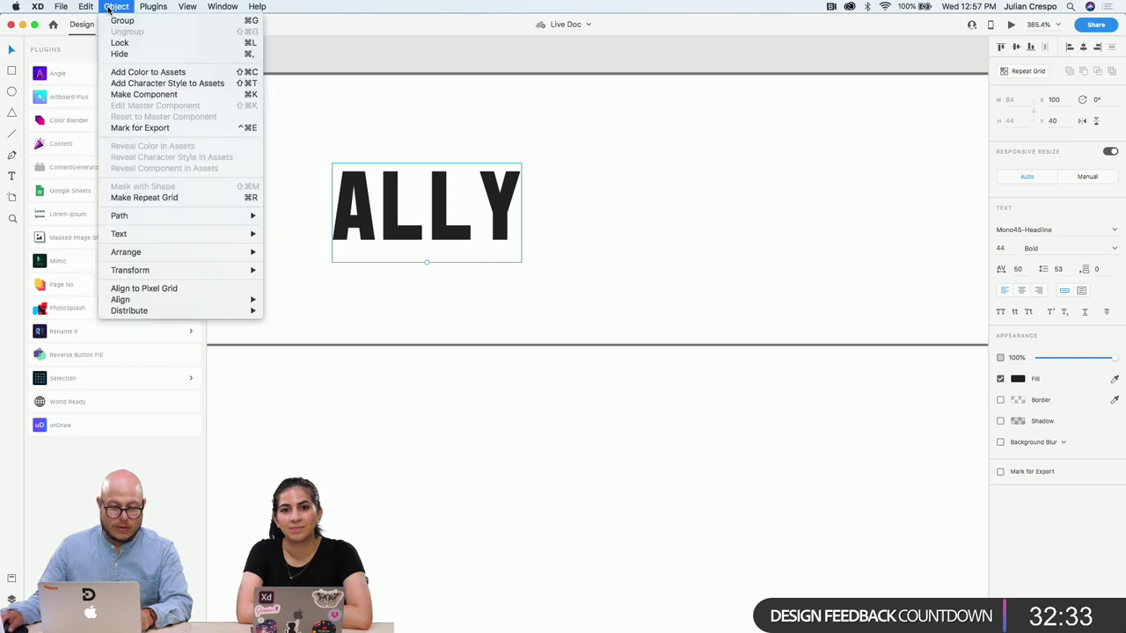
{"action": "mouse_move", "coordinate": [144, 235]}
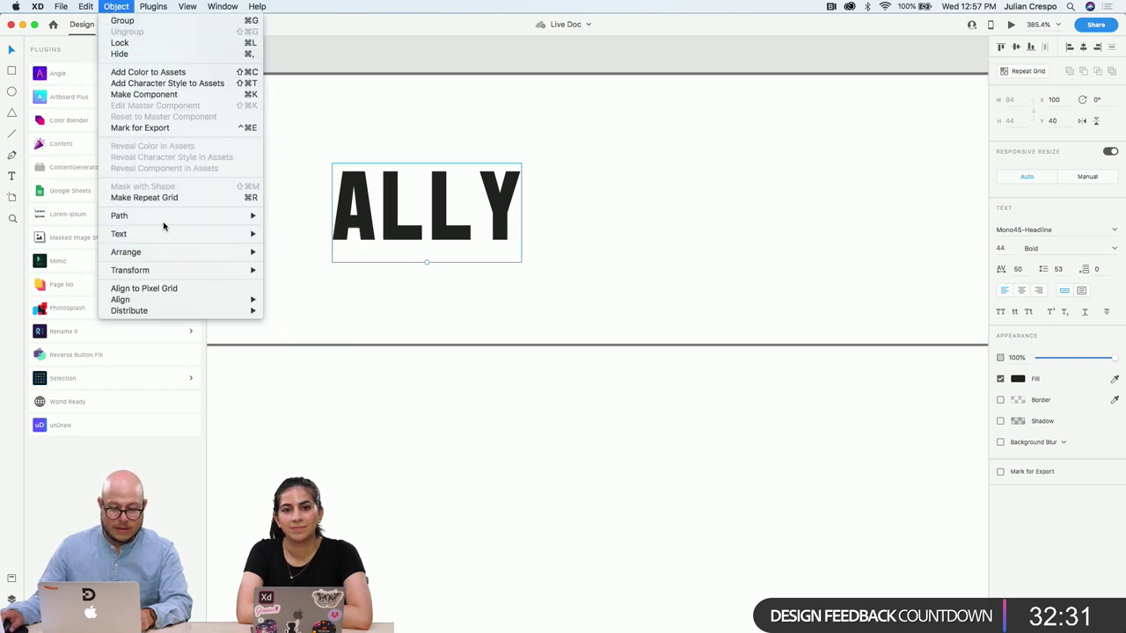
{"action": "mouse_move", "coordinate": [233, 218]}
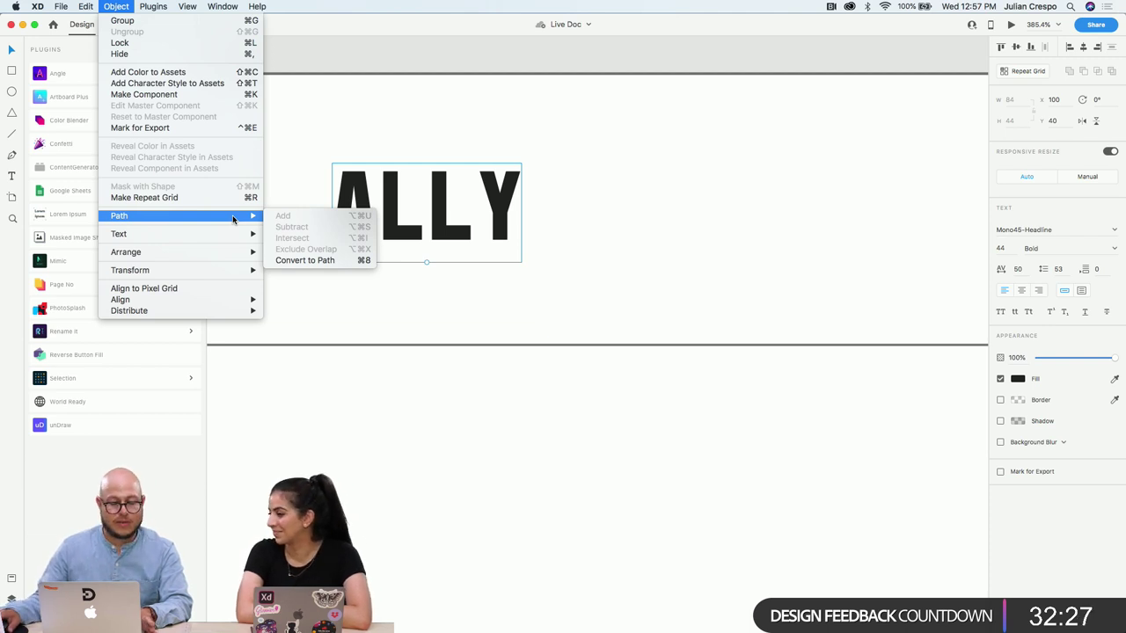
{"action": "left_click", "coordinate": [298, 261]}
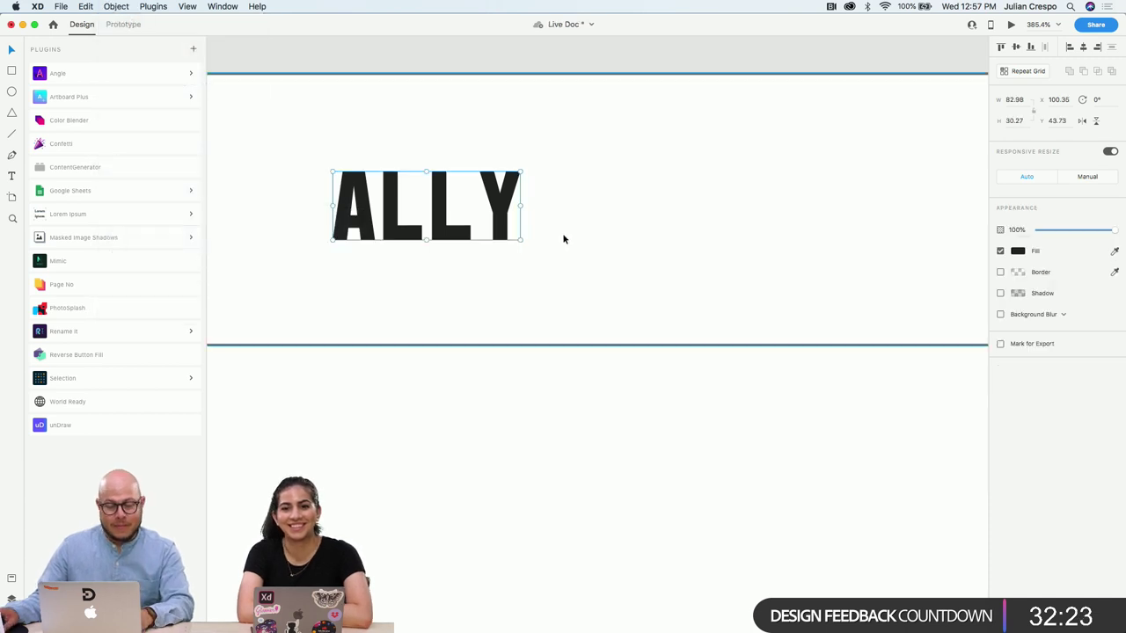
Edit the logo path's anchor points to collapse the first L's foot into its stem, leaving a straight vertical bar
{"action": "scroll", "coordinate": [442, 276], "scroll_direction": "up", "scroll_amount": 5}
{"action": "double_click", "coordinate": [441, 247]}
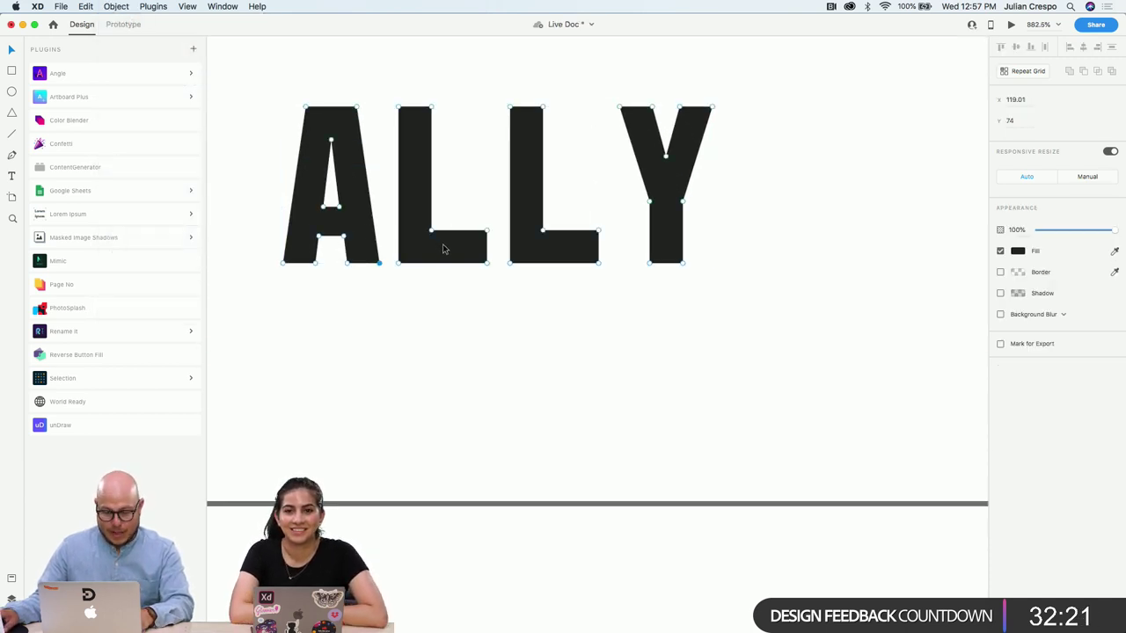
{"action": "left_click", "coordinate": [487, 232]}
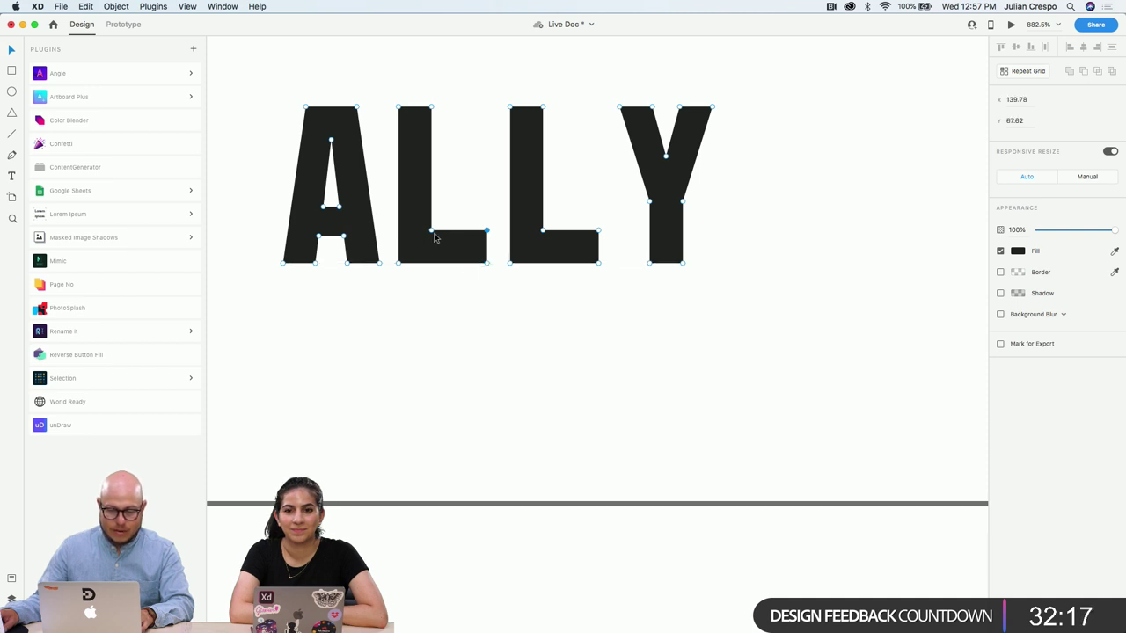
{"action": "scroll", "coordinate": [462, 251], "scroll_direction": "up", "scroll_amount": 5}
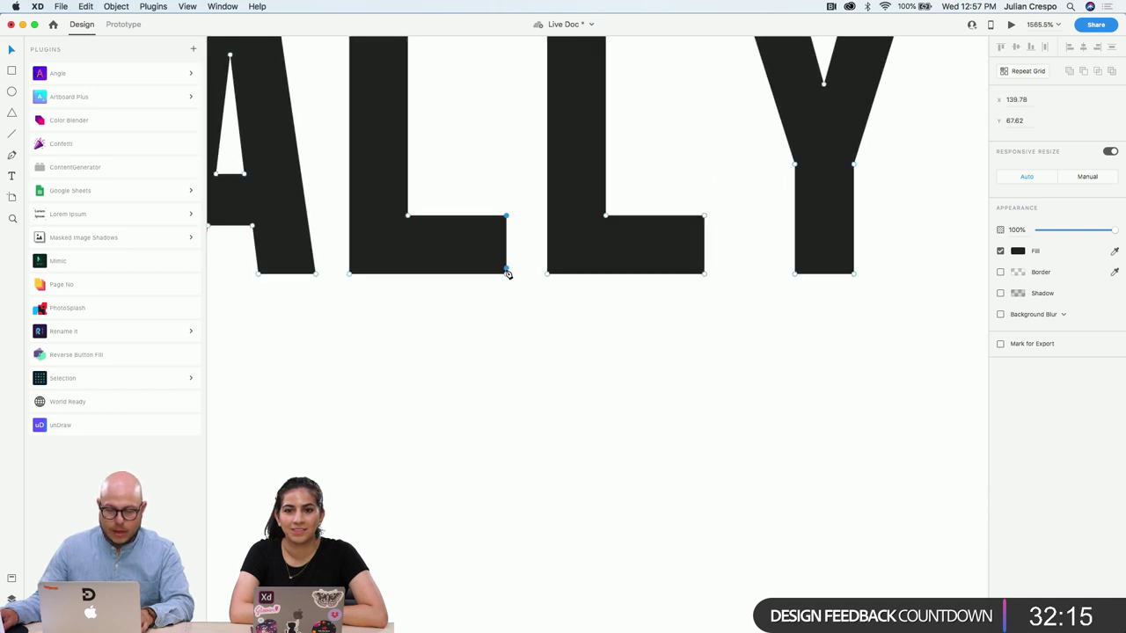
{"action": "left_click", "coordinate": [506, 274], "text": "shift"}
{"action": "left_click_drag", "start_coordinate": [507, 276], "coordinate": [407, 275]}
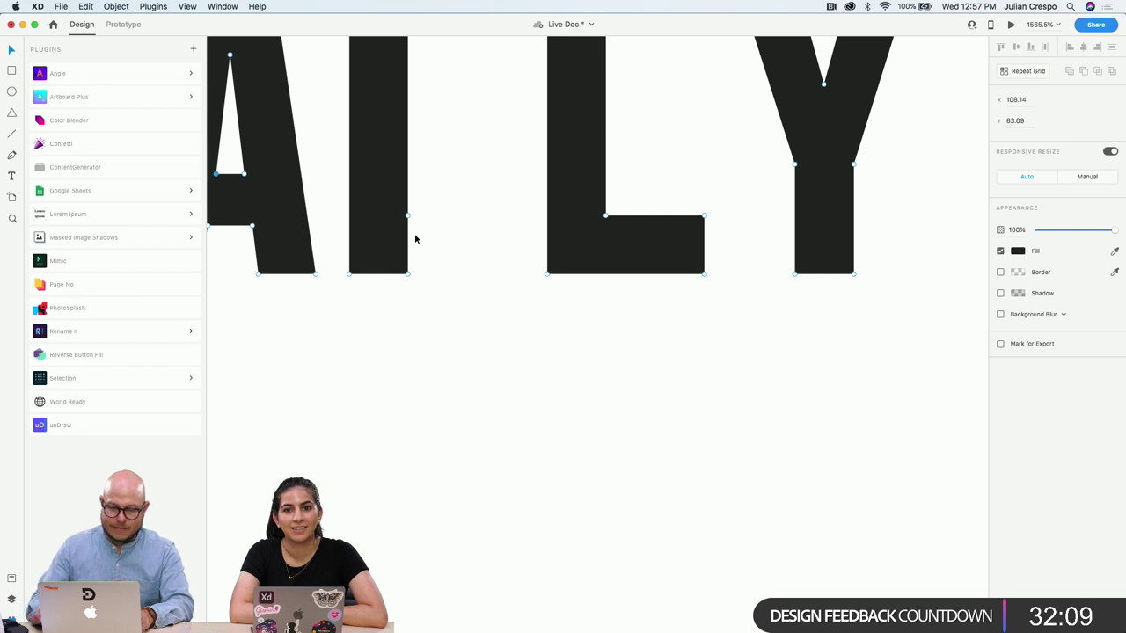
{"action": "left_click", "coordinate": [408, 220]}
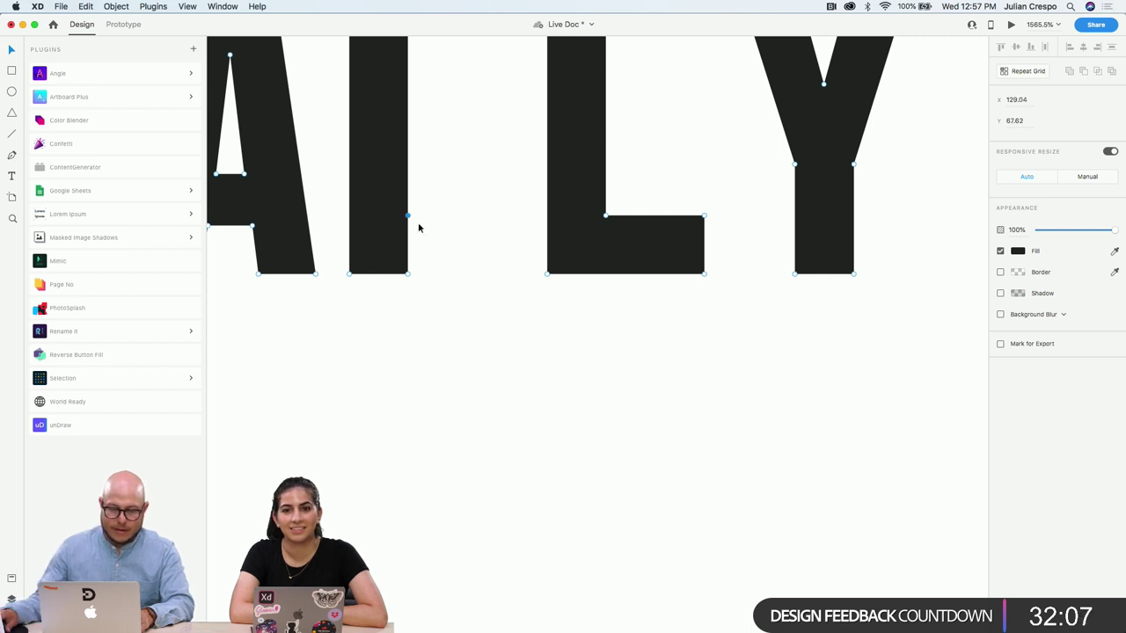
Collapse the second L's foot into its stem so that letter also becomes a straight vertical bar
{"action": "left_click", "coordinate": [606, 217]}
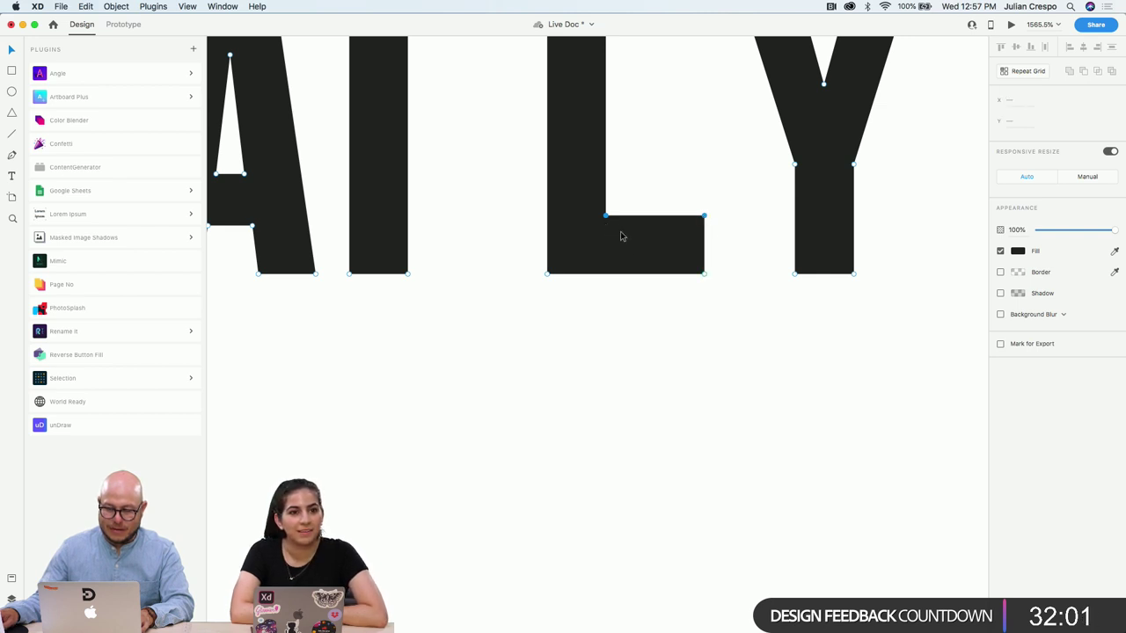
{"action": "key", "text": "Escape"}
{"action": "double_click", "coordinate": [669, 229]}
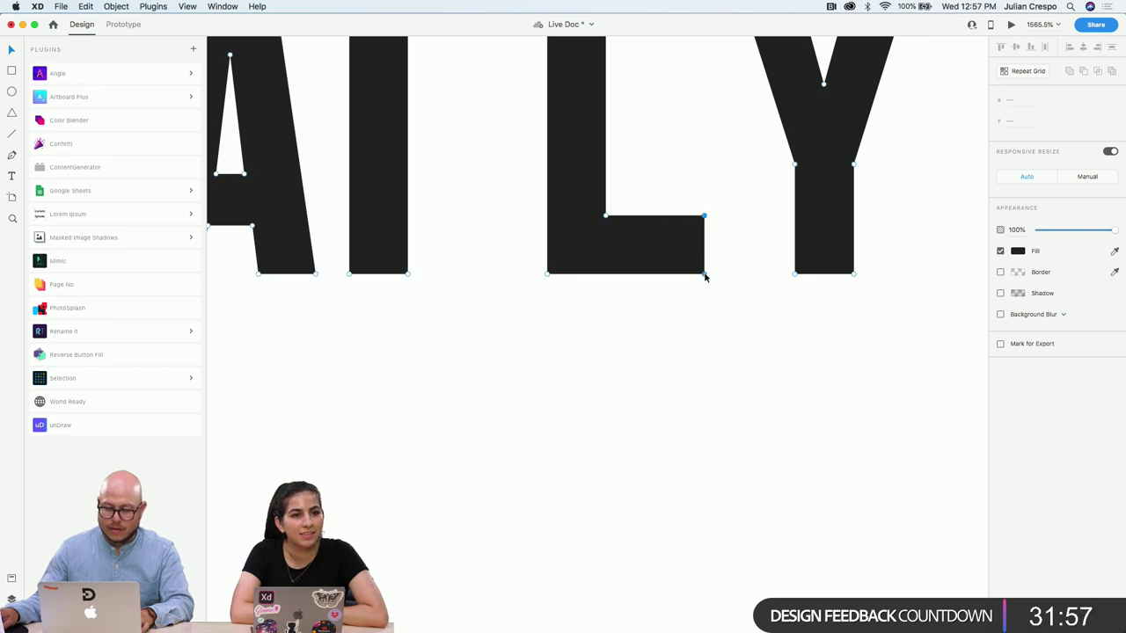
{"action": "left_click_drag", "start_coordinate": [705, 276], "coordinate": [606, 276]}
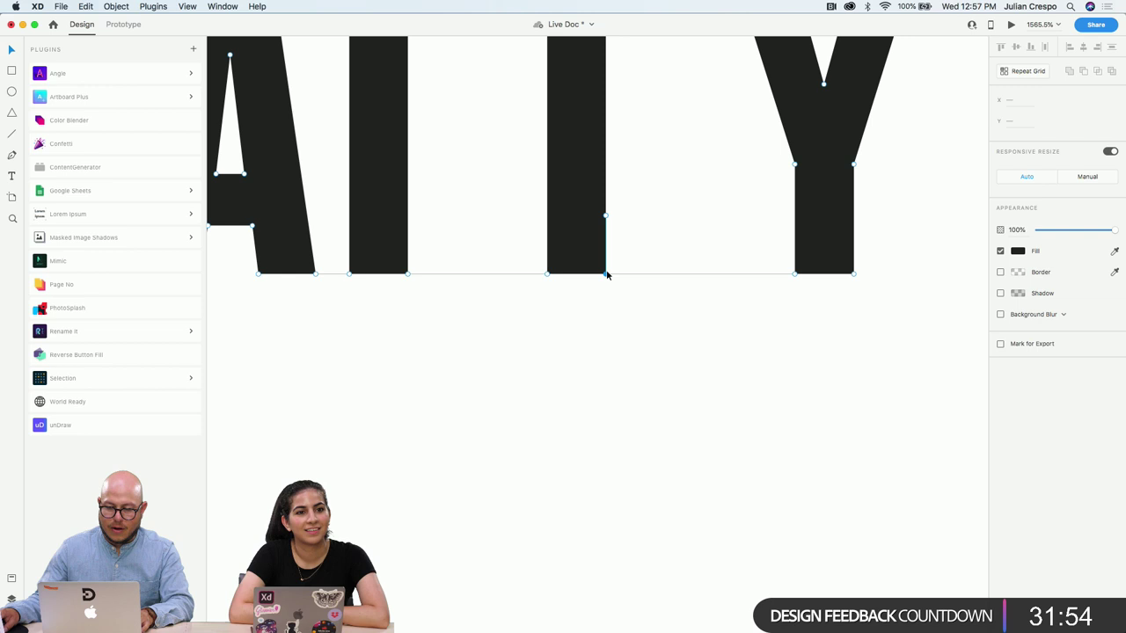
{"action": "left_click", "coordinate": [605, 222]}
{"action": "double_click", "coordinate": [596, 225]}
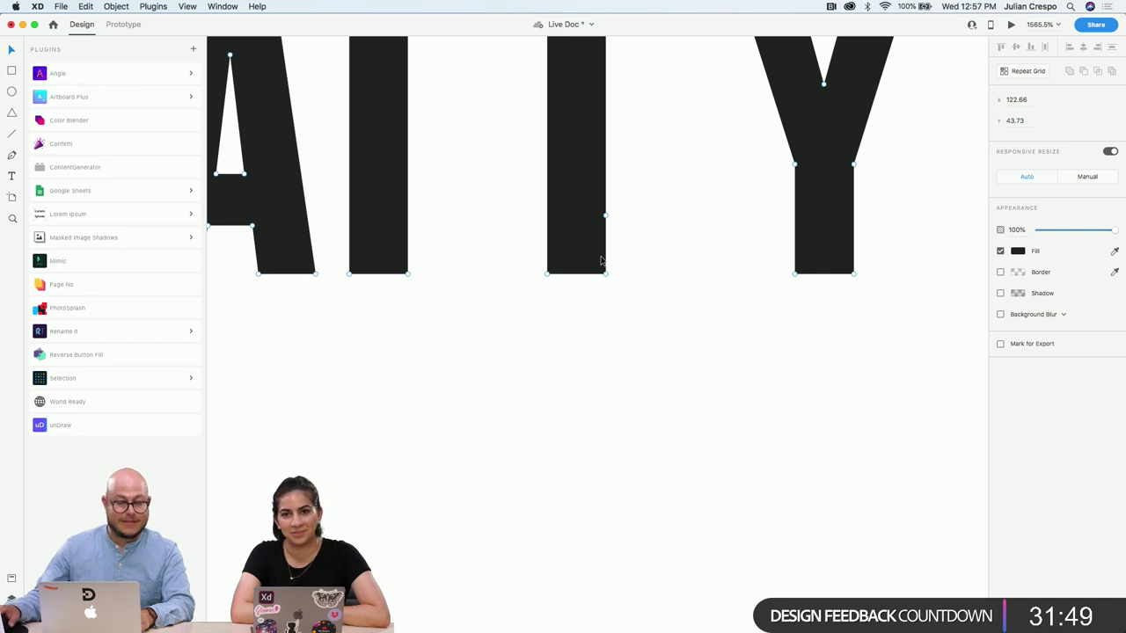
Delete the leftover anchor point on the right edge of the logo's second vertical bar and leave path editing
{"action": "left_click", "coordinate": [605, 216]}
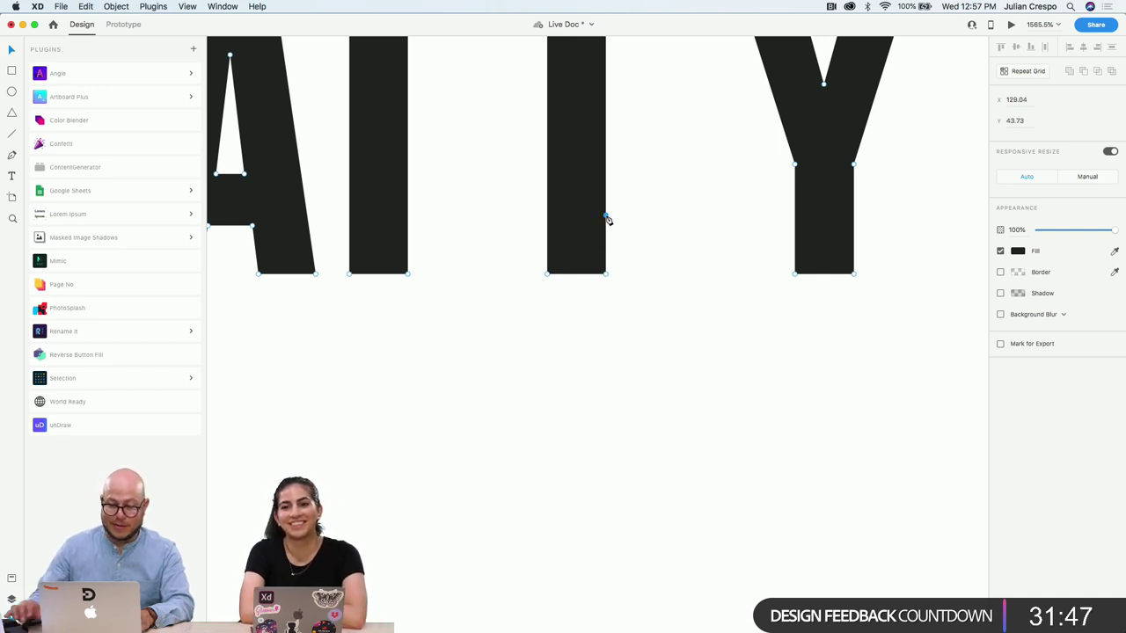
{"action": "key", "text": "Escape"}
{"action": "scroll", "coordinate": [593, 254], "scroll_direction": "down", "scroll_amount": 3}
{"action": "scroll", "coordinate": [594, 218], "scroll_direction": "down", "scroll_amount": 1}
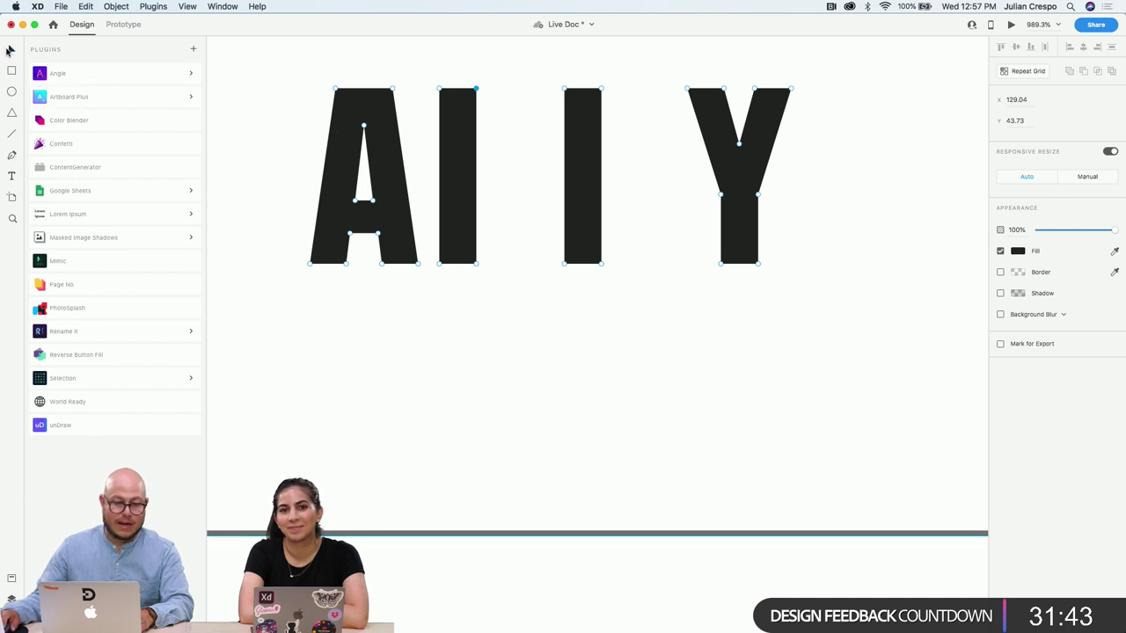
{"action": "left_click", "coordinate": [10, 51]}
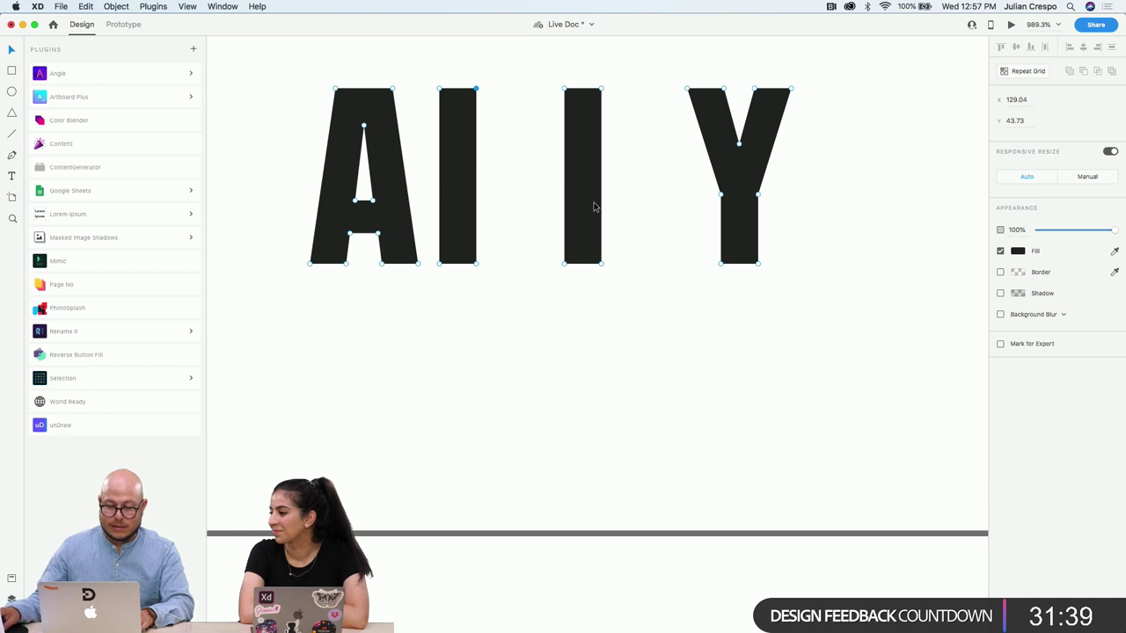
{"action": "key", "text": "Escape"}
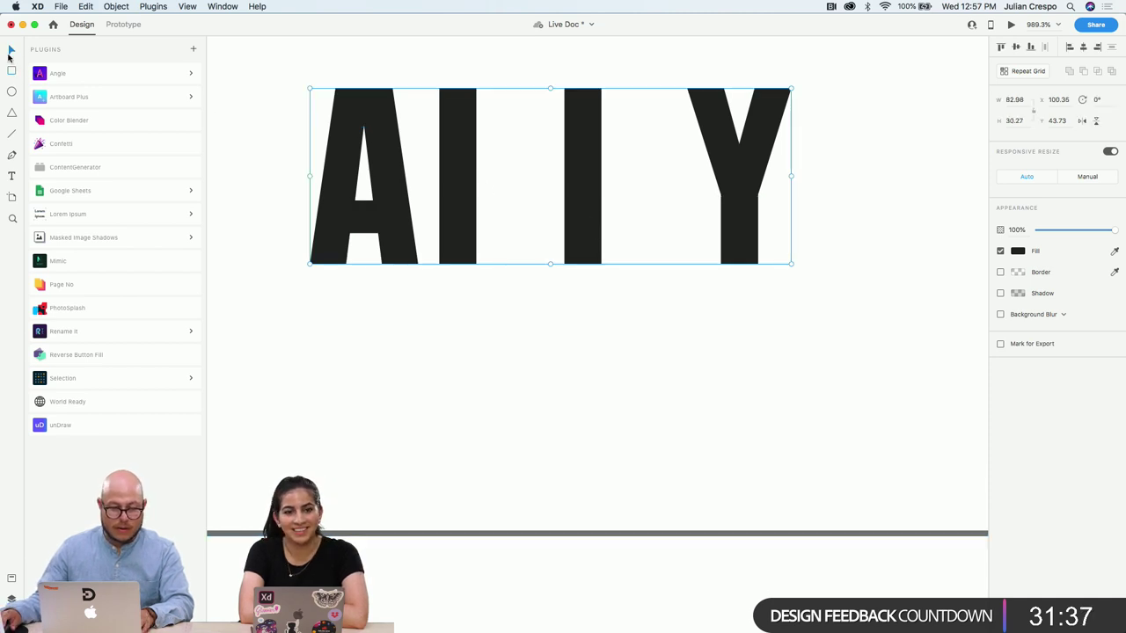
Shift the anchor points of the logo's second bar and the Y together toward the first bar, leaving a narrow gap between the bars
{"action": "double_click", "coordinate": [578, 192]}
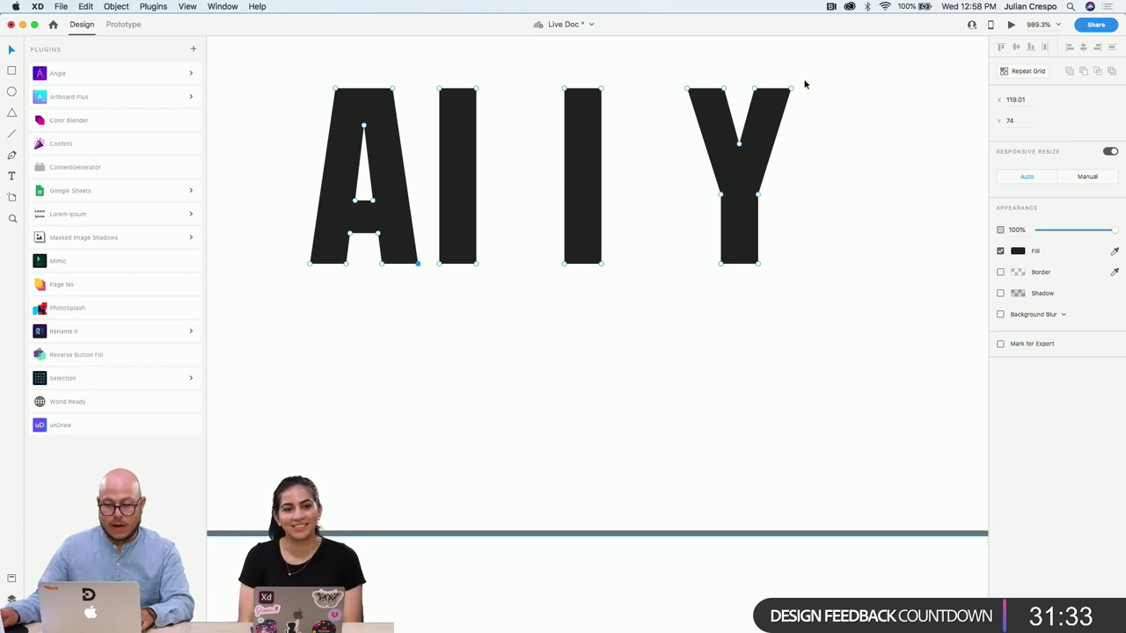
{"action": "left_click_drag", "start_coordinate": [807, 74], "coordinate": [554, 313]}
{"action": "key", "text": "shift+Left"}
{"action": "key", "text": "shift+Left"}
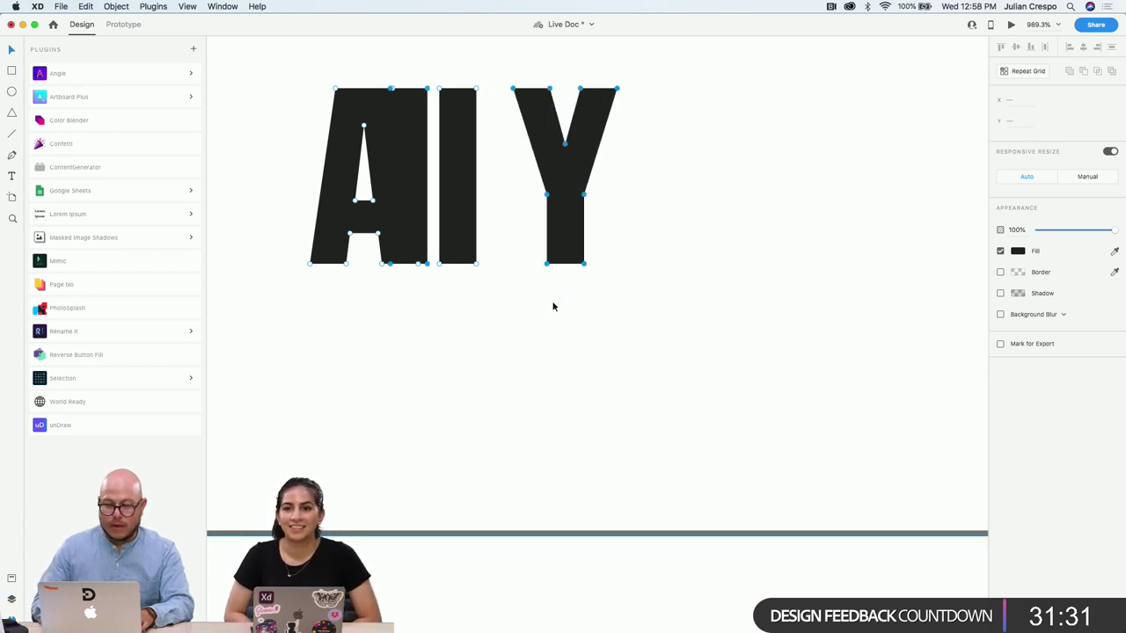
{"action": "key", "text": "shift+Right"}
{"action": "key", "text": "Right"}
{"action": "key", "text": "Right"}
{"action": "key", "text": "Right"}
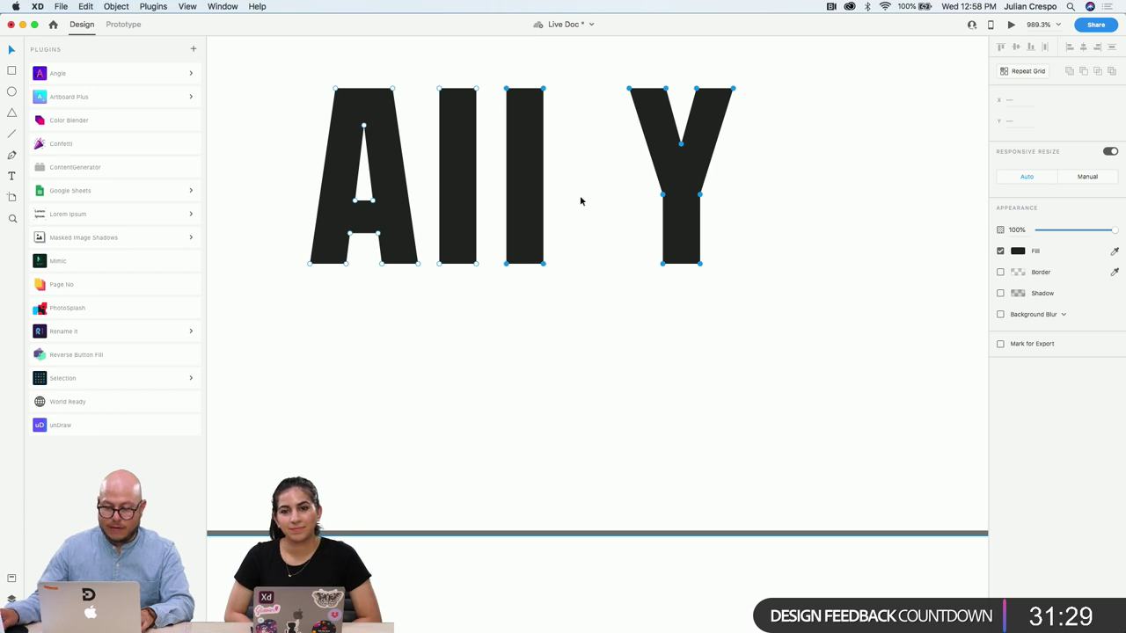
{"action": "key", "text": "Escape"}
Shift only the Y's anchor points toward the second bar to even out the logo's letter spacing
{"action": "double_click", "coordinate": [688, 174]}
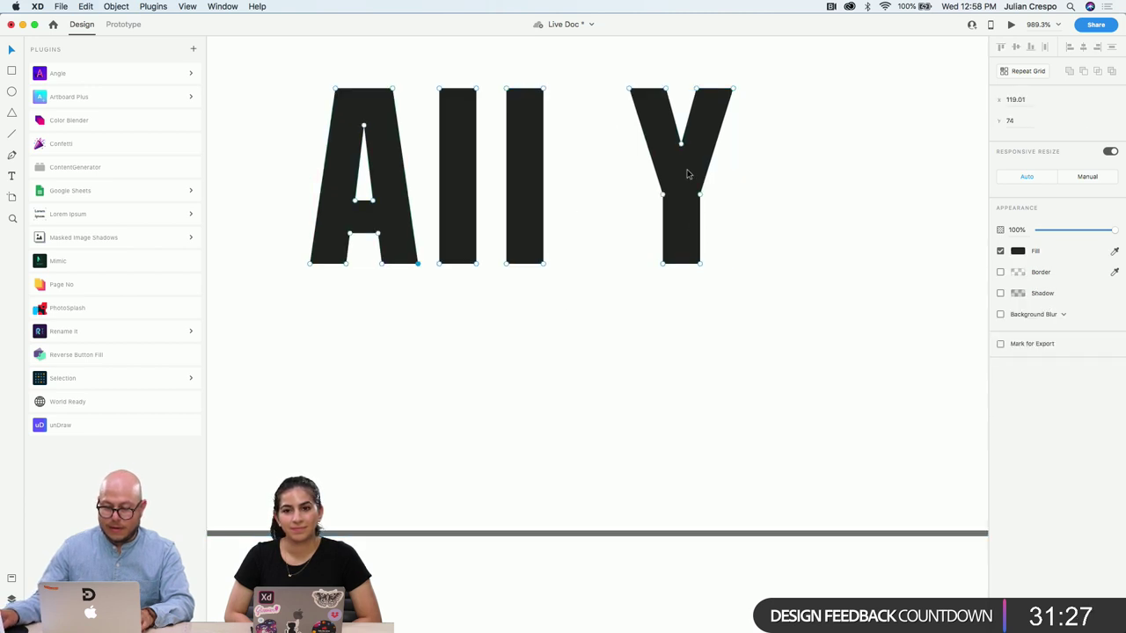
{"action": "left_click_drag", "start_coordinate": [626, 81], "coordinate": [778, 278]}
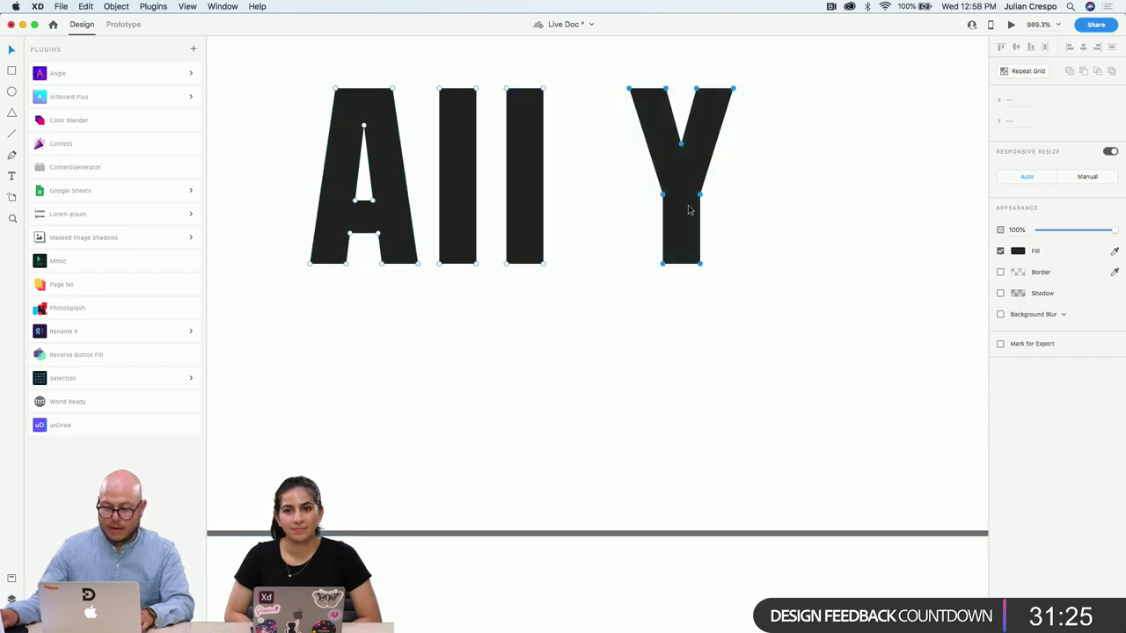
{"action": "key", "text": "Left"}
{"action": "key", "text": "Left"}
{"action": "key", "text": "Left"}
{"action": "key", "text": "Left"}
{"action": "key", "text": "Left"}
{"action": "key", "text": "Left"}
{"action": "key", "text": "Left"}
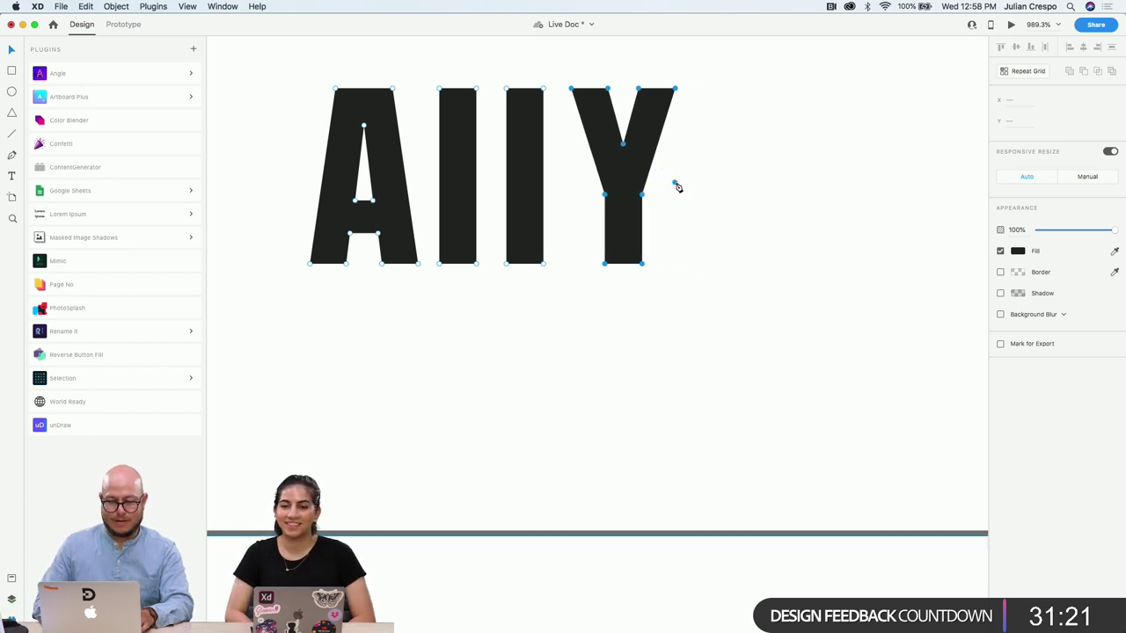
{"action": "left_click", "coordinate": [763, 352]}
Scale the logo up to about 128 by 61.52 and move it to about X 88.35, Y 33.73 in the header
{"action": "scroll", "coordinate": [764, 353], "scroll_direction": "down", "scroll_amount": 5}
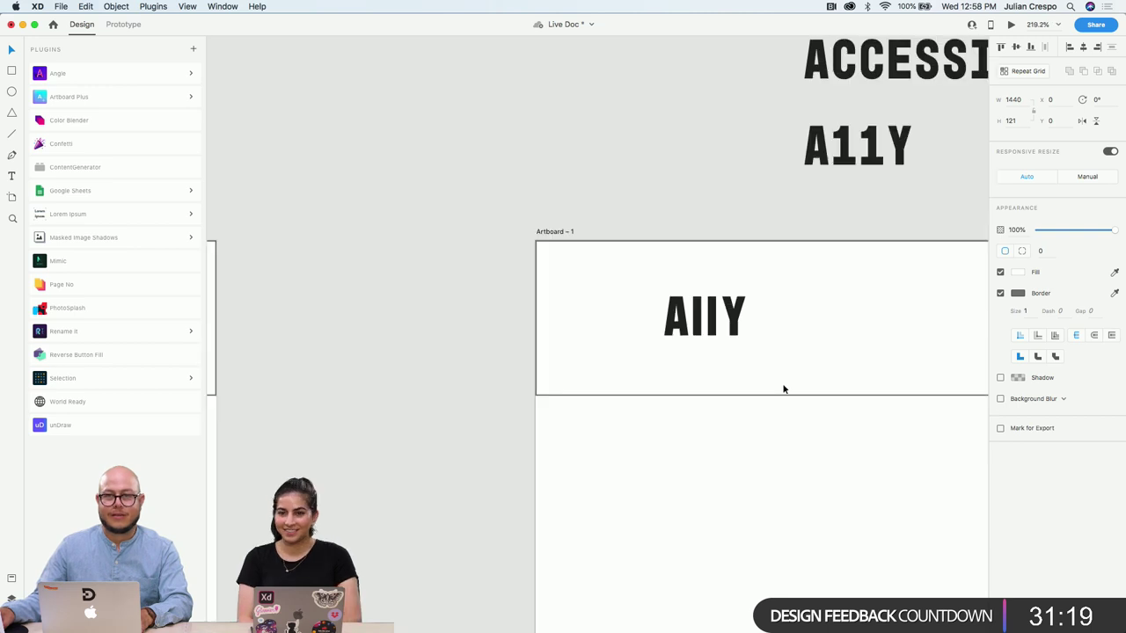
{"action": "scroll", "coordinate": [784, 389], "scroll_direction": "right", "scroll_amount": 5}
{"action": "scroll", "coordinate": [578, 326], "scroll_direction": "down", "scroll_amount": 5}
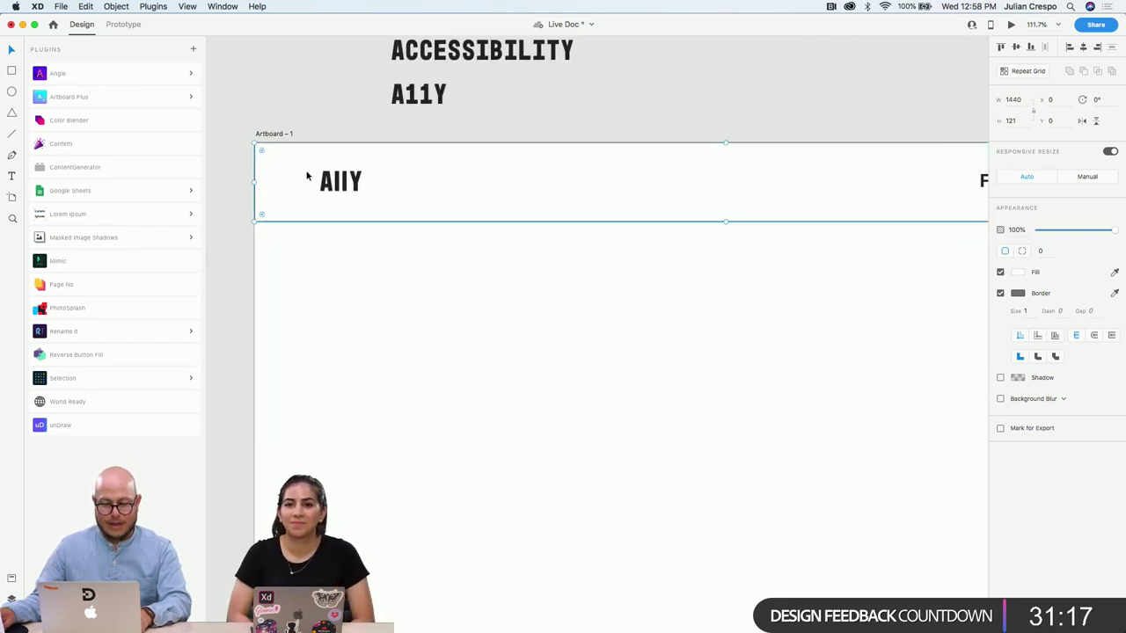
{"action": "left_click", "coordinate": [332, 181]}
{"action": "left_click_drag", "start_coordinate": [362, 192], "coordinate": [403, 227]}
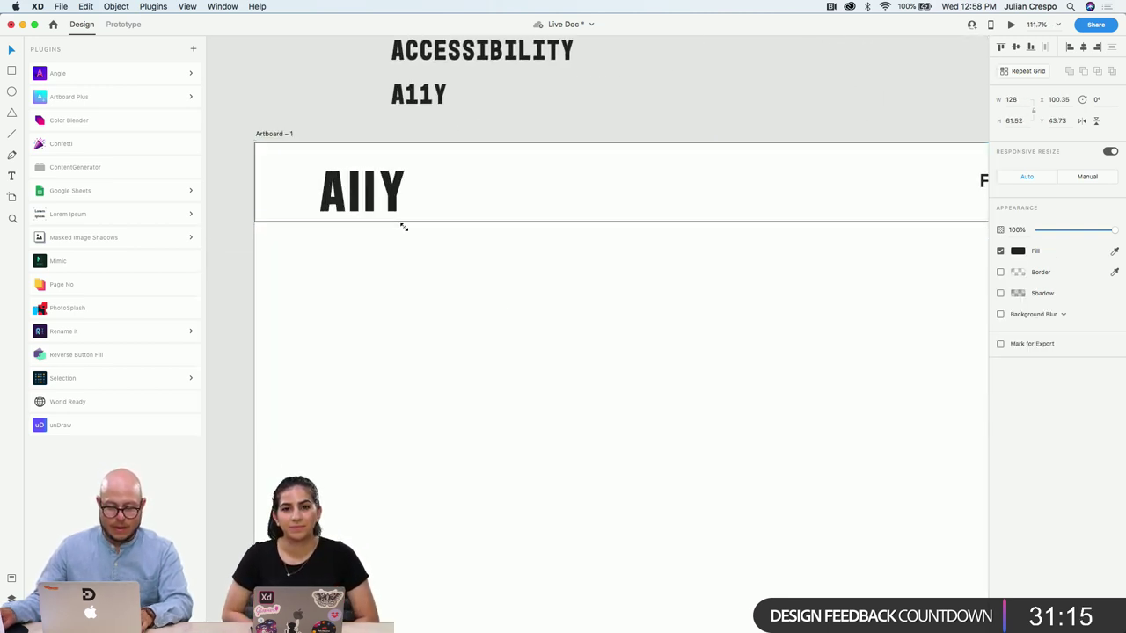
{"action": "scroll", "coordinate": [359, 204], "scroll_direction": "up", "scroll_amount": 5}
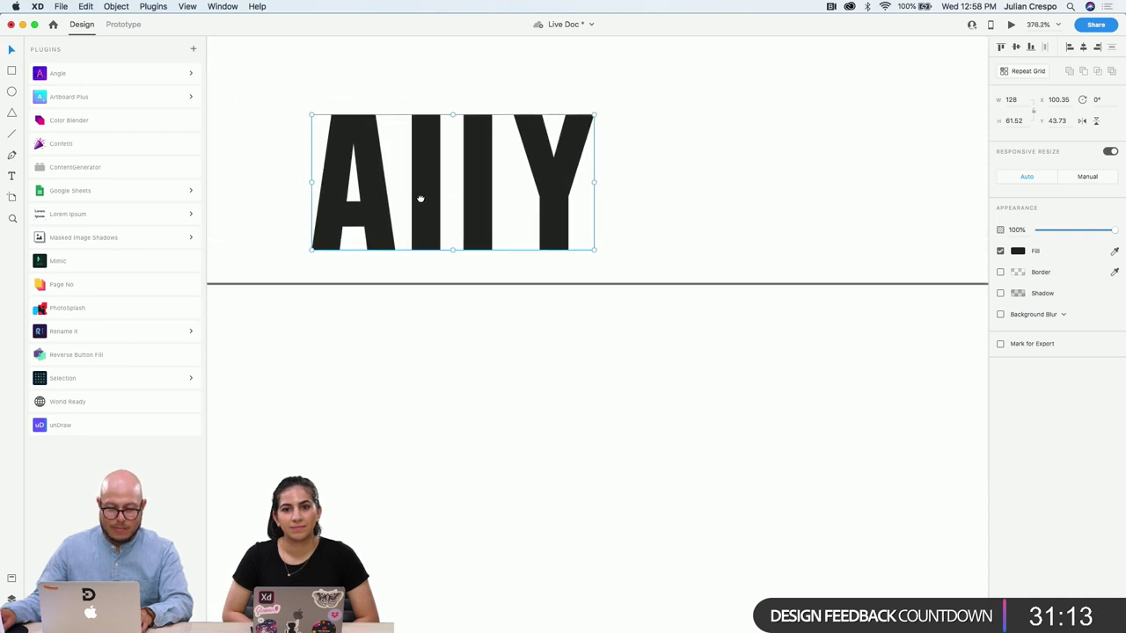
{"action": "scroll", "coordinate": [423, 205], "scroll_direction": "down", "scroll_amount": 3}
{"action": "left_click_drag", "start_coordinate": [423, 205], "coordinate": [407, 193]}
{"action": "scroll", "coordinate": [407, 193], "scroll_direction": "down", "scroll_amount": 6}
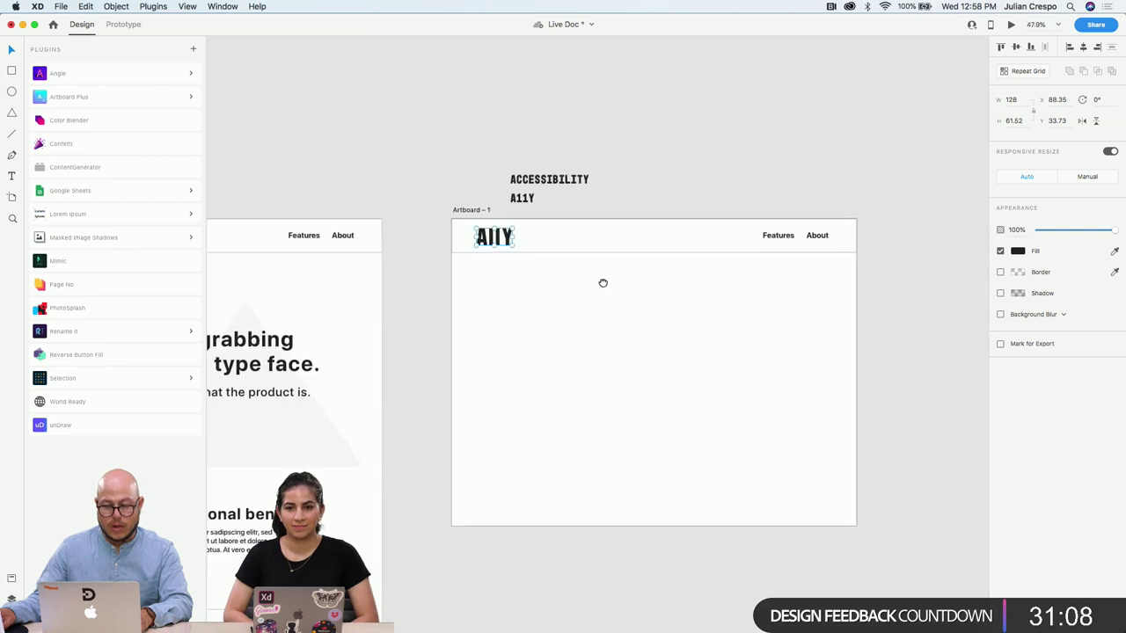
{"action": "scroll", "coordinate": [430, 240], "scroll_direction": "up", "scroll_amount": 4}
{"action": "left_click", "coordinate": [607, 276]}
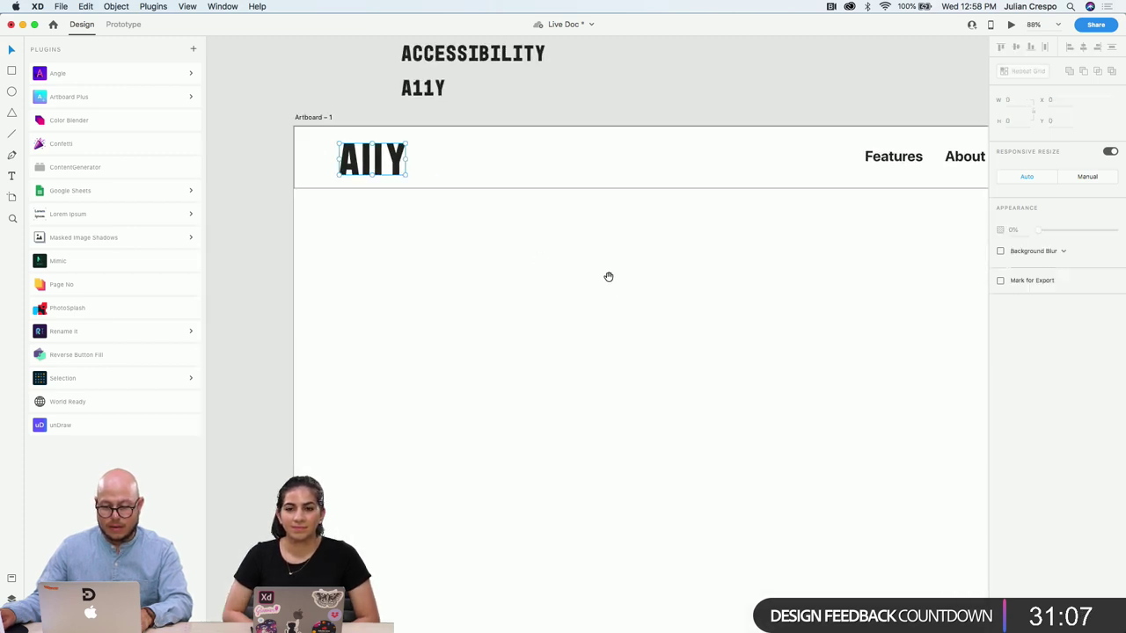
Select the header's Features link and open its font family for editing
{"action": "scroll", "coordinate": [684, 279], "scroll_direction": "right", "scroll_amount": 5}
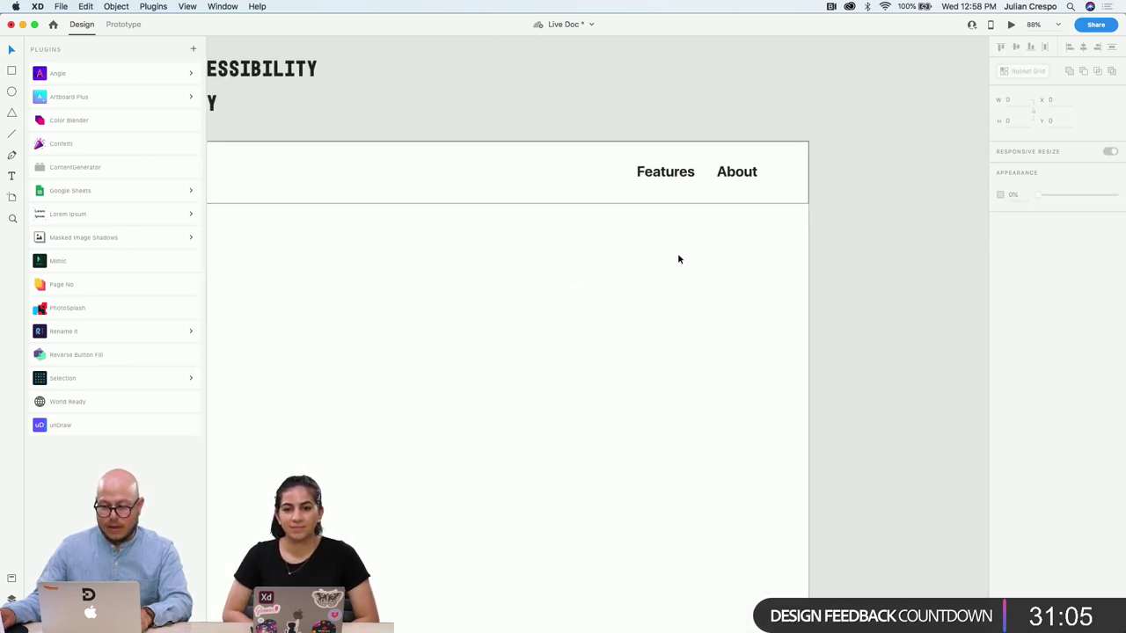
{"action": "left_click", "coordinate": [678, 175]}
{"action": "scroll", "coordinate": [495, 256], "scroll_direction": "down", "scroll_amount": 2}
{"action": "scroll", "coordinate": [419, 254], "scroll_direction": "up", "scroll_amount": 1}
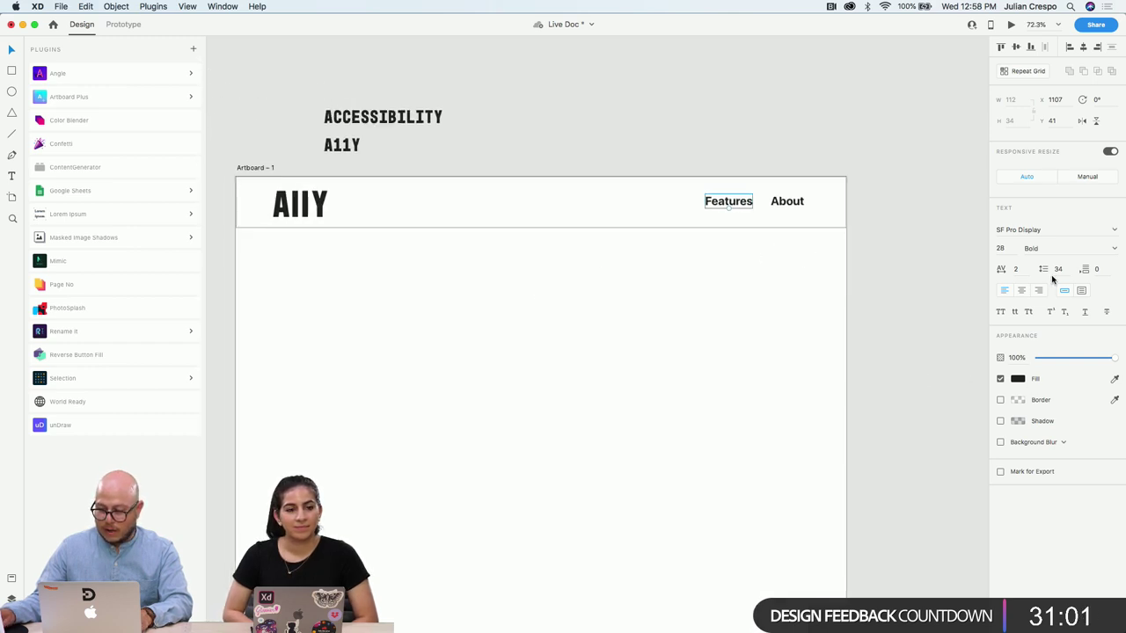
{"action": "left_click", "coordinate": [1046, 230]}
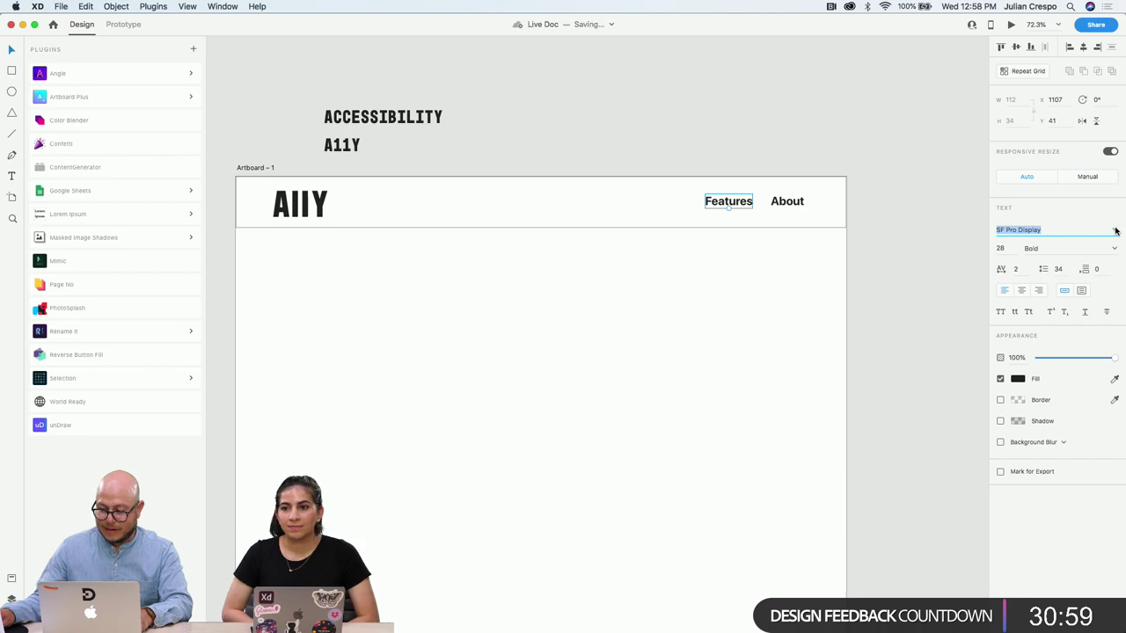
Switch to Safari and browse the monospaced families on Adobe Fonts for a navigation typeface, then return to XD
{"action": "key", "text": "ctrl+Right"}
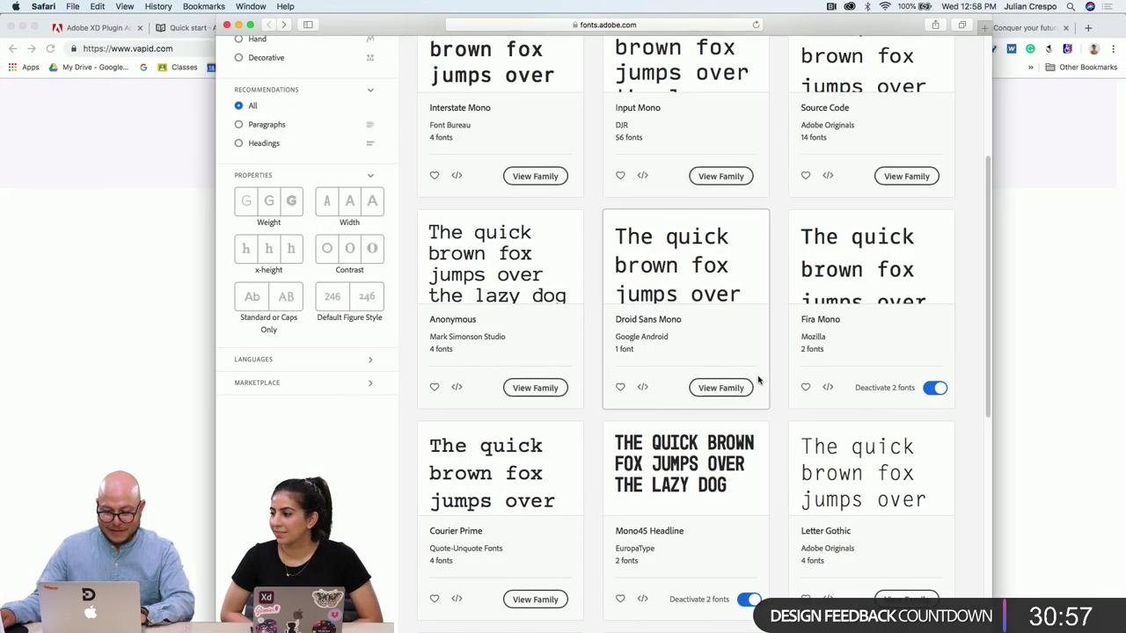
{"action": "scroll", "coordinate": [655, 525], "scroll_direction": "down", "scroll_amount": 6}
{"action": "left_click", "coordinate": [688, 433]}
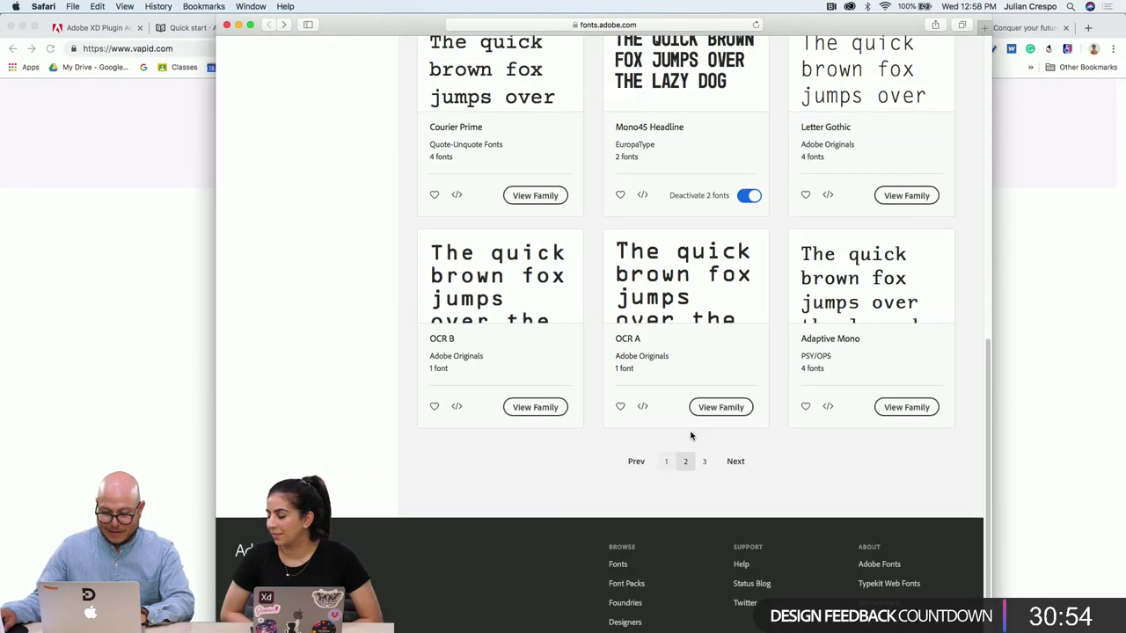
{"action": "scroll", "coordinate": [673, 502], "scroll_direction": "down", "scroll_amount": 5}
{"action": "scroll", "coordinate": [668, 506], "scroll_direction": "down", "scroll_amount": 3}
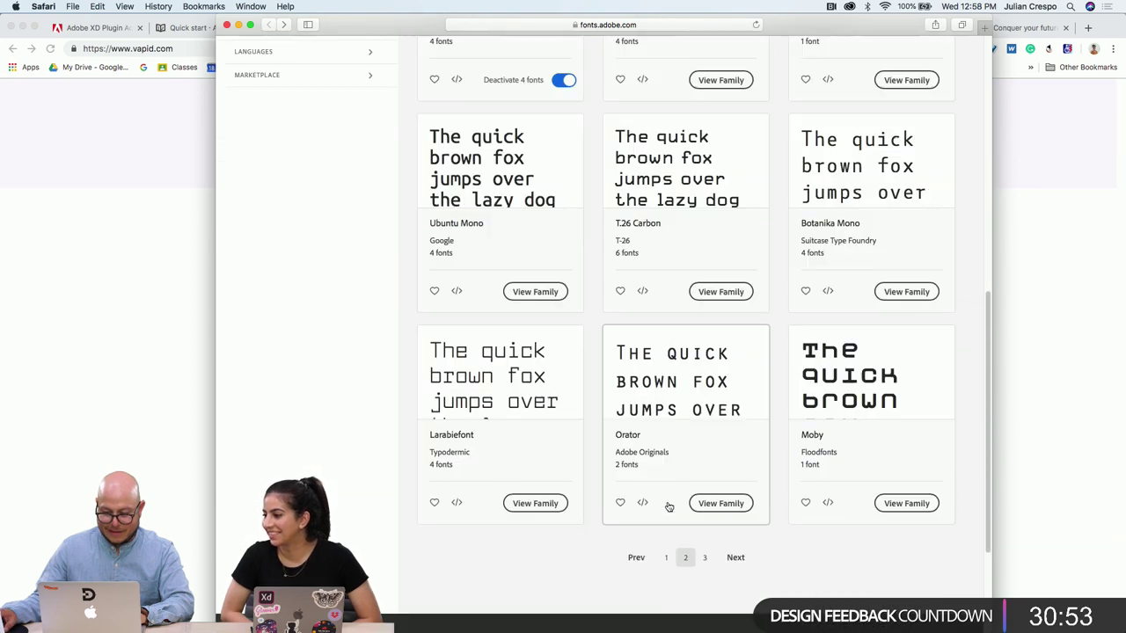
{"action": "scroll", "coordinate": [659, 478], "scroll_direction": "up", "scroll_amount": 4}
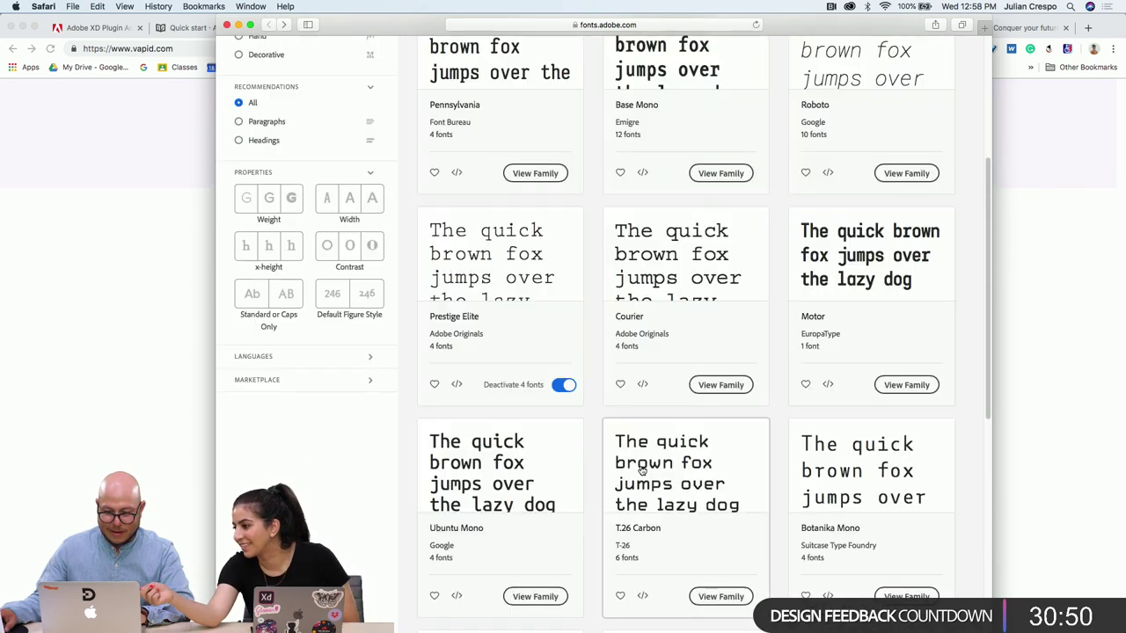
{"action": "key", "text": "super+Tab"}
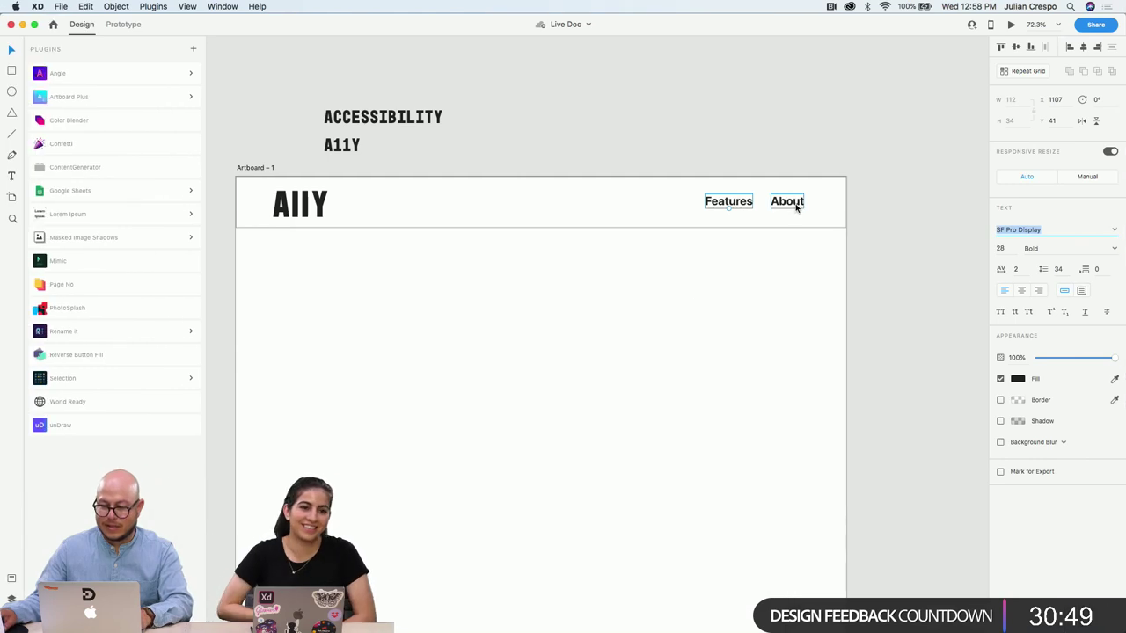
Set the font of both the Features and About links to Prestige Elite Std
{"action": "left_click", "coordinate": [743, 203], "text": "shift"}
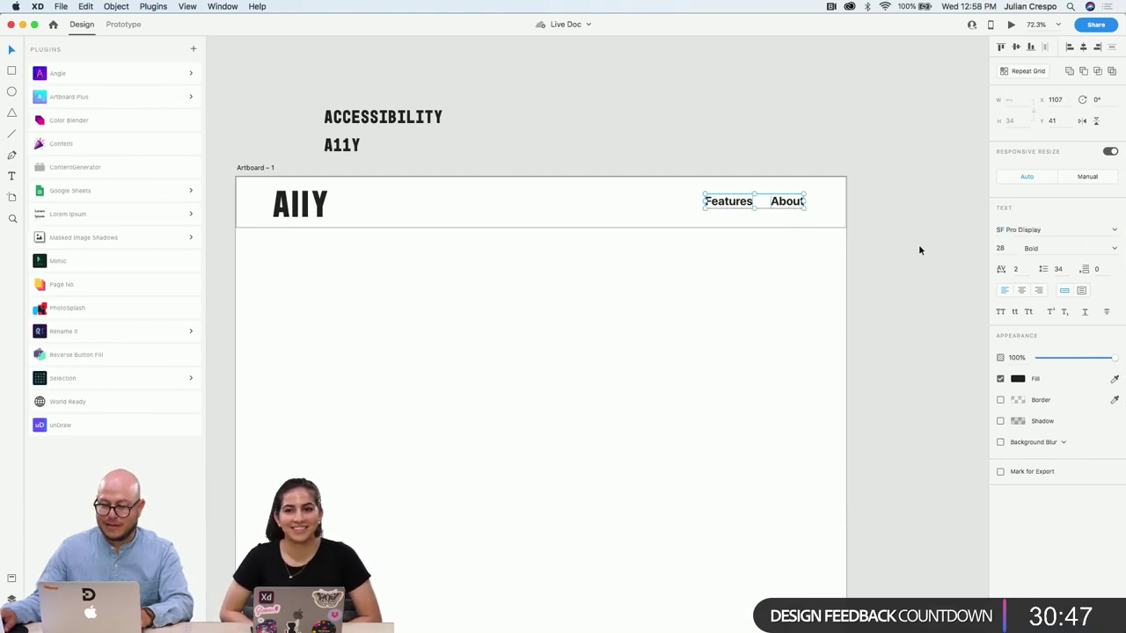
{"action": "left_click", "coordinate": [1038, 228]}
{"action": "type", "text": "Prestige Elite Std"}
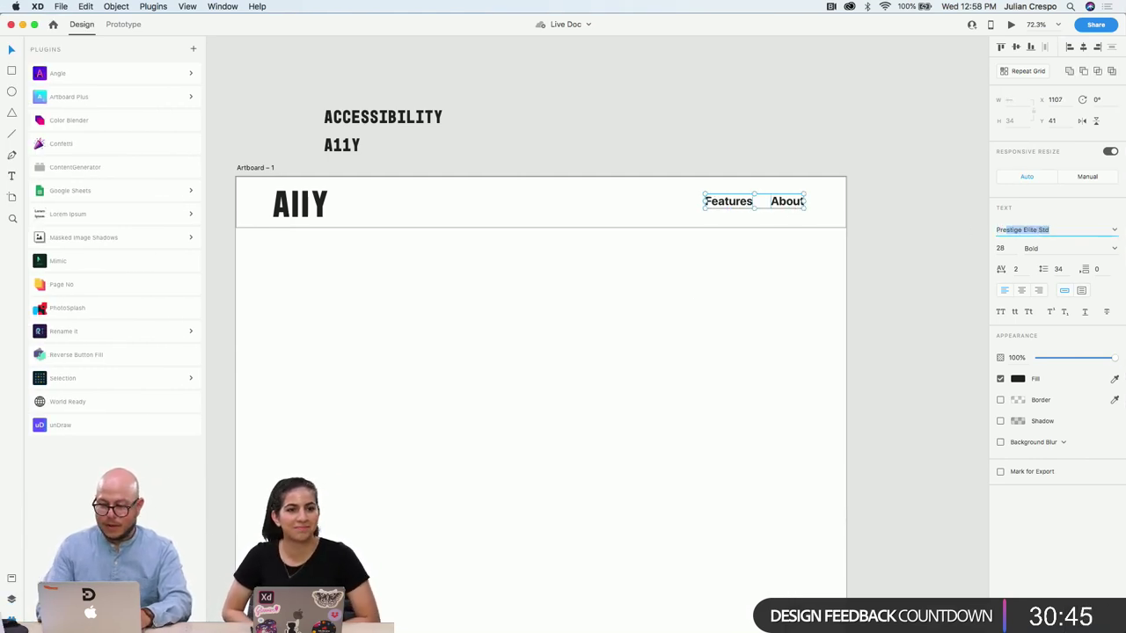
{"action": "key", "text": "Return"}
{"action": "left_click", "coordinate": [753, 326]}
Move the Features link away from About to X 1085, keeping it on the same line
{"action": "left_click", "coordinate": [740, 204]}
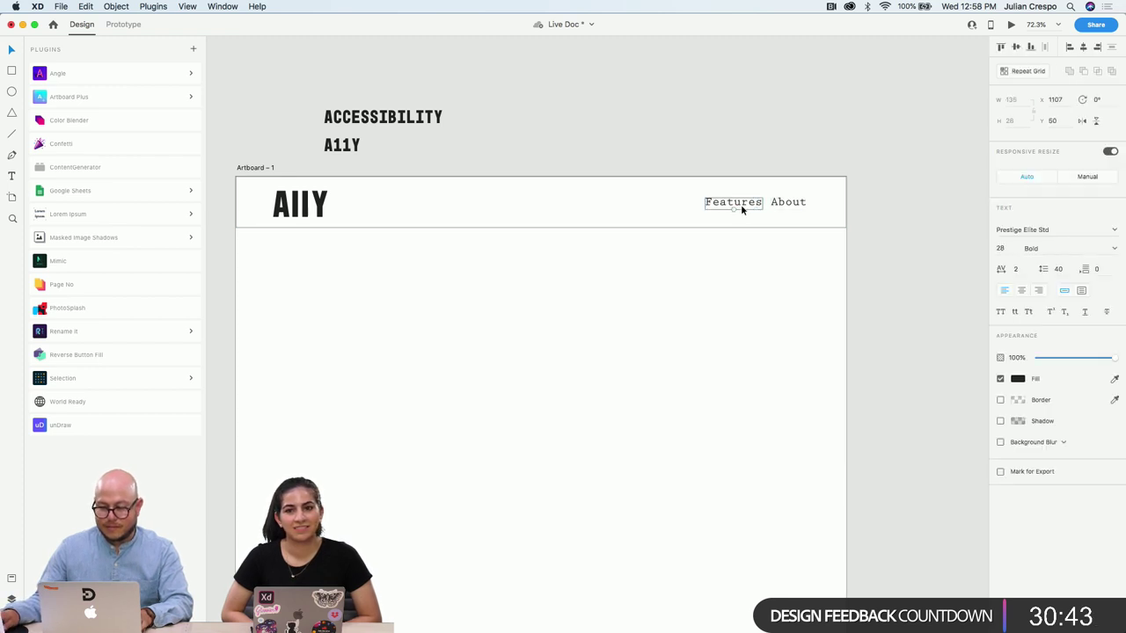
{"action": "left_click_drag", "start_coordinate": [740, 204], "coordinate": [731, 209]}
{"action": "left_click", "coordinate": [779, 280]}
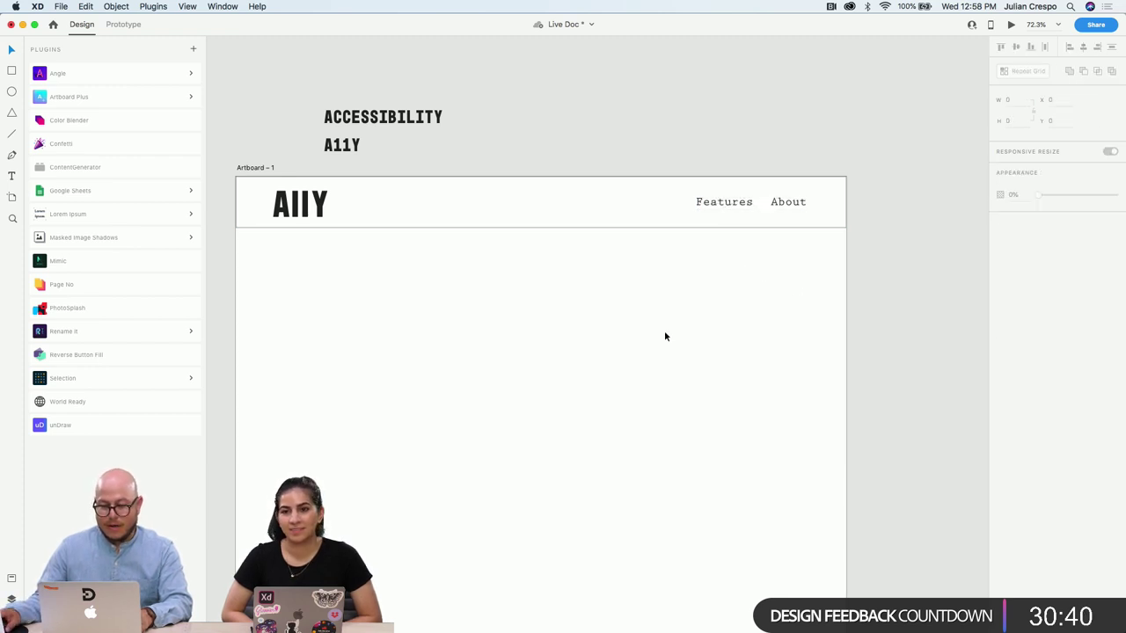
{"action": "left_click", "coordinate": [728, 202]}
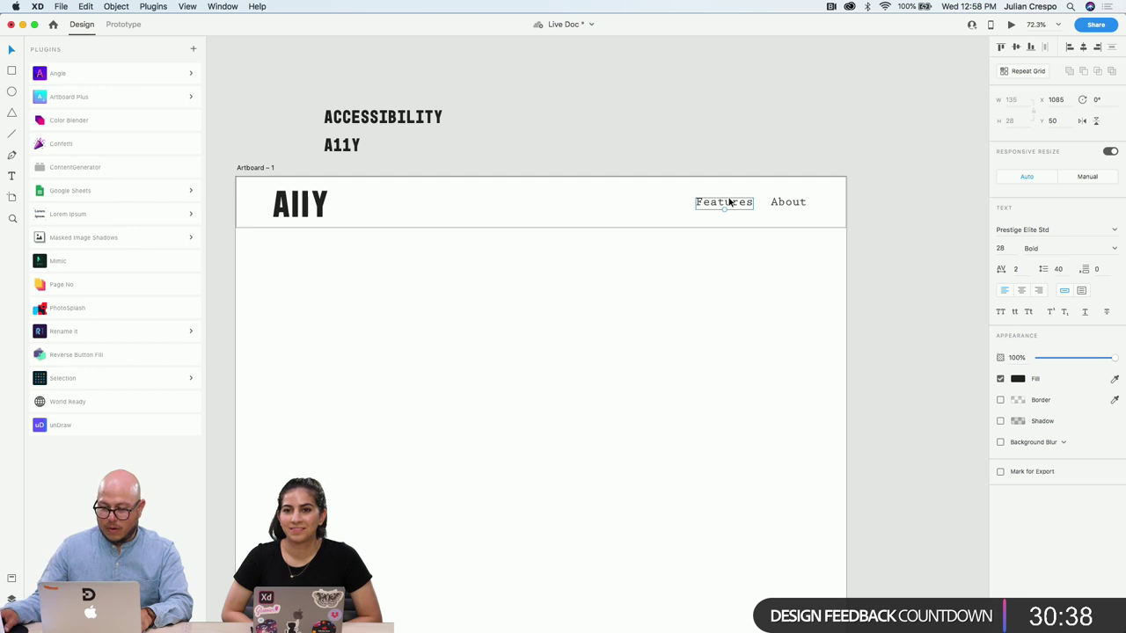
{"action": "right_click", "coordinate": [734, 204]}
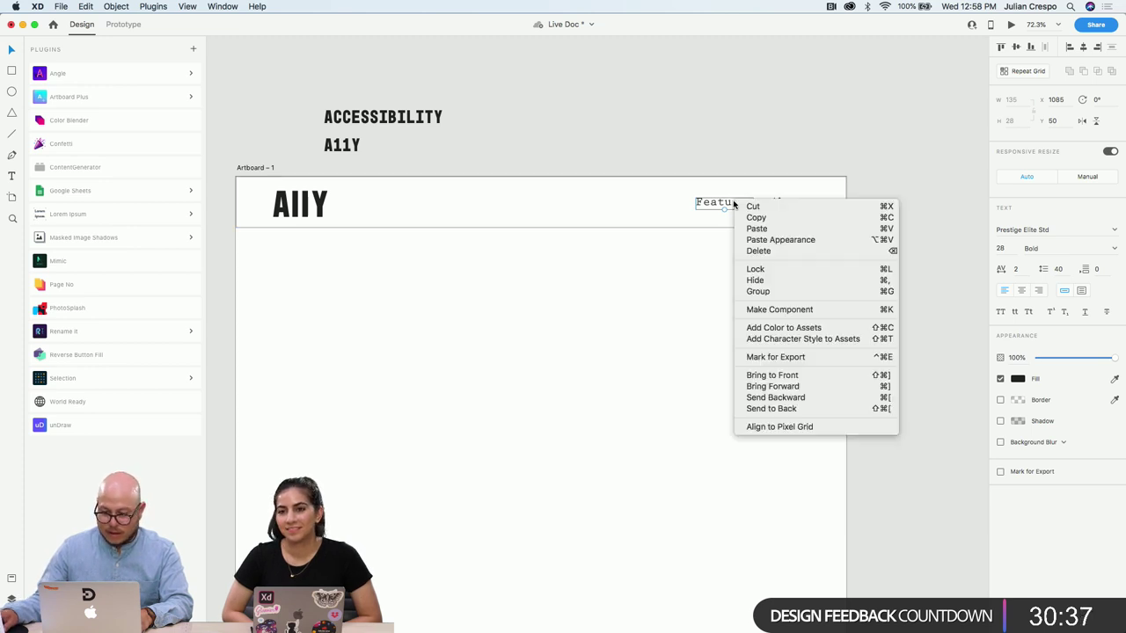
{"action": "left_click", "coordinate": [779, 310]}
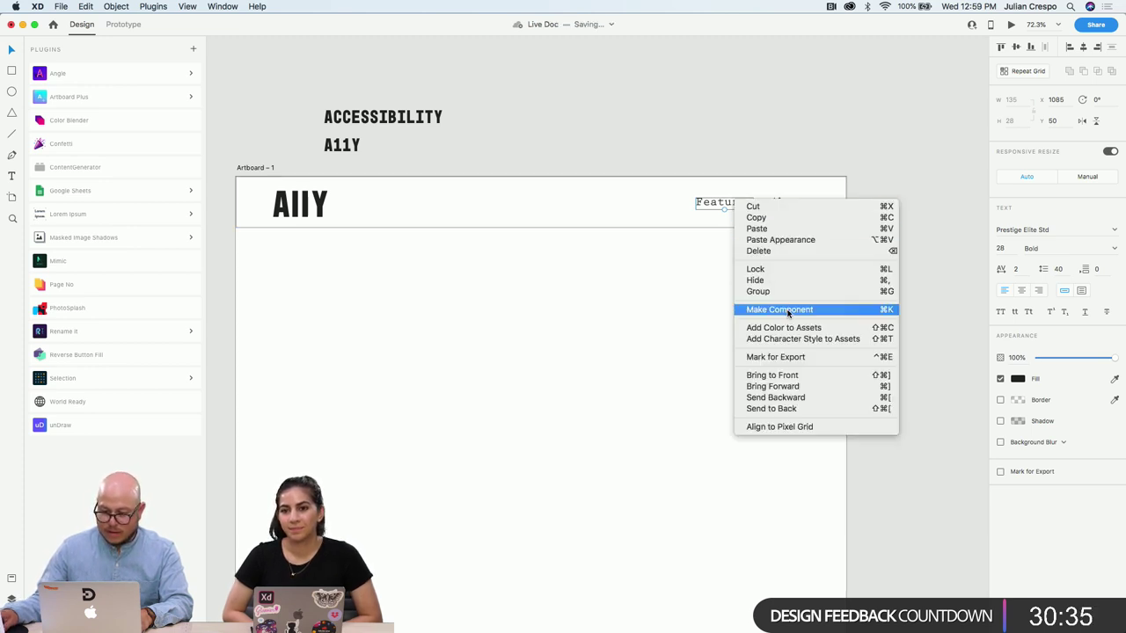
{"action": "left_click", "coordinate": [741, 243]}
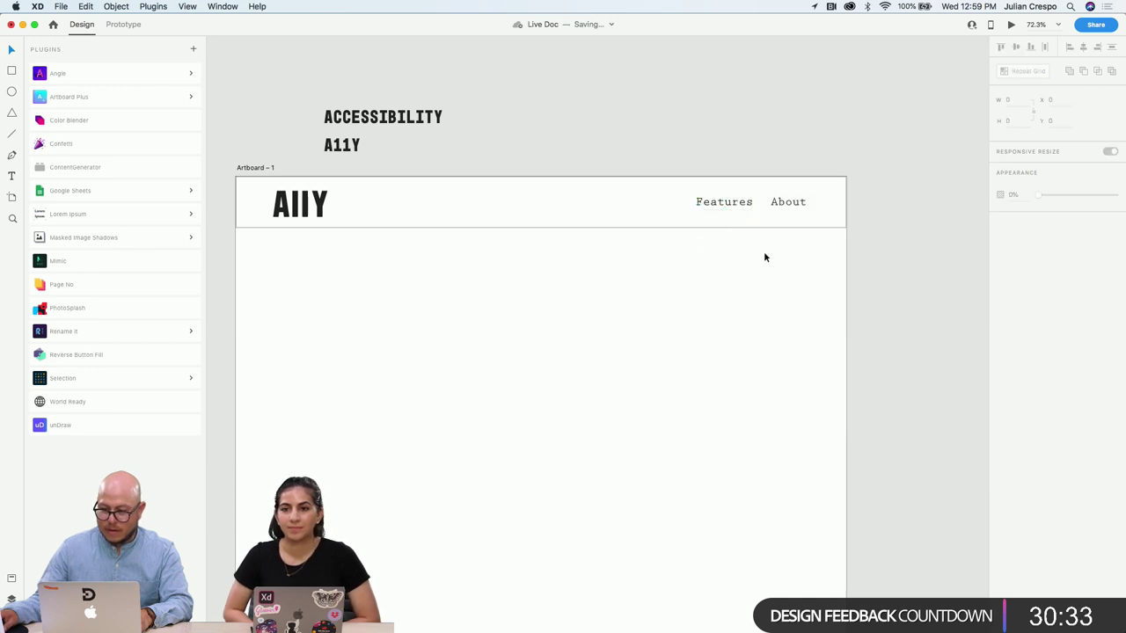
Delete the bordered rectangle behind the header's logo and links
{"action": "scroll", "coordinate": [711, 281], "scroll_direction": "down", "scroll_amount": 1}
{"action": "scroll", "coordinate": [711, 281], "scroll_direction": "down", "scroll_amount": 2}
{"action": "scroll", "coordinate": [679, 296], "scroll_direction": "down", "scroll_amount": 3}
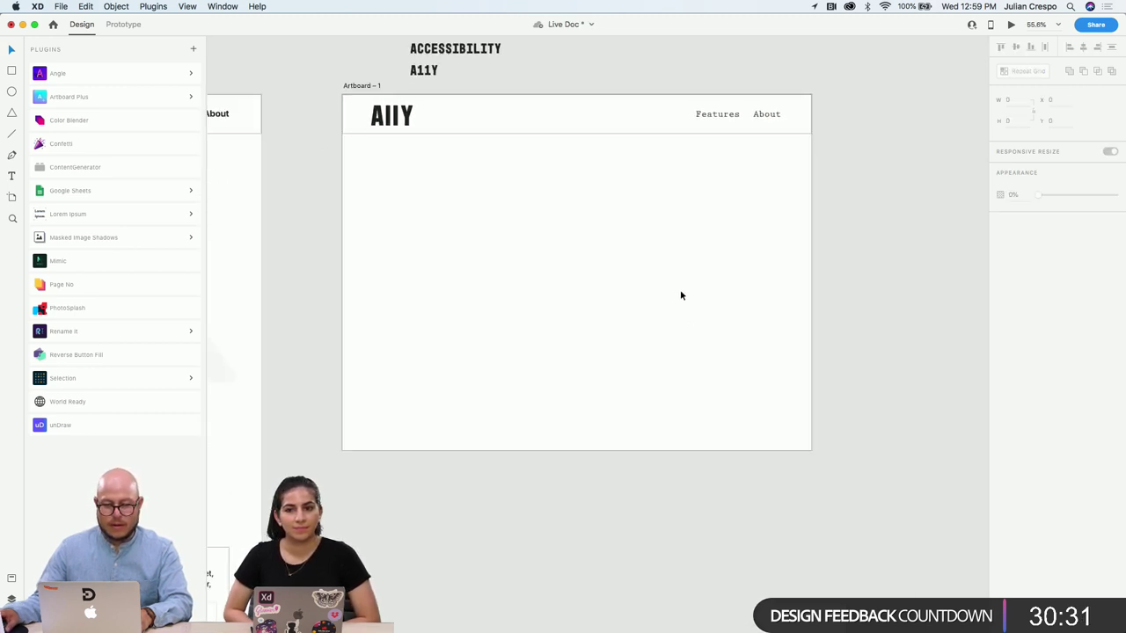
{"action": "left_click", "coordinate": [506, 132]}
{"action": "left_click", "coordinate": [507, 131]}
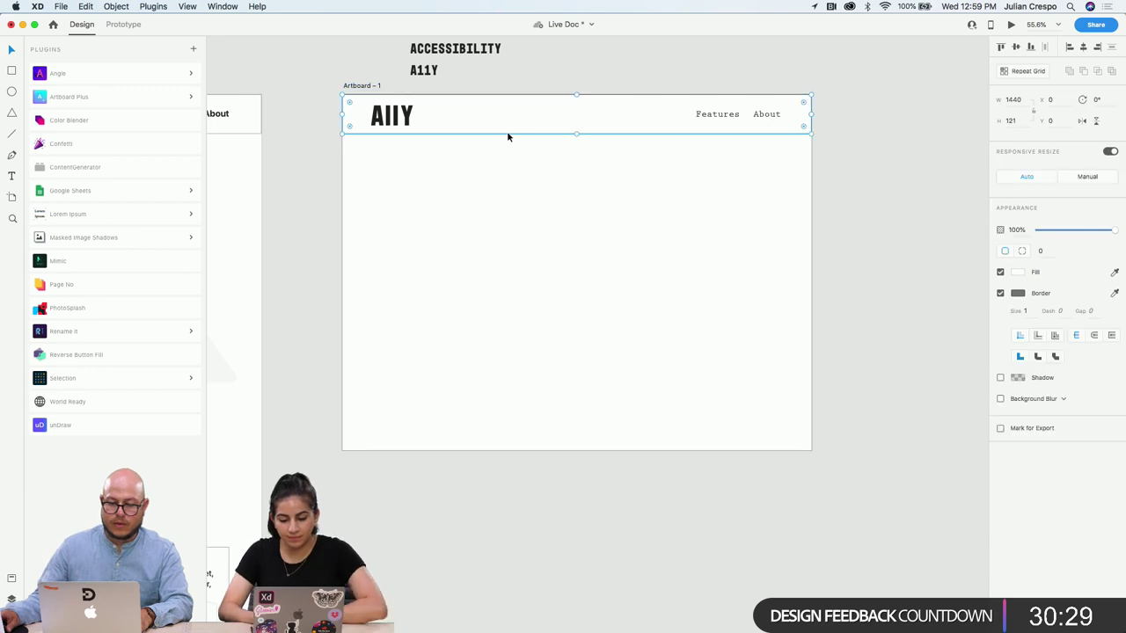
{"action": "key", "text": "Escape"}
{"action": "scroll", "coordinate": [642, 214], "scroll_direction": "up", "scroll_amount": 2}
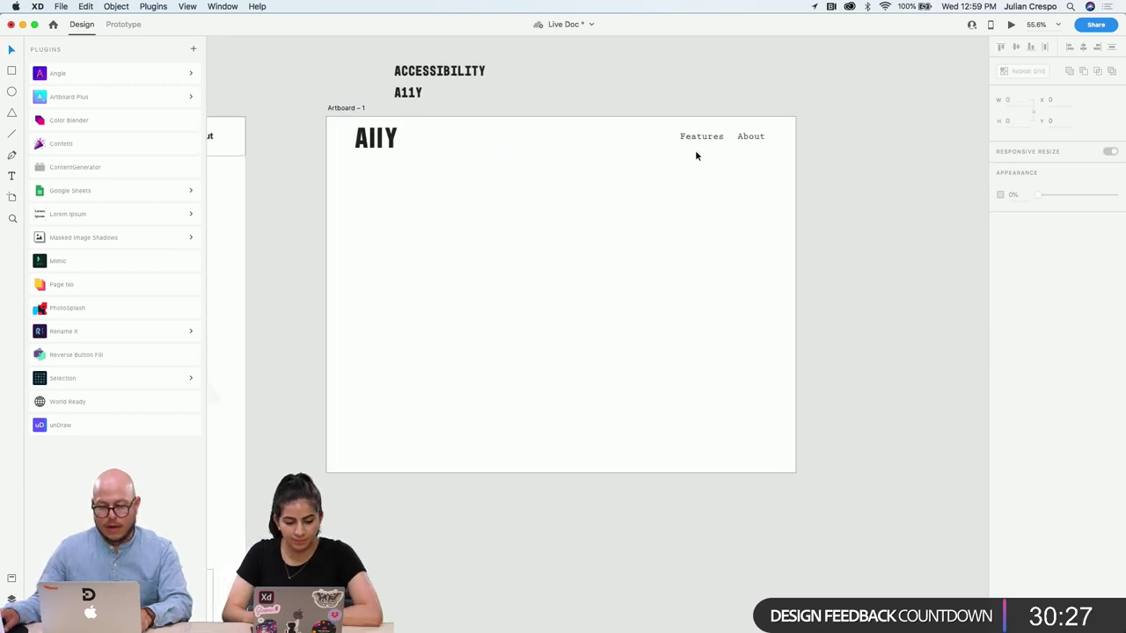
Move the Features and About links down together to Y 64, leaving their horizontal position as is
{"action": "left_click", "coordinate": [701, 137]}
{"action": "left_click_drag", "start_coordinate": [748, 139], "coordinate": [754, 138]}
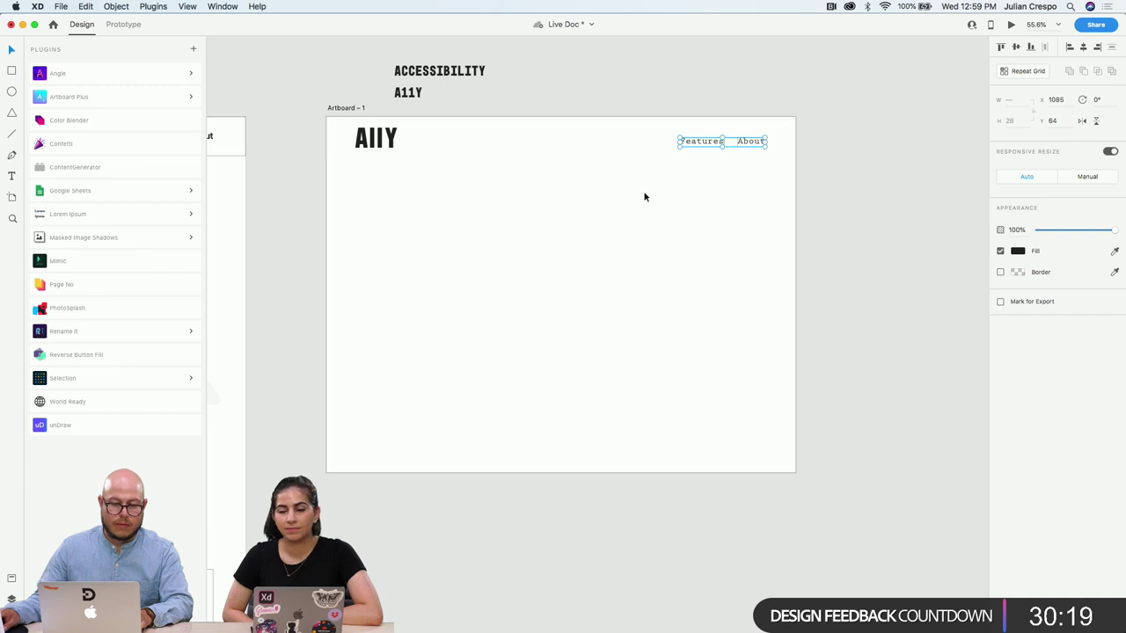
{"action": "left_click", "coordinate": [563, 222]}
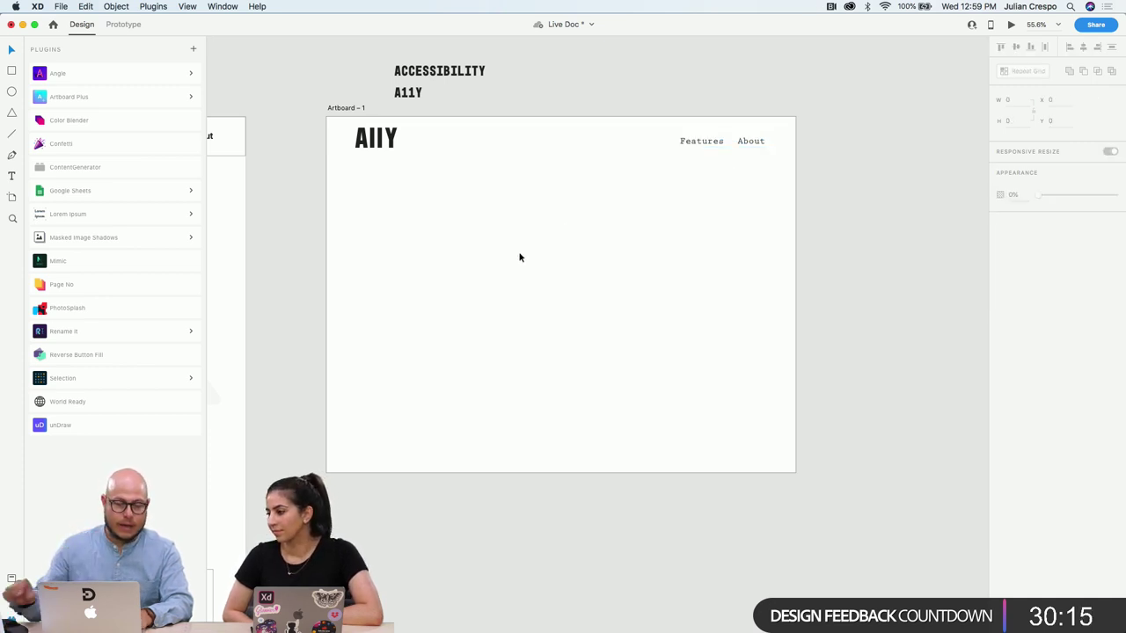
Draw a full-height rectangle along the artboard's left edge and set its width to 100
{"action": "mouse_move", "coordinate": [327, 116]}
{"action": "left_mouse_down"}
{"action": "mouse_move", "coordinate": [361, 389]}
{"action": "mouse_move", "coordinate": [352, 485]}
{"action": "mouse_move", "coordinate": [352, 472]}
{"action": "left_mouse_up"}
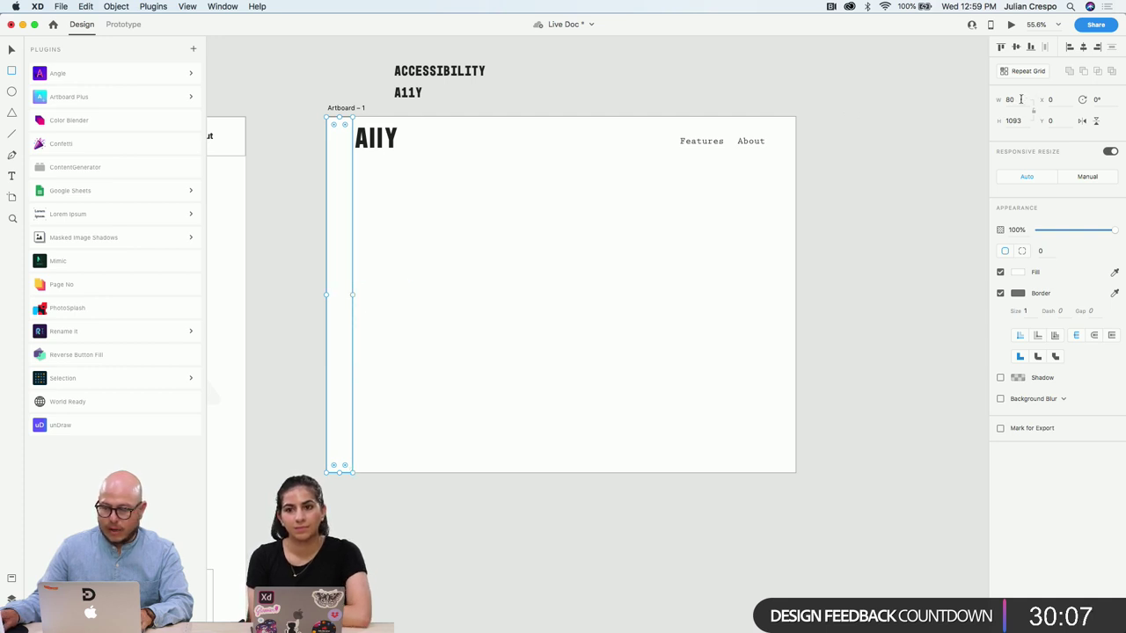
{"action": "type", "text": "100"}
{"action": "key", "text": "Return"}
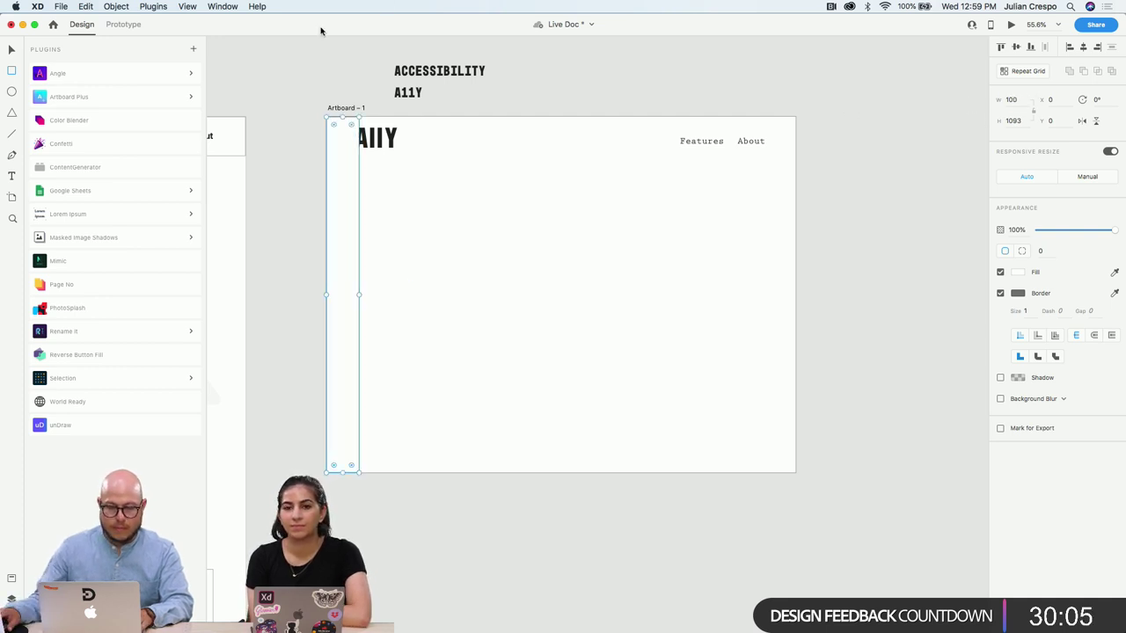
Remove the edge rectangle's border and give it a light pink #FFBCBC fill
{"action": "left_click", "coordinate": [1002, 297]}
{"action": "left_click", "coordinate": [1017, 272]}
{"action": "left_click_drag", "start_coordinate": [950, 272], "coordinate": [904, 210]}
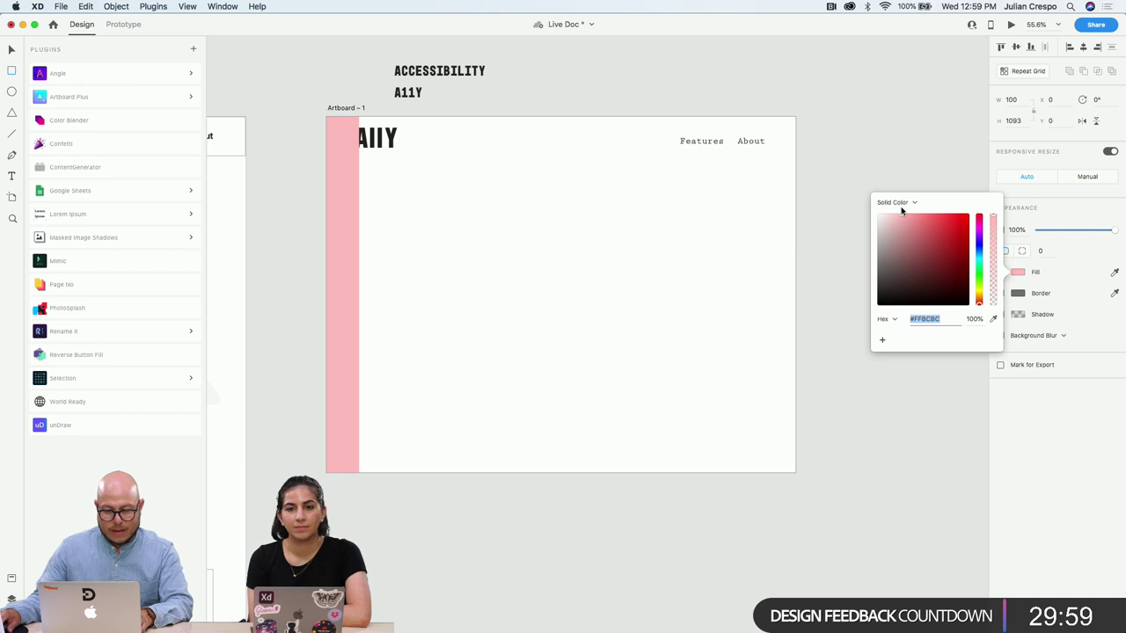
{"action": "left_click", "coordinate": [355, 179]}
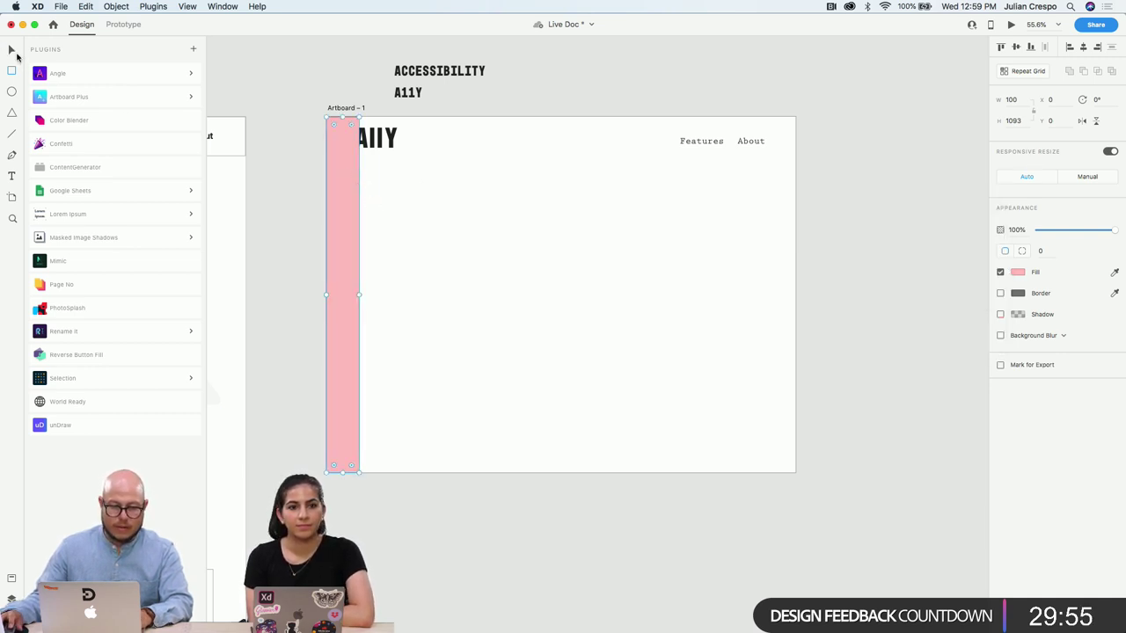
Duplicate the pink margin bar to the artboard's right edge at X 1340 and group both bars
{"action": "left_click_drag", "start_coordinate": [360, 255], "coordinate": [786, 269]}
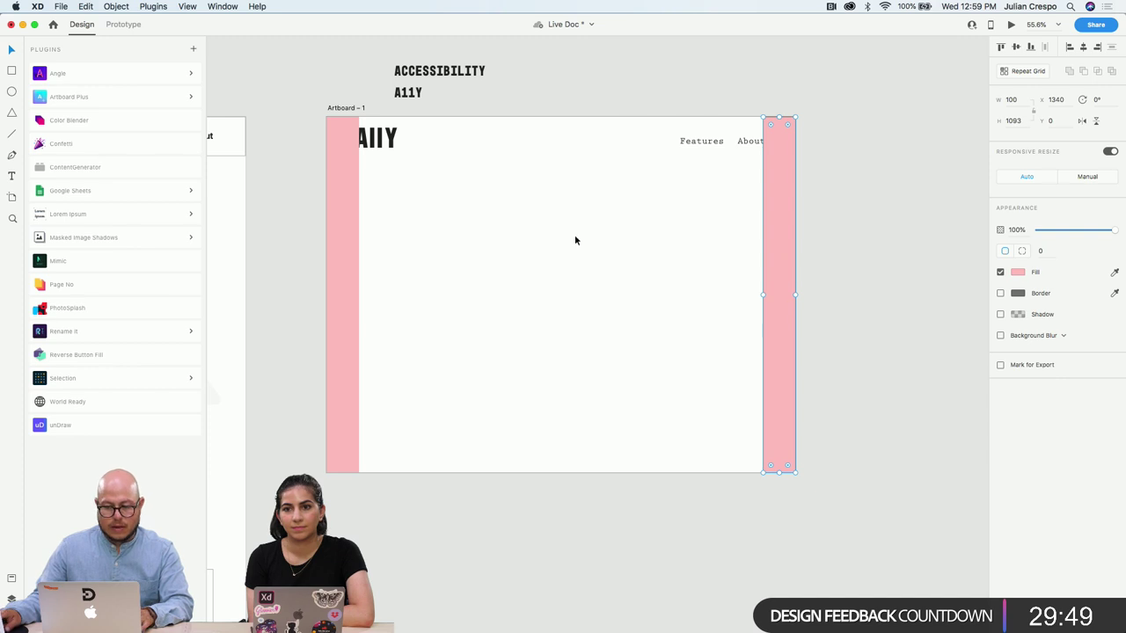
{"action": "left_click", "coordinate": [344, 234], "text": "shift"}
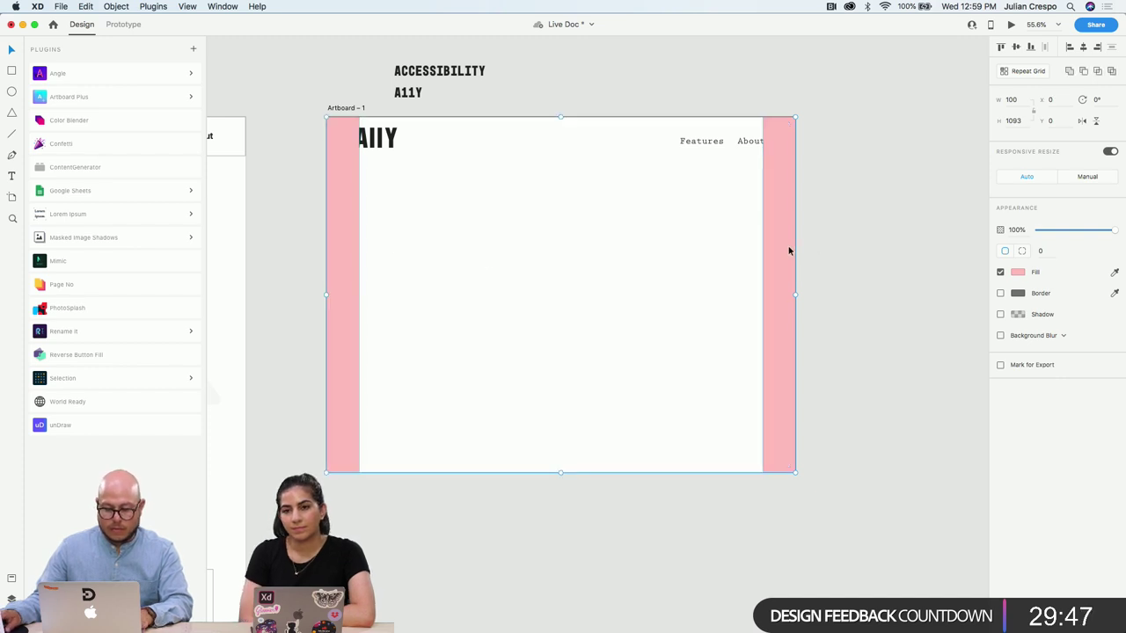
{"action": "key", "text": "super+g"}
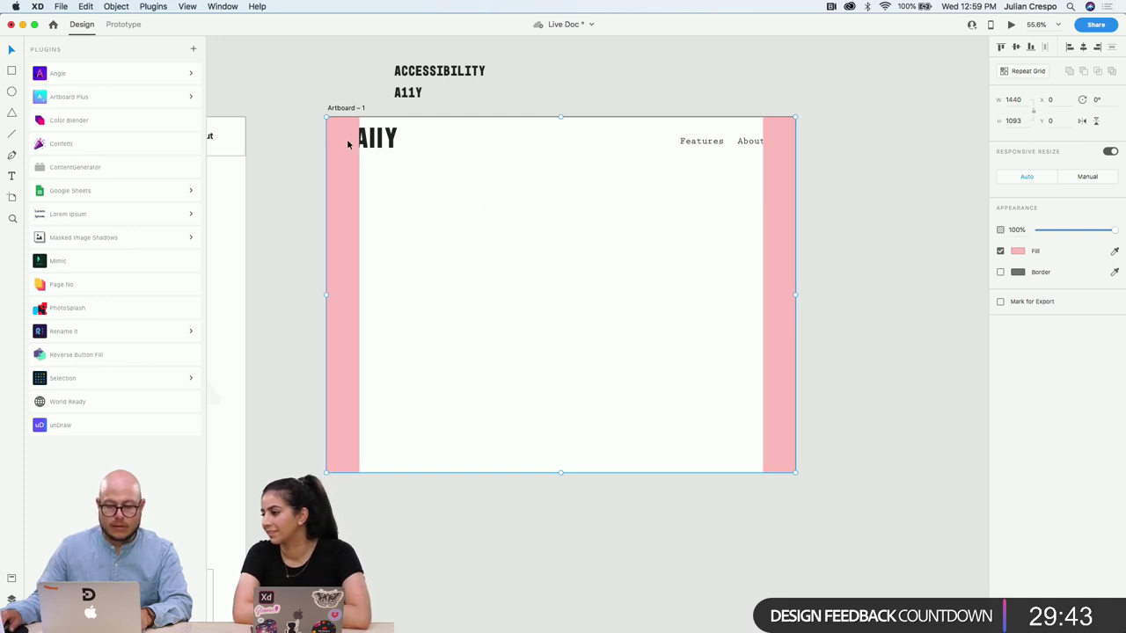
Send the group of pink margin bars behind the logo and links and lock it
{"action": "key", "text": "Escape"}
{"action": "left_click", "coordinate": [346, 188]}
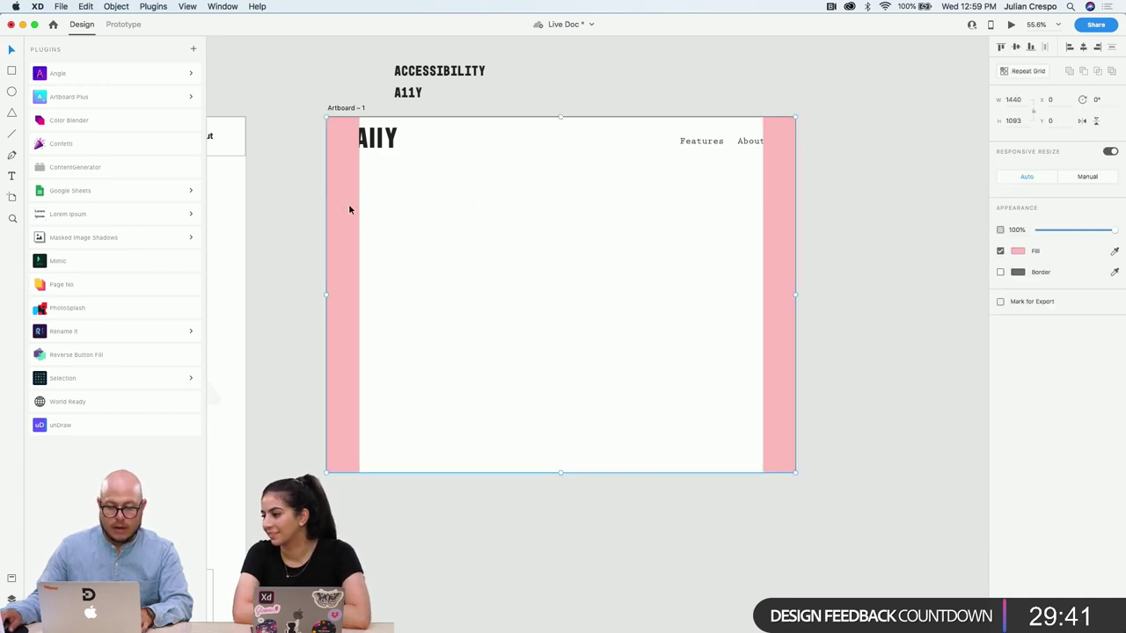
{"action": "right_click", "coordinate": [782, 235]}
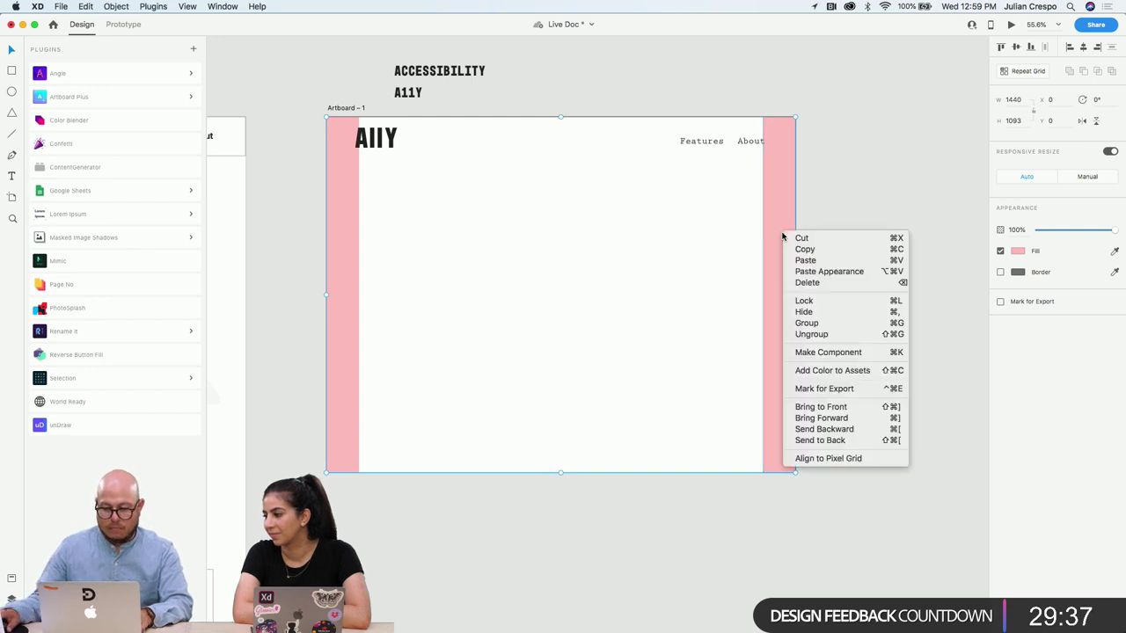
{"action": "left_click", "coordinate": [812, 303]}
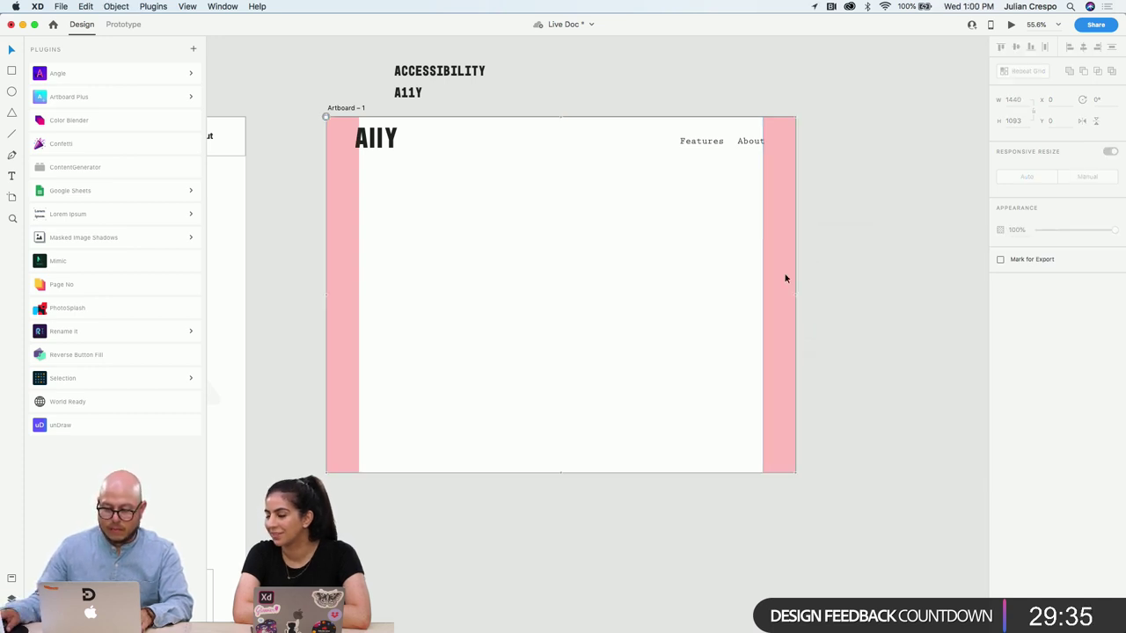
Nudge the header logo right to X 101.35 so it starts at the inner edge of the left margin bar
{"action": "left_click", "coordinate": [370, 140]}
{"action": "scroll", "coordinate": [370, 140], "scroll_direction": "up", "scroll_amount": 5}
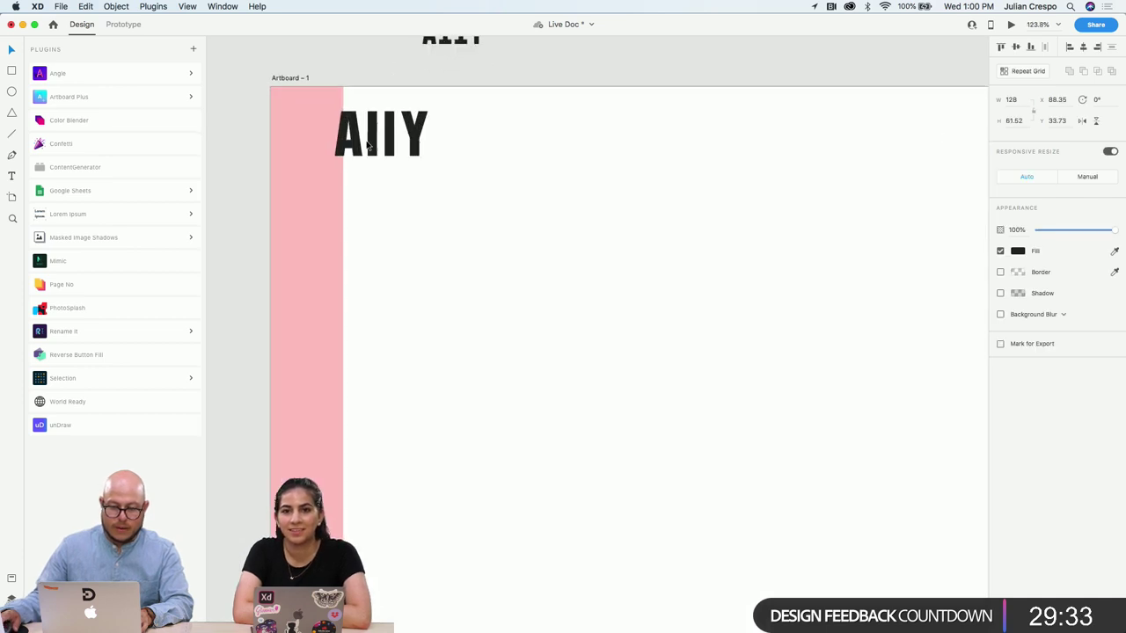
{"action": "key", "text": "Right"}
{"action": "key", "text": "Right"}
{"action": "key", "text": "Right"}
{"action": "key", "text": "Right"}
{"action": "key", "text": "Right"}
{"action": "key", "text": "Right"}
{"action": "key", "text": "Right"}
{"action": "key", "text": "Right"}
{"action": "key", "text": "Right"}
{"action": "key", "text": "Right"}
{"action": "key", "text": "Right"}
{"action": "key", "text": "Right"}
{"action": "key", "text": "Right"}
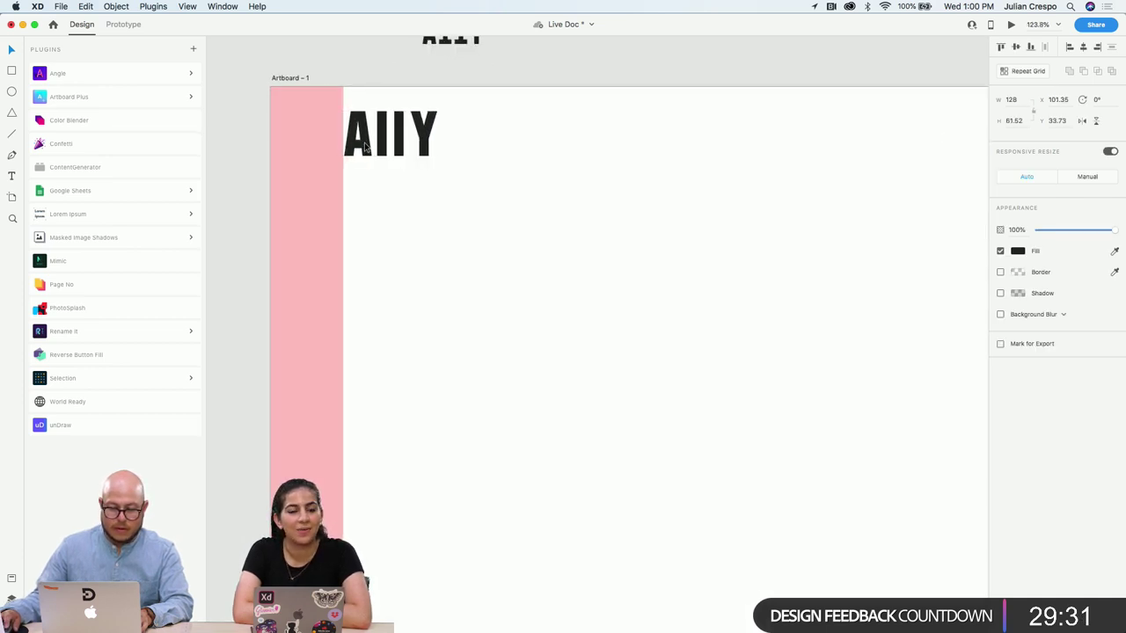
Shift the Features and About links left together to X 1075, clear of the right margin bar
{"action": "scroll", "coordinate": [535, 216], "scroll_direction": "down", "scroll_amount": 3}
{"action": "scroll", "coordinate": [829, 216], "scroll_direction": "right", "scroll_amount": 5}
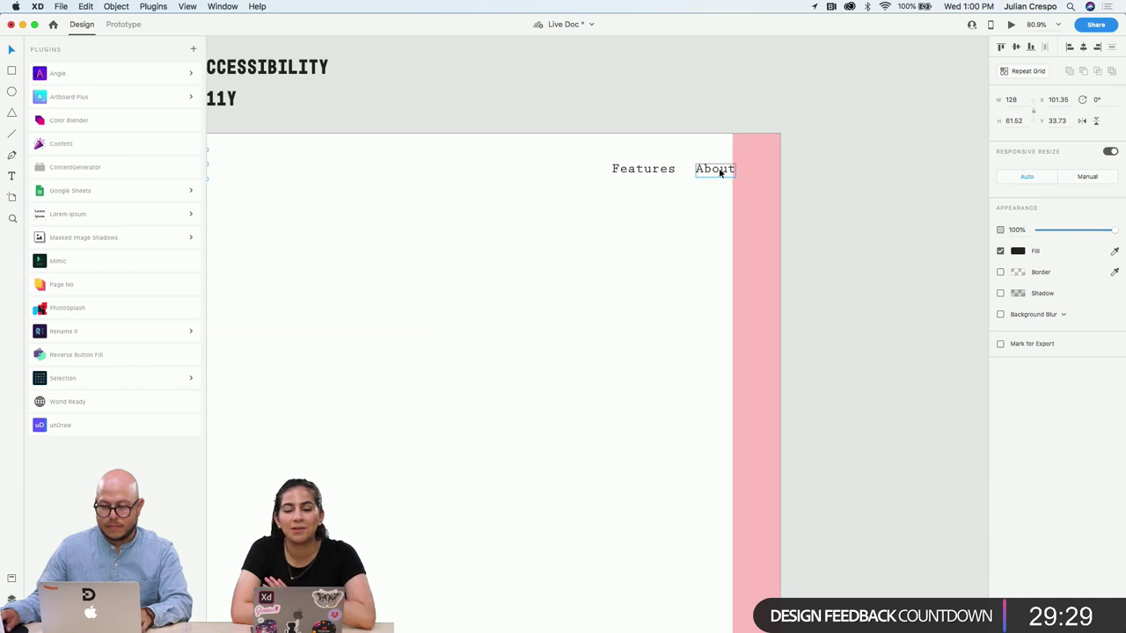
{"action": "left_click", "coordinate": [647, 170]}
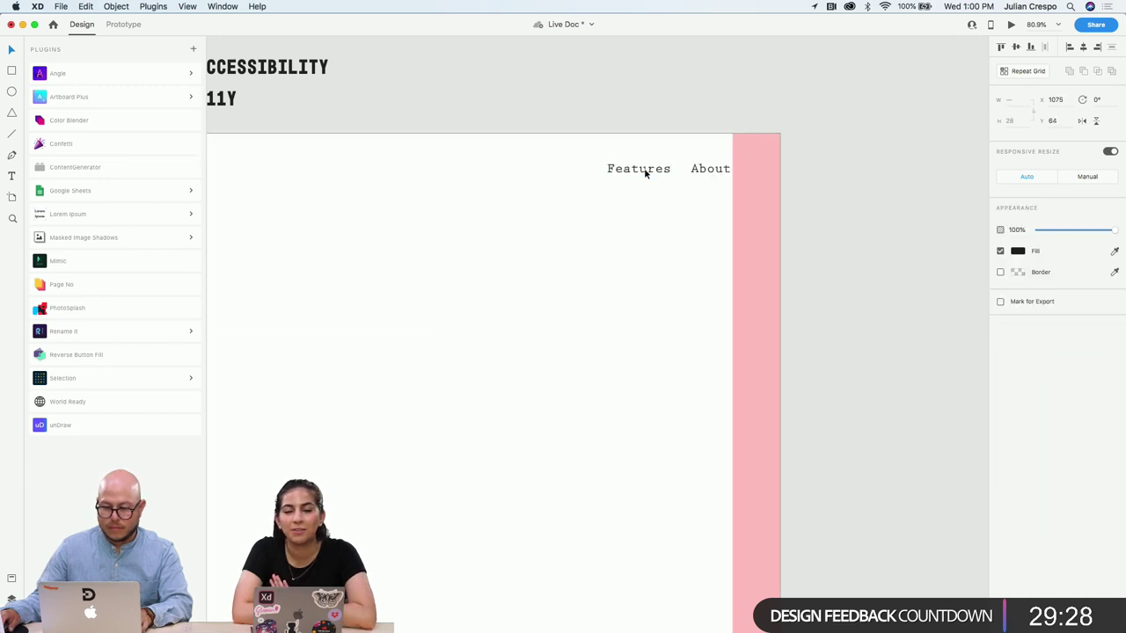
{"action": "left_click", "coordinate": [723, 188]}
Copy the wireframe's bold tagline heading onto the new artboard below the header
{"action": "scroll", "coordinate": [676, 244], "scroll_direction": "down", "scroll_amount": 3}
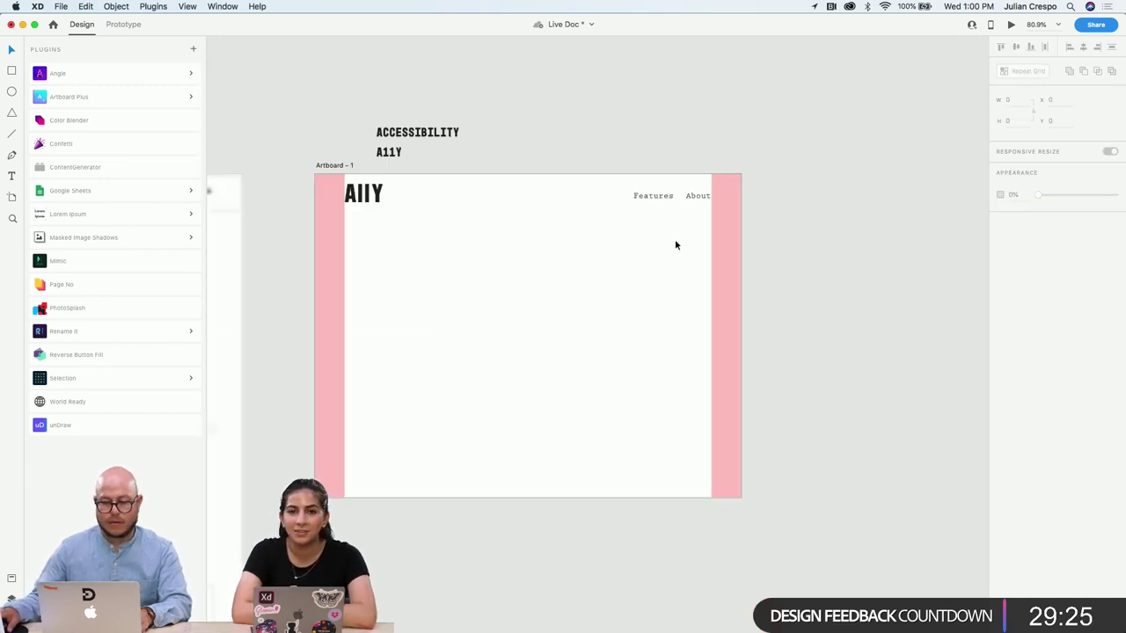
{"action": "scroll", "coordinate": [675, 244], "scroll_direction": "down", "scroll_amount": 3}
{"action": "scroll", "coordinate": [628, 239], "scroll_direction": "up", "scroll_amount": 3}
{"action": "scroll", "coordinate": [633, 241], "scroll_direction": "left", "scroll_amount": 5}
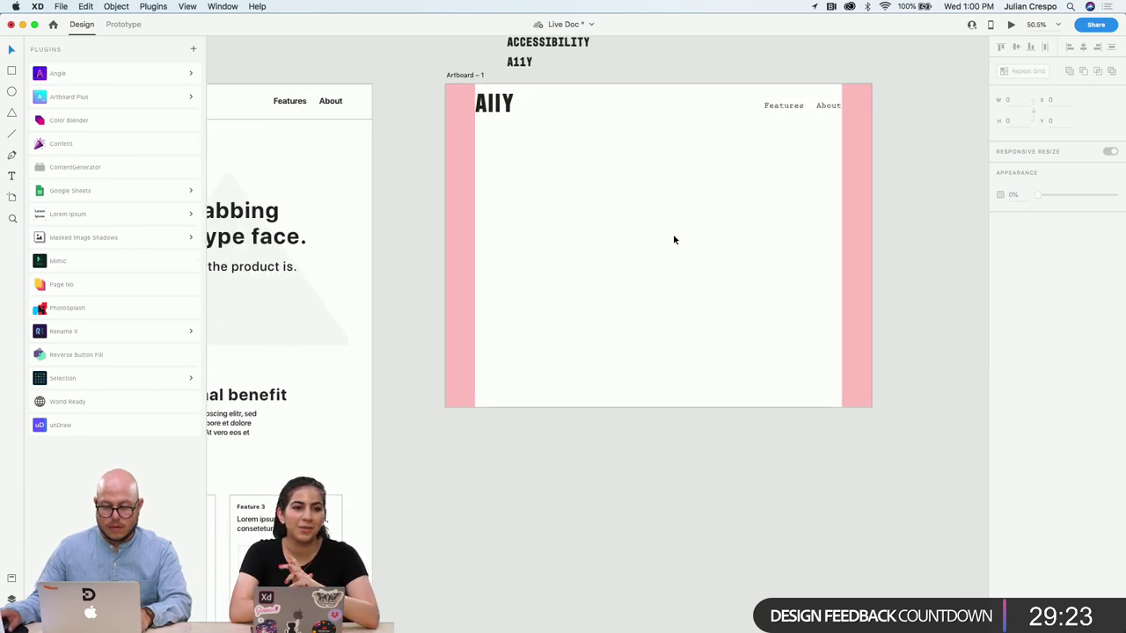
{"action": "scroll", "coordinate": [674, 239], "scroll_direction": "down", "scroll_amount": 5}
{"action": "left_click", "coordinate": [308, 203]}
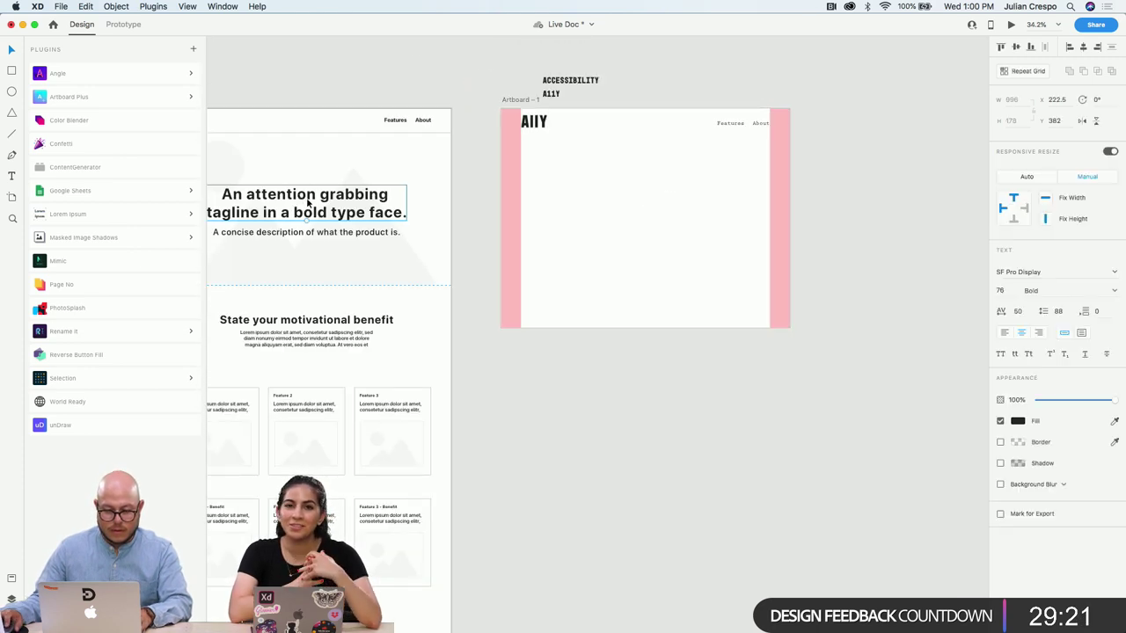
{"action": "left_click", "coordinate": [529, 102]}
{"action": "type", "text": "An attention grabbing tagline in a bold type face."}
Replace the copied tagline's text with "A plugin for designers making accessible we"
{"action": "scroll", "coordinate": [606, 184], "scroll_direction": "up", "scroll_amount": 3}
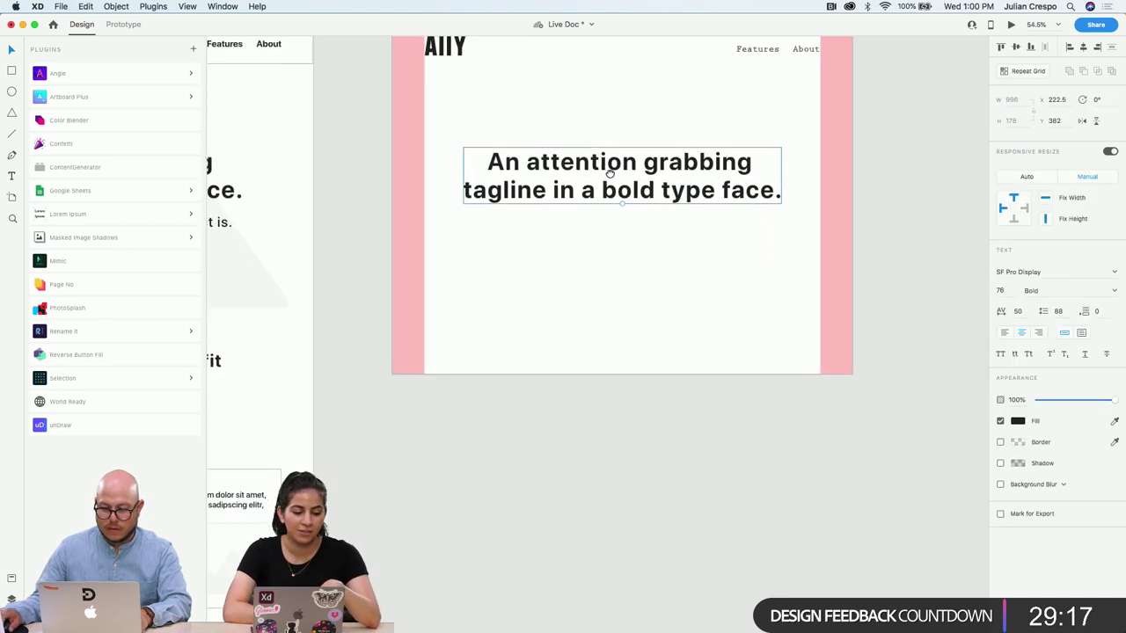
{"action": "scroll", "coordinate": [610, 173], "scroll_direction": "down", "scroll_amount": 1}
{"action": "double_click", "coordinate": [598, 195]}
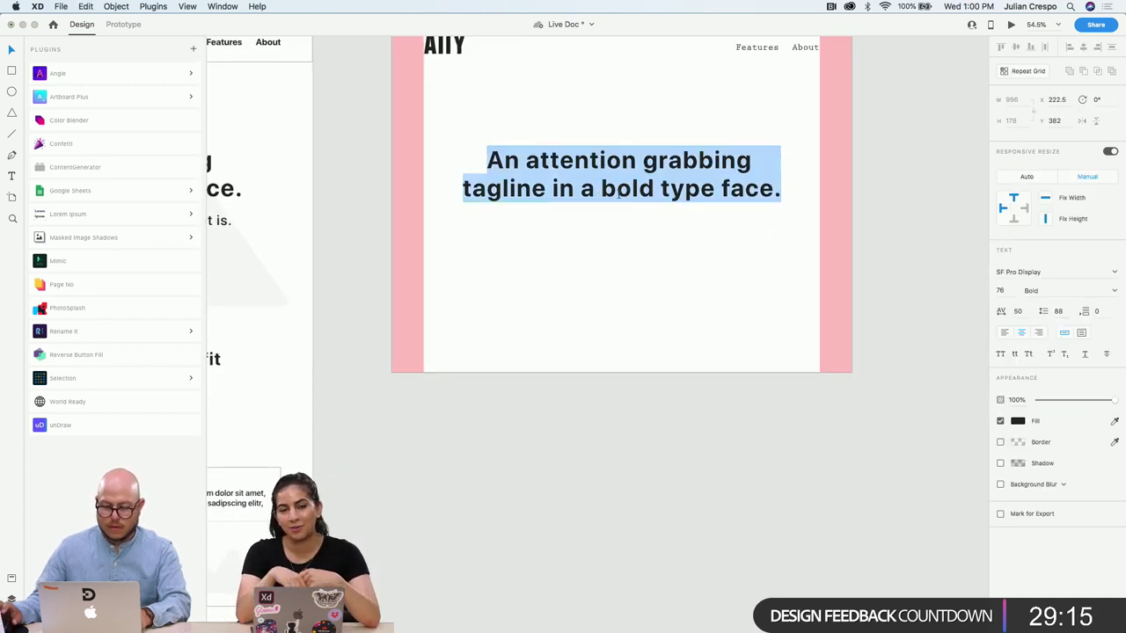
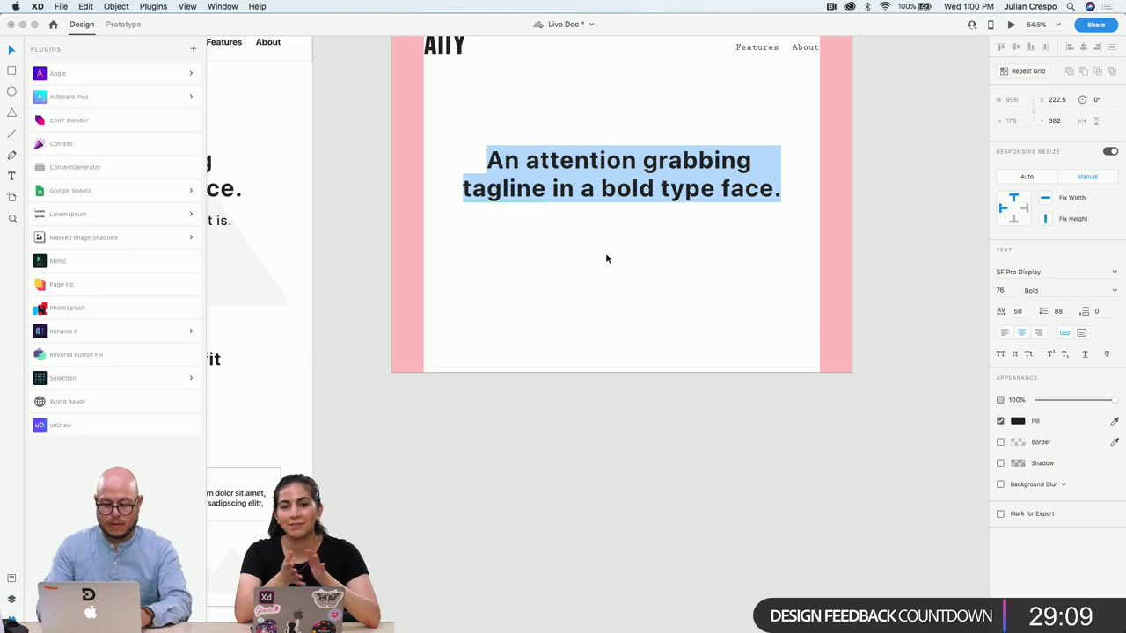
{"action": "type", "text": "A "}
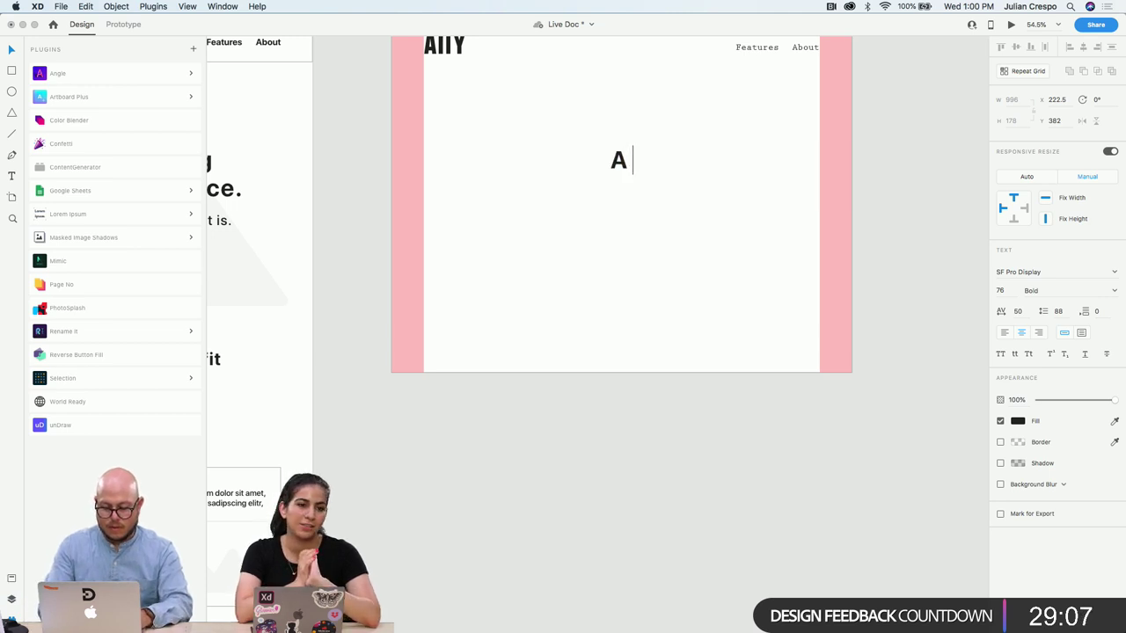
{"action": "type", "text": "plug"}
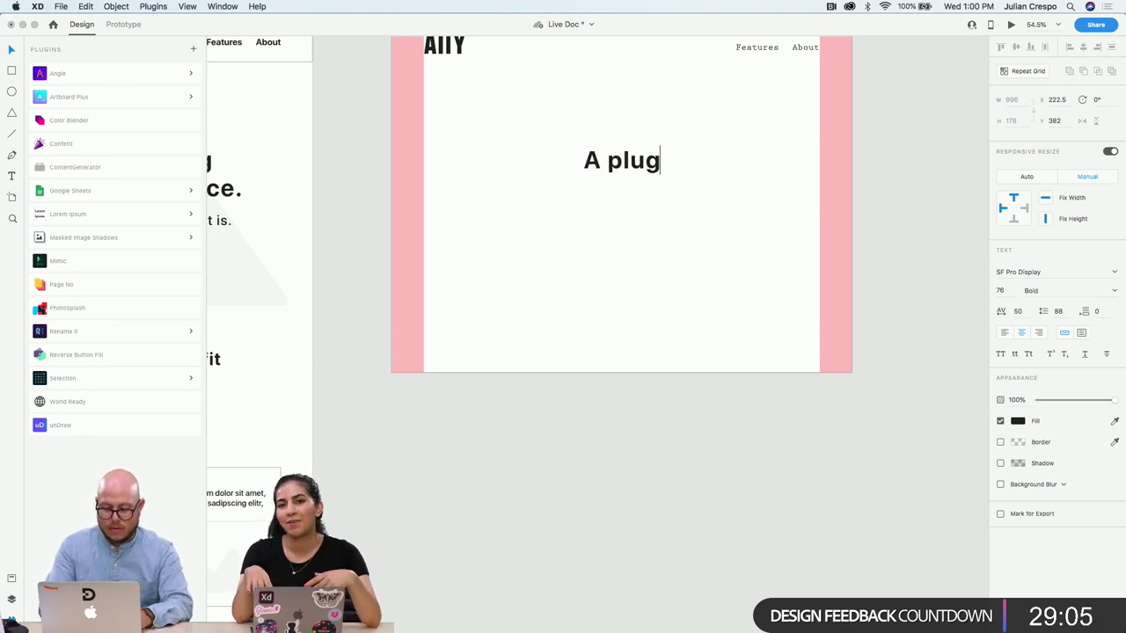
{"action": "type", "text": "in for "}
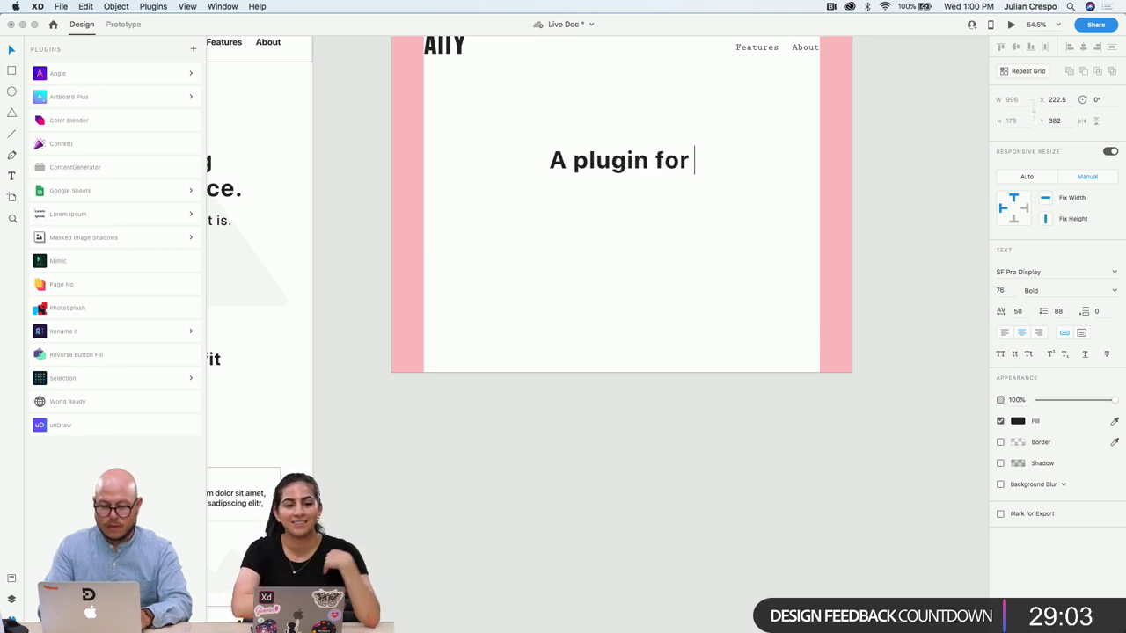
{"action": "type", "text": "designers "}
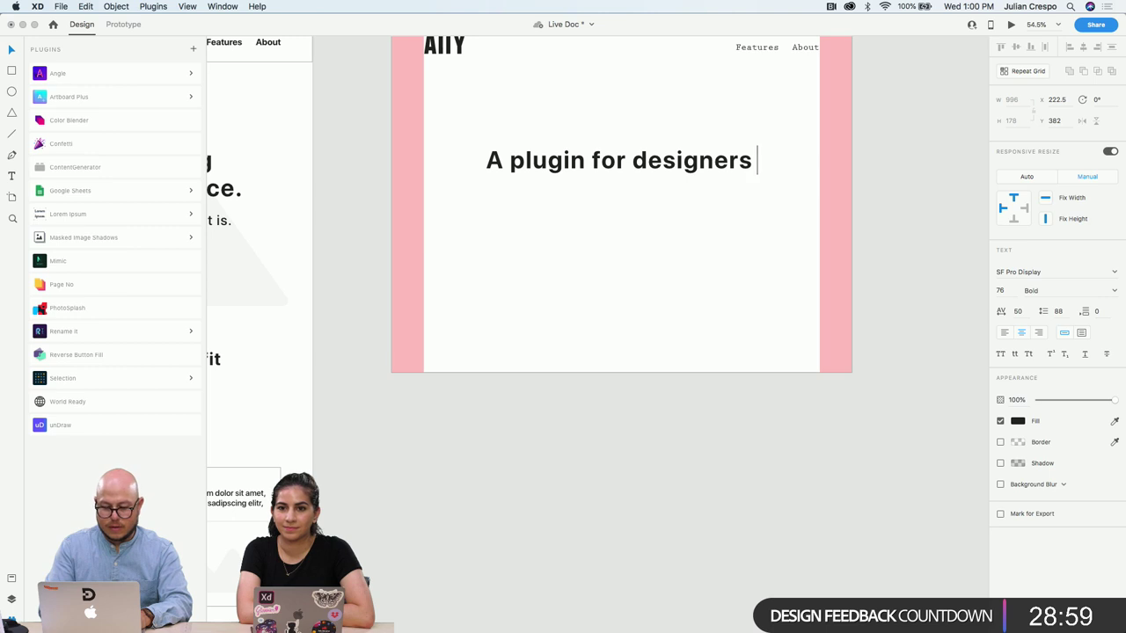
{"action": "type", "text": "ma"}
{"action": "key", "text": "BackSpace"}
{"action": "key", "text": "BackSpace"}
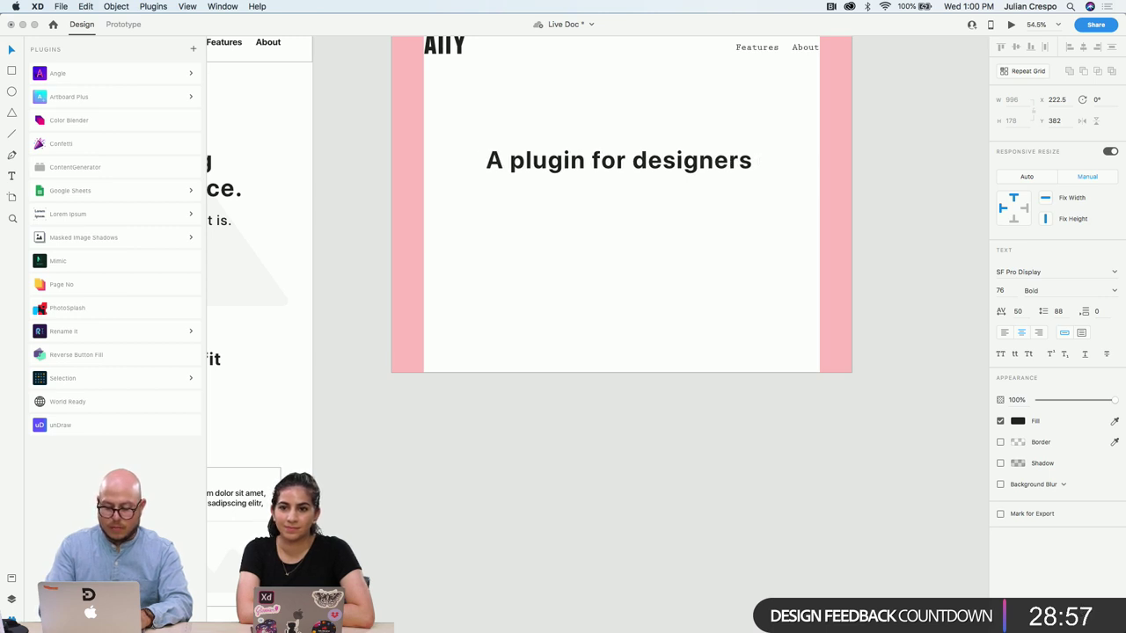
{"action": "type", "text": "making "}
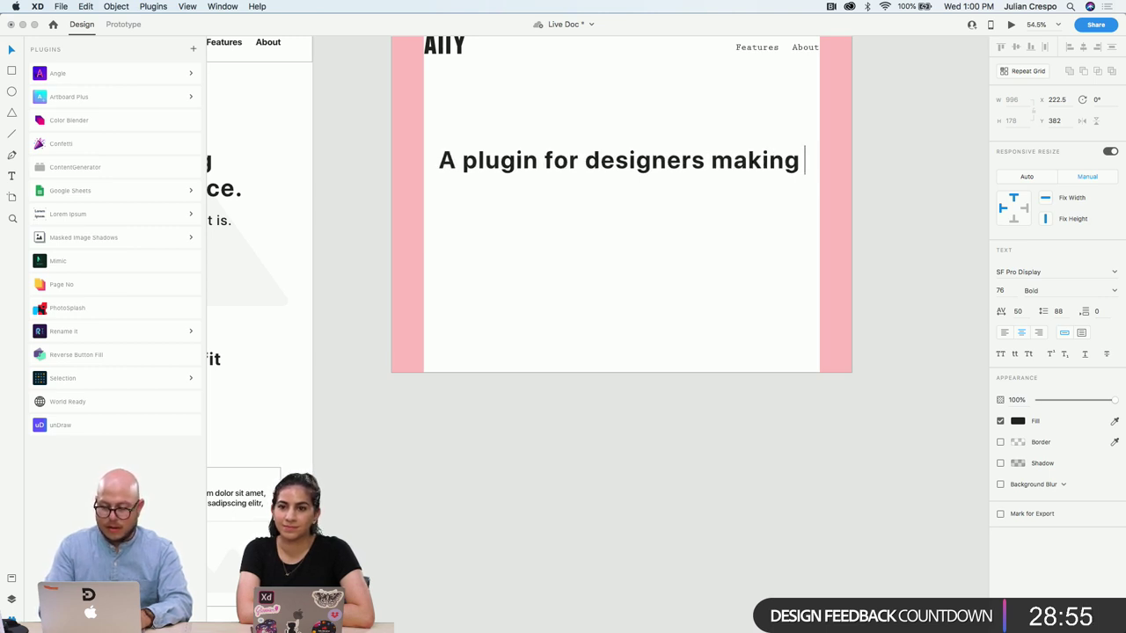
{"action": "type", "text": "acee"}
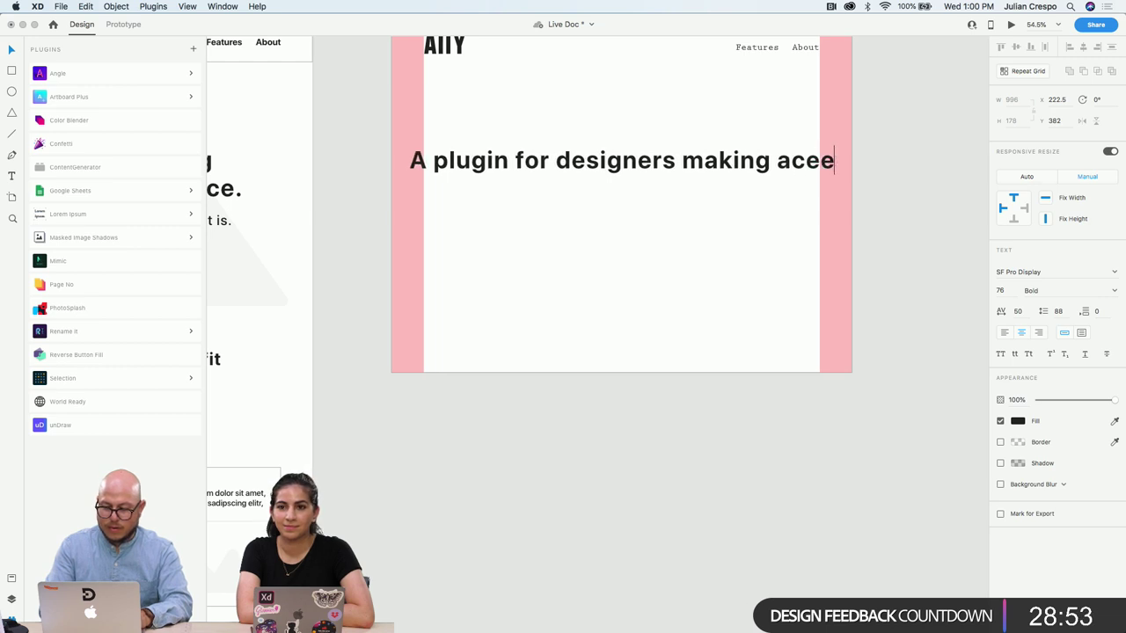
{"action": "key", "text": "BackSpace"}
{"action": "key", "text": "BackSpace"}
{"action": "type", "text": "cessi"}
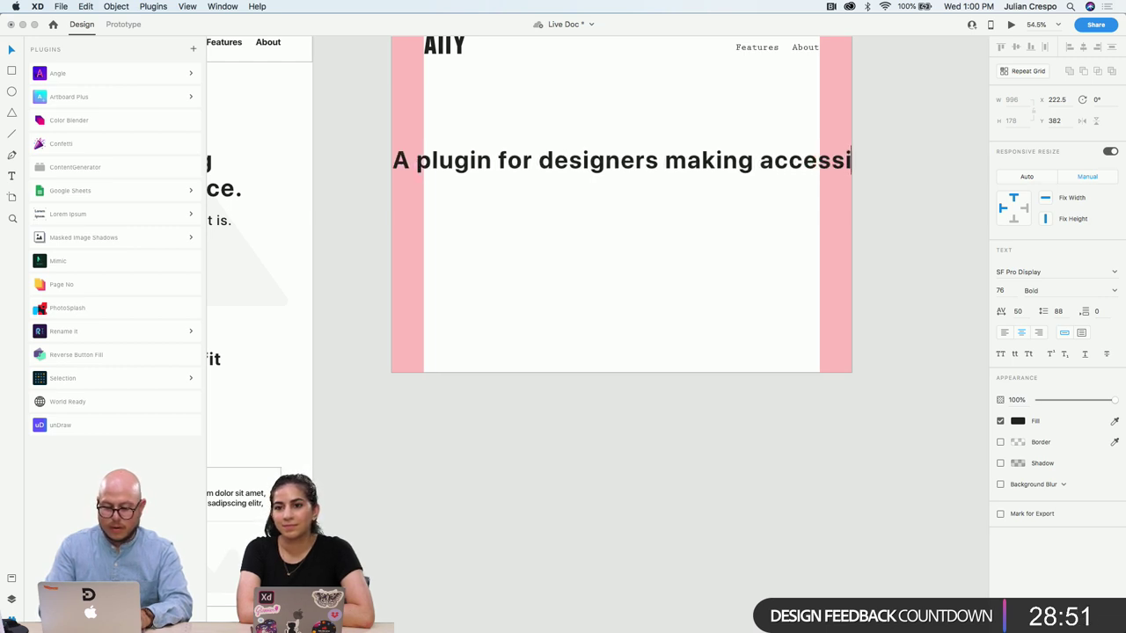
{"action": "type", "text": "ble we"}
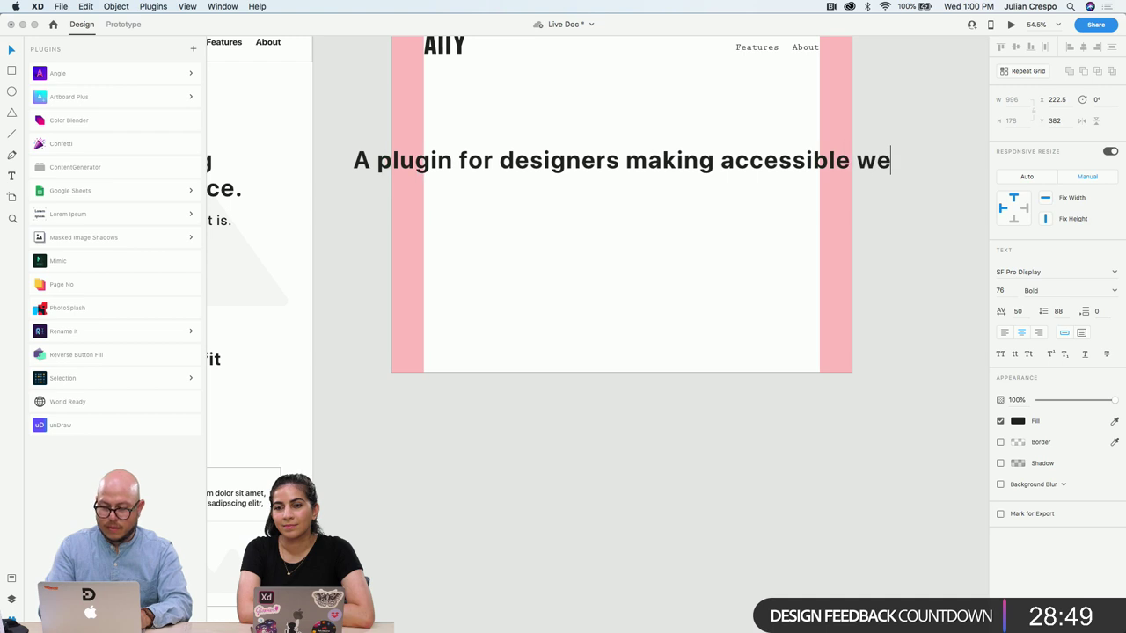
Complete the headline text so it reads "A plugin for designers making accessible web experiences"
{"action": "type", "text": "b exper"}
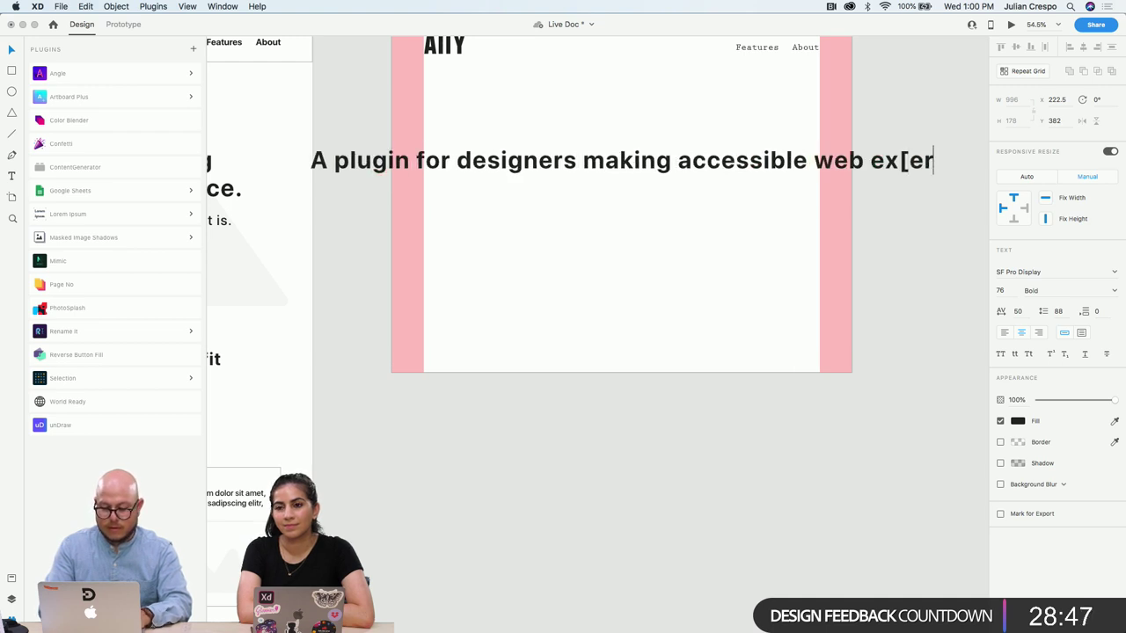
{"action": "key", "text": "BackSpace"}
{"action": "key", "text": "BackSpace"}
{"action": "key", "text": "BackSpace"}
{"action": "type", "text": "periences"}
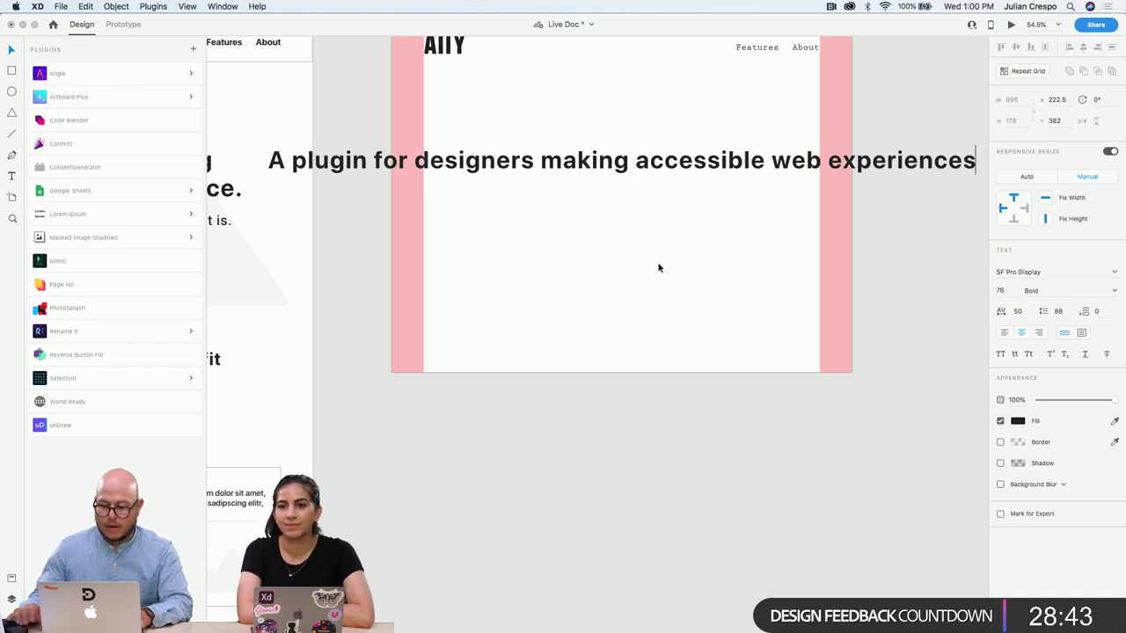
{"action": "key", "text": "Escape"}
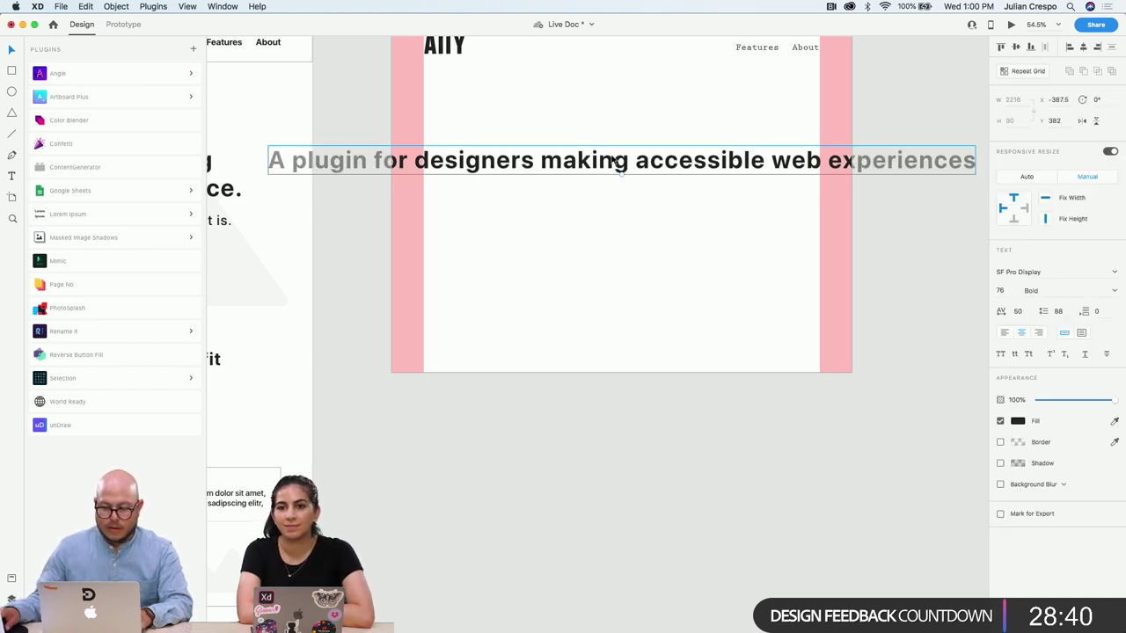
Turn the headline into a two-line area text box about 1357 by 214, centred horizontally on the artboard
{"action": "left_click", "coordinate": [1080, 334]}
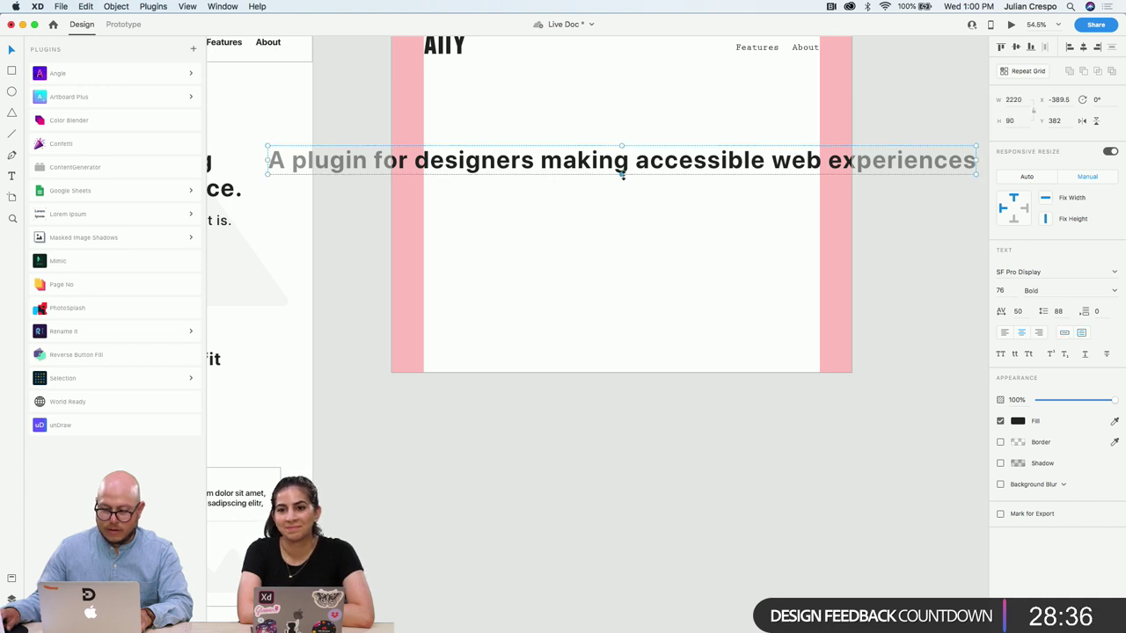
{"action": "left_click_drag", "start_coordinate": [622, 174], "coordinate": [626, 211]}
{"action": "left_click_drag", "start_coordinate": [261, 185], "coordinate": [459, 184]}
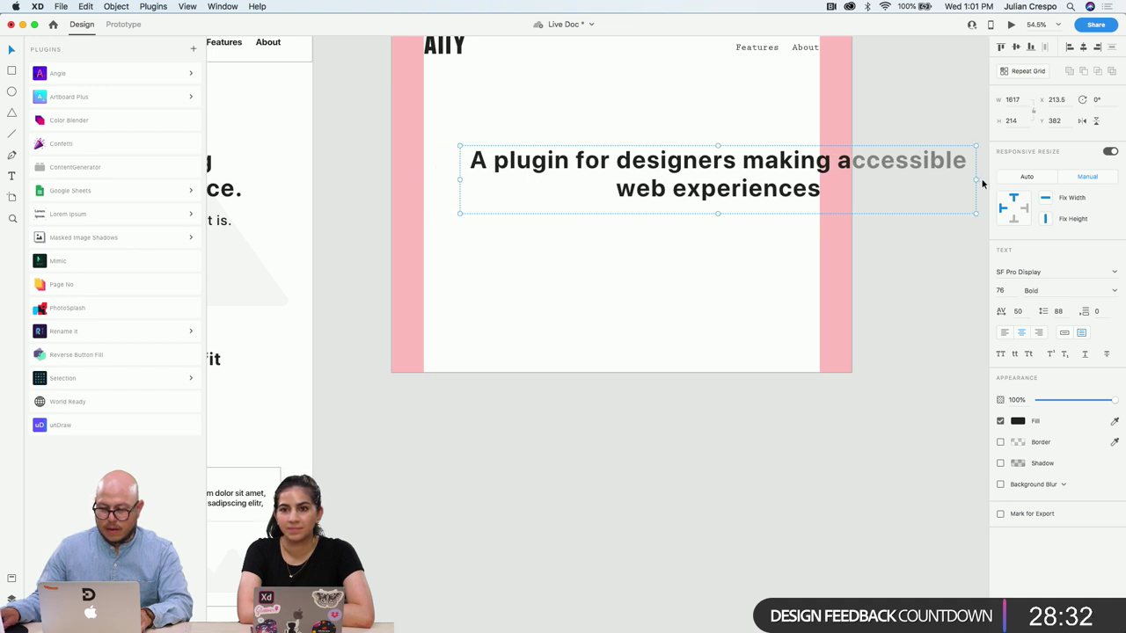
{"action": "left_click_drag", "start_coordinate": [976, 179], "coordinate": [893, 191]}
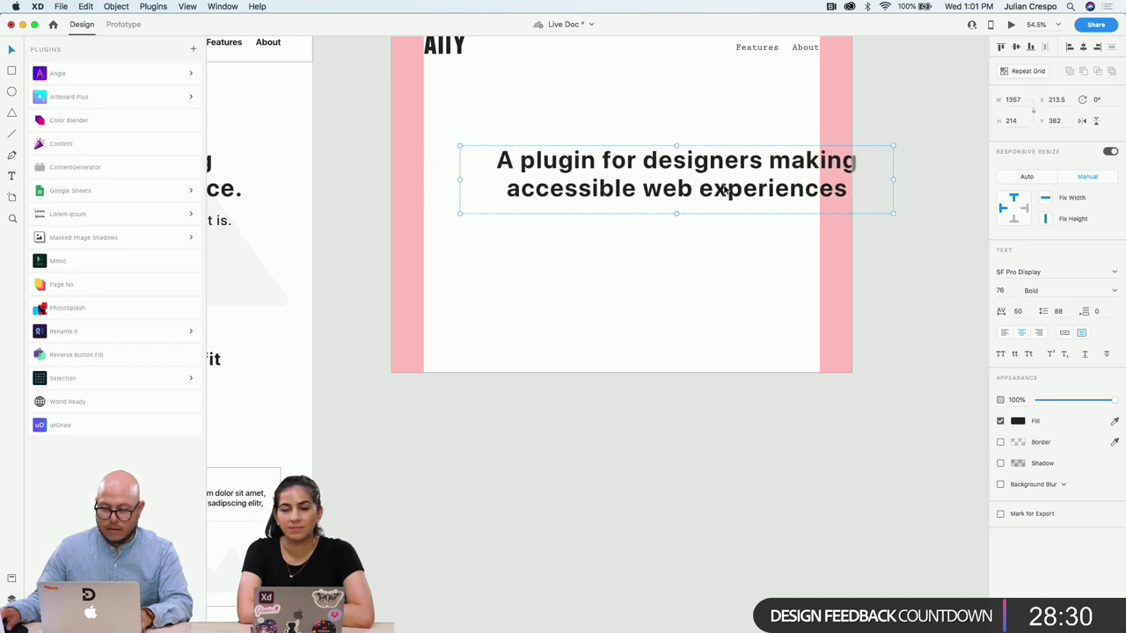
{"action": "left_click_drag", "start_coordinate": [723, 190], "coordinate": [675, 197]}
{"action": "left_click_drag", "start_coordinate": [685, 195], "coordinate": [671, 196]}
Copy the wireframe's subtitle "A concise description of what the product is." to the new artboard, centred beneath the headline
{"action": "scroll", "coordinate": [677, 211], "scroll_direction": "down", "scroll_amount": 5}
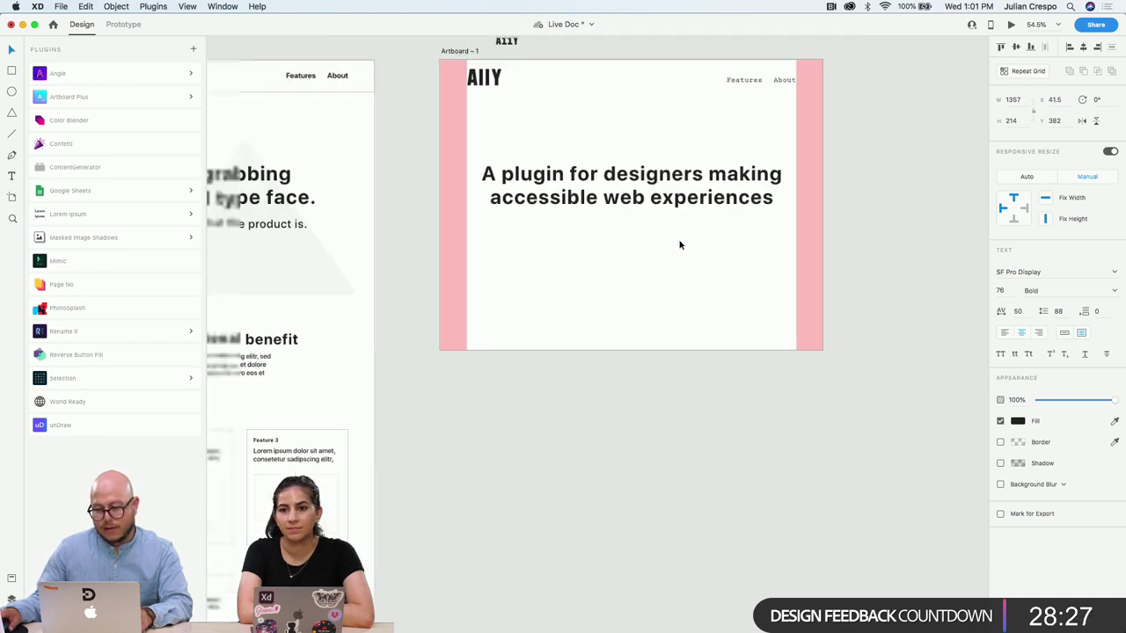
{"action": "scroll", "coordinate": [687, 256], "scroll_direction": "up", "scroll_amount": 3}
{"action": "scroll", "coordinate": [695, 249], "scroll_direction": "up", "scroll_amount": 4}
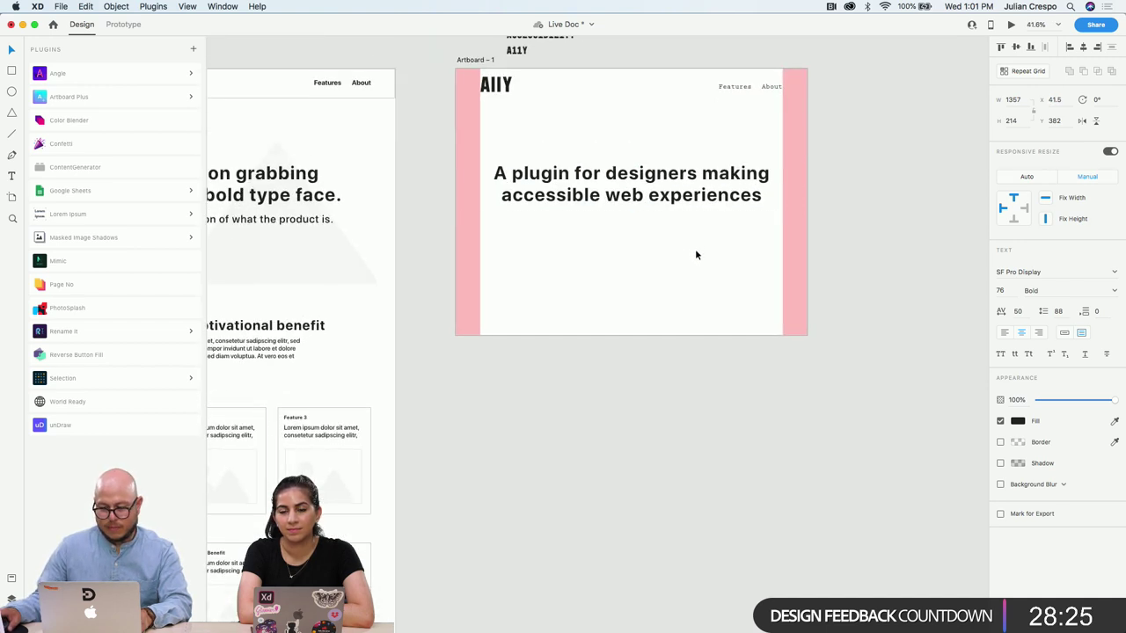
{"action": "scroll", "coordinate": [656, 269], "scroll_direction": "down", "scroll_amount": 2}
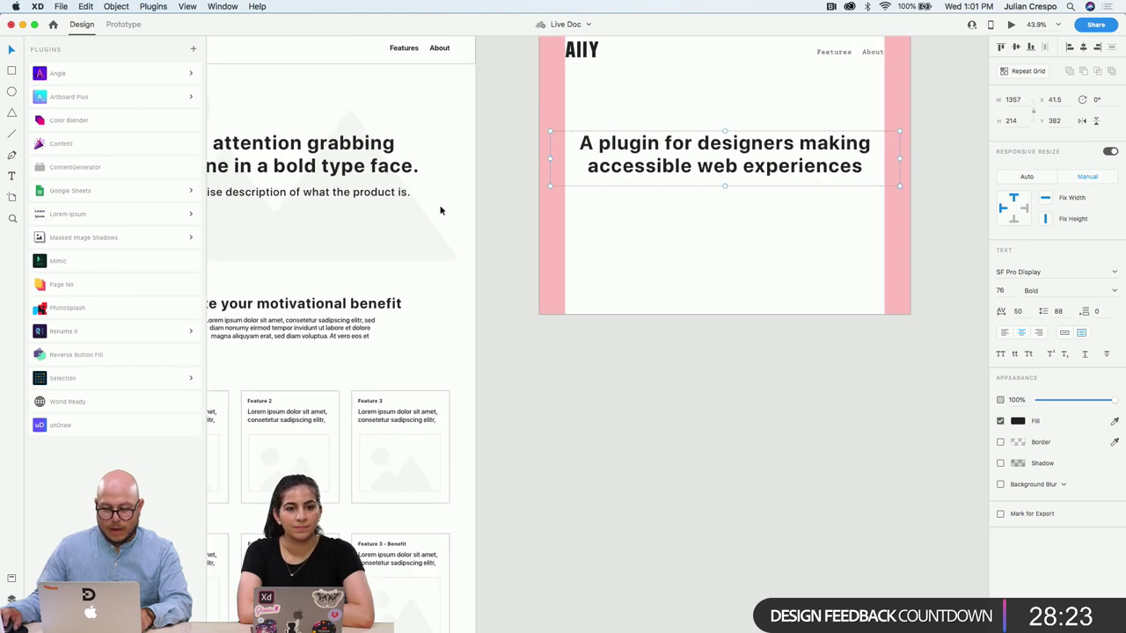
{"action": "left_click", "coordinate": [372, 193]}
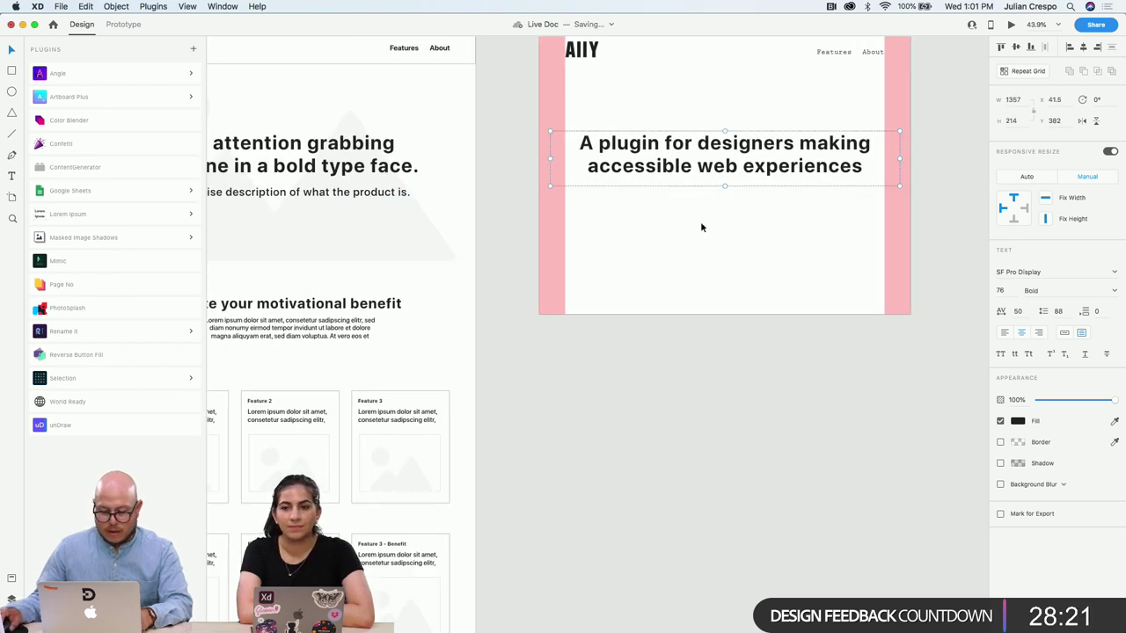
{"action": "type", "text": "A concise description of what the product is."}
{"action": "left_click", "coordinate": [769, 228]}
{"action": "left_click_drag", "start_coordinate": [768, 228], "coordinate": [666, 299]}
{"action": "scroll", "coordinate": [716, 245], "scroll_direction": "up", "scroll_amount": 3}
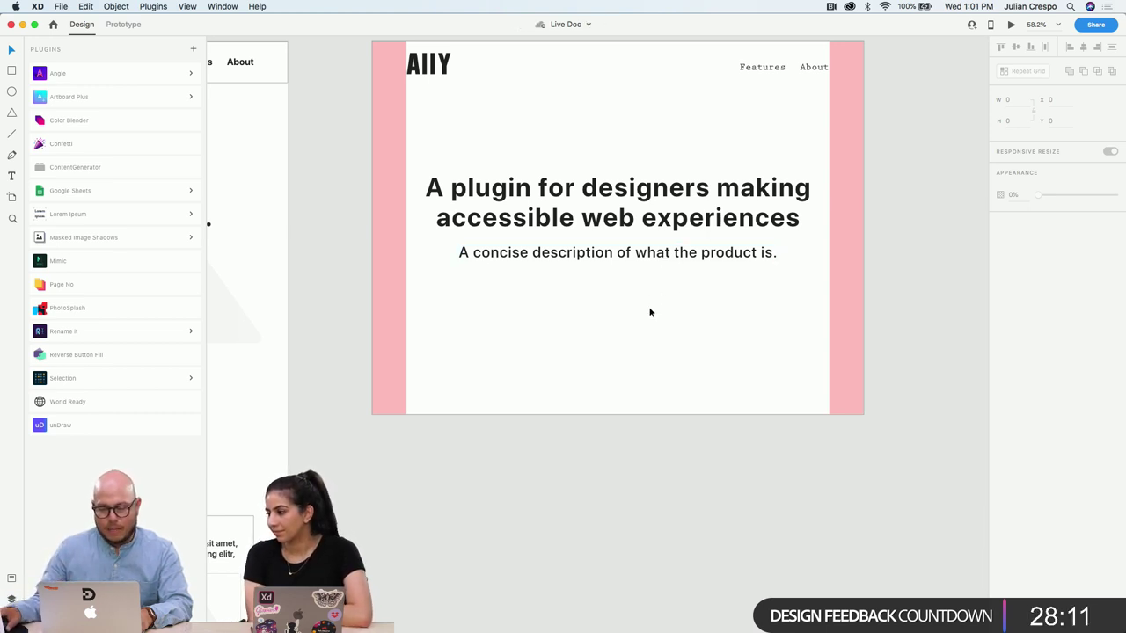
Set the headline's font to Mono45-Headline
{"action": "left_click", "coordinate": [595, 216]}
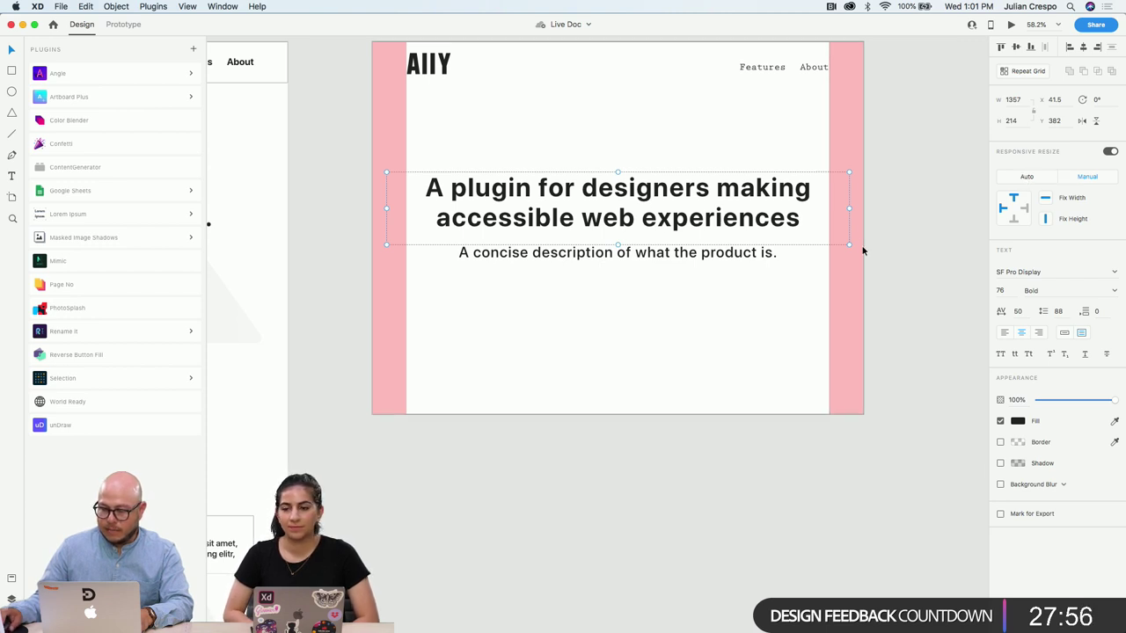
{"action": "left_click", "coordinate": [1051, 271]}
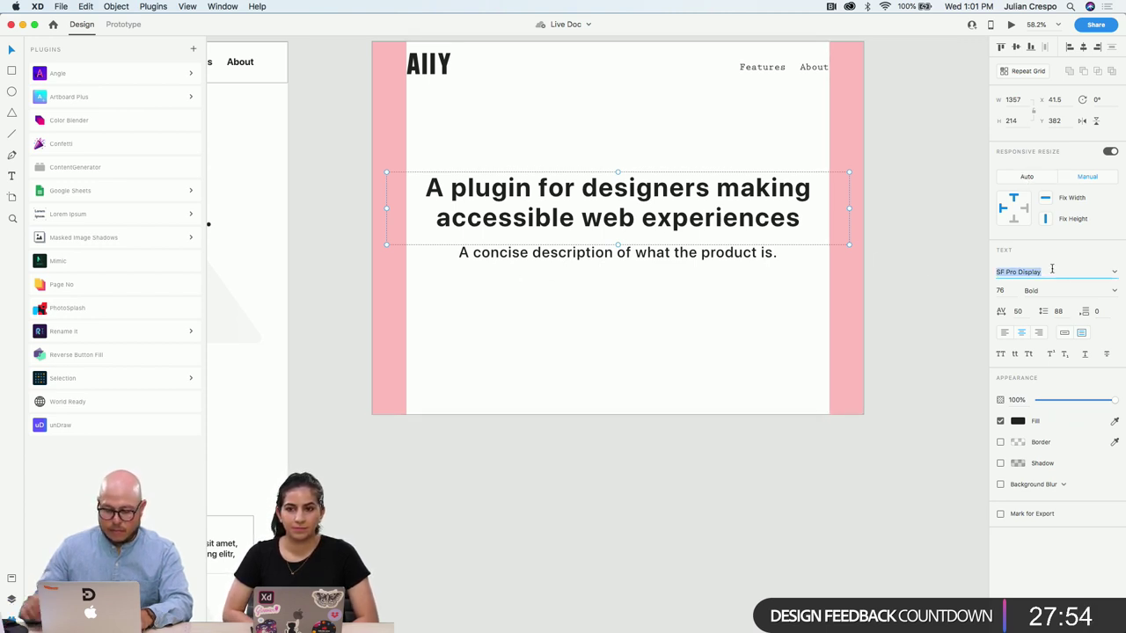
{"action": "left_click", "coordinate": [1115, 274]}
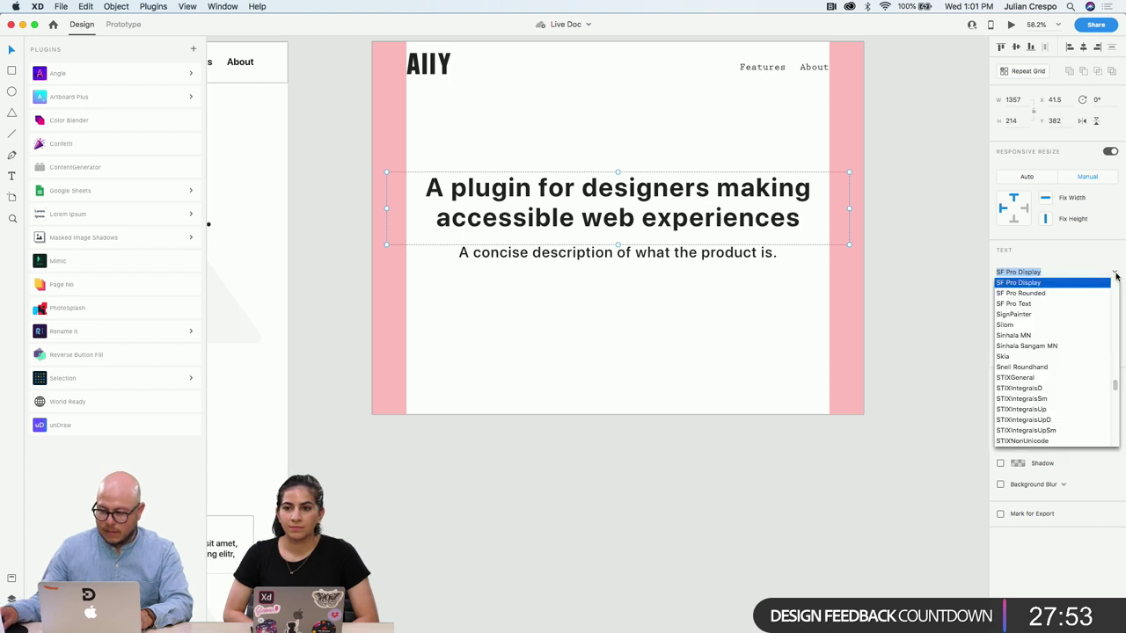
{"action": "scroll", "coordinate": [1036, 379], "scroll_direction": "down", "scroll_amount": 2}
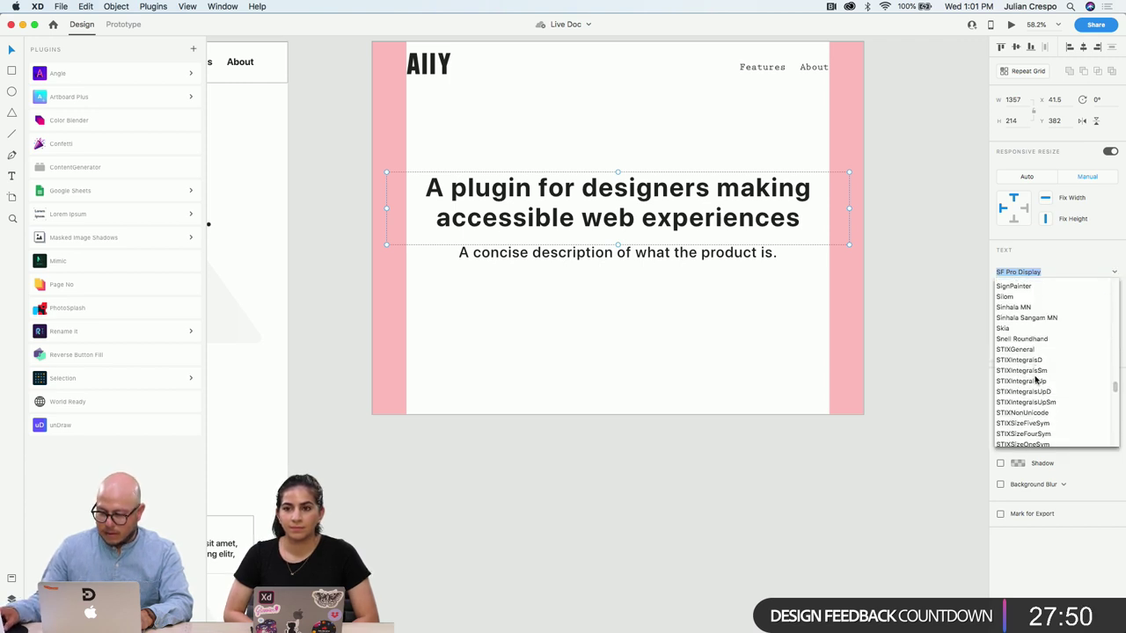
{"action": "scroll", "coordinate": [1038, 380], "scroll_direction": "up", "scroll_amount": 5}
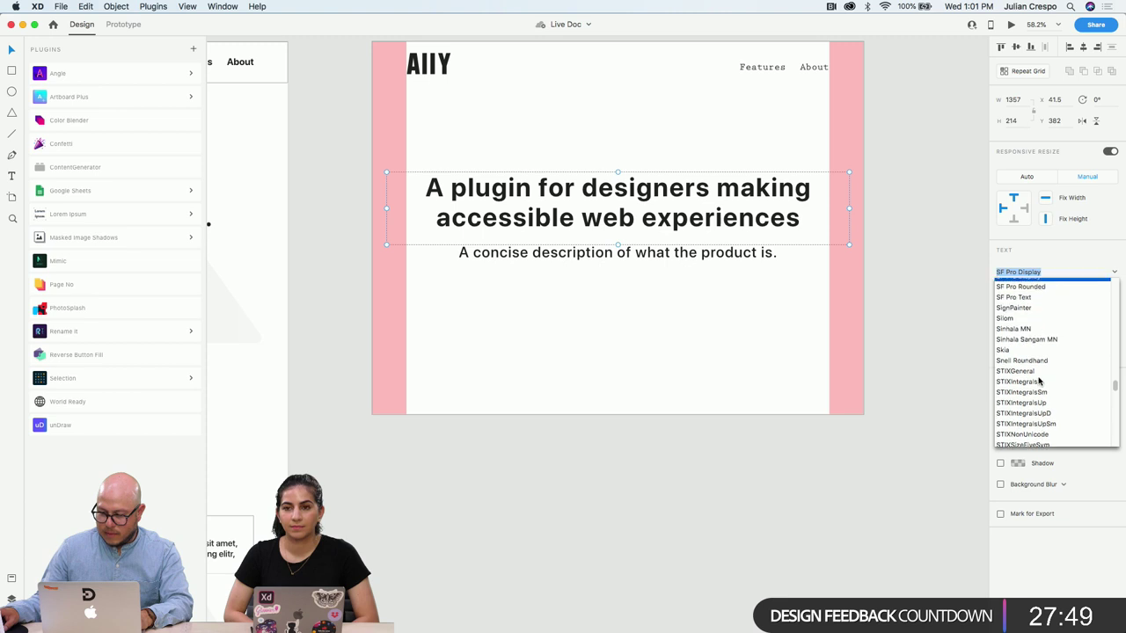
{"action": "scroll", "coordinate": [1038, 379], "scroll_direction": "up", "scroll_amount": 3}
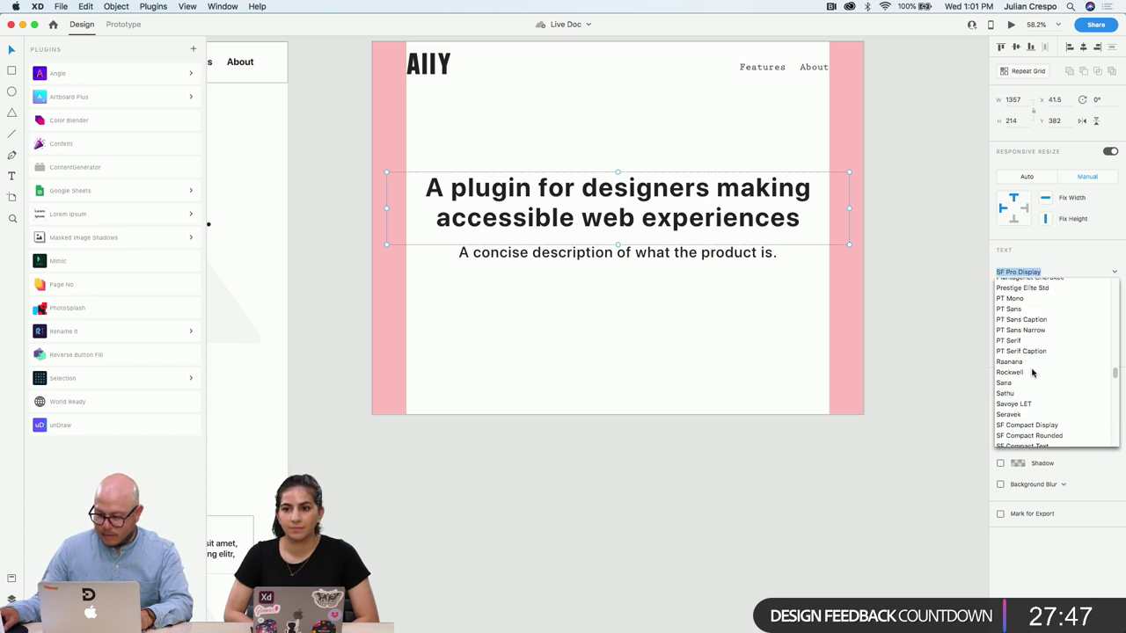
{"action": "scroll", "coordinate": [1021, 303], "scroll_direction": "up", "scroll_amount": 2}
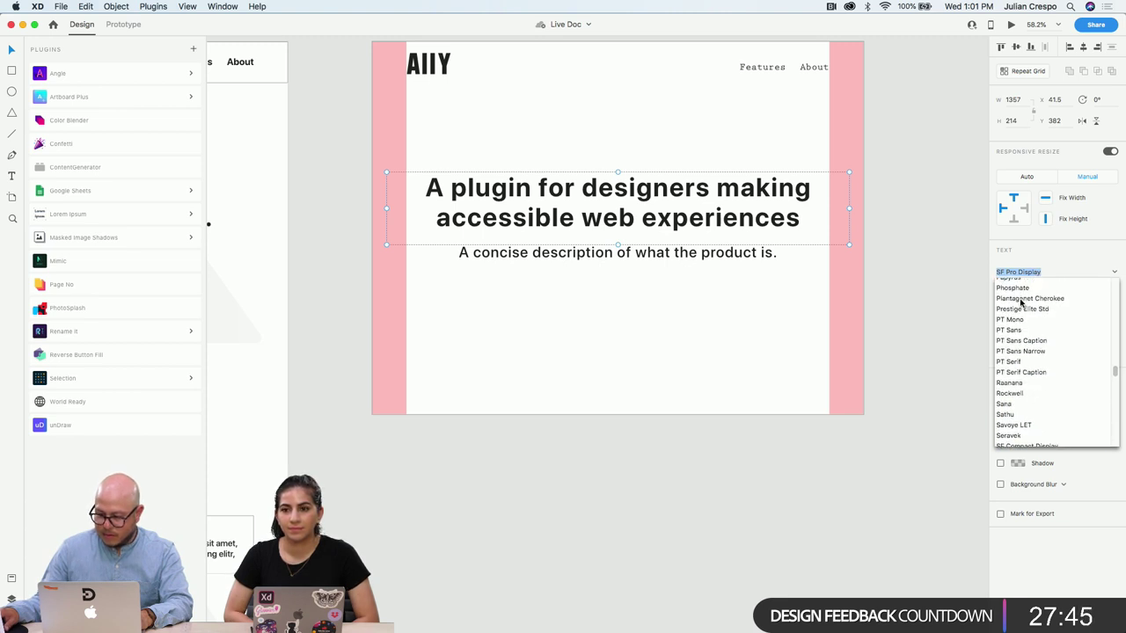
{"action": "type", "text": "Monaco"}
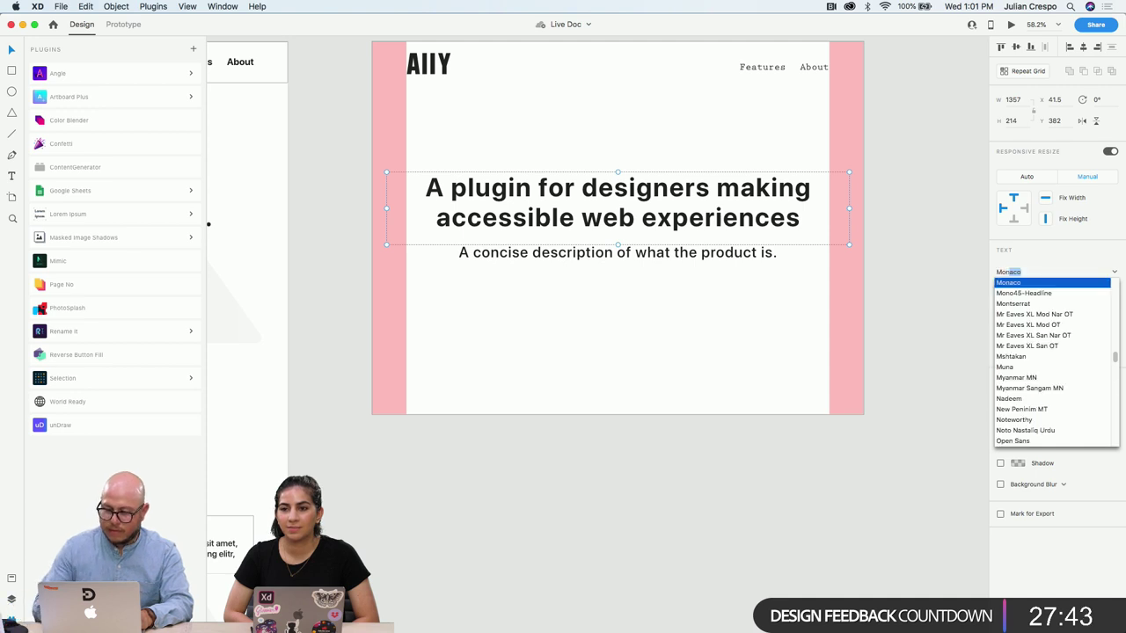
{"action": "key", "text": "Return"}
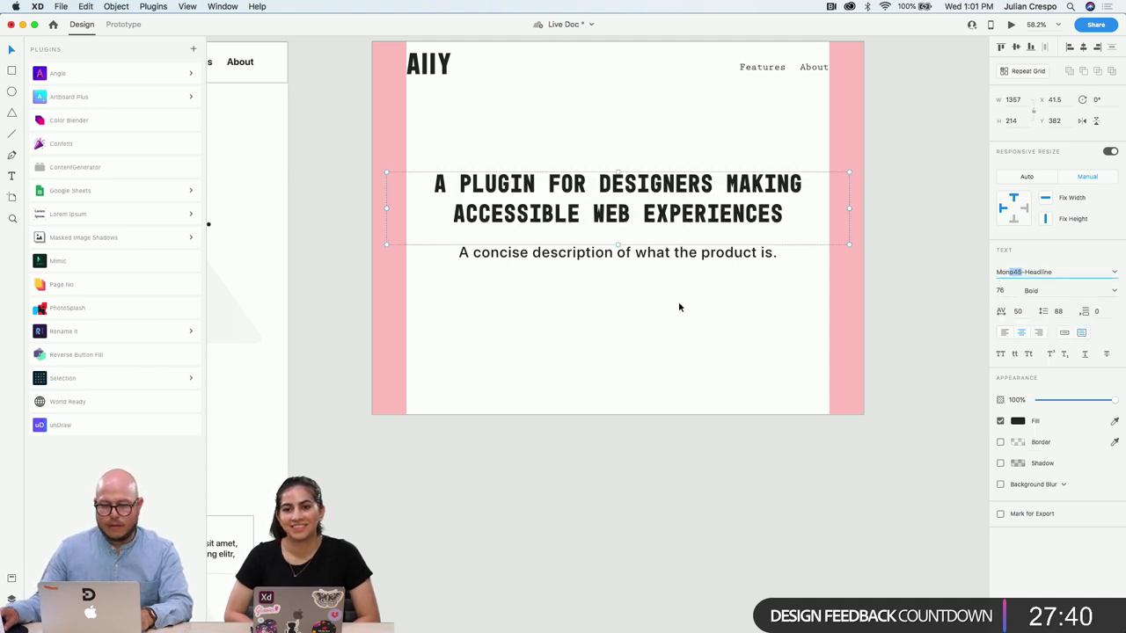
{"action": "left_click", "coordinate": [779, 315]}
Try to switch the headline's letter case to lowercase
{"action": "left_click", "coordinate": [687, 208]}
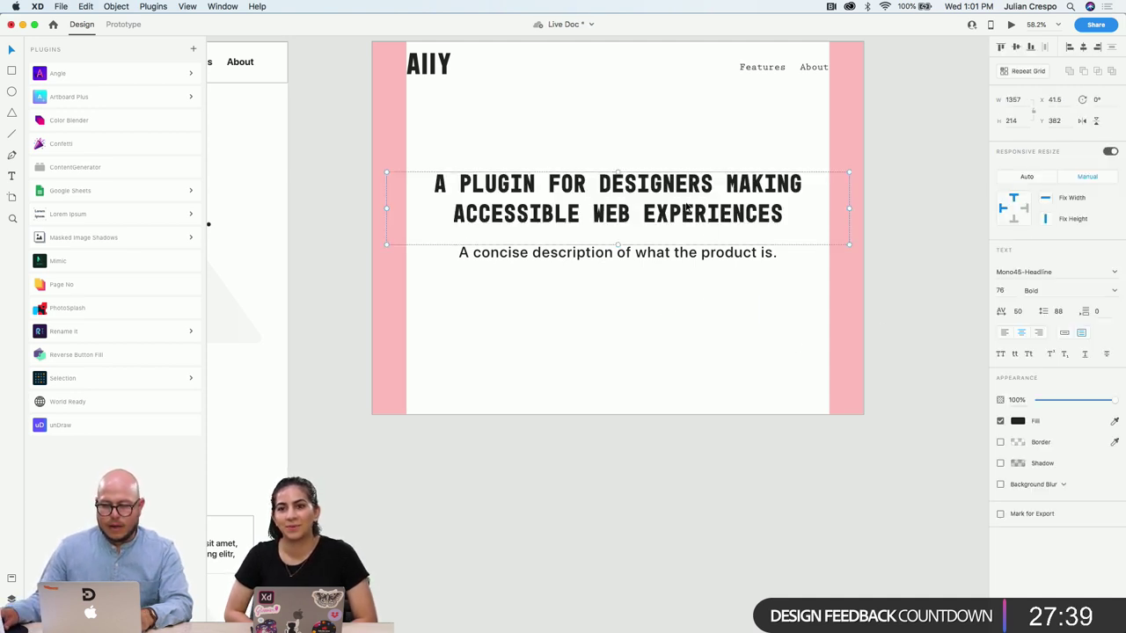
{"action": "left_click", "coordinate": [1016, 355]}
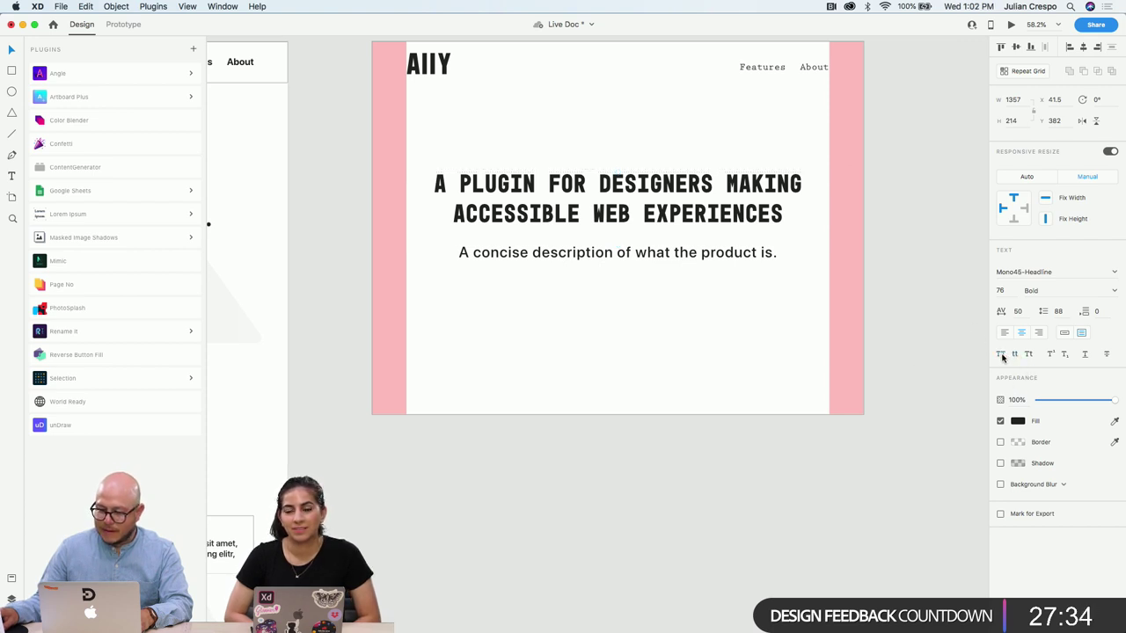
{"action": "left_click", "coordinate": [729, 370]}
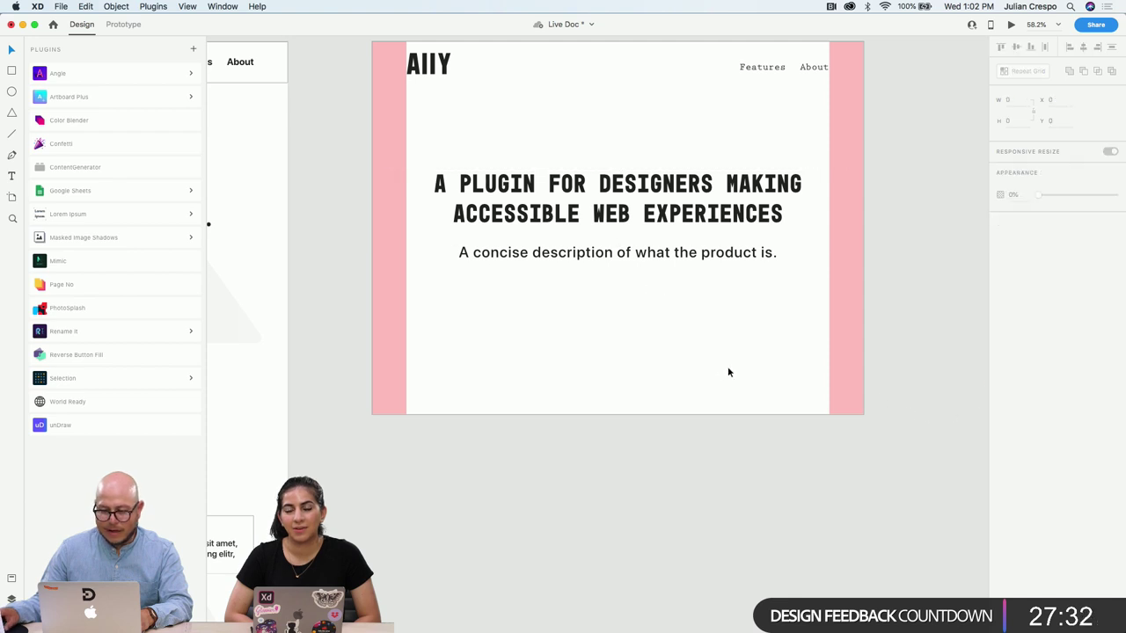
Set the headline's font to Prestige Elite Std with the Bold style
{"action": "scroll", "coordinate": [651, 361], "scroll_direction": "right", "scroll_amount": 3}
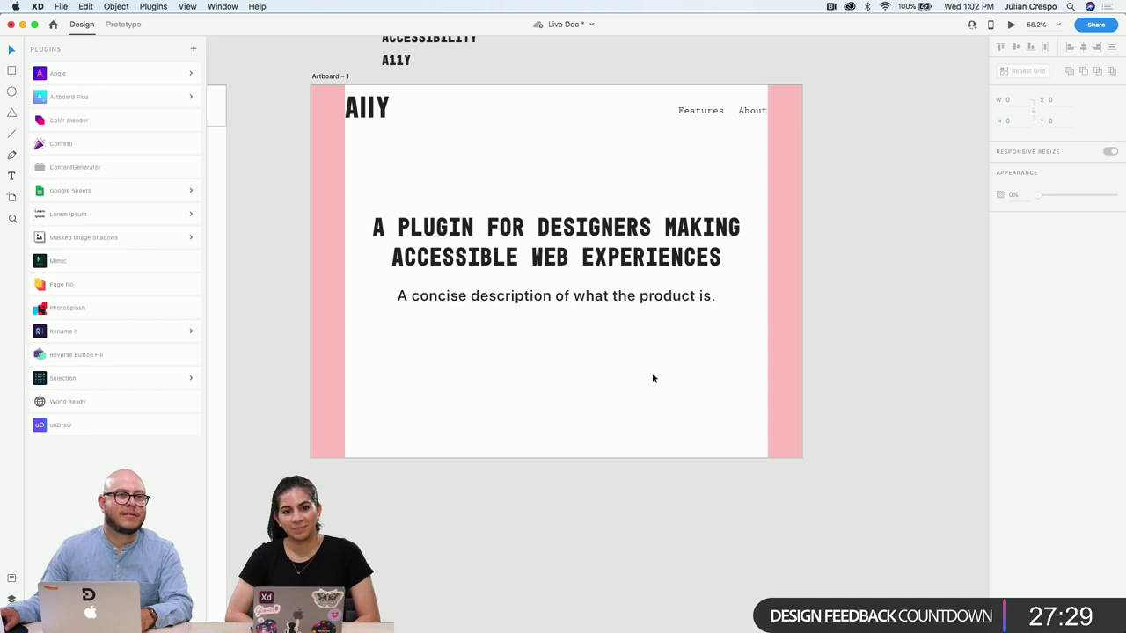
{"action": "scroll", "coordinate": [636, 318], "scroll_direction": "up", "scroll_amount": 1}
{"action": "scroll", "coordinate": [650, 365], "scroll_direction": "down", "scroll_amount": 5}
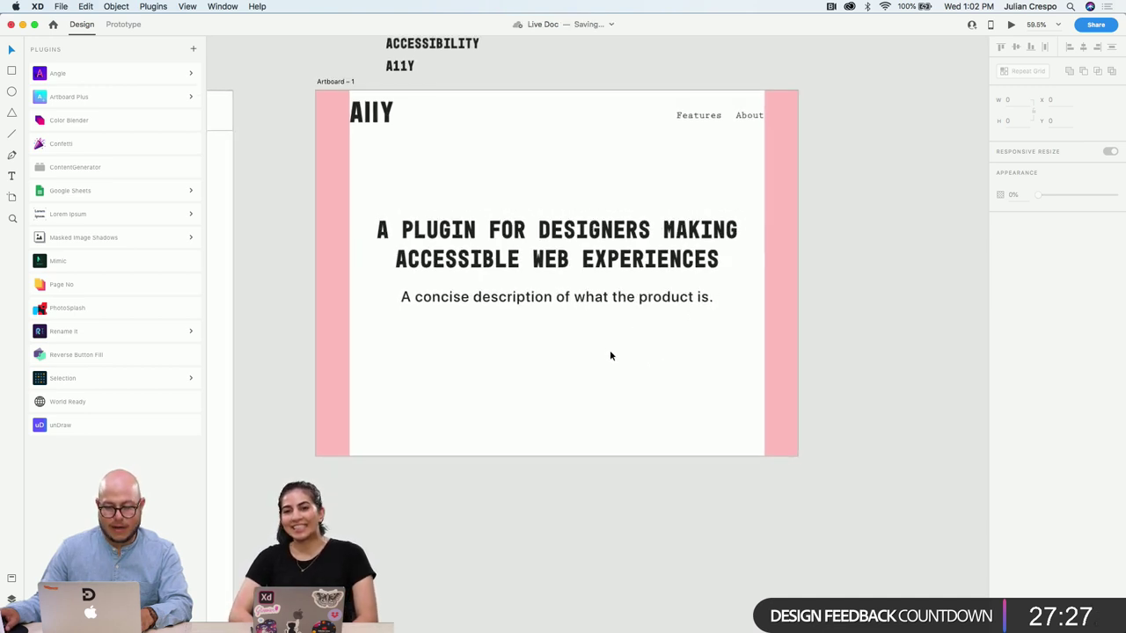
{"action": "scroll", "coordinate": [708, 333], "scroll_direction": "up", "scroll_amount": 1}
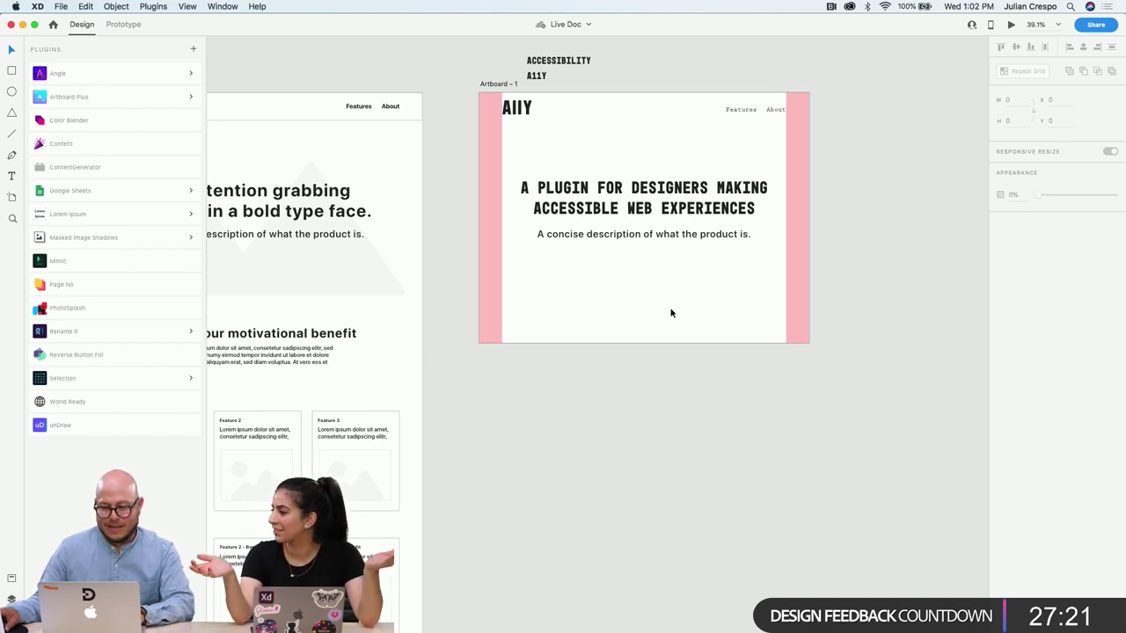
{"action": "left_click", "coordinate": [708, 220]}
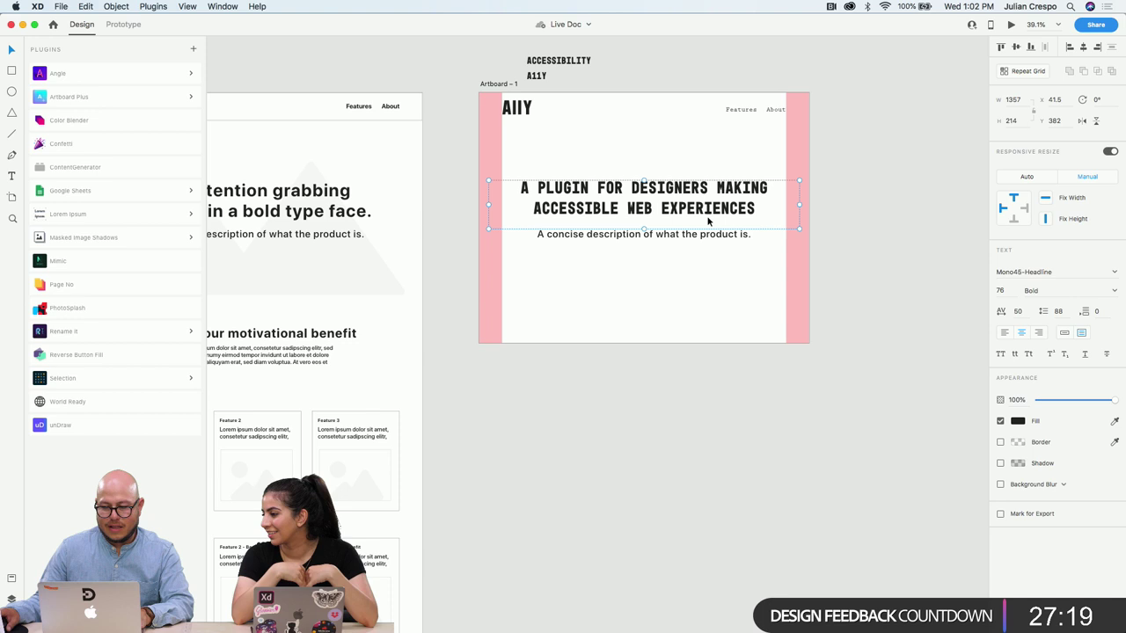
{"action": "left_click", "coordinate": [1027, 271]}
{"action": "type", "text": "Prestige Elite Std"}
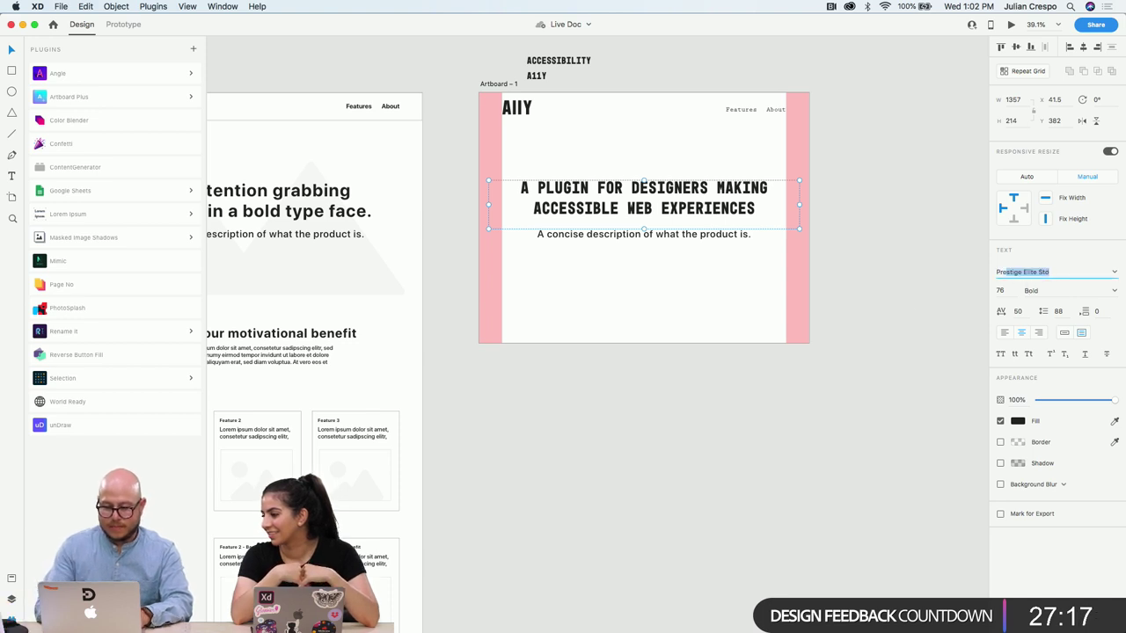
{"action": "key", "text": "Return"}
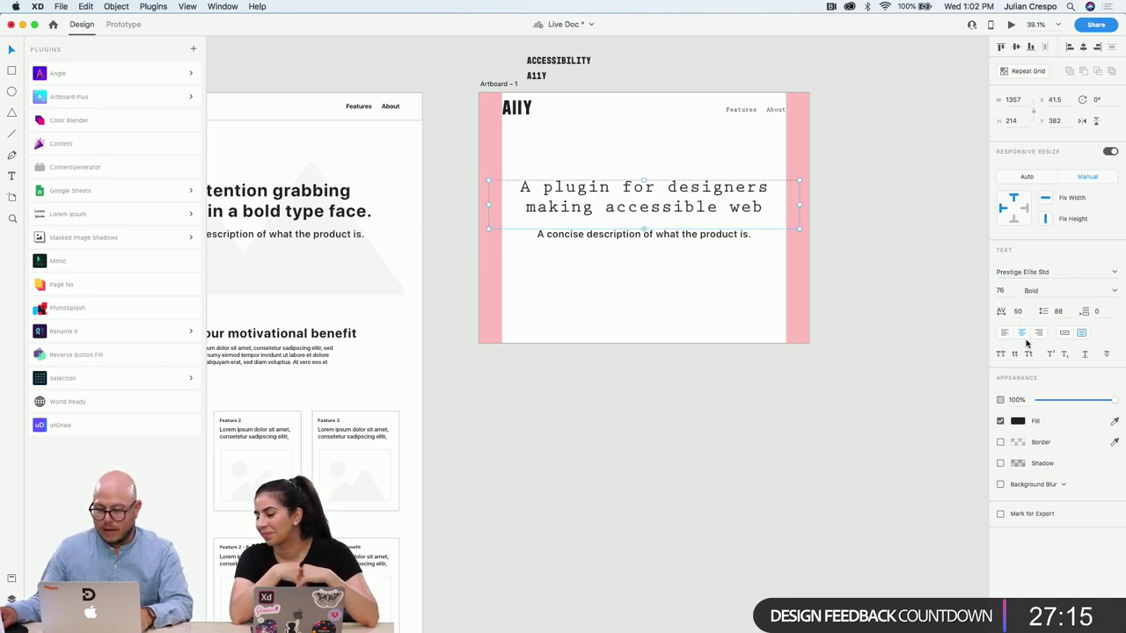
{"action": "left_click", "coordinate": [1115, 292]}
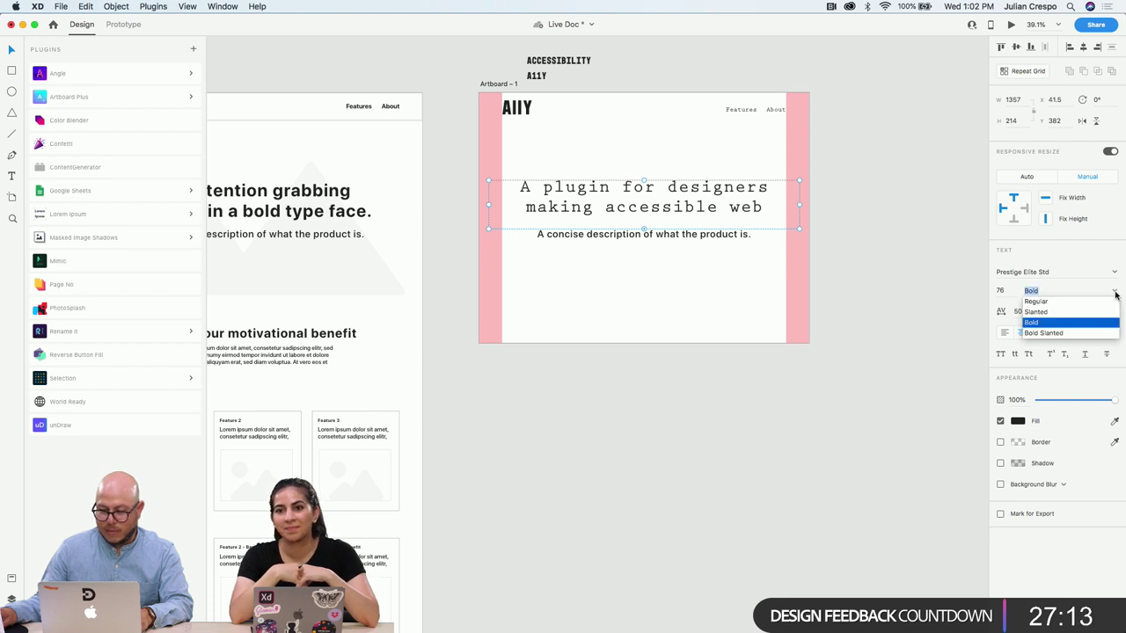
{"action": "left_click", "coordinate": [1041, 326]}
{"action": "left_click", "coordinate": [655, 255]}
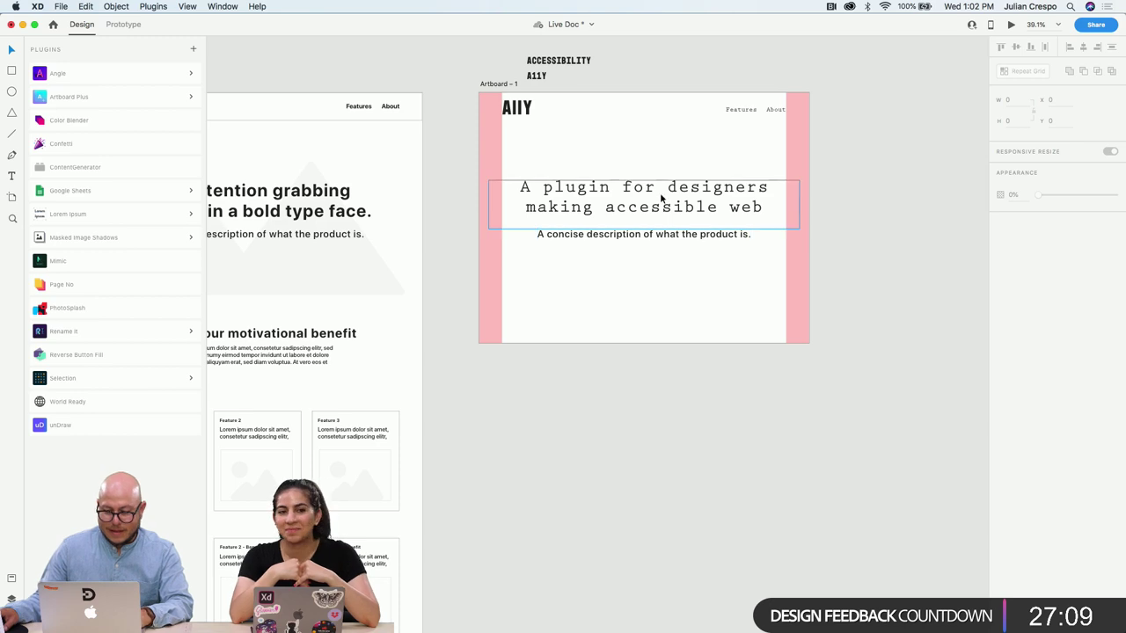
Switch to Adobe Fonts and browse the monospaced font families across the result pages for a headline typeface
{"action": "key", "text": "ctrl+Right"}
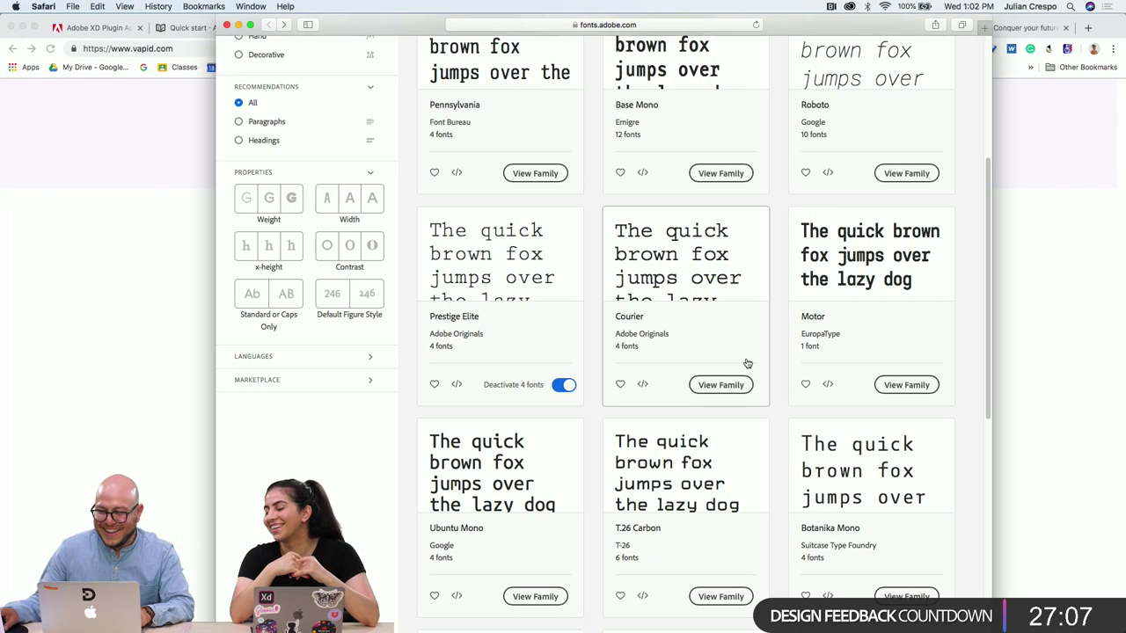
{"action": "scroll", "coordinate": [703, 396], "scroll_direction": "down", "scroll_amount": 5}
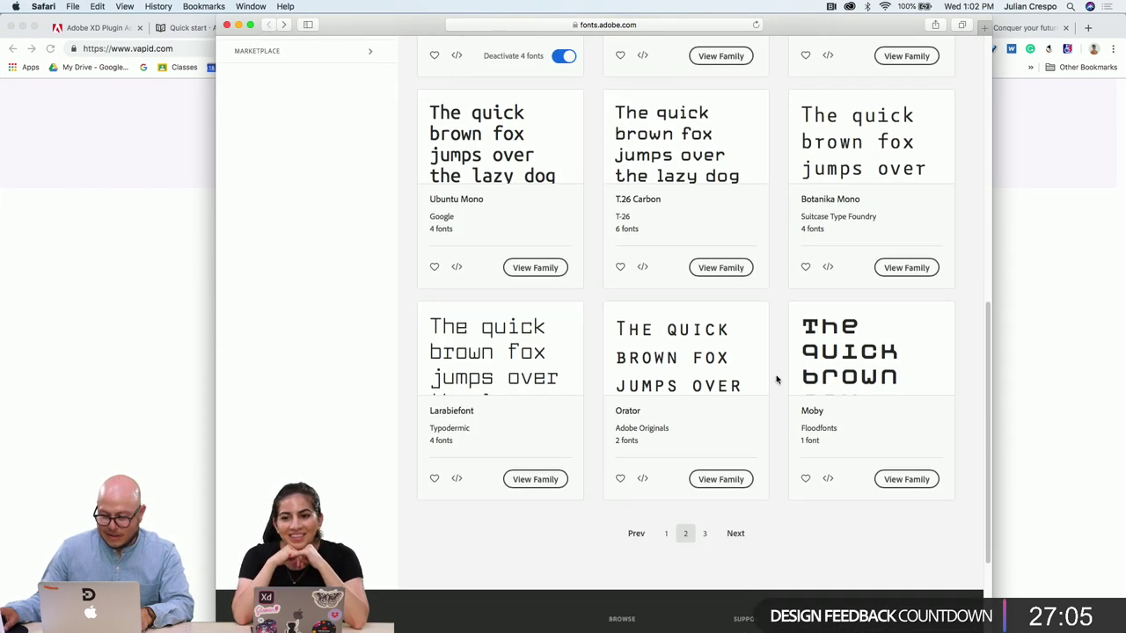
{"action": "scroll", "coordinate": [703, 396], "scroll_direction": "up", "scroll_amount": 10}
{"action": "scroll", "coordinate": [682, 461], "scroll_direction": "down", "scroll_amount": 4}
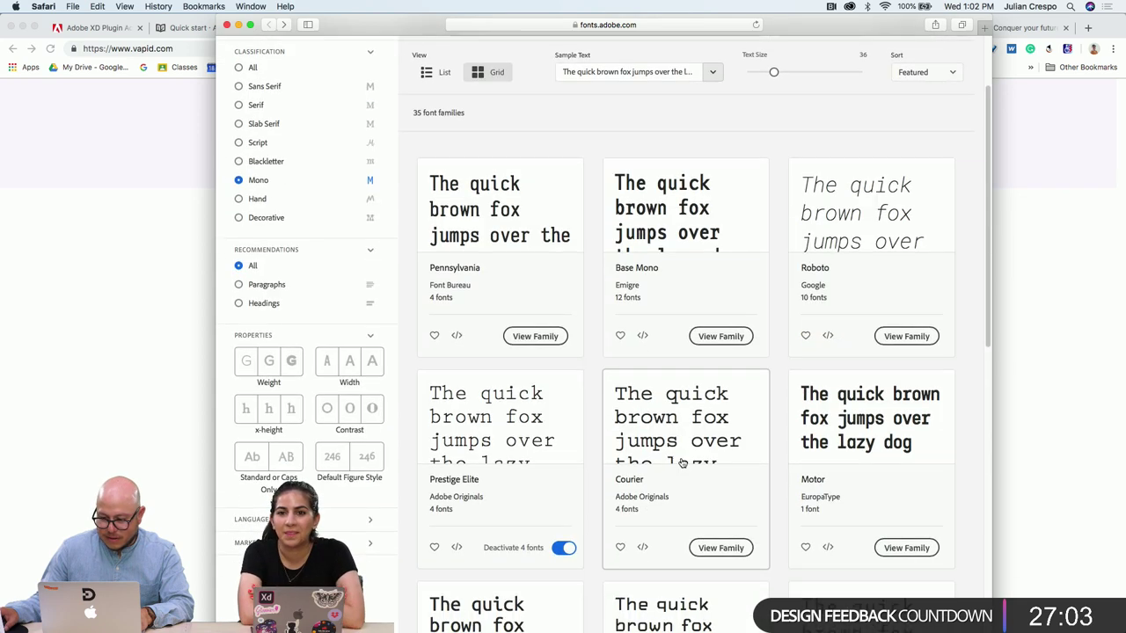
{"action": "scroll", "coordinate": [657, 483], "scroll_direction": "down", "scroll_amount": 10}
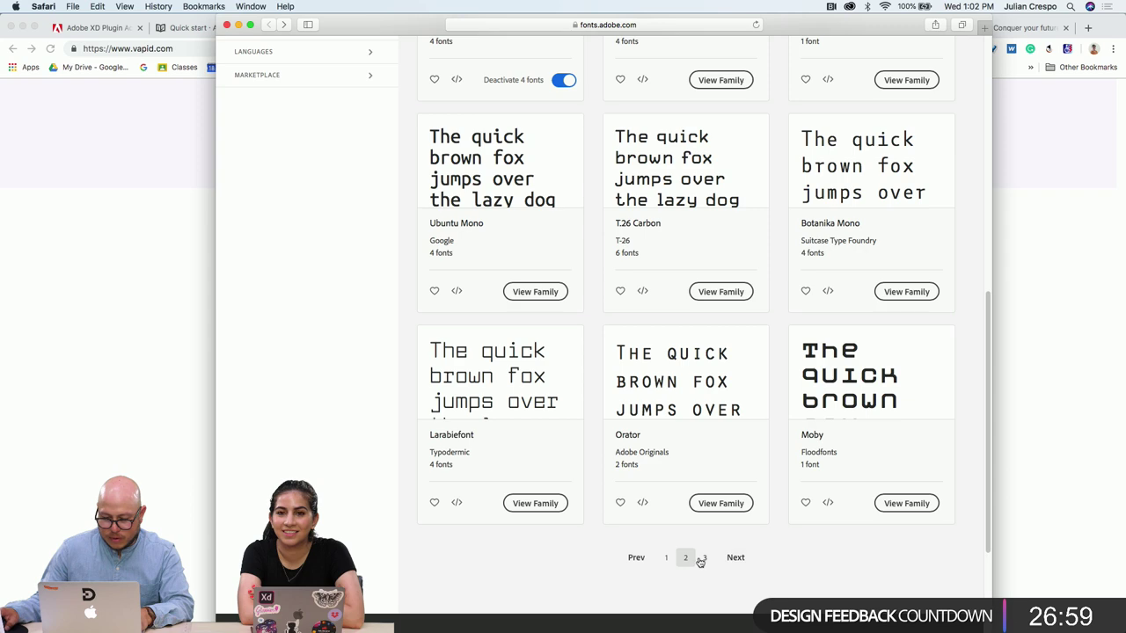
{"action": "scroll", "coordinate": [699, 559], "scroll_direction": "up", "scroll_amount": 11}
{"action": "scroll", "coordinate": [691, 465], "scroll_direction": "down", "scroll_amount": 12}
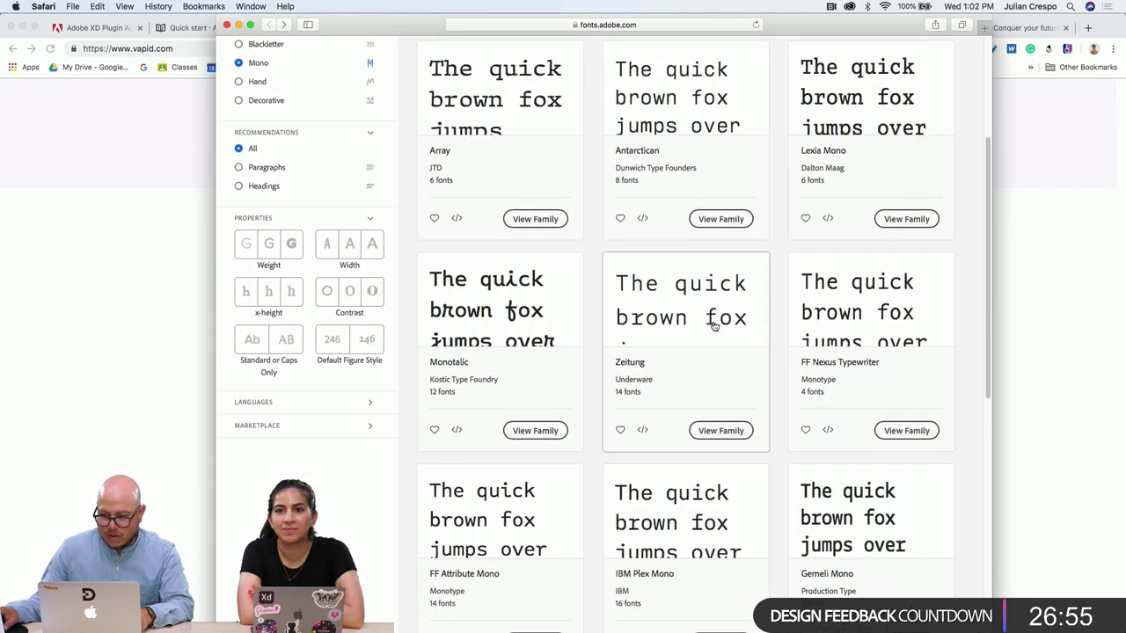
{"action": "scroll", "coordinate": [711, 319], "scroll_direction": "down", "scroll_amount": 5}
{"action": "scroll", "coordinate": [754, 369], "scroll_direction": "down", "scroll_amount": 5}
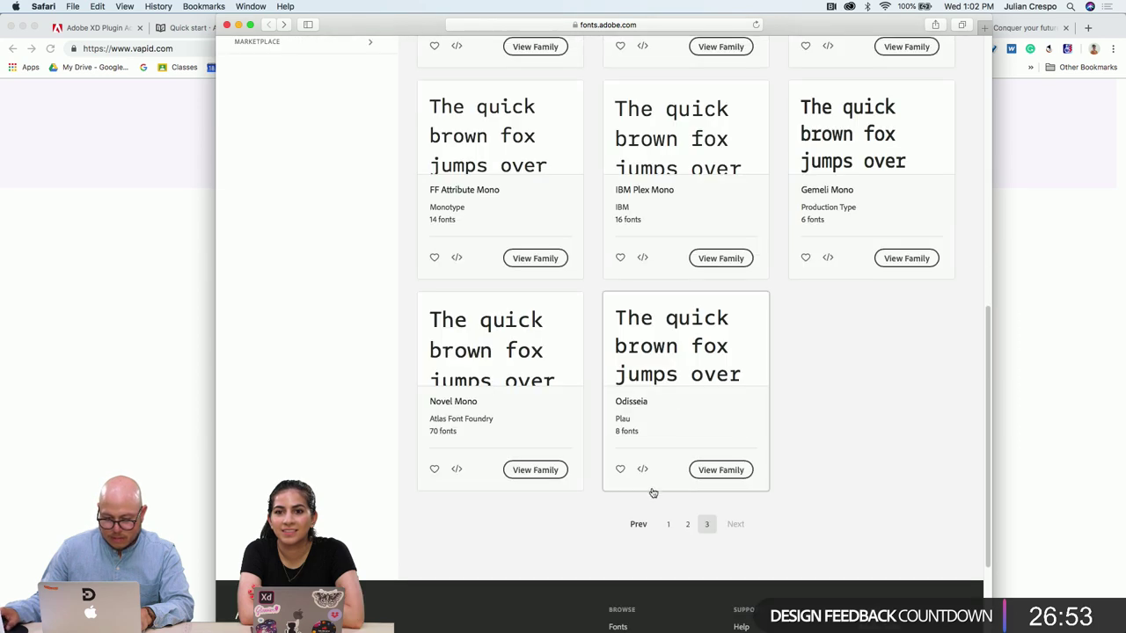
{"action": "scroll", "coordinate": [596, 324], "scroll_direction": "up", "scroll_amount": 10}
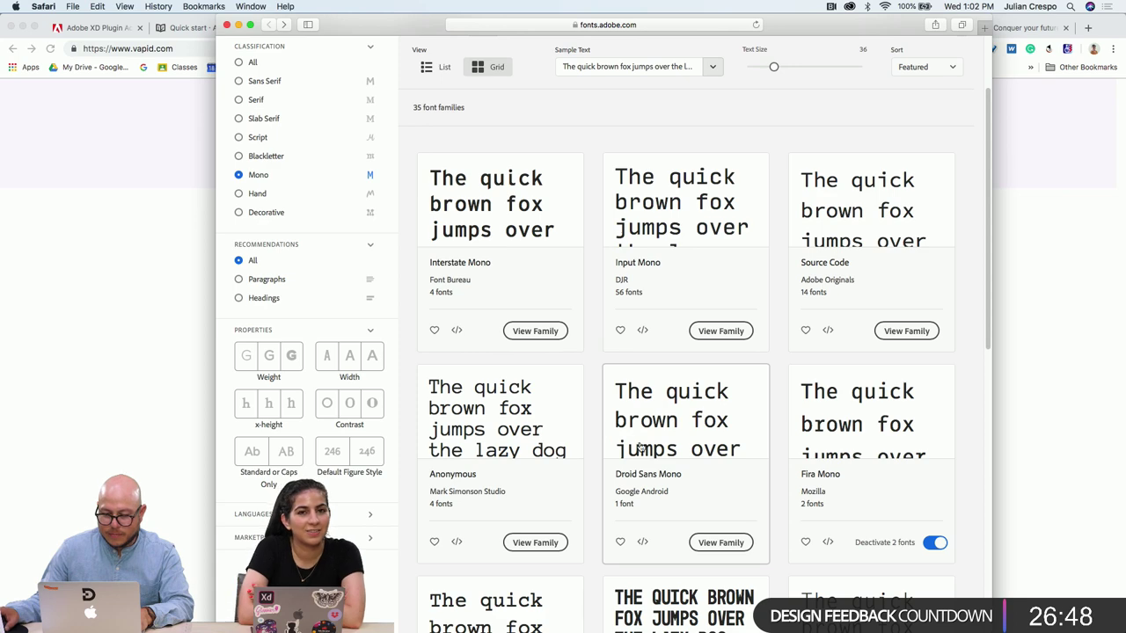
{"action": "scroll", "coordinate": [639, 445], "scroll_direction": "down", "scroll_amount": 1}
{"action": "scroll", "coordinate": [642, 503], "scroll_direction": "down", "scroll_amount": 1}
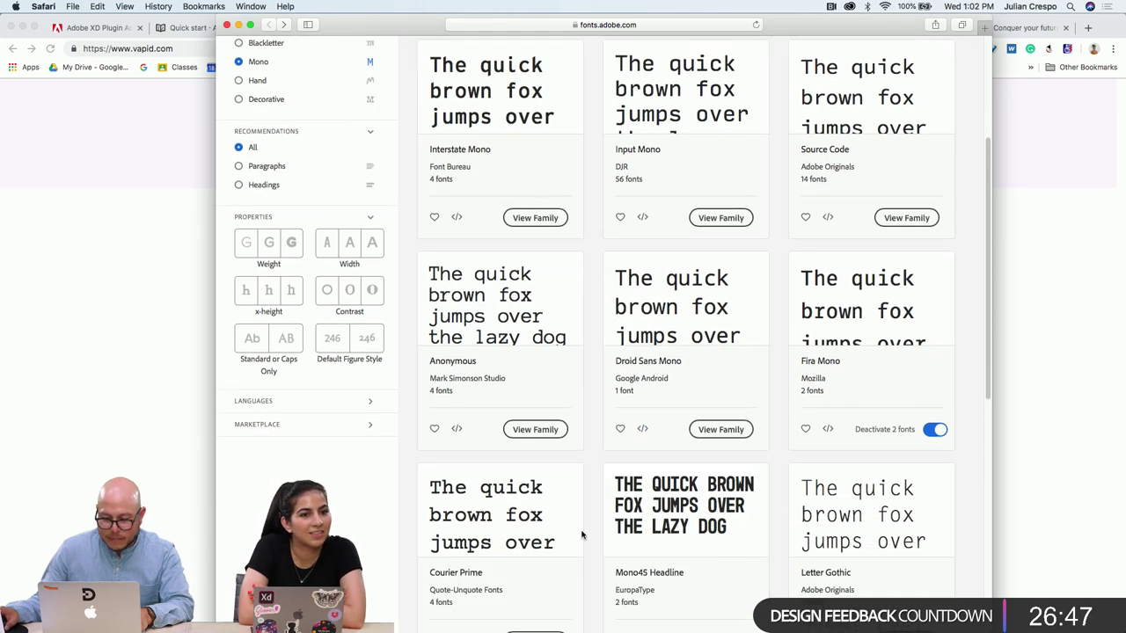
{"action": "scroll", "coordinate": [581, 539], "scroll_direction": "down", "scroll_amount": 4}
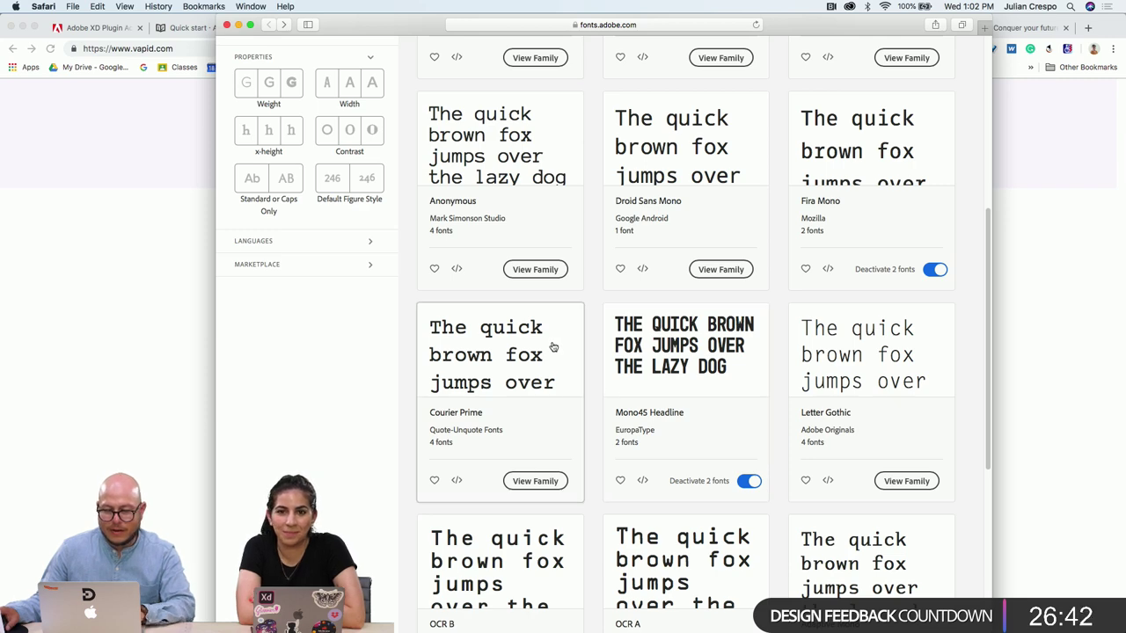
Return to Adobe XD and restore the headline's font to Mono45-Headline
{"action": "key", "text": "ctrl+Left"}
{"action": "left_click", "coordinate": [690, 216]}
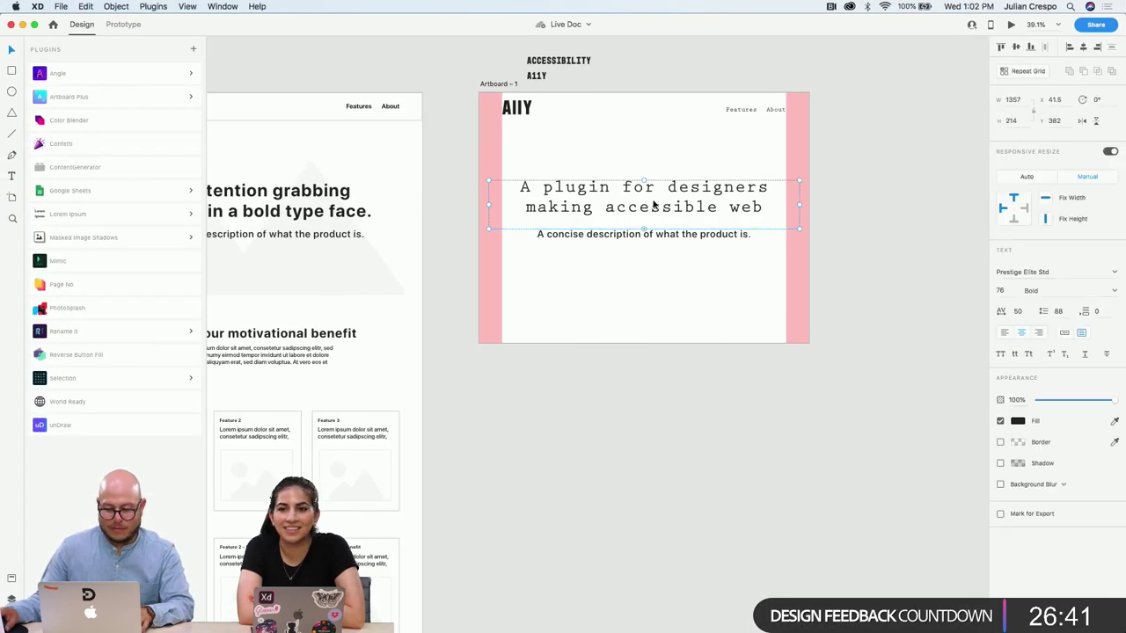
{"action": "left_click", "coordinate": [721, 284]}
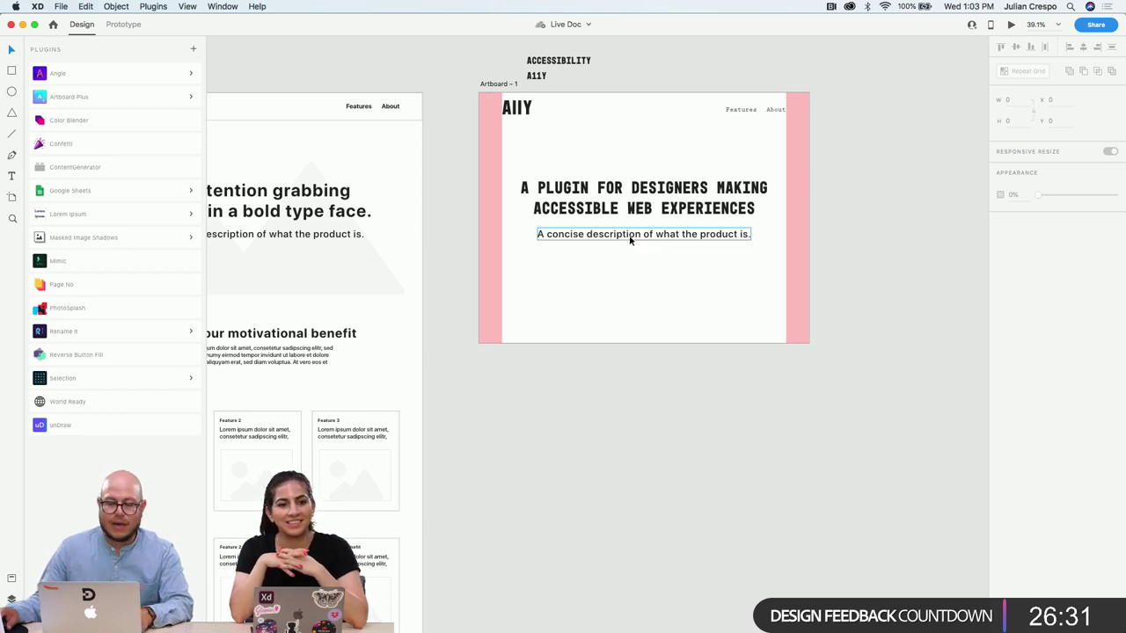
Extend the landing page artboard downward to a height of about 2989
{"action": "left_click", "coordinate": [506, 83]}
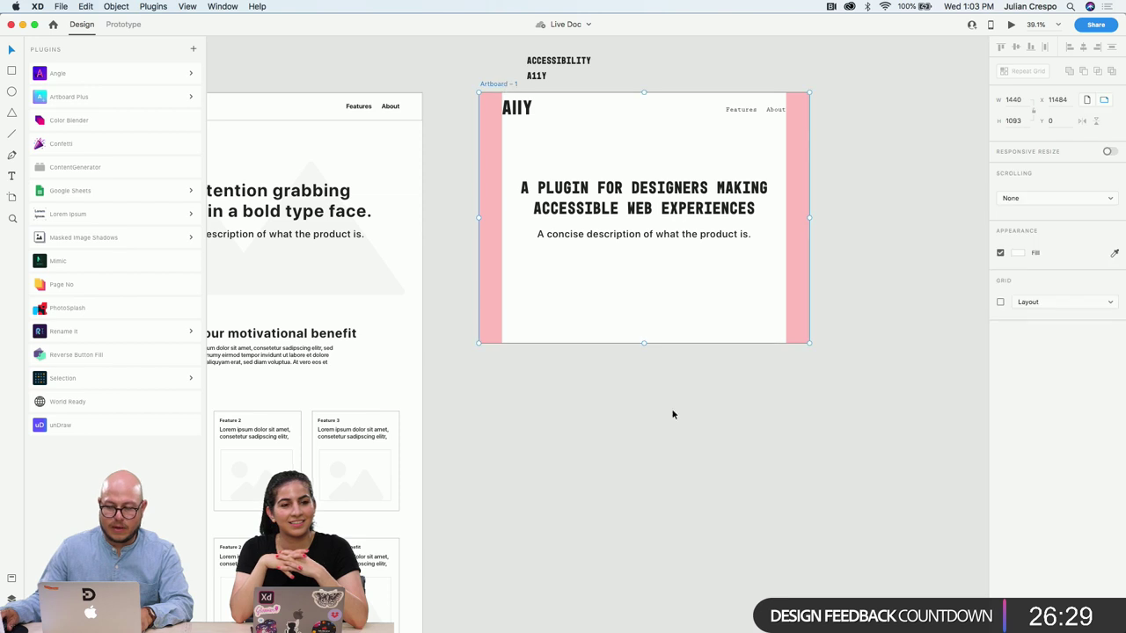
{"action": "left_click_drag", "start_coordinate": [646, 342], "coordinate": [644, 528]}
{"action": "scroll", "coordinate": [643, 460], "scroll_direction": "down", "scroll_amount": 3}
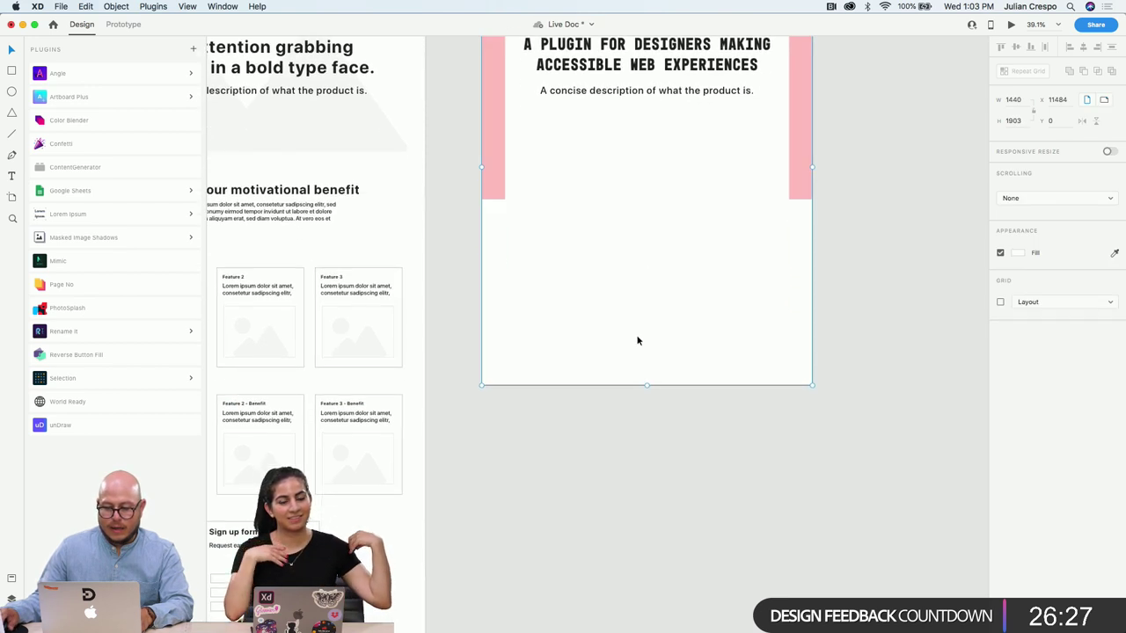
{"action": "left_click", "coordinate": [647, 373]}
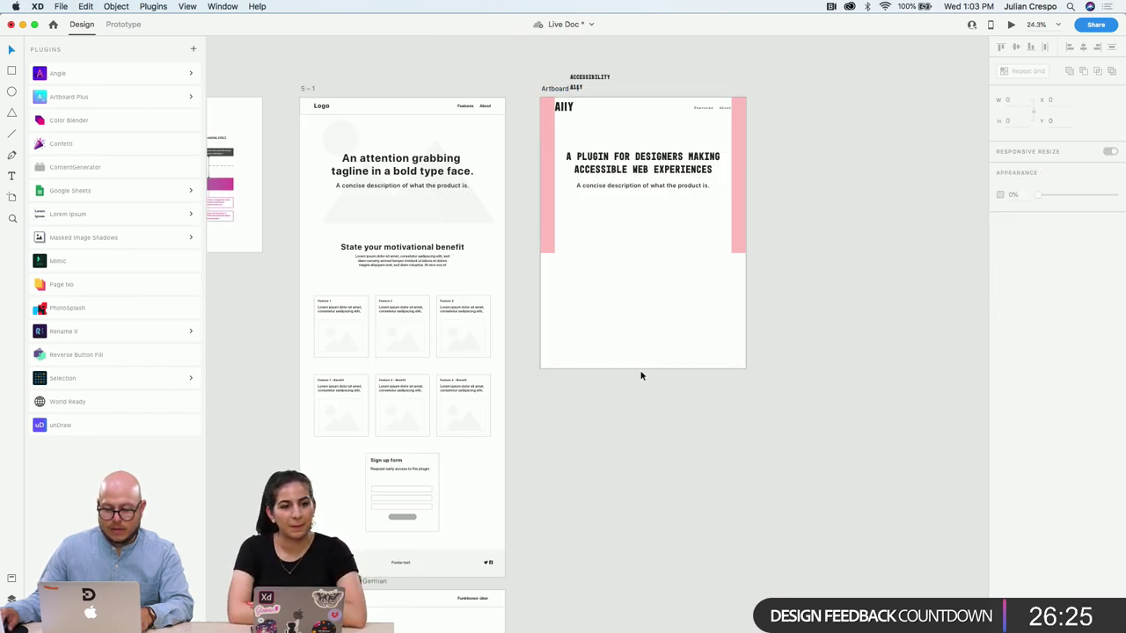
{"action": "left_click", "coordinate": [555, 90]}
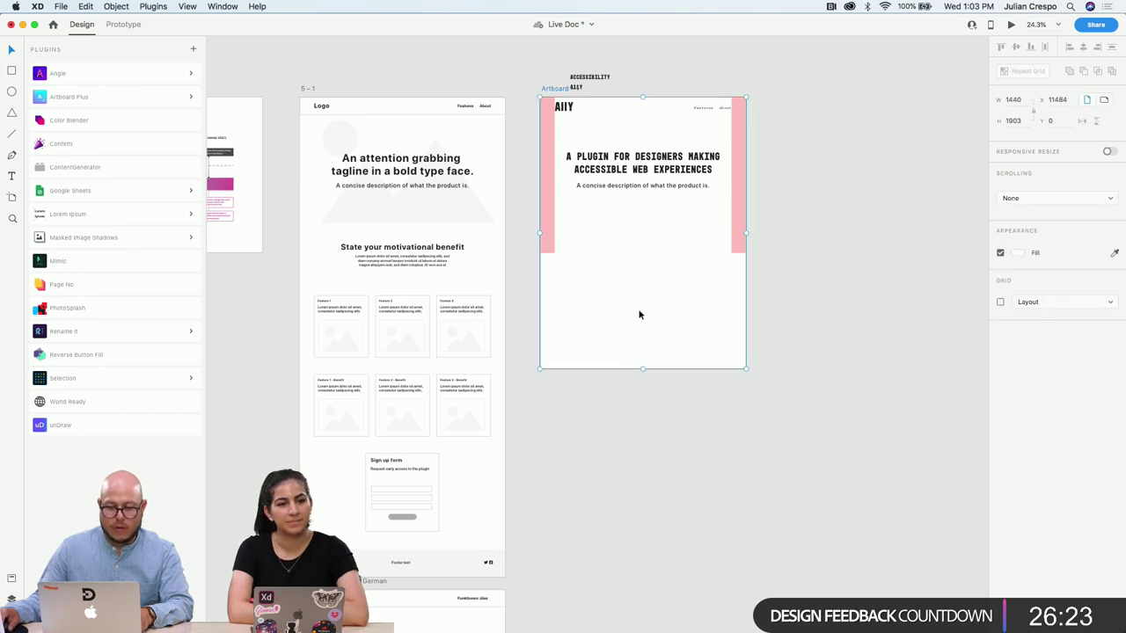
{"action": "left_click_drag", "start_coordinate": [642, 369], "coordinate": [643, 523]}
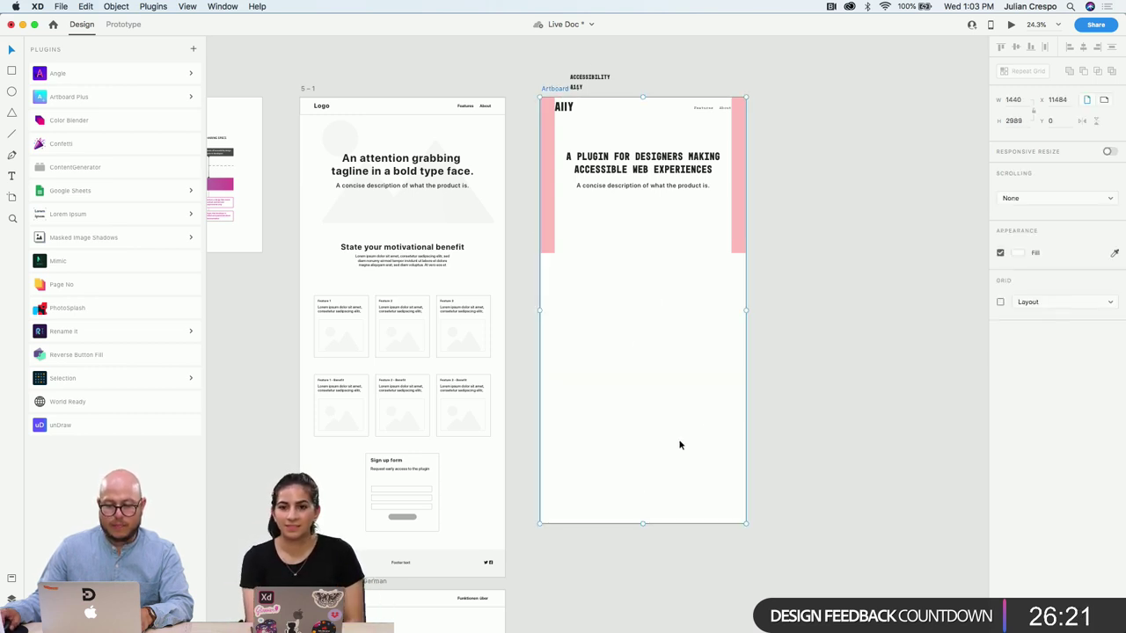
{"action": "left_click", "coordinate": [828, 306]}
Copy the wireframe's "State your motivational benefit" heading and its paragraph onto the new artboard below the hero text
{"action": "scroll", "coordinate": [578, 307], "scroll_direction": "up", "scroll_amount": 3}
{"action": "left_click", "coordinate": [334, 207]}
{"action": "left_click", "coordinate": [317, 228], "text": "shift"}
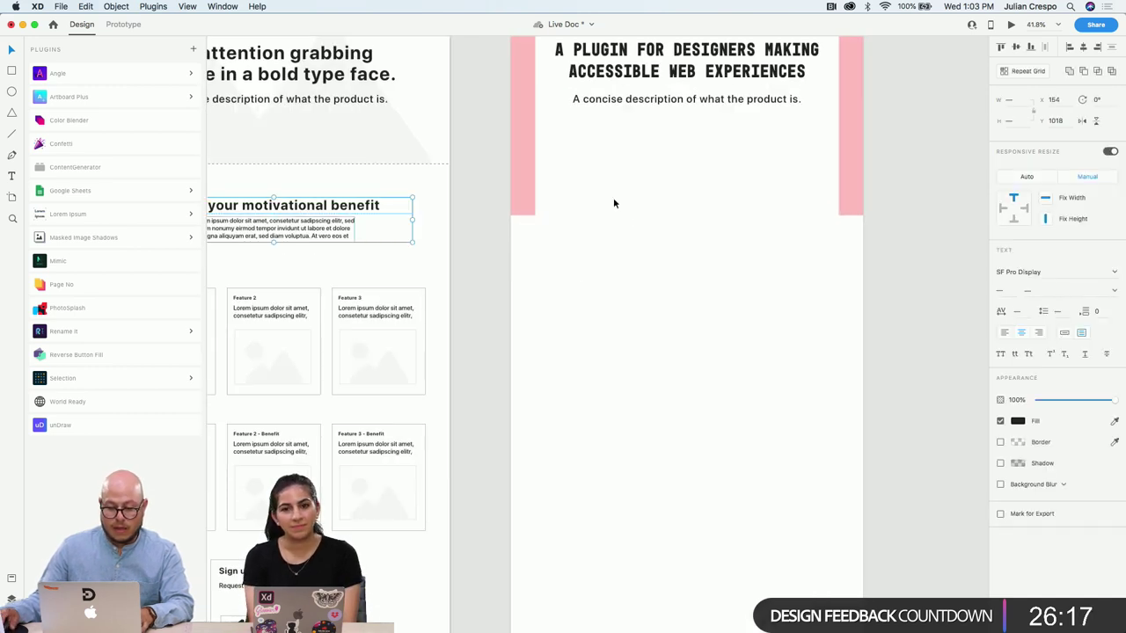
{"action": "scroll", "coordinate": [701, 191], "scroll_direction": "up", "scroll_amount": 5}
{"action": "left_click", "coordinate": [516, 137]}
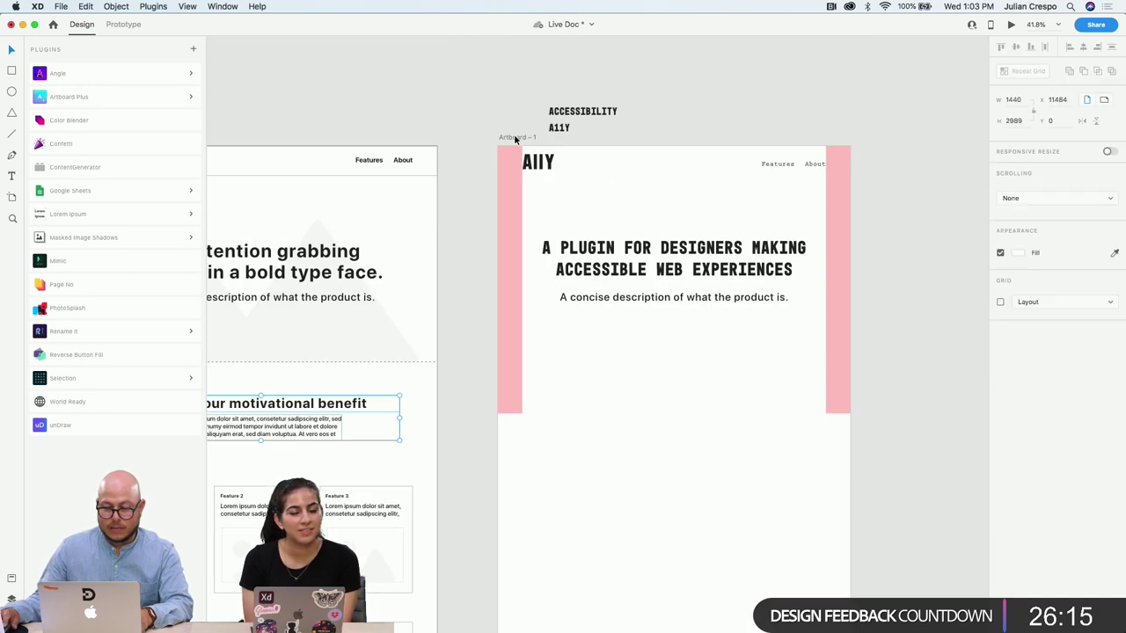
{"action": "key", "text": "super+v"}
{"action": "left_click", "coordinate": [712, 527]}
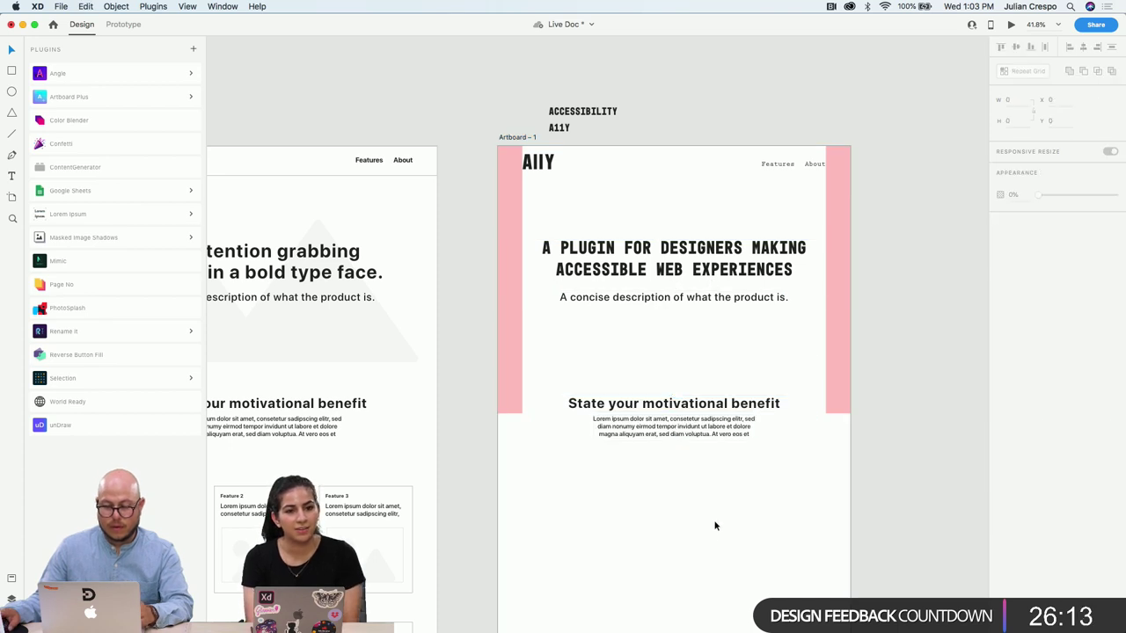
Switch to Adobe Fonts and search for "science fair"
{"action": "mouse_move", "coordinate": [523, 626]}
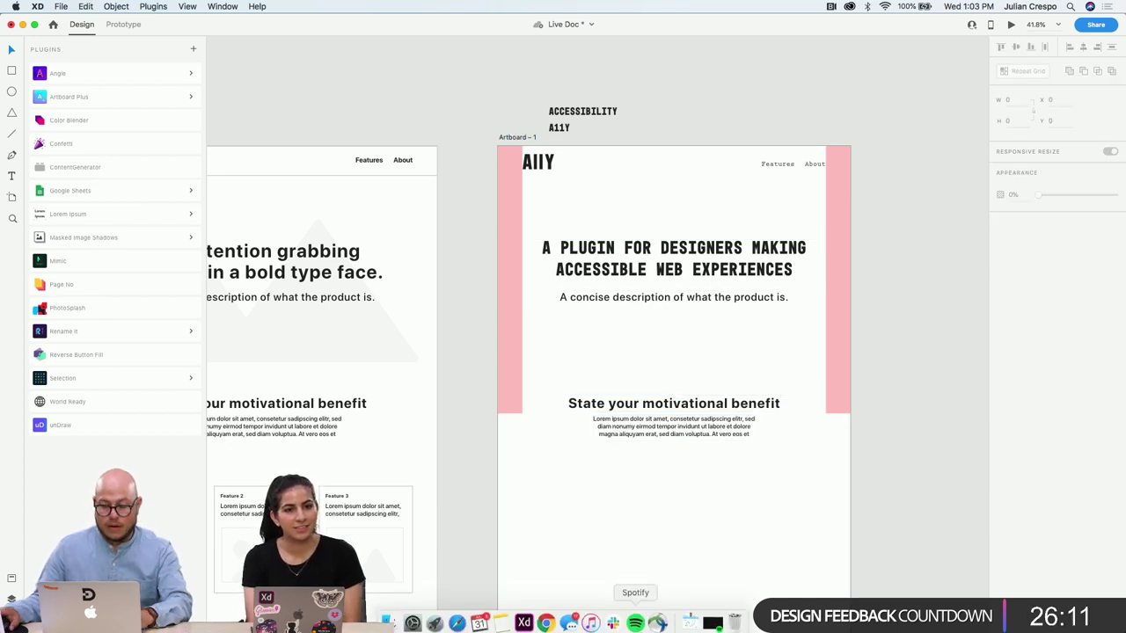
{"action": "key", "text": "ctrl+Right"}
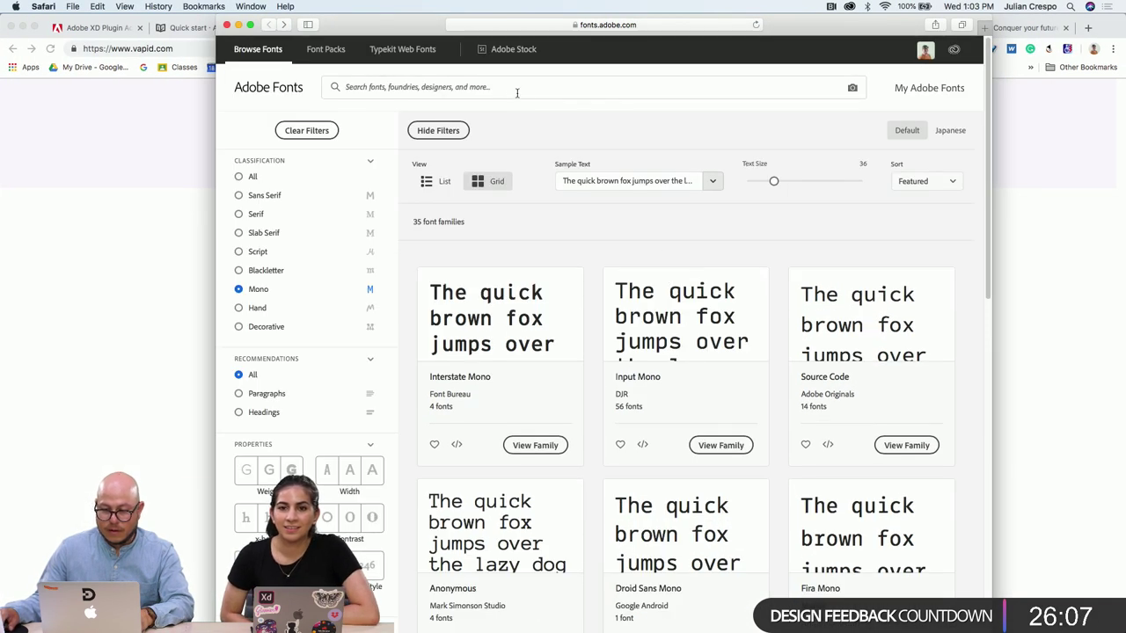
{"action": "left_click", "coordinate": [513, 88]}
{"action": "type", "text": "science fair"}
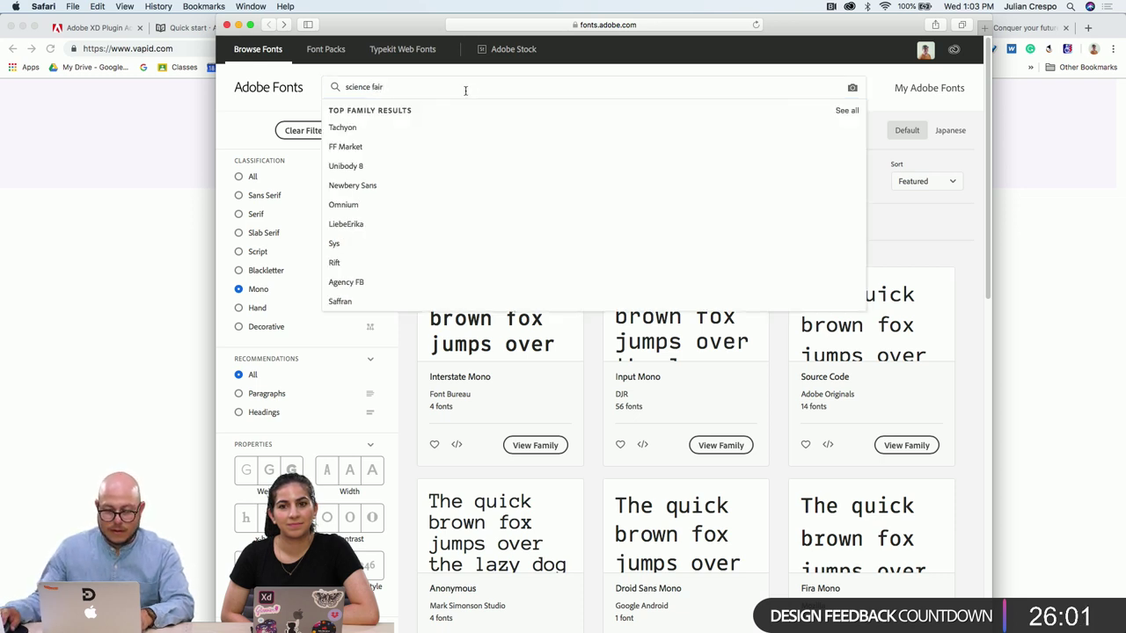
{"action": "key", "text": "Return"}
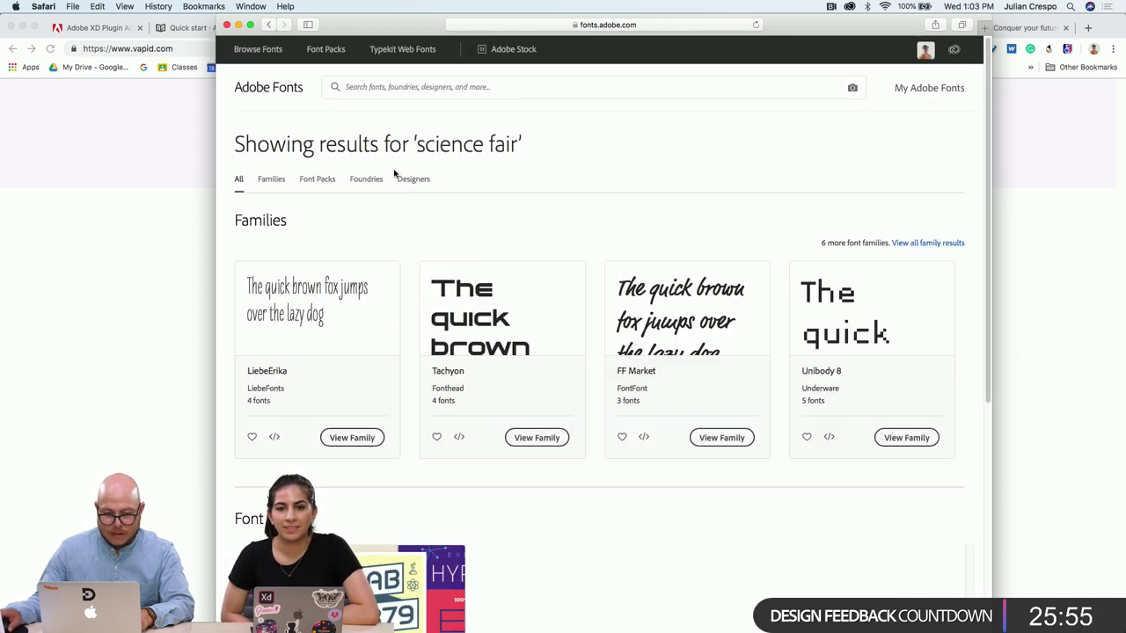
Search Adobe Fonts for "science" and look through the matching font families and font packs
{"action": "left_click", "coordinate": [399, 86]}
{"action": "type", "text": "science"}
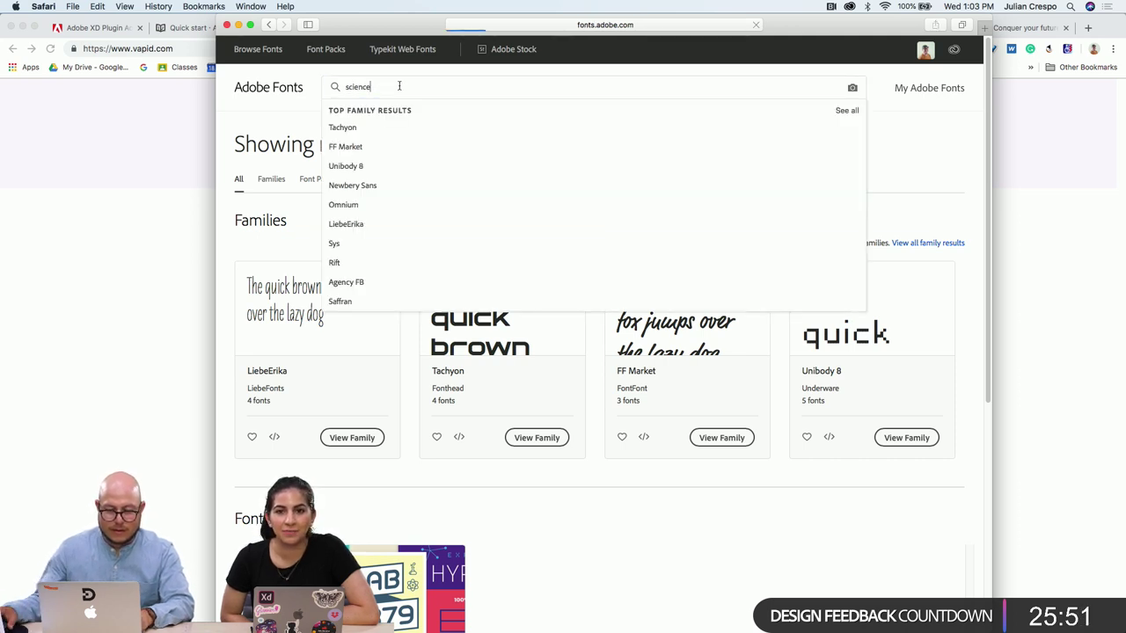
{"action": "key", "text": "Return"}
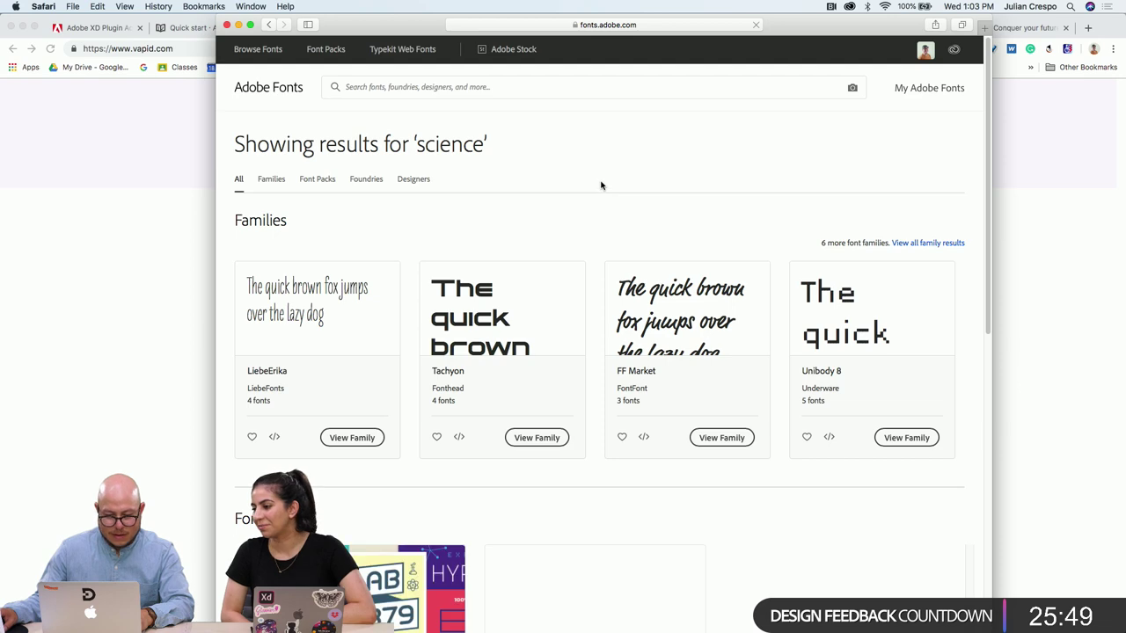
{"action": "scroll", "coordinate": [586, 313], "scroll_direction": "down", "scroll_amount": 4}
{"action": "scroll", "coordinate": [585, 315], "scroll_direction": "down", "scroll_amount": 4}
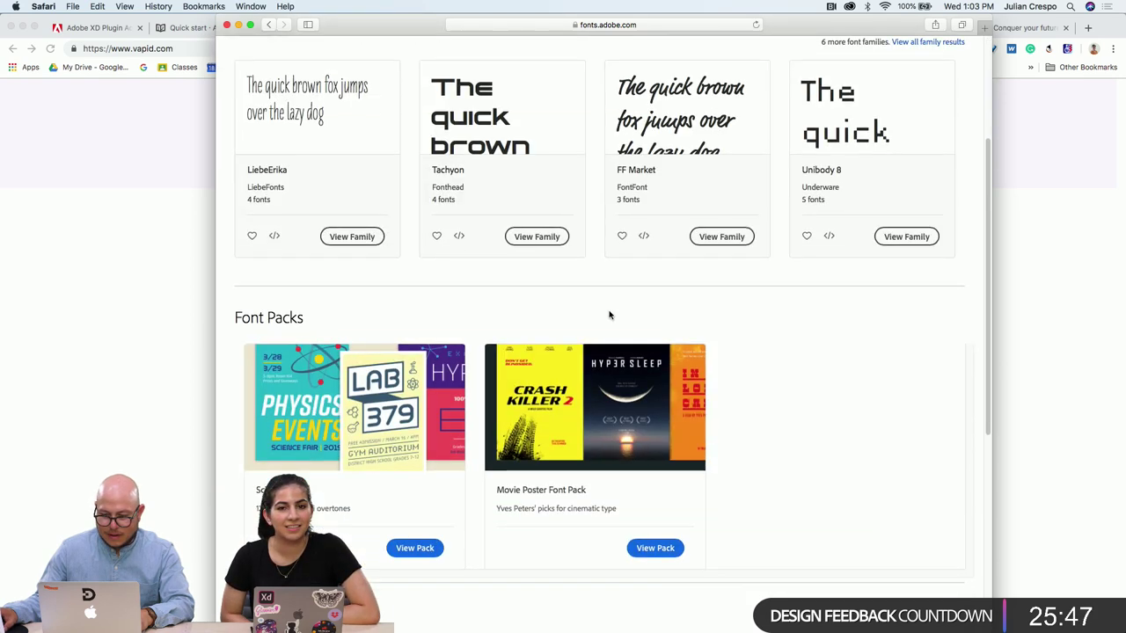
{"action": "scroll", "coordinate": [515, 252], "scroll_direction": "up", "scroll_amount": 4}
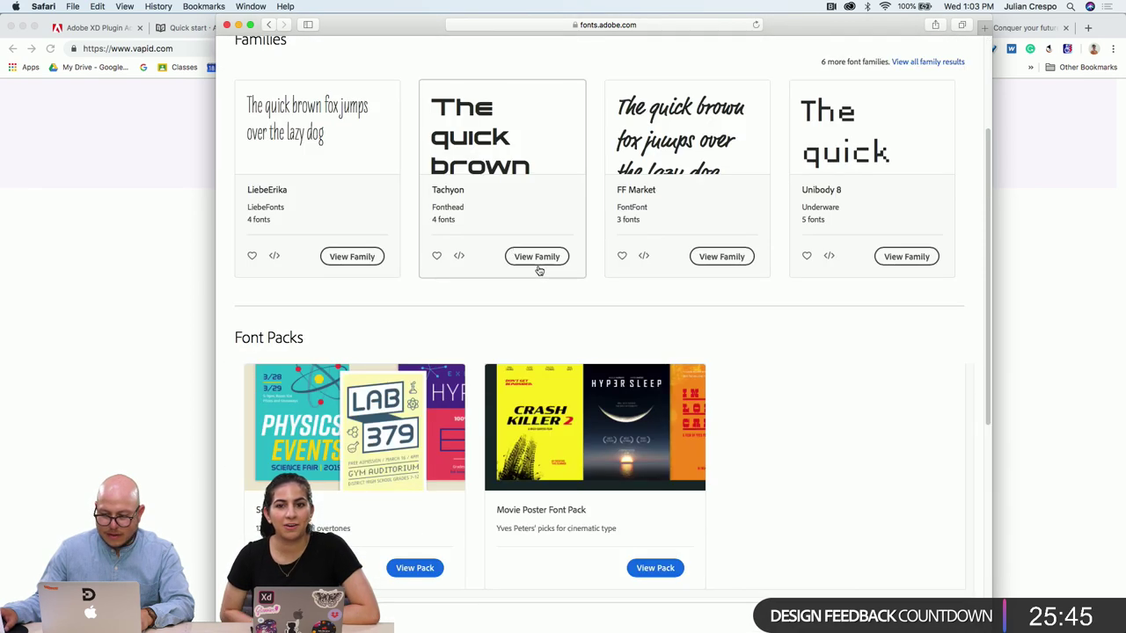
{"action": "scroll", "coordinate": [518, 387], "scroll_direction": "down", "scroll_amount": 2}
{"action": "scroll", "coordinate": [516, 410], "scroll_direction": "down", "scroll_amount": 1}
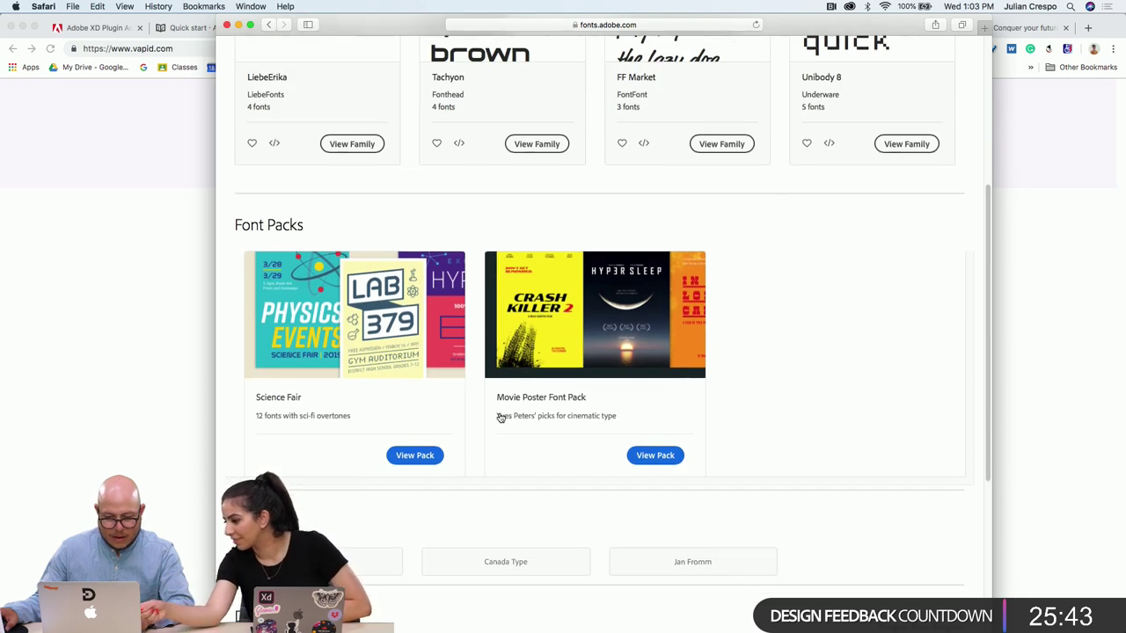
Open the Science Fair font pack and activate all of its fonts
{"action": "left_click", "coordinate": [401, 448]}
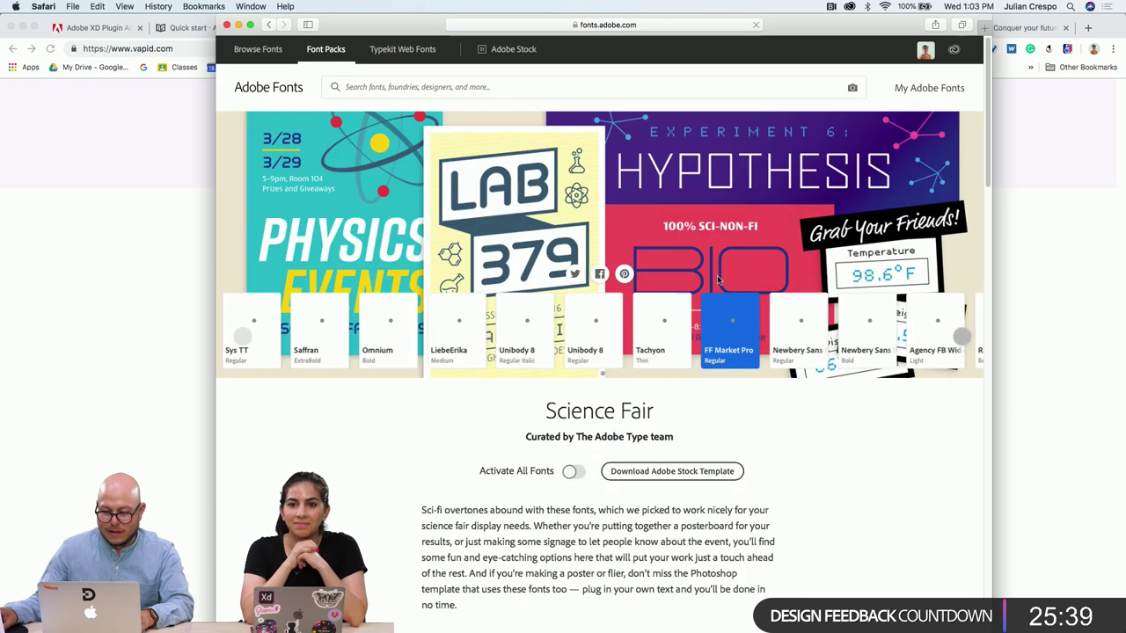
{"action": "scroll", "coordinate": [555, 378], "scroll_direction": "down", "scroll_amount": 4}
{"action": "left_click", "coordinate": [573, 316]}
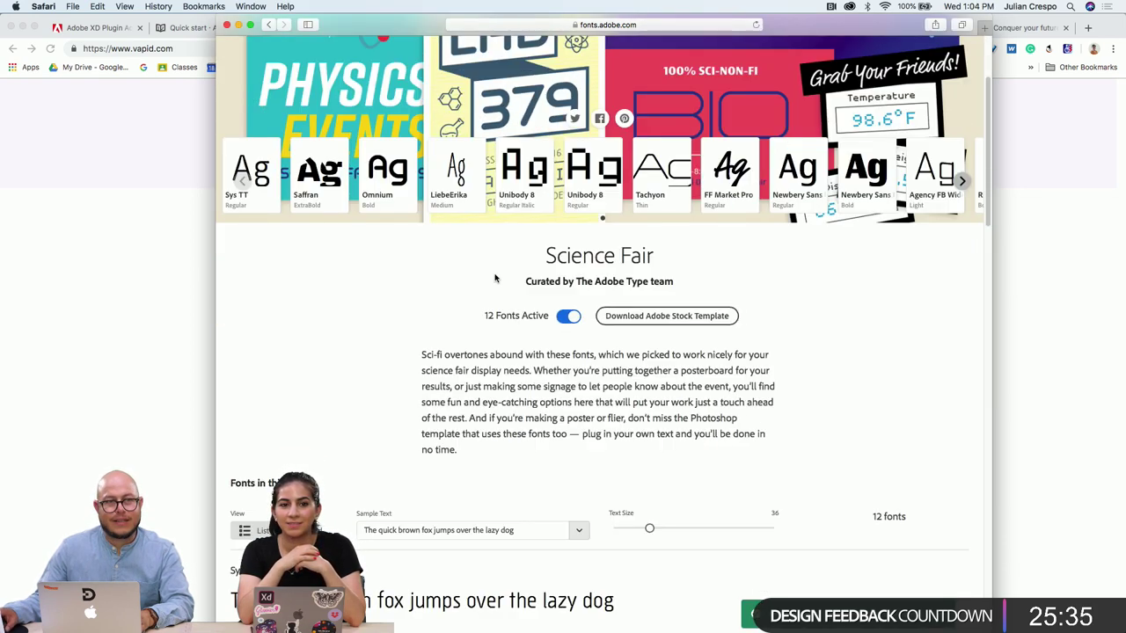
{"action": "scroll", "coordinate": [698, 233], "scroll_direction": "up", "scroll_amount": 4}
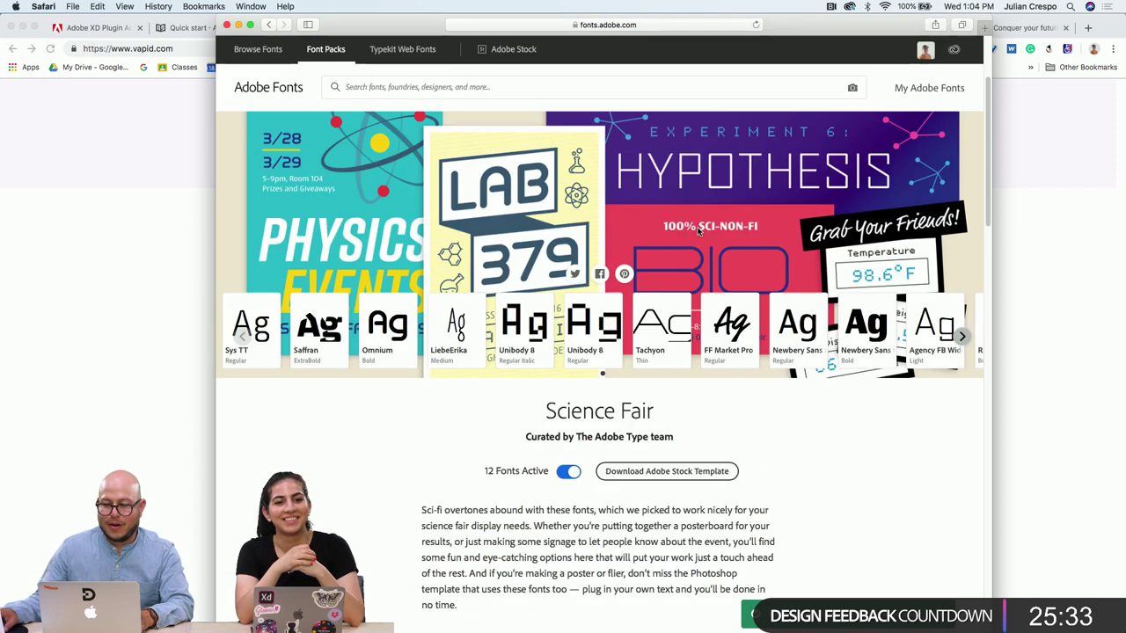
Switch back to Adobe XD and try to find a font starting with "Sci" for the hero headline
{"action": "left_click", "coordinate": [171, 283]}
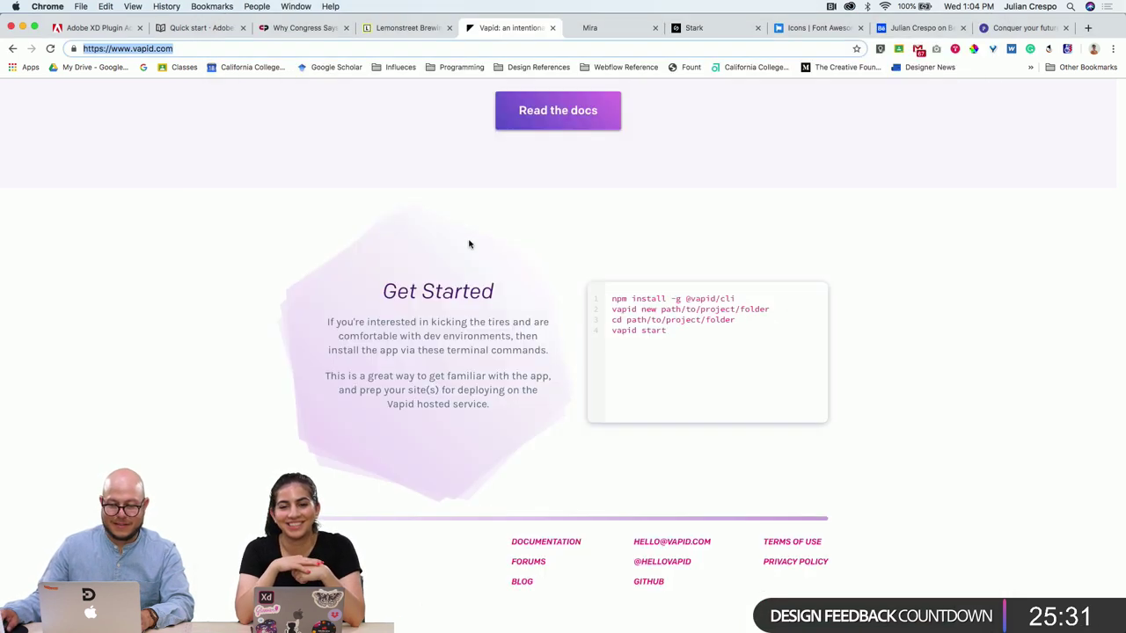
{"action": "key", "text": "ctrl+Left"}
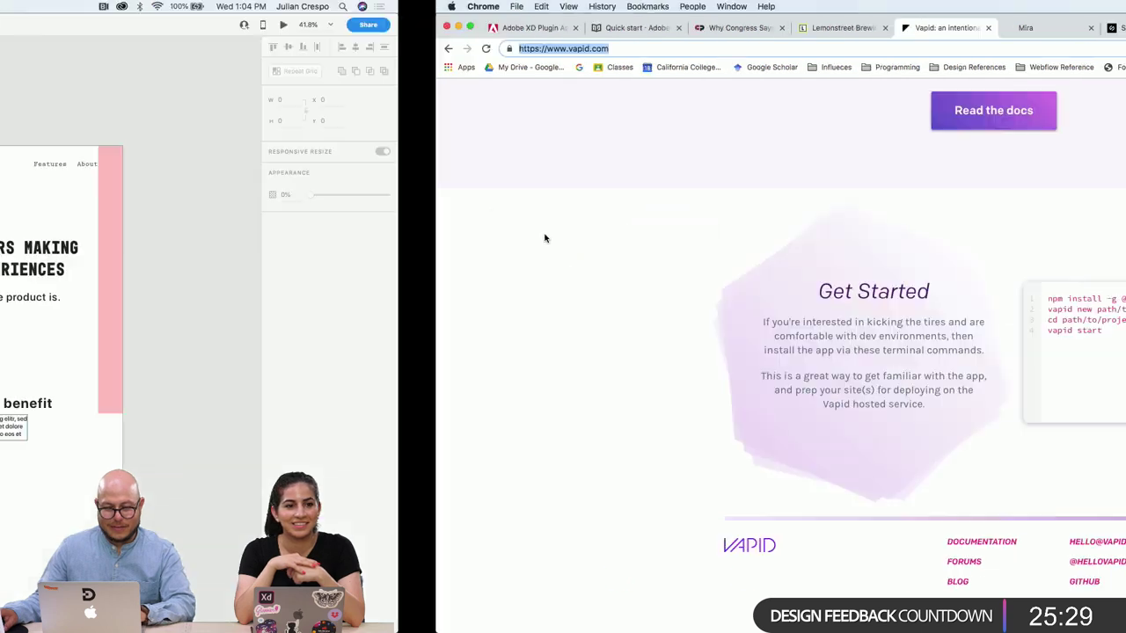
{"action": "left_click", "coordinate": [747, 280]}
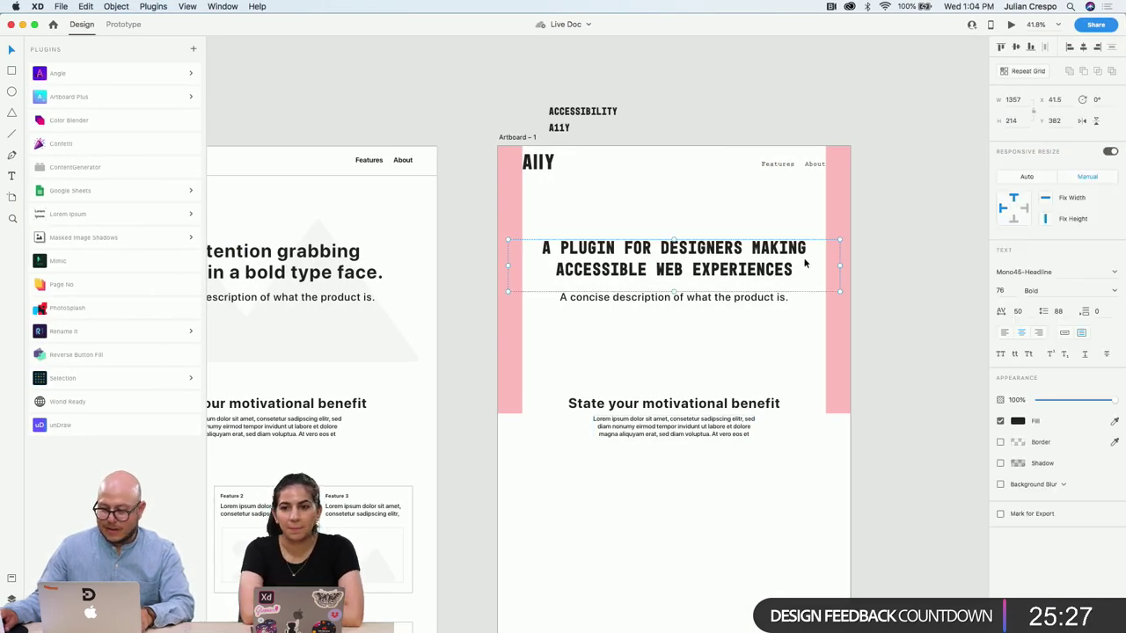
{"action": "left_click", "coordinate": [1026, 273]}
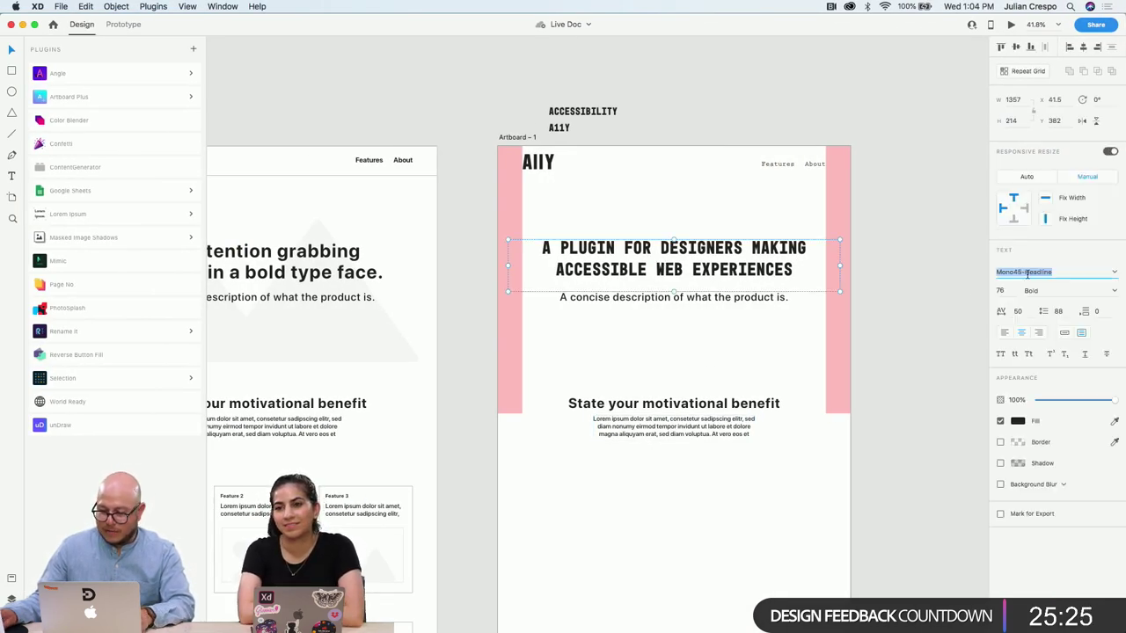
{"action": "type", "text": "Scu"}
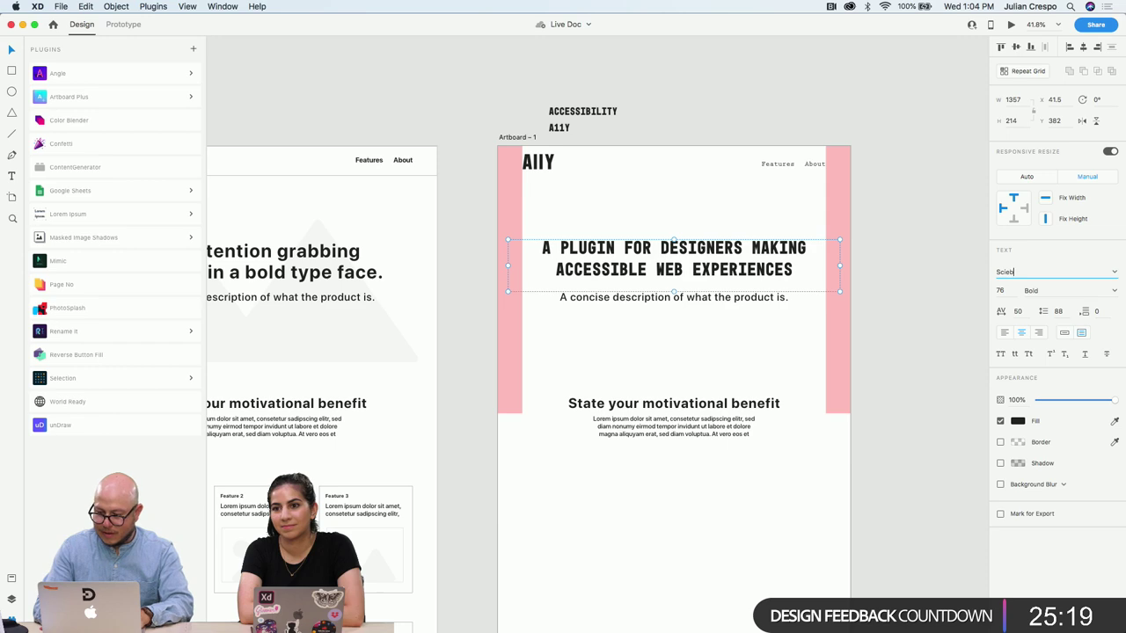
{"action": "key", "text": "BackSpace"}
{"action": "key", "text": "BackSpace"}
{"action": "key", "text": "BackSpace"}
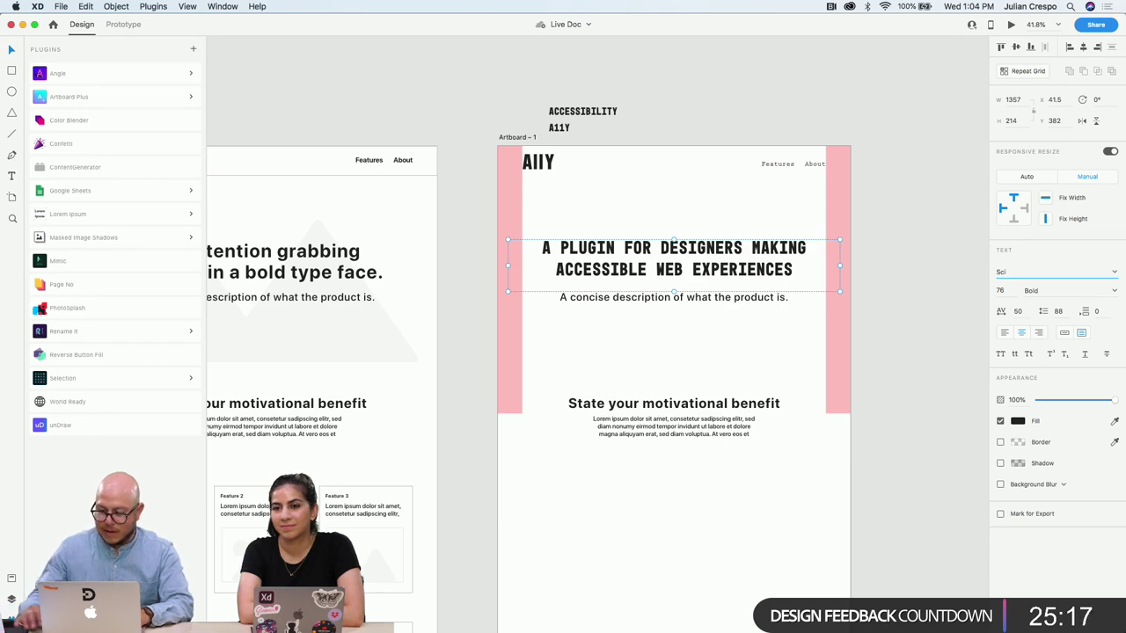
Return to the Science Fair pack on Adobe Fonts and examine the names and samples of its fonts
{"action": "key", "text": "ctrl+Right"}
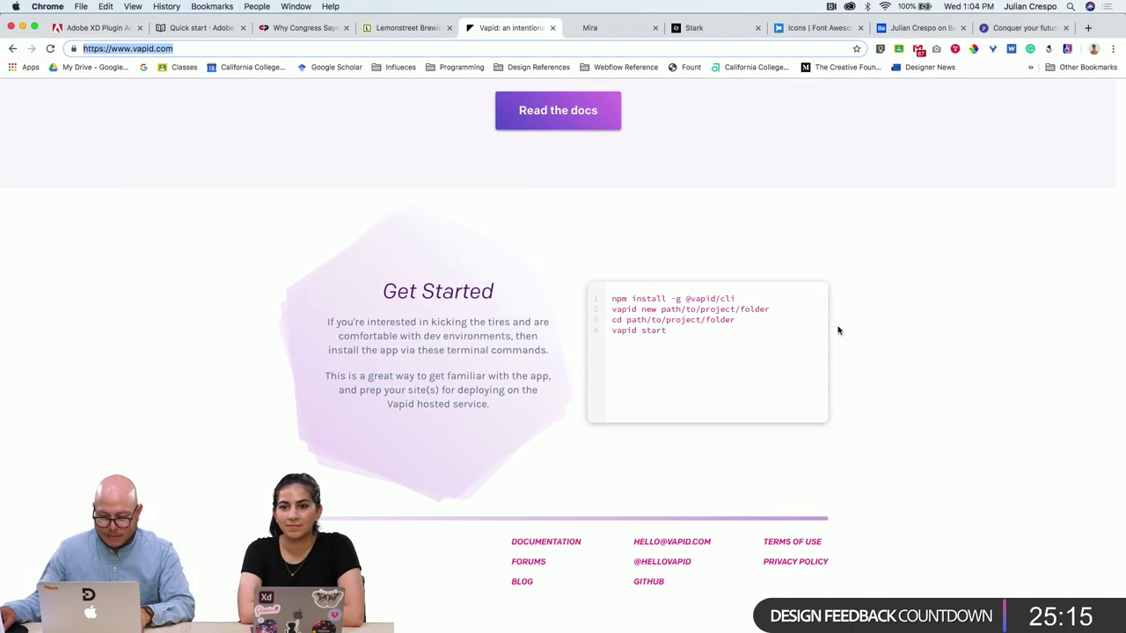
{"action": "key", "text": "ctrl+Up"}
{"action": "left_click", "coordinate": [890, 175]}
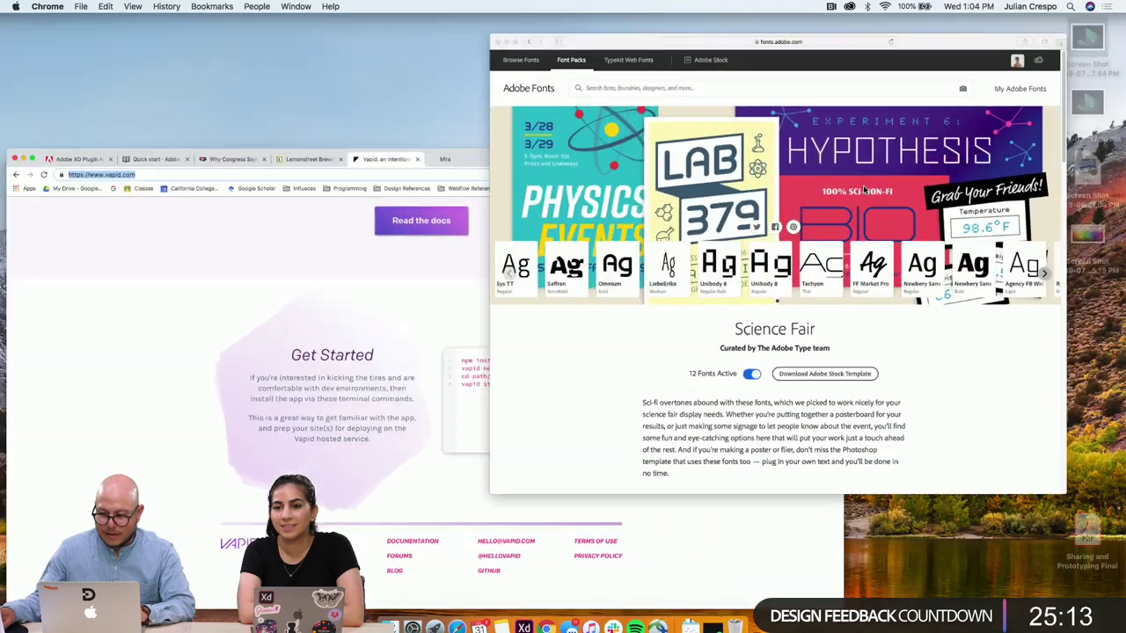
{"action": "scroll", "coordinate": [670, 427], "scroll_direction": "down", "scroll_amount": 3}
{"action": "scroll", "coordinate": [670, 427], "scroll_direction": "down", "scroll_amount": 2}
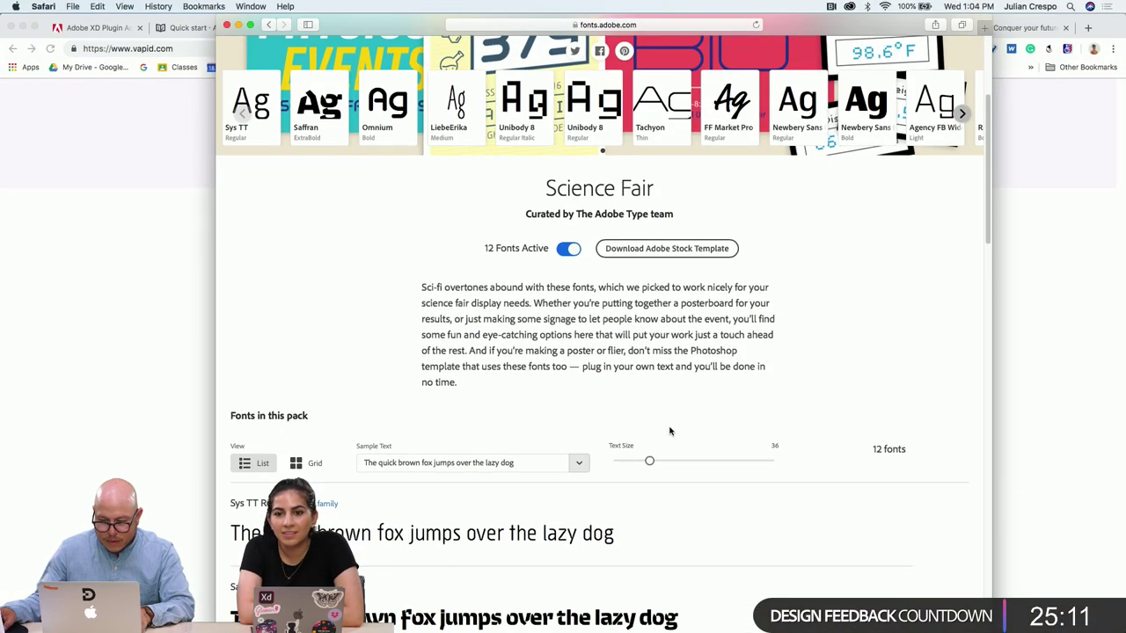
{"action": "scroll", "coordinate": [670, 427], "scroll_direction": "down", "scroll_amount": 3}
{"action": "scroll", "coordinate": [662, 431], "scroll_direction": "down", "scroll_amount": 4}
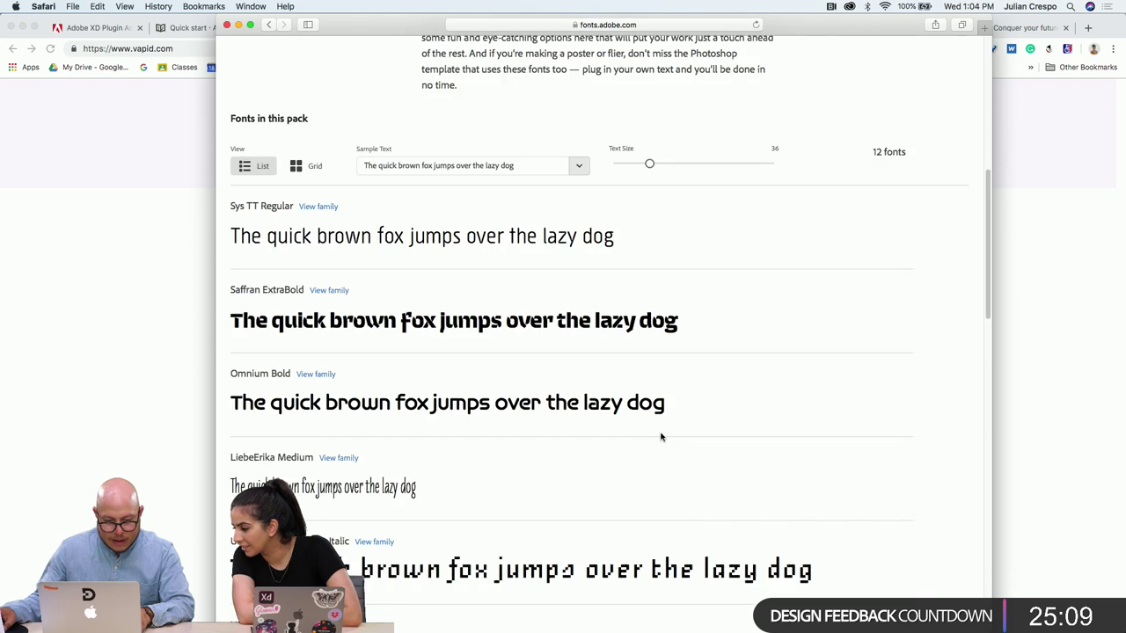
{"action": "scroll", "coordinate": [747, 429], "scroll_direction": "down", "scroll_amount": 1}
{"action": "scroll", "coordinate": [791, 444], "scroll_direction": "down", "scroll_amount": 4}
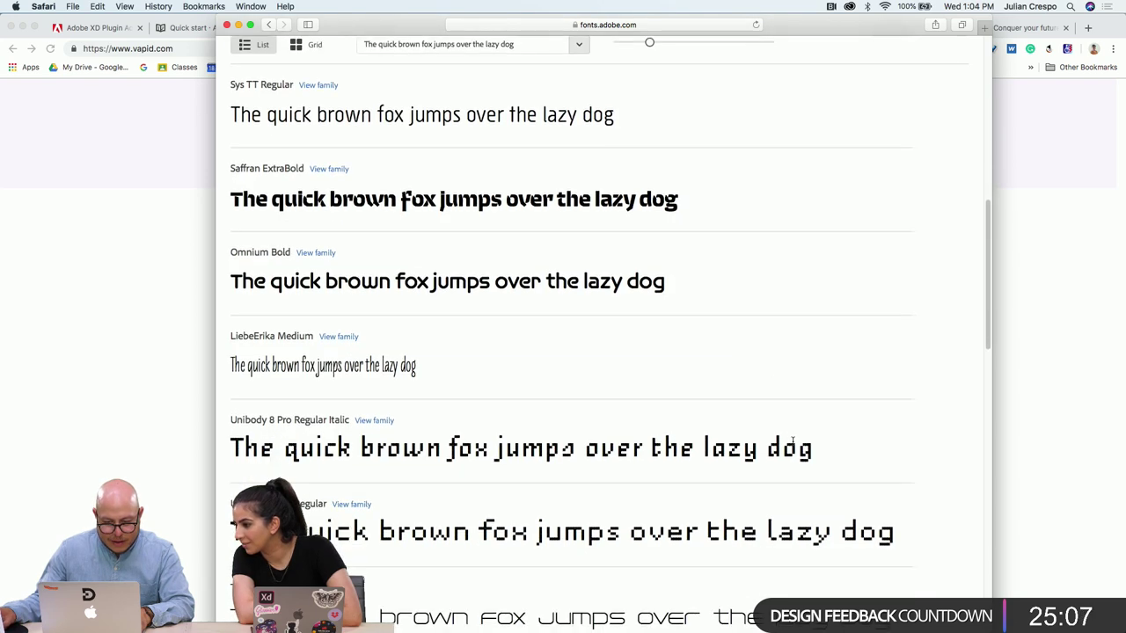
{"action": "scroll", "coordinate": [779, 548], "scroll_direction": "down", "scroll_amount": 1}
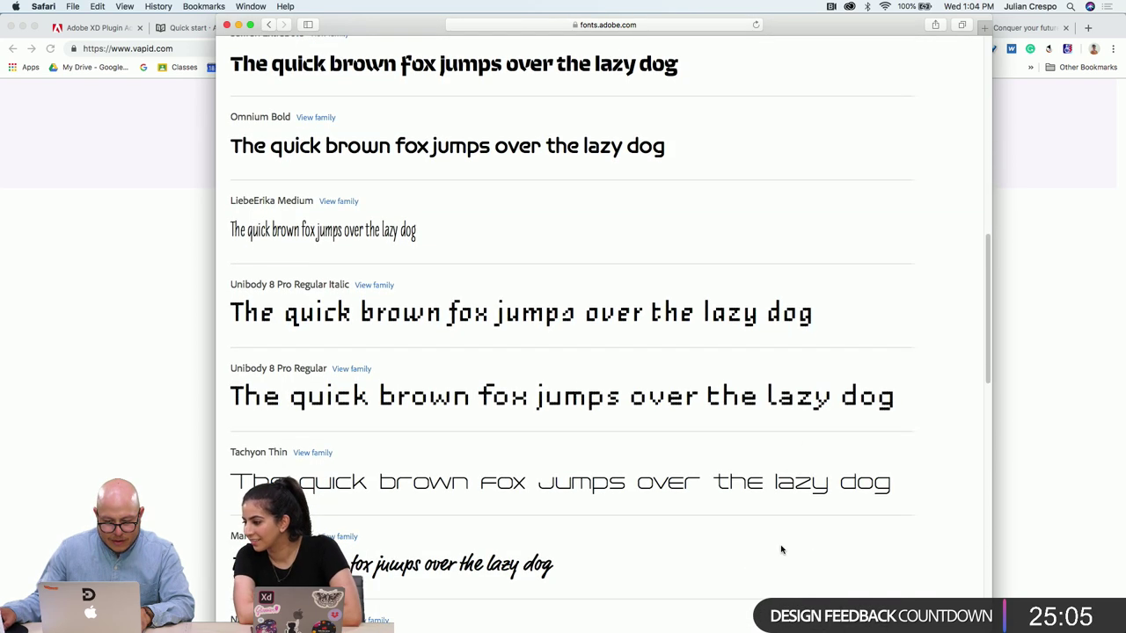
{"action": "scroll", "coordinate": [598, 527], "scroll_direction": "down", "scroll_amount": 3}
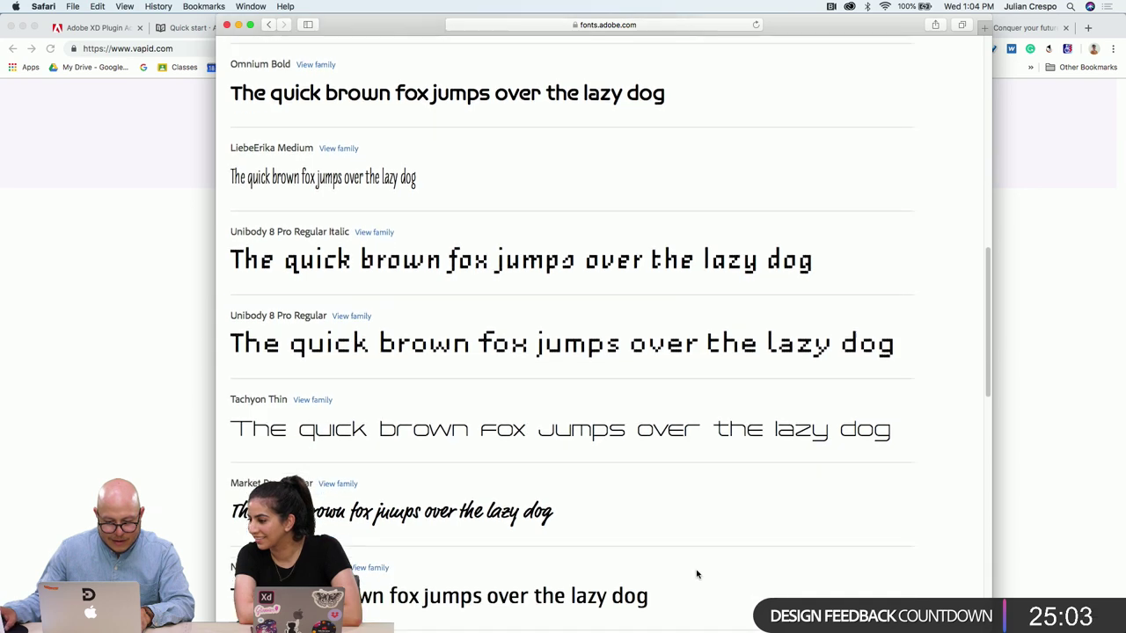
{"action": "scroll", "coordinate": [763, 560], "scroll_direction": "down", "scroll_amount": 9}
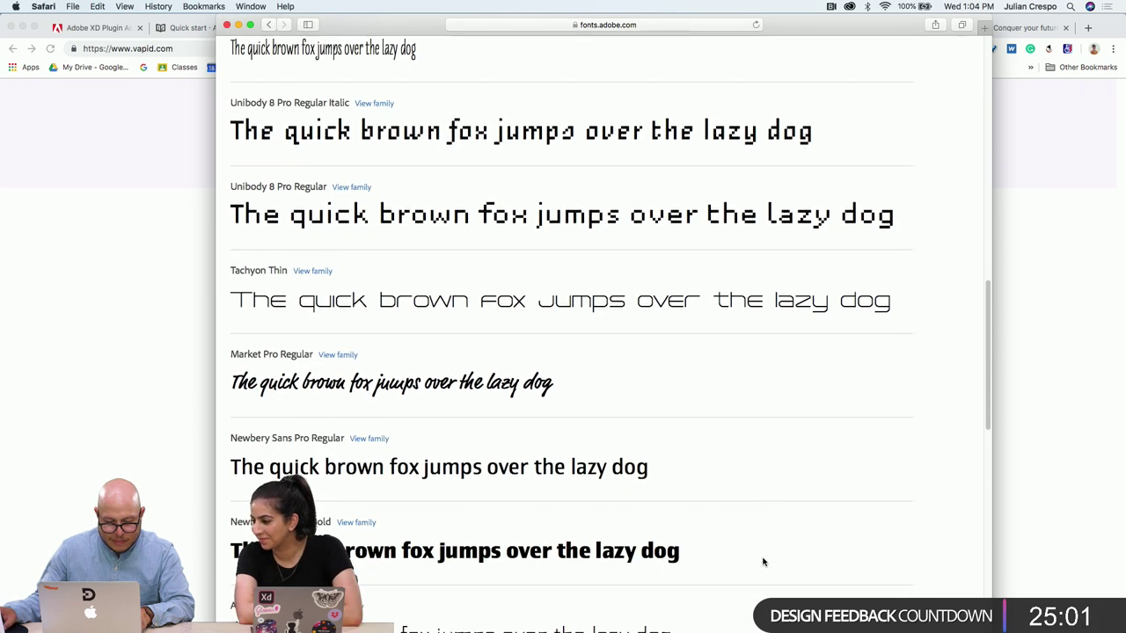
{"action": "scroll", "coordinate": [762, 562], "scroll_direction": "down", "scroll_amount": 9}
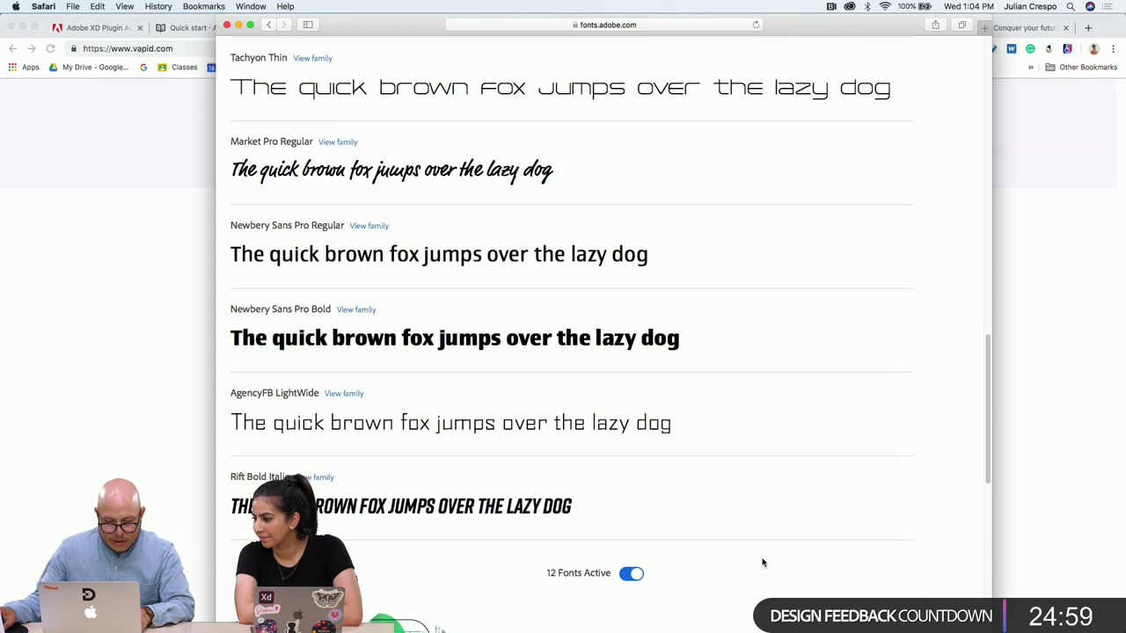
{"action": "scroll", "coordinate": [762, 562], "scroll_direction": "up", "scroll_amount": 15}
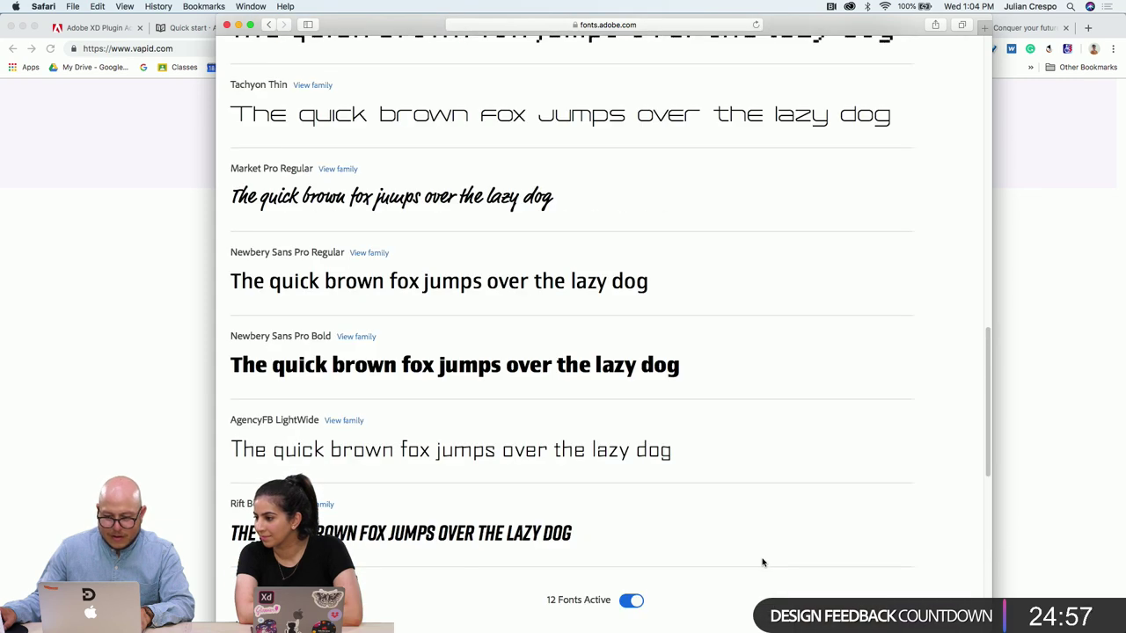
{"action": "scroll", "coordinate": [763, 563], "scroll_direction": "down", "scroll_amount": 3}
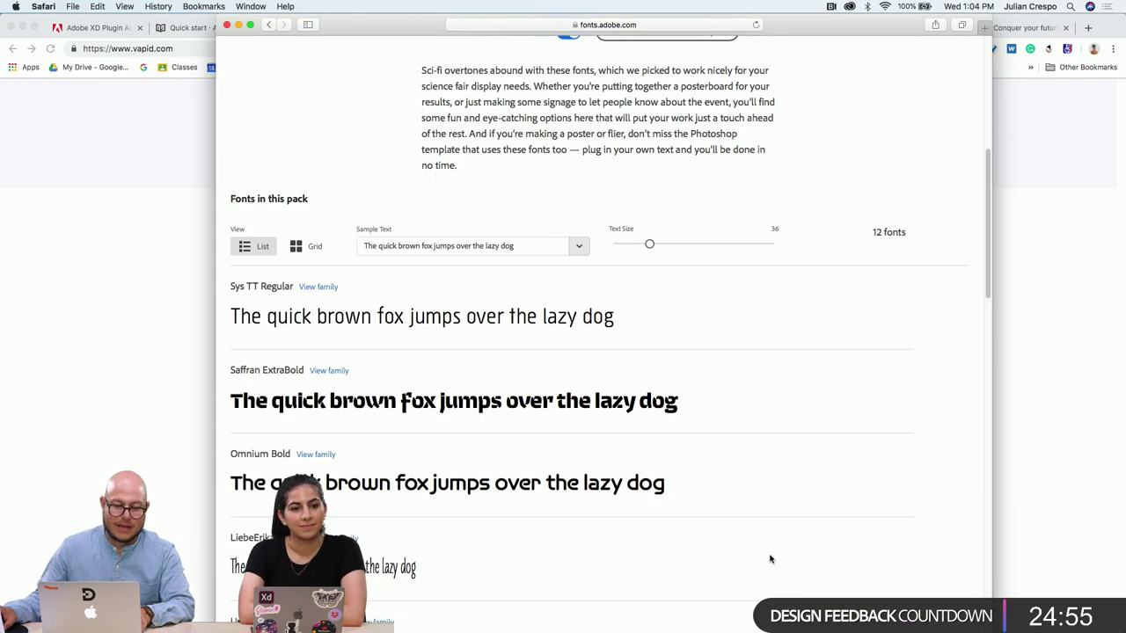
{"action": "scroll", "coordinate": [749, 526], "scroll_direction": "down", "scroll_amount": 3}
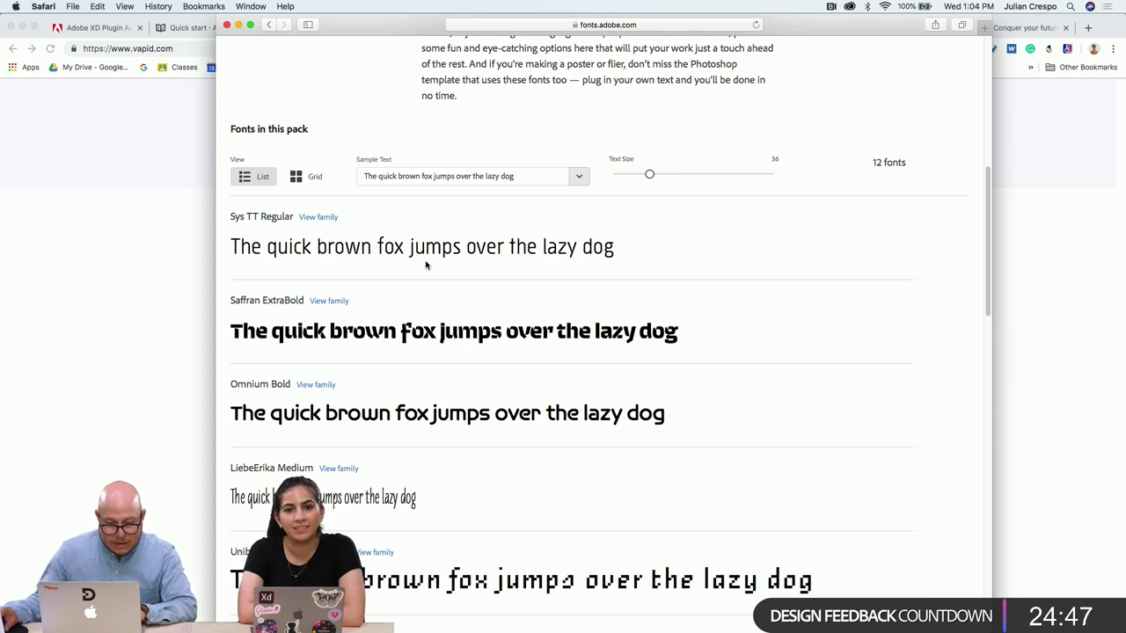
Switch back to Adobe XD and set the hero headline's font to Sys TT
{"action": "key", "text": "super+Tab"}
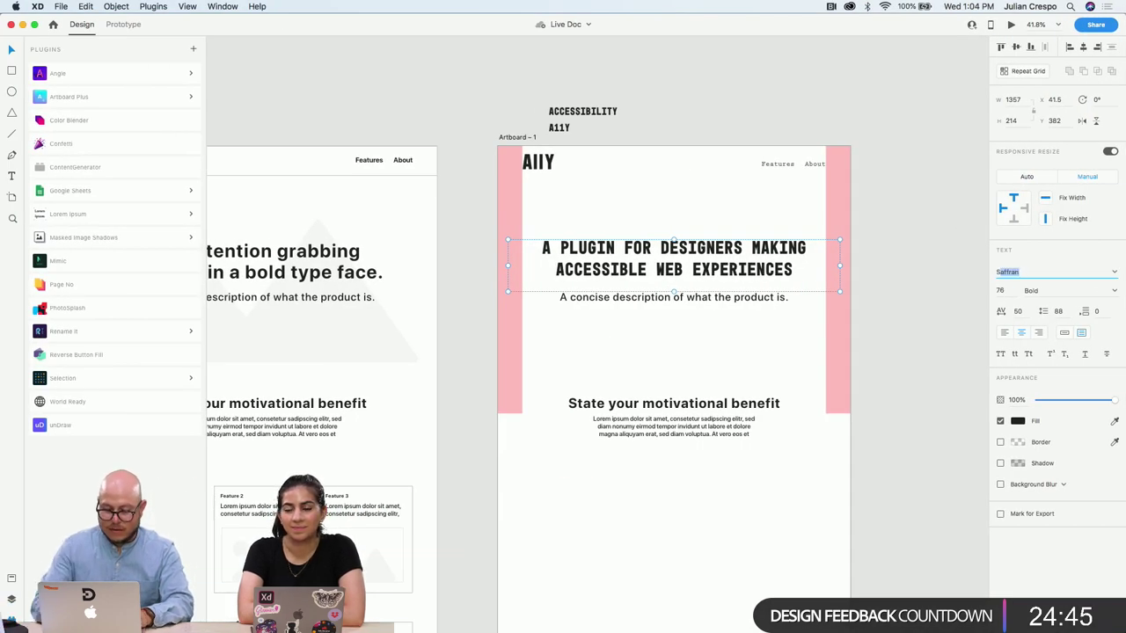
{"action": "type", "text": "Sys TT"}
{"action": "key", "text": "Return"}
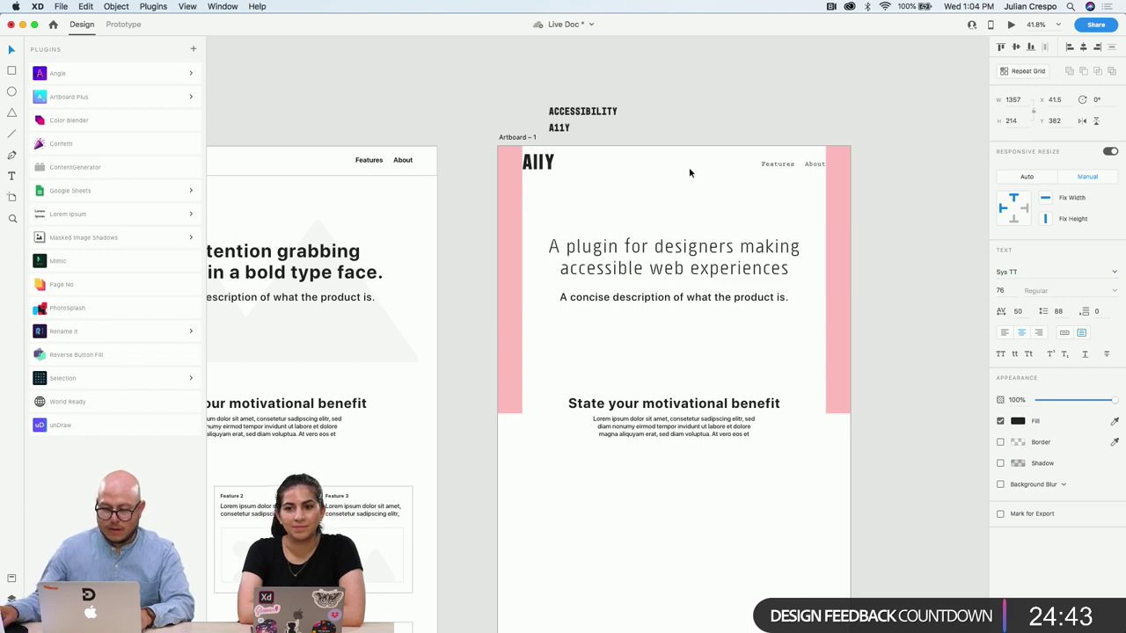
{"action": "left_click", "coordinate": [693, 264]}
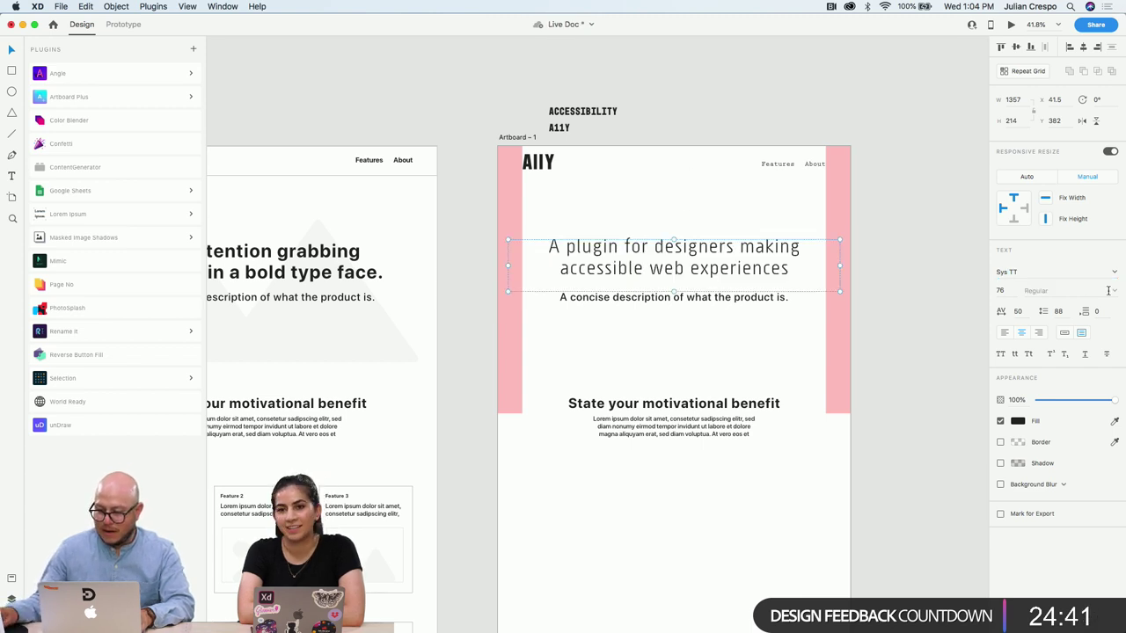
{"action": "left_click", "coordinate": [653, 335]}
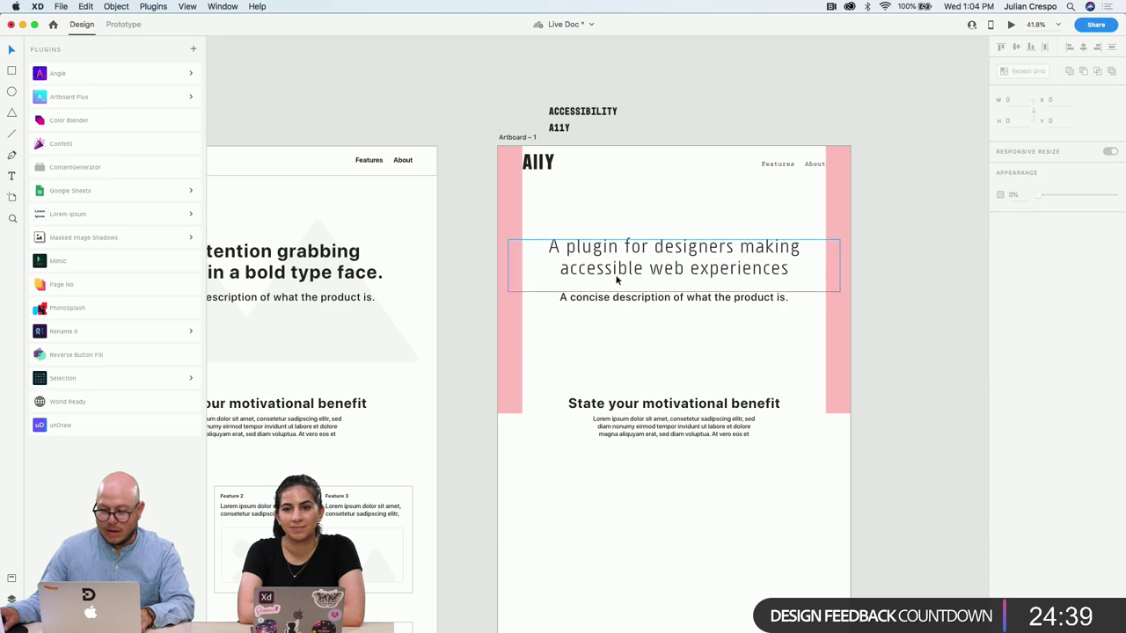
Examine the hero headline's letterforms up close and compare them with the description line below
{"action": "scroll", "coordinate": [618, 277], "scroll_direction": "up", "scroll_amount": 5}
{"action": "scroll", "coordinate": [621, 238], "scroll_direction": "left", "scroll_amount": 3}
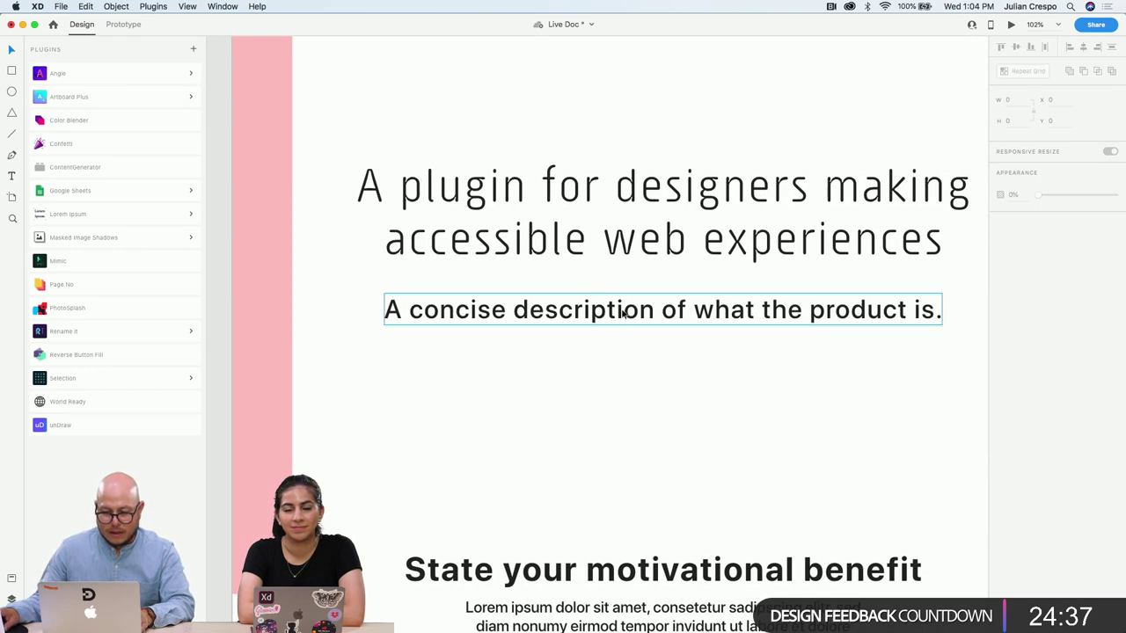
{"action": "left_click_drag", "start_coordinate": [623, 312], "coordinate": [515, 302]}
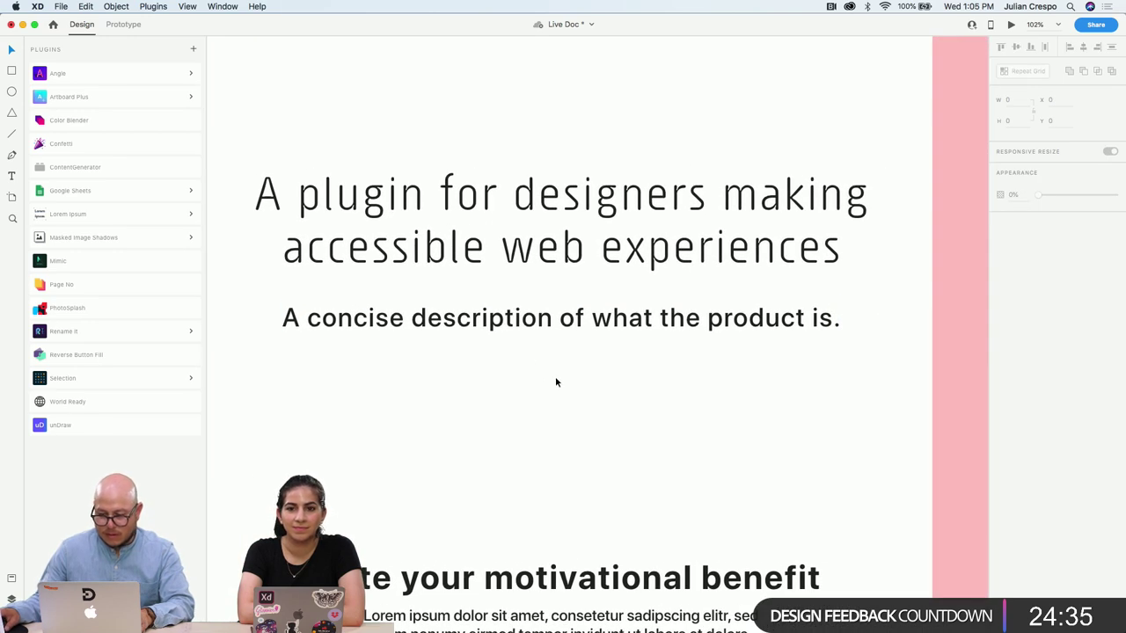
{"action": "scroll", "coordinate": [494, 287], "scroll_direction": "up", "scroll_amount": 3}
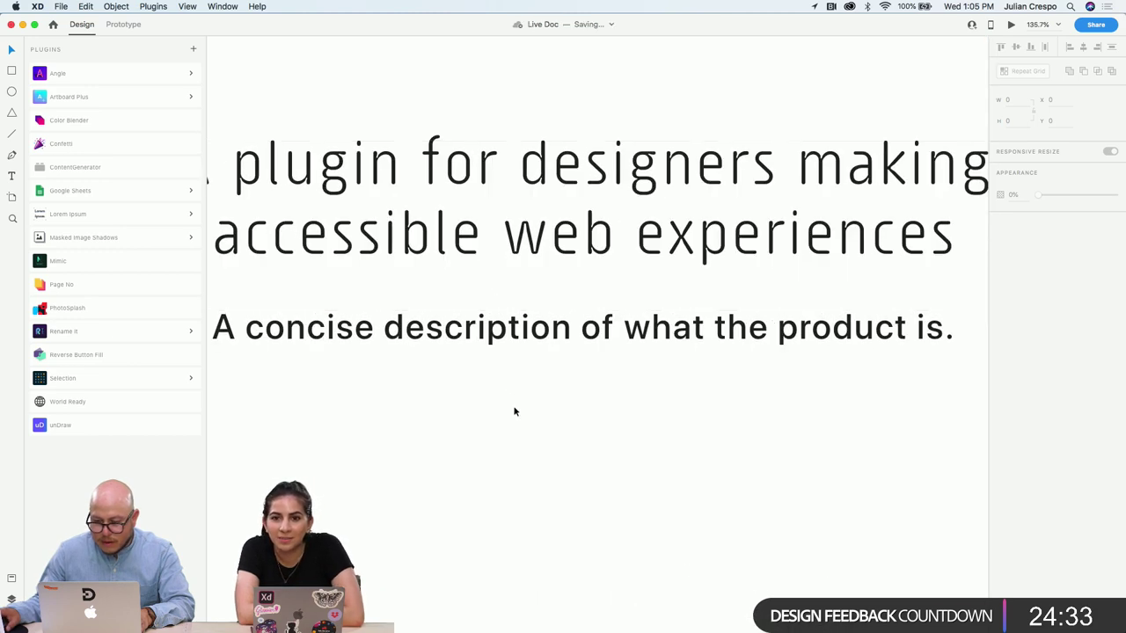
{"action": "left_click_drag", "start_coordinate": [496, 378], "coordinate": [521, 386]}
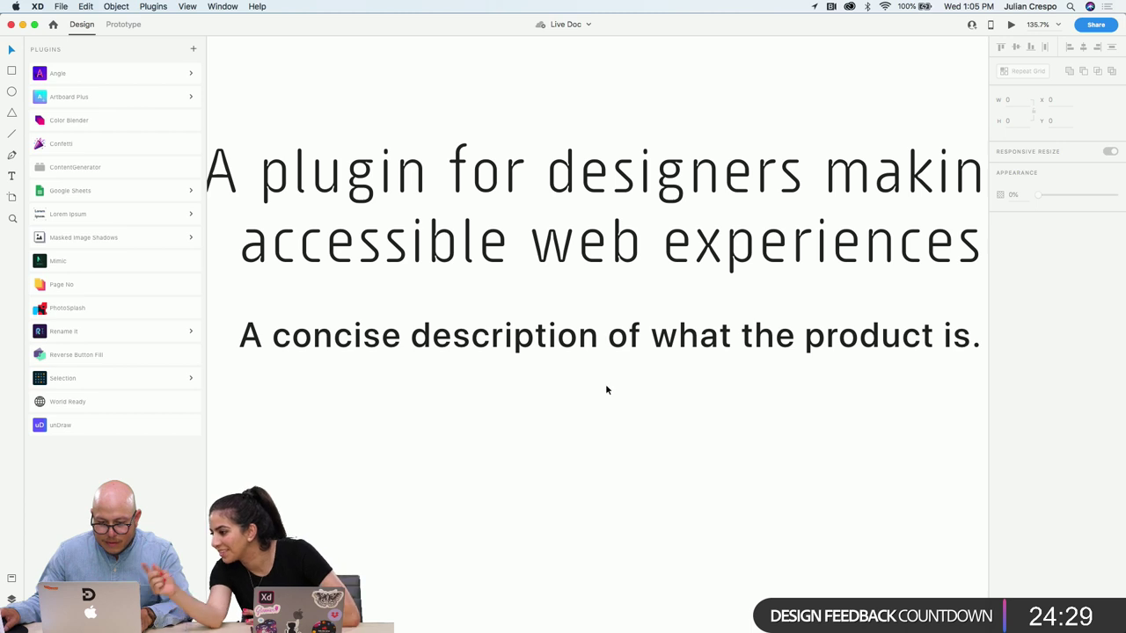
{"action": "scroll", "coordinate": [555, 262], "scroll_direction": "up", "scroll_amount": 3}
{"action": "scroll", "coordinate": [559, 264], "scroll_direction": "up", "scroll_amount": 5}
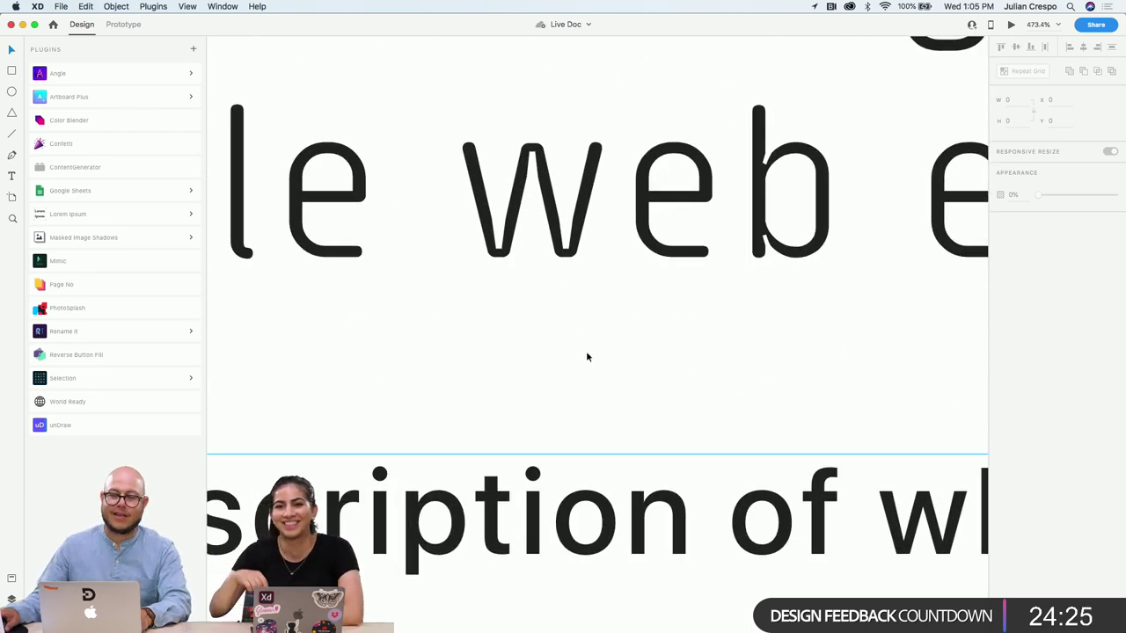
{"action": "scroll", "coordinate": [397, 402], "scroll_direction": "down", "scroll_amount": 5}
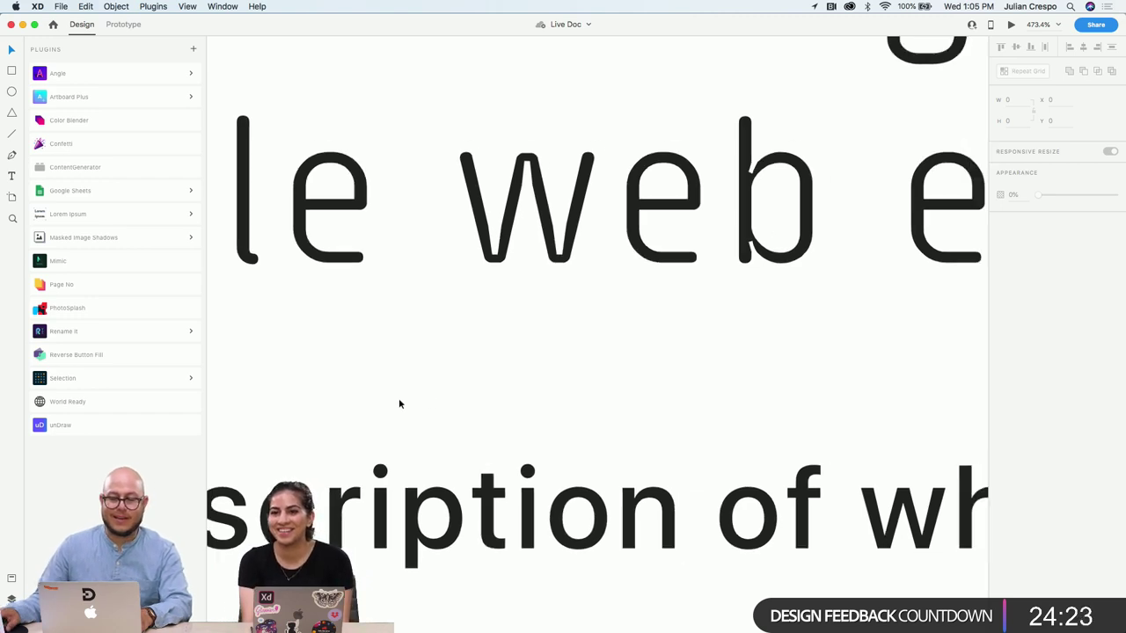
{"action": "scroll", "coordinate": [399, 397], "scroll_direction": "down", "scroll_amount": 3}
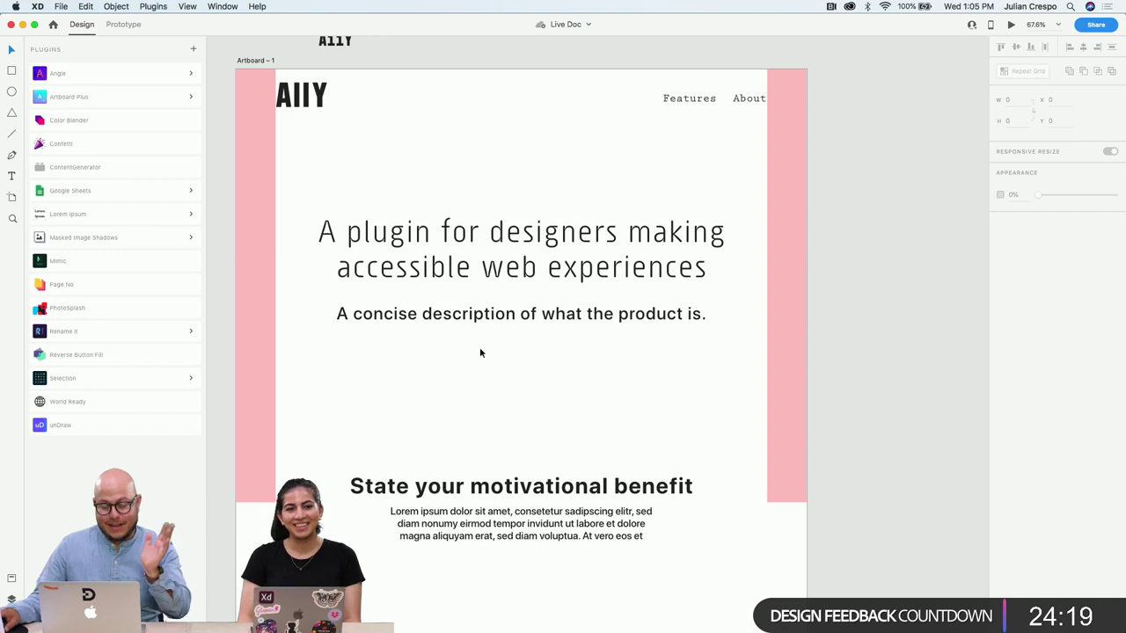
Set the font of the "State your motivational benefit" heading to Sys TT
{"action": "scroll", "coordinate": [475, 419], "scroll_direction": "down", "scroll_amount": 3}
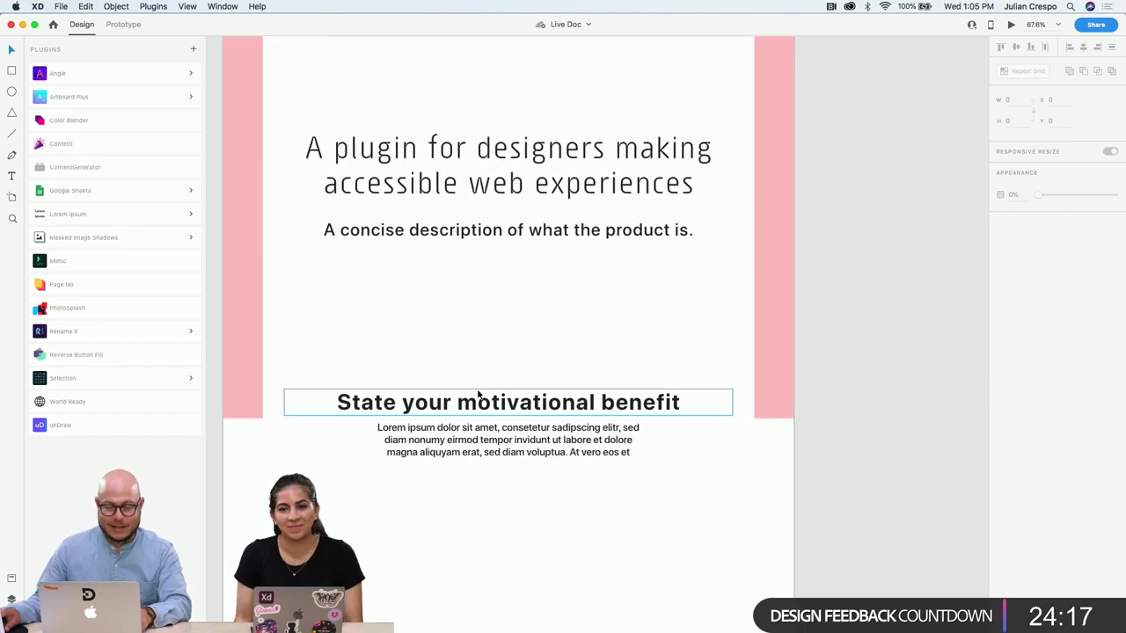
{"action": "left_click", "coordinate": [477, 398]}
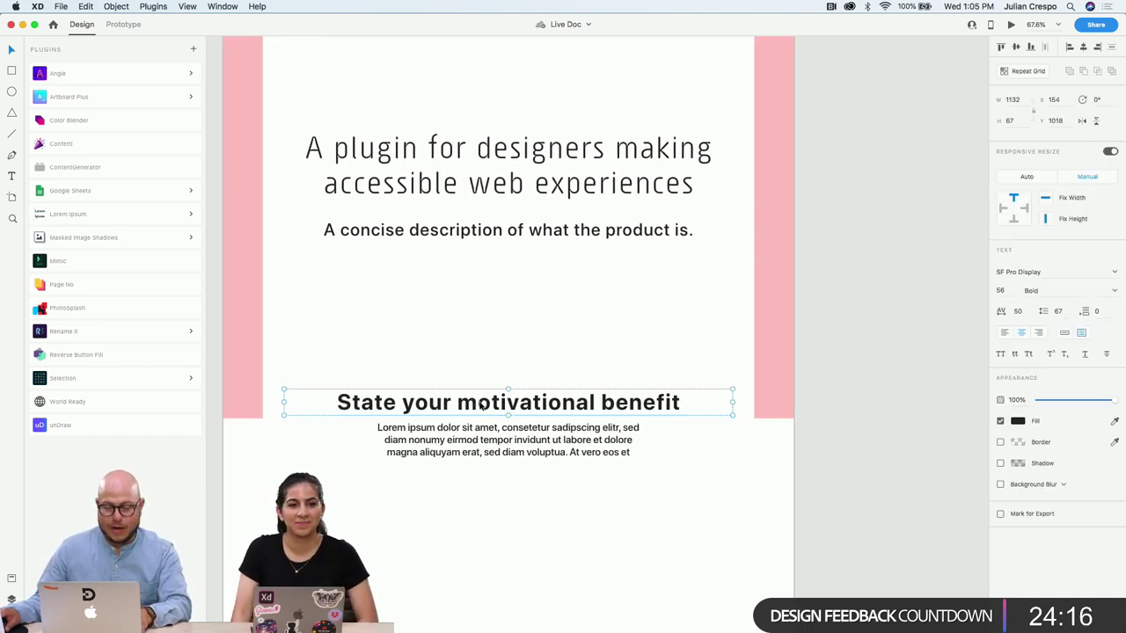
{"action": "left_click", "coordinate": [1020, 273]}
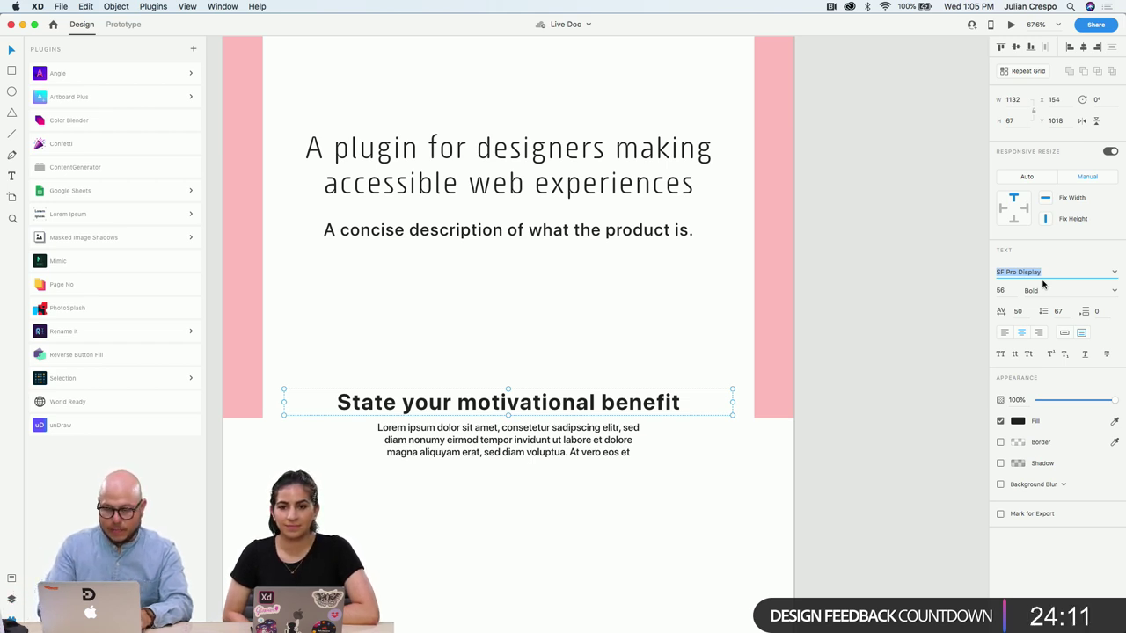
{"action": "type", "text": "Sys"}
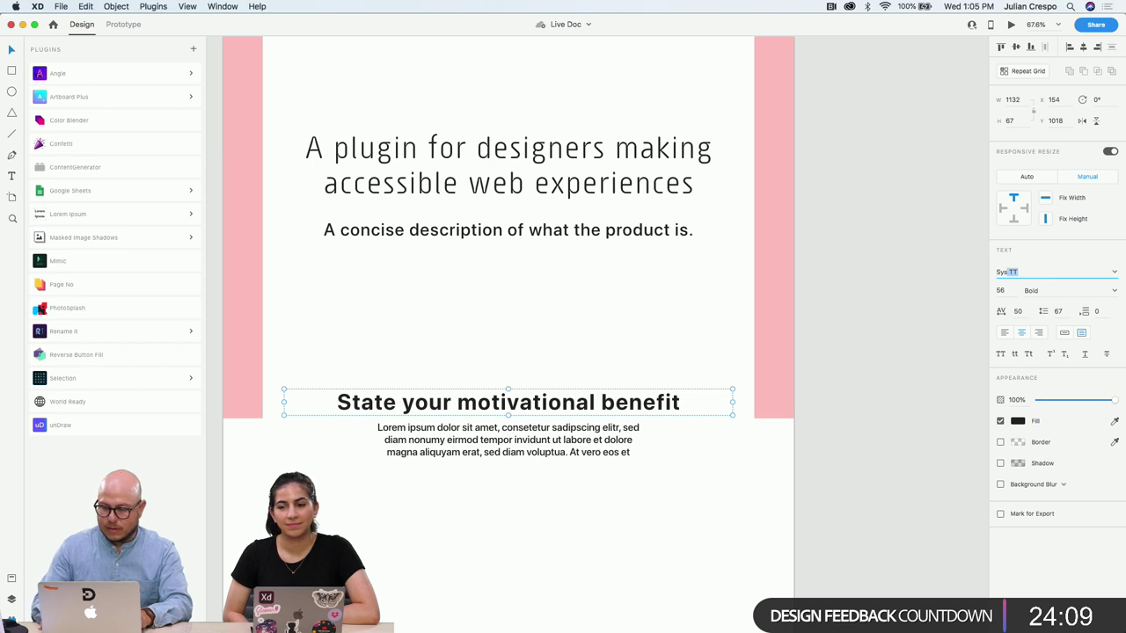
{"action": "key", "text": "Return"}
{"action": "left_click", "coordinate": [578, 500]}
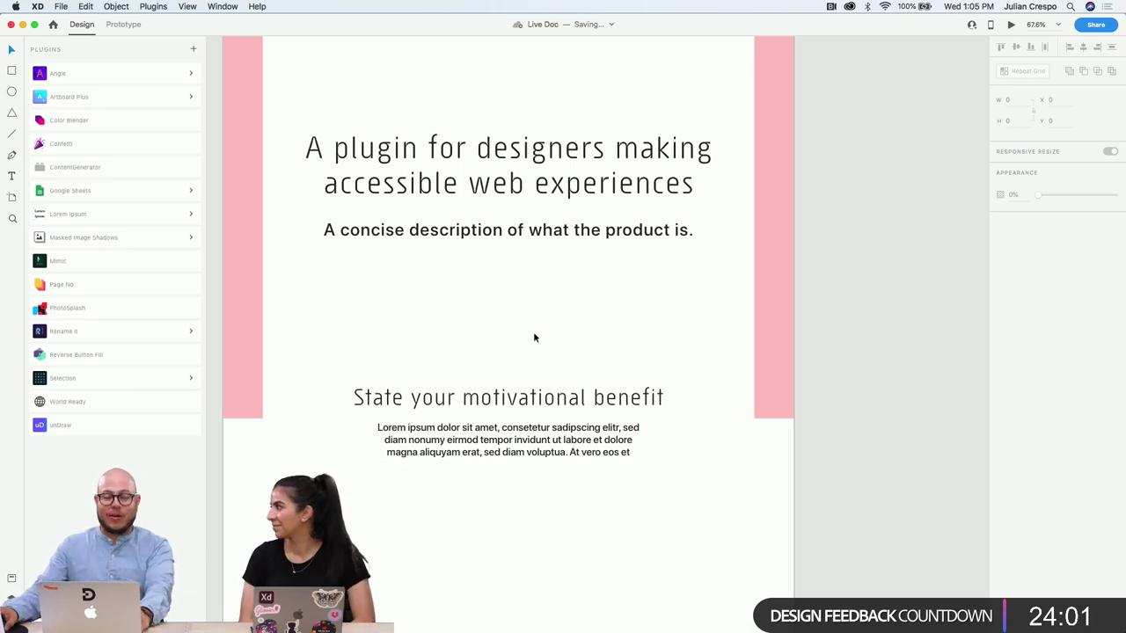
{"action": "scroll", "coordinate": [532, 334], "scroll_direction": "down", "scroll_amount": 3}
{"action": "left_click_drag", "start_coordinate": [532, 387], "coordinate": [616, 308]}
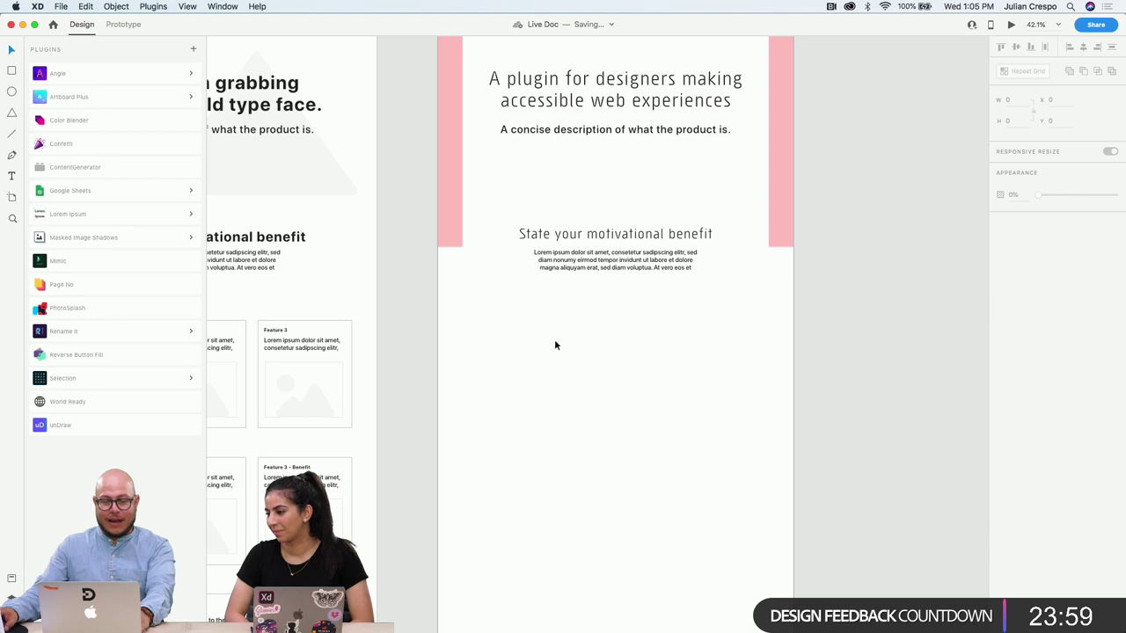
{"action": "scroll", "coordinate": [554, 345], "scroll_direction": "left", "scroll_amount": 1}
{"action": "scroll", "coordinate": [598, 324], "scroll_direction": "up", "scroll_amount": 3}
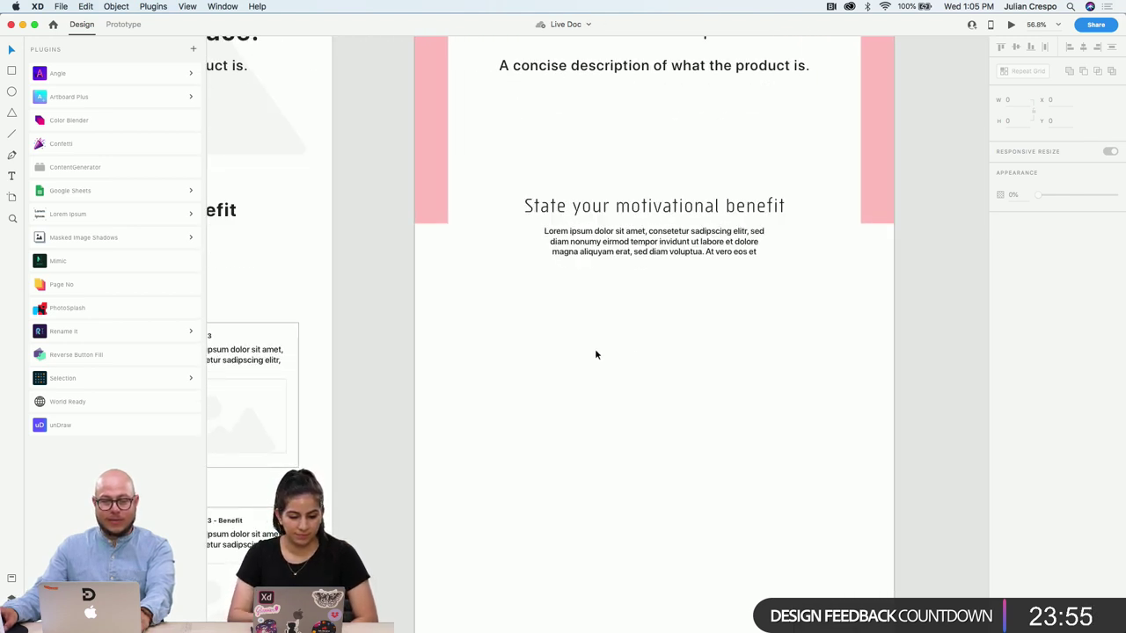
{"action": "left_click_drag", "start_coordinate": [592, 390], "coordinate": [587, 506]}
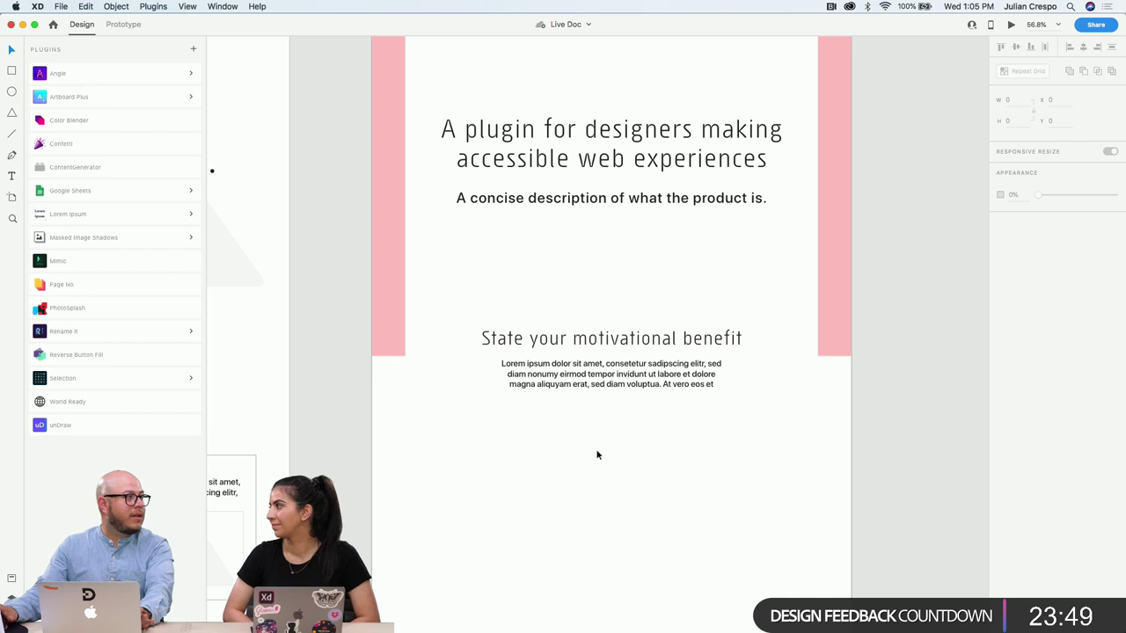
{"action": "left_click_drag", "start_coordinate": [596, 483], "coordinate": [639, 426]}
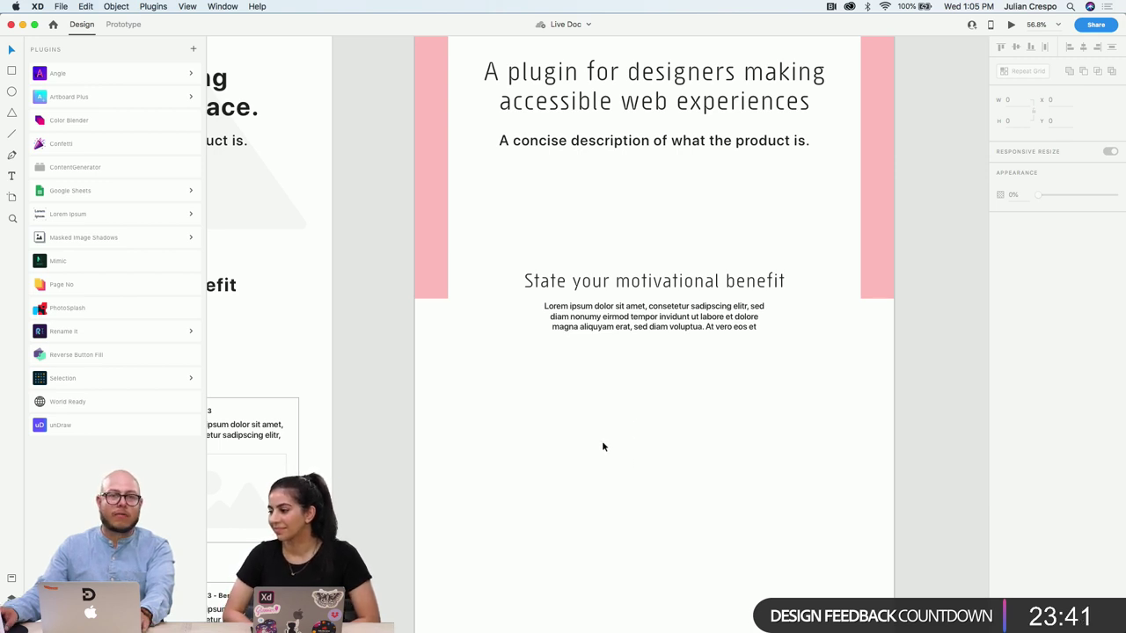
{"action": "scroll", "coordinate": [616, 435], "scroll_direction": "left", "scroll_amount": 3}
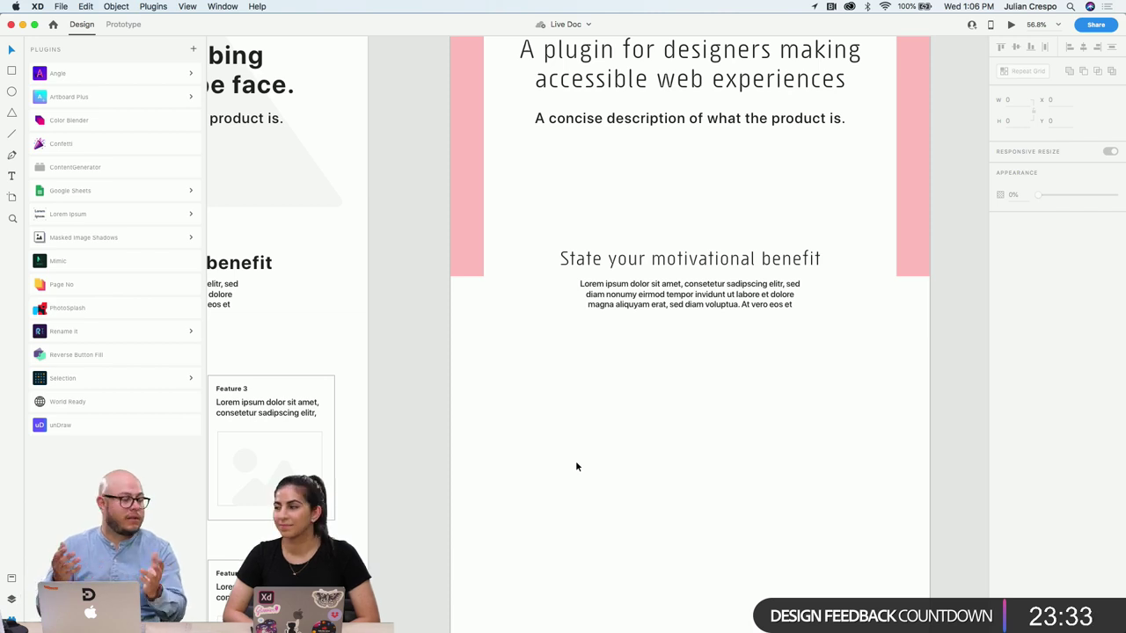
Copy the row of three feature cards from the wireframe into the same place on Artboard – 1, below the benefit text
{"action": "scroll", "coordinate": [691, 401], "scroll_direction": "down", "scroll_amount": 3}
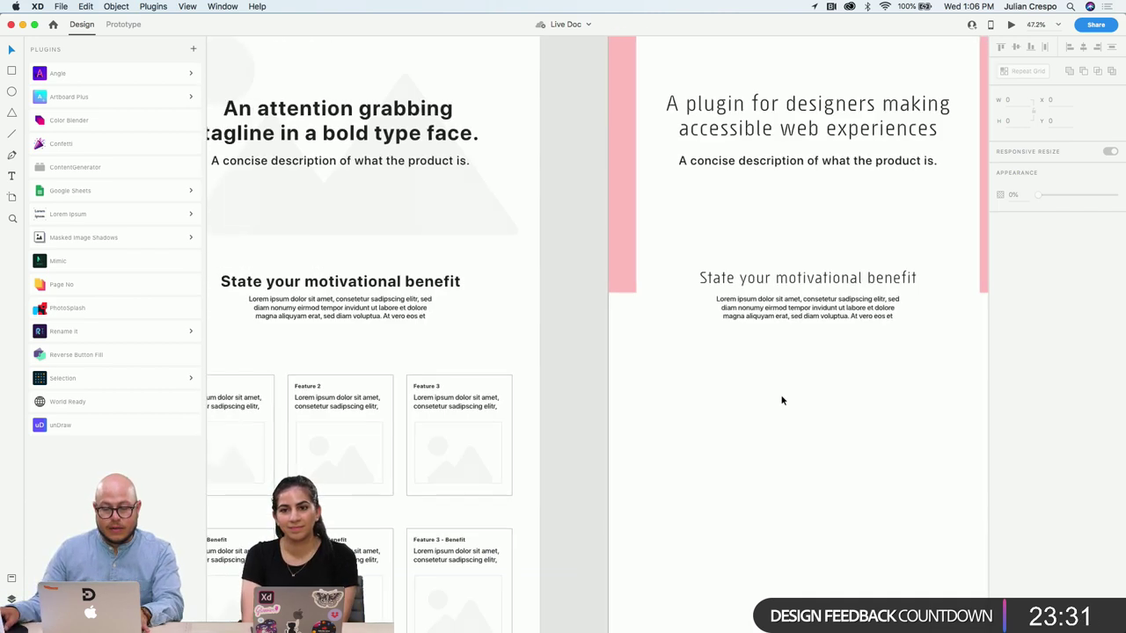
{"action": "left_click", "coordinate": [459, 411]}
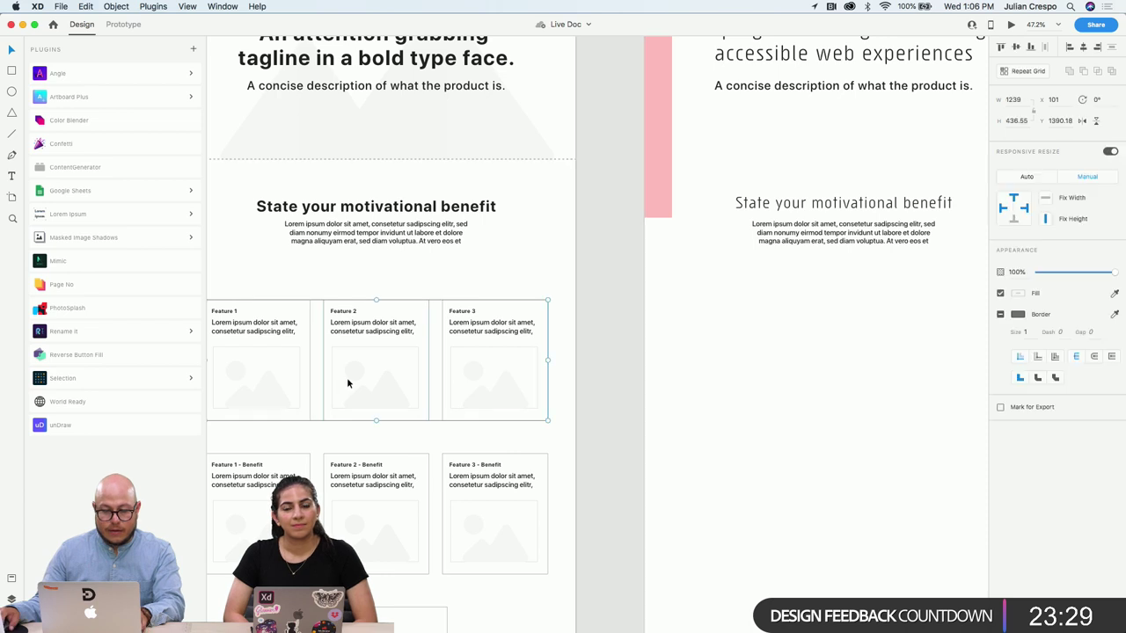
{"action": "scroll", "coordinate": [410, 390], "scroll_direction": "up", "scroll_amount": 1}
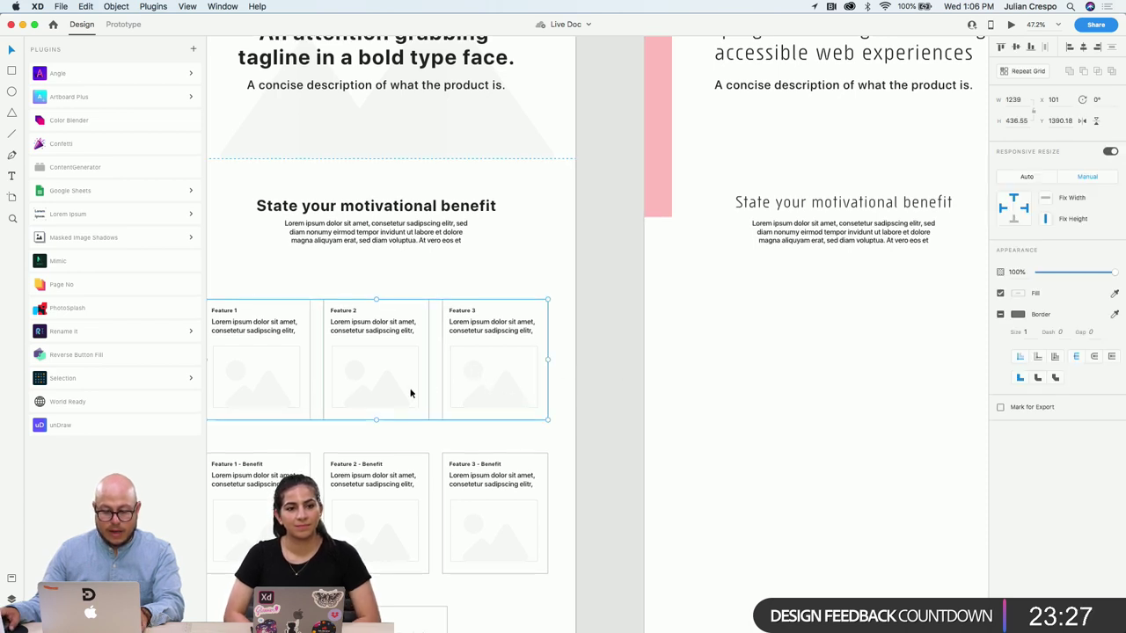
{"action": "key", "text": "super+c"}
{"action": "scroll", "coordinate": [461, 394], "scroll_direction": "right", "scroll_amount": 6}
{"action": "scroll", "coordinate": [467, 470], "scroll_direction": "up", "scroll_amount": 5}
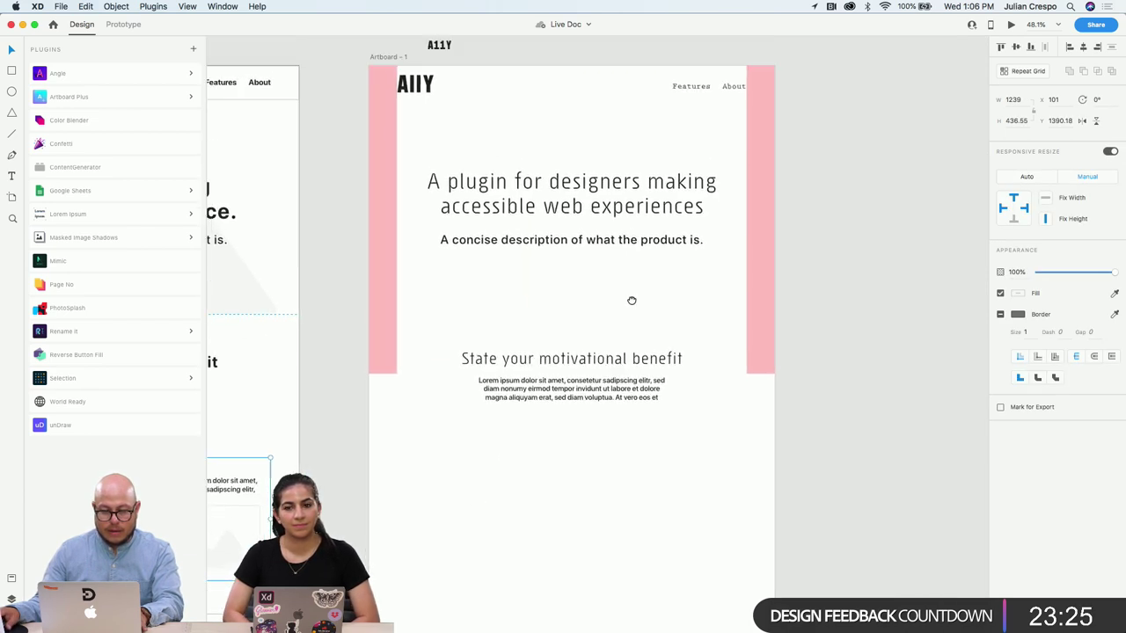
{"action": "left_click", "coordinate": [390, 155]}
{"action": "key", "text": "super+v"}
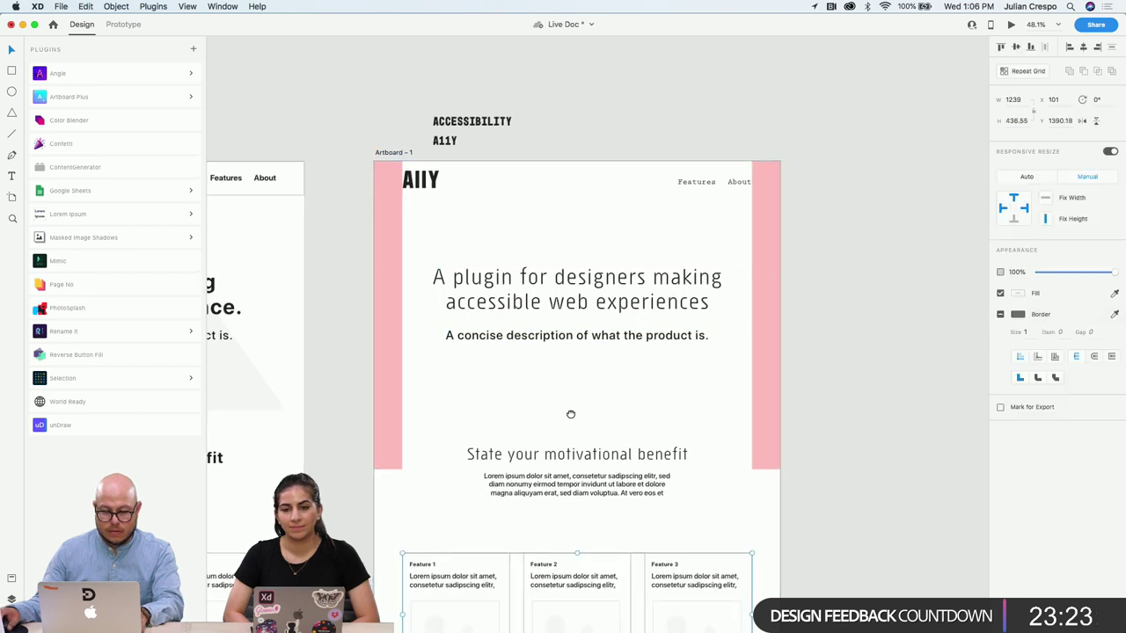
Delete the Feature 2 and Feature 3 cards from the pasted row, keeping only the Feature 1 card
{"action": "scroll", "coordinate": [571, 412], "scroll_direction": "down", "scroll_amount": 5}
{"action": "scroll", "coordinate": [617, 428], "scroll_direction": "up", "scroll_amount": 3}
{"action": "left_click_drag", "start_coordinate": [577, 463], "coordinate": [606, 322]}
{"action": "double_click", "coordinate": [606, 322]}
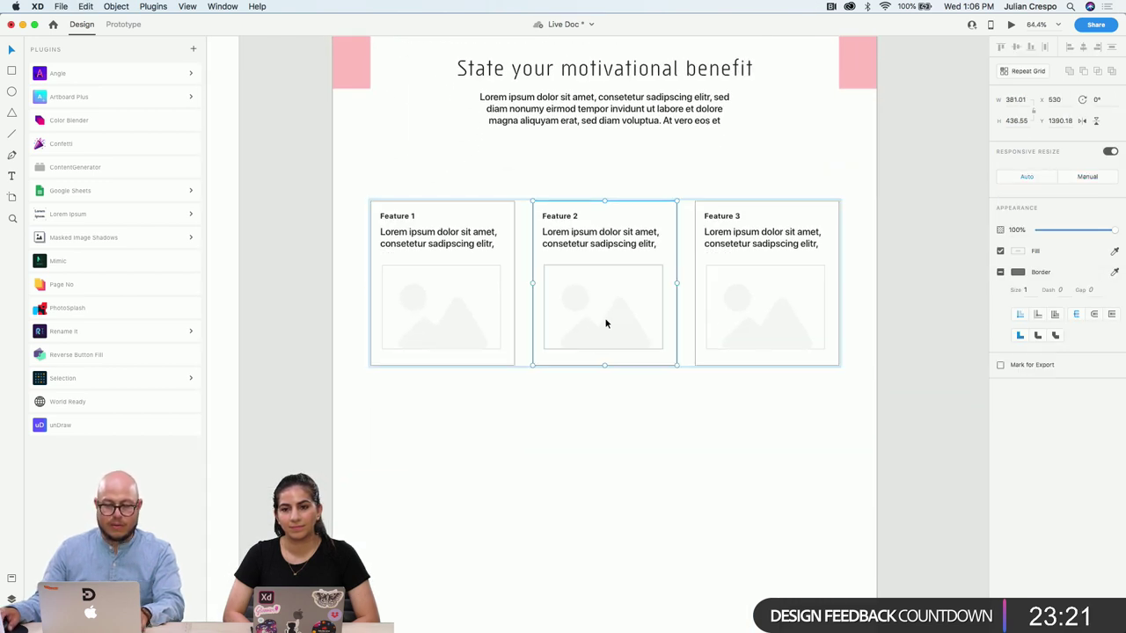
{"action": "left_click", "coordinate": [729, 316]}
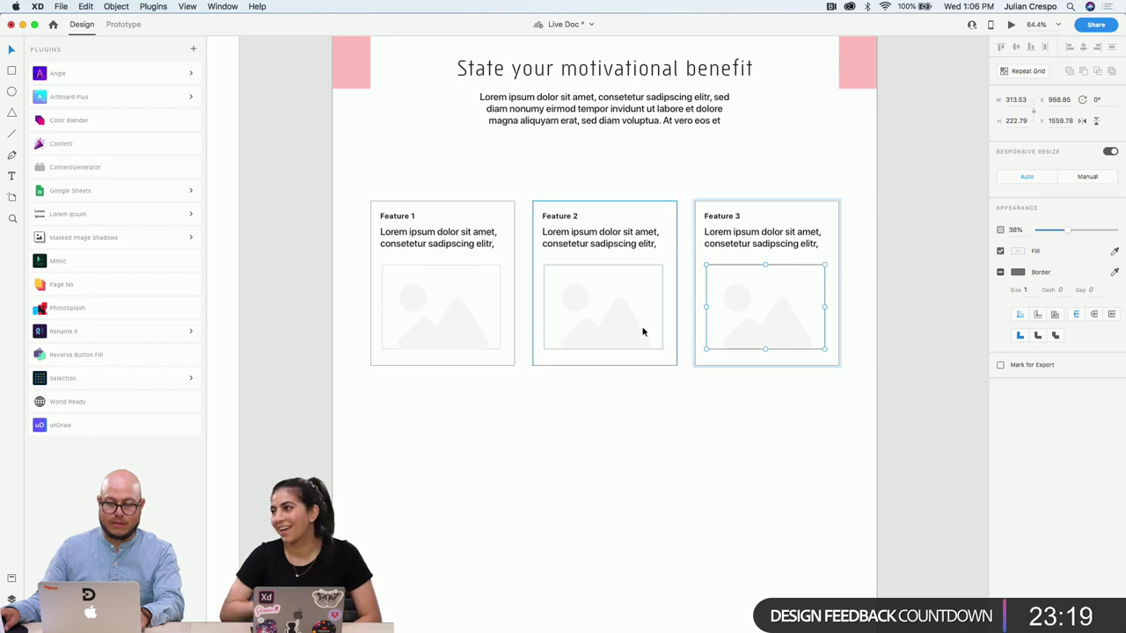
{"action": "key", "text": "Escape"}
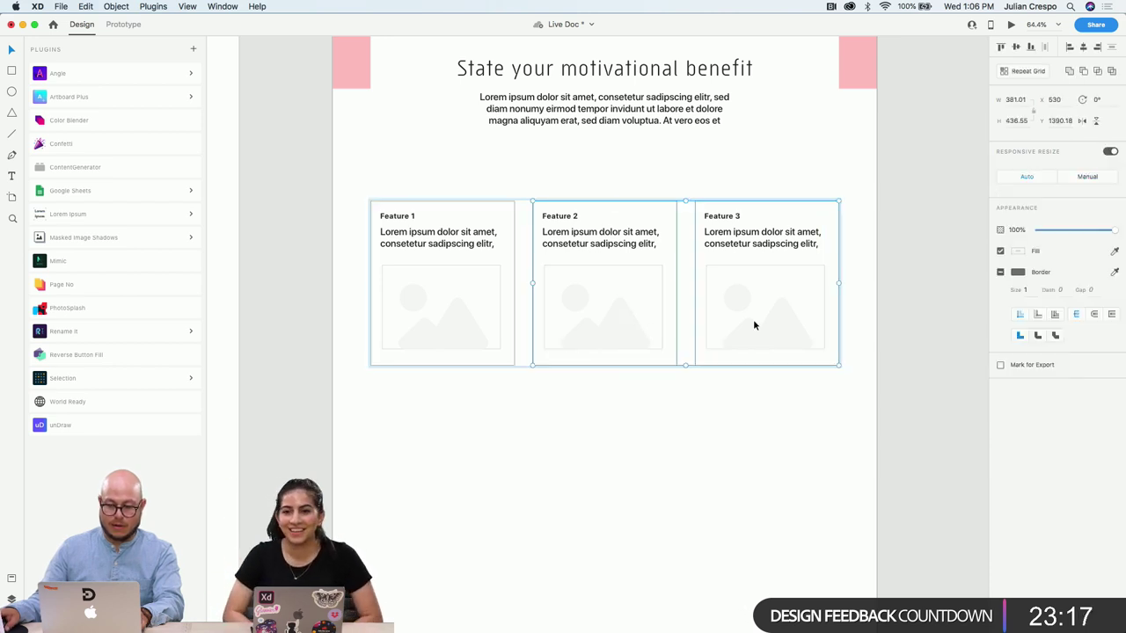
{"action": "key", "text": "super+z"}
Turn the Feature 1 card into a repeat grid and extend it horizontally to three cards, about 1194 wide
{"action": "left_click", "coordinate": [508, 321]}
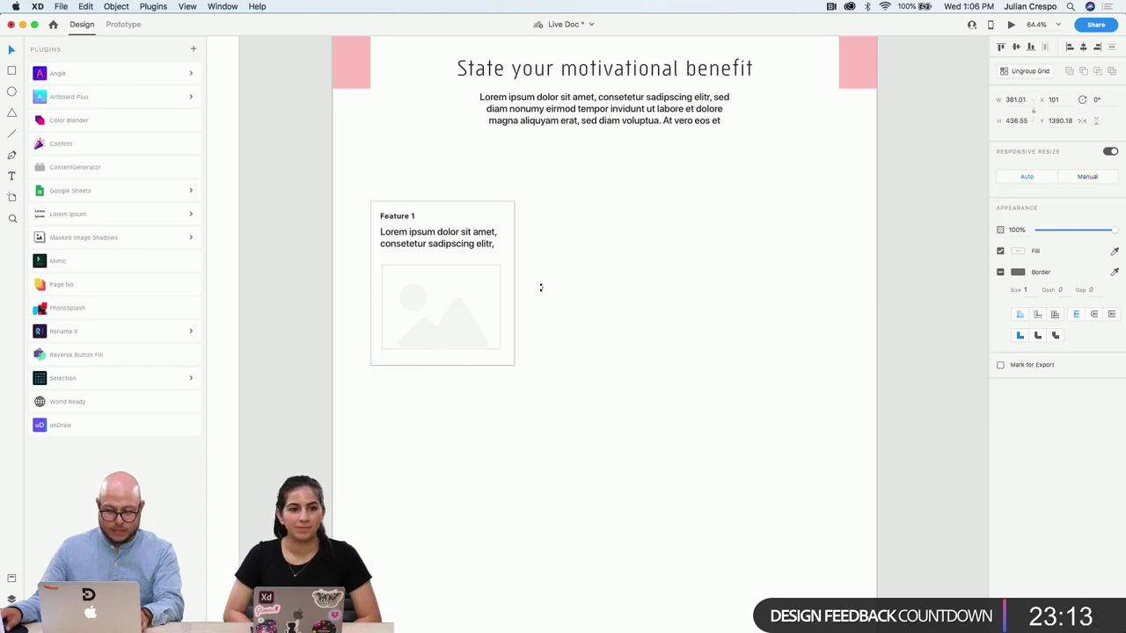
{"action": "left_click_drag", "start_coordinate": [515, 284], "coordinate": [821, 294]}
{"action": "left_click", "coordinate": [638, 400]}
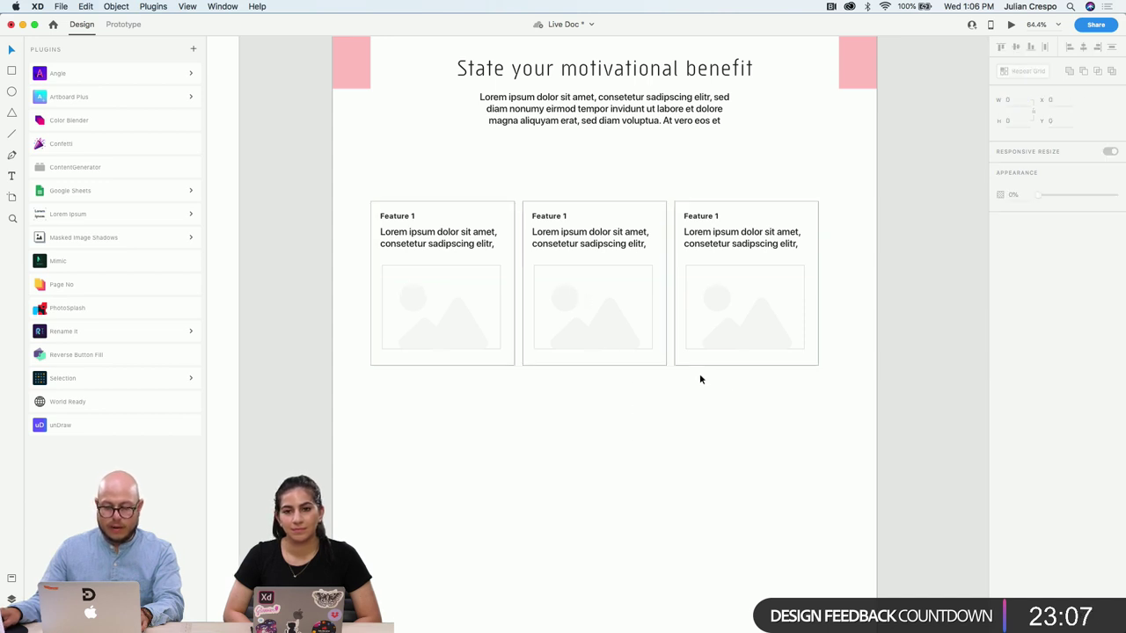
{"action": "left_click", "coordinate": [619, 296]}
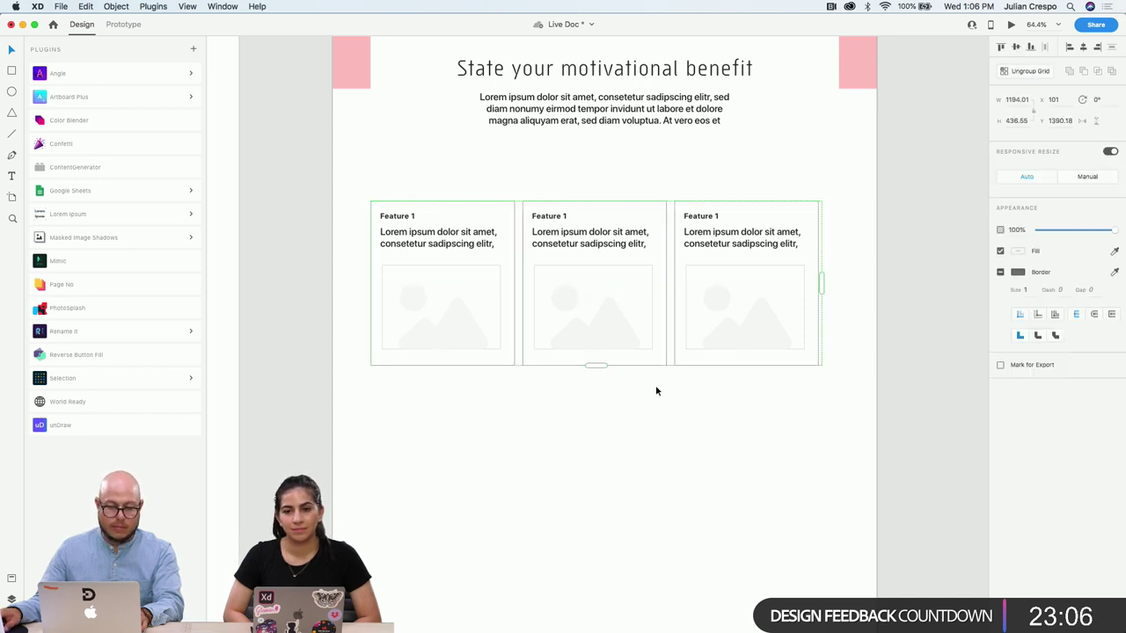
{"action": "left_click", "coordinate": [729, 372]}
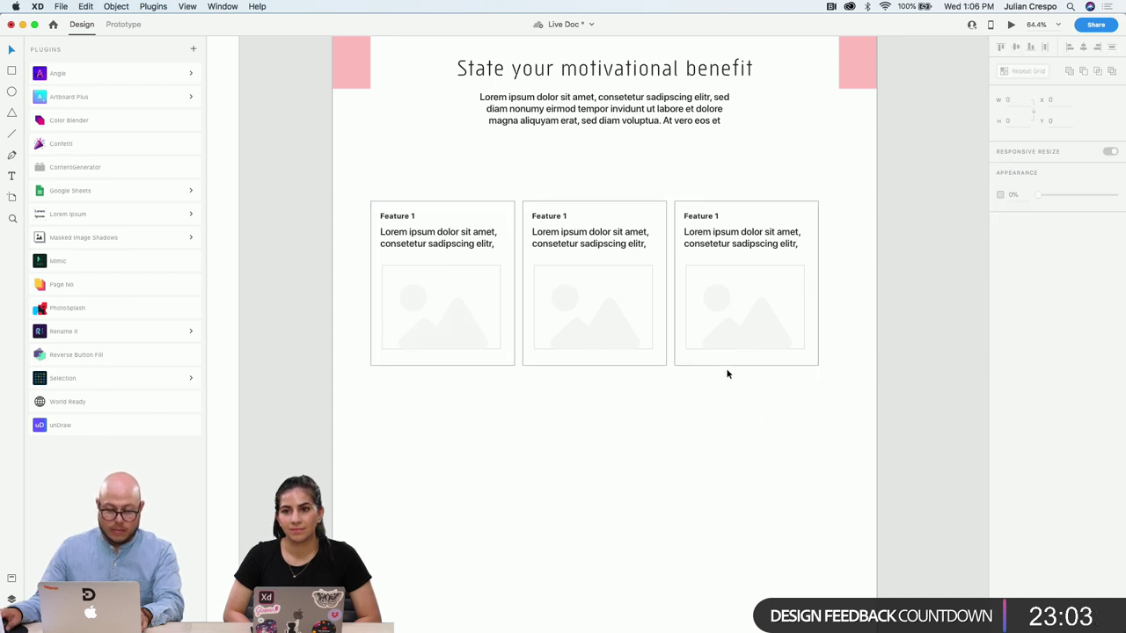
Try ungrouping the repeat grid and resizing its three cards together, and undo those changes to restore the grid
{"action": "double_click", "coordinate": [734, 361]}
{"action": "left_click", "coordinate": [515, 296]}
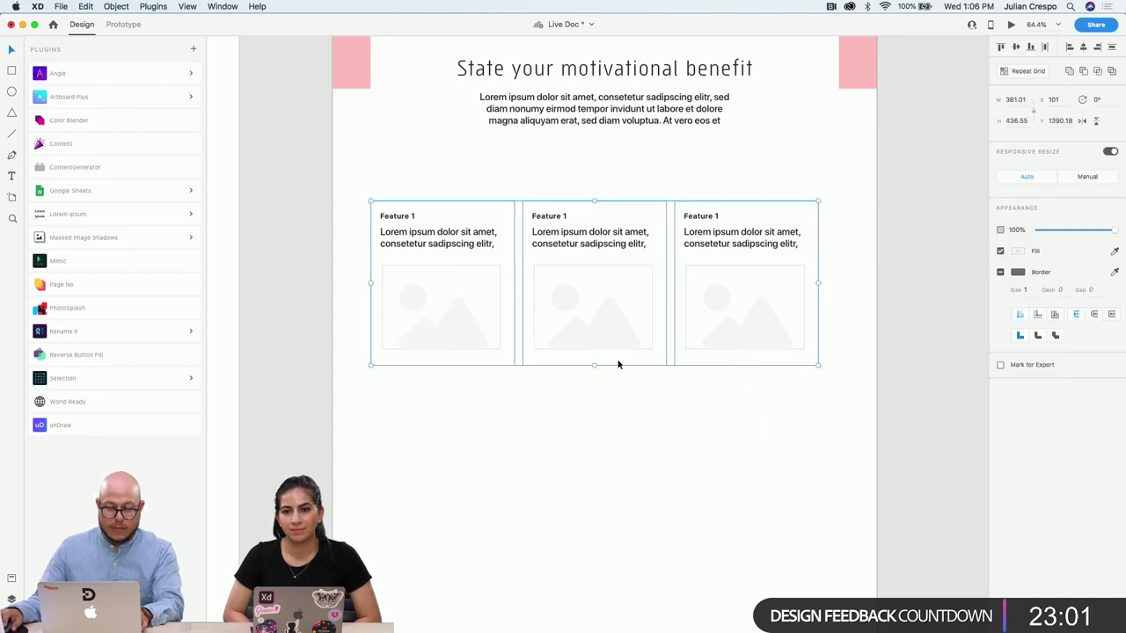
{"action": "mouse_move", "coordinate": [819, 364]}
{"action": "left_mouse_down"}
{"action": "mouse_move", "coordinate": [889, 430]}
{"action": "mouse_move", "coordinate": [777, 344]}
{"action": "mouse_move", "coordinate": [648, 279]}
{"action": "mouse_move", "coordinate": [857, 395]}
{"action": "mouse_move", "coordinate": [832, 379]}
{"action": "left_mouse_up"}
{"action": "key", "text": "super+z"}
{"action": "key", "text": "super+z"}
{"action": "key", "text": "super+z"}
{"action": "key", "text": "super+z"}
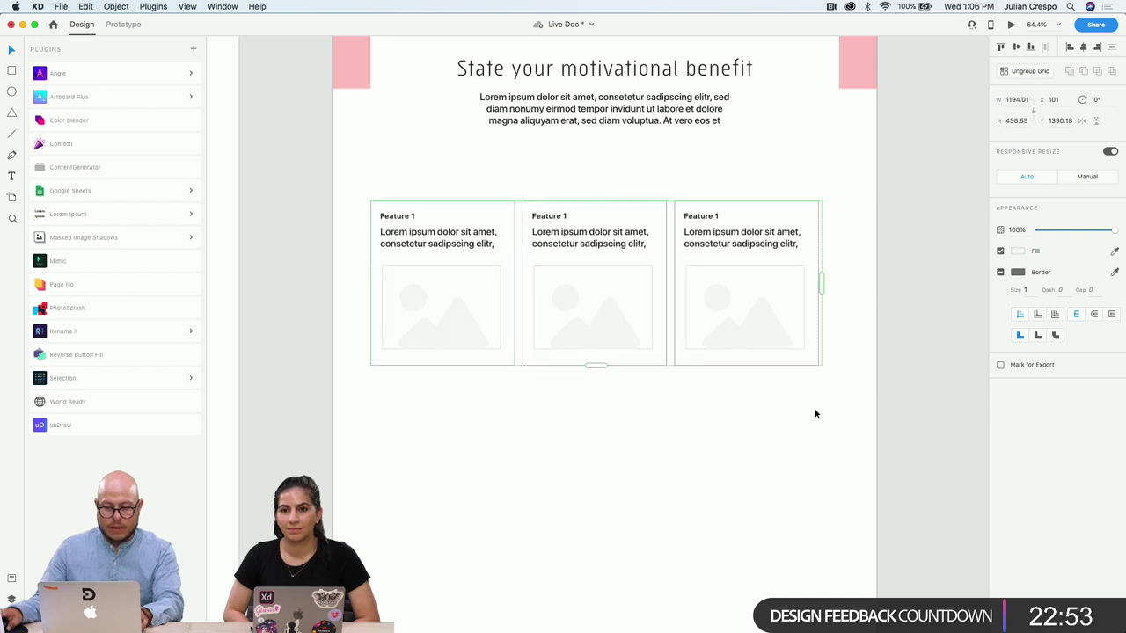
Switch the responsive resize of the "Feature 1" heading inside the first card to Manual
{"action": "left_click", "coordinate": [751, 424]}
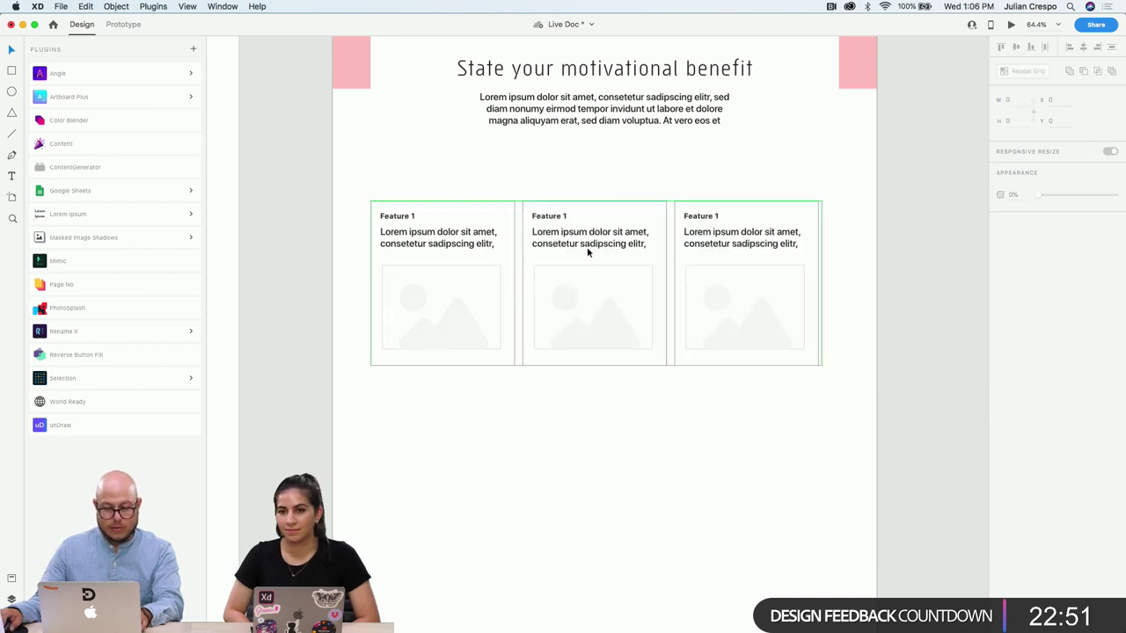
{"action": "double_click", "coordinate": [441, 257]}
{"action": "scroll", "coordinate": [443, 324], "scroll_direction": "up", "scroll_amount": 5}
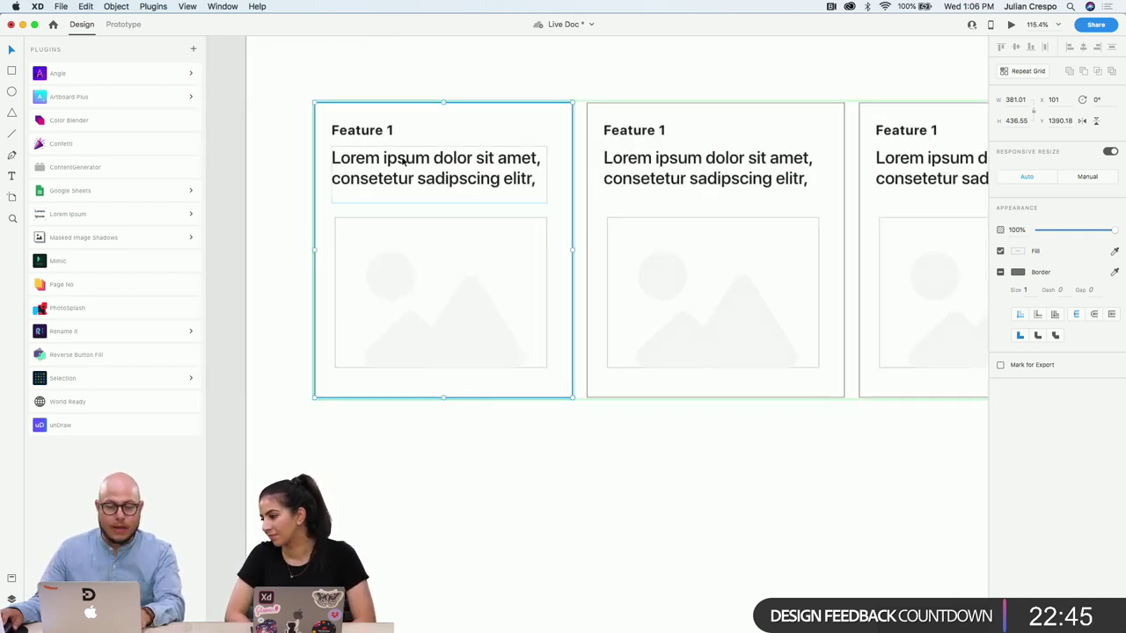
{"action": "left_click", "coordinate": [370, 131]}
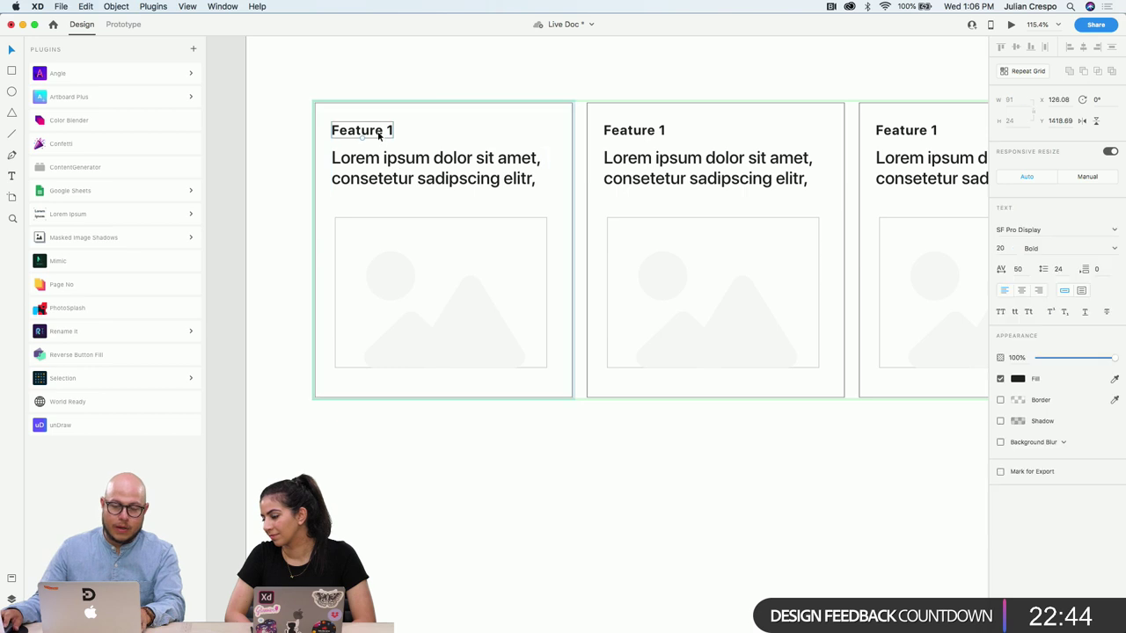
{"action": "left_click", "coordinate": [1086, 176]}
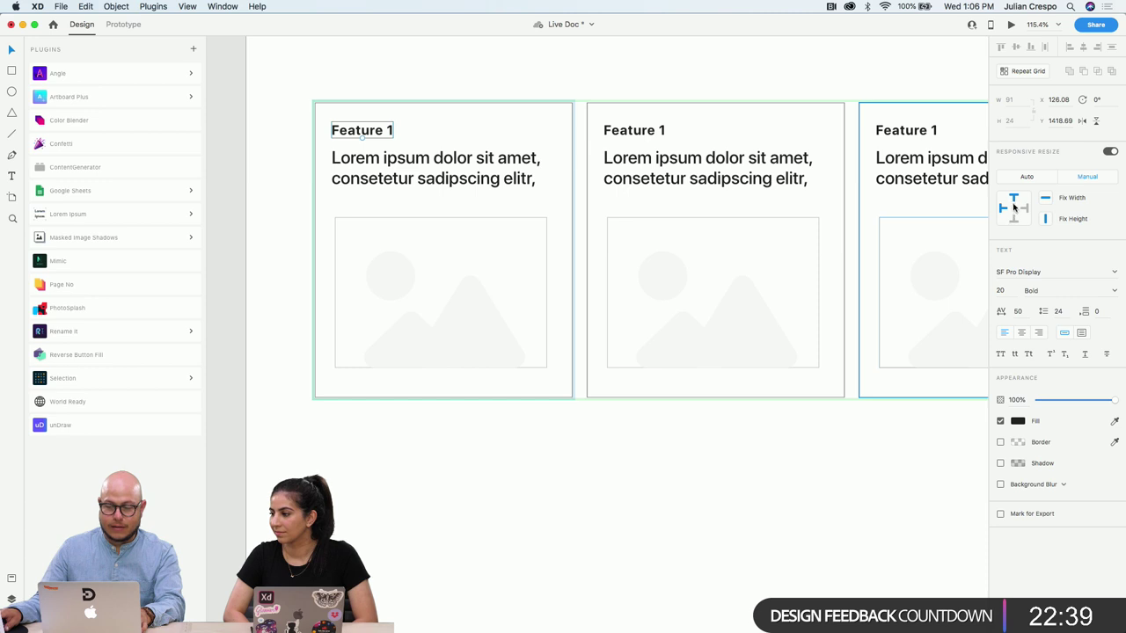
Examine the responsive resize settings of the first card, its image placeholder and its text, and review the whole card row
{"action": "left_click", "coordinate": [518, 355]}
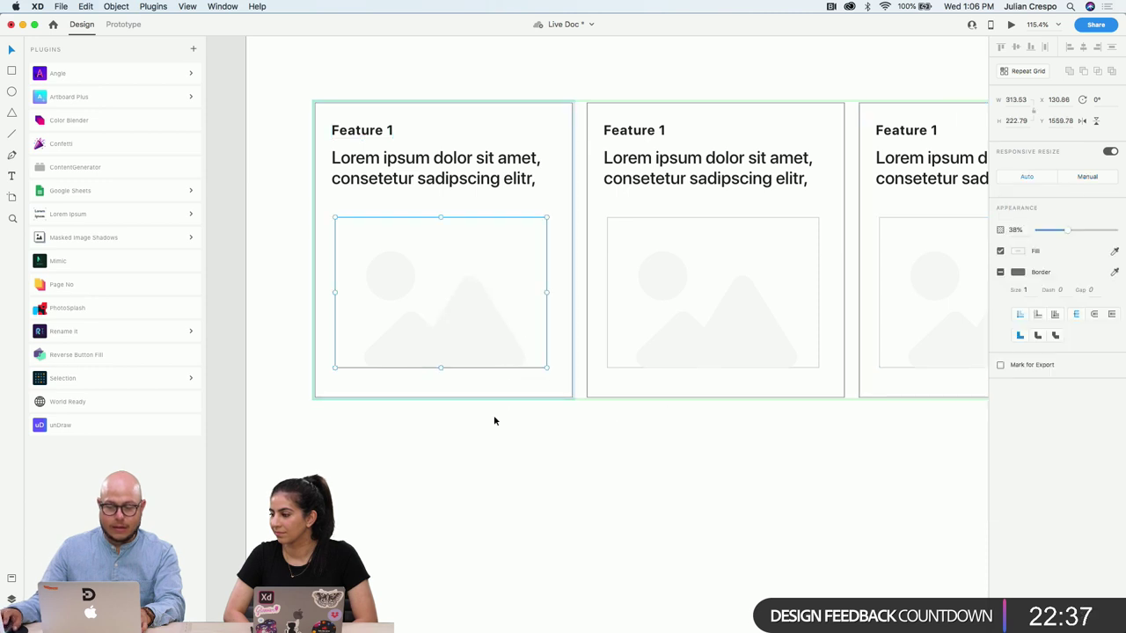
{"action": "left_click", "coordinate": [517, 506]}
{"action": "double_click", "coordinate": [483, 352]}
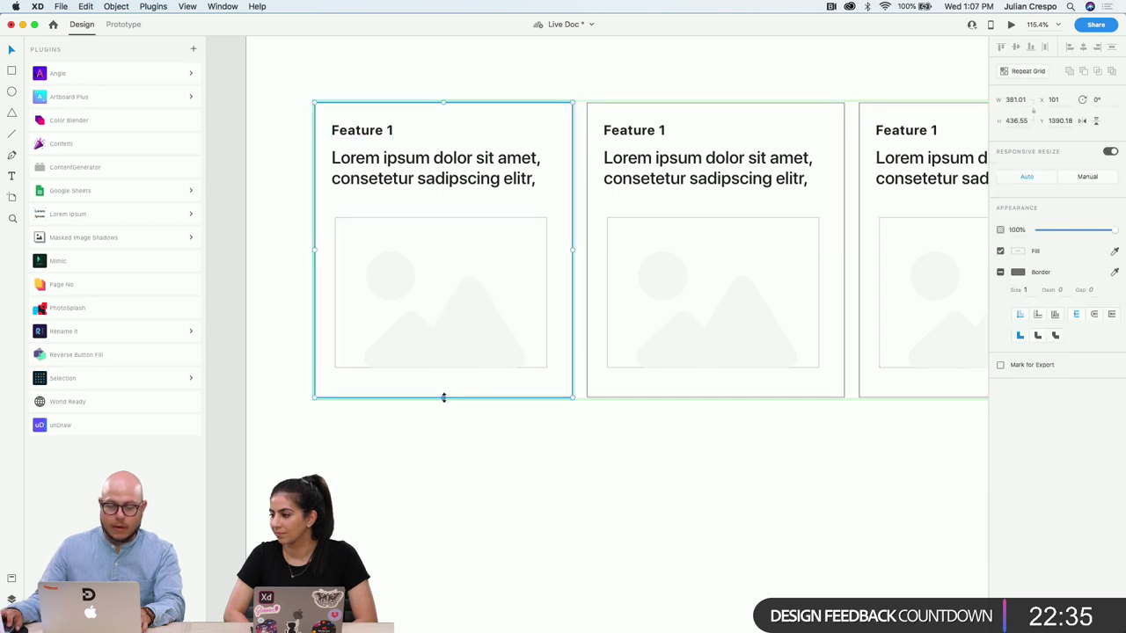
{"action": "mouse_move", "coordinate": [443, 397]}
{"action": "left_mouse_down"}
{"action": "mouse_move", "coordinate": [435, 508]}
{"action": "mouse_move", "coordinate": [446, 382]}
{"action": "mouse_move", "coordinate": [431, 477]}
{"action": "mouse_move", "coordinate": [435, 398]}
{"action": "left_mouse_up"}
{"action": "left_click", "coordinate": [423, 163]}
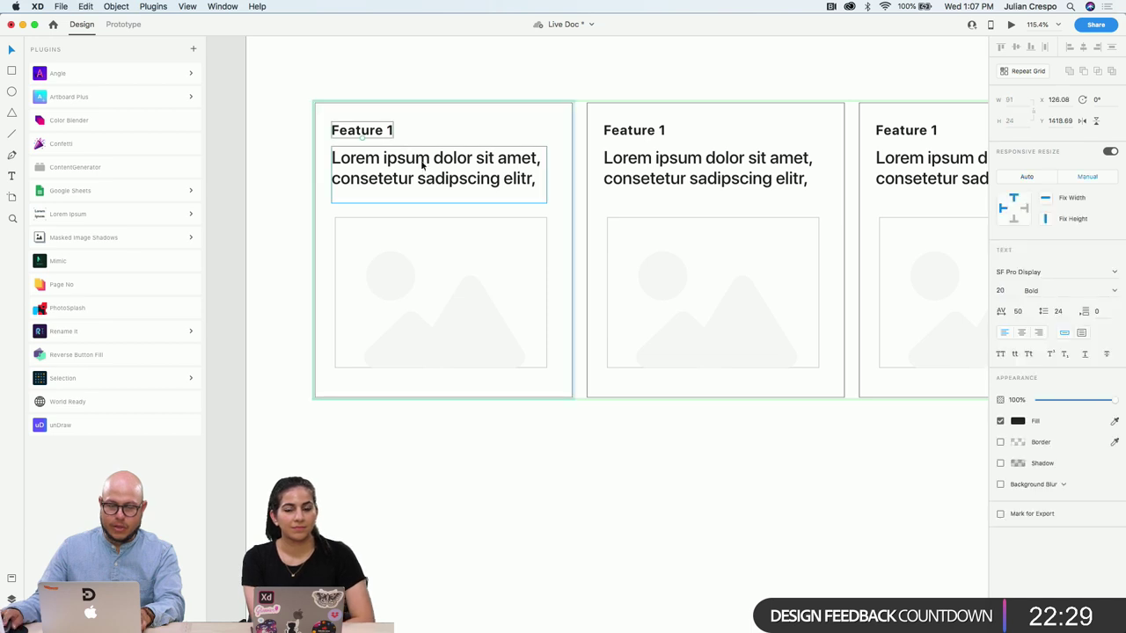
{"action": "left_click", "coordinate": [378, 169]}
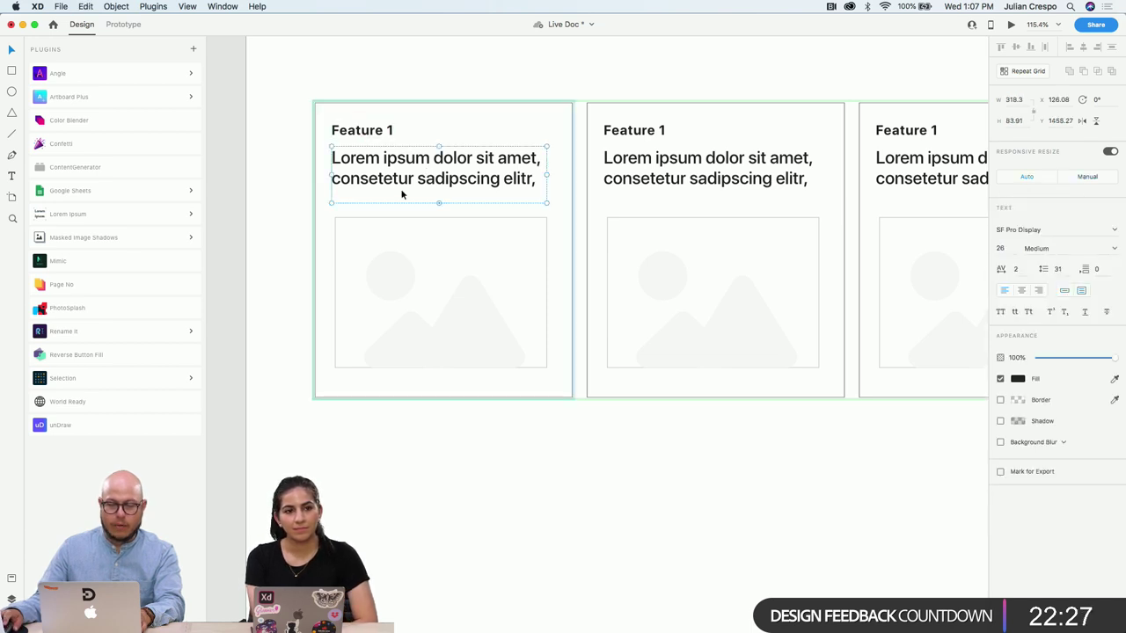
{"action": "left_click", "coordinate": [383, 139], "text": "shift"}
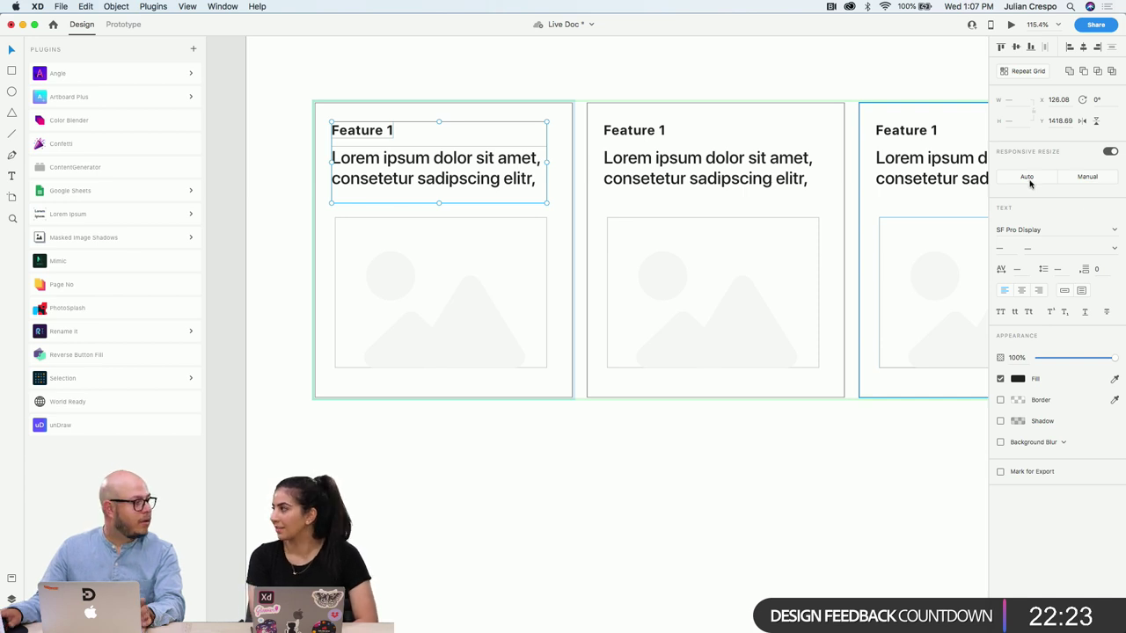
{"action": "left_click", "coordinate": [754, 448]}
{"action": "scroll", "coordinate": [671, 294], "scroll_direction": "right", "scroll_amount": 3}
{"action": "scroll", "coordinate": [709, 356], "scroll_direction": "down", "scroll_amount": 5}
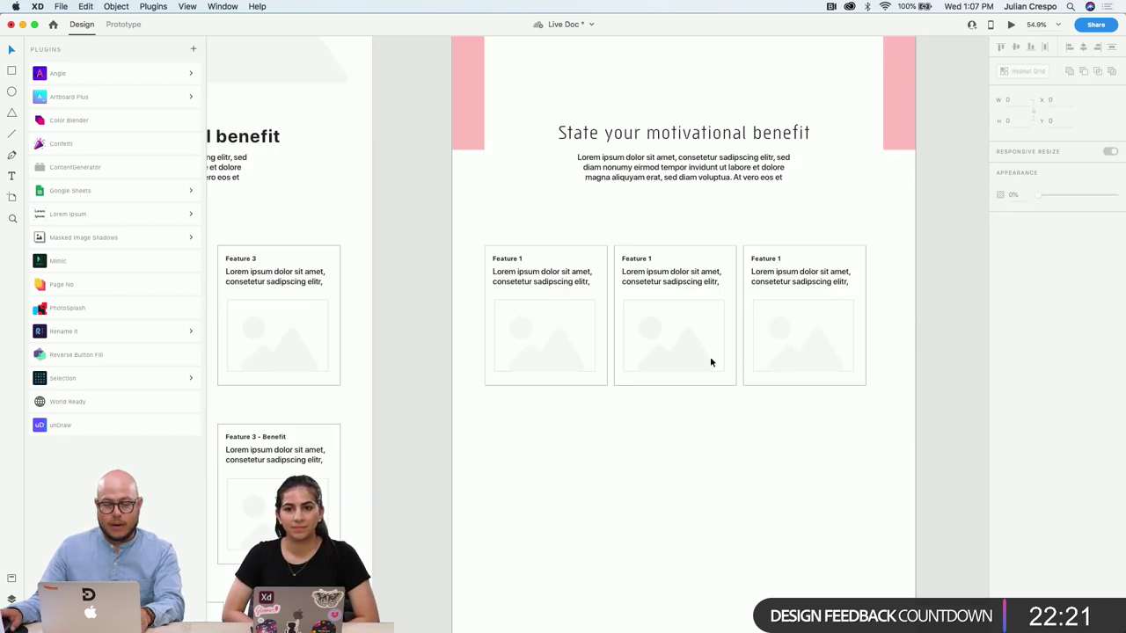
Hide the "Feature 1" heading in the repeat grid's cards and select the first card's image placeholder
{"action": "scroll", "coordinate": [698, 332], "scroll_direction": "up", "scroll_amount": 5}
{"action": "scroll", "coordinate": [535, 363], "scroll_direction": "right", "scroll_amount": 2}
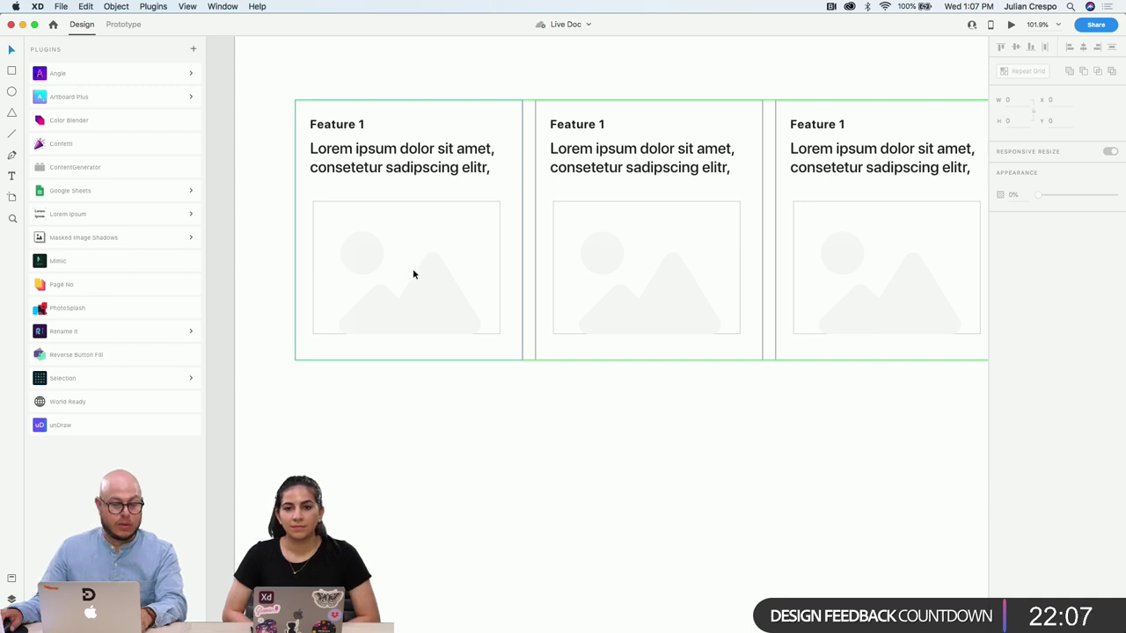
{"action": "double_click", "coordinate": [363, 124]}
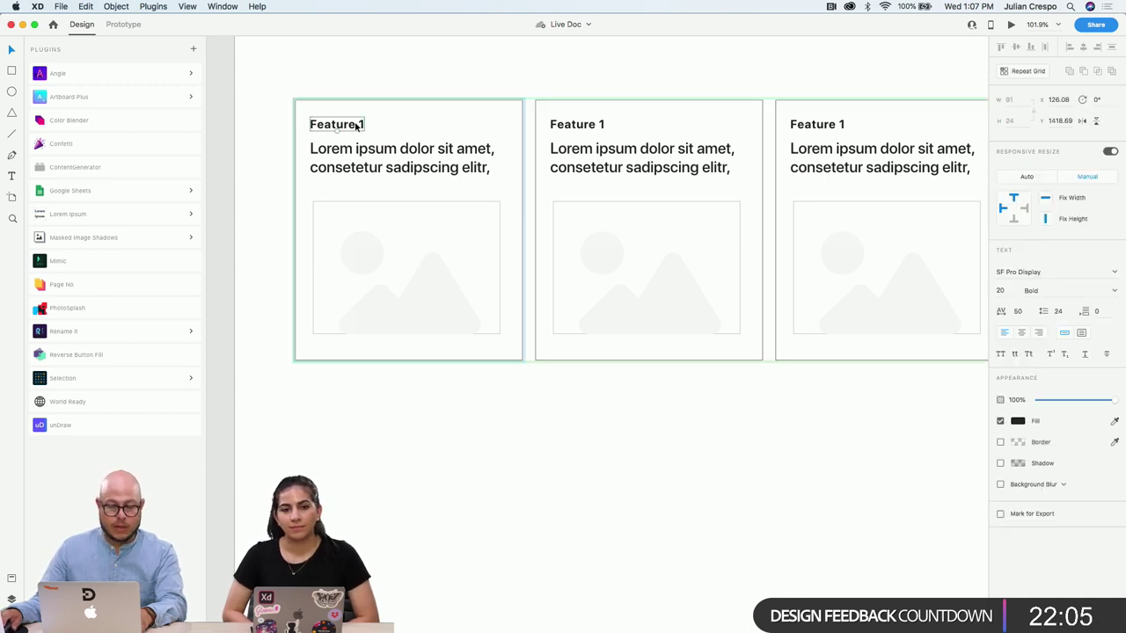
{"action": "scroll", "coordinate": [448, 294], "scroll_direction": "down", "scroll_amount": 3}
{"action": "scroll", "coordinate": [431, 261], "scroll_direction": "up", "scroll_amount": 3}
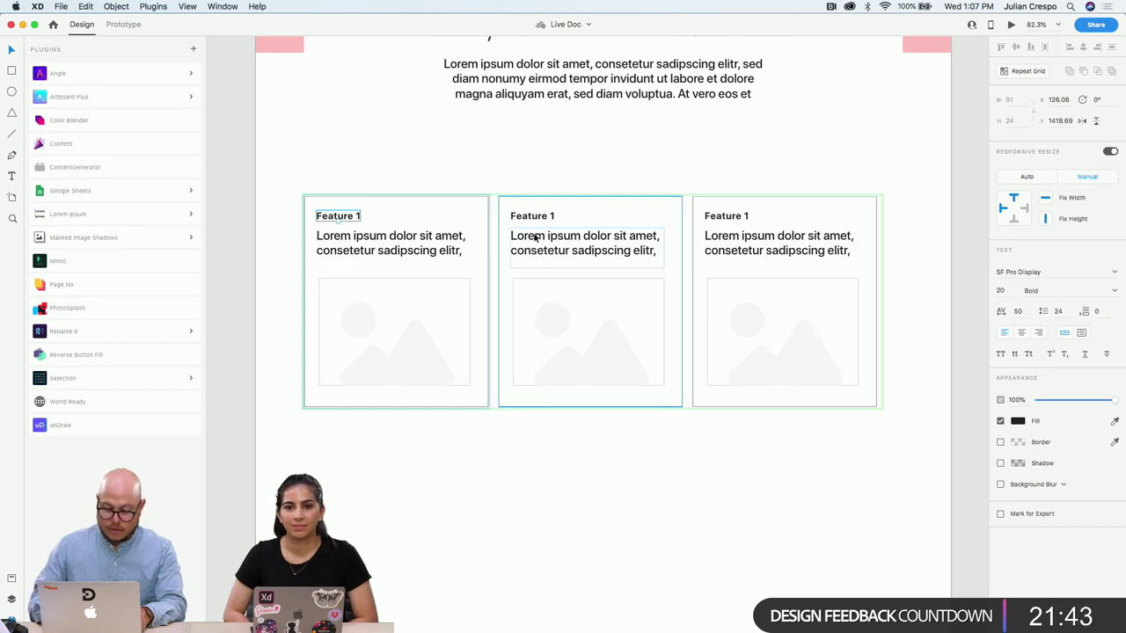
{"action": "key", "text": "super+h"}
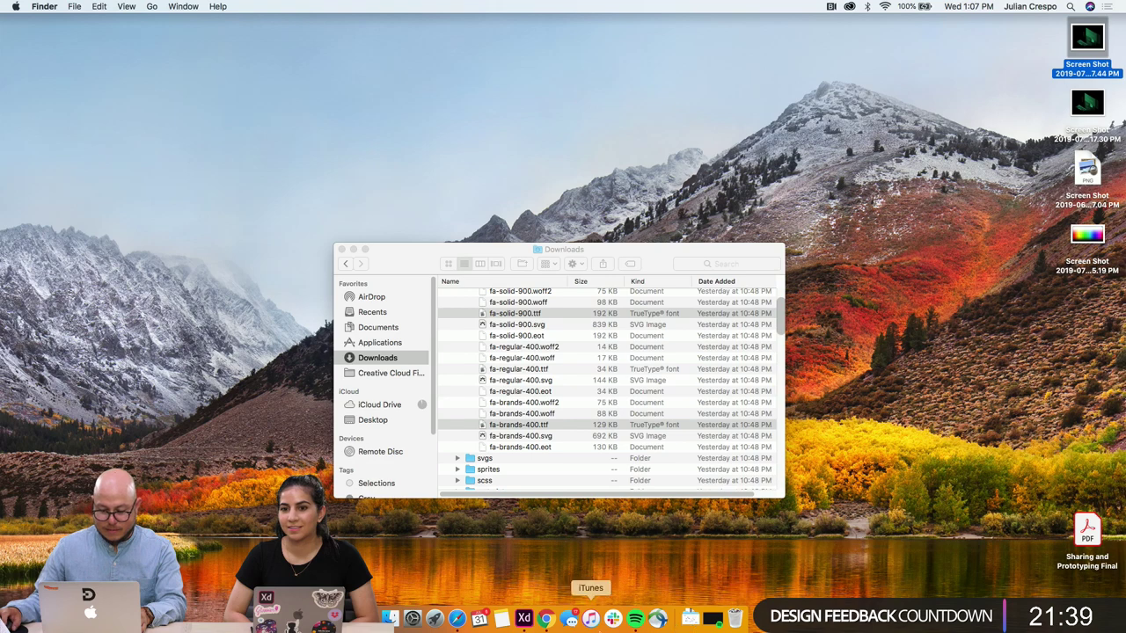
{"action": "left_click", "coordinate": [523, 619]}
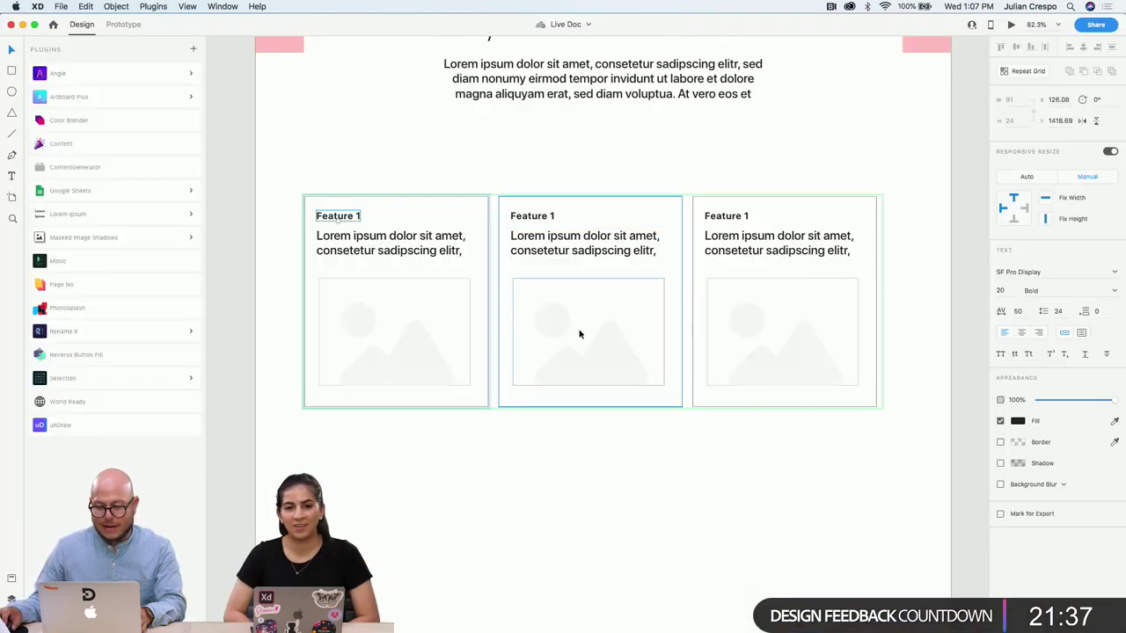
{"action": "right_click", "coordinate": [340, 217]}
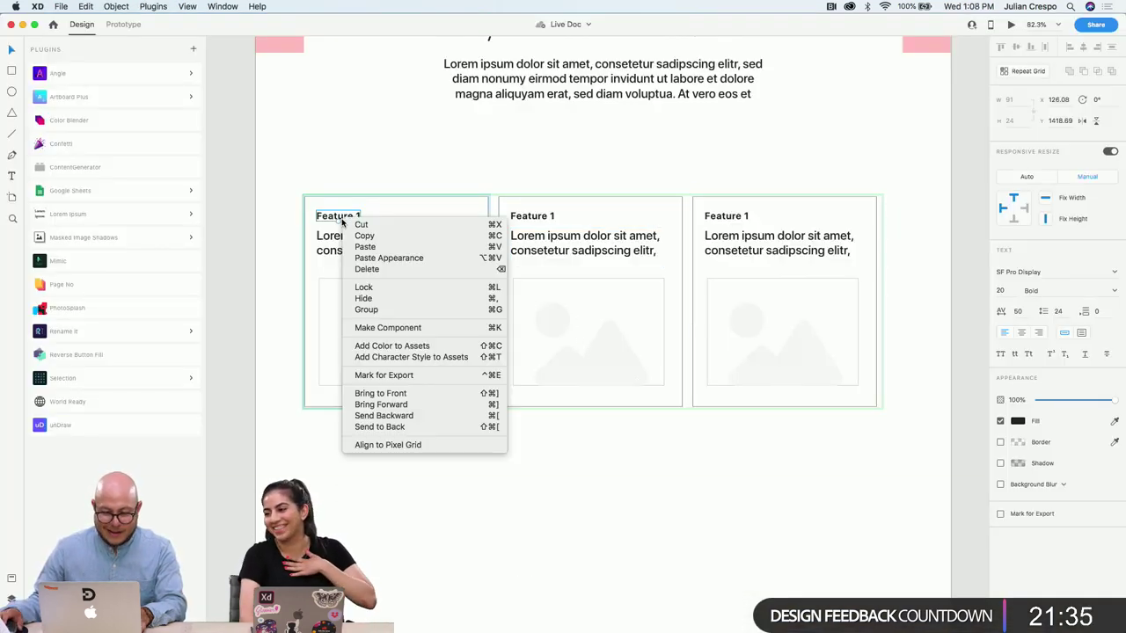
{"action": "left_click", "coordinate": [390, 299]}
{"action": "left_click", "coordinate": [461, 298]}
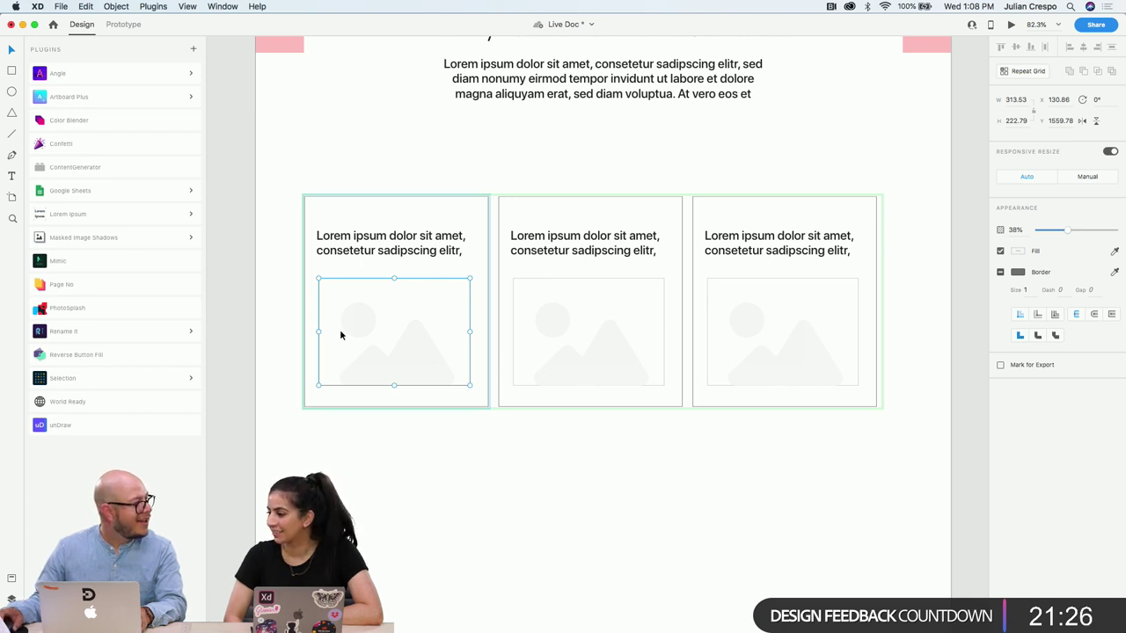
Move the first card's text and image placeholder up together so the text sits at about Y 1438
{"action": "scroll", "coordinate": [341, 334], "scroll_direction": "up", "scroll_amount": 5}
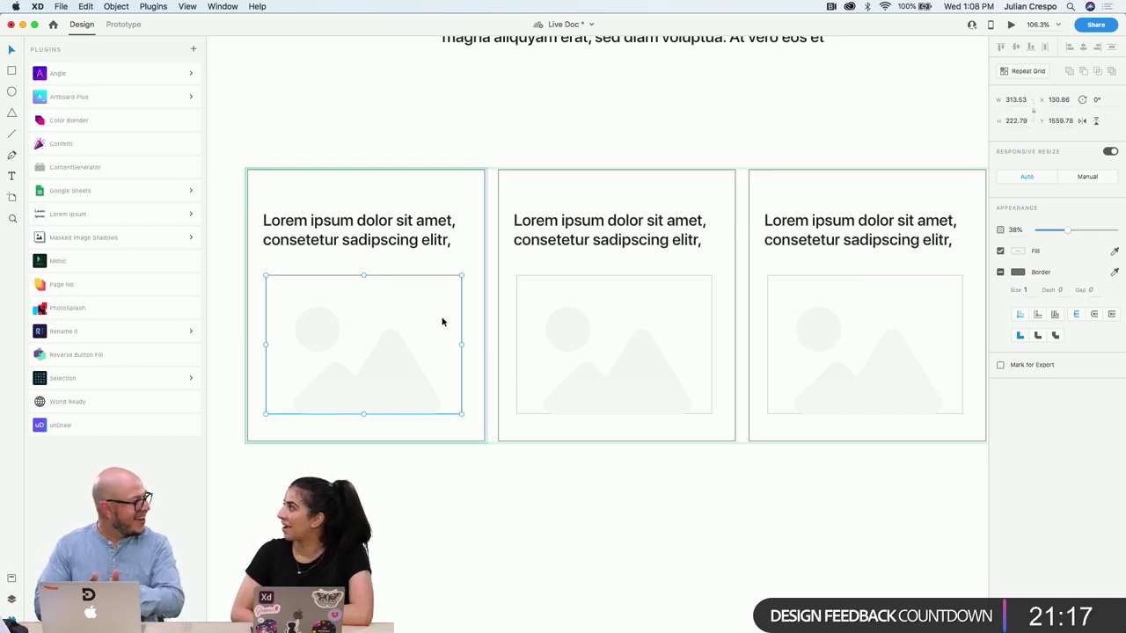
{"action": "left_click", "coordinate": [362, 243]}
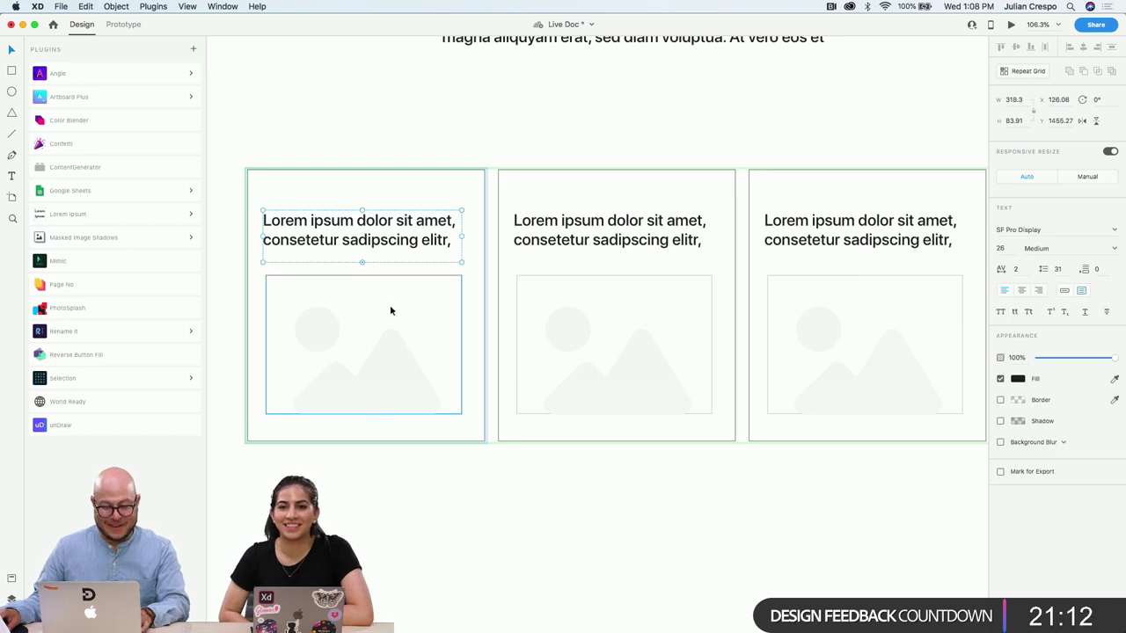
{"action": "left_click", "coordinate": [382, 317], "text": "shift"}
{"action": "left_click_drag", "start_coordinate": [386, 318], "coordinate": [380, 297]}
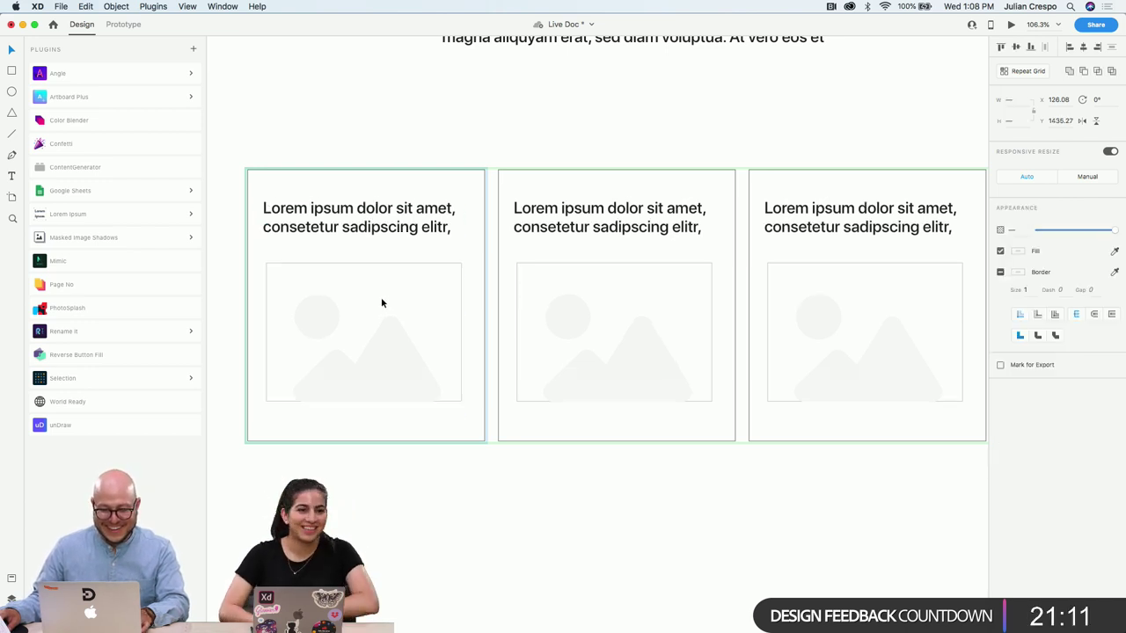
{"action": "key", "text": "Down"}
{"action": "key", "text": "Down"}
{"action": "key", "text": "Down"}
{"action": "key", "text": "Down"}
{"action": "key", "text": "Down"}
{"action": "key", "text": "Down"}
{"action": "key", "text": "Down"}
{"action": "key", "text": "Down"}
{"action": "key", "text": "Down"}
{"action": "key", "text": "Down"}
{"action": "key", "text": "Down"}
{"action": "key", "text": "Down"}
{"action": "key", "text": "Down"}
{"action": "key", "text": "Down"}
{"action": "key", "text": "Down"}
{"action": "key", "text": "Down"}
{"action": "key", "text": "Down"}
{"action": "key", "text": "Down"}
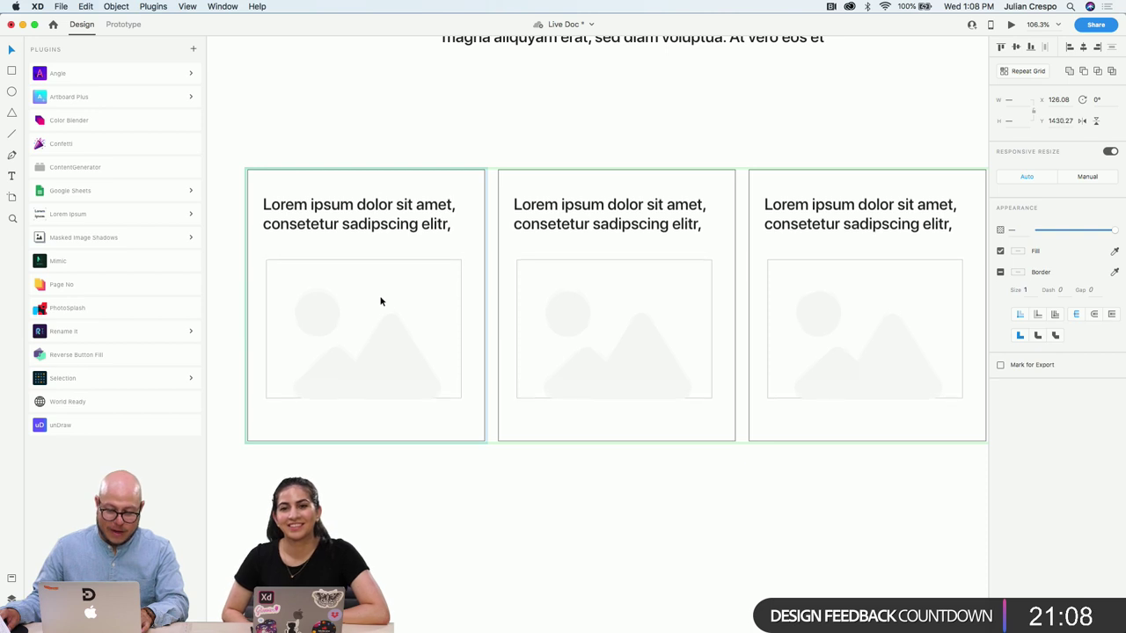
Replace the first card's placeholder text with "Landmark and tab order annotation."
{"action": "double_click", "coordinate": [343, 228]}
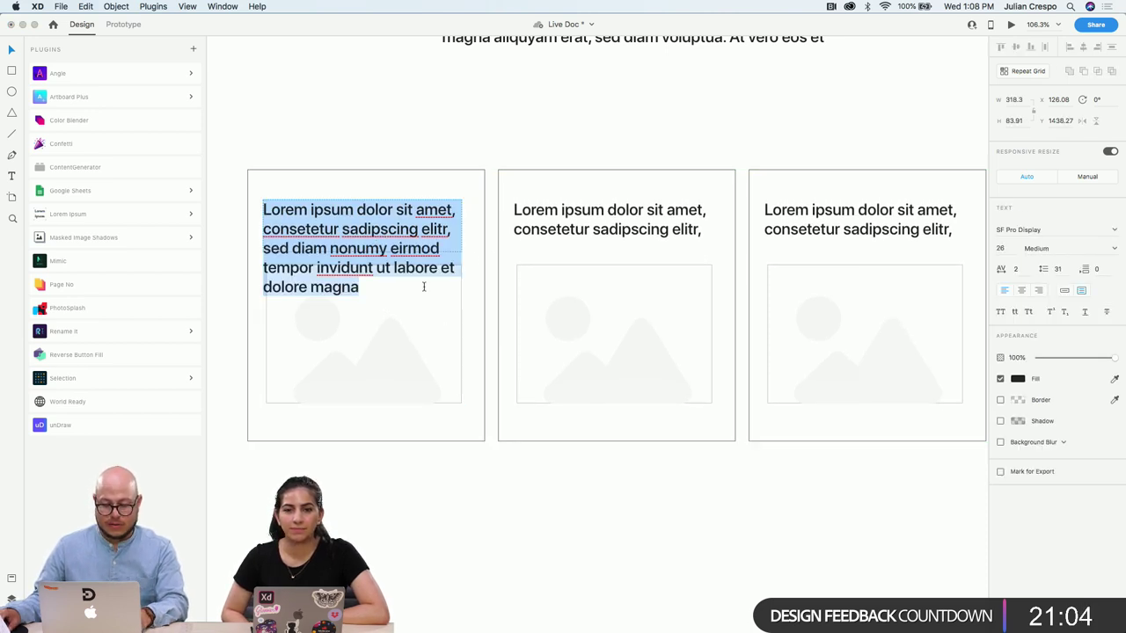
{"action": "left_click", "coordinate": [360, 286]}
{"action": "left_click_drag", "start_coordinate": [359, 287], "coordinate": [262, 249]}
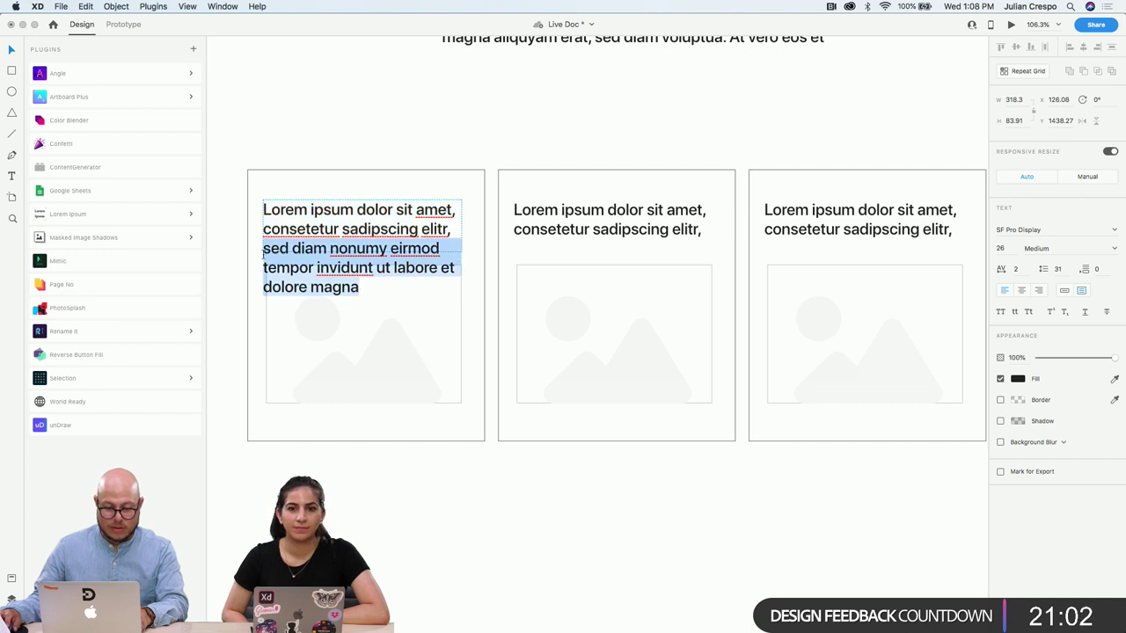
{"action": "key", "text": "BackSpace"}
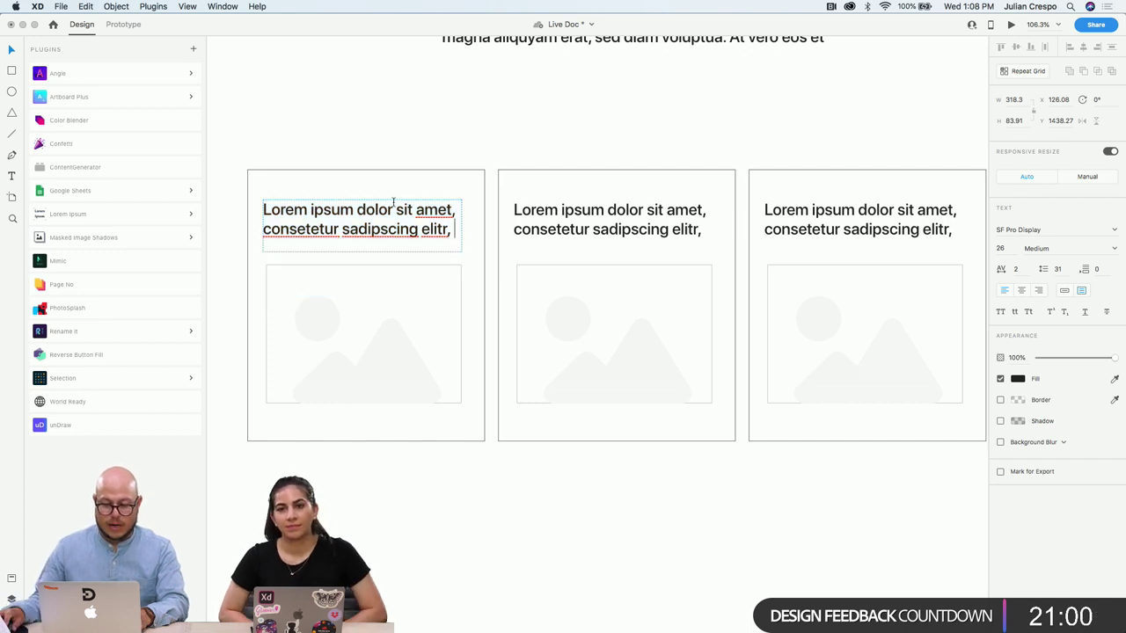
{"action": "triple_click", "coordinate": [388, 210]}
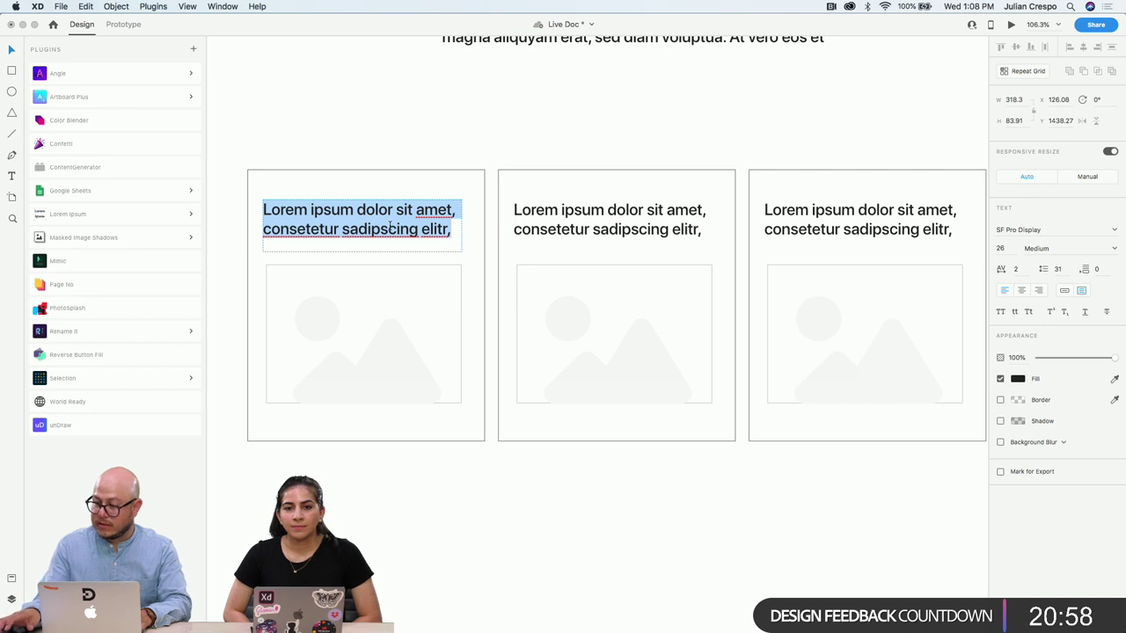
{"action": "type", "text": "L"}
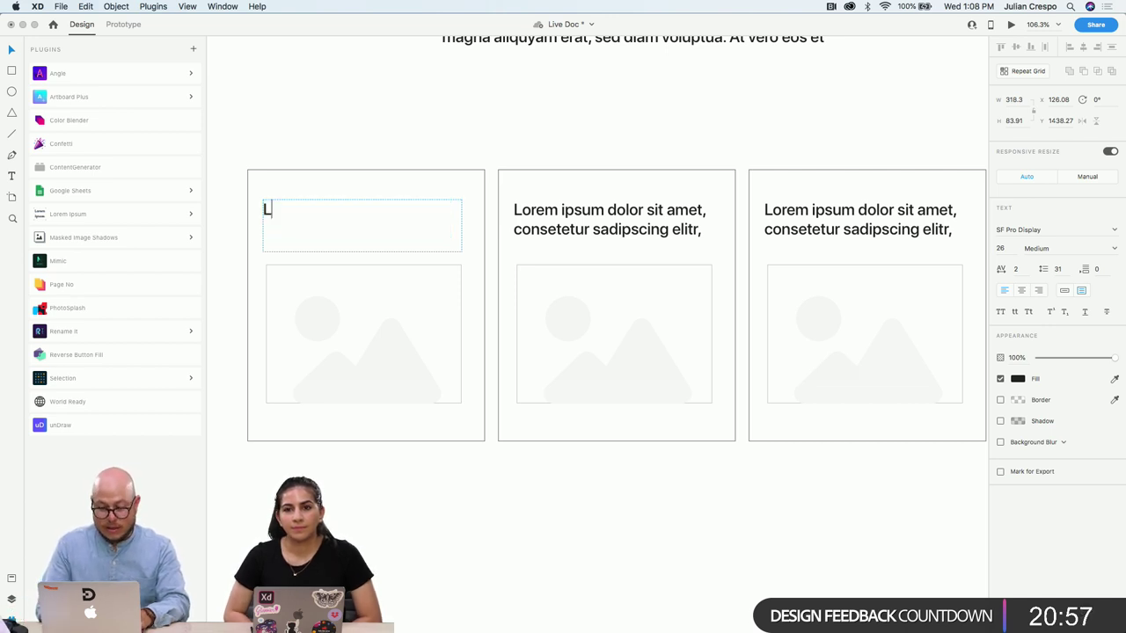
{"action": "type", "text": "andmark "}
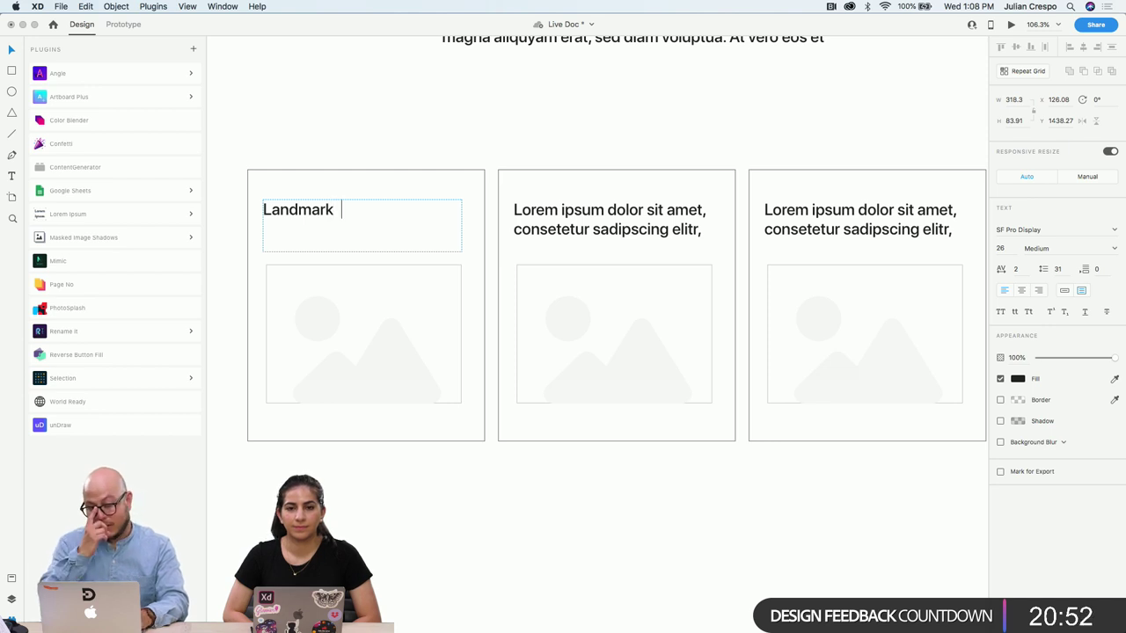
{"action": "type", "text": "and"}
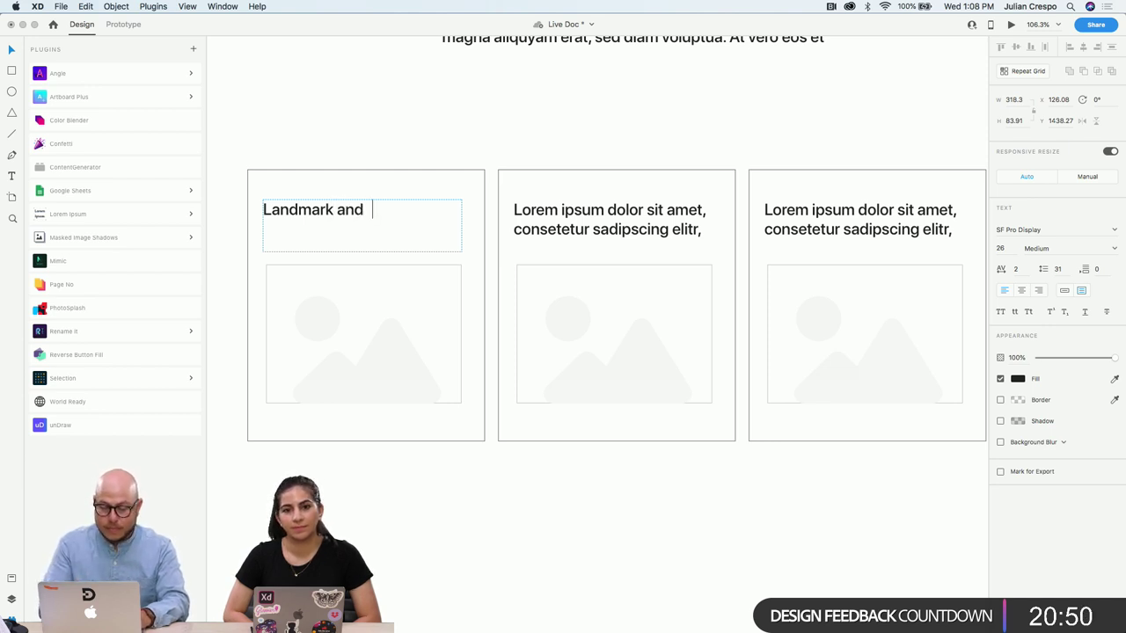
{"action": "type", "text": " ta"}
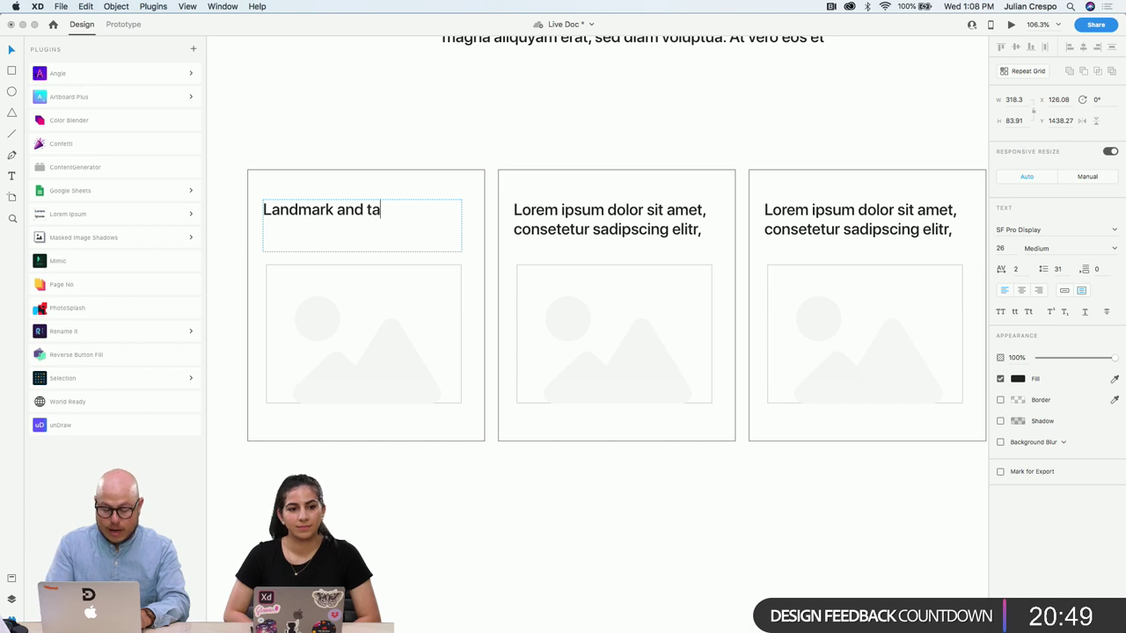
{"action": "type", "text": "b order"}
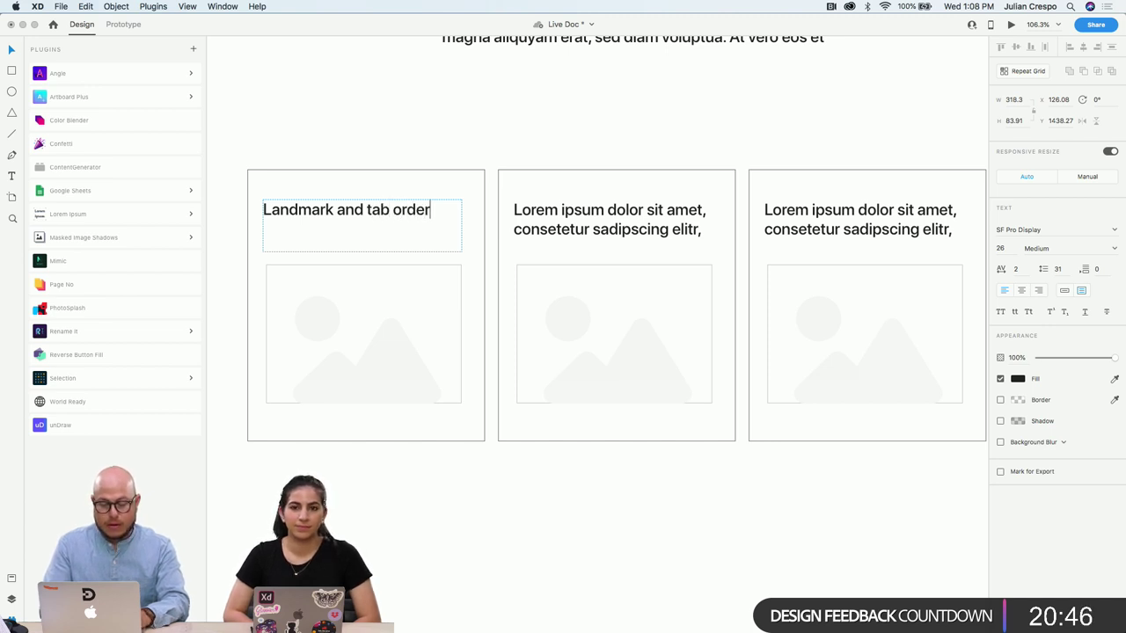
{"action": "type", "text": " annot"}
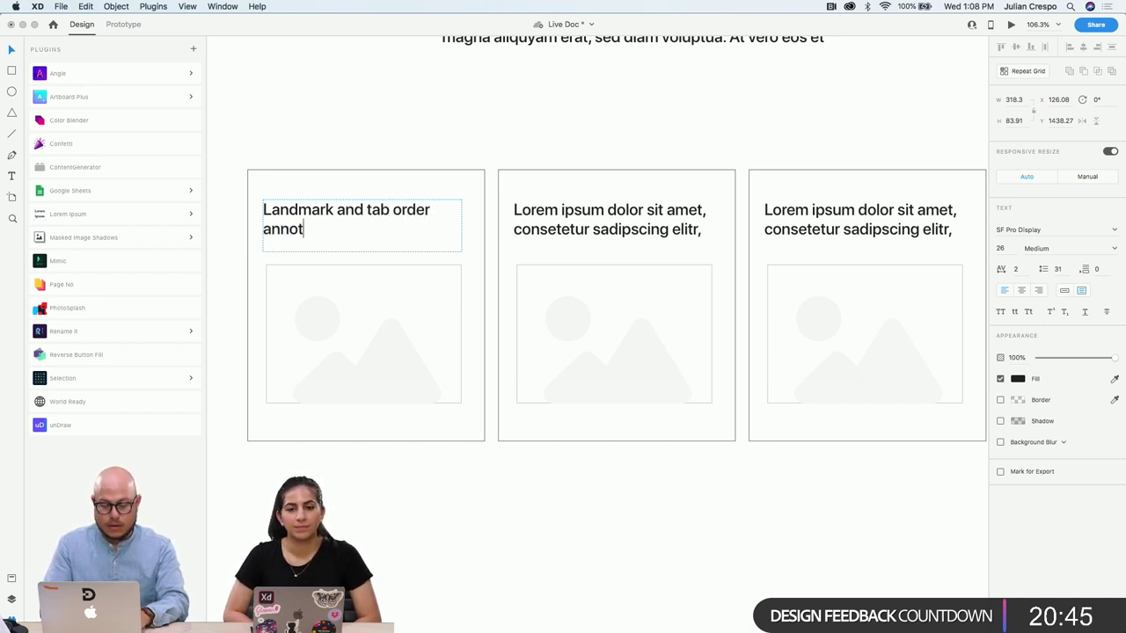
{"action": "type", "text": "ation"}
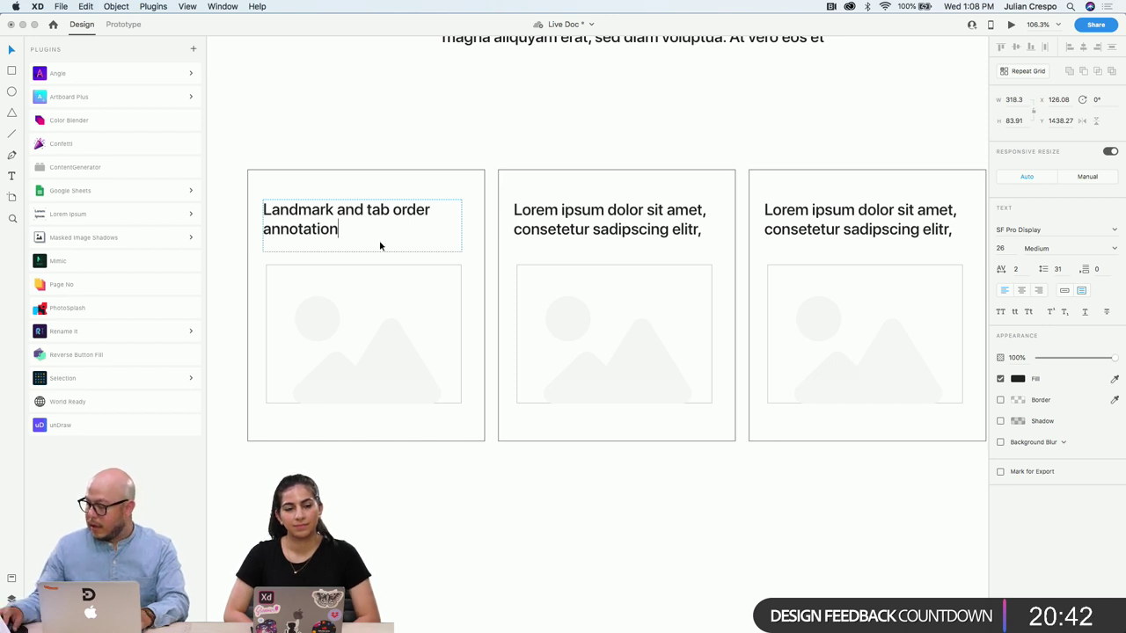
{"action": "type", "text": "."}
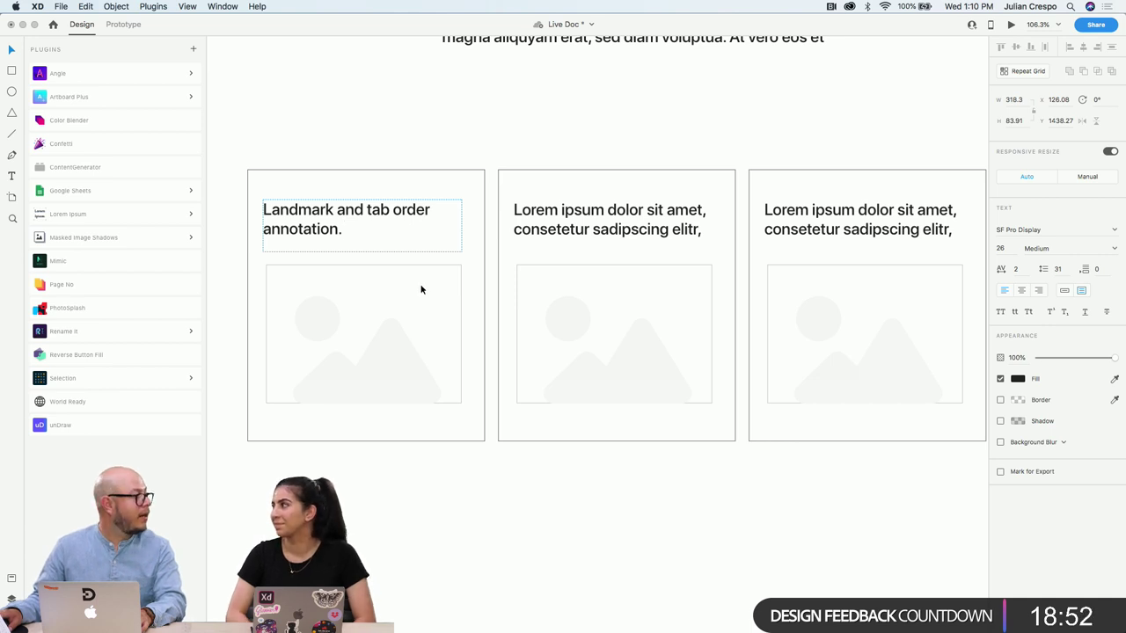
{"action": "key", "text": "Escape"}
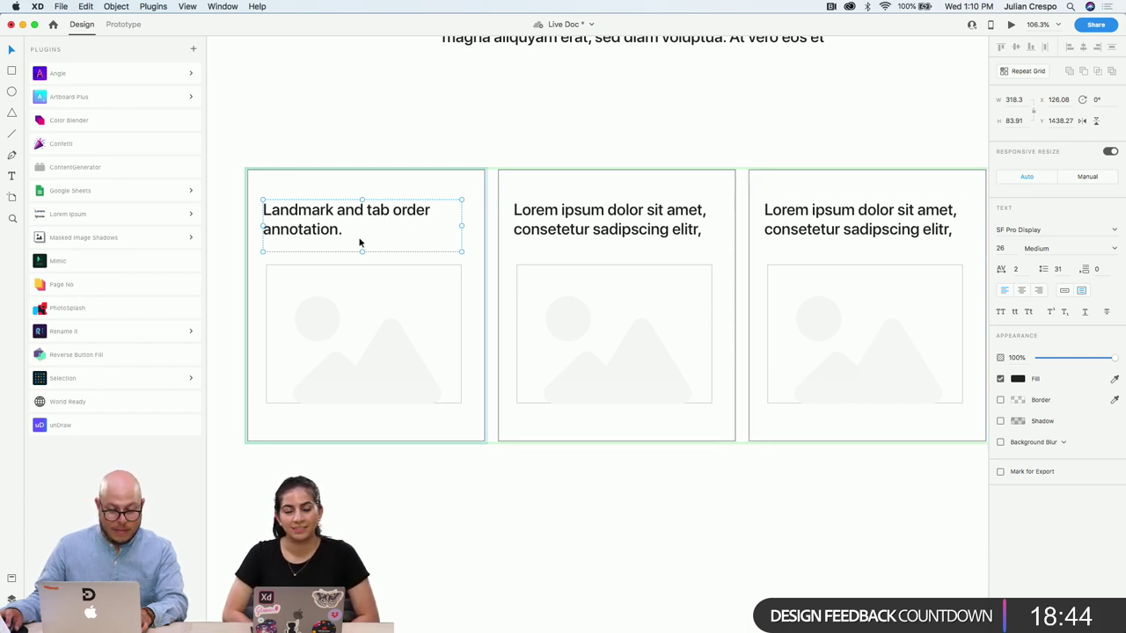
Check the fonts used by the card text, the hero headline and the "Features" navigation link
{"action": "left_click", "coordinate": [1023, 232]}
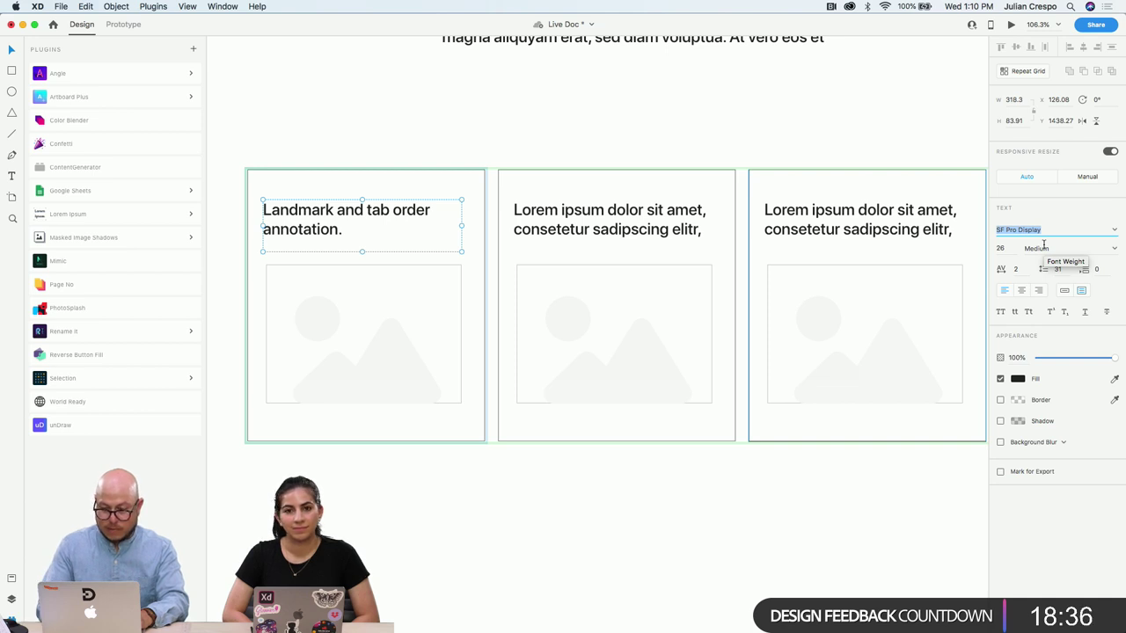
{"action": "left_click", "coordinate": [949, 258]}
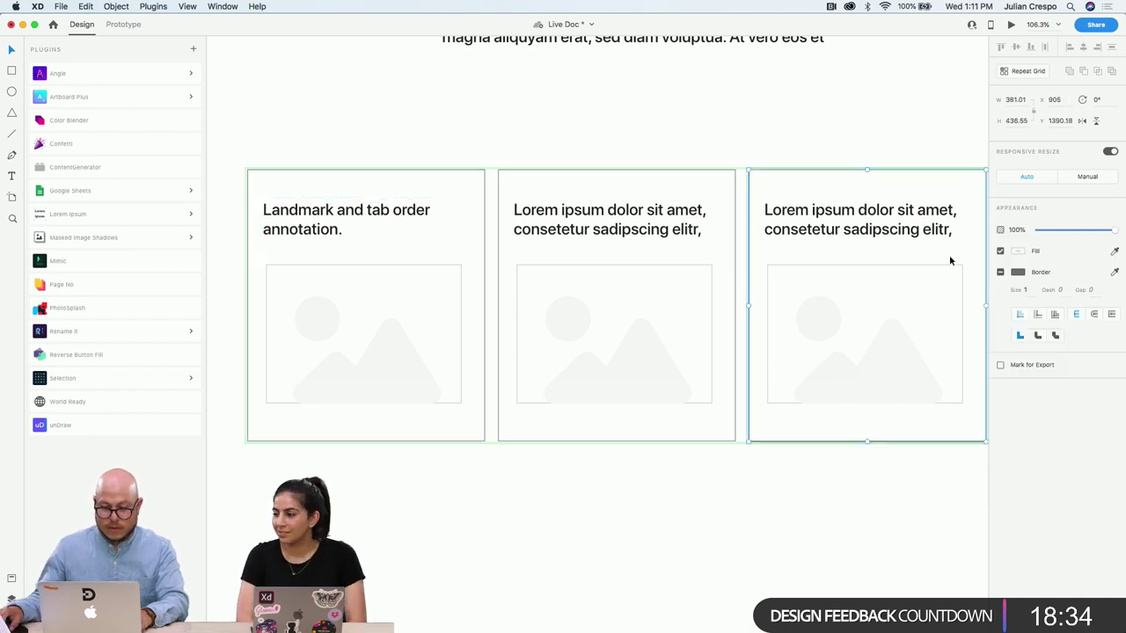
{"action": "scroll", "coordinate": [763, 267], "scroll_direction": "down", "scroll_amount": 3}
{"action": "scroll", "coordinate": [696, 194], "scroll_direction": "down", "scroll_amount": 1}
{"action": "scroll", "coordinate": [642, 131], "scroll_direction": "up", "scroll_amount": 5}
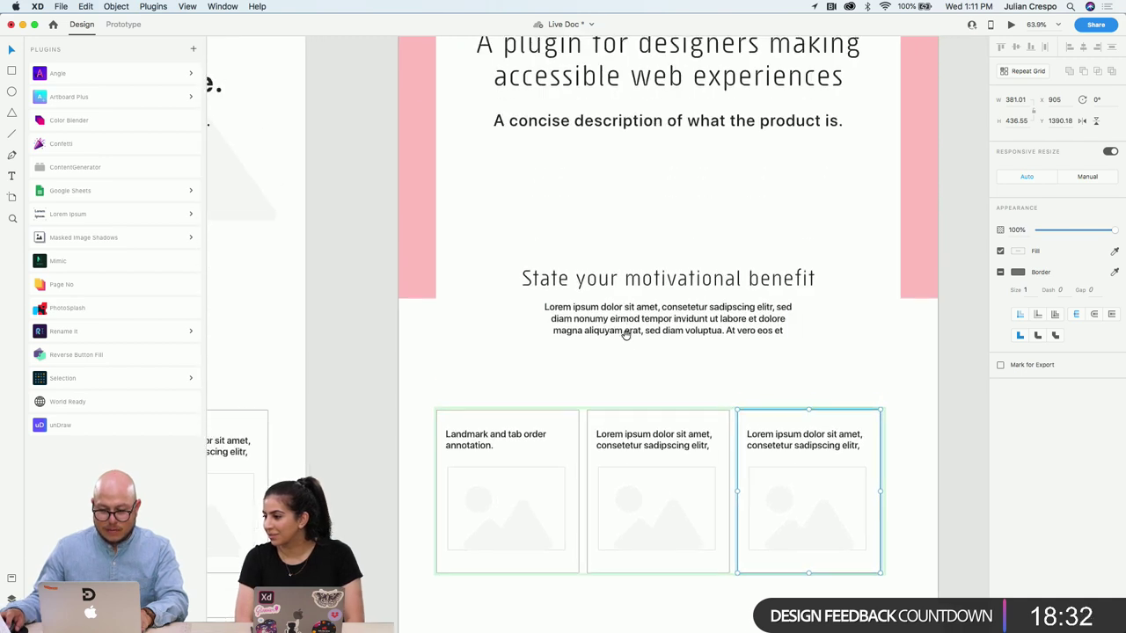
{"action": "scroll", "coordinate": [580, 181], "scroll_direction": "up", "scroll_amount": 1}
{"action": "left_click", "coordinate": [581, 158]}
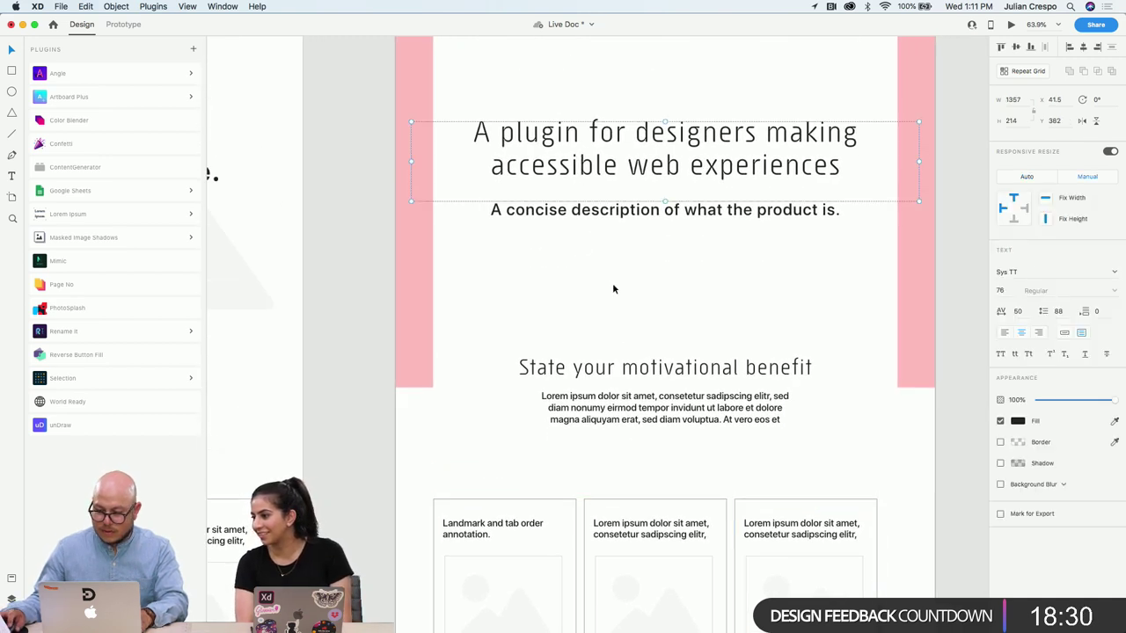
{"action": "scroll", "coordinate": [619, 386], "scroll_direction": "up", "scroll_amount": 4}
{"action": "scroll", "coordinate": [597, 282], "scroll_direction": "down", "scroll_amount": 1}
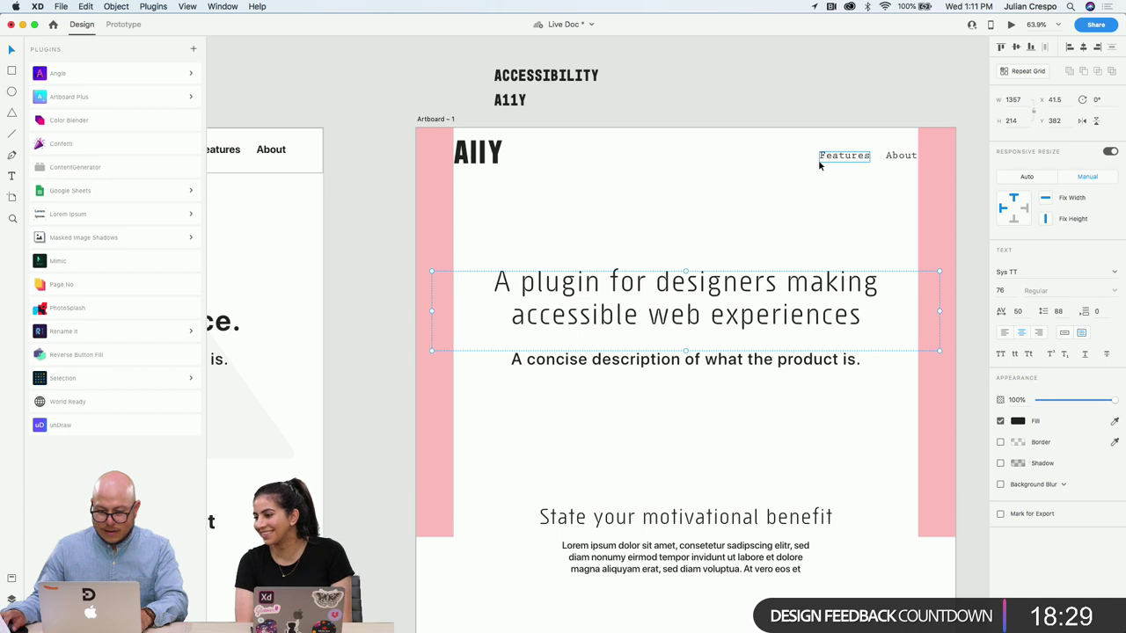
{"action": "scroll", "coordinate": [716, 329], "scroll_direction": "down", "scroll_amount": 5}
{"action": "left_click", "coordinate": [821, 49]}
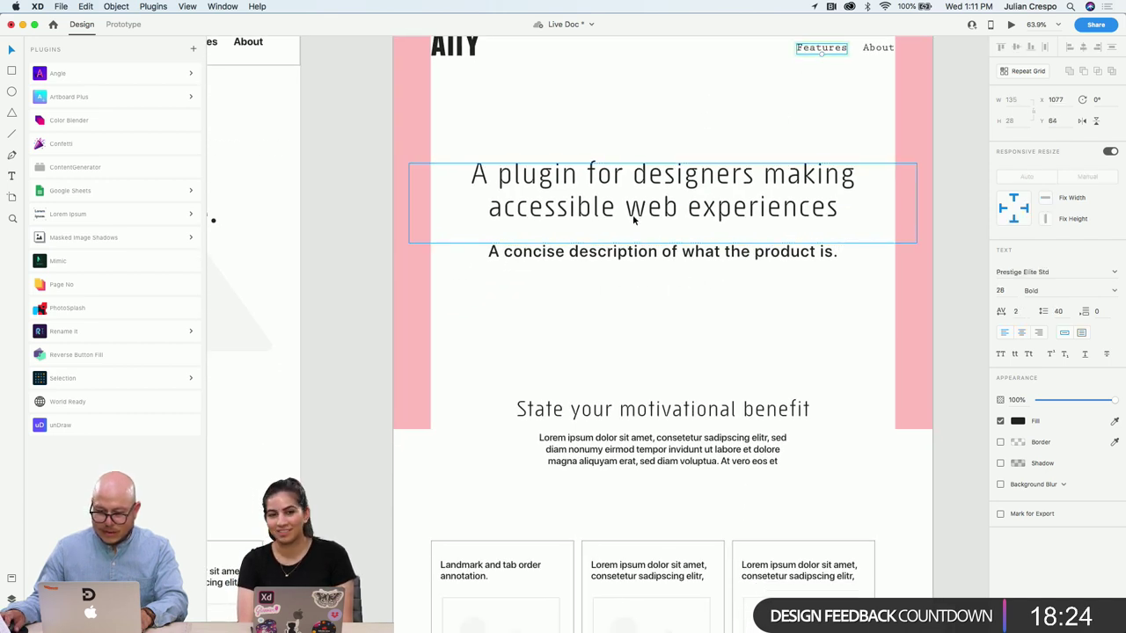
Set the hero headline "A plugin for designers making accessible web experiences" in Prestige Elite Std with Bold weight
{"action": "left_click", "coordinate": [870, 211]}
{"action": "left_click", "coordinate": [1002, 272]}
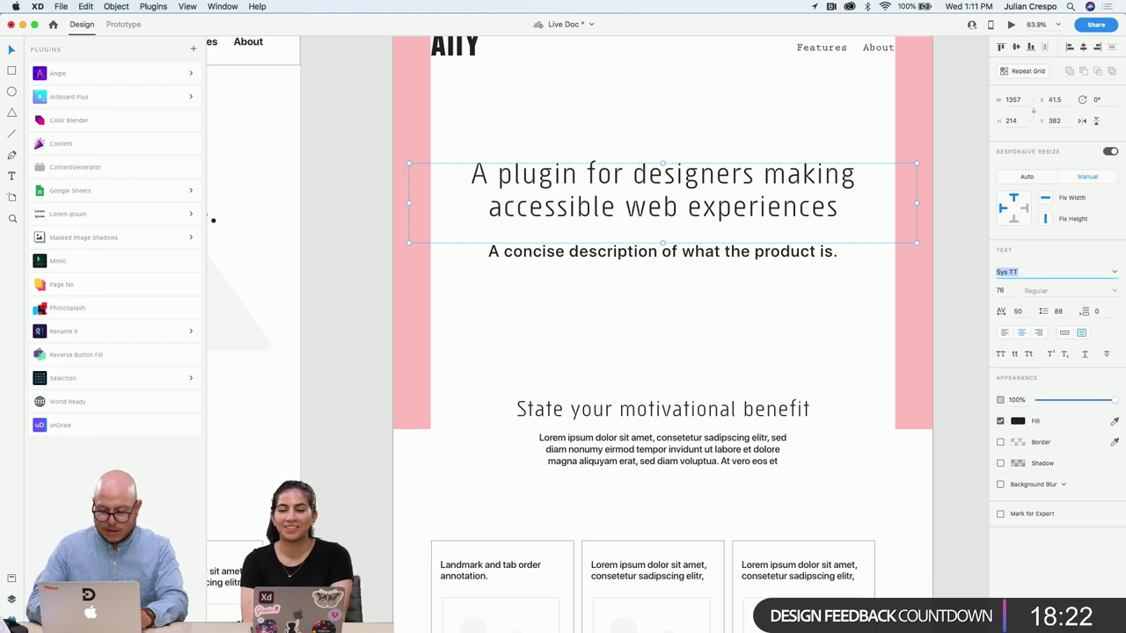
{"action": "type", "text": "Prestige Elite Std"}
{"action": "key", "text": "Return"}
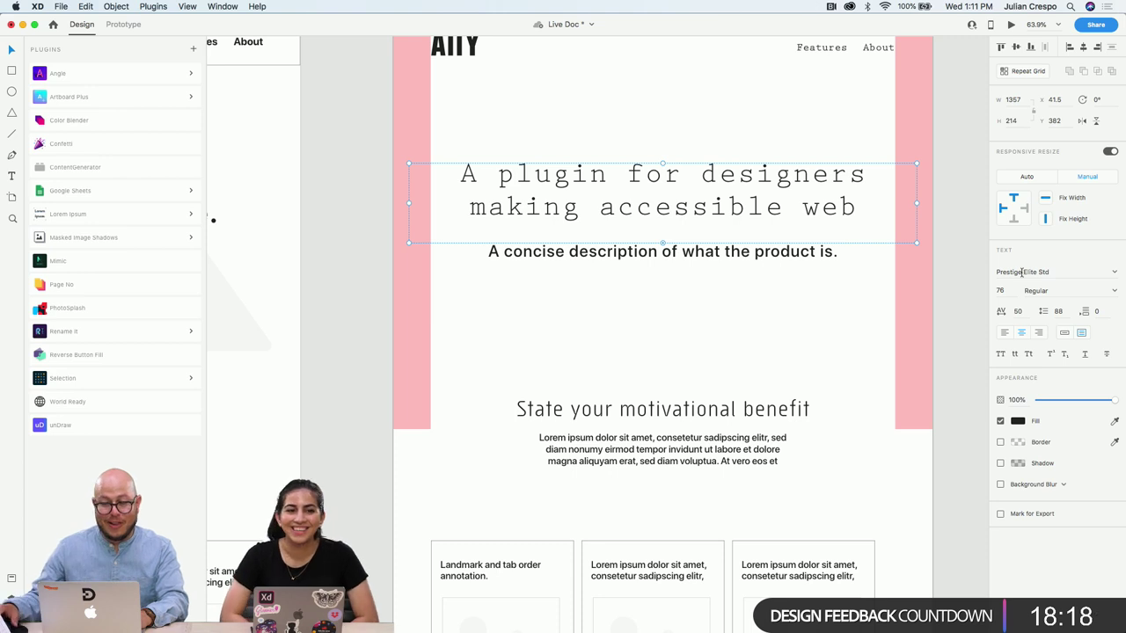
{"action": "left_click", "coordinate": [1088, 291]}
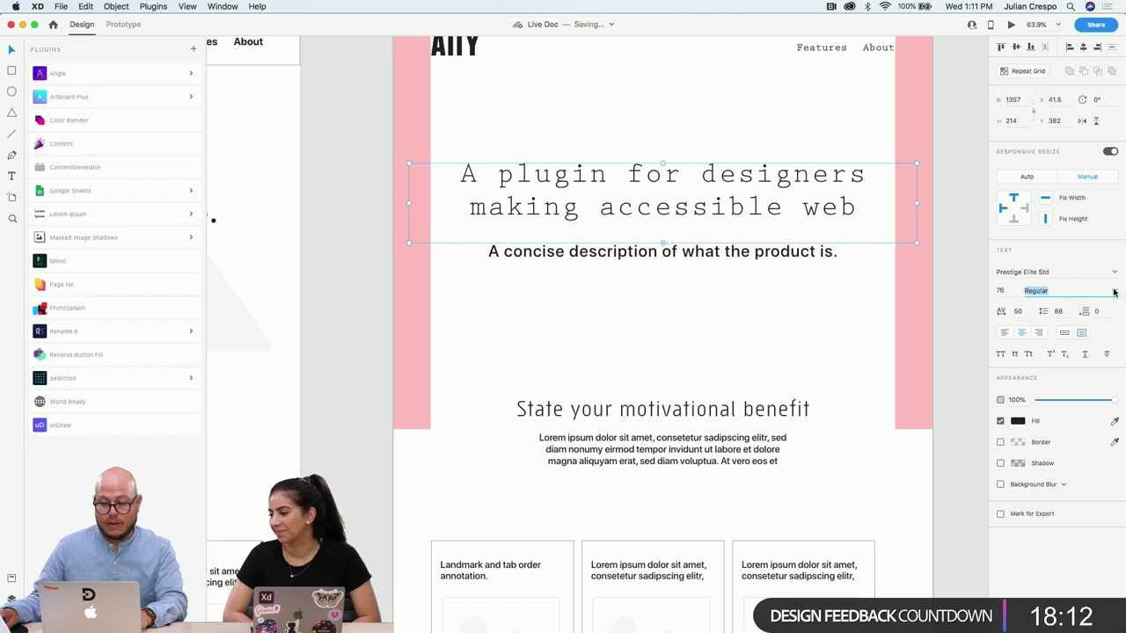
{"action": "left_click", "coordinate": [1114, 292]}
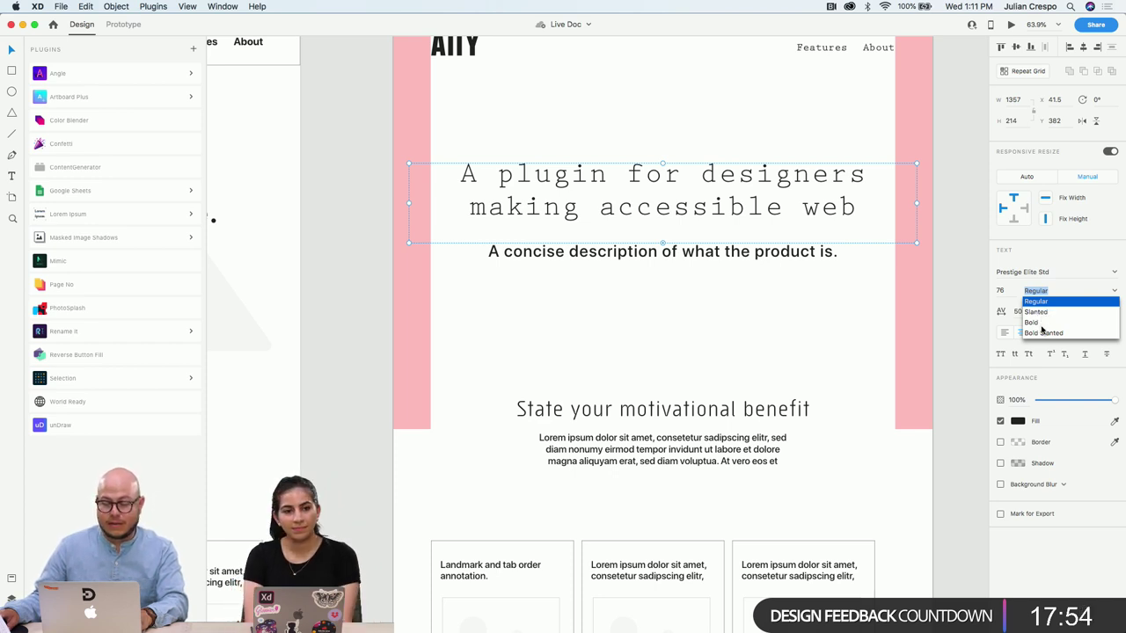
{"action": "left_click", "coordinate": [1038, 323]}
{"action": "left_click", "coordinate": [766, 320]}
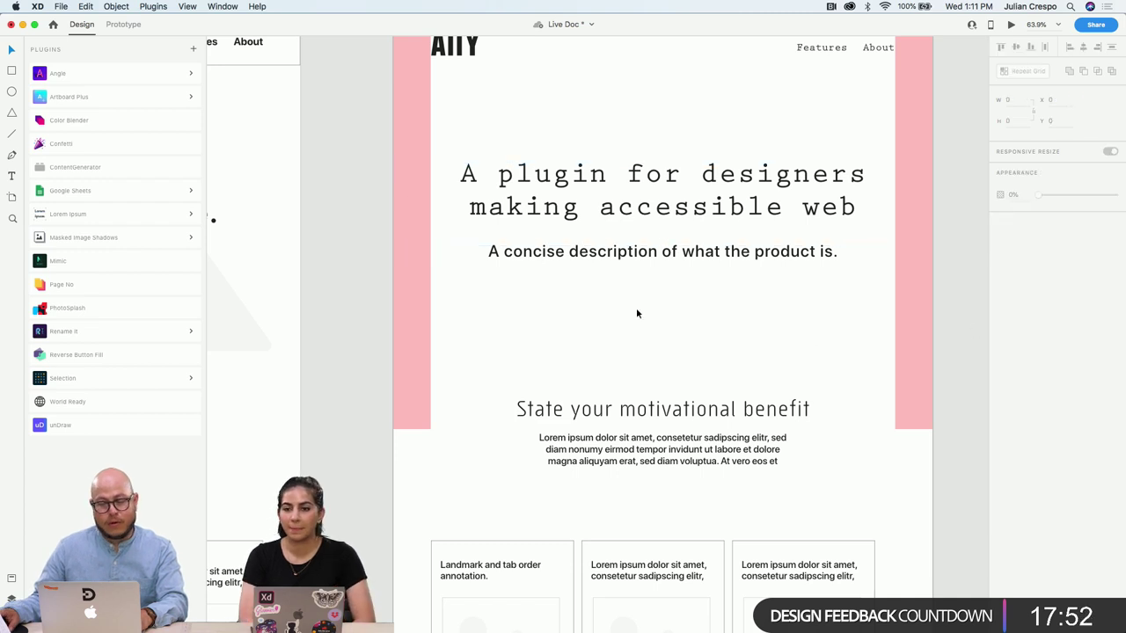
Move the "A concise description of what the product is." line up to Y 581 and set its font weight to Regular
{"action": "scroll", "coordinate": [650, 315], "scroll_direction": "down", "scroll_amount": 2}
{"action": "left_click", "coordinate": [662, 238]}
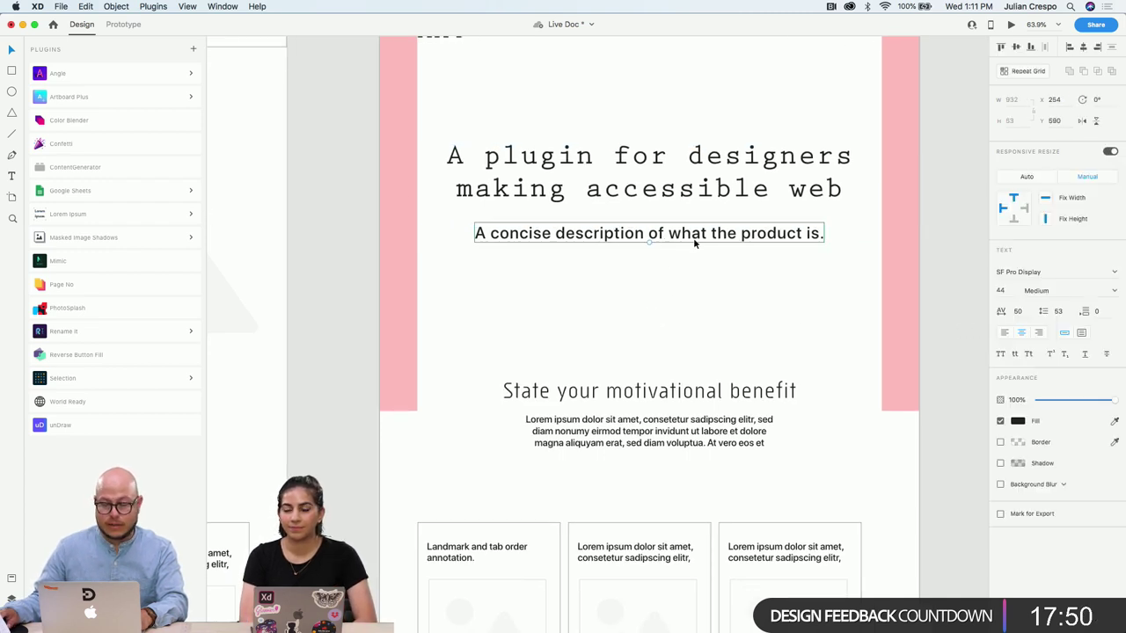
{"action": "left_click_drag", "start_coordinate": [674, 236], "coordinate": [685, 231]}
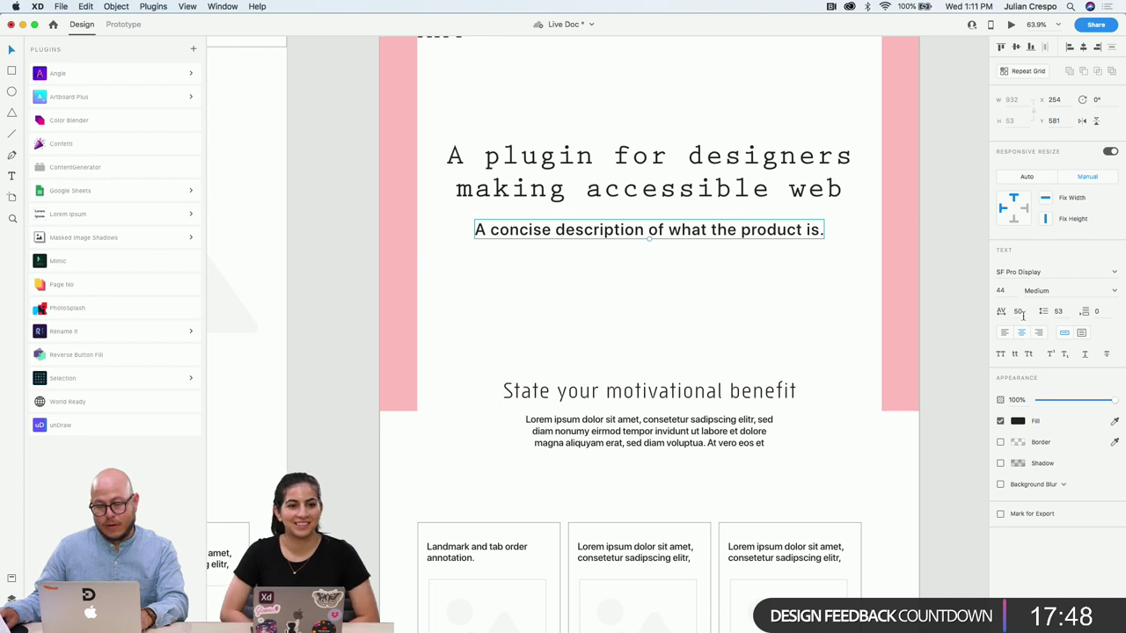
{"action": "left_click", "coordinate": [1113, 291]}
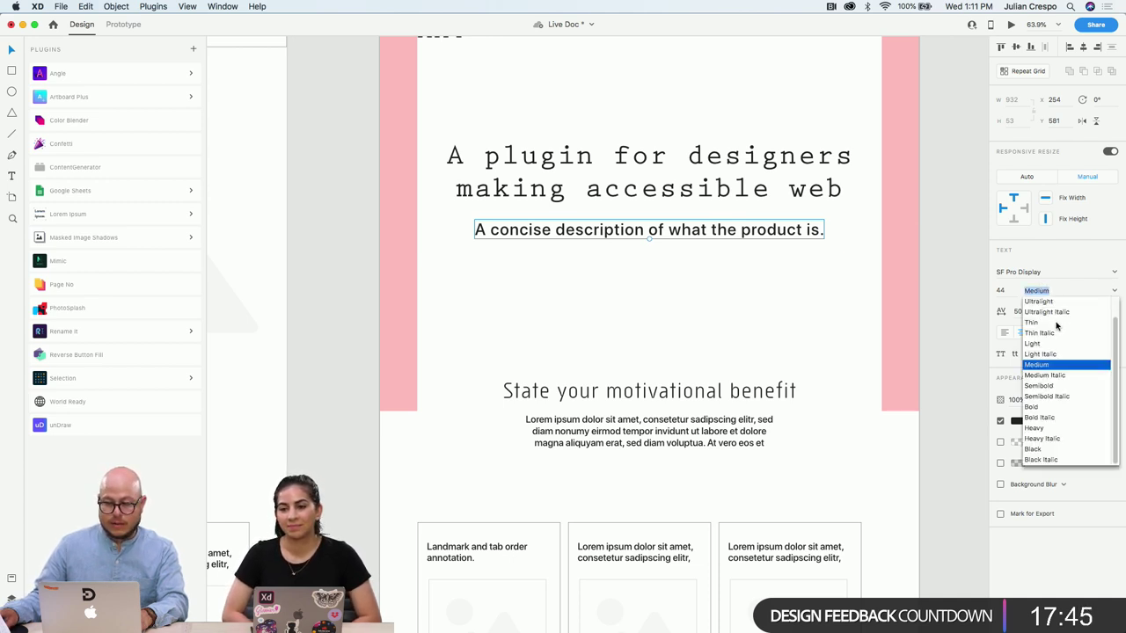
{"action": "key", "text": "BackSpace"}
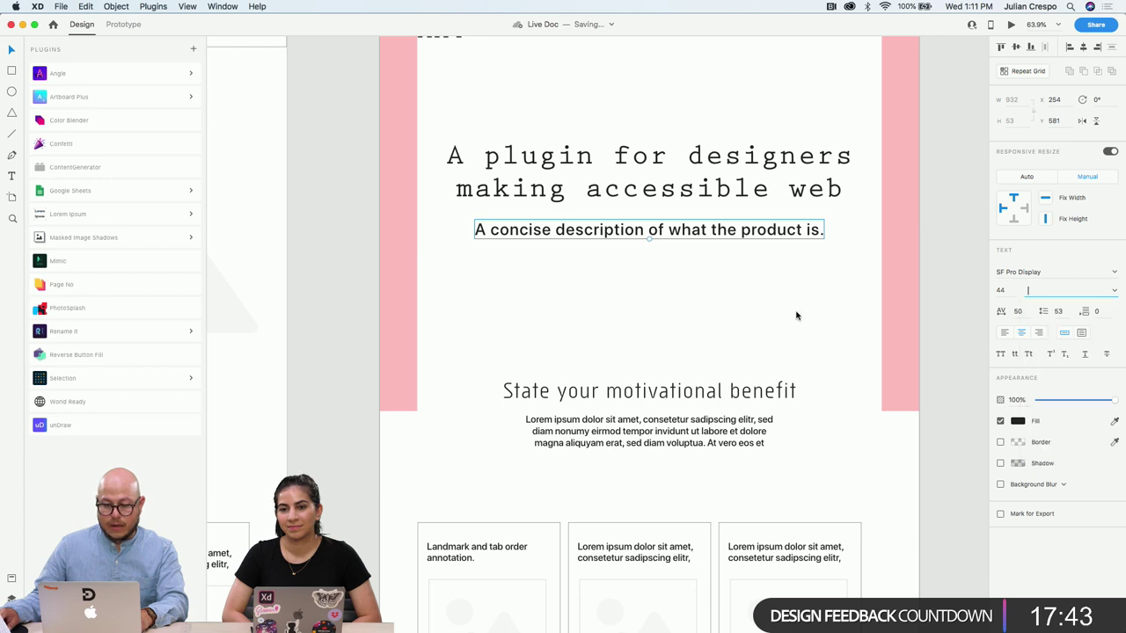
{"action": "left_click", "coordinate": [1113, 293]}
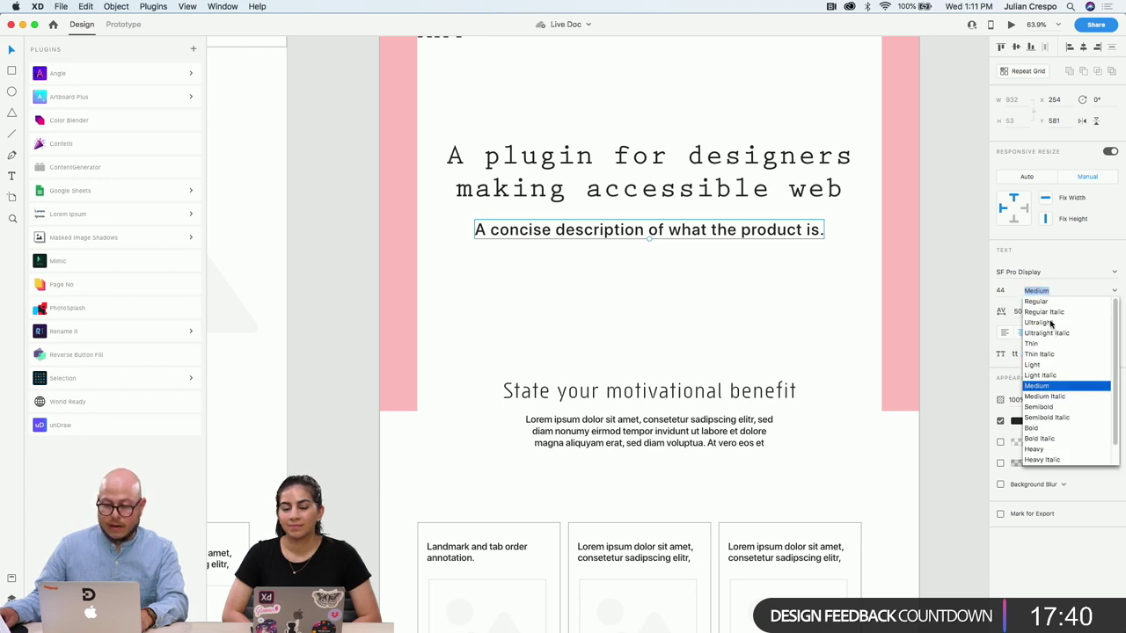
{"action": "left_click", "coordinate": [1036, 302]}
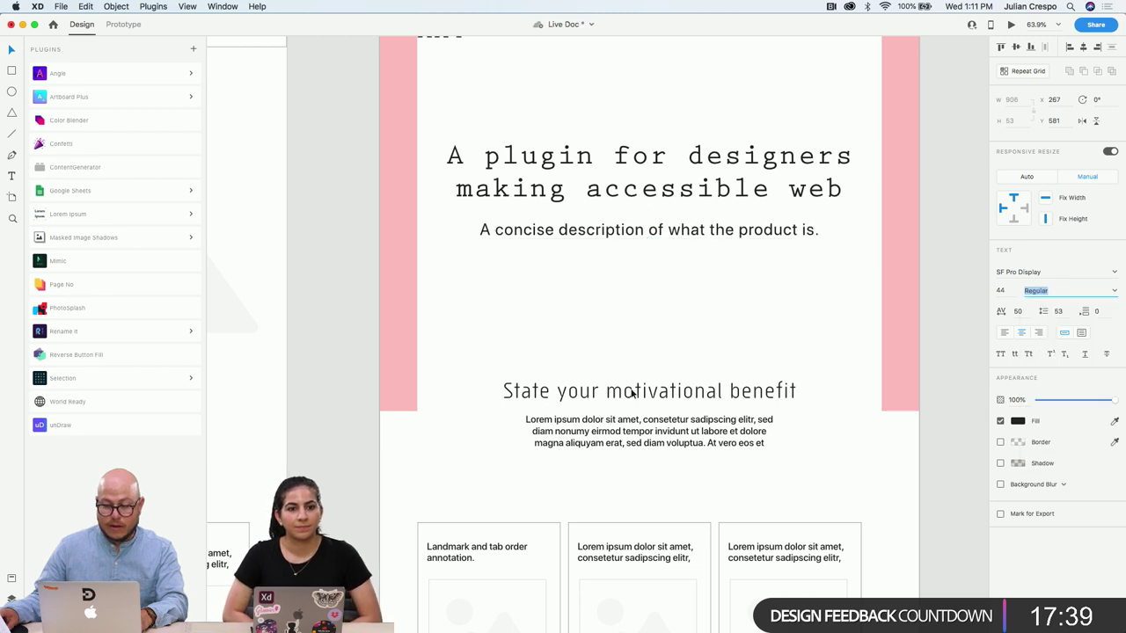
{"action": "left_click", "coordinate": [665, 306]}
{"action": "scroll", "coordinate": [664, 309], "scroll_direction": "up", "scroll_amount": 2}
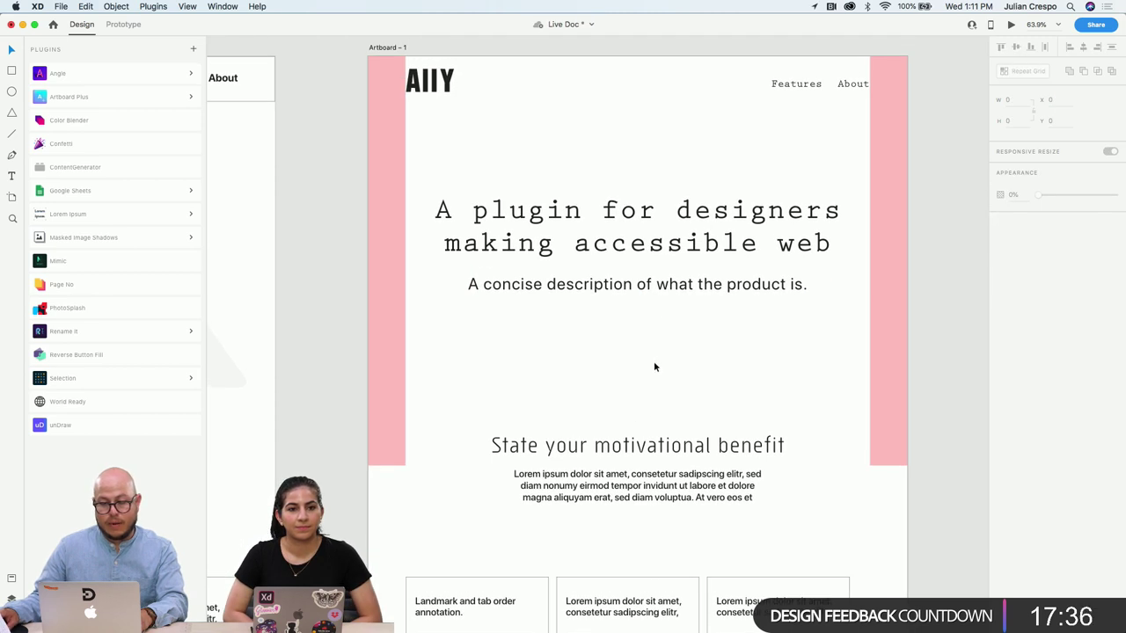
Ungroup the component of the "Features" navigation link so it becomes independent text
{"action": "left_click", "coordinate": [794, 85]}
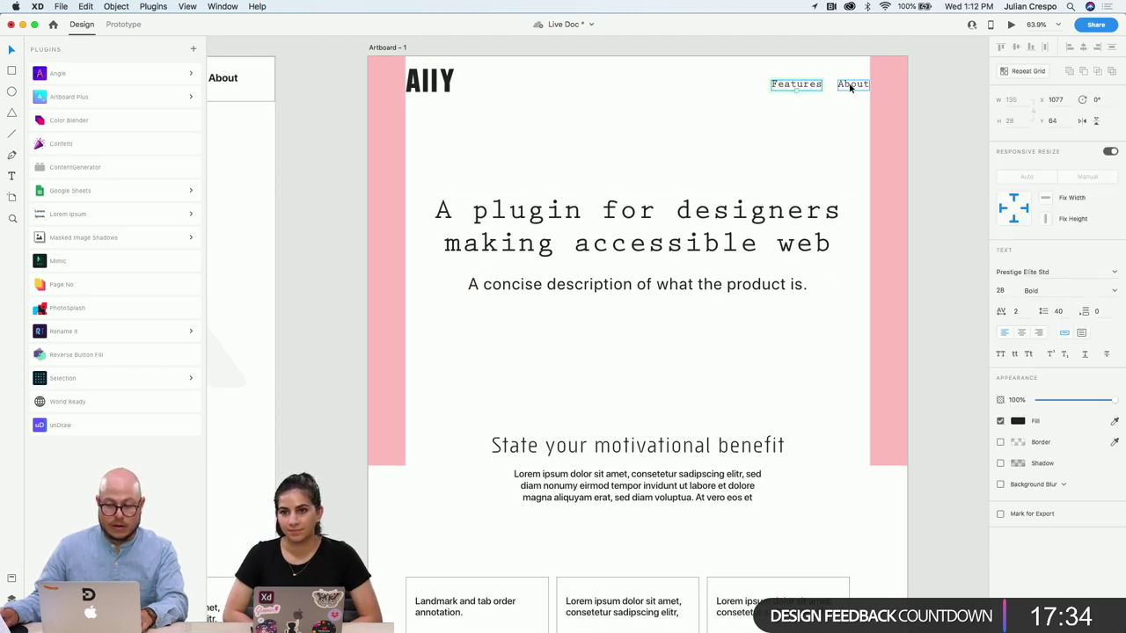
{"action": "left_click", "coordinate": [850, 85], "text": "shift"}
{"action": "left_click", "coordinate": [801, 84]}
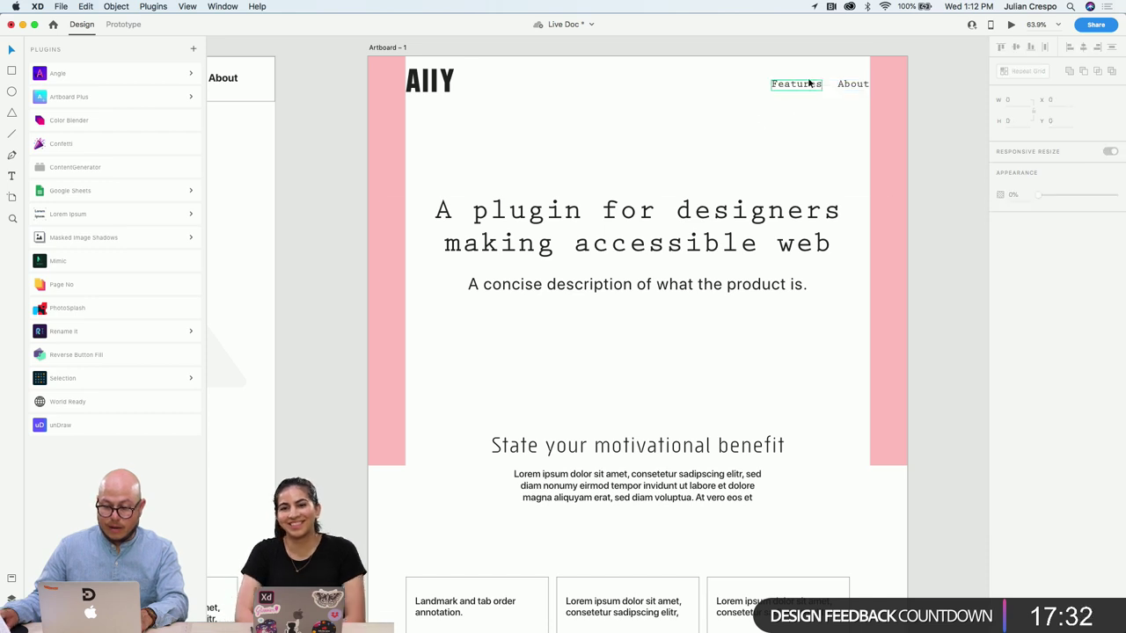
{"action": "right_click", "coordinate": [809, 88]}
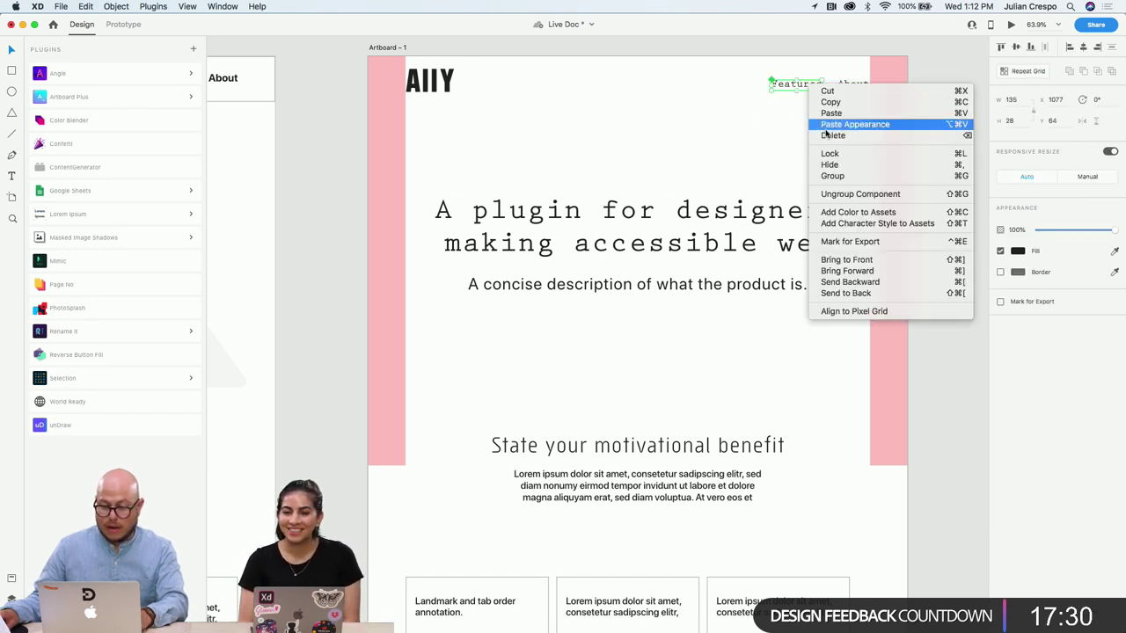
{"action": "left_click", "coordinate": [853, 193]}
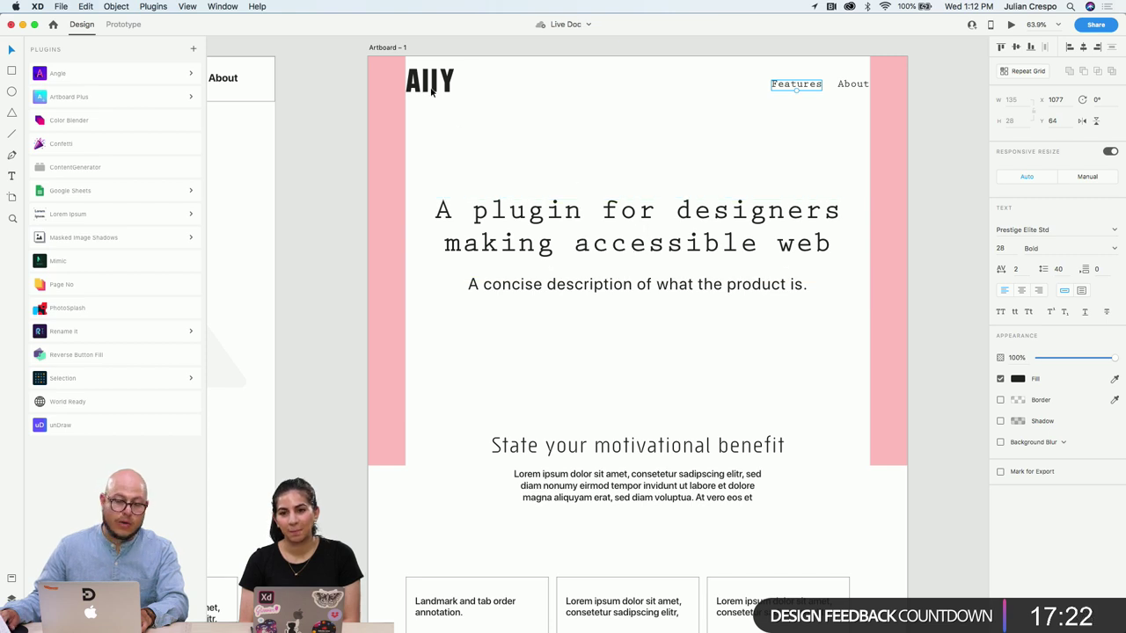
Set the "Features" and "About" navigation links in Helvetica with Regular weight
{"action": "left_click", "coordinate": [851, 84], "text": "shift"}
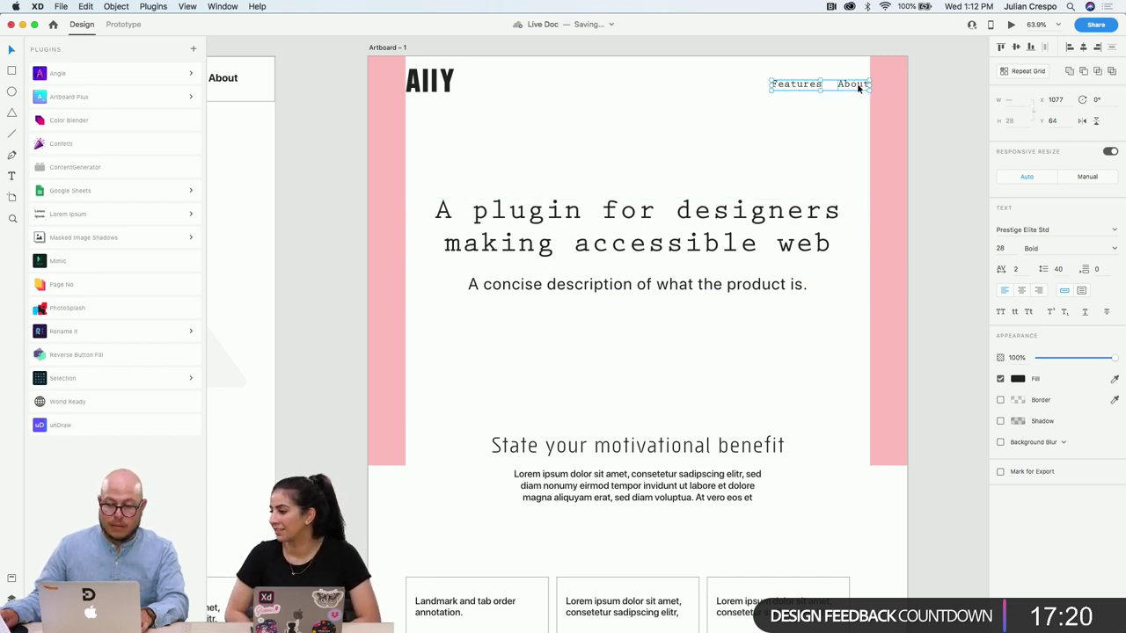
{"action": "left_click", "coordinate": [1052, 230]}
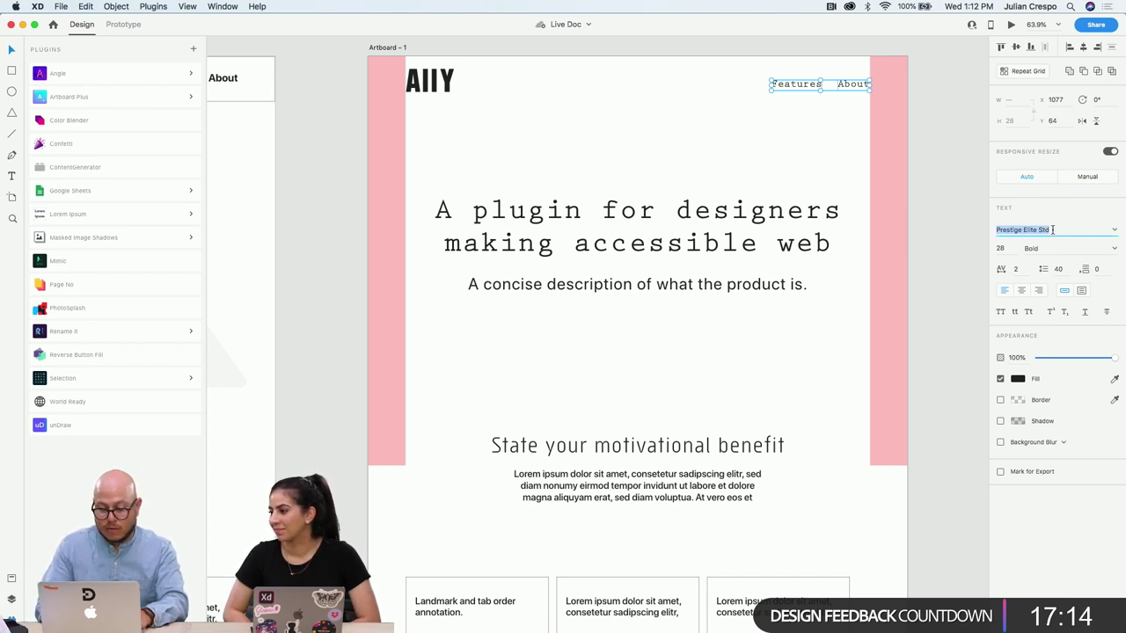
{"action": "type", "text": "Helvetica"}
{"action": "key", "text": "Return"}
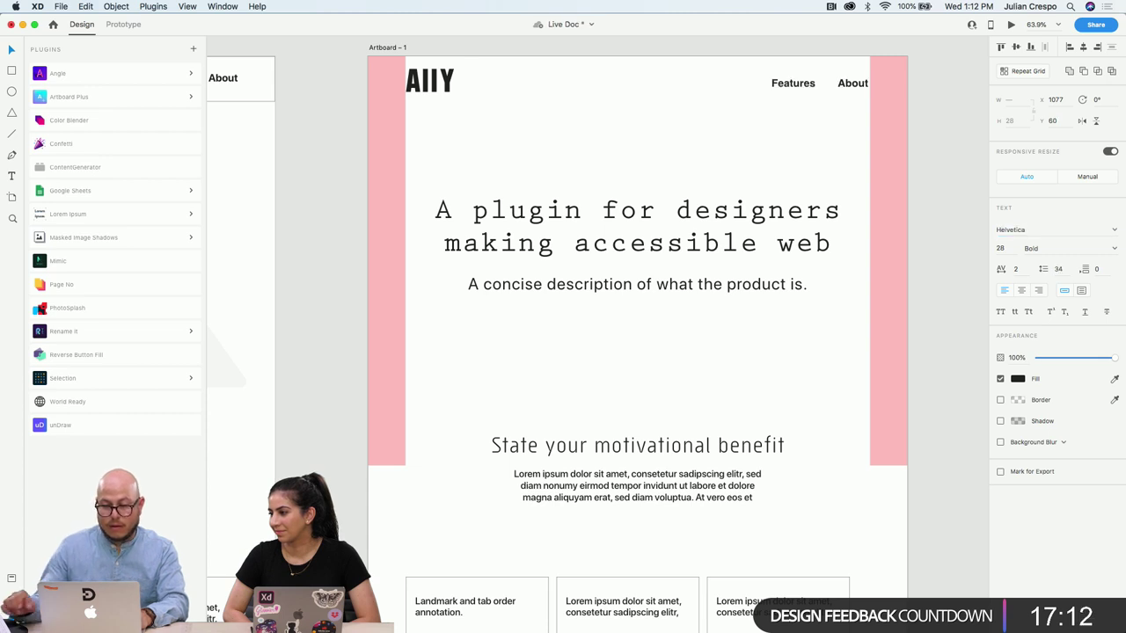
{"action": "left_click", "coordinate": [1101, 249]}
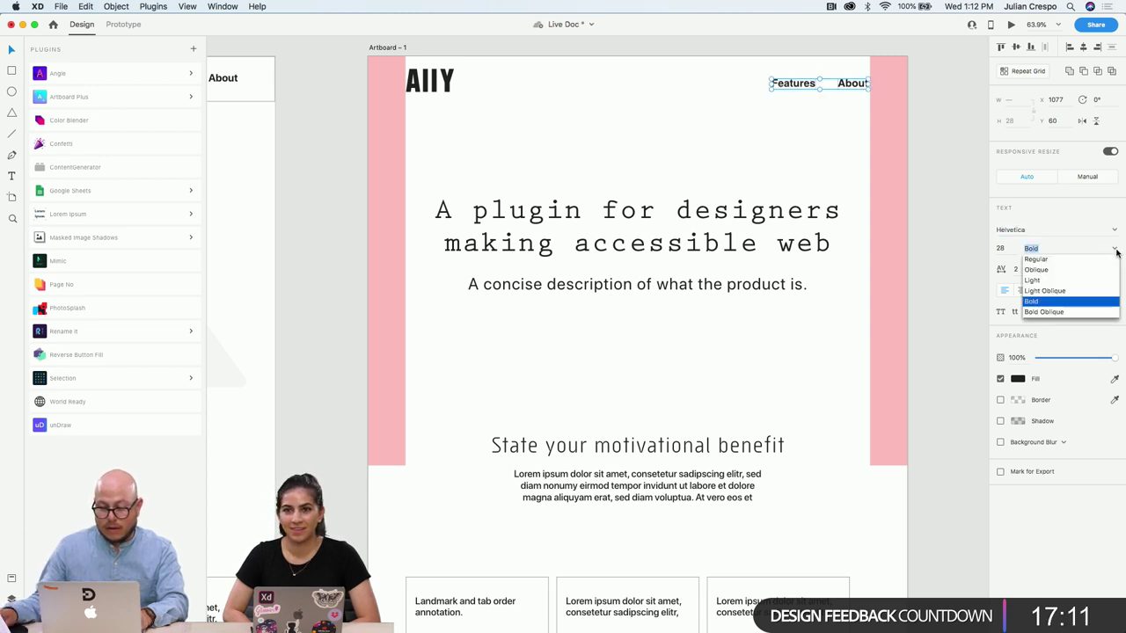
{"action": "left_click", "coordinate": [1042, 262]}
{"action": "left_click", "coordinate": [783, 156]}
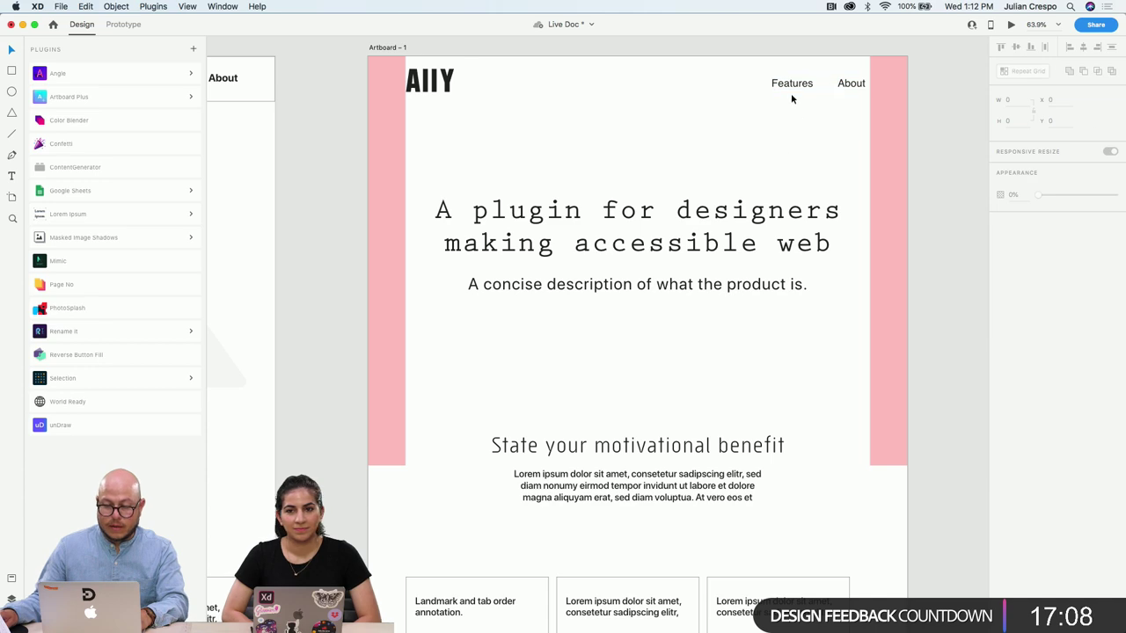
Examine the font names, colors and images collected on the two rows of MIMIC artboards
{"action": "scroll", "coordinate": [692, 312], "scroll_direction": "down", "scroll_amount": 3}
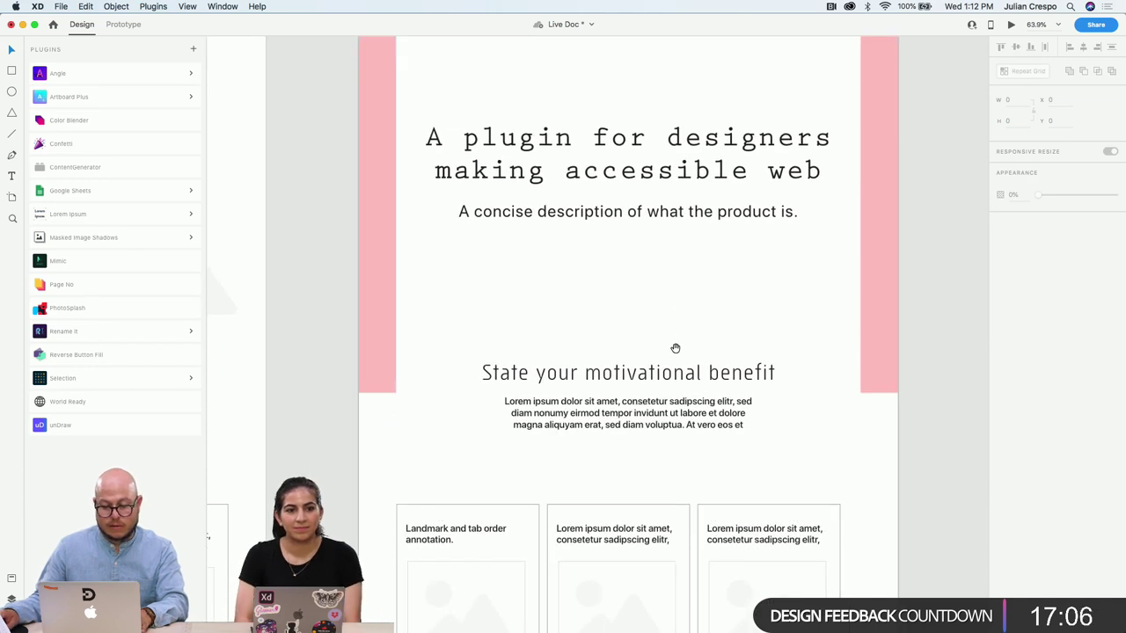
{"action": "scroll", "coordinate": [719, 417], "scroll_direction": "down", "scroll_amount": 3}
{"action": "scroll", "coordinate": [694, 401], "scroll_direction": "left", "scroll_amount": 5}
{"action": "scroll", "coordinate": [505, 334], "scroll_direction": "down", "scroll_amount": 2}
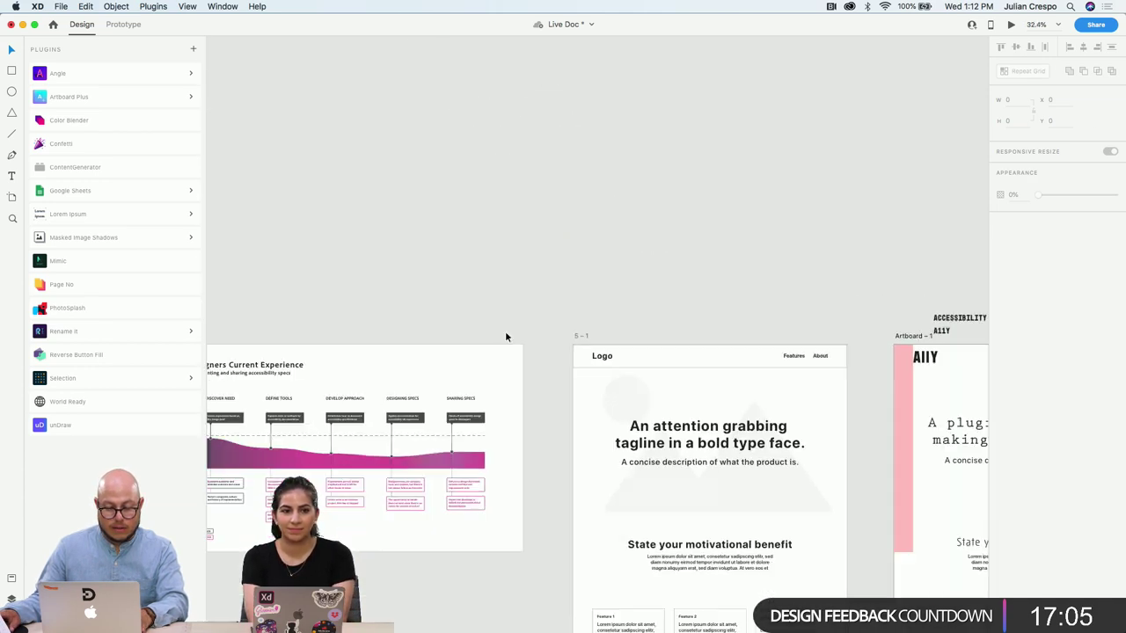
{"action": "scroll", "coordinate": [445, 381], "scroll_direction": "left", "scroll_amount": 10}
{"action": "scroll", "coordinate": [445, 382], "scroll_direction": "up", "scroll_amount": 2}
{"action": "scroll", "coordinate": [478, 372], "scroll_direction": "left", "scroll_amount": 10}
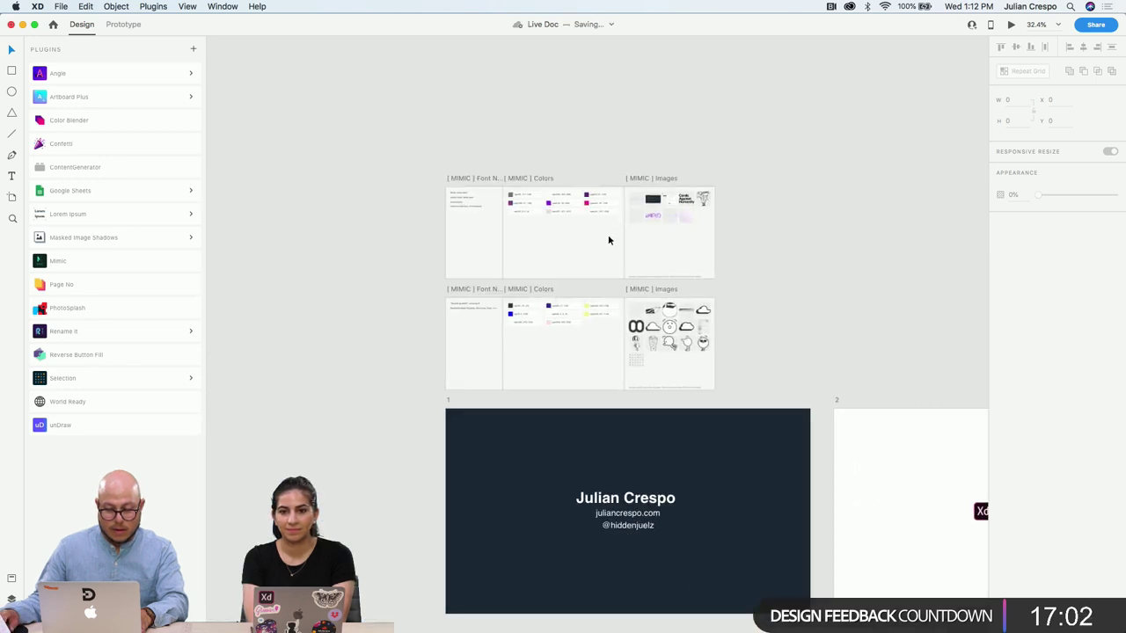
{"action": "scroll", "coordinate": [439, 181], "scroll_direction": "up", "scroll_amount": 5}
{"action": "scroll", "coordinate": [437, 173], "scroll_direction": "up", "scroll_amount": 5}
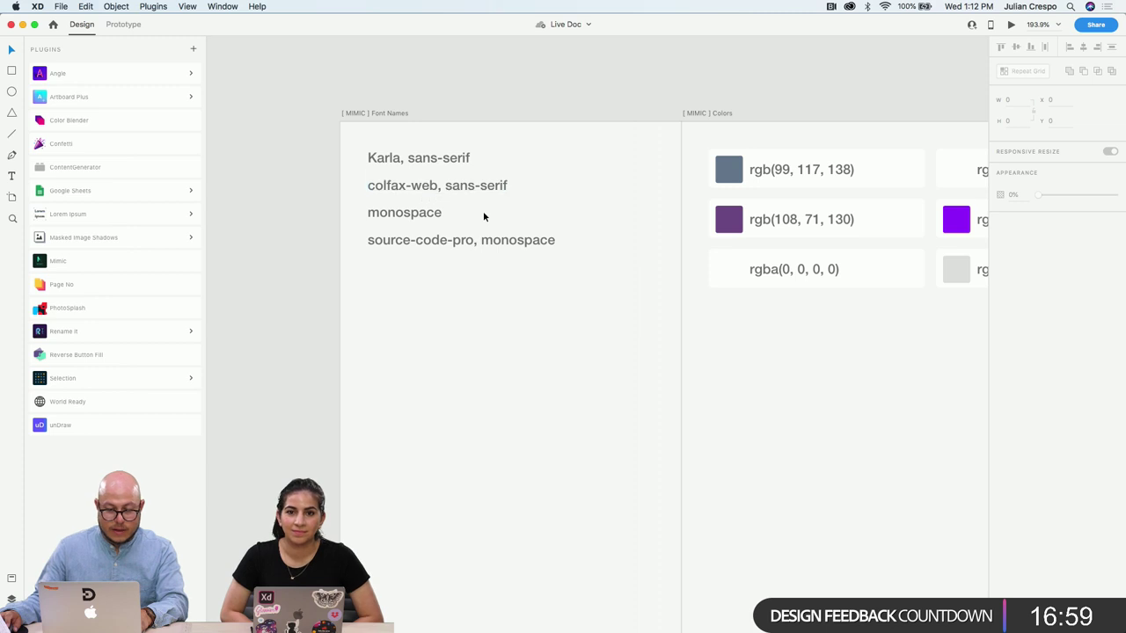
{"action": "scroll", "coordinate": [480, 216], "scroll_direction": "right", "scroll_amount": 3}
{"action": "scroll", "coordinate": [479, 217], "scroll_direction": "down", "scroll_amount": 1}
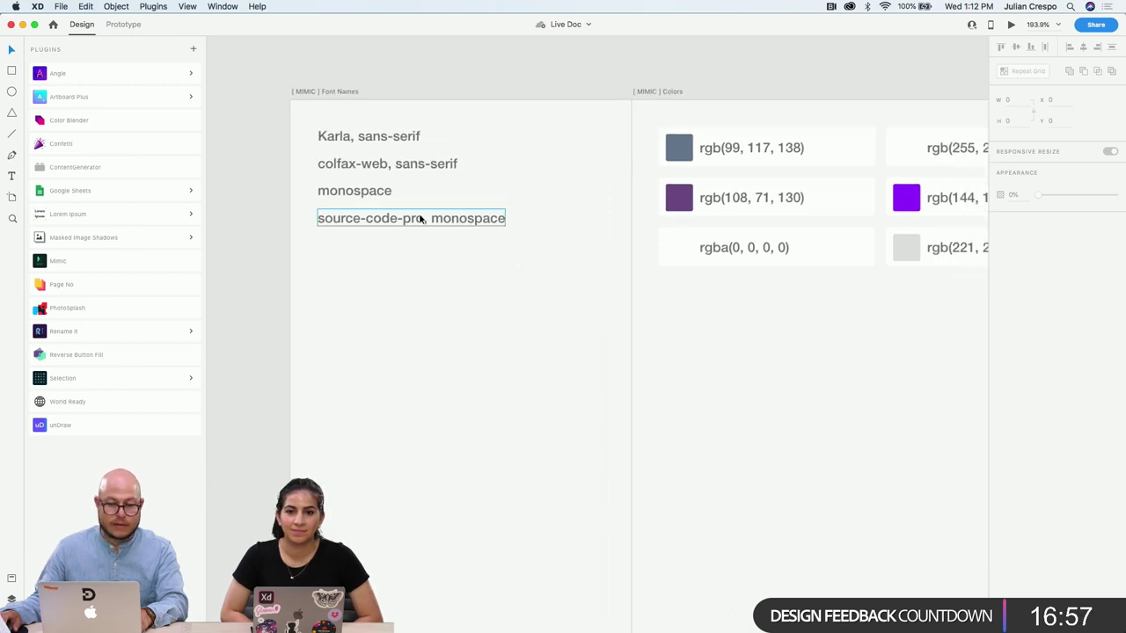
{"action": "scroll", "coordinate": [513, 350], "scroll_direction": "down", "scroll_amount": 1}
{"action": "scroll", "coordinate": [514, 352], "scroll_direction": "down", "scroll_amount": 3}
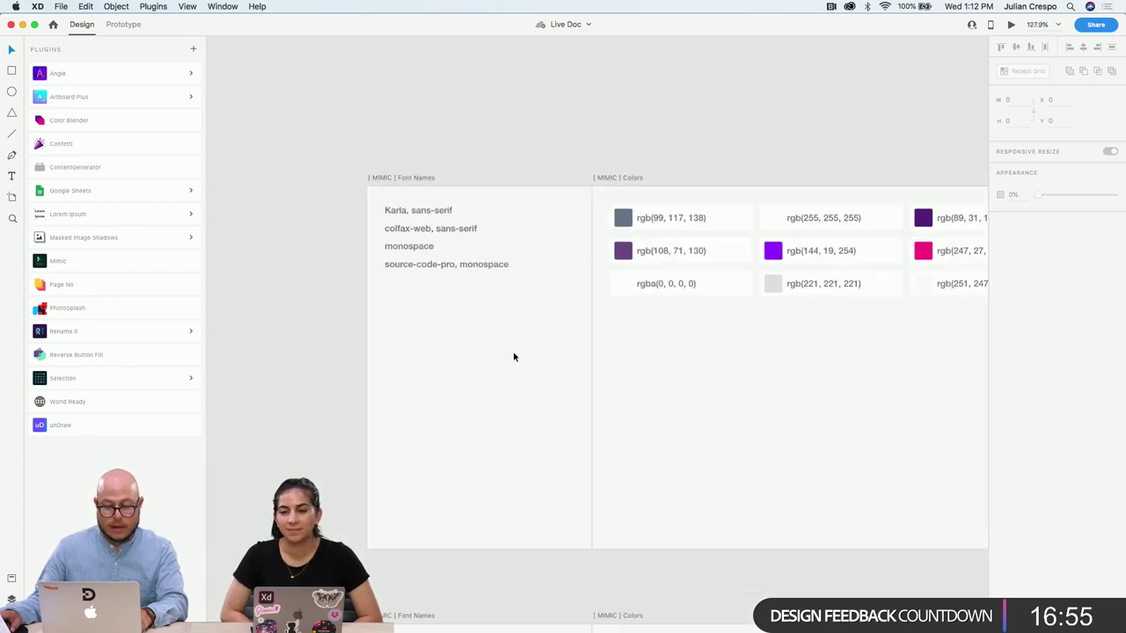
{"action": "scroll", "coordinate": [513, 351], "scroll_direction": "down", "scroll_amount": 5}
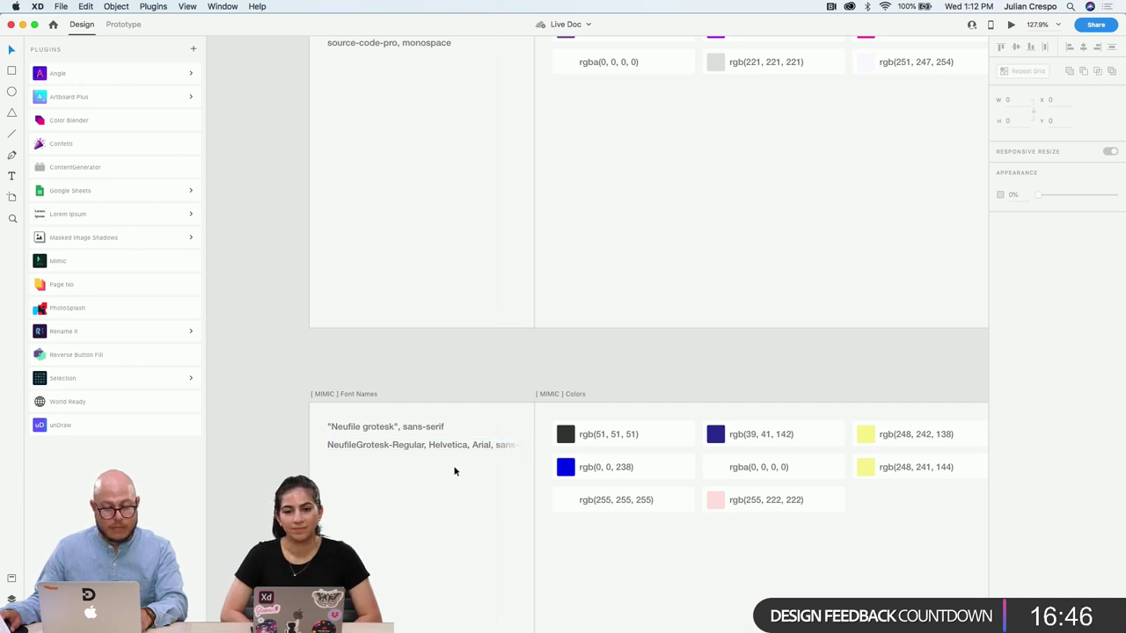
{"action": "scroll", "coordinate": [456, 467], "scroll_direction": "down", "scroll_amount": 5}
{"action": "scroll", "coordinate": [585, 482], "scroll_direction": "right", "scroll_amount": 10}
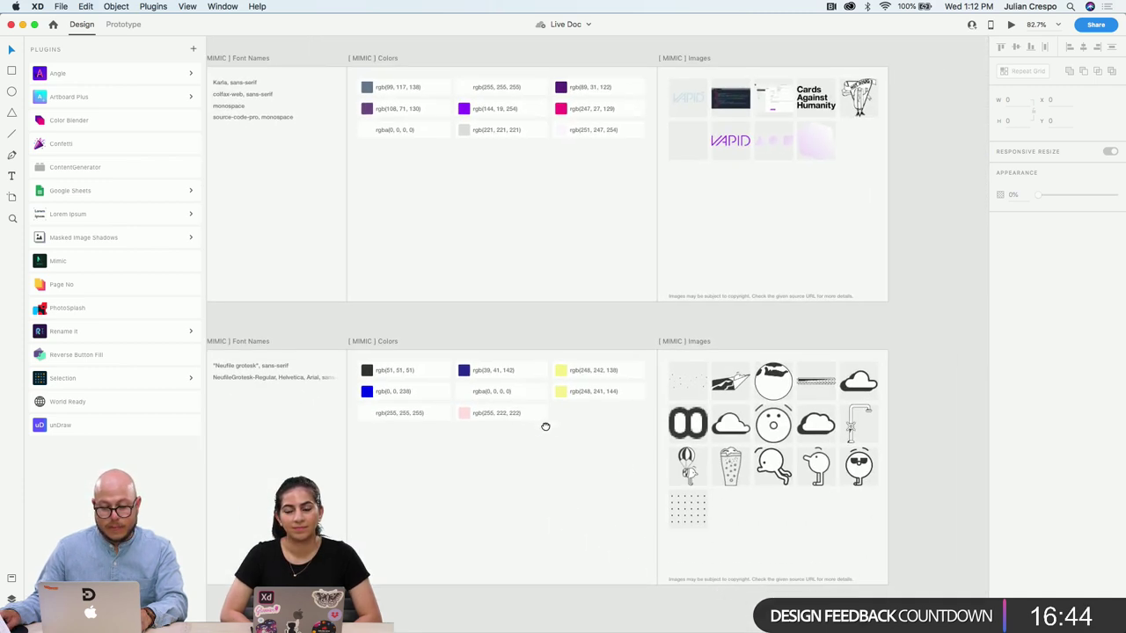
Return to the landing page artboard and check the font of the "State your motivational benefit" heading
{"action": "scroll", "coordinate": [662, 417], "scroll_direction": "down", "scroll_amount": 5}
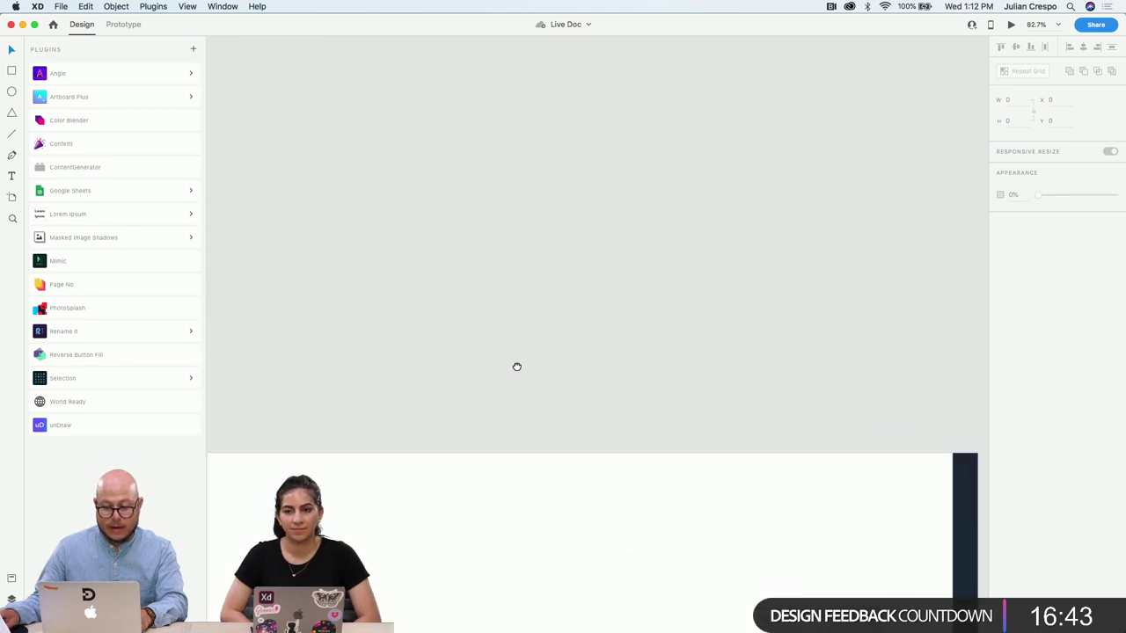
{"action": "scroll", "coordinate": [317, 320], "scroll_direction": "right", "scroll_amount": 8}
{"action": "scroll", "coordinate": [742, 379], "scroll_direction": "down", "scroll_amount": 5}
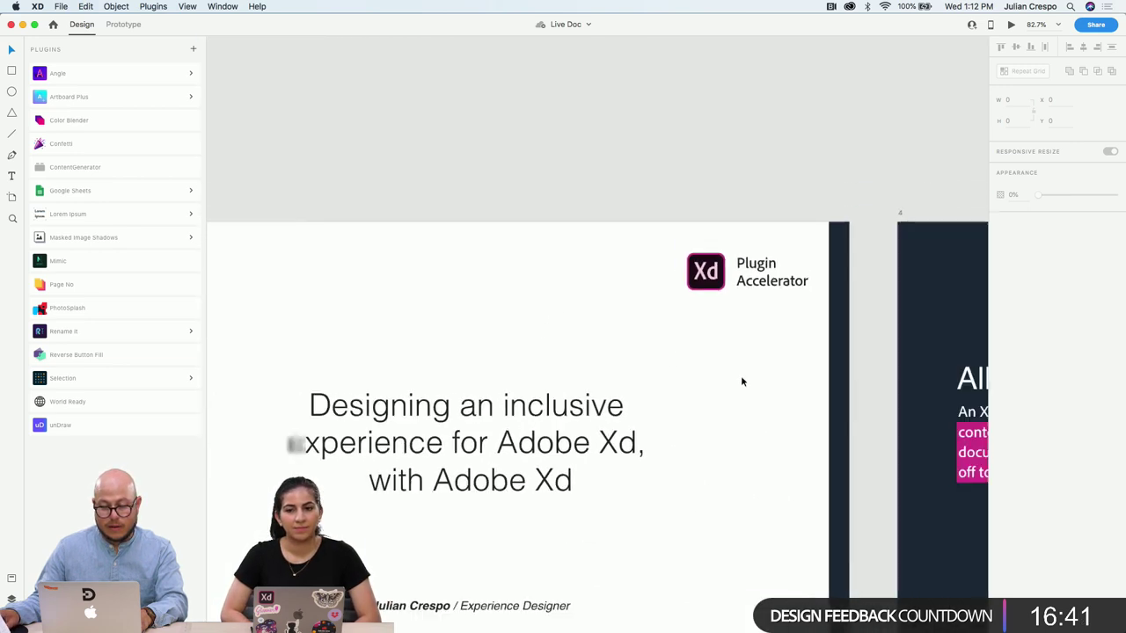
{"action": "scroll", "coordinate": [759, 414], "scroll_direction": "right", "scroll_amount": 15}
{"action": "scroll", "coordinate": [738, 412], "scroll_direction": "right", "scroll_amount": 20}
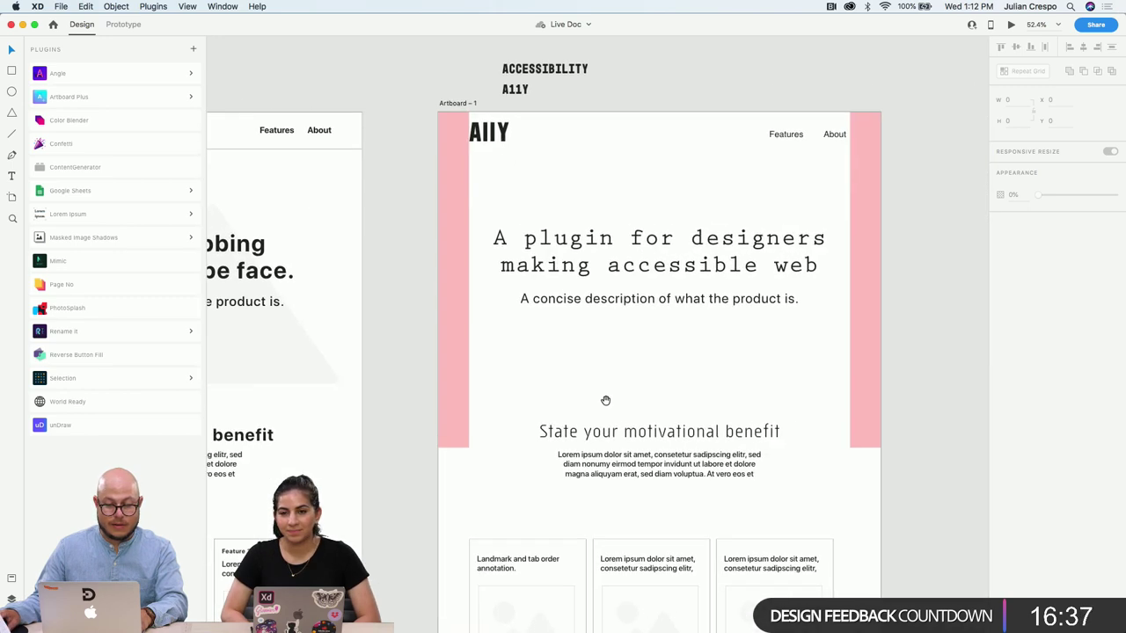
{"action": "left_click_drag", "start_coordinate": [605, 400], "coordinate": [527, 402]}
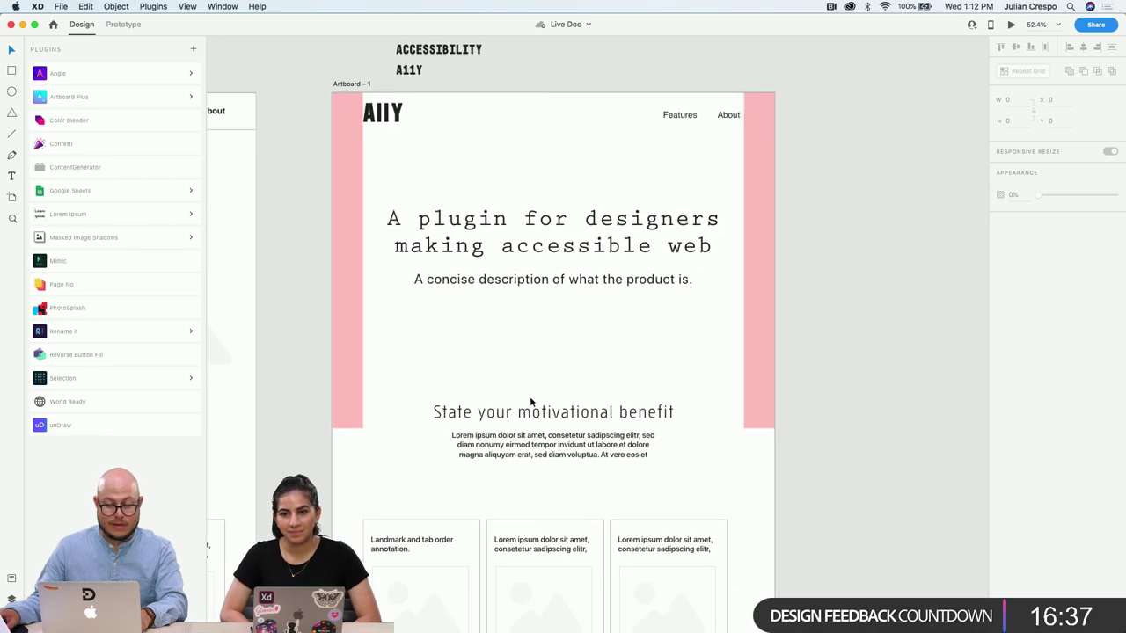
{"action": "scroll", "coordinate": [528, 404], "scroll_direction": "up", "scroll_amount": 1}
{"action": "scroll", "coordinate": [490, 400], "scroll_direction": "up", "scroll_amount": 1}
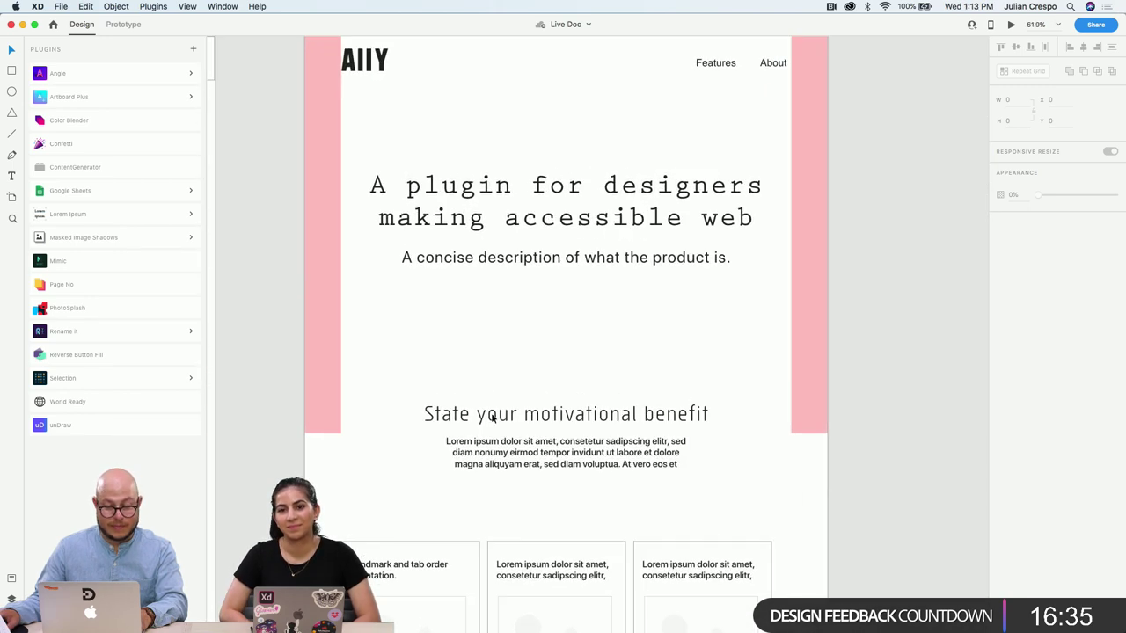
{"action": "scroll", "coordinate": [502, 331], "scroll_direction": "down", "scroll_amount": 5}
{"action": "scroll", "coordinate": [524, 246], "scroll_direction": "up", "scroll_amount": 3}
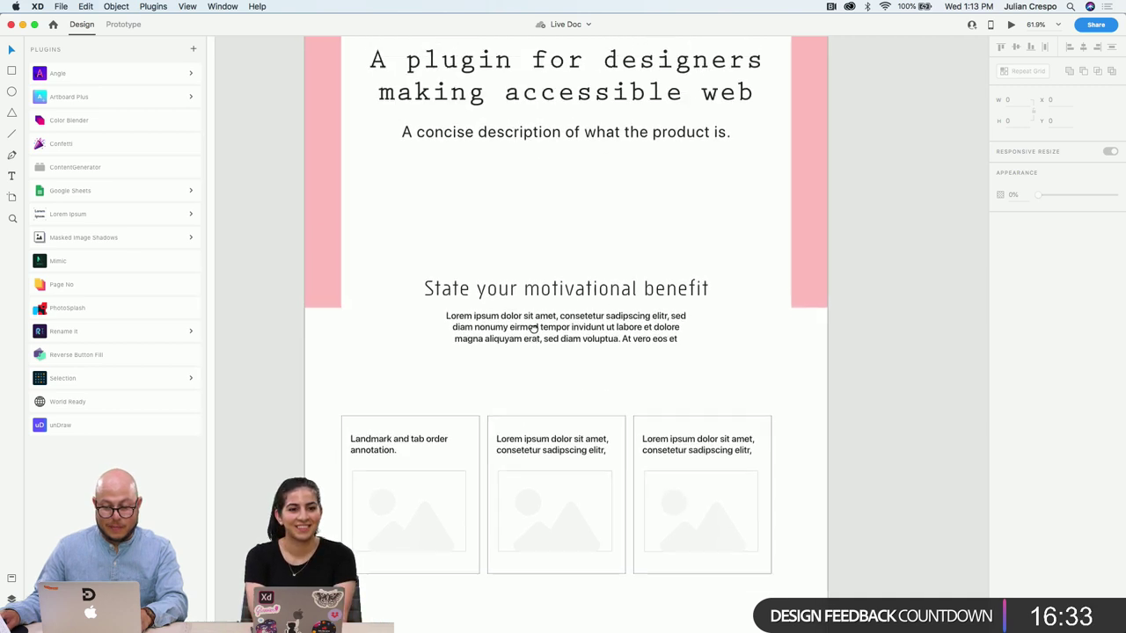
{"action": "left_click", "coordinate": [528, 307]}
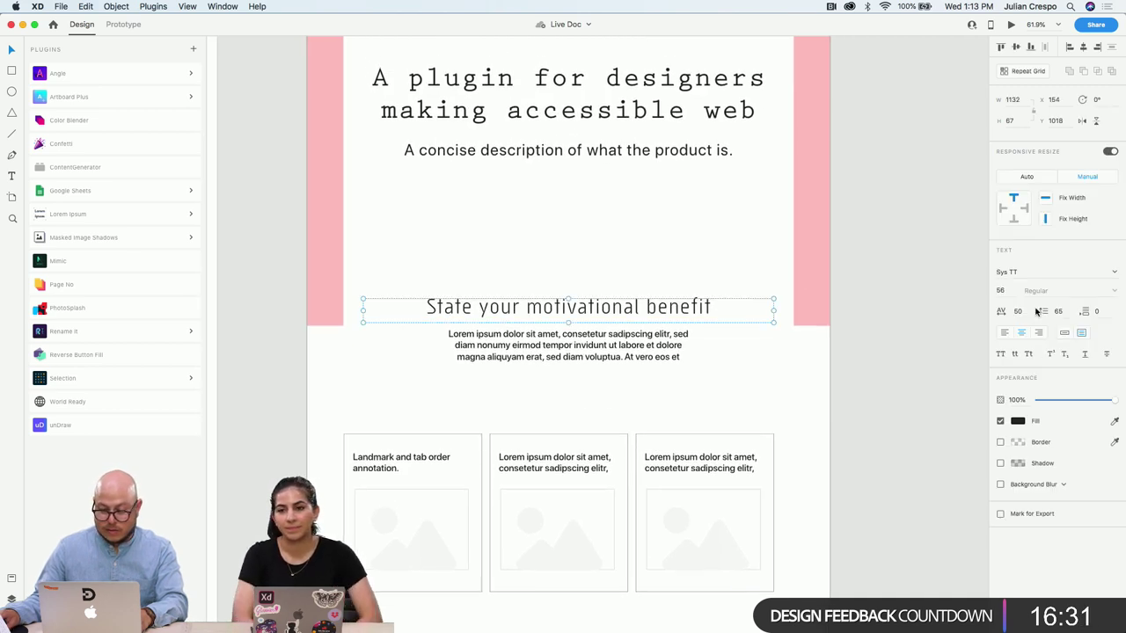
{"action": "scroll", "coordinate": [566, 304], "scroll_direction": "up", "scroll_amount": 1}
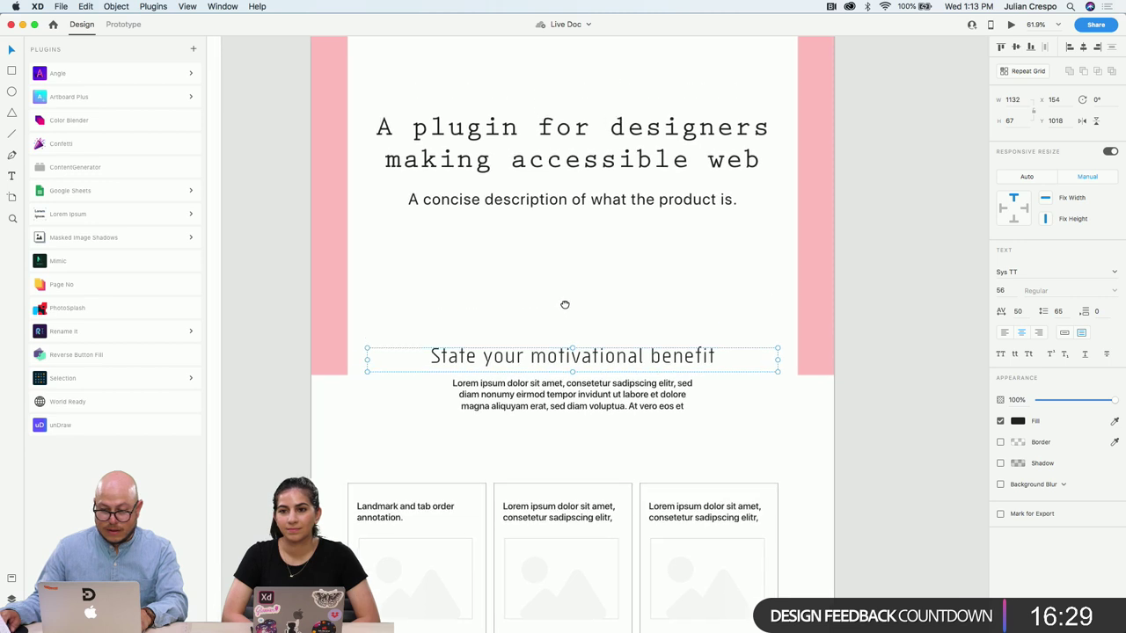
{"action": "scroll", "coordinate": [571, 214], "scroll_direction": "down", "scroll_amount": 3}
{"action": "scroll", "coordinate": [559, 370], "scroll_direction": "down", "scroll_amount": 2}
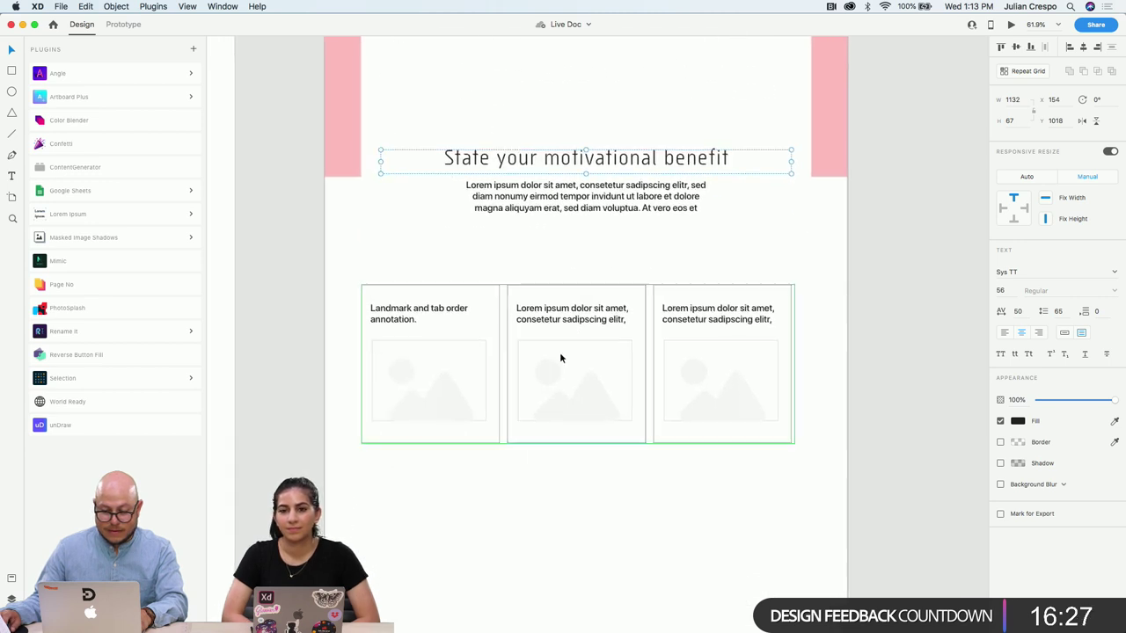
Compare the text settings of the hero description, the first card's text and the paragraph under the benefit heading
{"action": "scroll", "coordinate": [556, 355], "scroll_direction": "up", "scroll_amount": 5}
{"action": "left_click", "coordinate": [547, 133]}
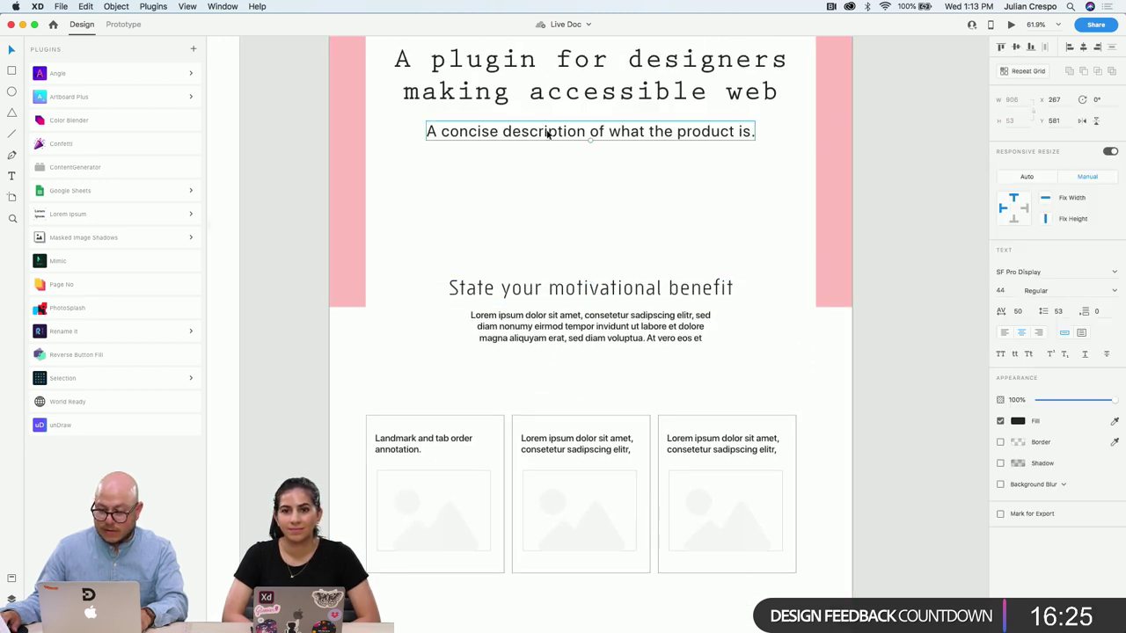
{"action": "scroll", "coordinate": [603, 223], "scroll_direction": "up", "scroll_amount": 1}
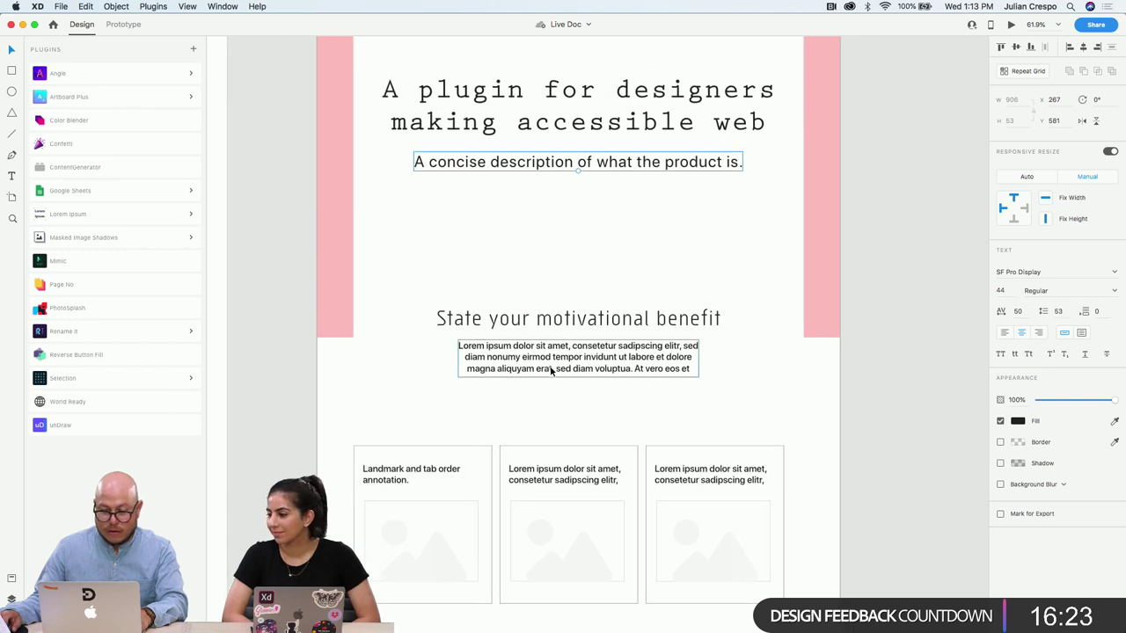
{"action": "double_click", "coordinate": [411, 473]}
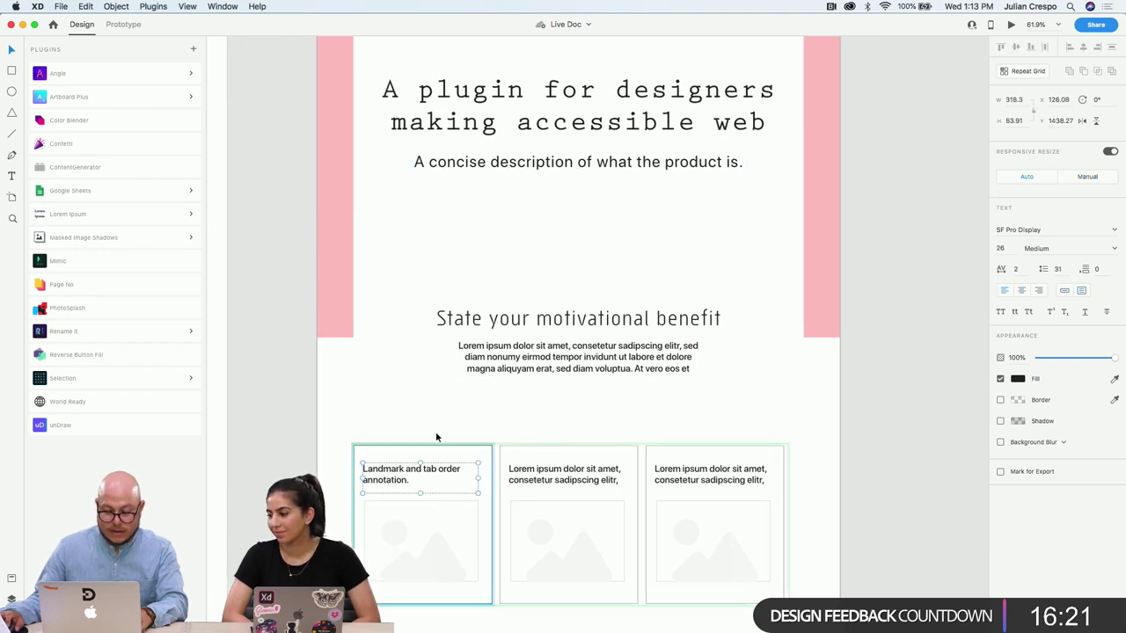
{"action": "left_click", "coordinate": [520, 371]}
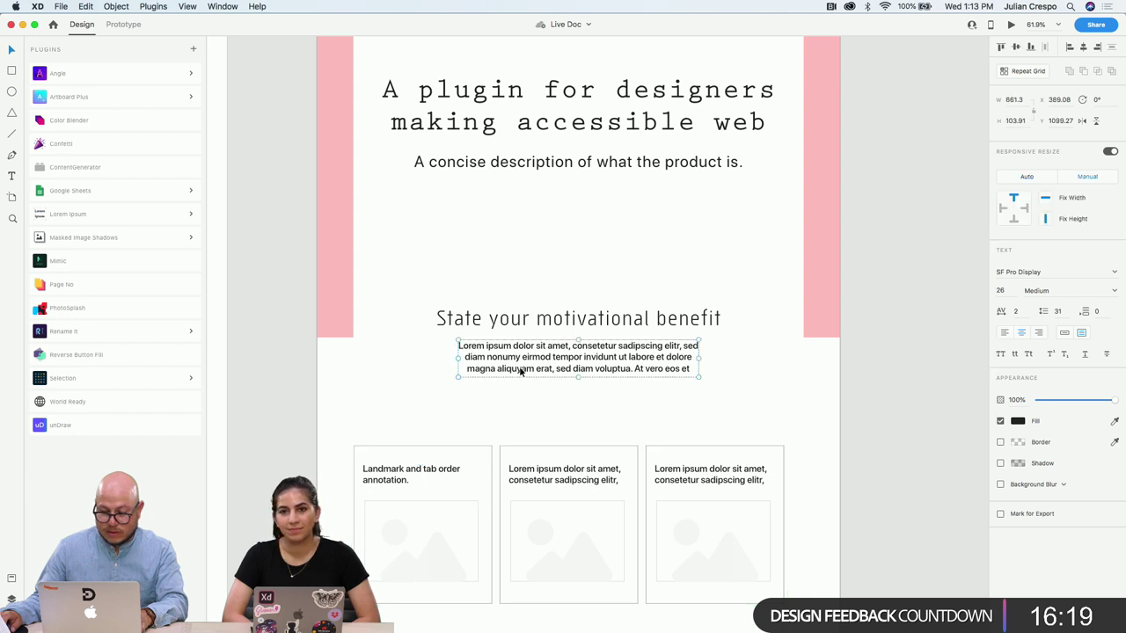
{"action": "double_click", "coordinate": [418, 468]}
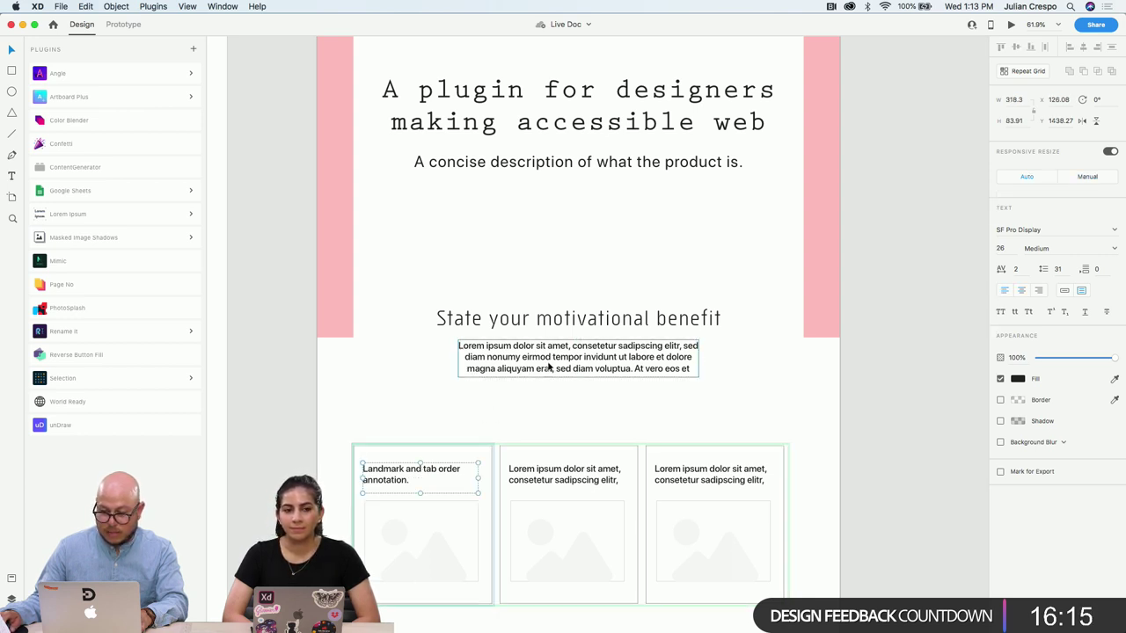
{"action": "left_click", "coordinate": [683, 480]}
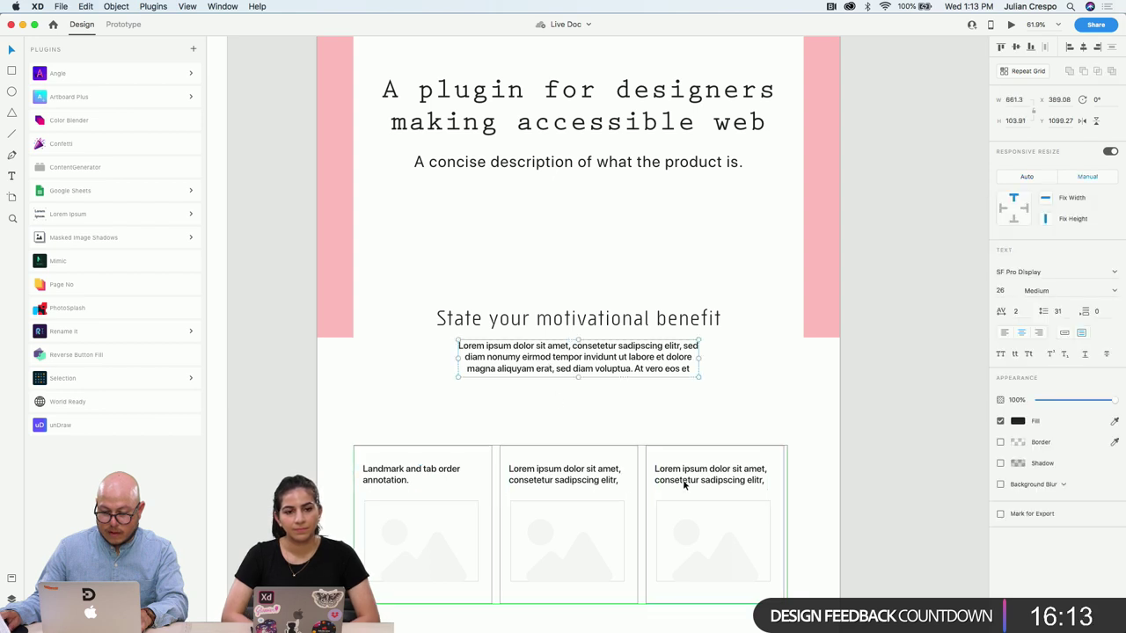
Set the paragraph under the benefit heading in Helvetica Regular and enlarge its text box to about 773 by 122
{"action": "left_click", "coordinate": [578, 356]}
{"action": "left_click", "coordinate": [1011, 272]}
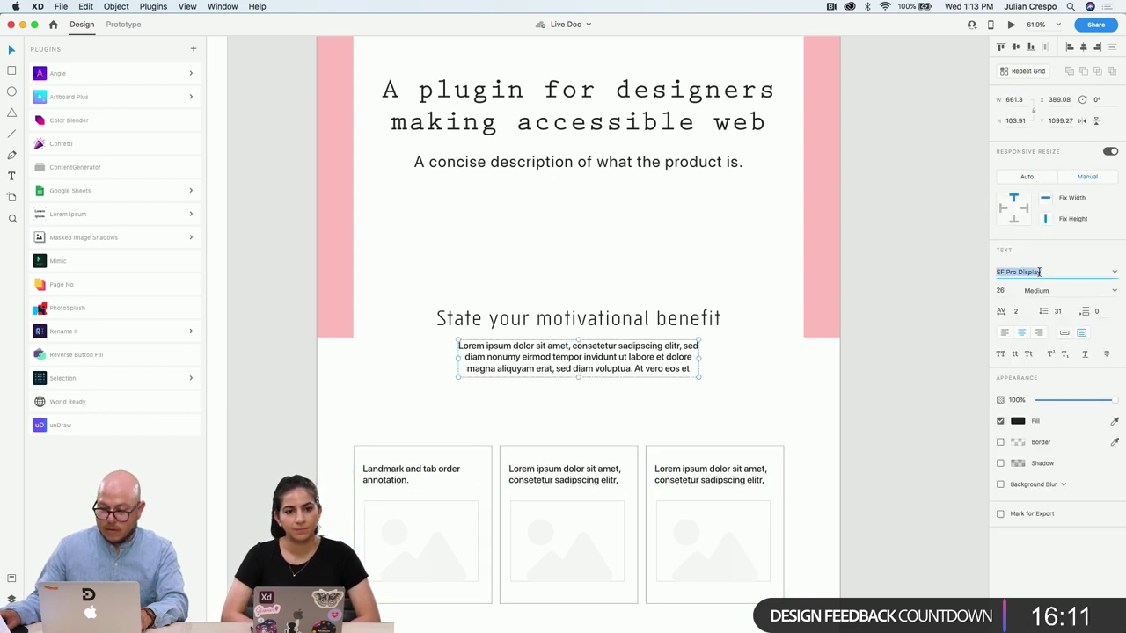
{"action": "key", "text": "Return"}
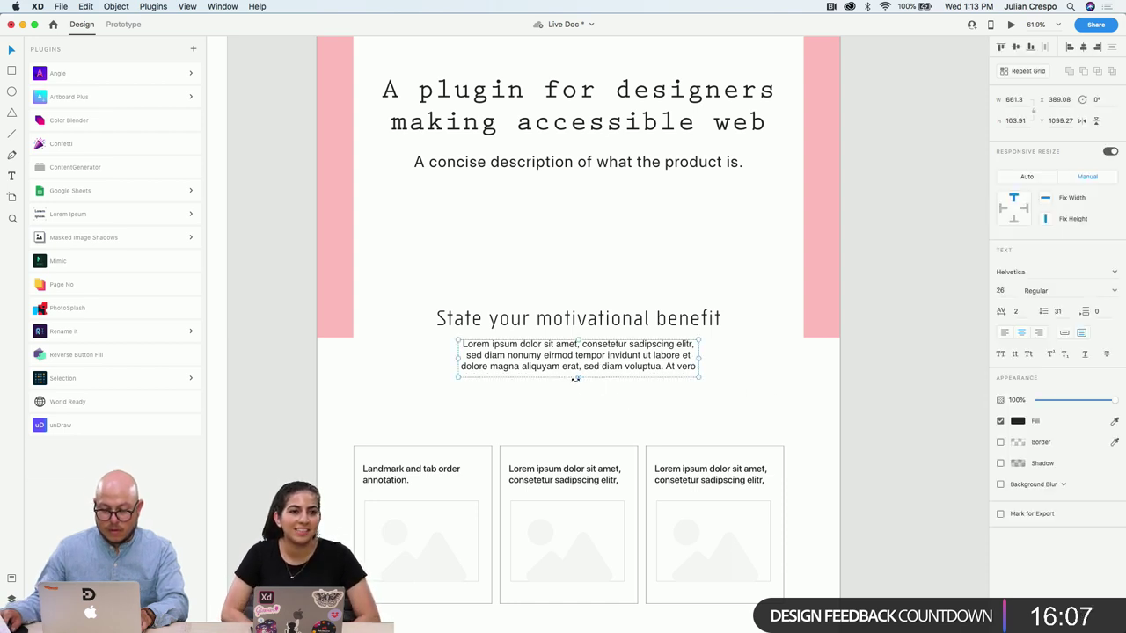
{"action": "left_click_drag", "start_coordinate": [575, 378], "coordinate": [579, 383]}
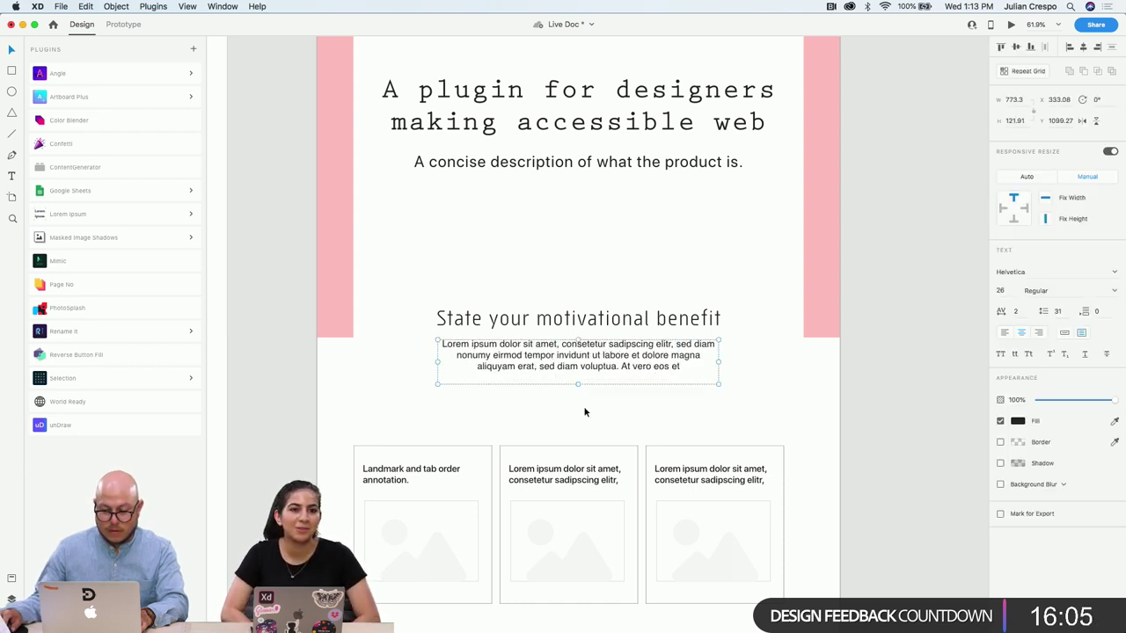
Narrow the "Landmark and tab order annotation." text box in the first card to about 258 wide
{"action": "left_click", "coordinate": [584, 412]}
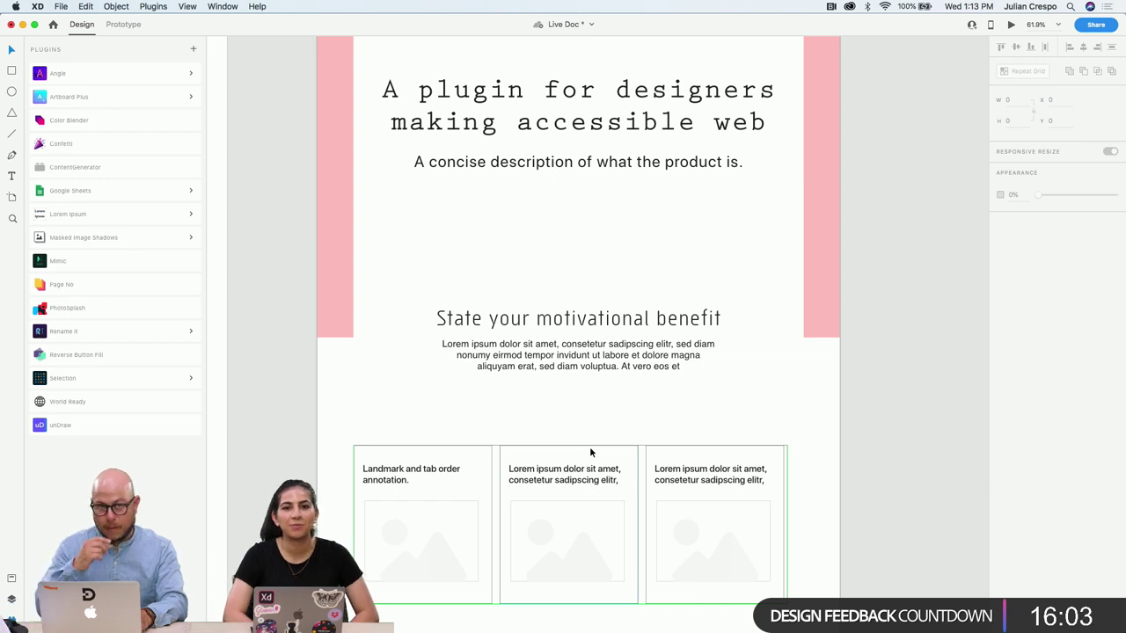
{"action": "scroll", "coordinate": [593, 419], "scroll_direction": "down", "scroll_amount": 3}
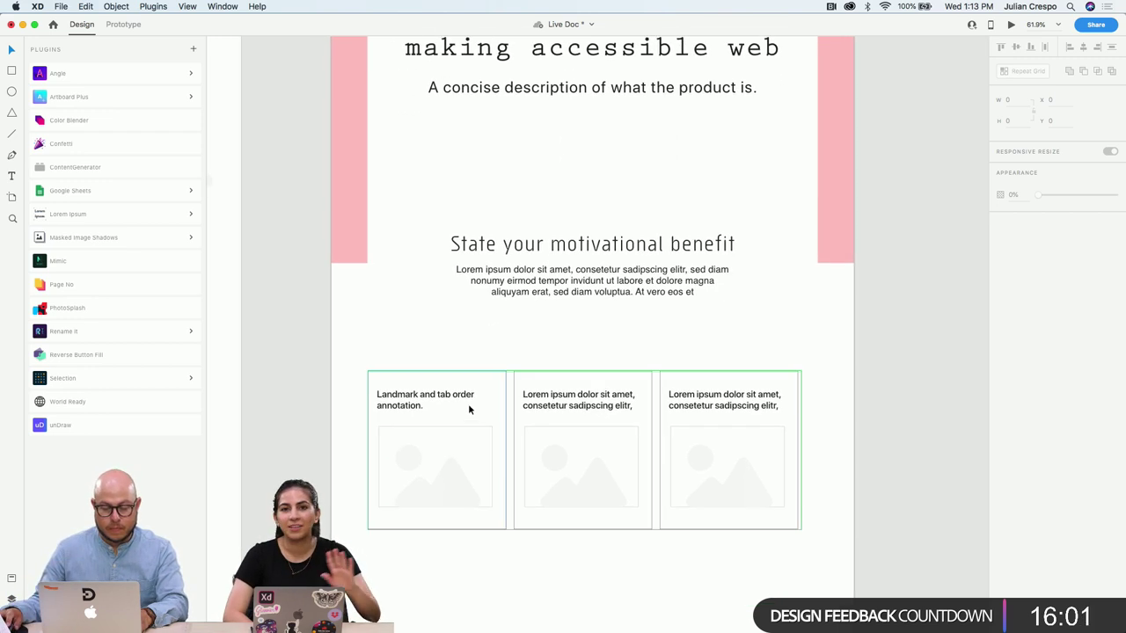
{"action": "scroll", "coordinate": [468, 408], "scroll_direction": "down", "scroll_amount": 2}
{"action": "double_click", "coordinate": [414, 336]}
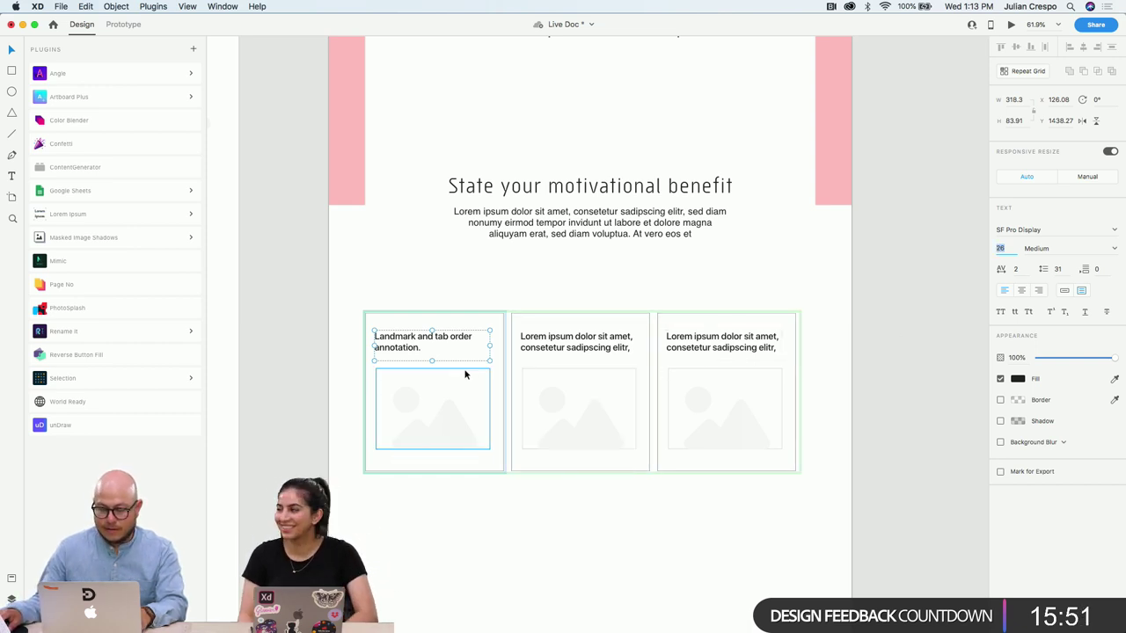
{"action": "left_click", "coordinate": [487, 347]}
{"action": "left_click_drag", "start_coordinate": [487, 348], "coordinate": [470, 347]}
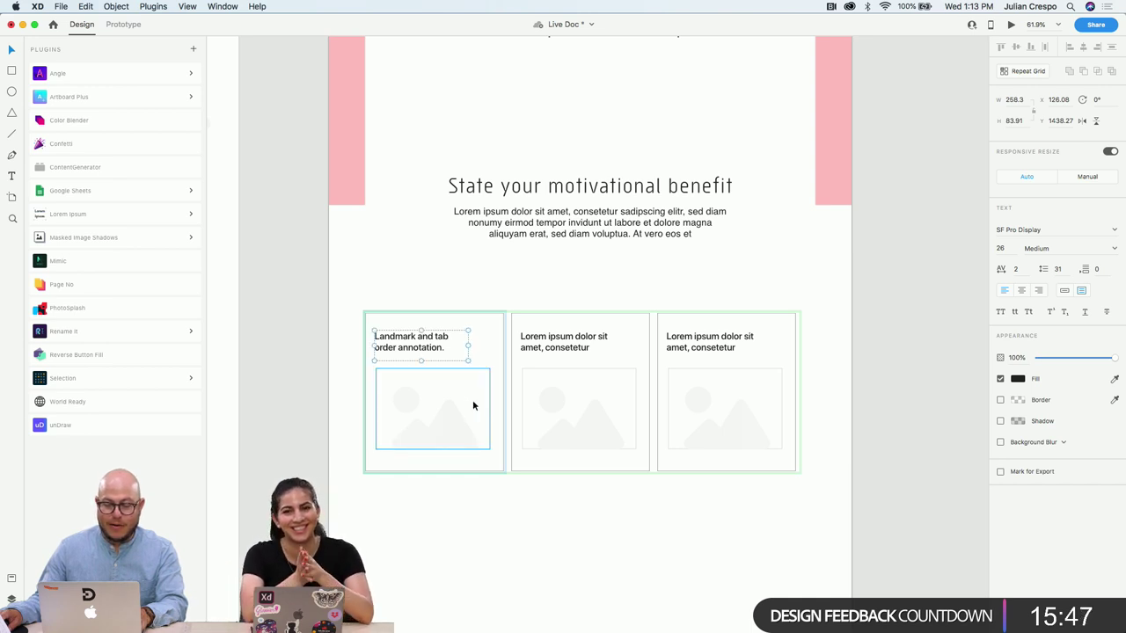
{"action": "left_click", "coordinate": [1002, 248]}
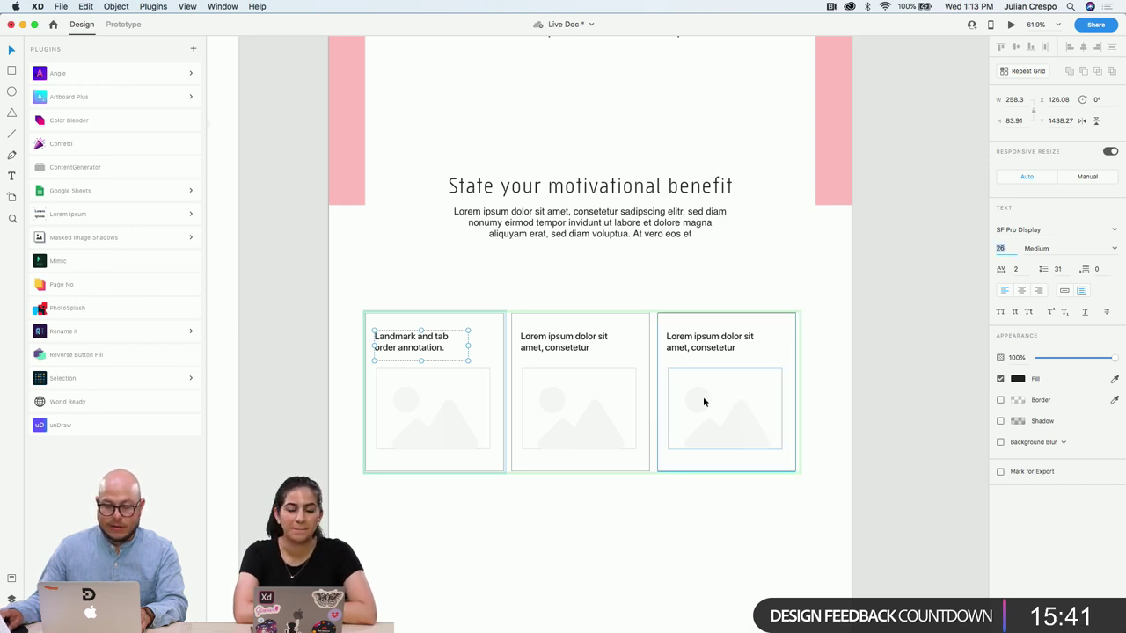
{"action": "left_click", "coordinate": [580, 387]}
{"action": "left_click", "coordinate": [431, 350]}
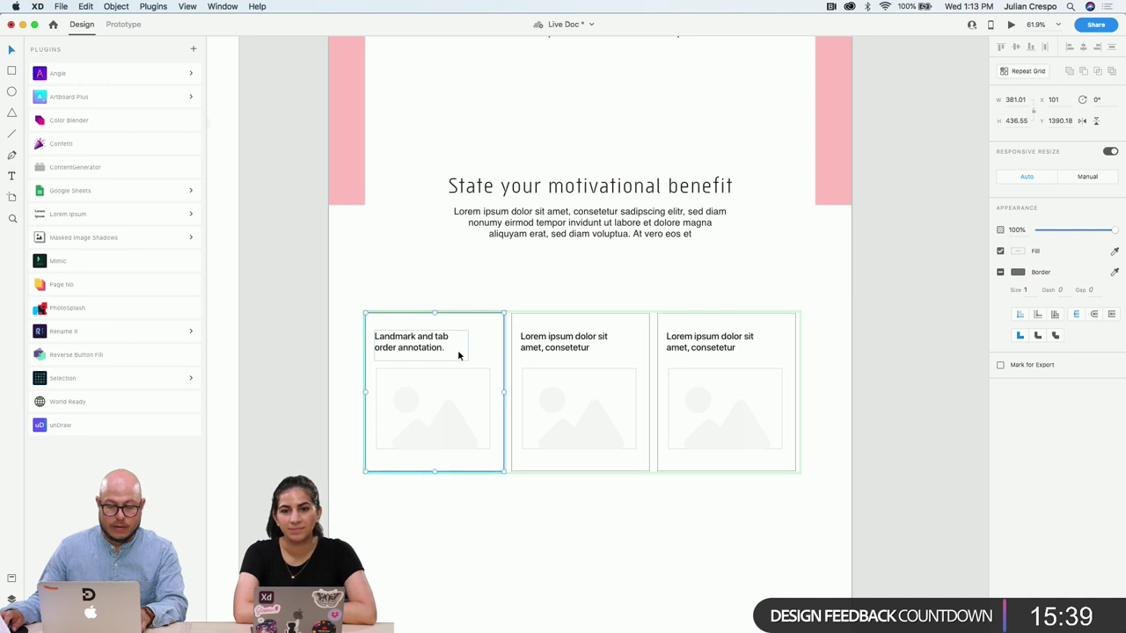
Unlock the pink margin guides and extend them down the page past the cards, to a height of about 2277
{"action": "scroll", "coordinate": [460, 360], "scroll_direction": "up", "scroll_amount": 3}
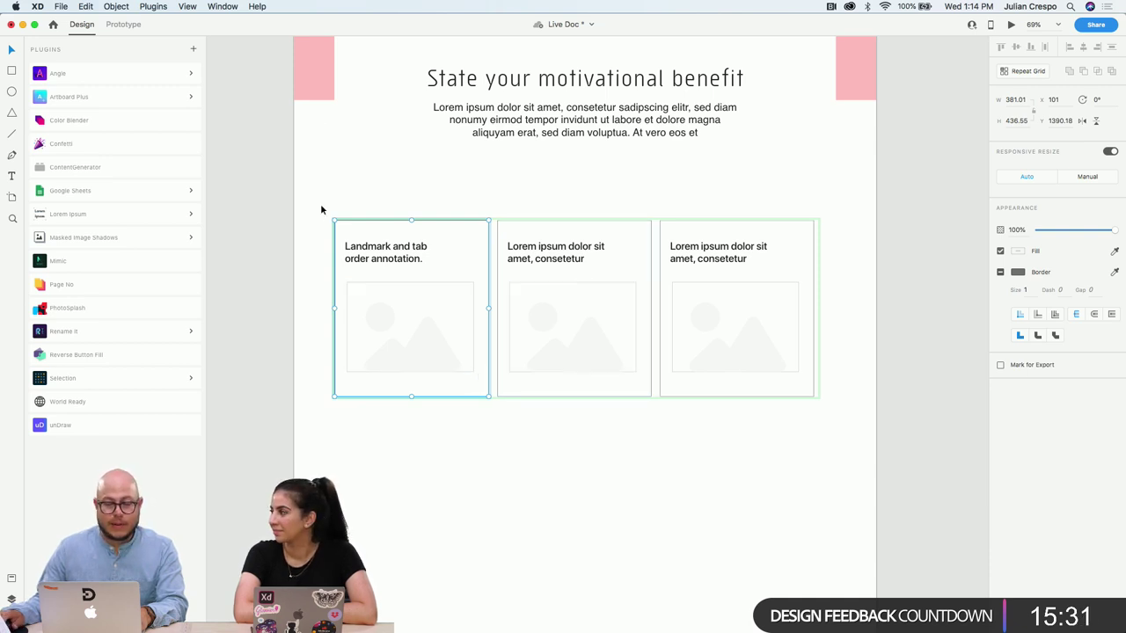
{"action": "left_click", "coordinate": [356, 107]}
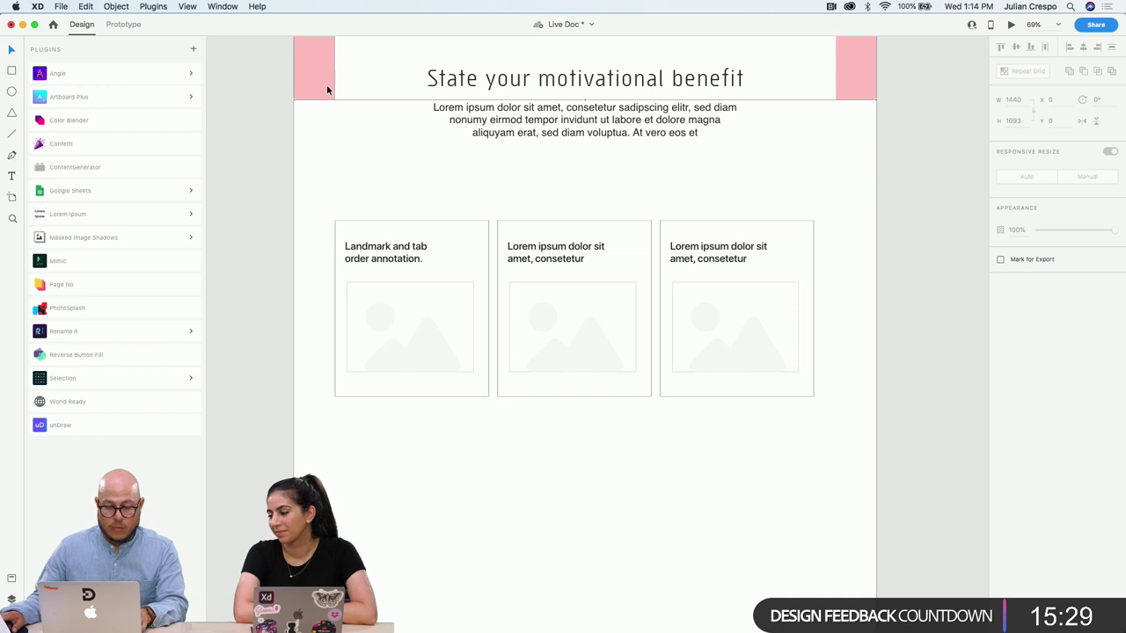
{"action": "right_click", "coordinate": [327, 90]}
{"action": "left_click", "coordinate": [604, 144]}
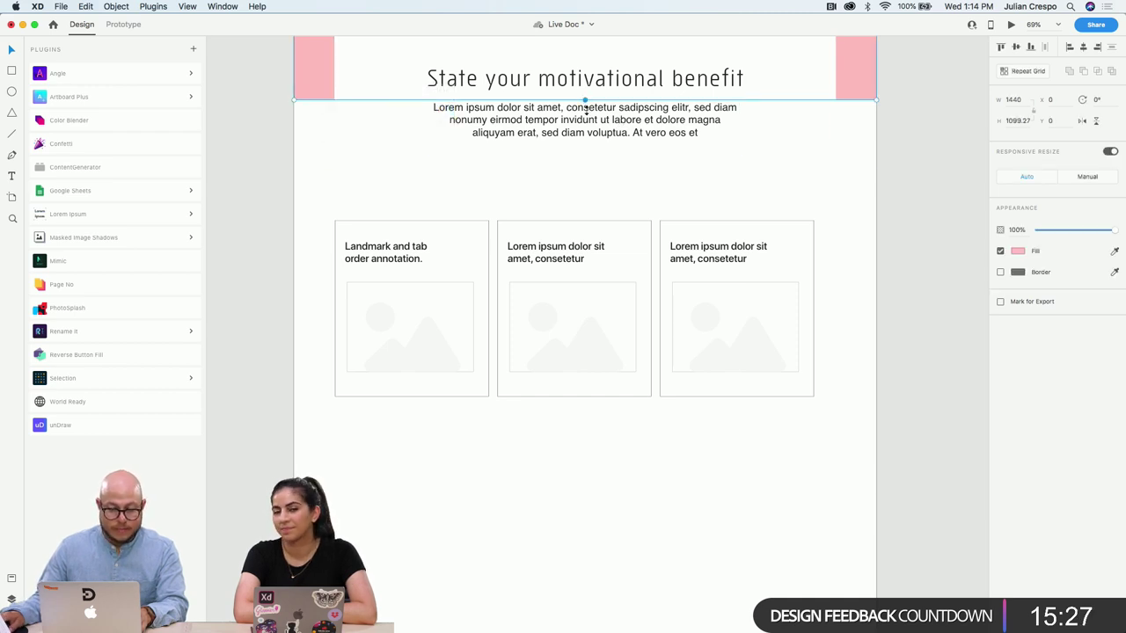
{"action": "left_click_drag", "start_coordinate": [585, 102], "coordinate": [590, 501]}
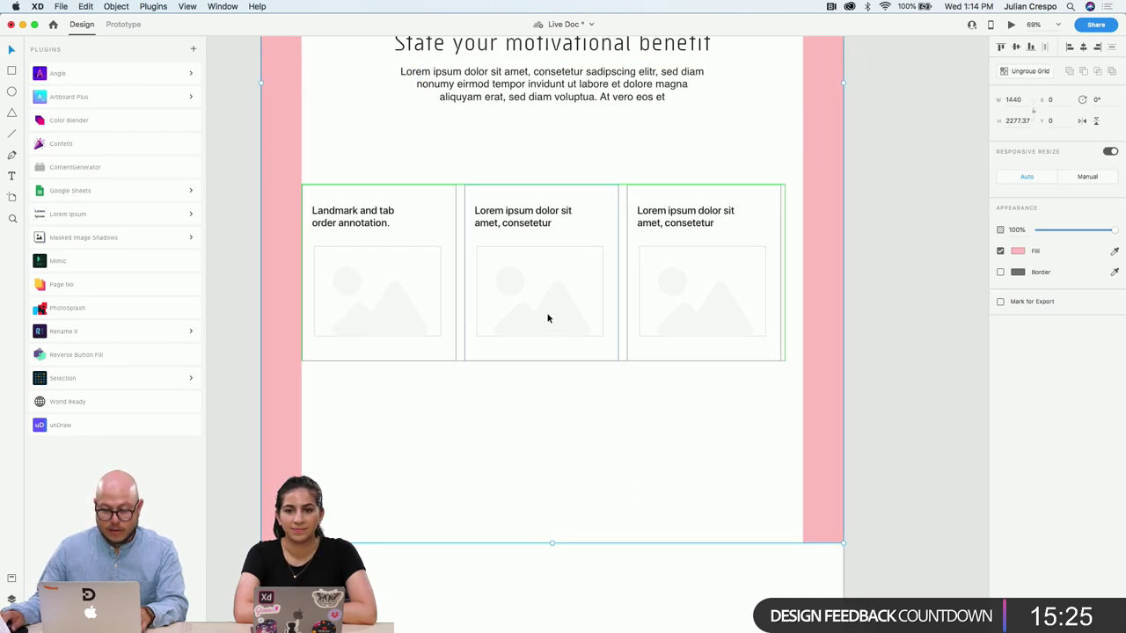
Shift the row of three cards sideways to X 123 and ungroup its repeat grid
{"action": "left_click", "coordinate": [538, 302]}
{"action": "left_click_drag", "start_coordinate": [537, 301], "coordinate": [546, 302]}
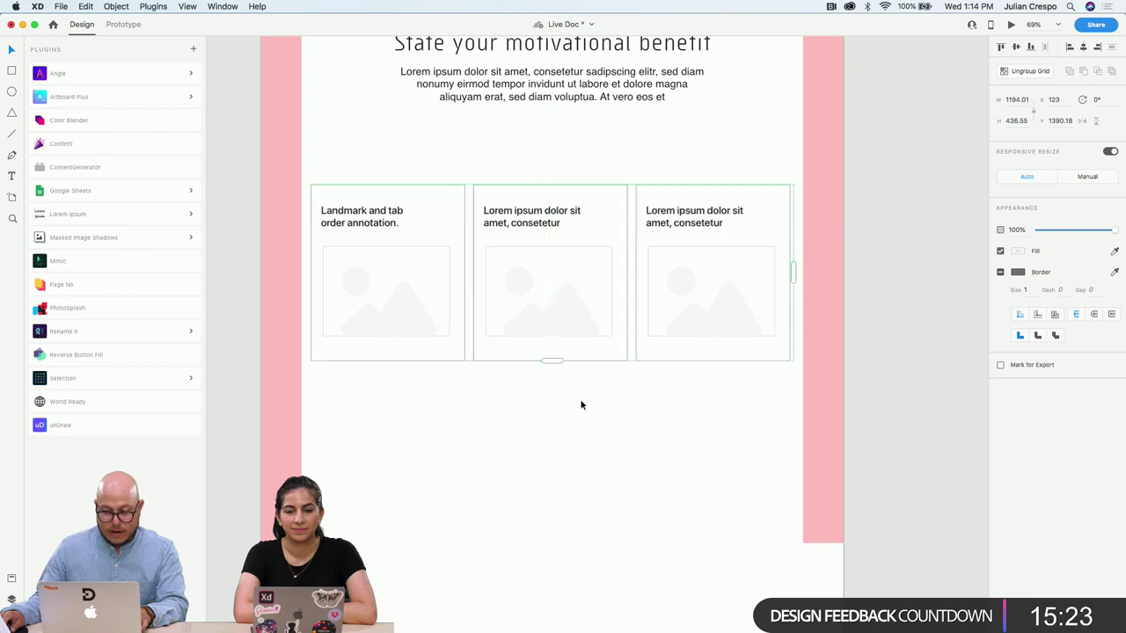
{"action": "right_click", "coordinate": [563, 334]}
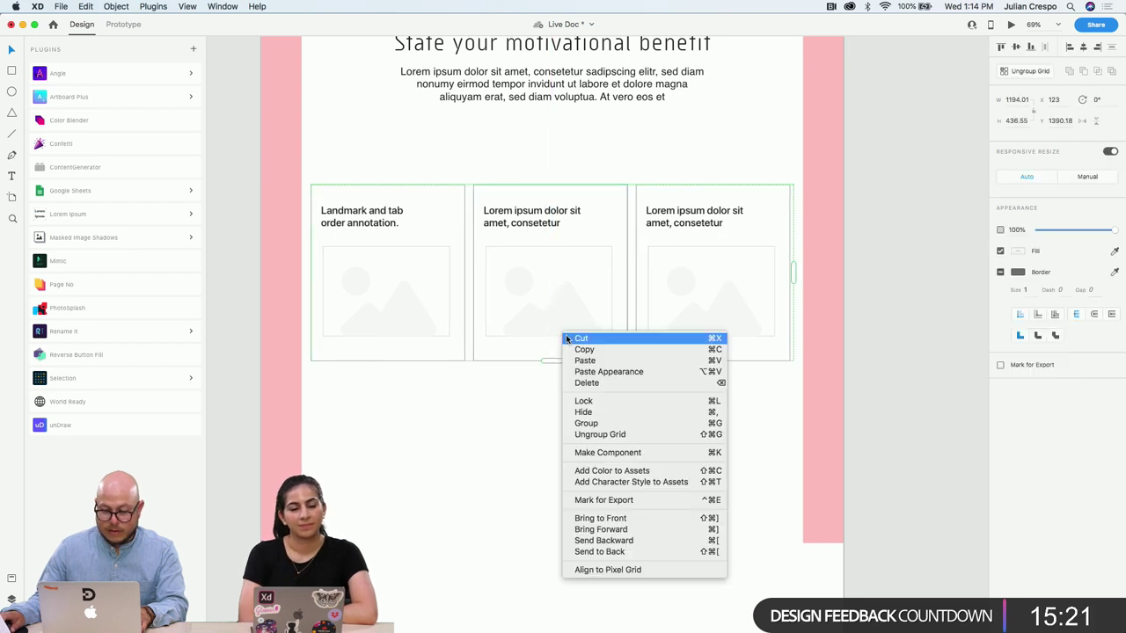
{"action": "left_click", "coordinate": [1020, 78]}
{"action": "left_click", "coordinate": [1027, 70]}
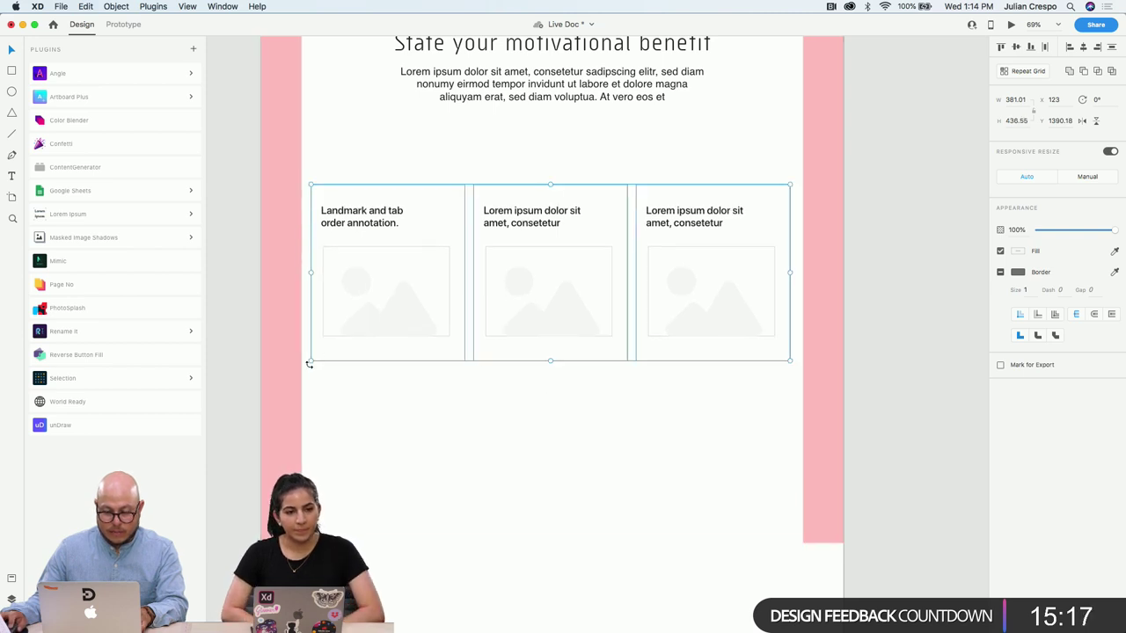
Scale the three cards together proportionally so the row spans the full width between the pink margins
{"action": "left_click_drag", "start_coordinate": [309, 363], "coordinate": [299, 377]}
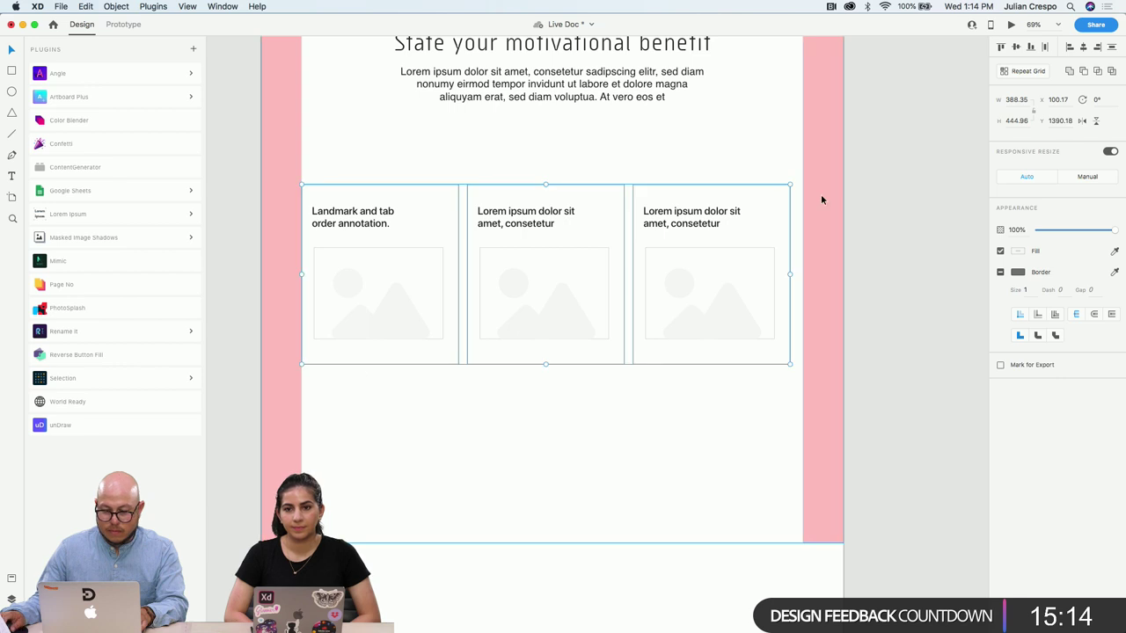
{"action": "left_click_drag", "start_coordinate": [790, 365], "coordinate": [801, 381]}
{"action": "left_click", "coordinate": [801, 381]}
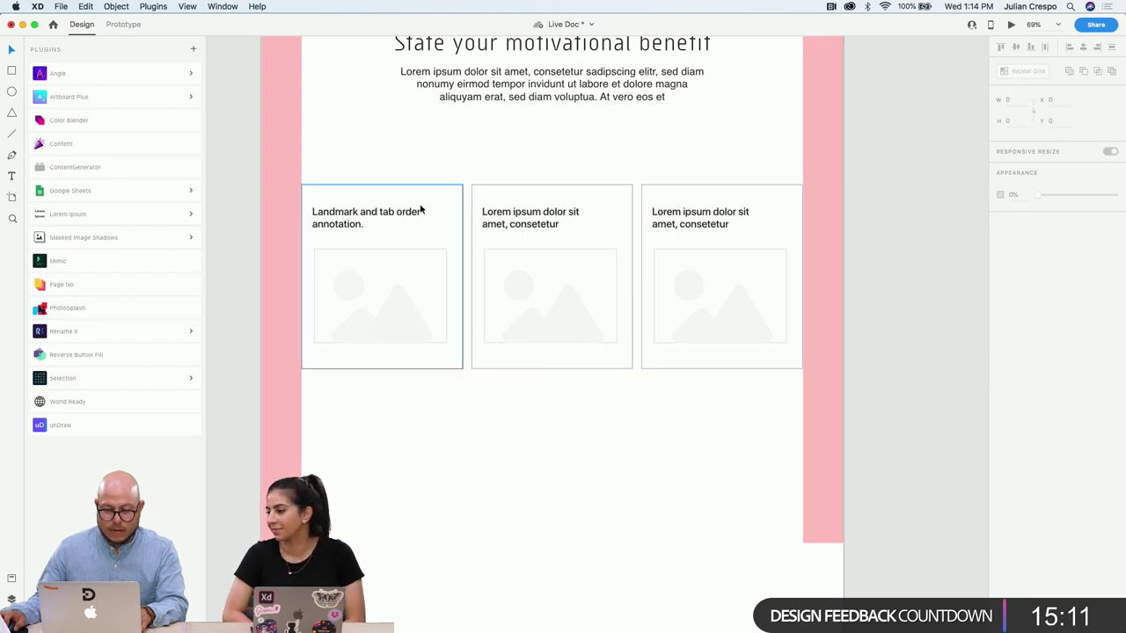
Set the first card's text size to 30 and enlarge the text of the paragraph under the benefit heading
{"action": "double_click", "coordinate": [423, 217]}
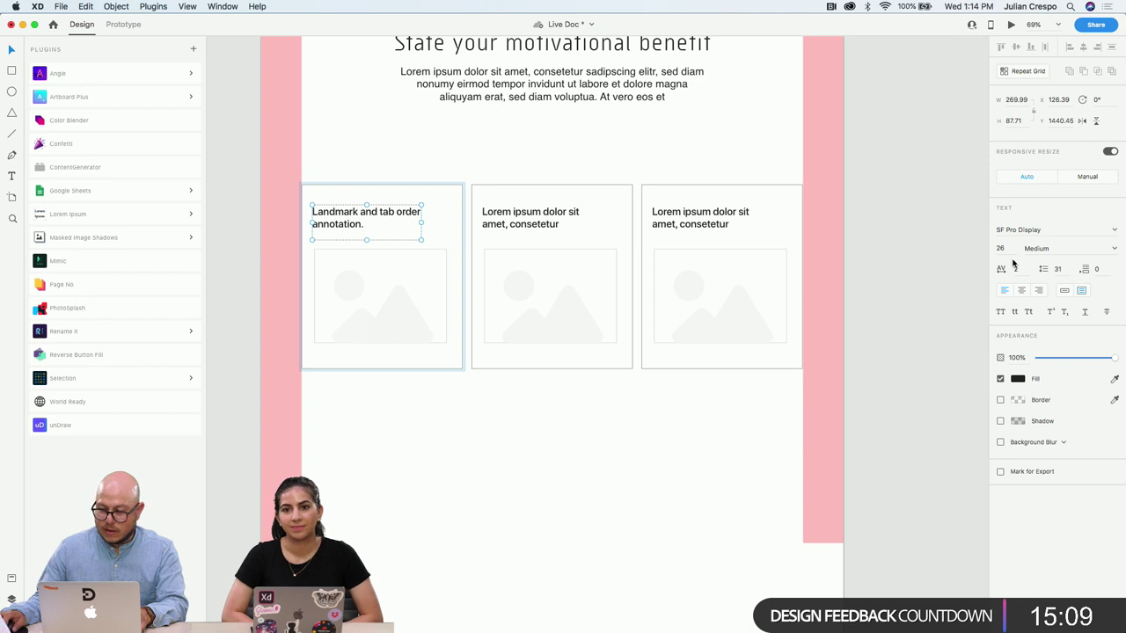
{"action": "key", "text": "Return"}
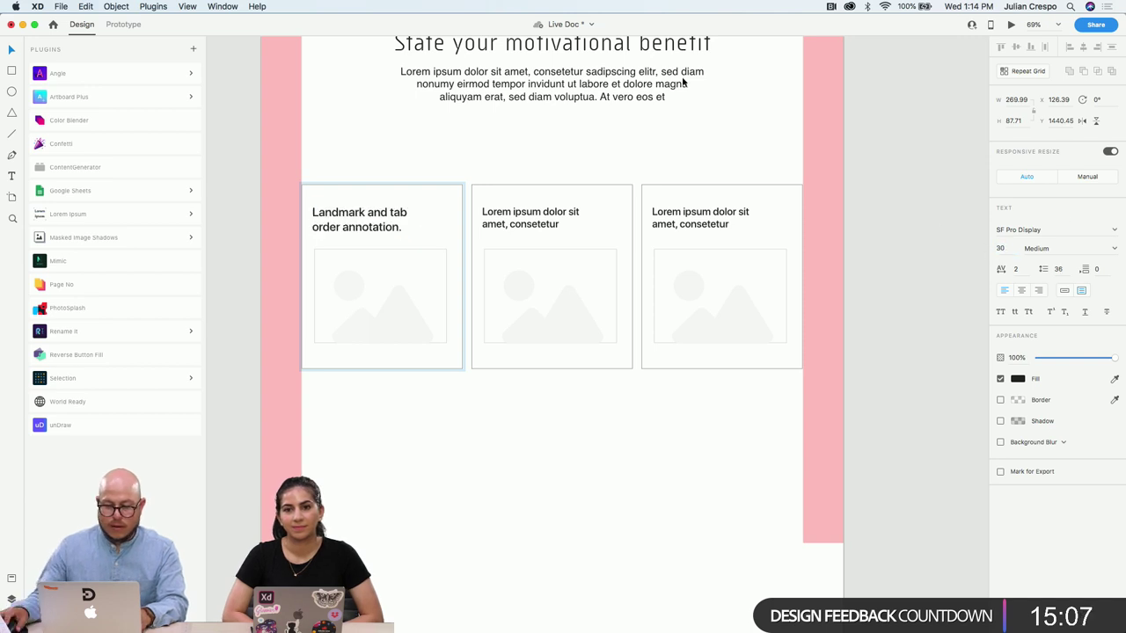
{"action": "left_click", "coordinate": [613, 106]}
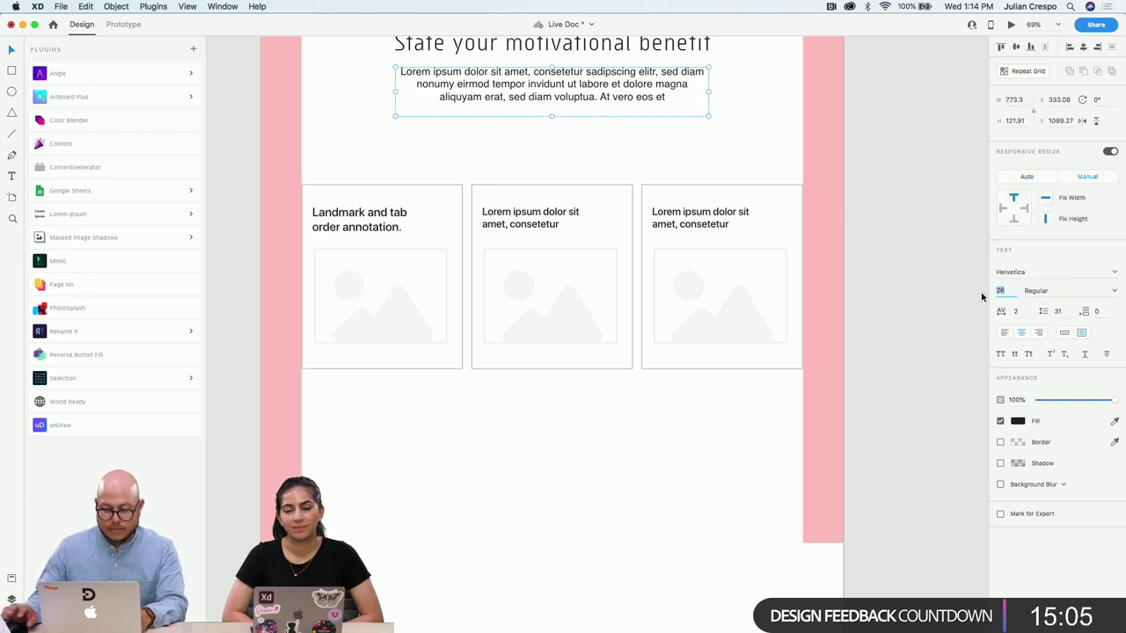
{"action": "left_click", "coordinate": [620, 466]}
Hide the layer group that holds the pink margin guides on the landing page artboard
{"action": "left_click_drag", "start_coordinate": [621, 467], "coordinate": [612, 364]}
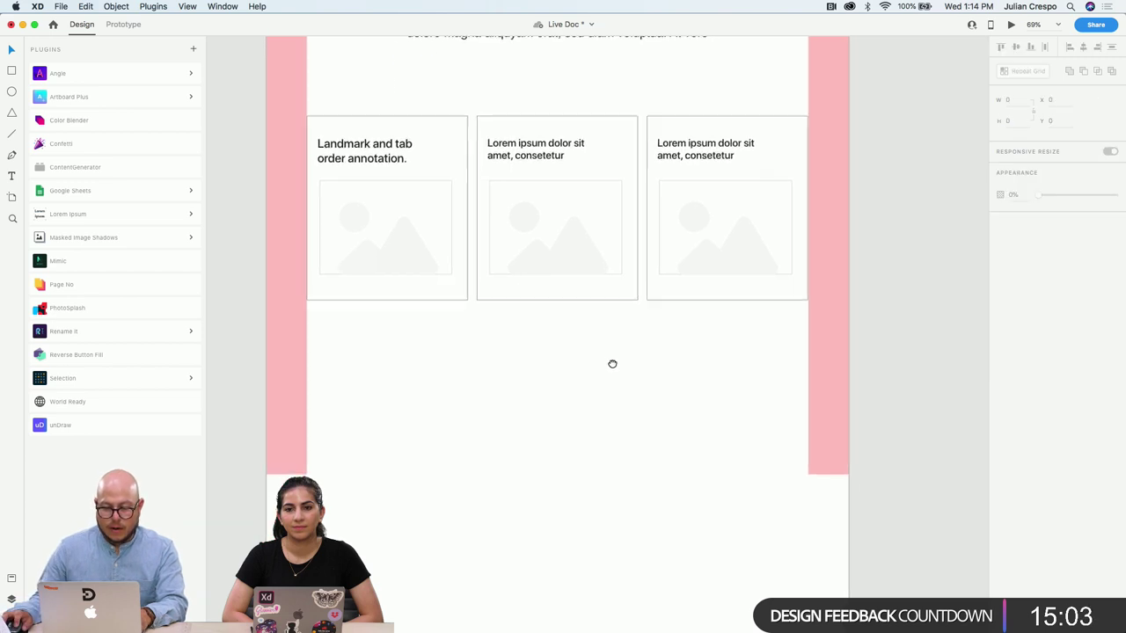
{"action": "scroll", "coordinate": [629, 372], "scroll_direction": "up", "scroll_amount": 3}
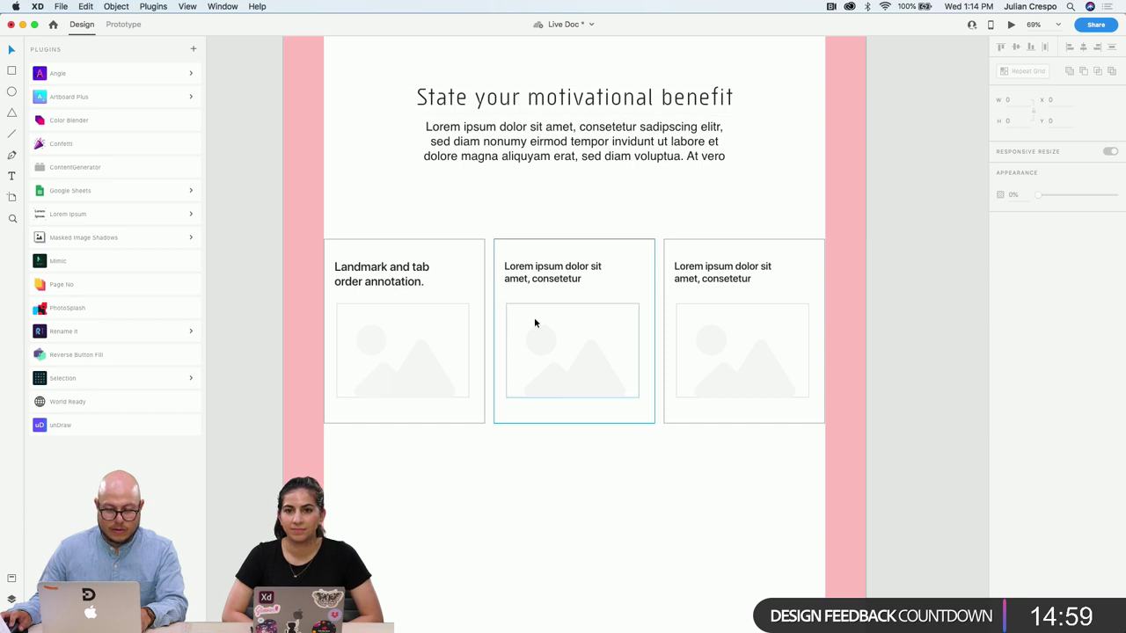
{"action": "scroll", "coordinate": [569, 482], "scroll_direction": "down", "scroll_amount": 4}
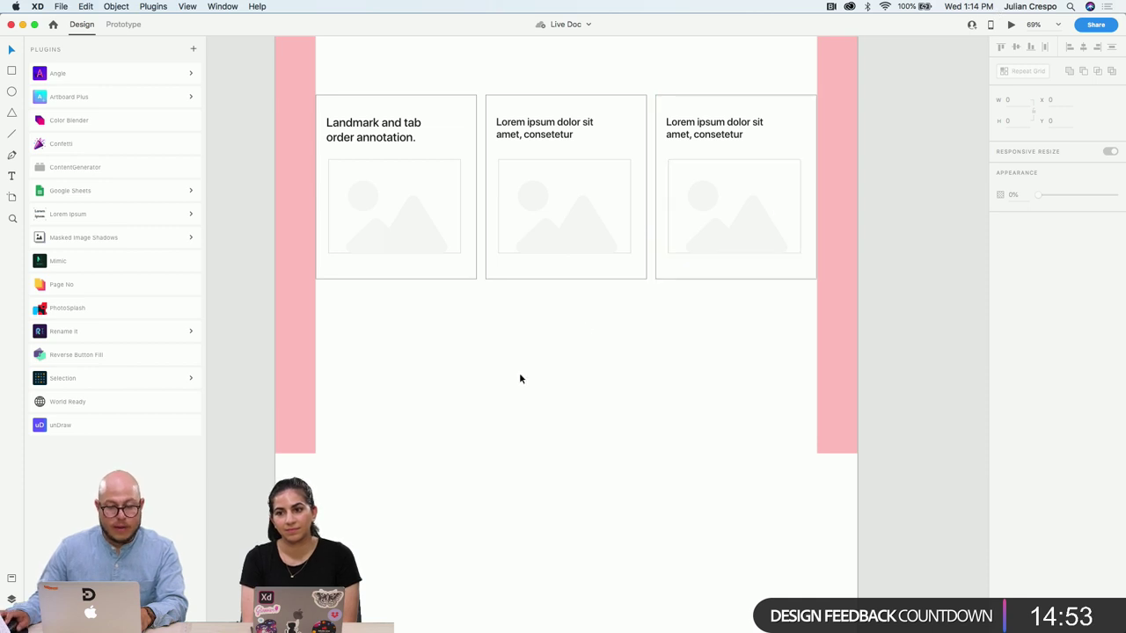
{"action": "scroll", "coordinate": [441, 425], "scroll_direction": "down", "scroll_amount": 3}
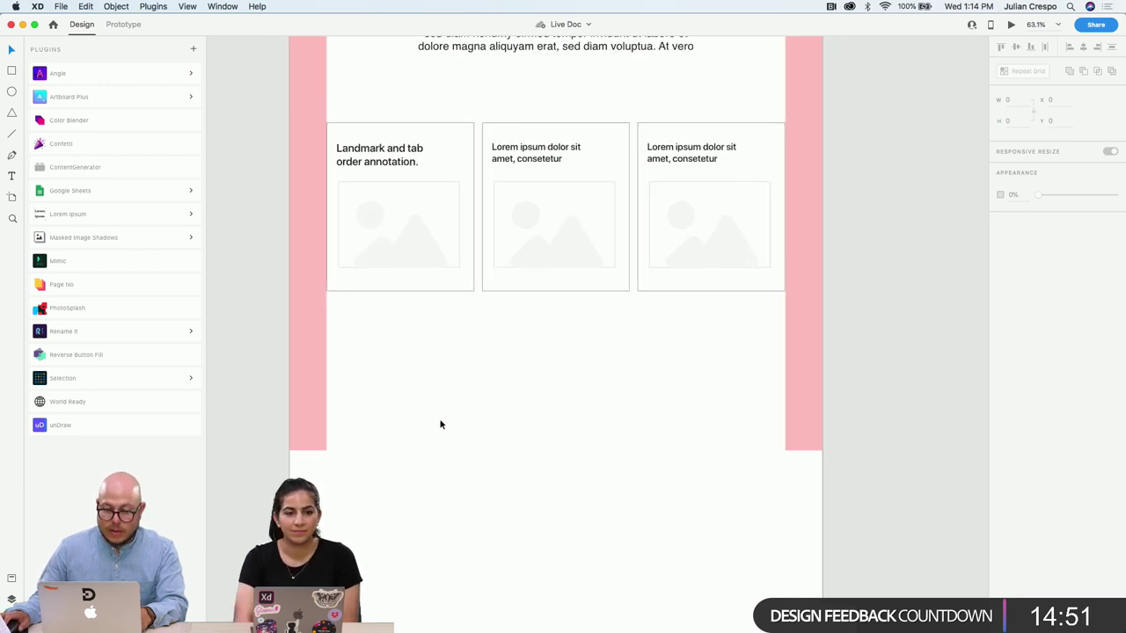
{"action": "scroll", "coordinate": [480, 362], "scroll_direction": "up", "scroll_amount": 5}
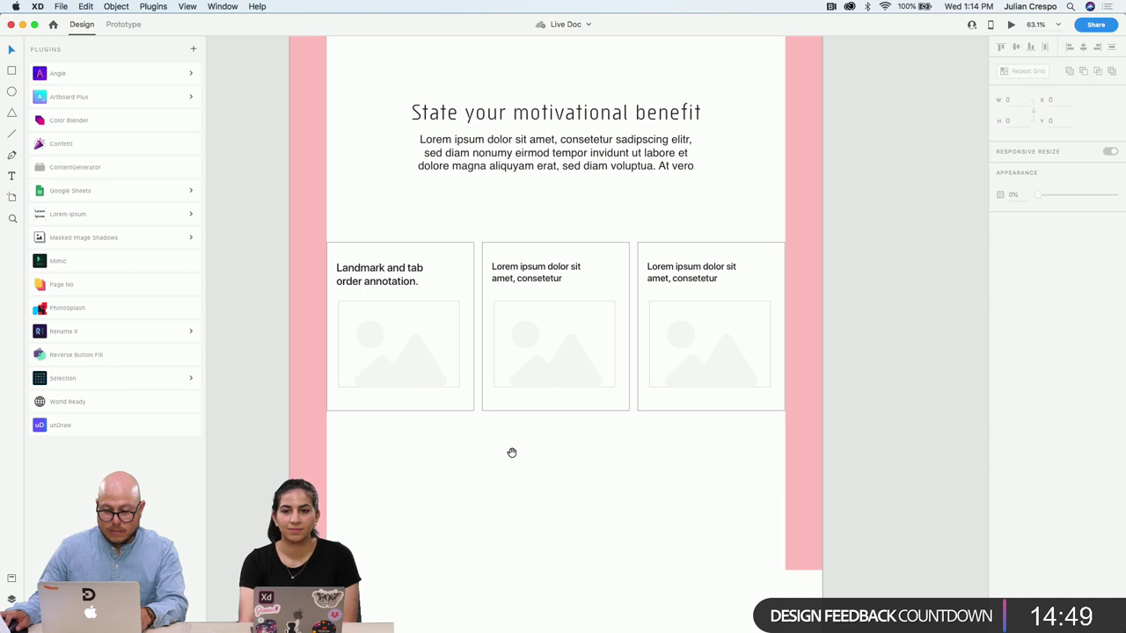
{"action": "scroll", "coordinate": [495, 572], "scroll_direction": "up", "scroll_amount": 5}
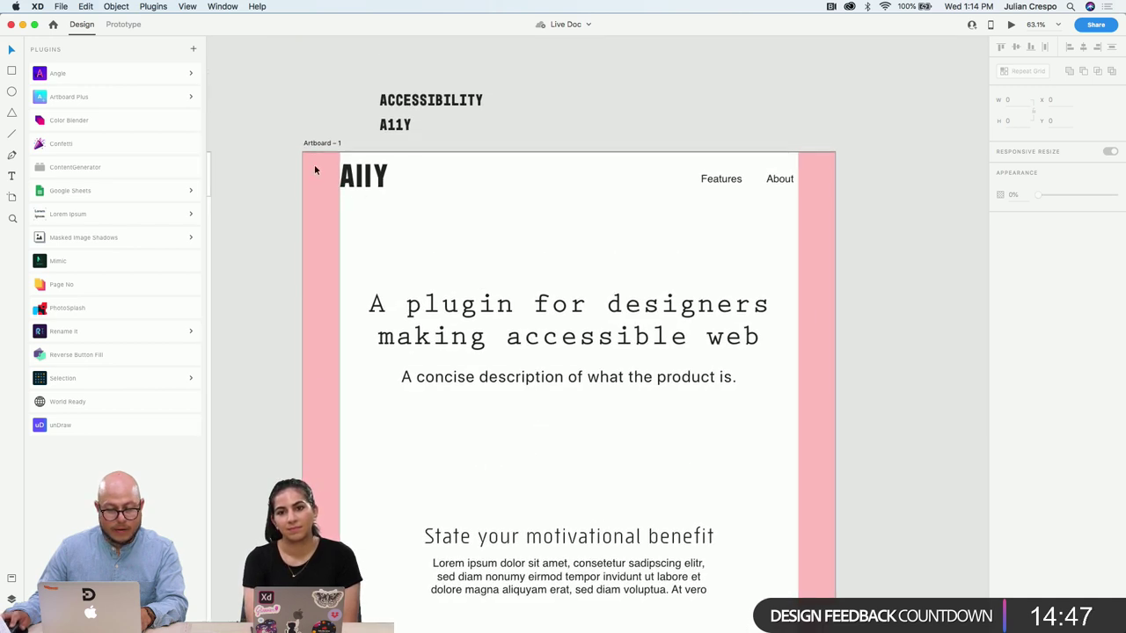
{"action": "scroll", "coordinate": [566, 463], "scroll_direction": "down", "scroll_amount": 3}
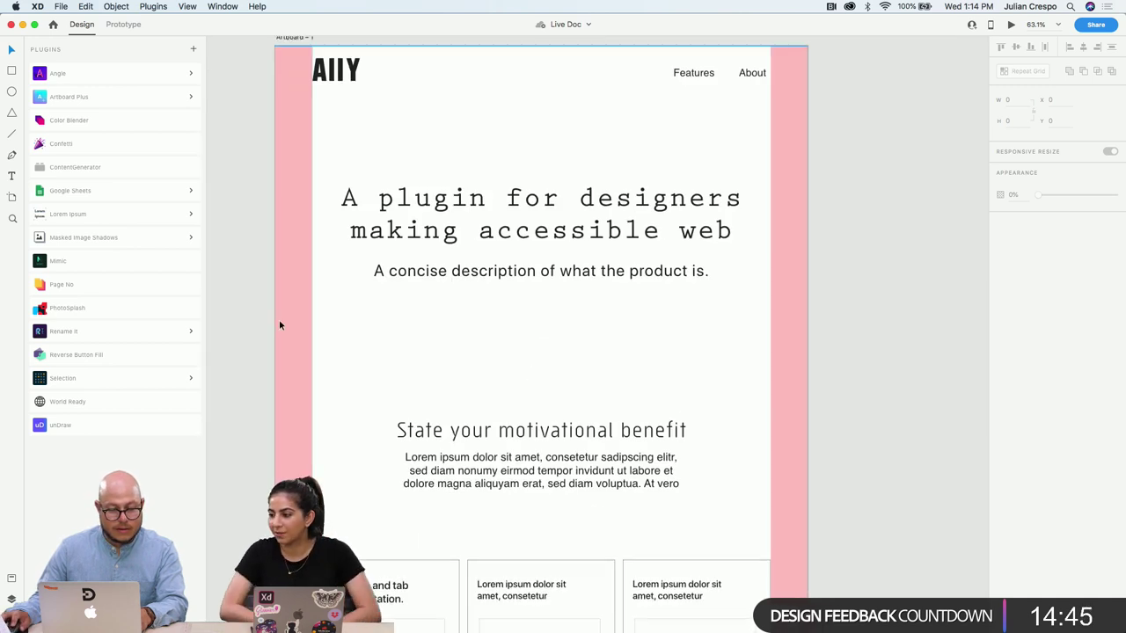
{"action": "left_click", "coordinate": [294, 332]}
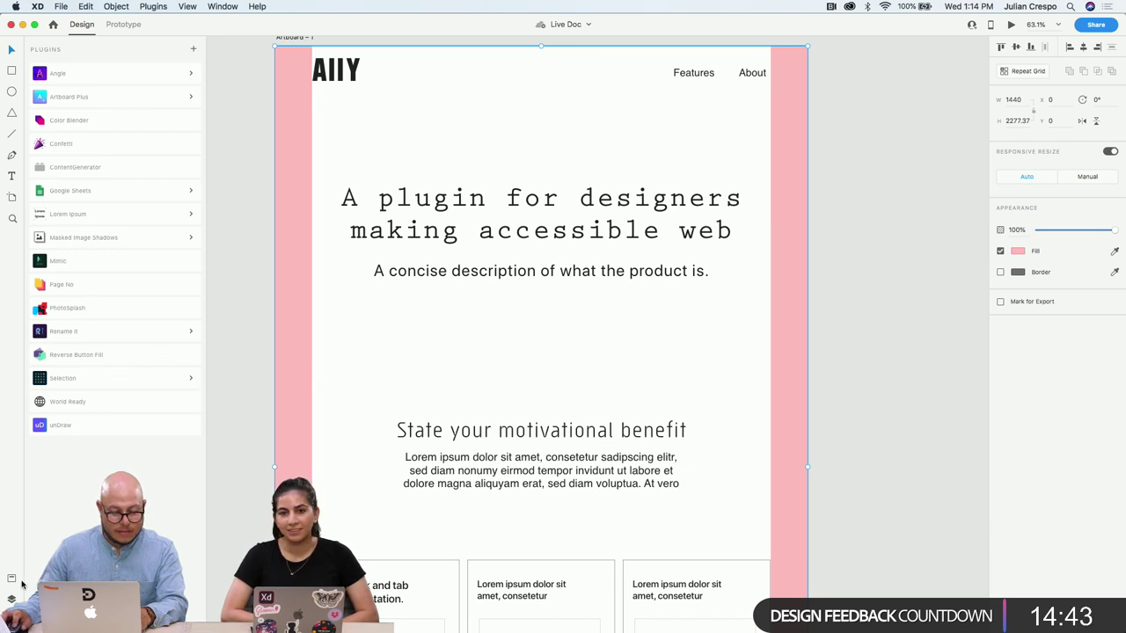
{"action": "key", "text": "super+y"}
{"action": "left_click", "coordinate": [194, 235]}
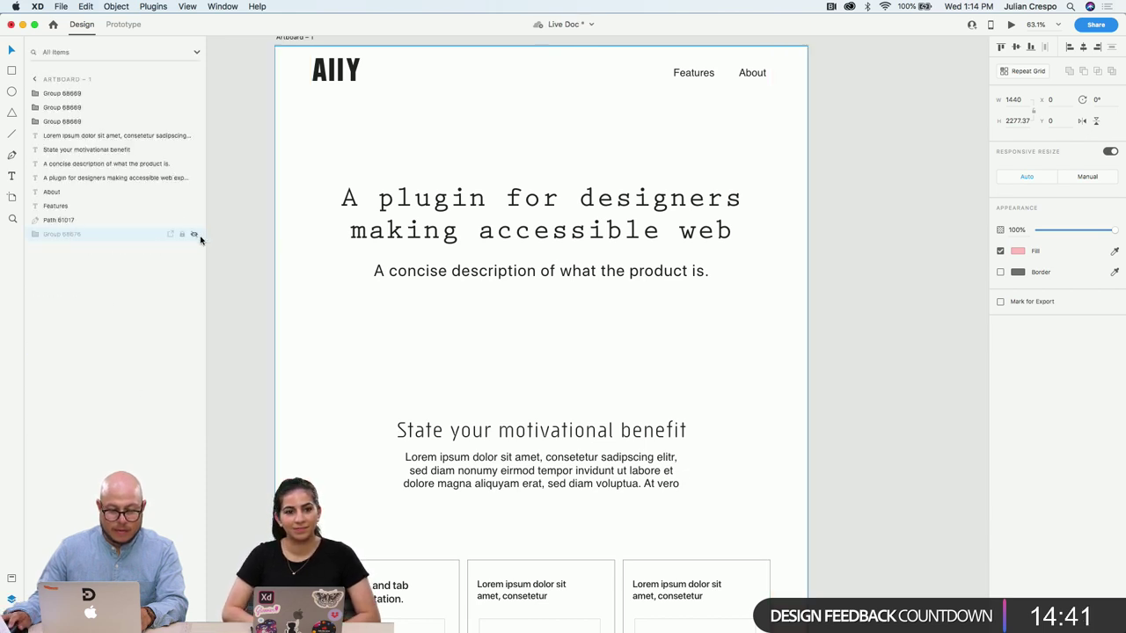
Draw a rectangle about 719 by 784 from the artboard's top-left corner over the hero's left half and send it to the back
{"action": "scroll", "coordinate": [584, 327], "scroll_direction": "up", "scroll_amount": 2}
{"action": "scroll", "coordinate": [585, 327], "scroll_direction": "right", "scroll_amount": 2}
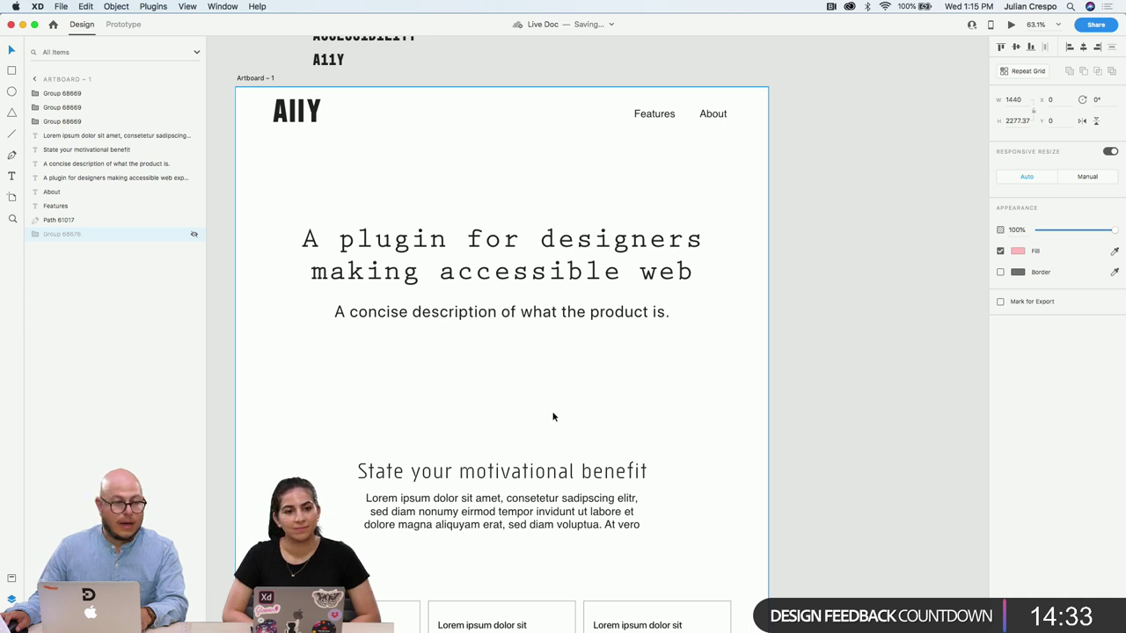
{"action": "mouse_move", "coordinate": [555, 417]}
{"action": "left_mouse_down"}
{"action": "mouse_move", "coordinate": [533, 402]}
{"action": "mouse_move", "coordinate": [553, 401]}
{"action": "left_mouse_up"}
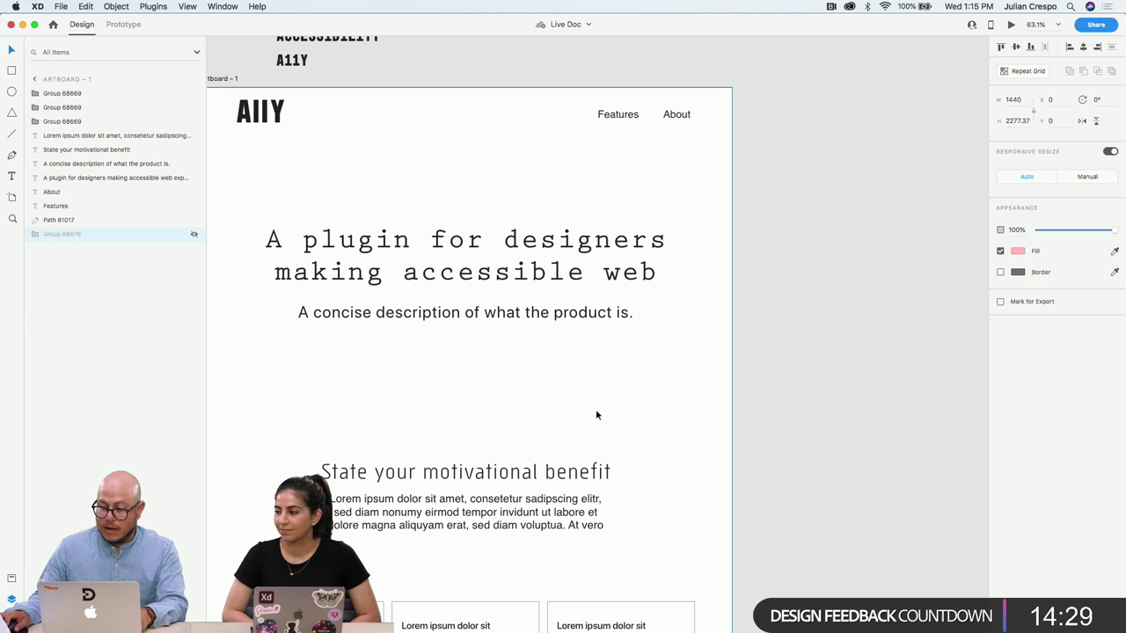
{"action": "left_click_drag", "start_coordinate": [548, 405], "coordinate": [621, 382]}
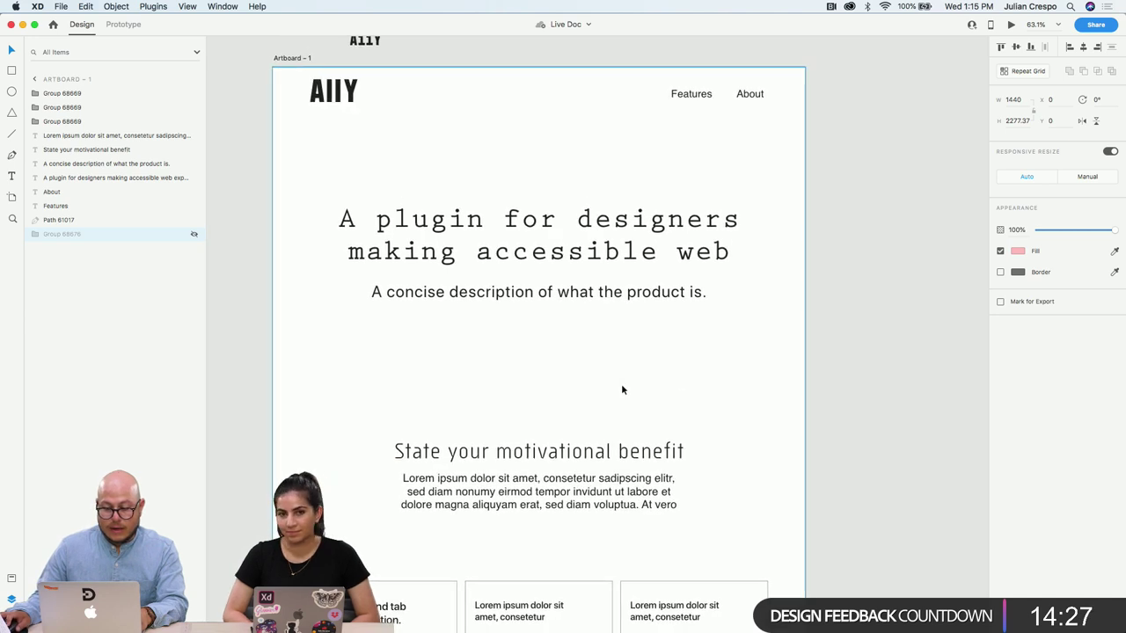
{"action": "key", "text": "r"}
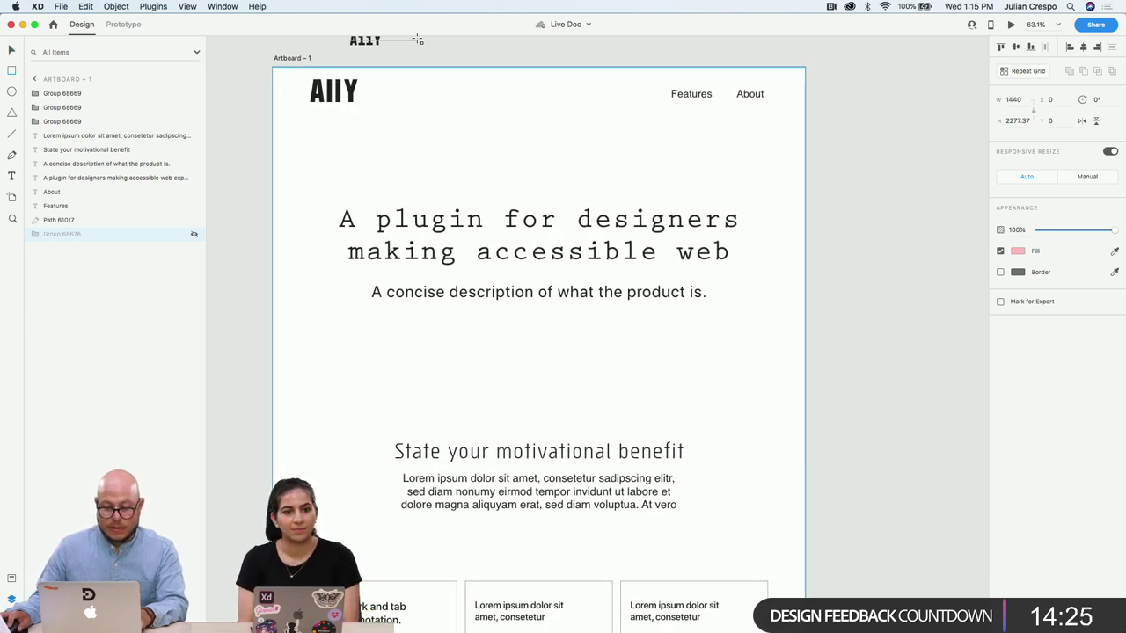
{"action": "mouse_move", "coordinate": [272, 66]}
{"action": "left_mouse_down"}
{"action": "mouse_move", "coordinate": [452, 317]}
{"action": "mouse_move", "coordinate": [519, 374]}
{"action": "mouse_move", "coordinate": [530, 328]}
{"action": "mouse_move", "coordinate": [538, 336]}
{"action": "left_mouse_up"}
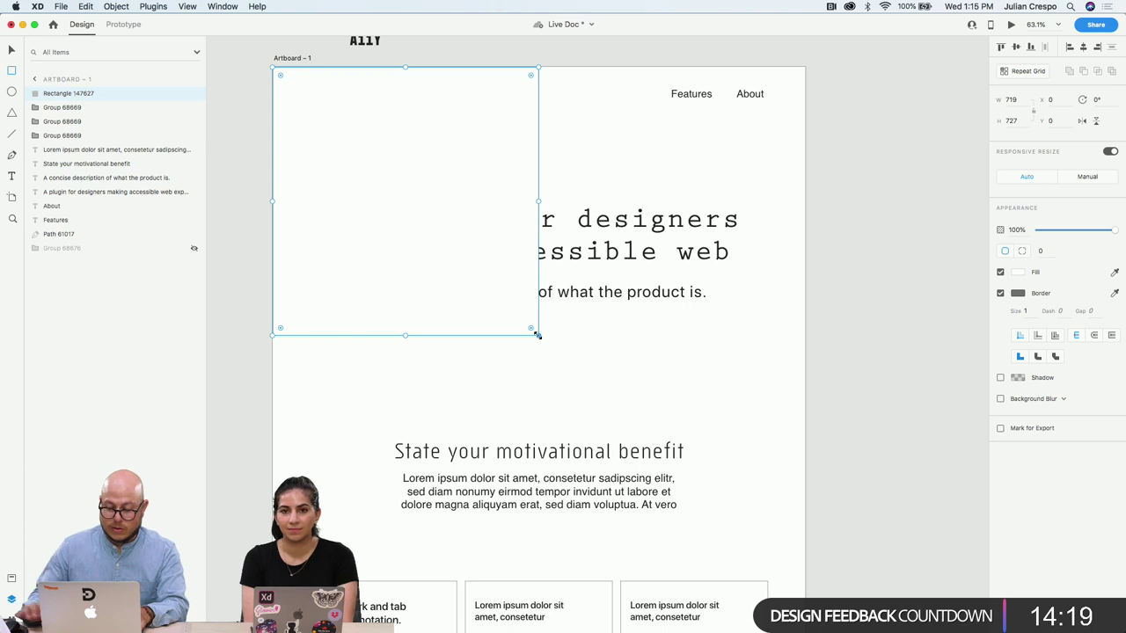
{"action": "key", "text": "super+shift+bracketleft"}
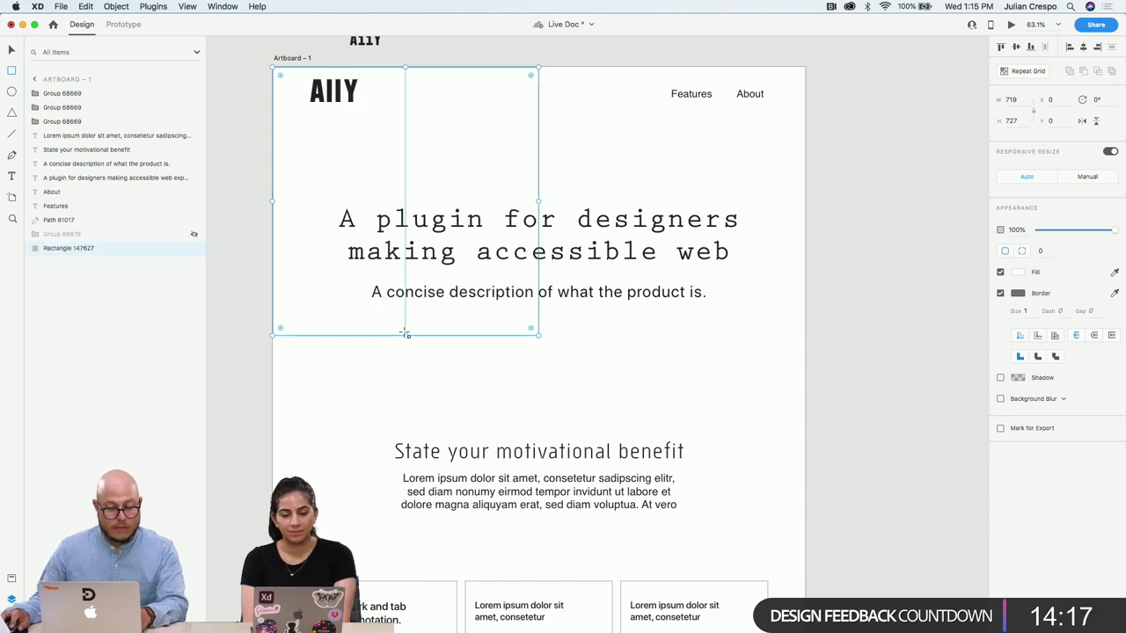
{"action": "left_click_drag", "start_coordinate": [406, 335], "coordinate": [406, 356]}
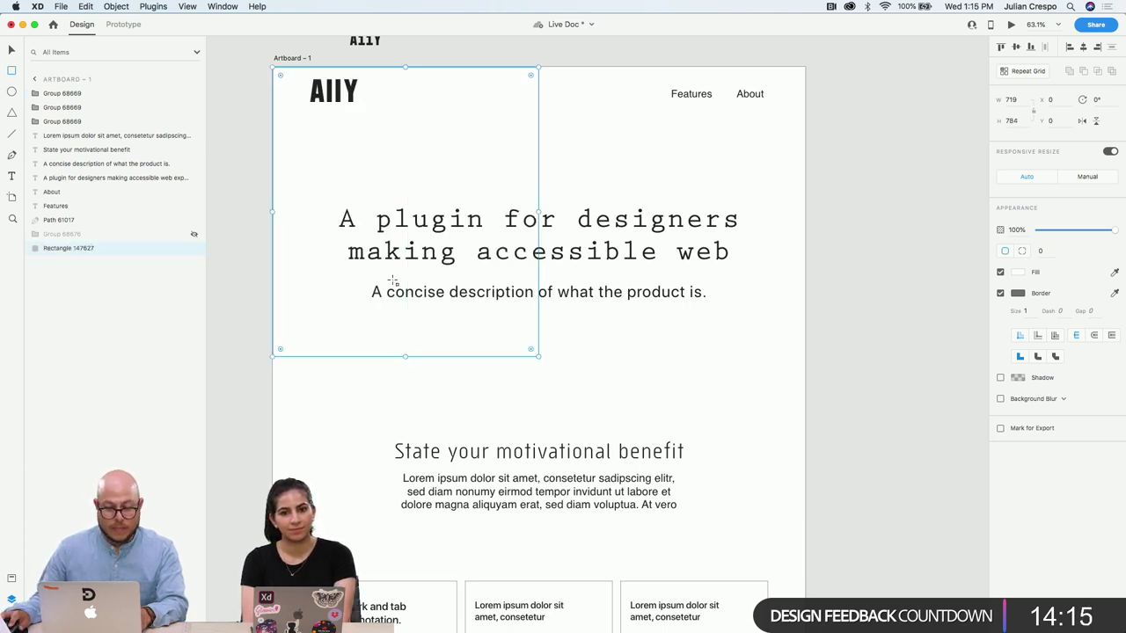
{"action": "left_click", "coordinate": [291, 59]}
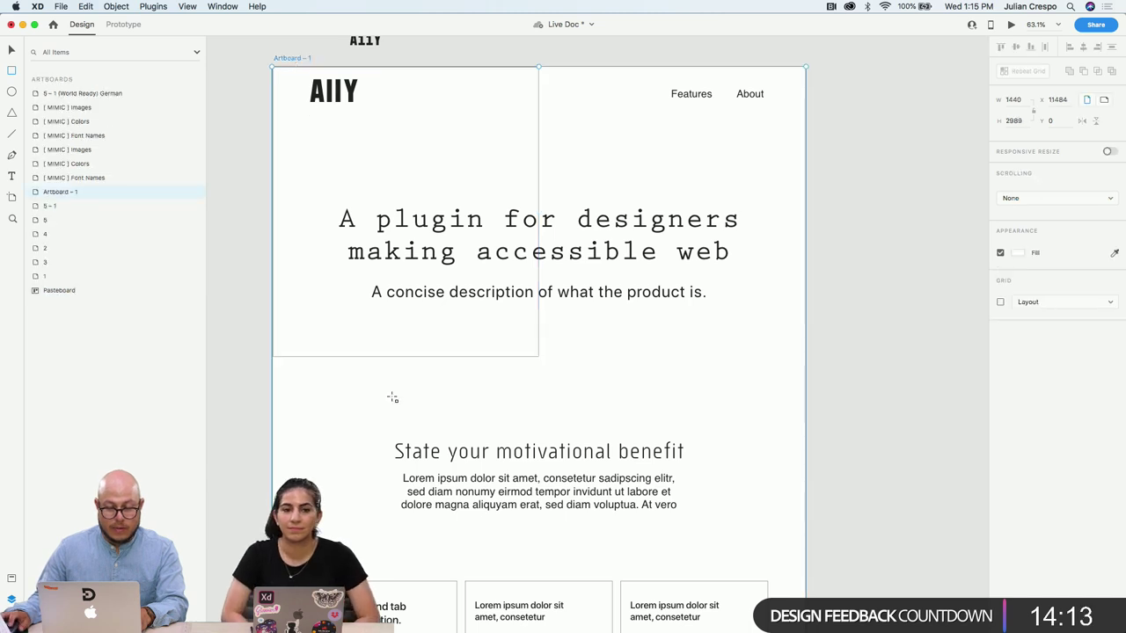
{"action": "scroll", "coordinate": [392, 398], "scroll_direction": "down", "scroll_amount": 5}
{"action": "scroll", "coordinate": [389, 396], "scroll_direction": "down", "scroll_amount": 5}
{"action": "left_click_drag", "start_coordinate": [397, 434], "coordinate": [426, 222]}
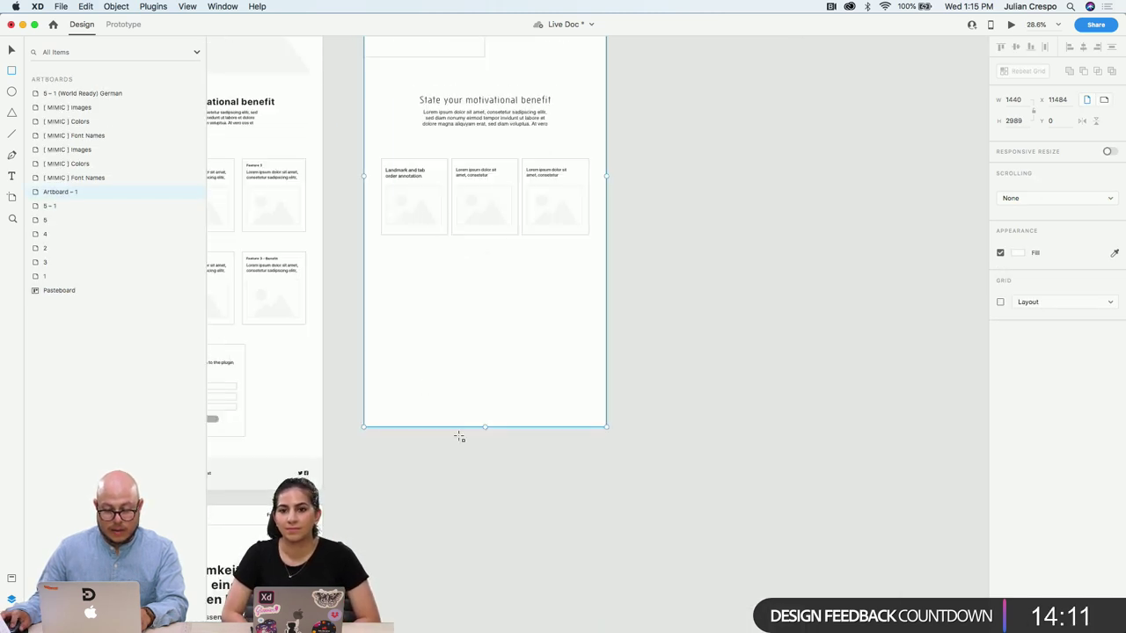
{"action": "scroll", "coordinate": [461, 413], "scroll_direction": "up", "scroll_amount": 3}
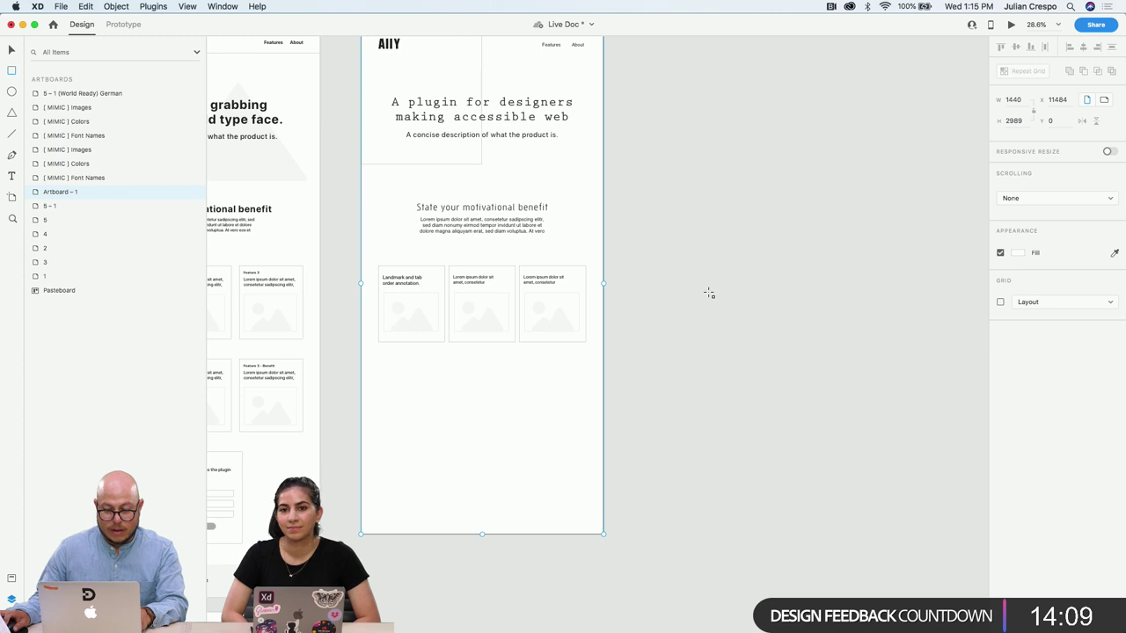
{"action": "left_click", "coordinate": [499, 518]}
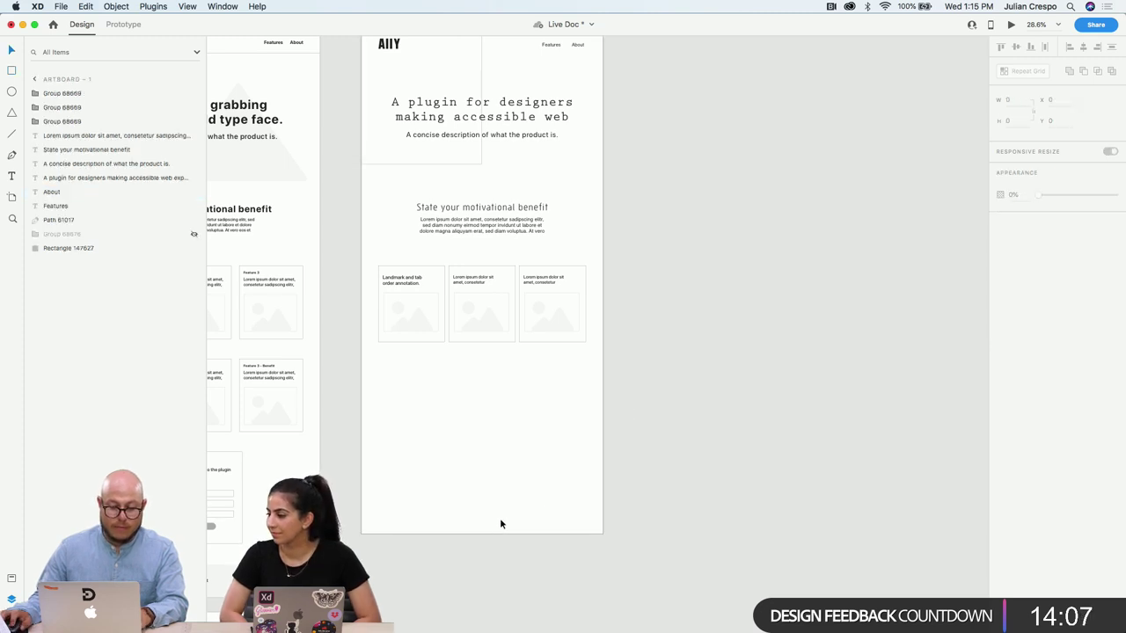
{"action": "scroll", "coordinate": [501, 517], "scroll_direction": "up", "scroll_amount": 5}
{"action": "scroll", "coordinate": [482, 377], "scroll_direction": "up", "scroll_amount": 5}
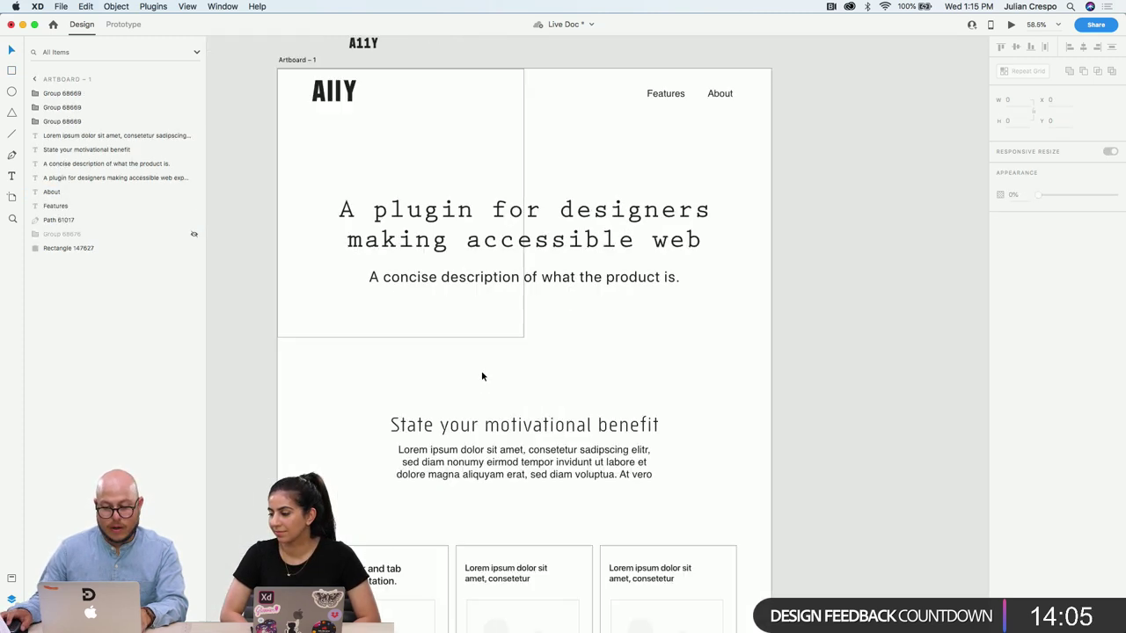
Duplicate the hero's left rectangle onto the right half at X 720 and remove the copy's border
{"action": "left_click", "coordinate": [301, 60]}
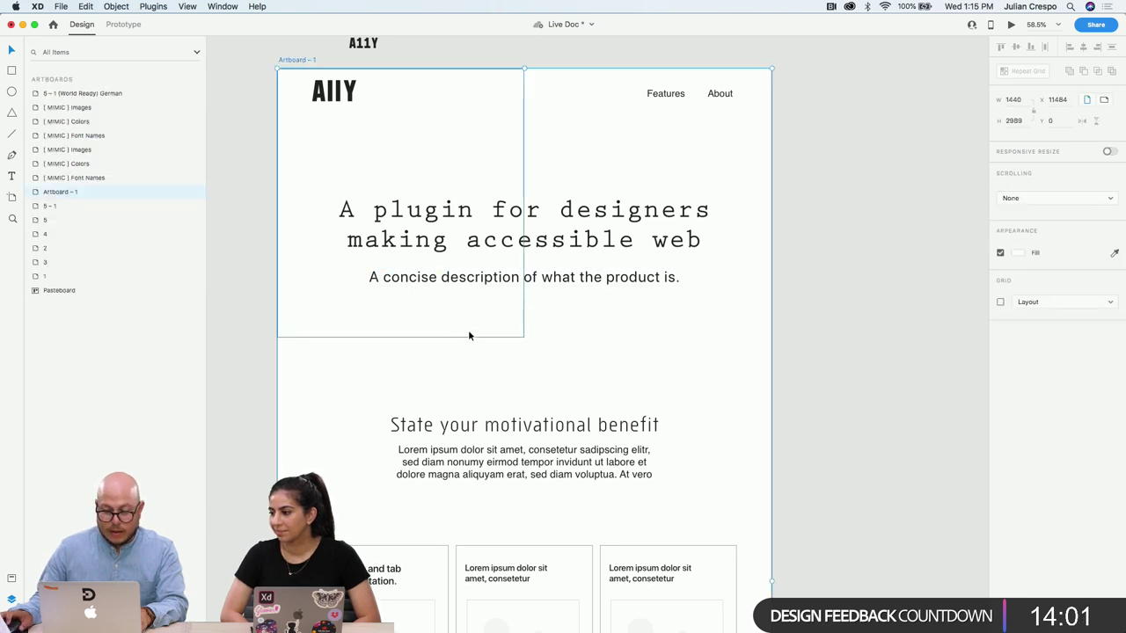
{"action": "left_click_drag", "start_coordinate": [479, 319], "coordinate": [694, 316]}
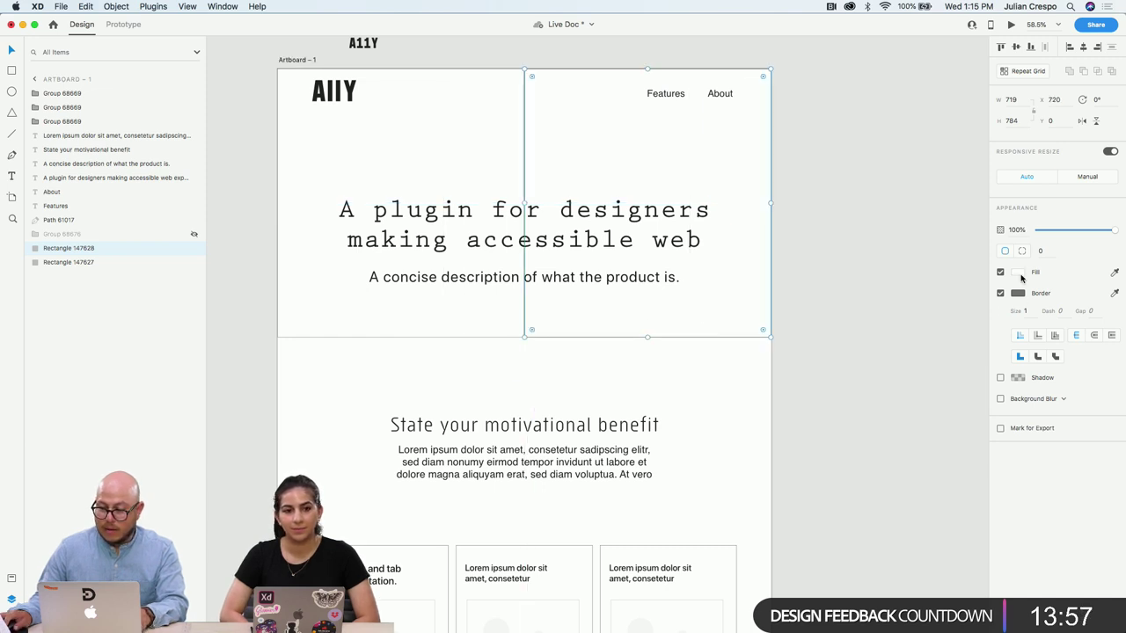
{"action": "left_click", "coordinate": [1000, 293]}
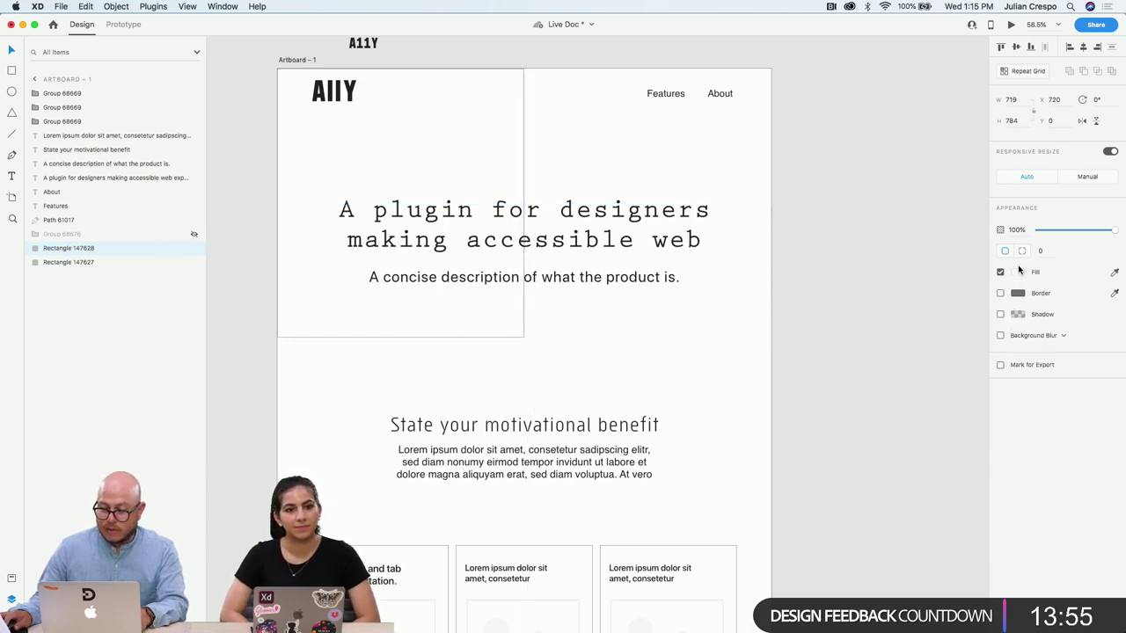
Give the right hero rectangle an olive-yellow solid fill
{"action": "left_click", "coordinate": [1017, 272]}
{"action": "mouse_move", "coordinate": [923, 246]}
{"action": "left_mouse_down"}
{"action": "mouse_move", "coordinate": [888, 189]}
{"action": "mouse_move", "coordinate": [892, 227]}
{"action": "mouse_move", "coordinate": [923, 235]}
{"action": "mouse_move", "coordinate": [944, 290]}
{"action": "mouse_move", "coordinate": [853, 277]}
{"action": "mouse_move", "coordinate": [852, 262]}
{"action": "mouse_move", "coordinate": [897, 251]}
{"action": "mouse_move", "coordinate": [836, 256]}
{"action": "mouse_move", "coordinate": [905, 253]}
{"action": "left_mouse_up"}
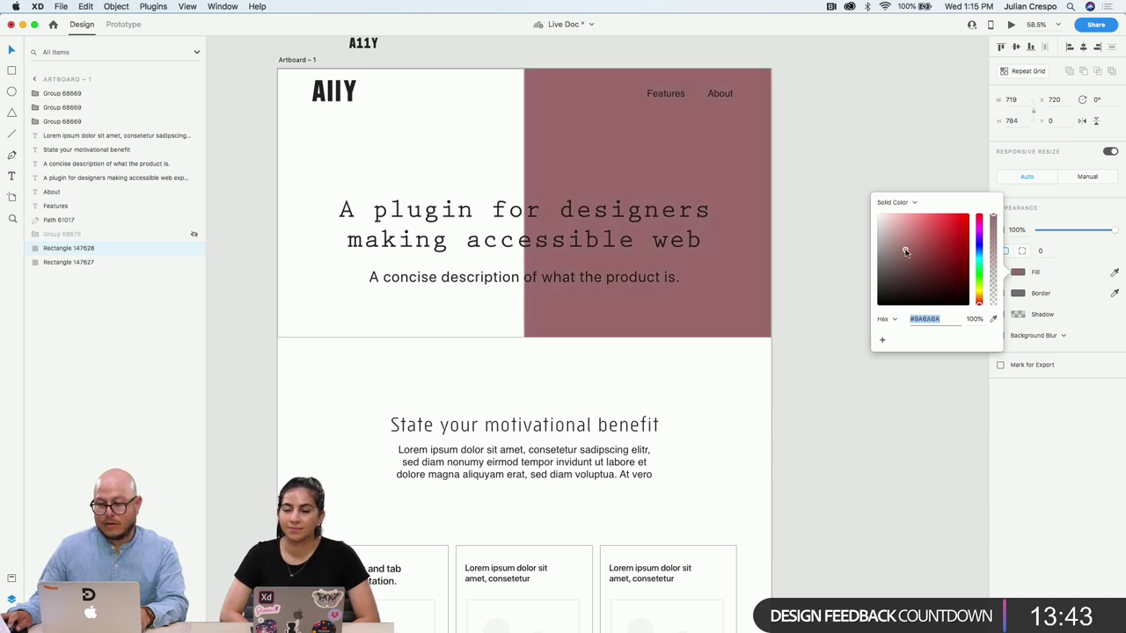
{"action": "left_click", "coordinate": [978, 295]}
{"action": "scroll", "coordinate": [584, 294], "scroll_direction": "down", "scroll_amount": 3}
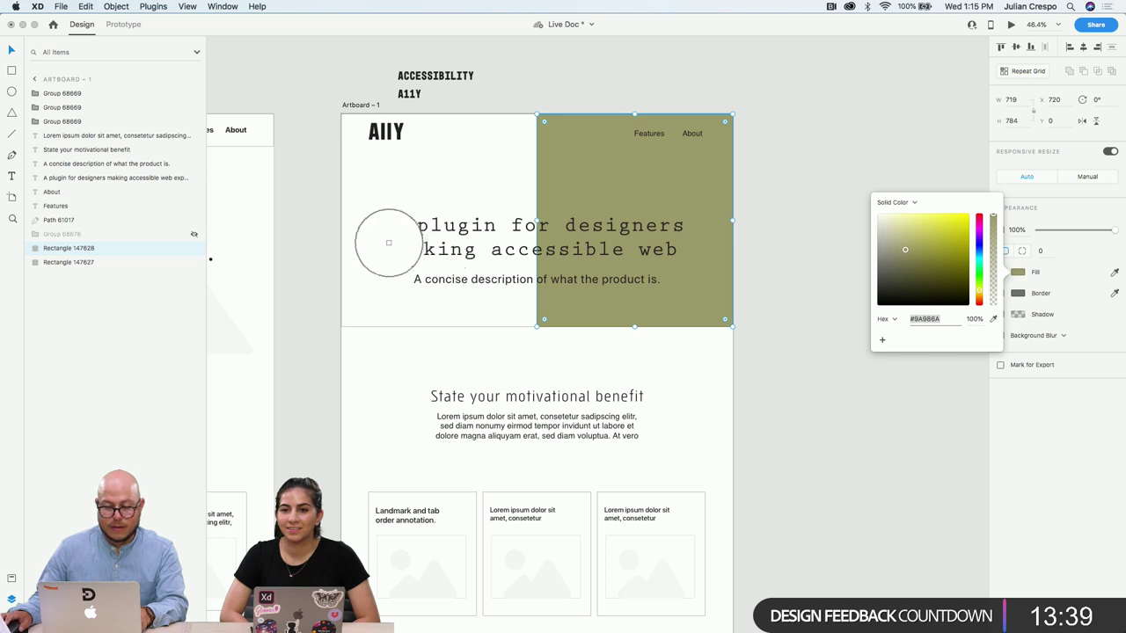
{"action": "left_click", "coordinate": [915, 256]}
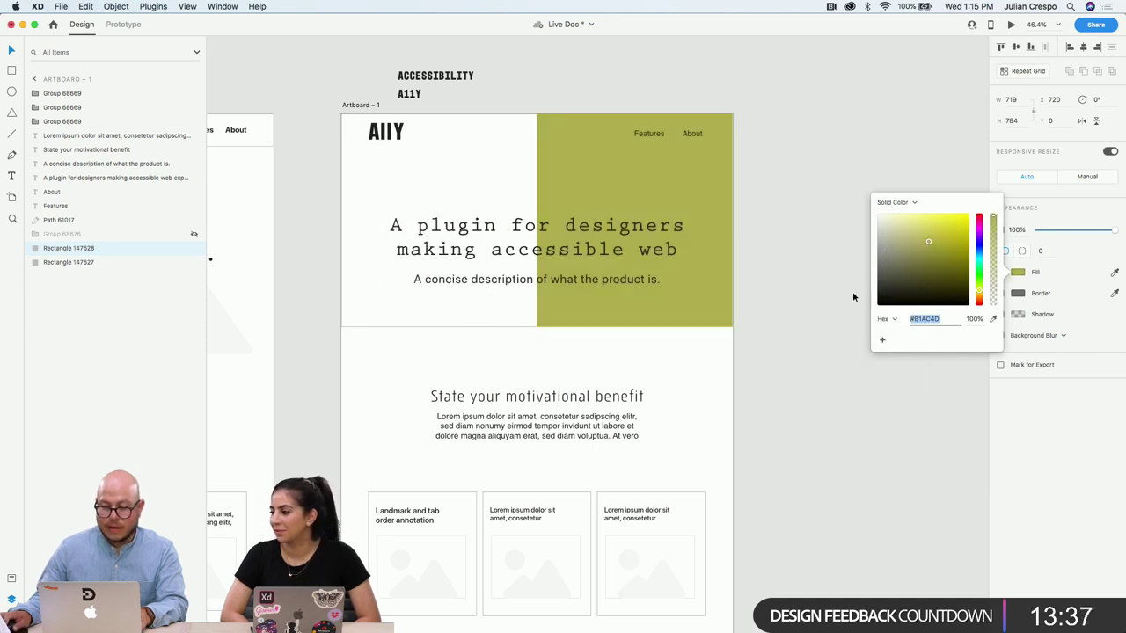
Fill the right hero rectangle with the yellow rgb(248, 242, 138) sampled from the MIMIC Colors artboard
{"action": "left_click", "coordinate": [622, 364]}
{"action": "scroll", "coordinate": [553, 311], "scroll_direction": "down", "scroll_amount": 5}
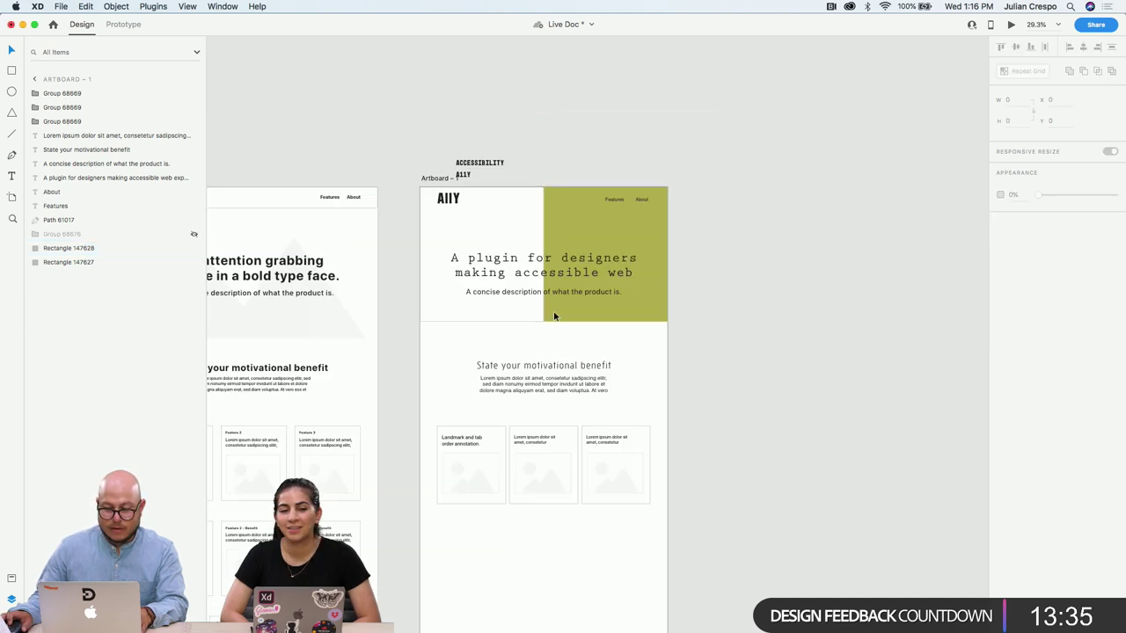
{"action": "left_click", "coordinate": [572, 262]}
{"action": "scroll", "coordinate": [433, 226], "scroll_direction": "left", "scroll_amount": 15}
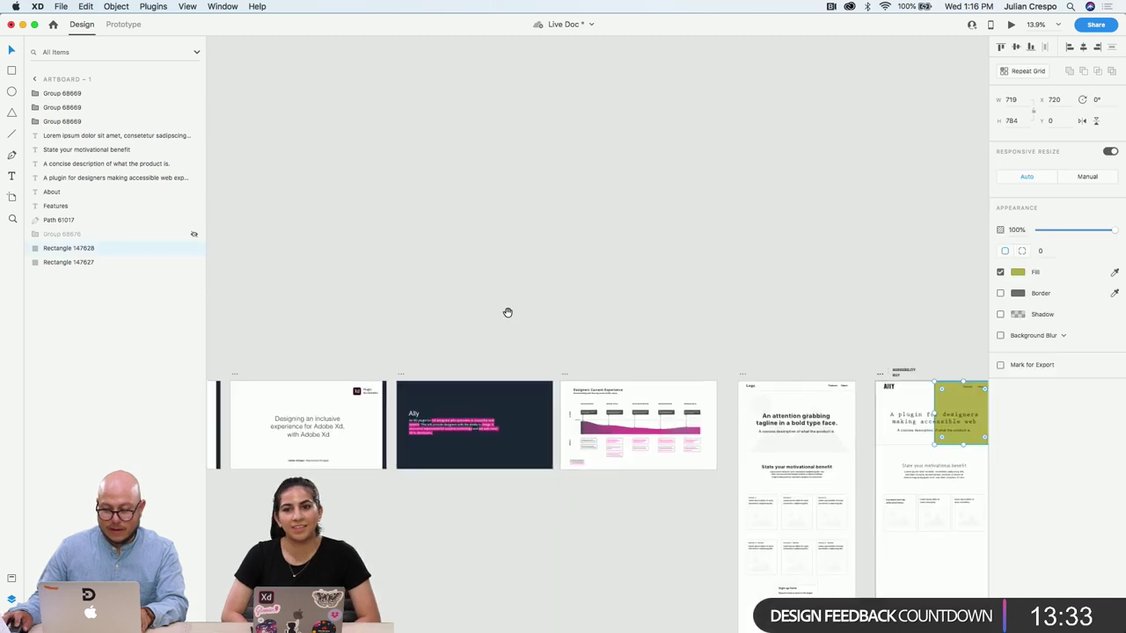
{"action": "scroll", "coordinate": [633, 381], "scroll_direction": "up", "scroll_amount": 10}
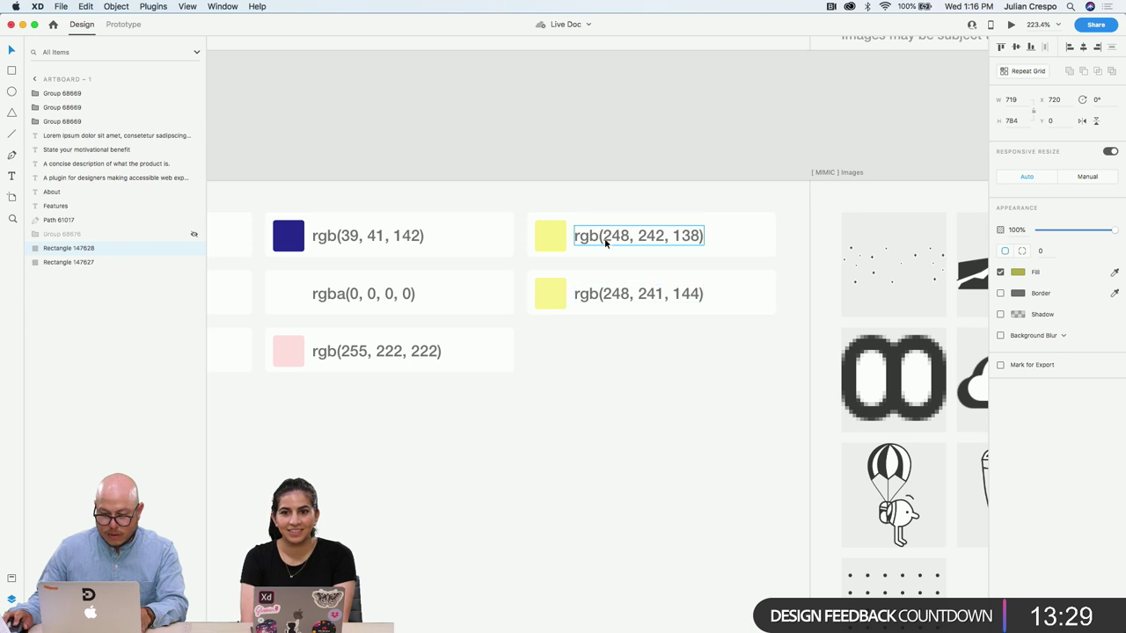
{"action": "left_click", "coordinate": [1114, 271]}
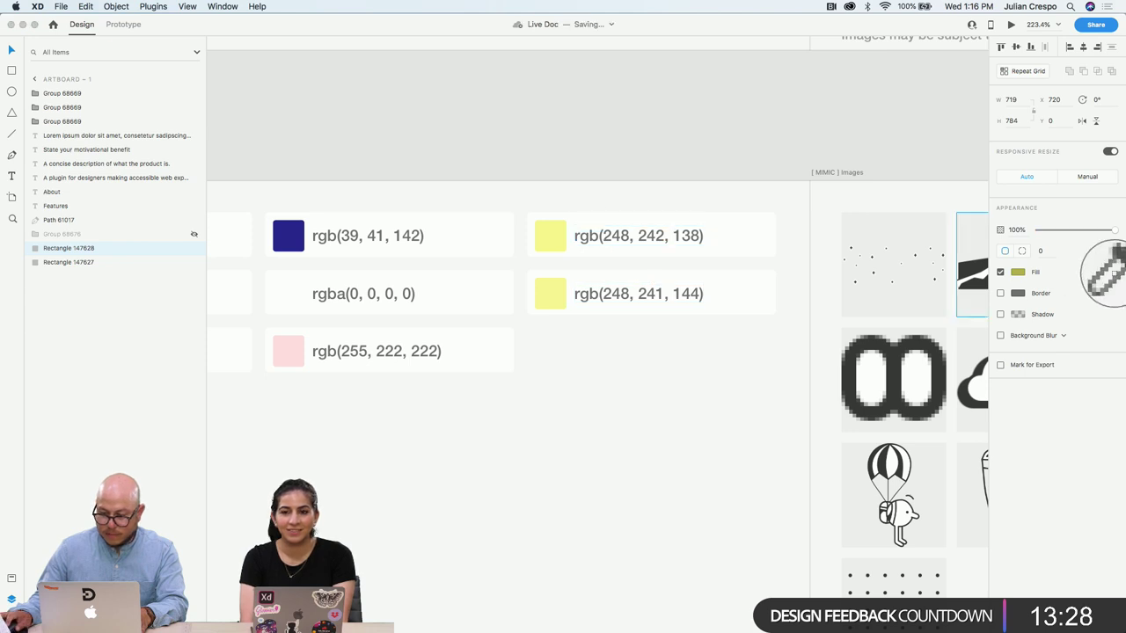
{"action": "left_click", "coordinate": [552, 237]}
{"action": "scroll", "coordinate": [643, 410], "scroll_direction": "down", "scroll_amount": 10}
{"action": "scroll", "coordinate": [515, 327], "scroll_direction": "down", "scroll_amount": 5}
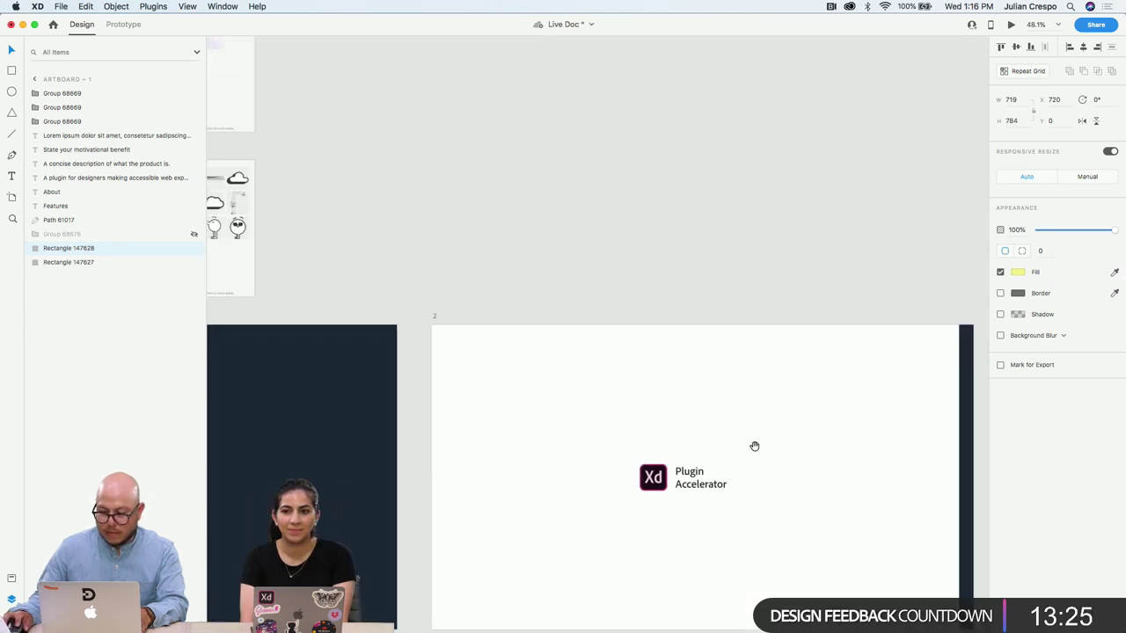
{"action": "scroll", "coordinate": [753, 447], "scroll_direction": "right", "scroll_amount": 15}
{"action": "scroll", "coordinate": [817, 376], "scroll_direction": "right", "scroll_amount": 15}
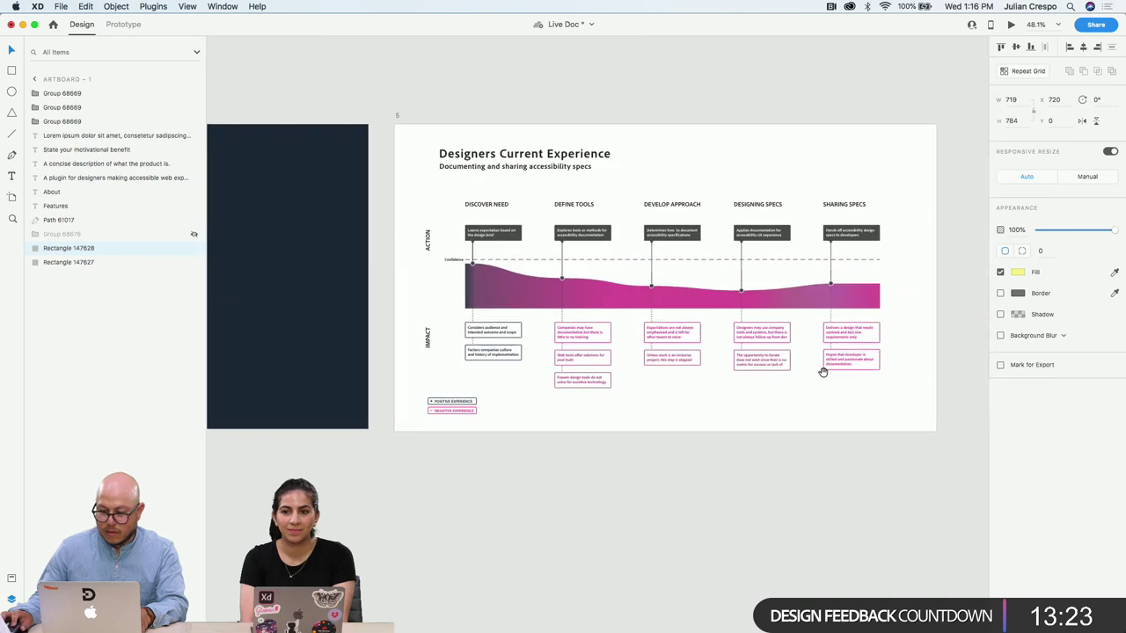
{"action": "scroll", "coordinate": [804, 397], "scroll_direction": "up", "scroll_amount": 5}
{"action": "scroll", "coordinate": [756, 352], "scroll_direction": "up", "scroll_amount": 3}
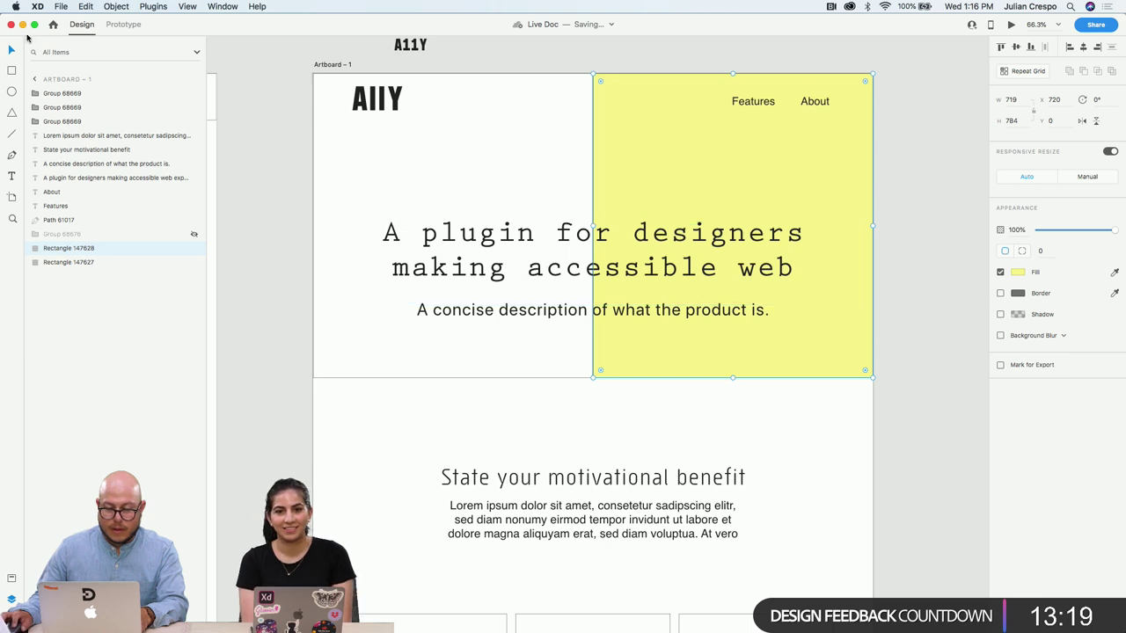
Try narrowing the hero headline's text box to 598 wide and shifting it within the left half, and undo the changes
{"action": "left_click", "coordinate": [532, 253]}
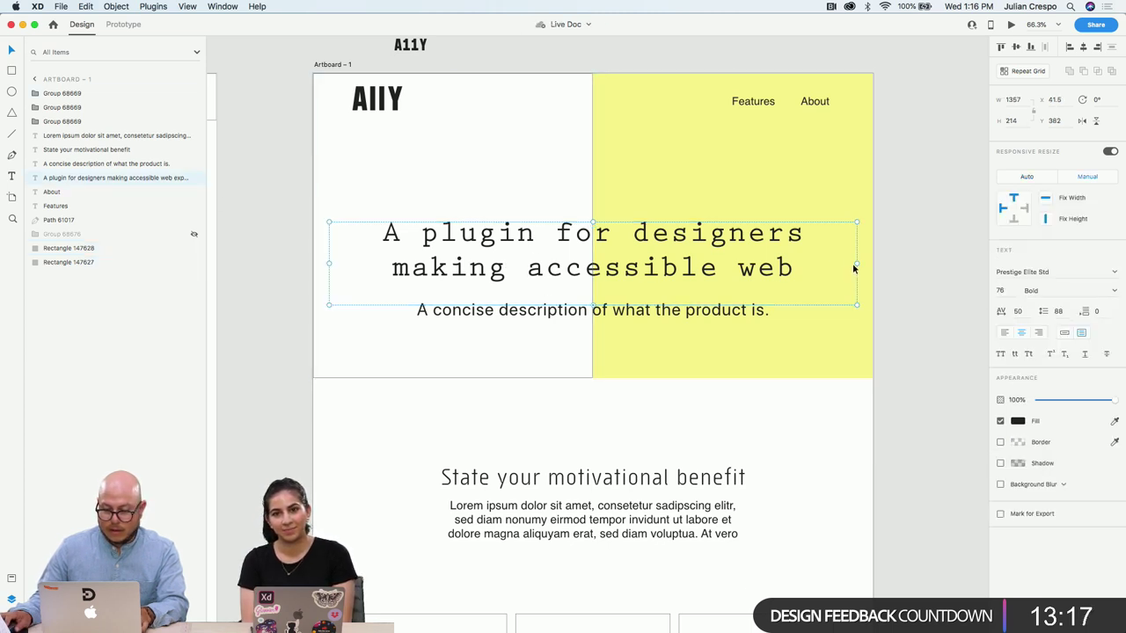
{"action": "left_click_drag", "start_coordinate": [853, 263], "coordinate": [569, 264]}
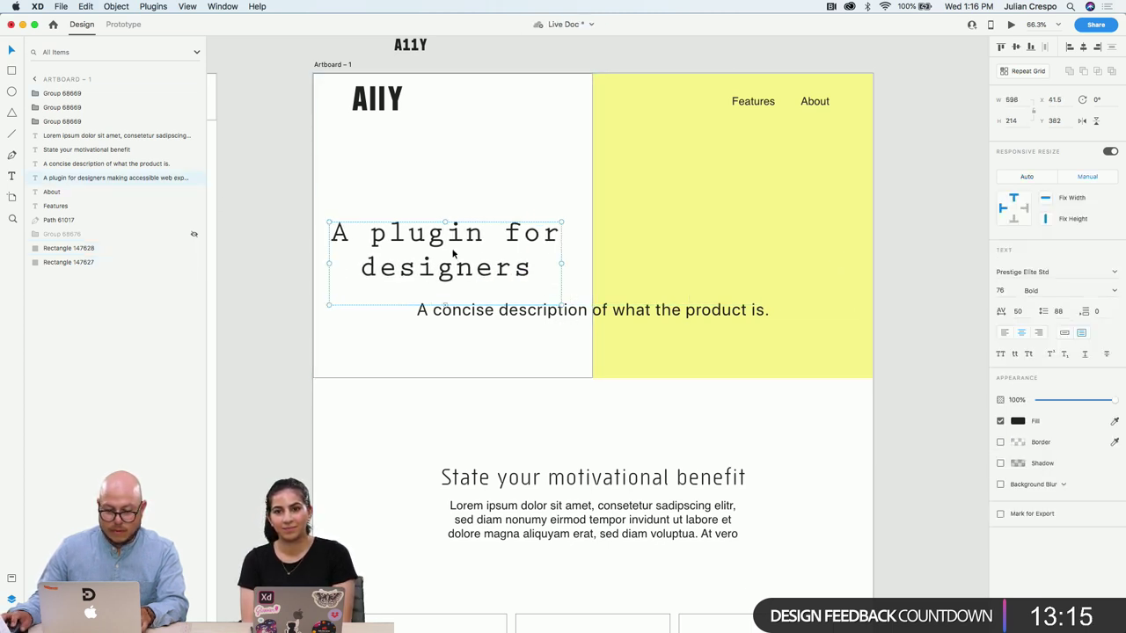
{"action": "left_click_drag", "start_coordinate": [451, 261], "coordinate": [458, 202]}
{"action": "left_click_drag", "start_coordinate": [449, 259], "coordinate": [449, 325]}
{"action": "key", "text": "super+z"}
{"action": "key", "text": "super+z"}
{"action": "key", "text": "super+z"}
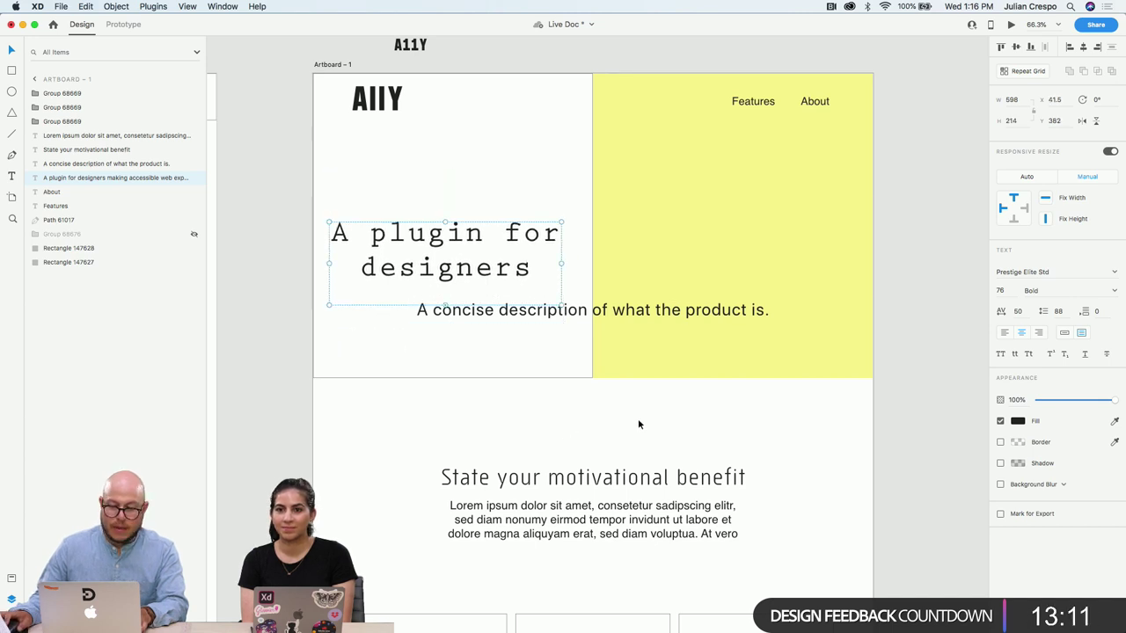
Duplicate the landing page artboard and place the copy beside the original at X 13172
{"action": "left_click", "coordinate": [647, 376]}
{"action": "scroll", "coordinate": [662, 379], "scroll_direction": "up", "scroll_amount": 2}
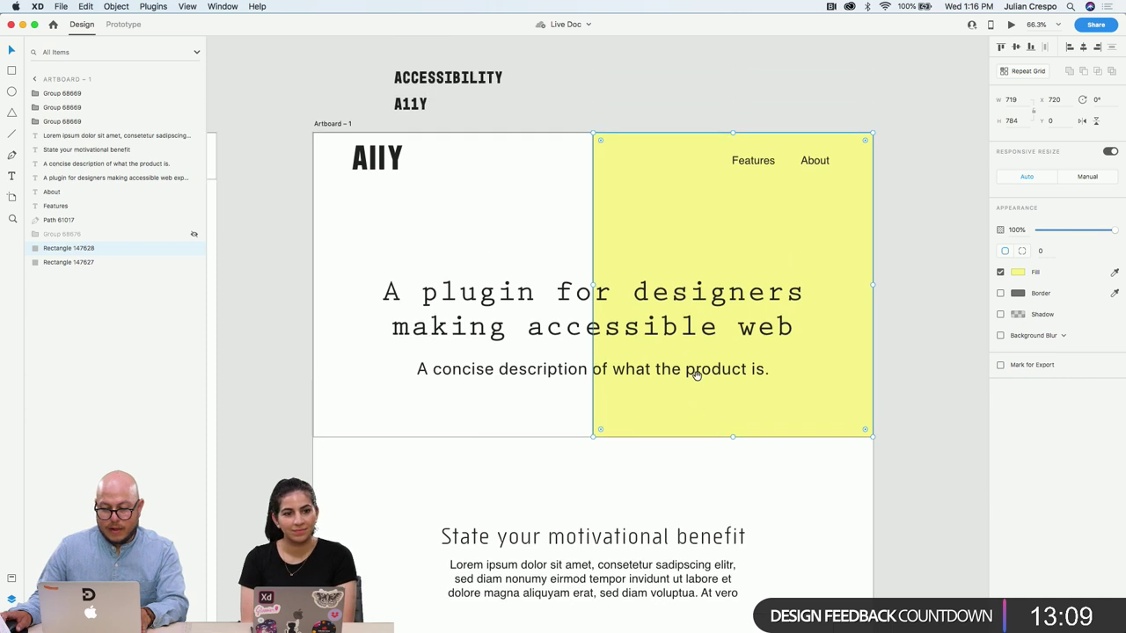
{"action": "scroll", "coordinate": [614, 362], "scroll_direction": "down", "scroll_amount": 5}
{"action": "left_click_drag", "start_coordinate": [614, 362], "coordinate": [603, 355]}
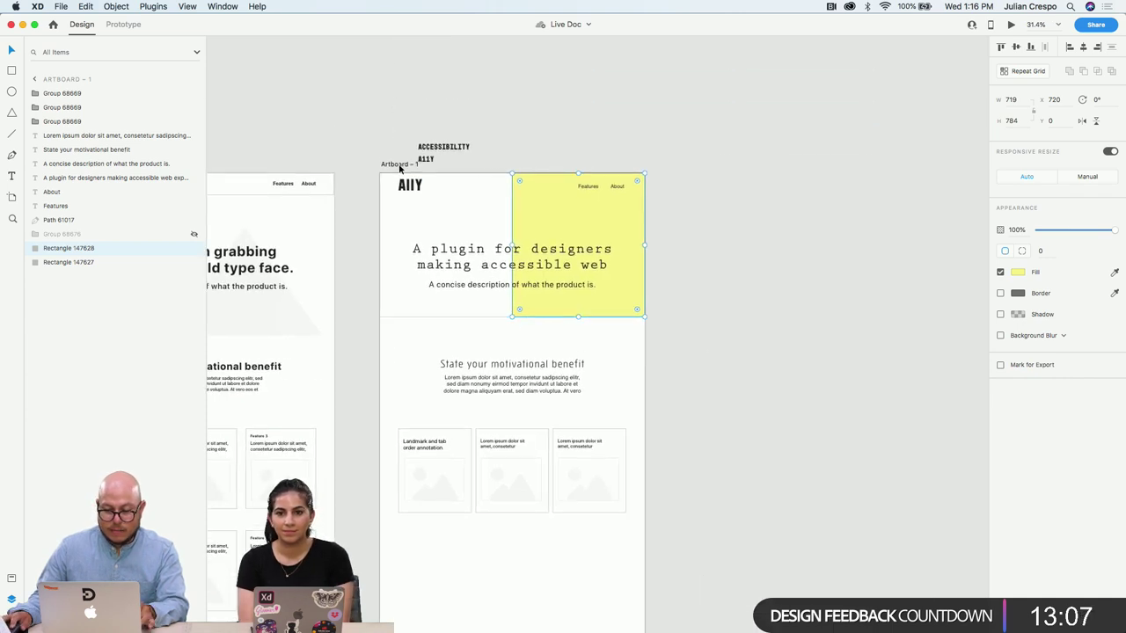
{"action": "left_click", "coordinate": [398, 165]}
{"action": "left_click_drag", "start_coordinate": [399, 164], "coordinate": [711, 188]}
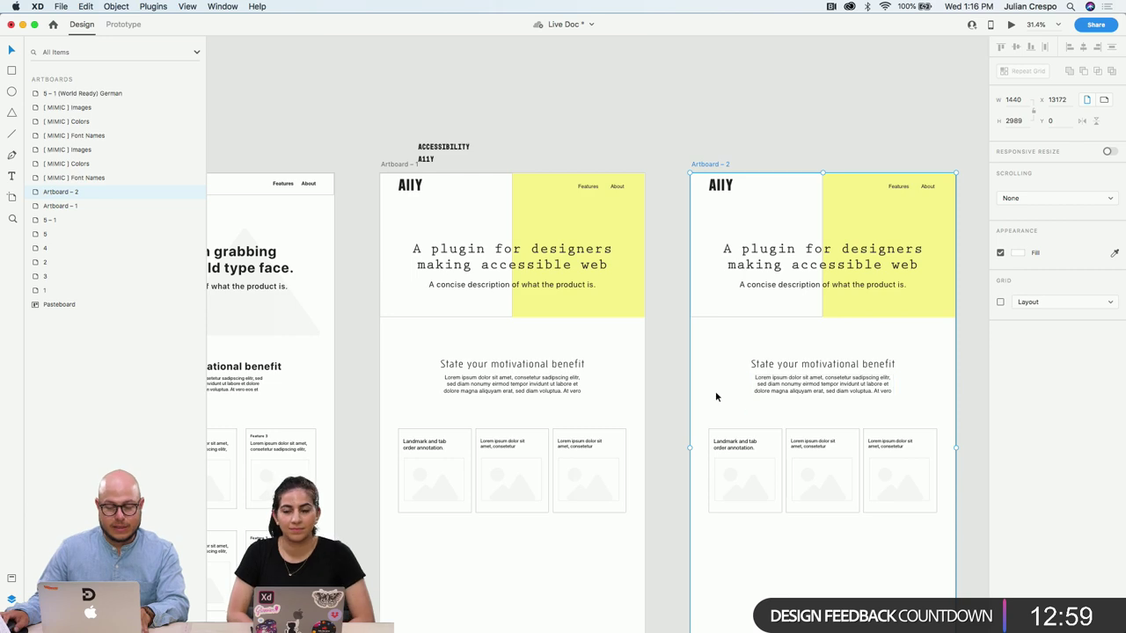
Delete both hero background rectangles, white and yellow, from the duplicated artboard
{"action": "left_click_drag", "start_coordinate": [716, 395], "coordinate": [573, 346]}
{"action": "scroll", "coordinate": [598, 413], "scroll_direction": "down", "scroll_amount": 4}
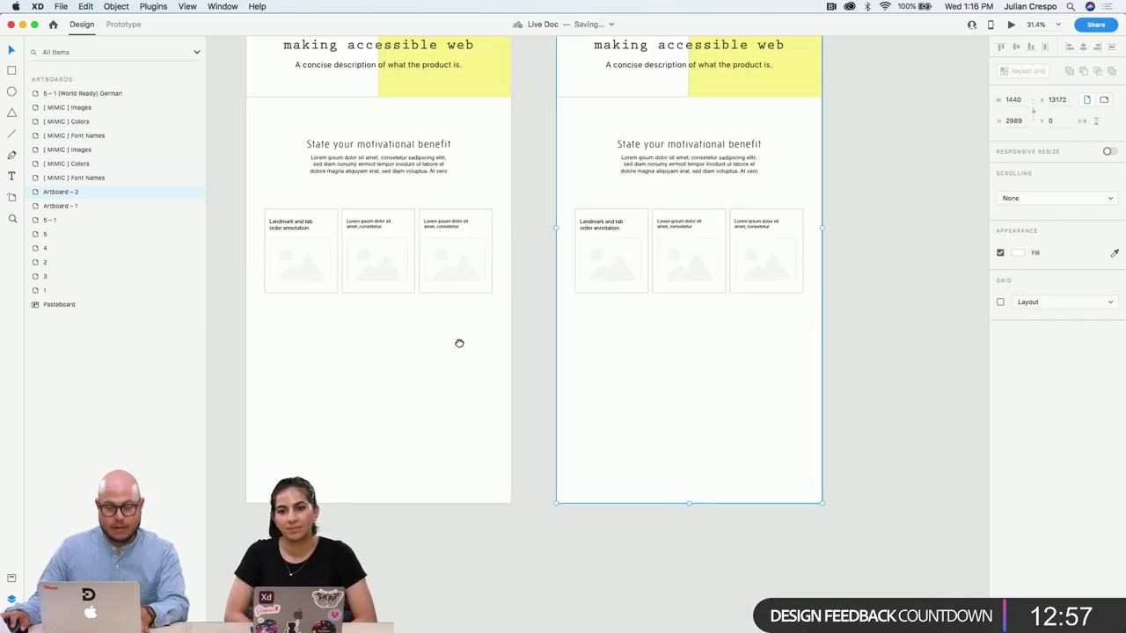
{"action": "left_click_drag", "start_coordinate": [459, 343], "coordinate": [621, 351]}
{"action": "left_click_drag", "start_coordinate": [817, 347], "coordinate": [730, 462]}
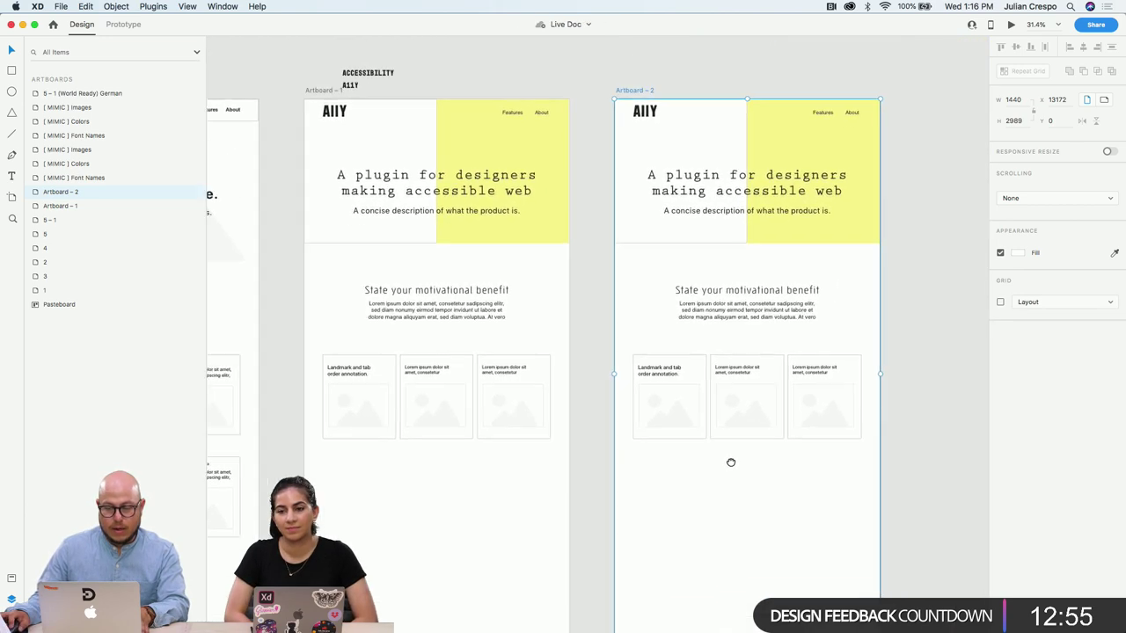
{"action": "scroll", "coordinate": [829, 189], "scroll_direction": "up", "scroll_amount": 3}
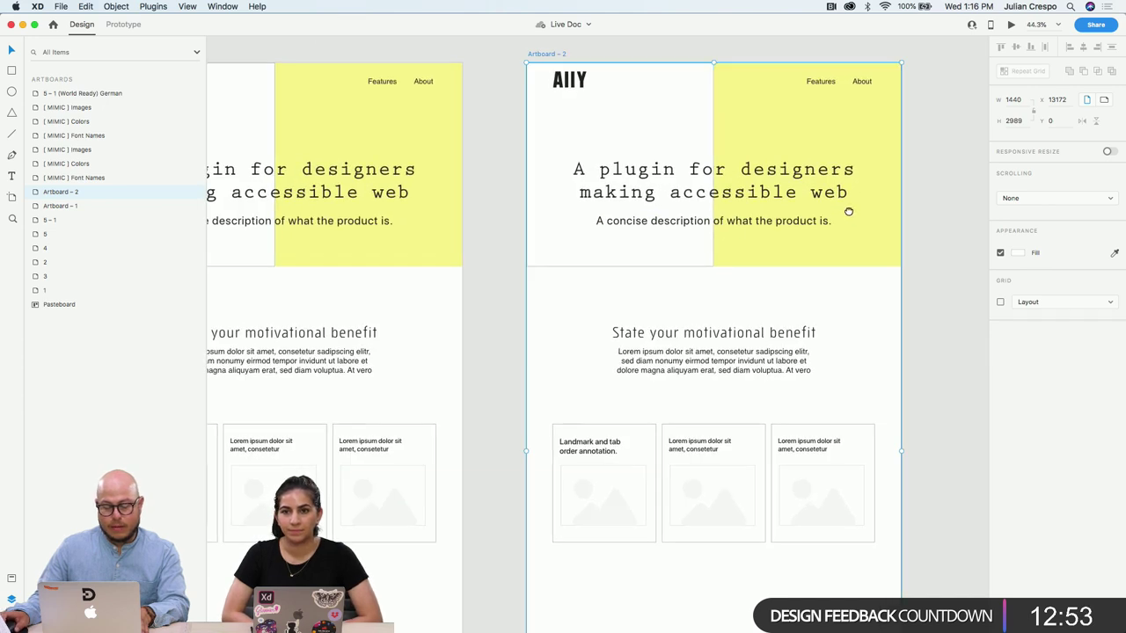
{"action": "scroll", "coordinate": [849, 211], "scroll_direction": "right", "scroll_amount": 3}
{"action": "left_click", "coordinate": [657, 162]}
{"action": "left_click", "coordinate": [563, 159], "text": "shift"}
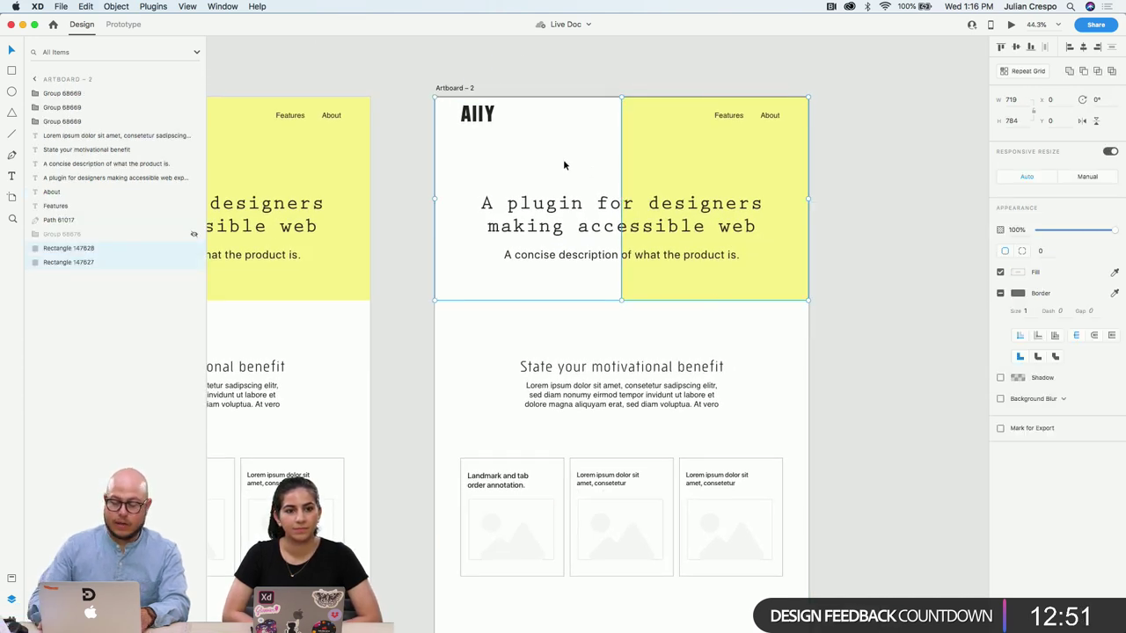
{"action": "key", "text": "Delete"}
{"action": "scroll", "coordinate": [624, 322], "scroll_direction": "right", "scroll_amount": 2}
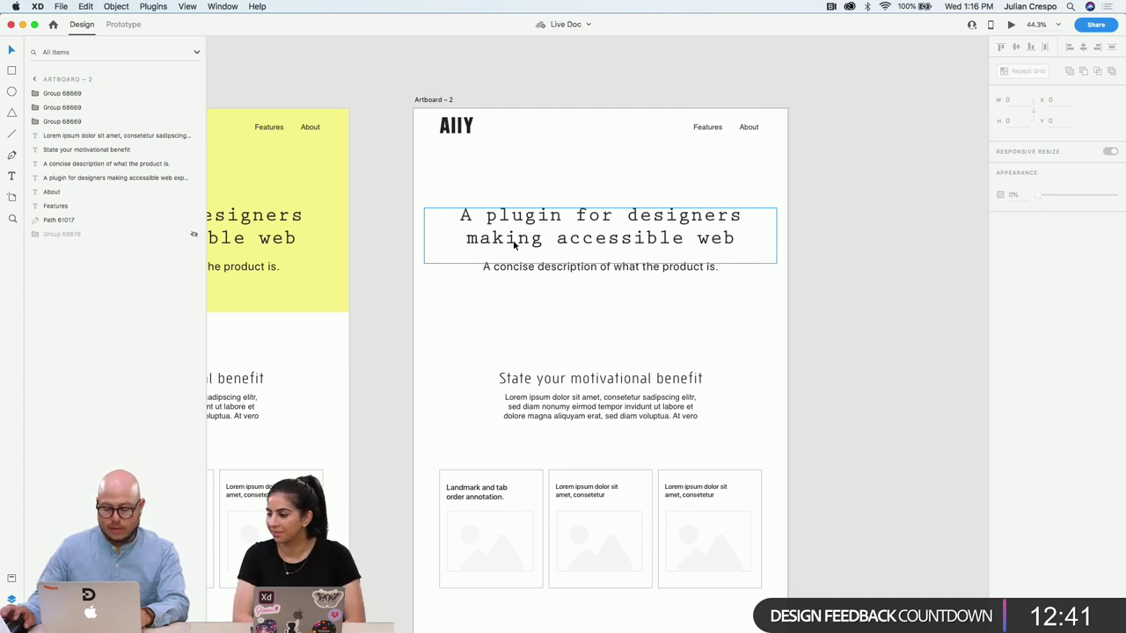
Draw a closed wavy shape with the Pen tool over the upper-left hero area of the duplicated artboard, extending past its edges
{"action": "key", "text": "p"}
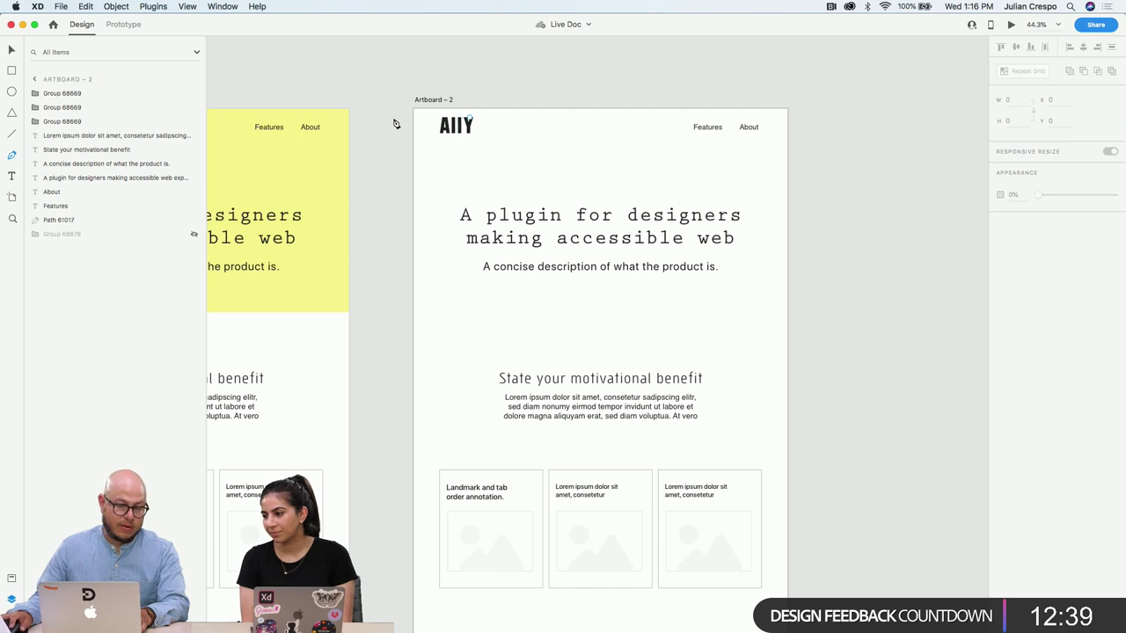
{"action": "left_click", "coordinate": [404, 315]}
{"action": "left_click", "coordinate": [495, 305]}
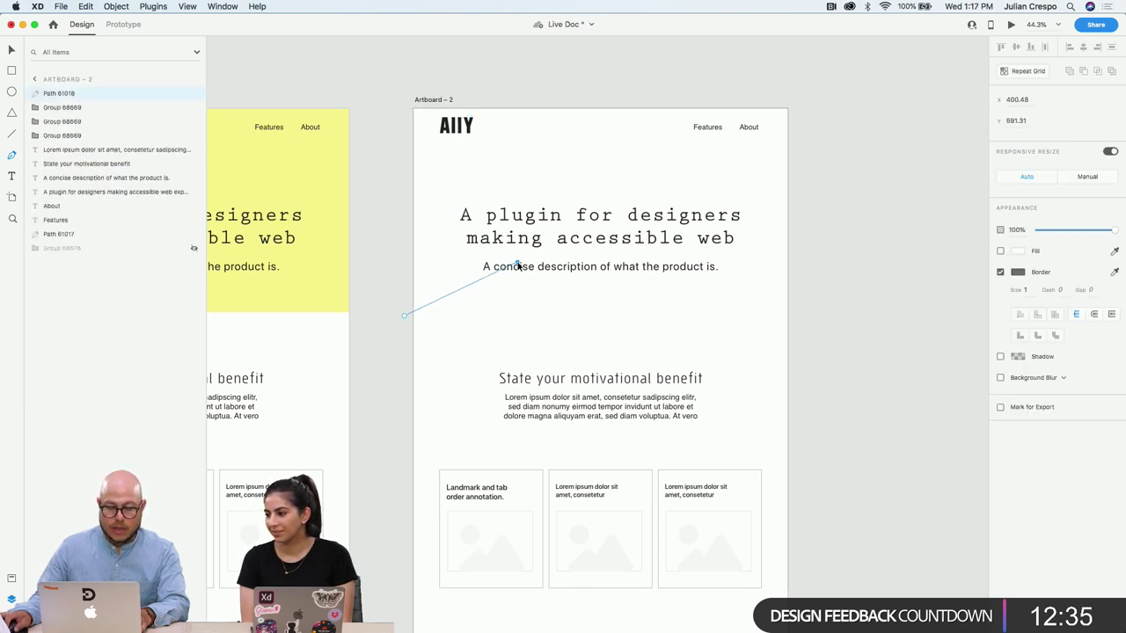
{"action": "left_click_drag", "start_coordinate": [505, 308], "coordinate": [575, 296]}
{"action": "key", "text": "super+z"}
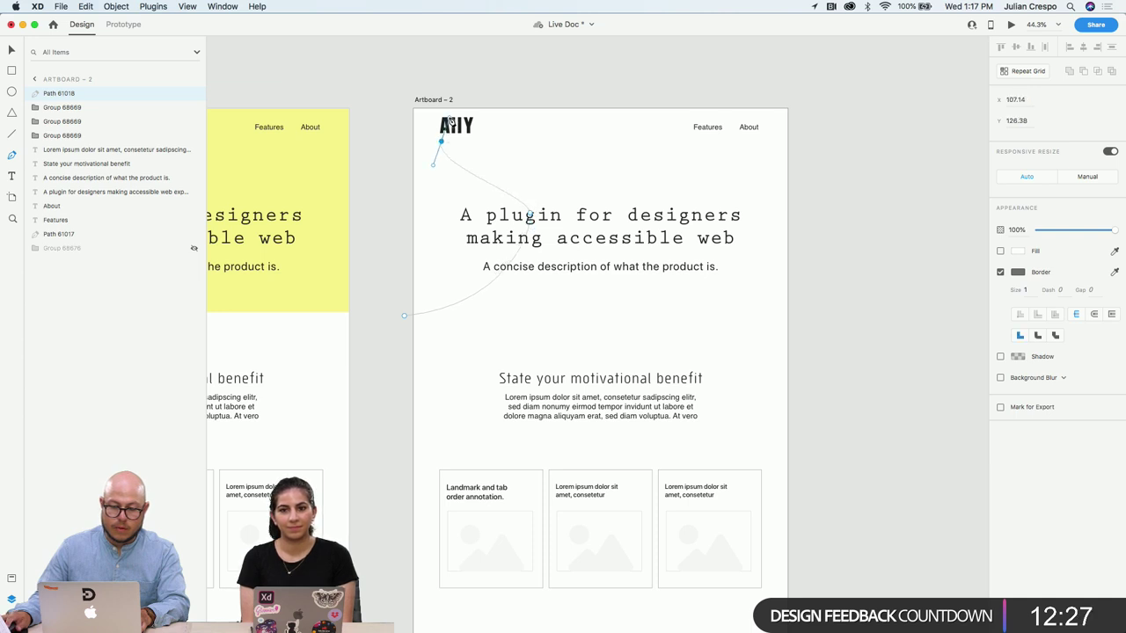
{"action": "left_click_drag", "start_coordinate": [450, 123], "coordinate": [476, 113]}
{"action": "left_click_drag", "start_coordinate": [569, 134], "coordinate": [581, 139]}
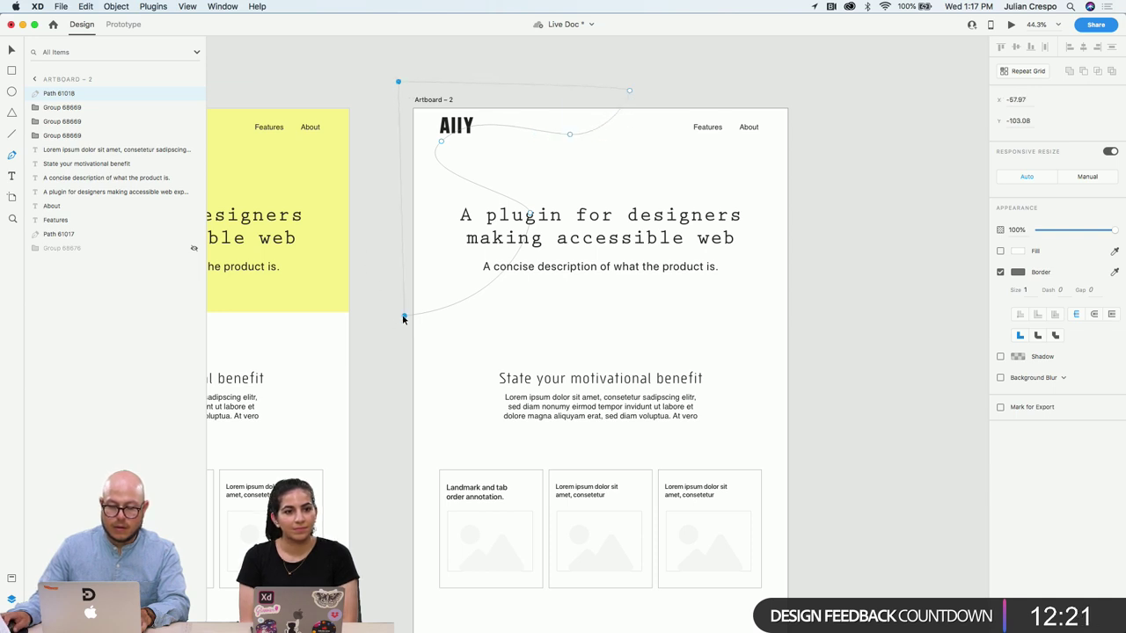
{"action": "left_click_drag", "start_coordinate": [403, 315], "coordinate": [506, 306]}
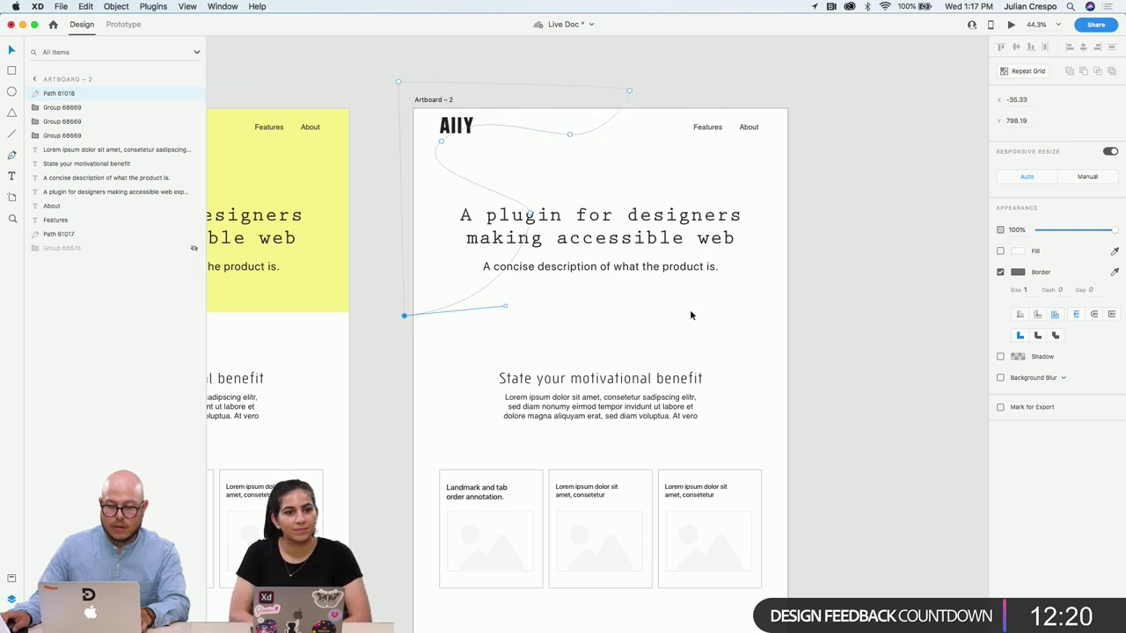
Turn on the wavy shape's fill and set it to the pink #FF9696
{"action": "left_click", "coordinate": [1000, 252]}
{"action": "left_click", "coordinate": [1017, 252]}
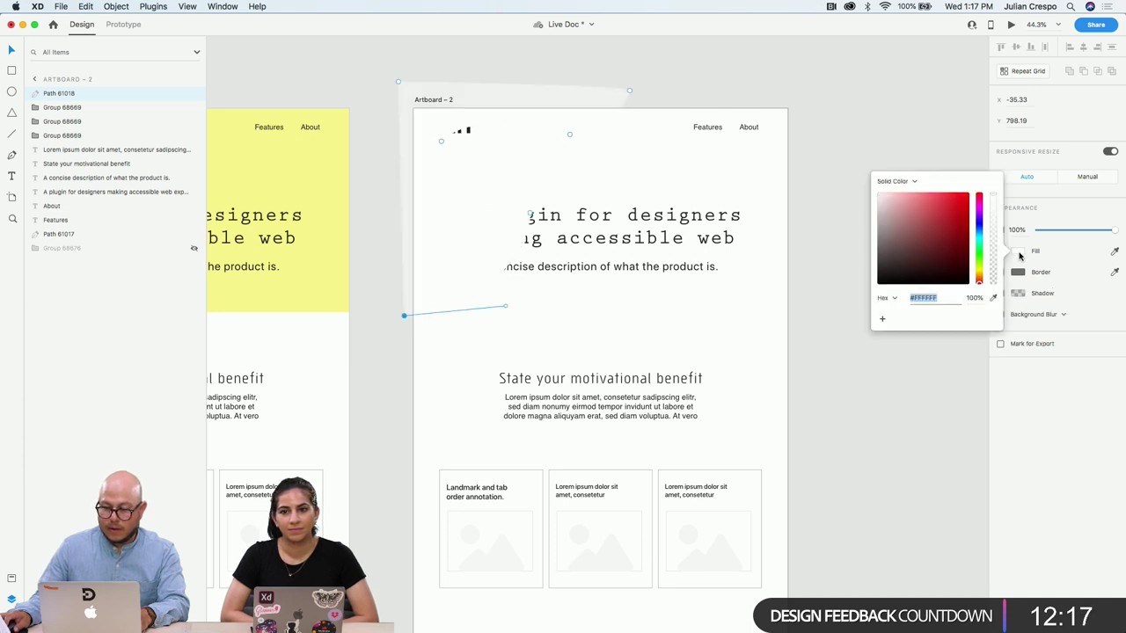
{"action": "left_click_drag", "start_coordinate": [913, 238], "coordinate": [910, 193]}
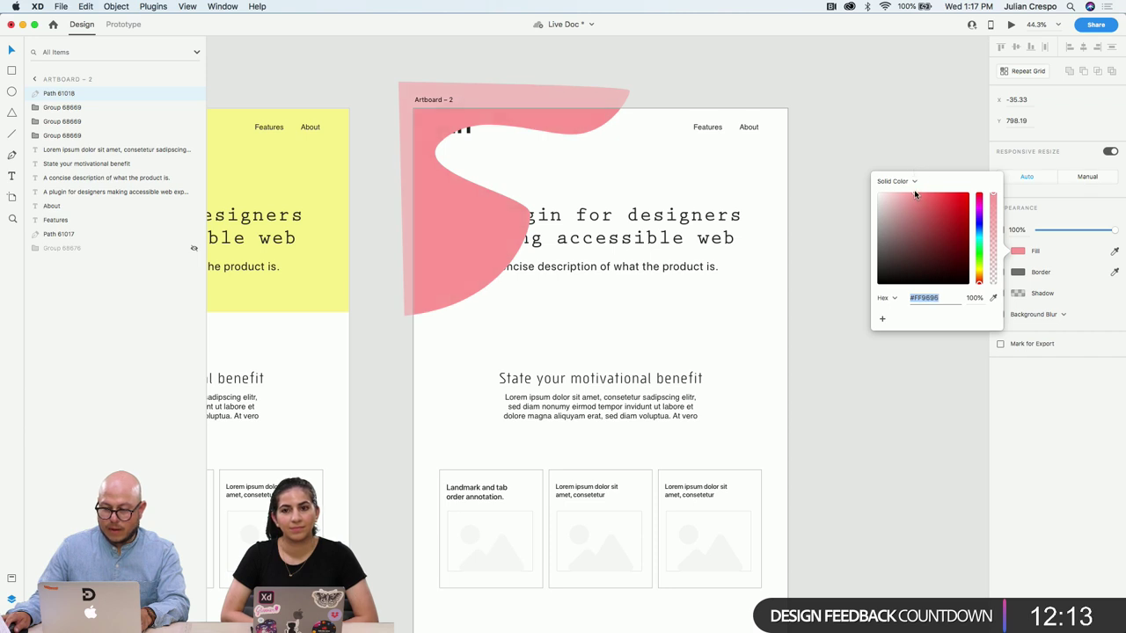
Change the wavy shape's fill to the red #FF5D5D and send the shape behind the logo and headline
{"action": "left_click_drag", "start_coordinate": [915, 193], "coordinate": [937, 185]}
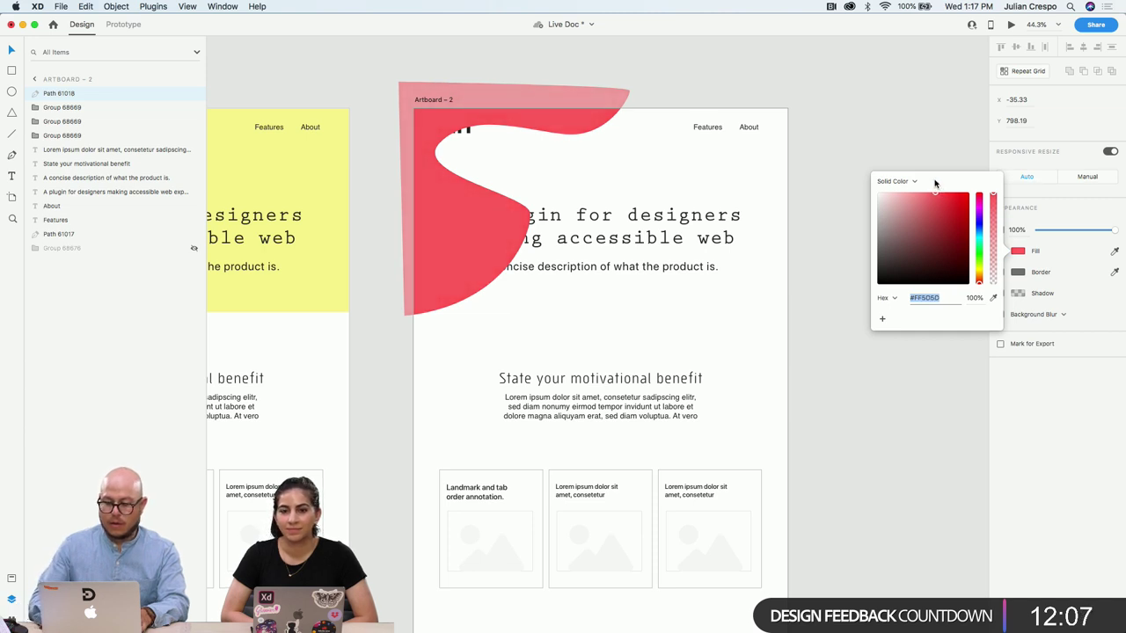
{"action": "key", "text": "super+shift+bracketleft"}
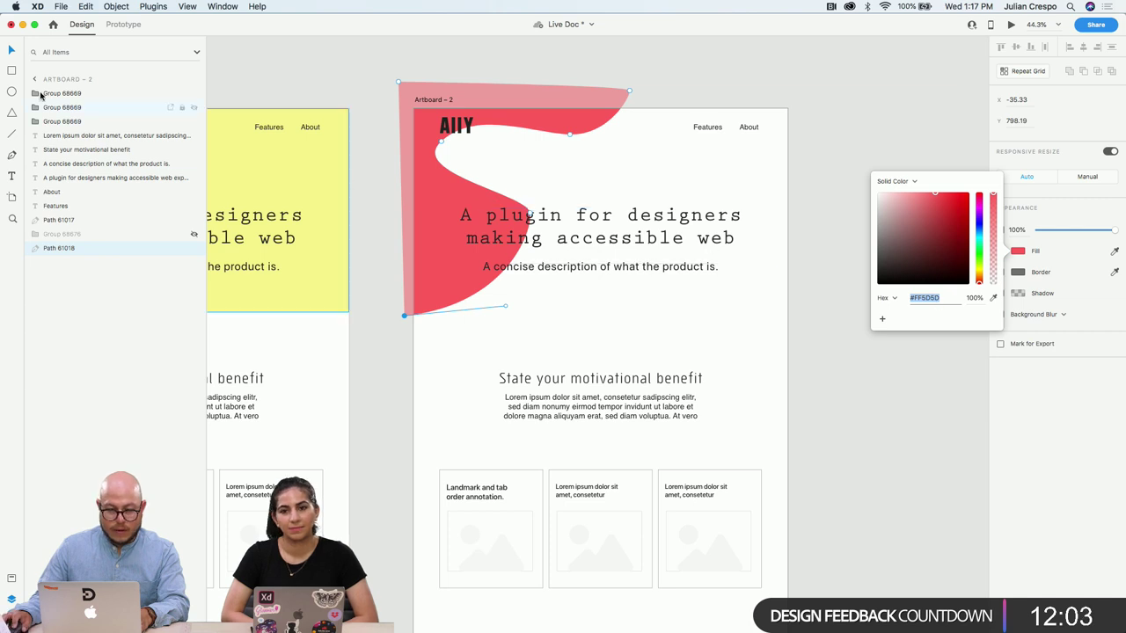
Draw a closed curved shape about 1133 by 638 over the hero's upper-right area with the Pen tool, with its border off and fill on
{"action": "left_click", "coordinate": [11, 156]}
{"action": "scroll", "coordinate": [678, 95], "scroll_direction": "right", "scroll_amount": 3}
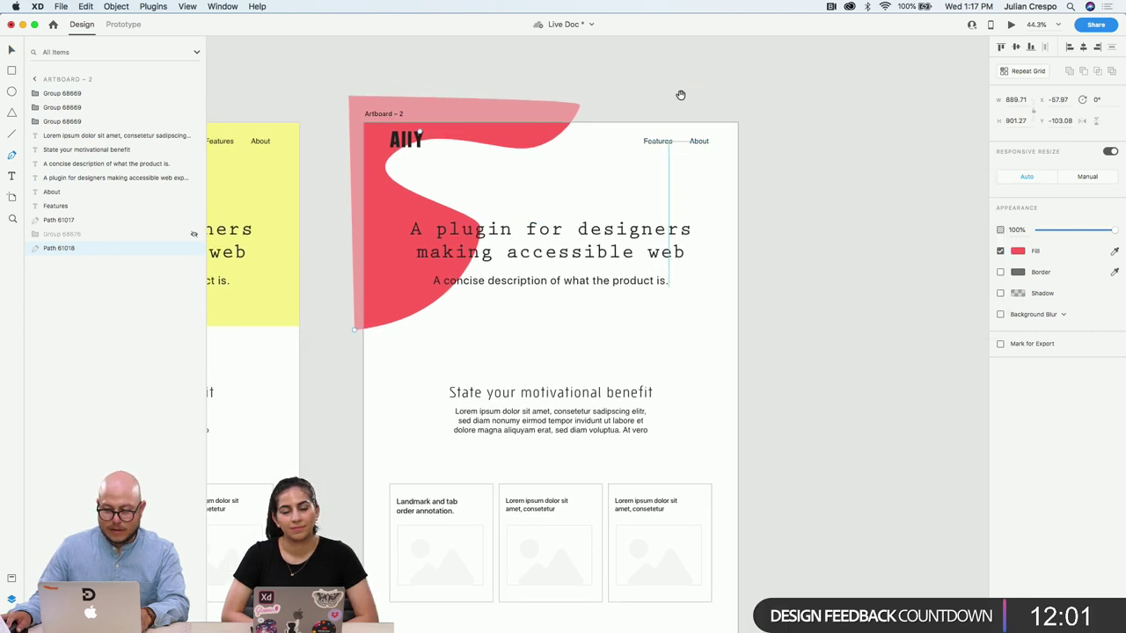
{"action": "left_click", "coordinate": [586, 77]}
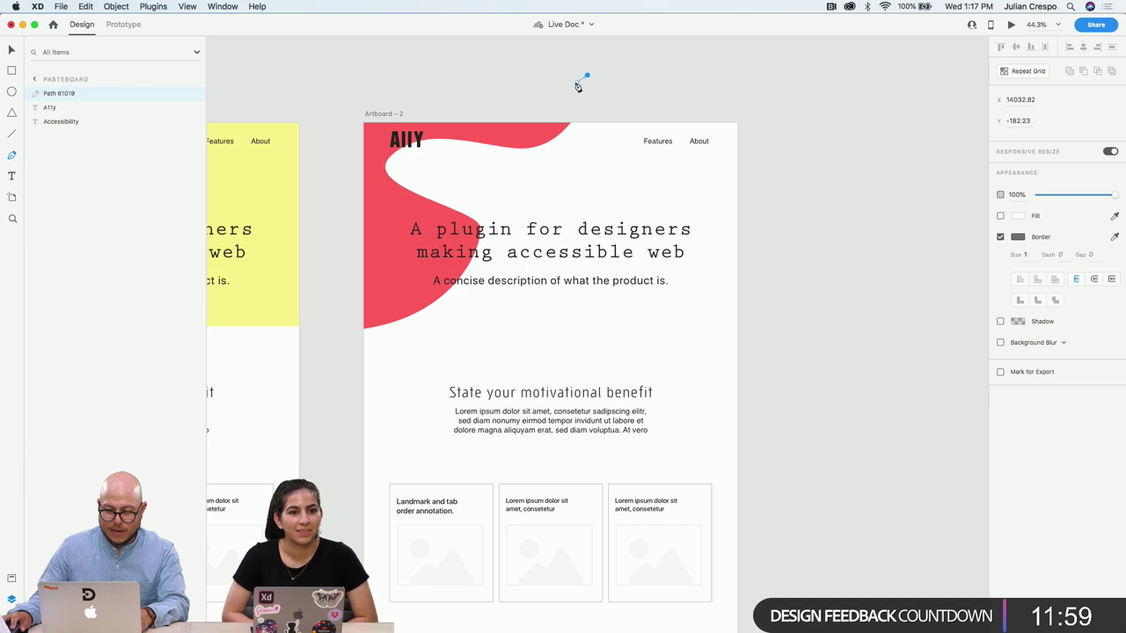
{"action": "left_click_drag", "start_coordinate": [475, 192], "coordinate": [492, 220]}
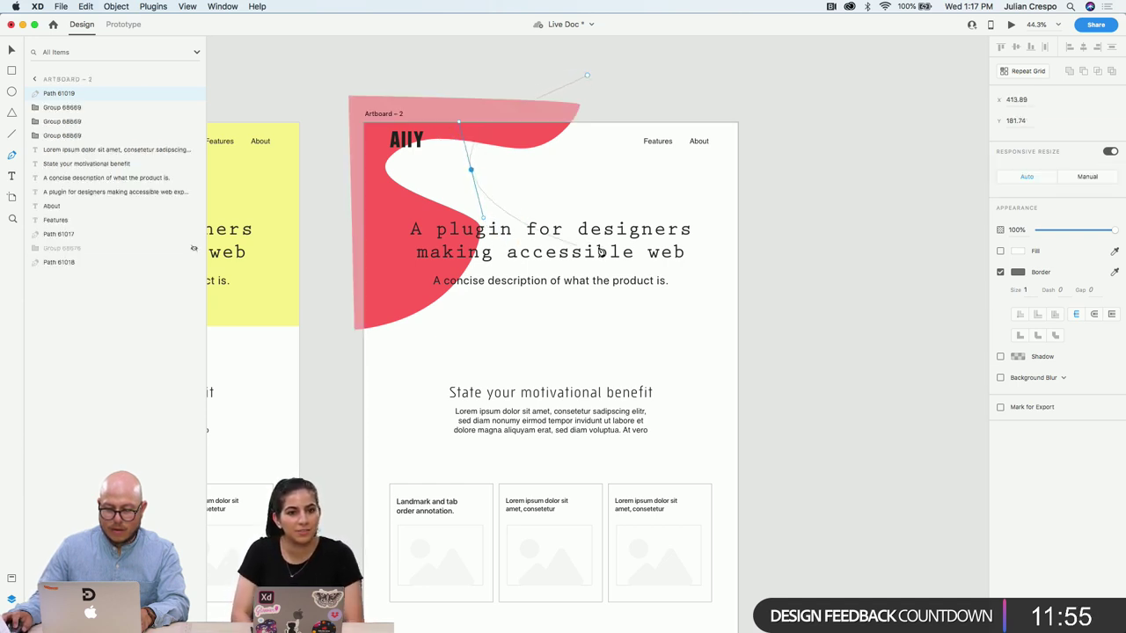
{"action": "left_click_drag", "start_coordinate": [703, 232], "coordinate": [773, 215]}
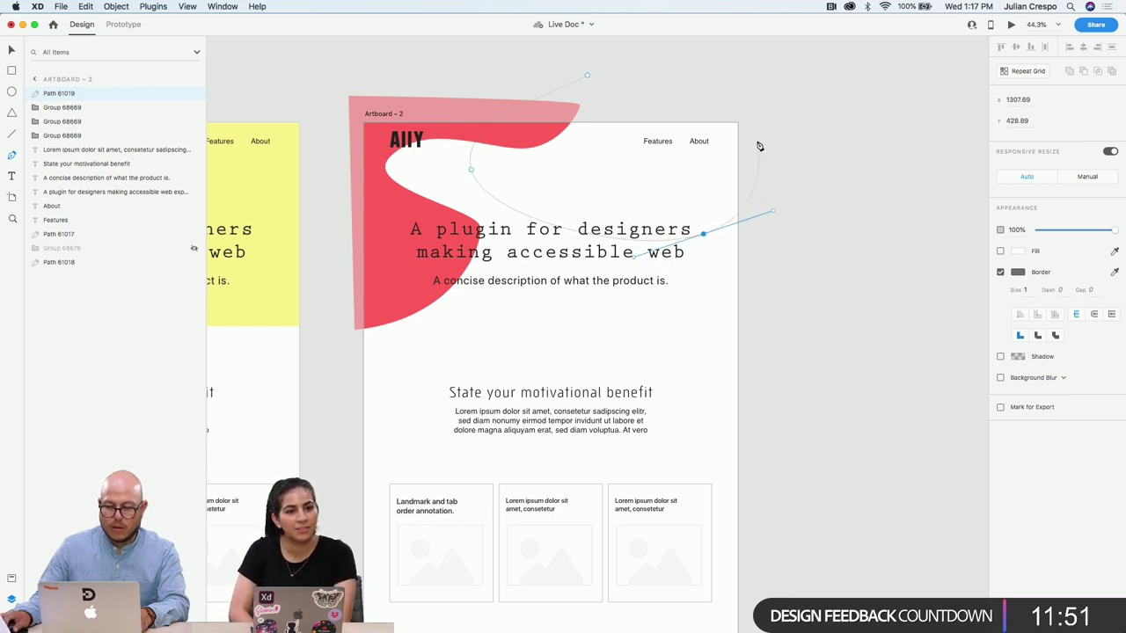
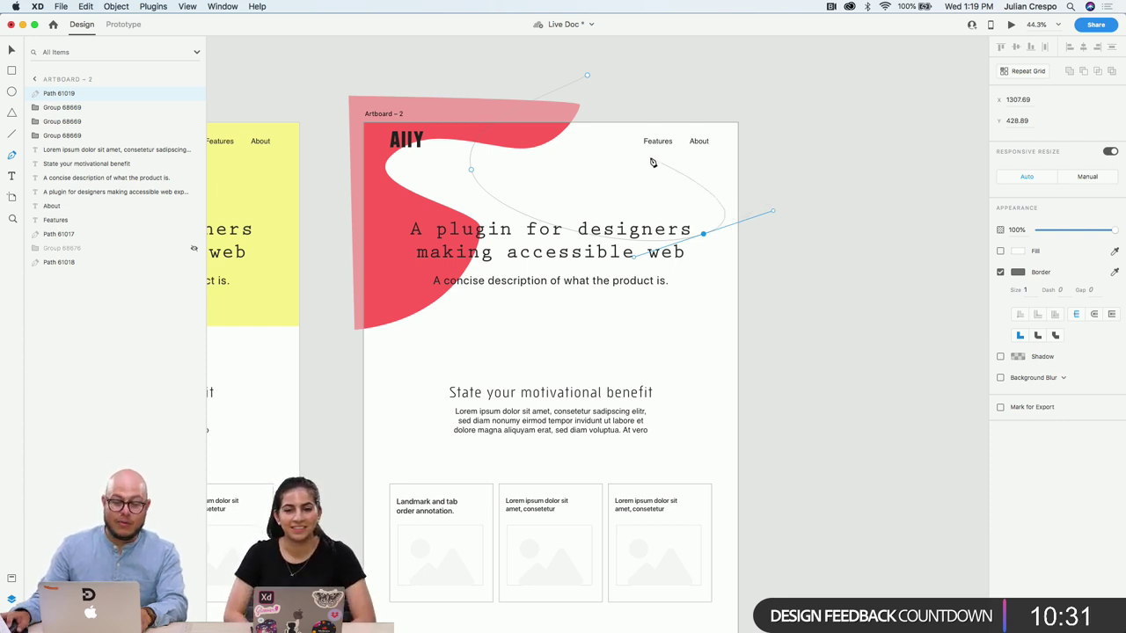
{"action": "left_click", "coordinate": [779, 163]}
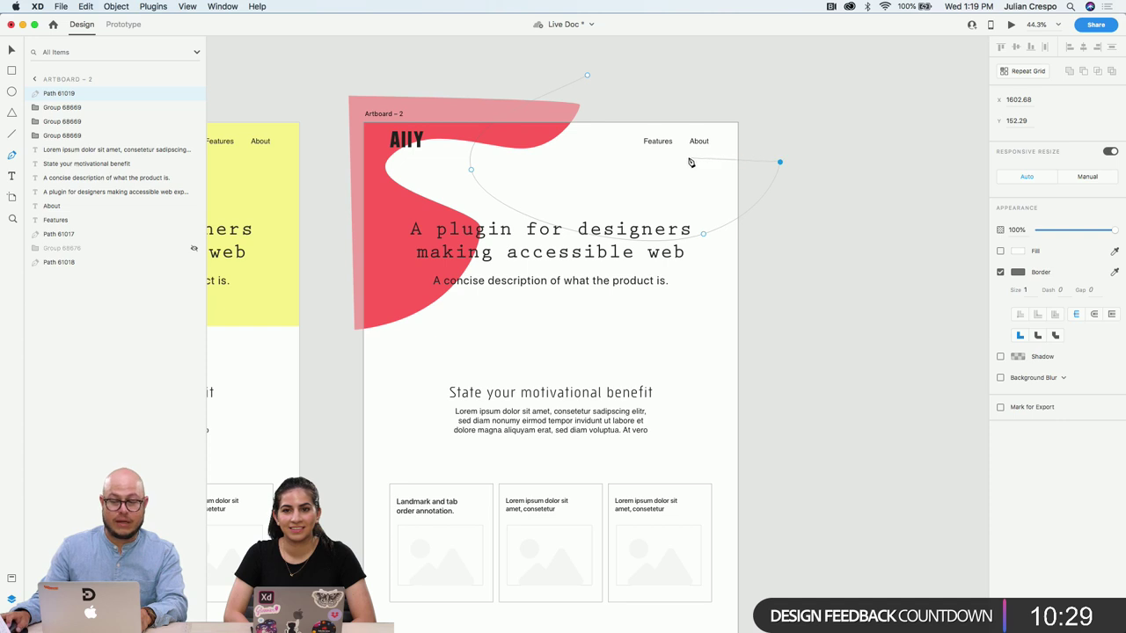
{"action": "left_click_drag", "start_coordinate": [784, 166], "coordinate": [750, 141]}
{"action": "left_click_drag", "start_coordinate": [635, 132], "coordinate": [598, 82]}
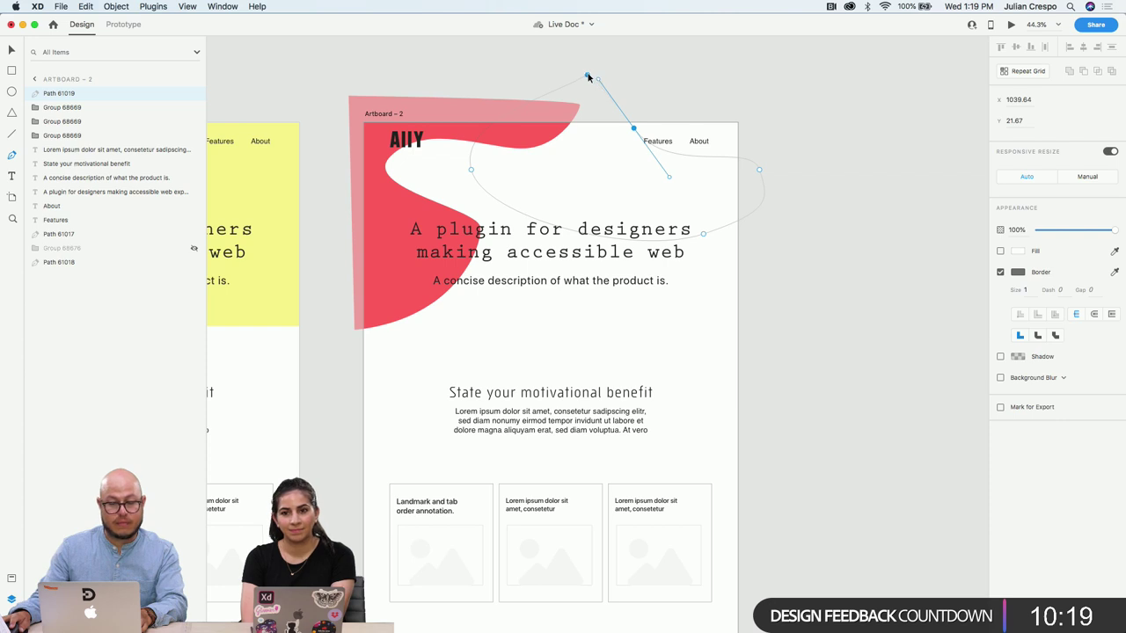
{"action": "left_click", "coordinate": [587, 76]}
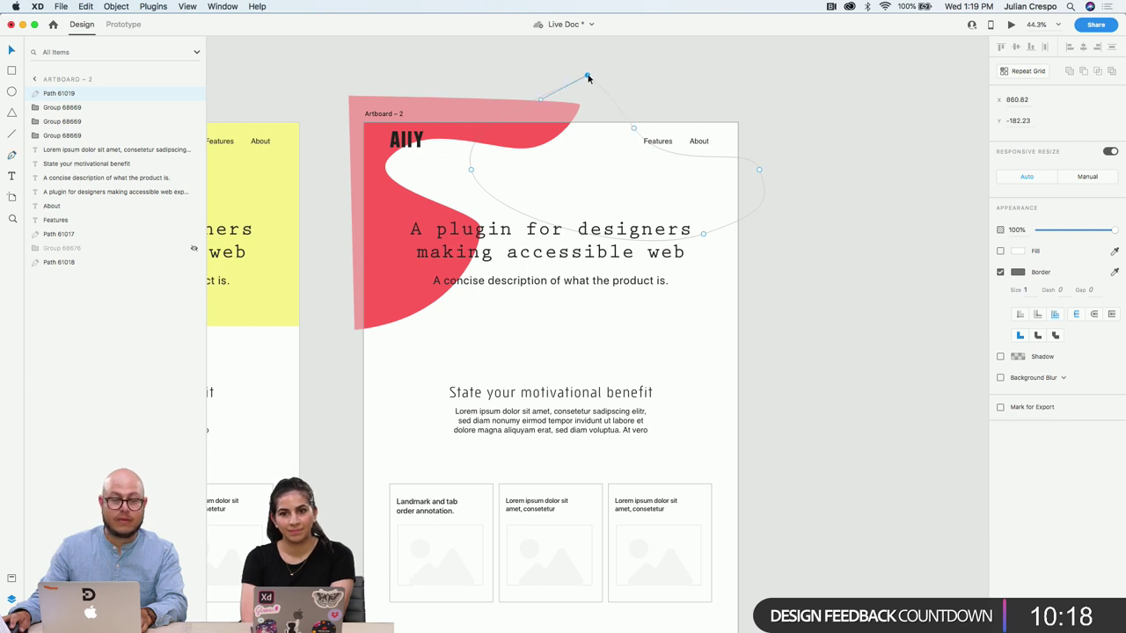
{"action": "left_click", "coordinate": [1000, 272]}
{"action": "left_click", "coordinate": [999, 251]}
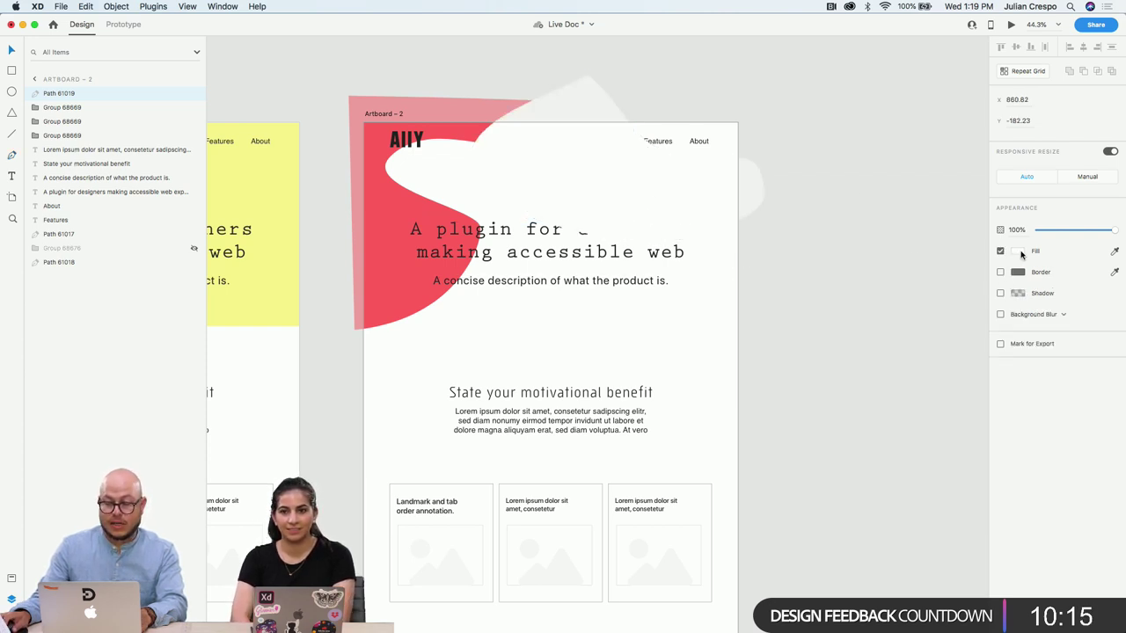
{"action": "left_click", "coordinate": [1020, 254]}
{"action": "left_click_drag", "start_coordinate": [980, 236], "coordinate": [979, 219]}
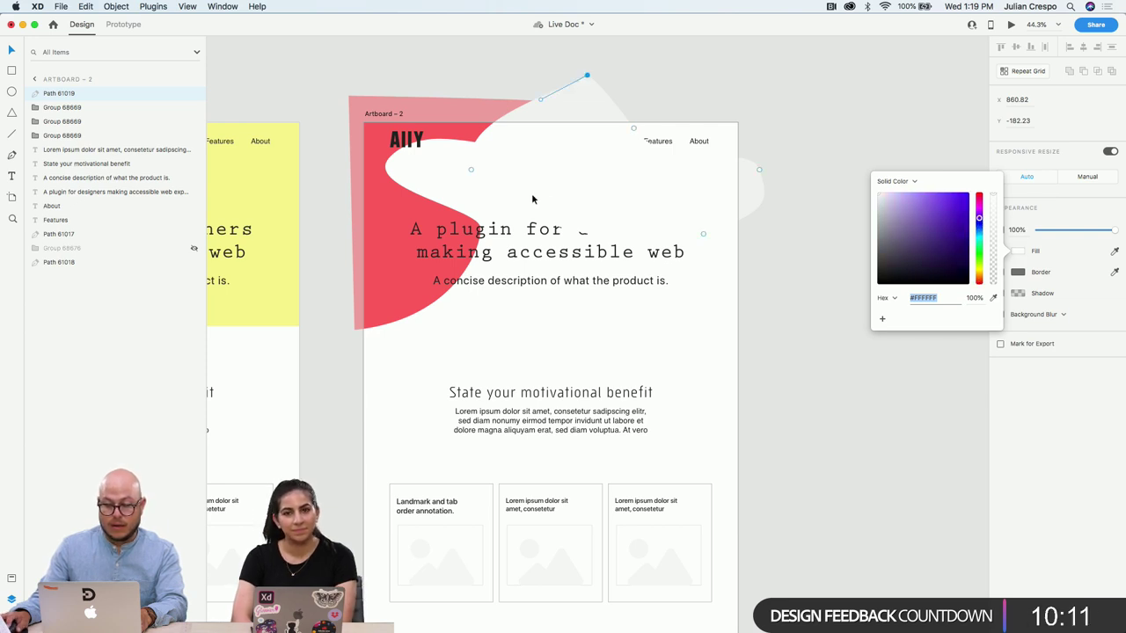
{"action": "left_click", "coordinate": [1044, 255]}
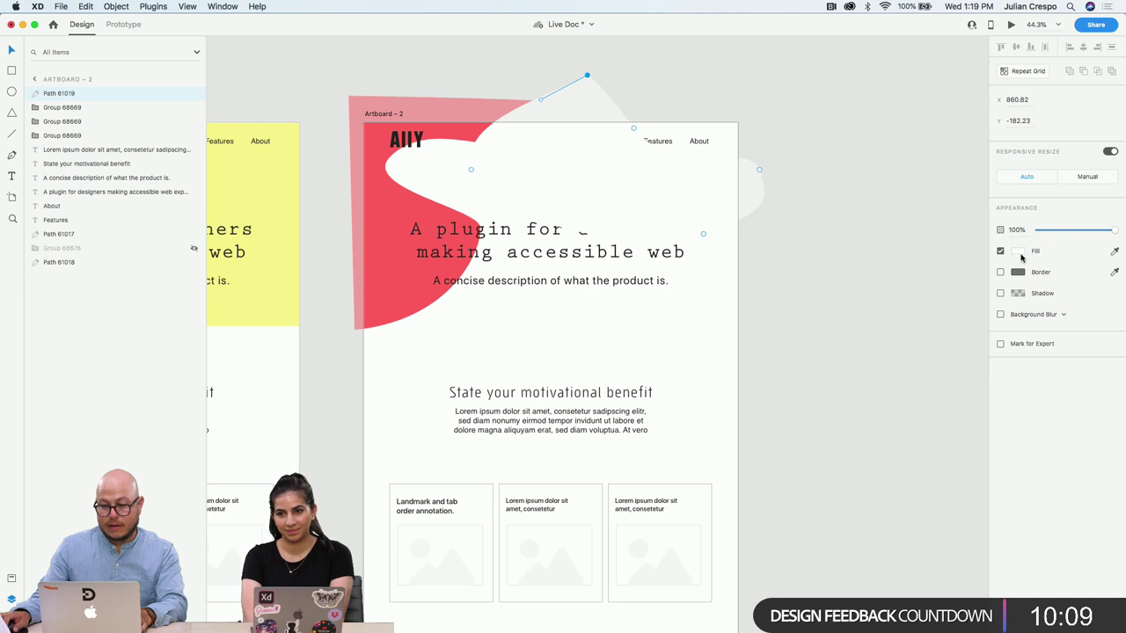
{"action": "left_click", "coordinate": [1020, 254]}
{"action": "left_click", "coordinate": [977, 226]}
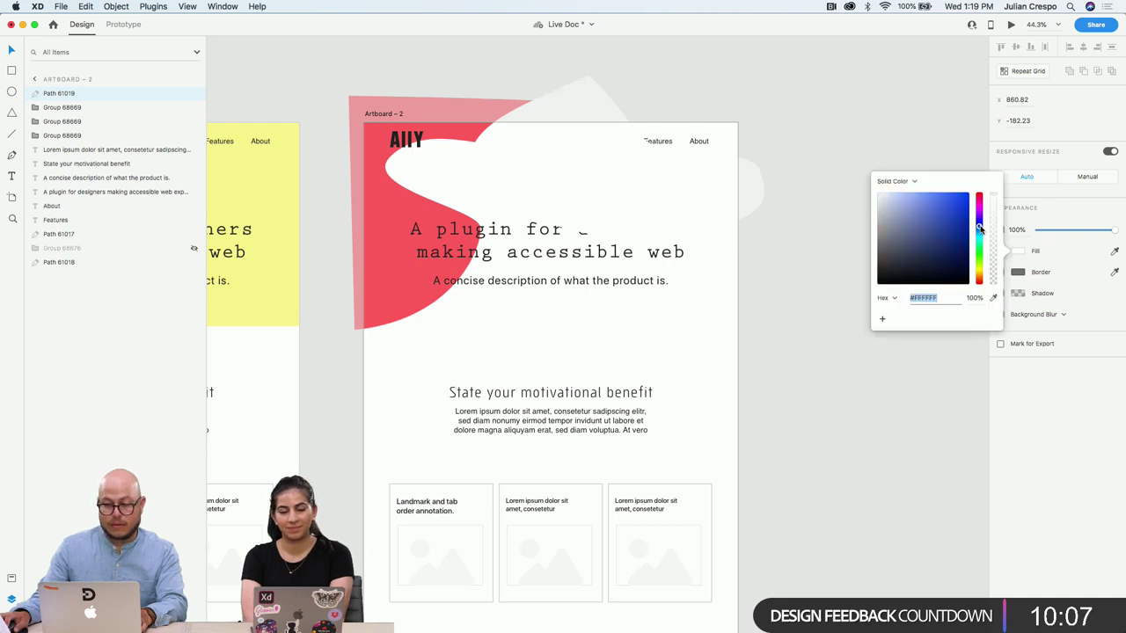
{"action": "left_click", "coordinate": [1050, 270]}
{"action": "key", "text": "Escape"}
{"action": "key", "text": "Escape"}
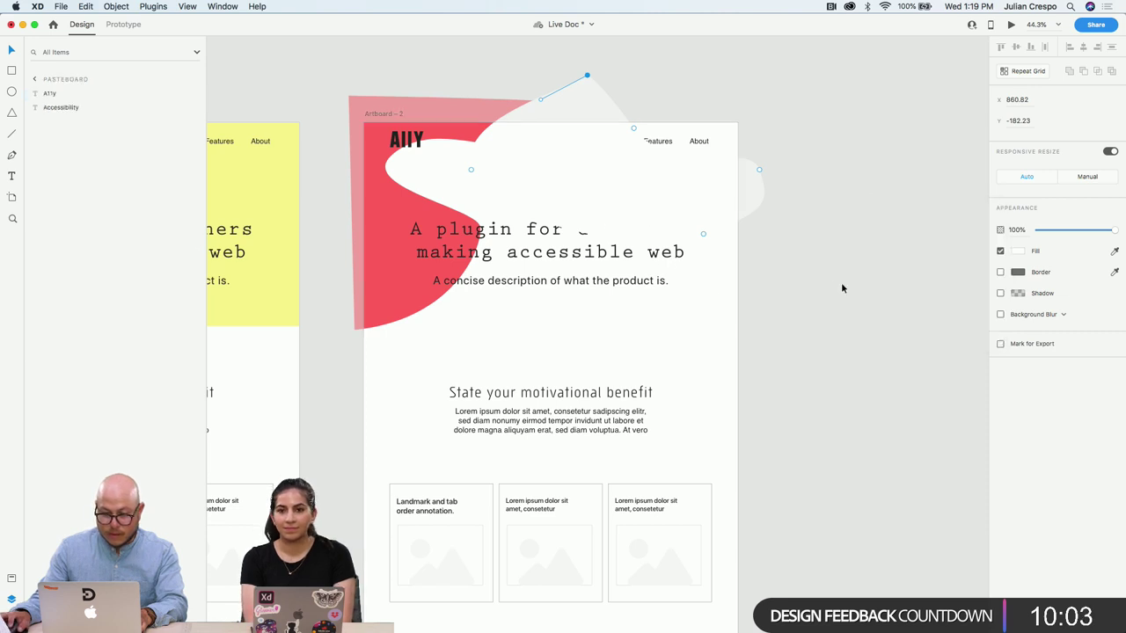
Set the upper-right shape's fill to the dark blue #264E84
{"action": "left_click", "coordinate": [1016, 253]}
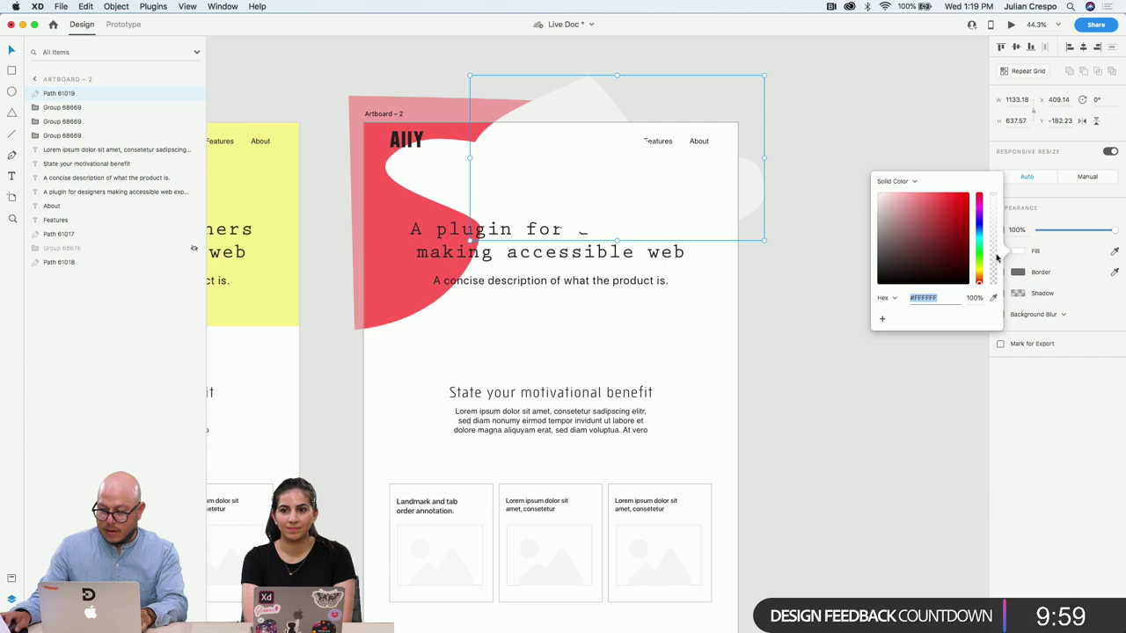
{"action": "left_click", "coordinate": [942, 236]}
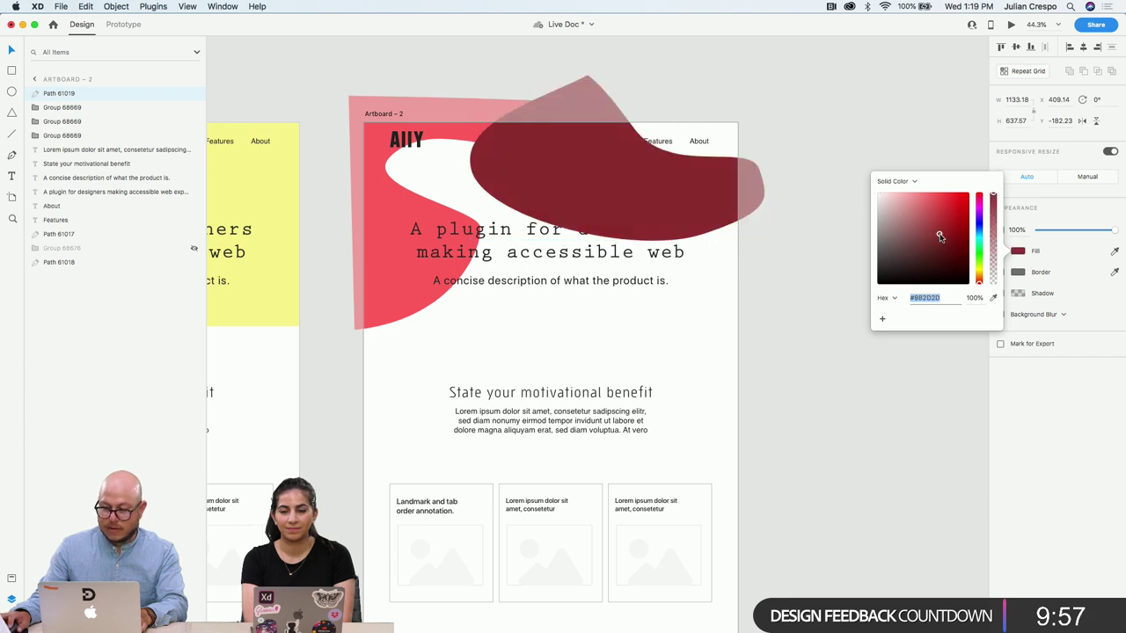
{"action": "mouse_move", "coordinate": [983, 227]}
{"action": "left_mouse_down"}
{"action": "mouse_move", "coordinate": [986, 248]}
{"action": "mouse_move", "coordinate": [985, 230]}
{"action": "left_mouse_up"}
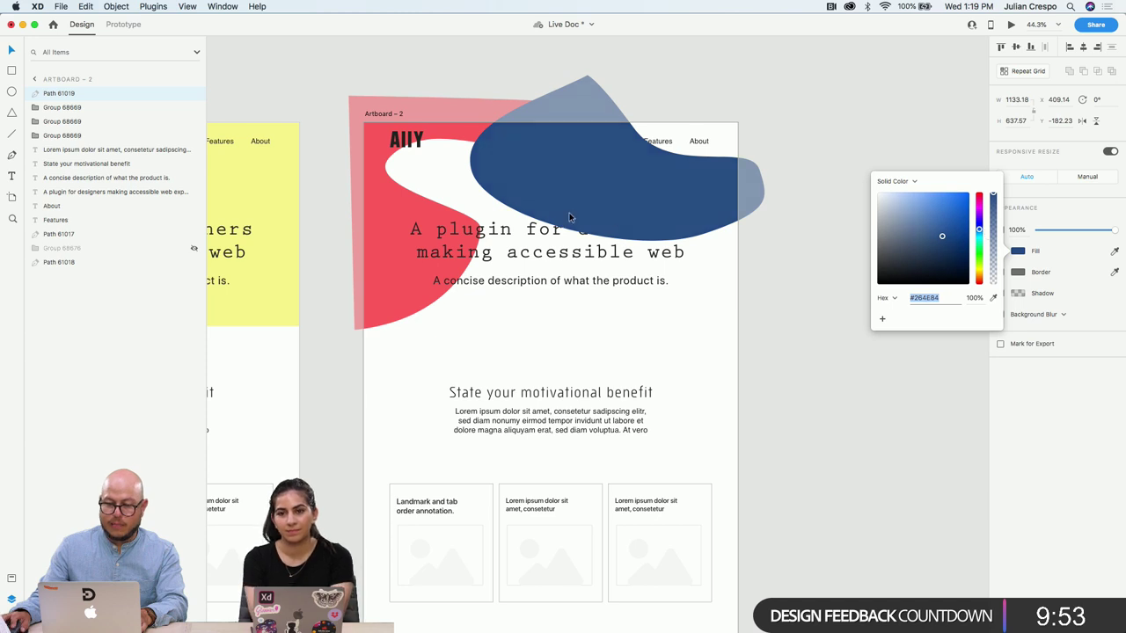
Send the blue shape to the back, behind the red shape and the hero text
{"action": "left_click", "coordinate": [606, 204]}
{"action": "left_click", "coordinate": [844, 220]}
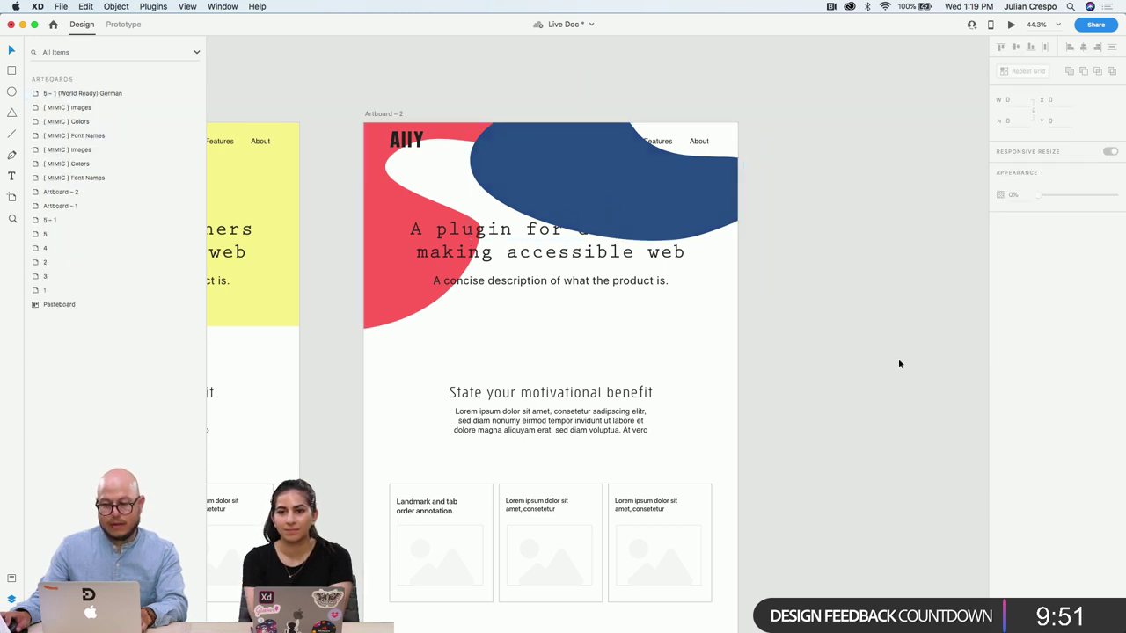
{"action": "left_click", "coordinate": [711, 192]}
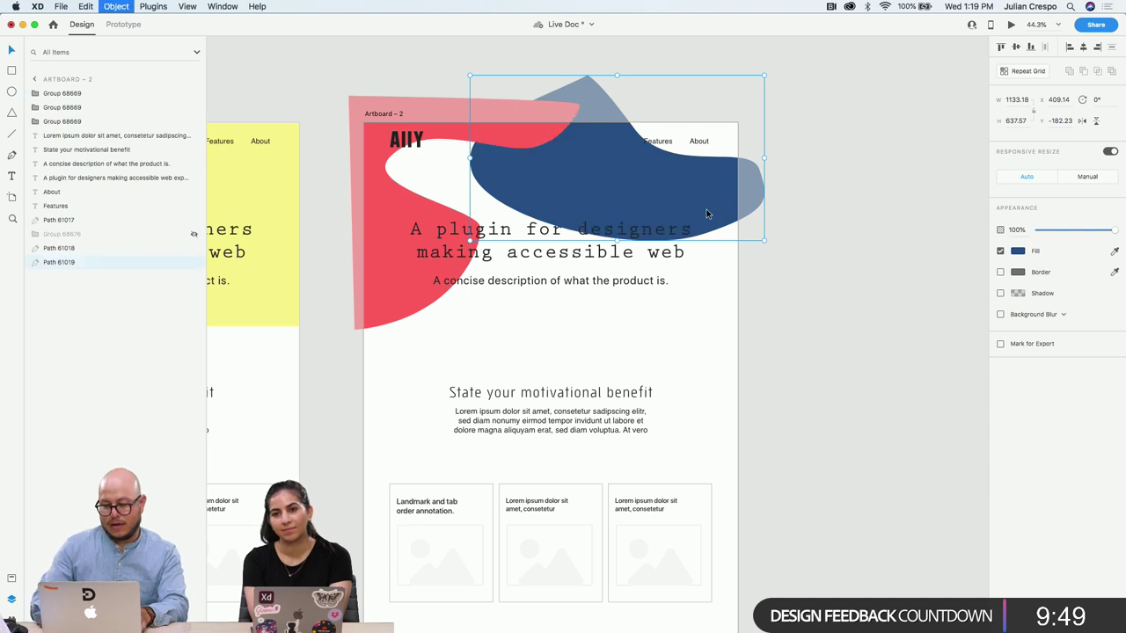
{"action": "left_click", "coordinate": [799, 278]}
Draw a third curved shape with the Pen tool across the hero's lower-right area, starting beyond the artboard's right edge
{"action": "left_click_drag", "start_coordinate": [763, 392], "coordinate": [768, 367]}
{"action": "scroll", "coordinate": [668, 299], "scroll_direction": "up", "scroll_amount": 3}
{"action": "scroll", "coordinate": [664, 334], "scroll_direction": "left", "scroll_amount": 2}
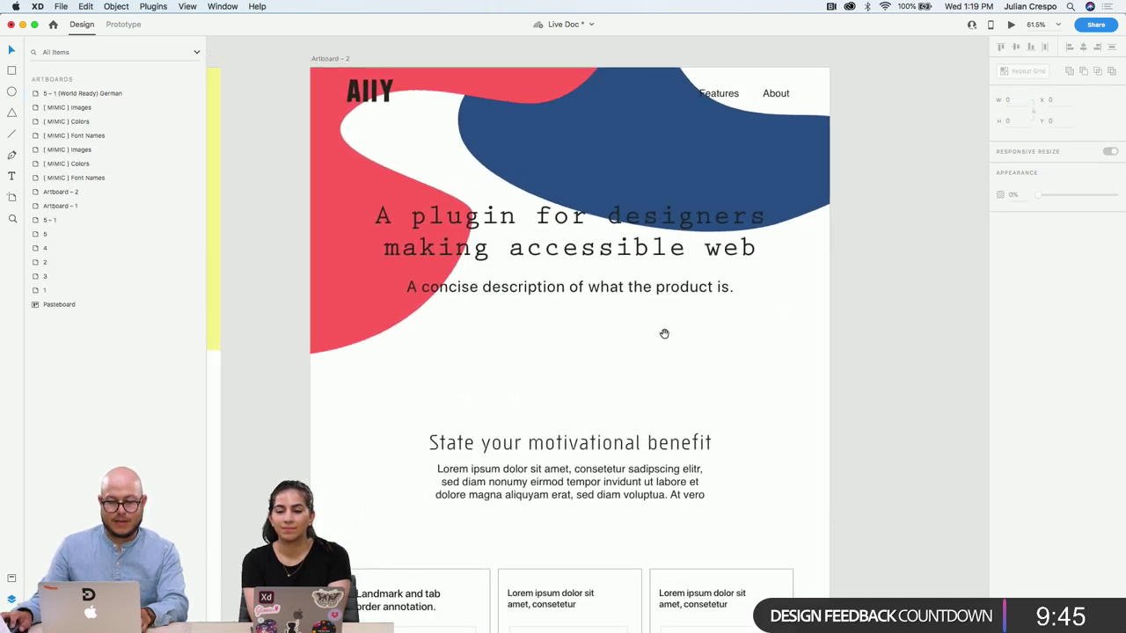
{"action": "scroll", "coordinate": [651, 343], "scroll_direction": "up", "scroll_amount": 1}
{"action": "scroll", "coordinate": [650, 343], "scroll_direction": "left", "scroll_amount": 1}
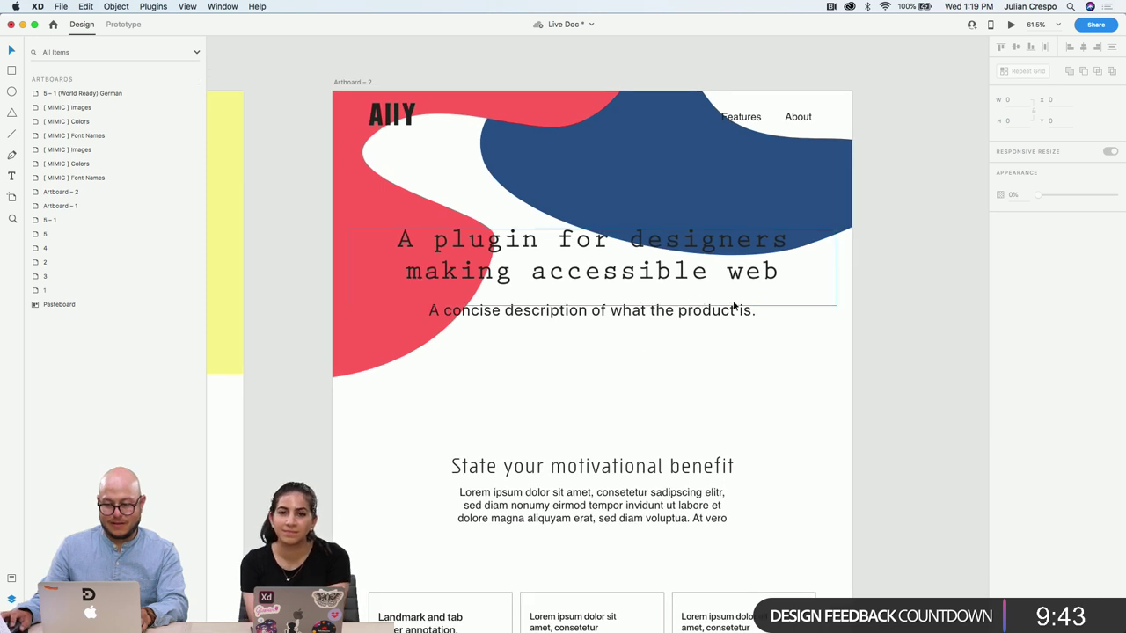
{"action": "scroll", "coordinate": [859, 289], "scroll_direction": "down", "scroll_amount": 1}
{"action": "scroll", "coordinate": [859, 289], "scroll_direction": "right", "scroll_amount": 2}
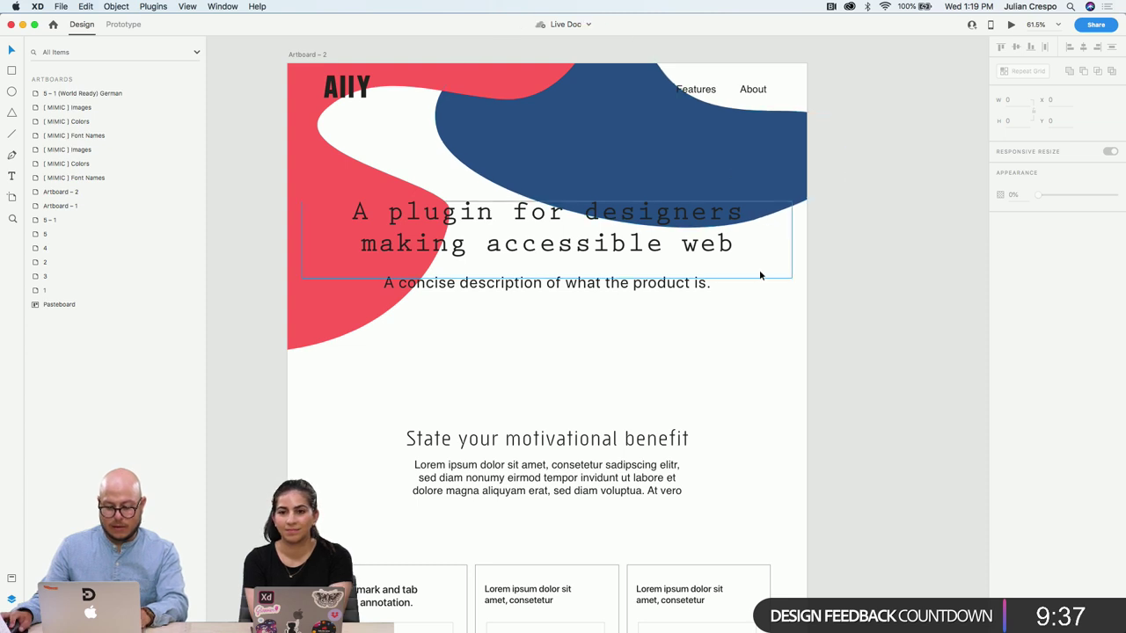
{"action": "key", "text": "p"}
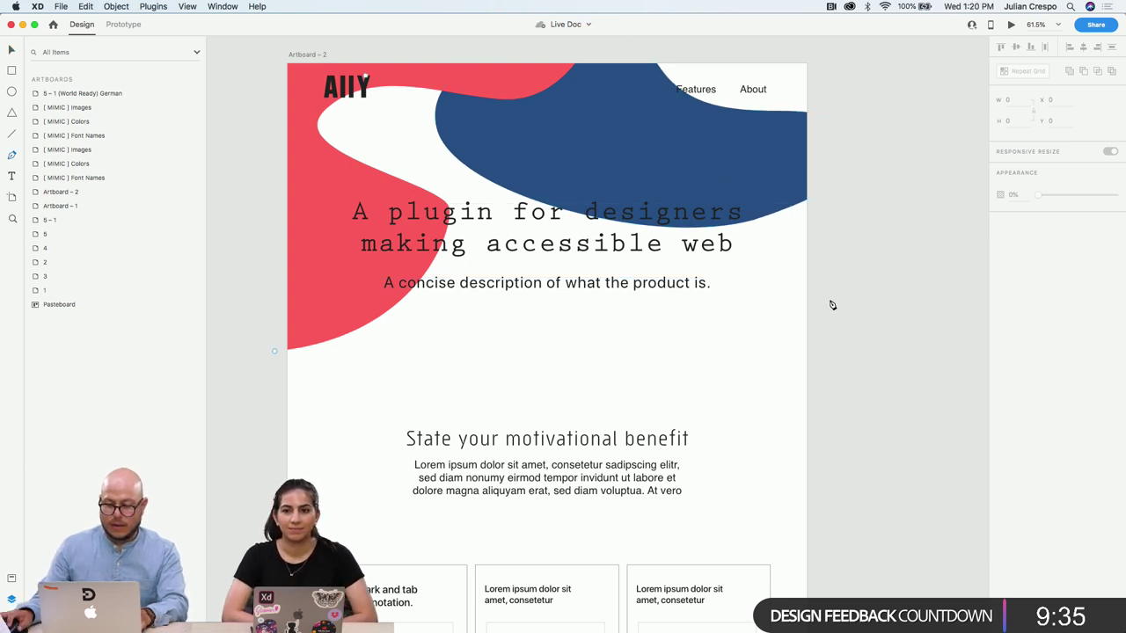
{"action": "left_click", "coordinate": [855, 241]}
{"action": "left_click", "coordinate": [855, 313]}
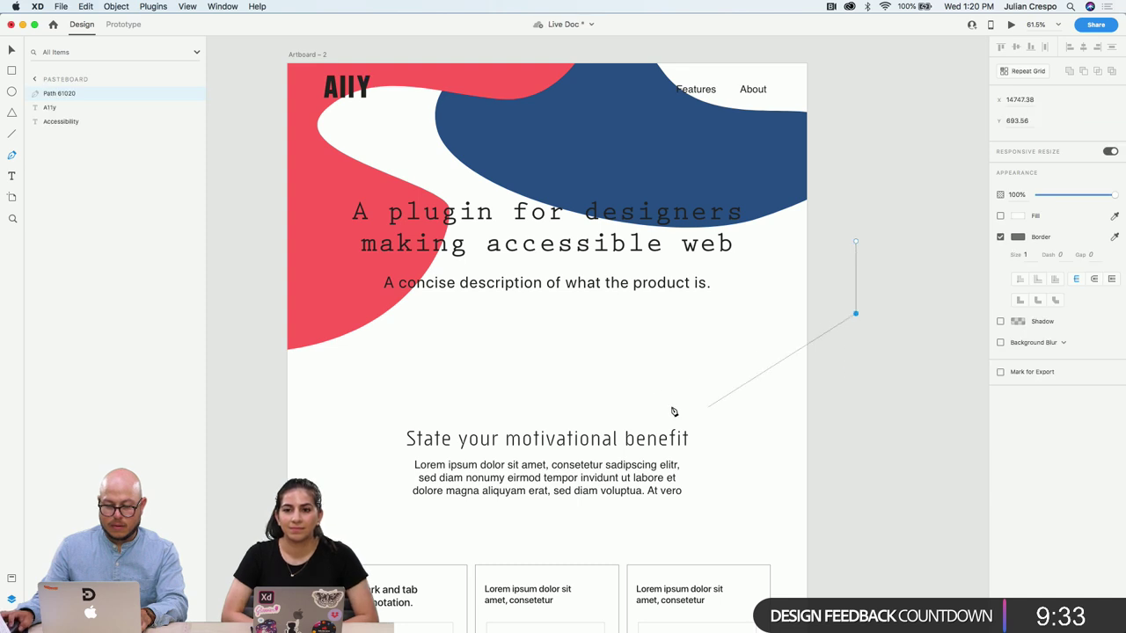
{"action": "left_click_drag", "start_coordinate": [575, 390], "coordinate": [463, 356]}
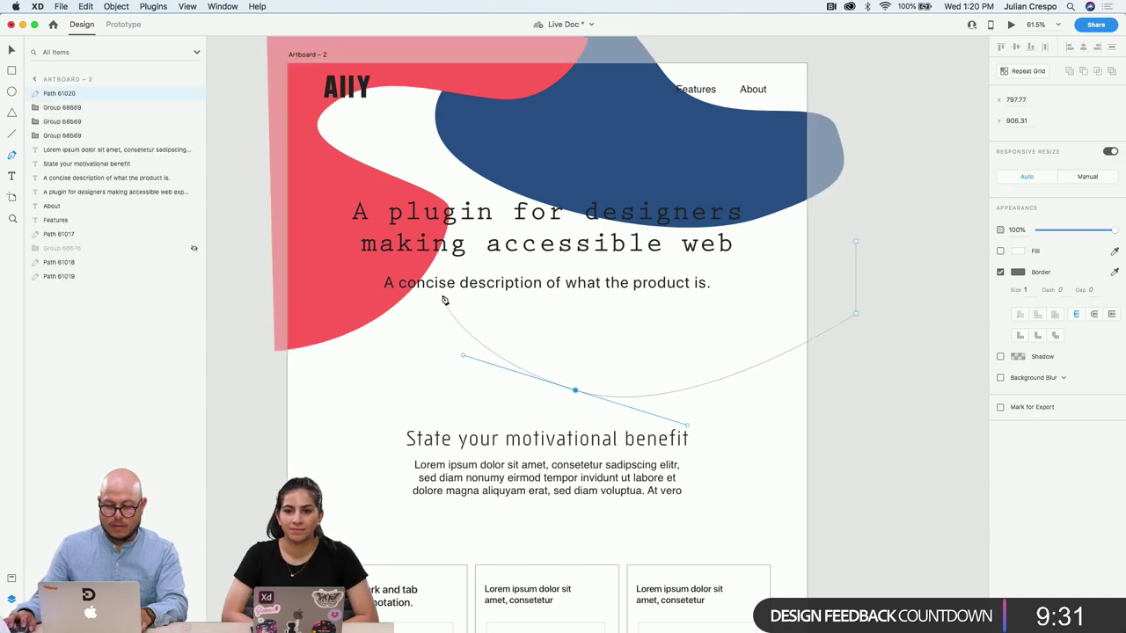
{"action": "left_click_drag", "start_coordinate": [469, 261], "coordinate": [635, 287]}
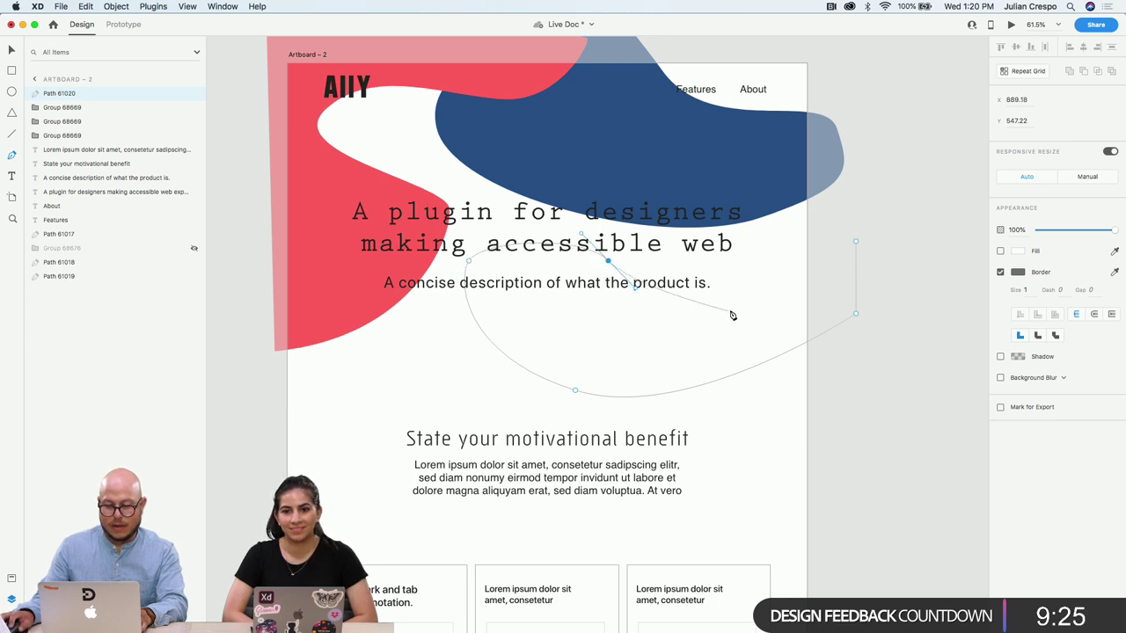
Finish the Pen tool outline with curved points across the hero's lower right, closing it beyond the artboard's right edge
{"action": "left_click_drag", "start_coordinate": [735, 310], "coordinate": [763, 300]}
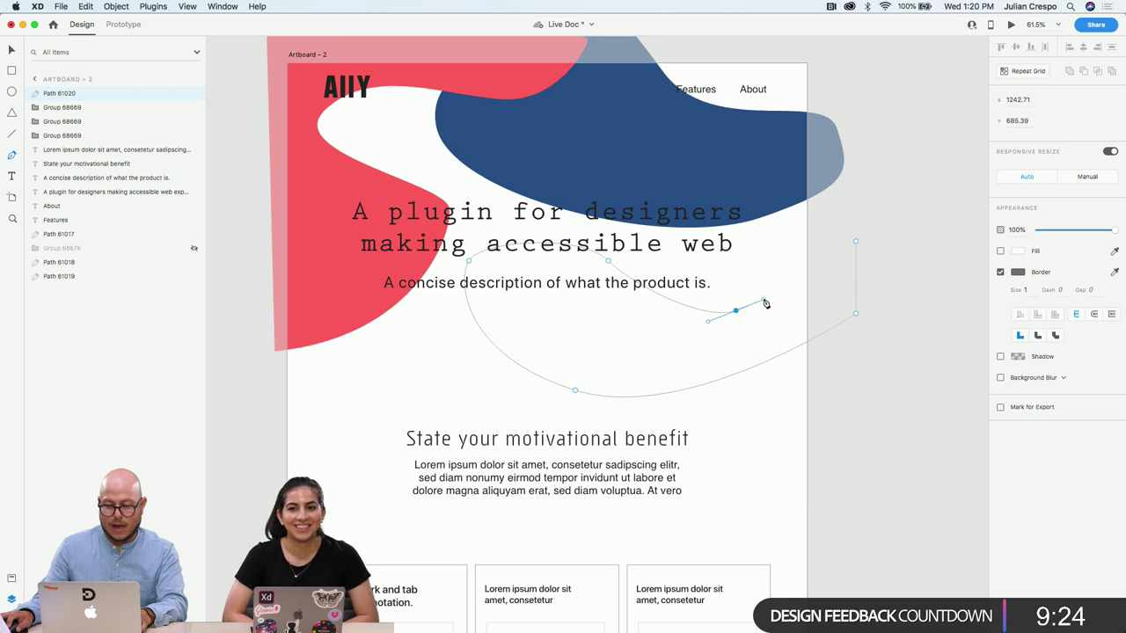
{"action": "left_click", "coordinate": [797, 222]}
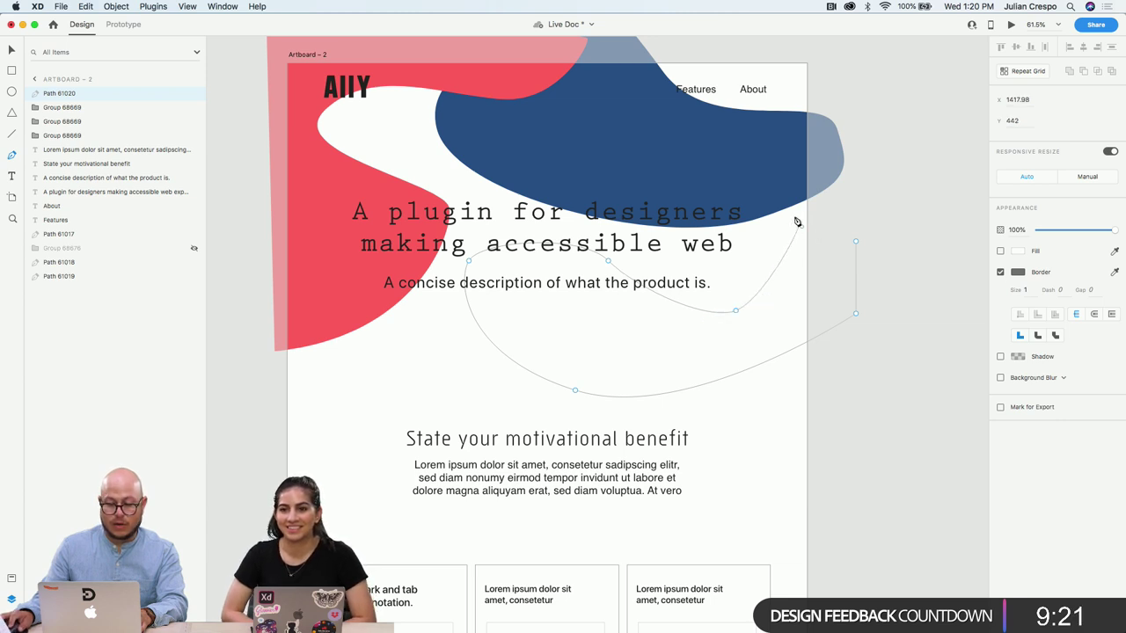
{"action": "left_click_drag", "start_coordinate": [797, 222], "coordinate": [797, 195]}
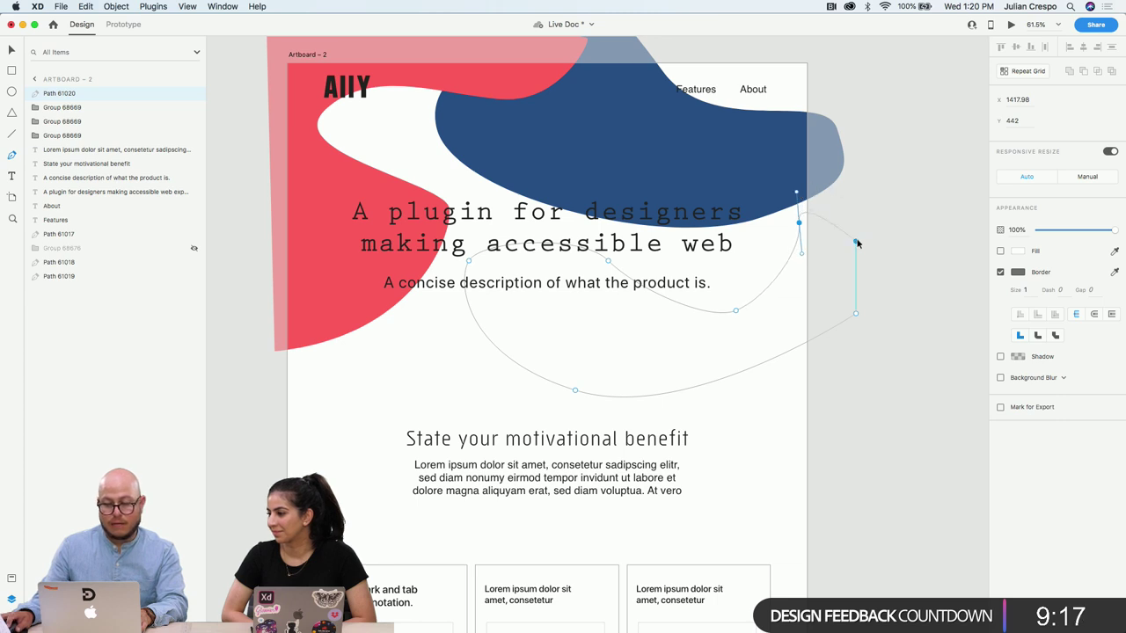
{"action": "left_click", "coordinate": [866, 183]}
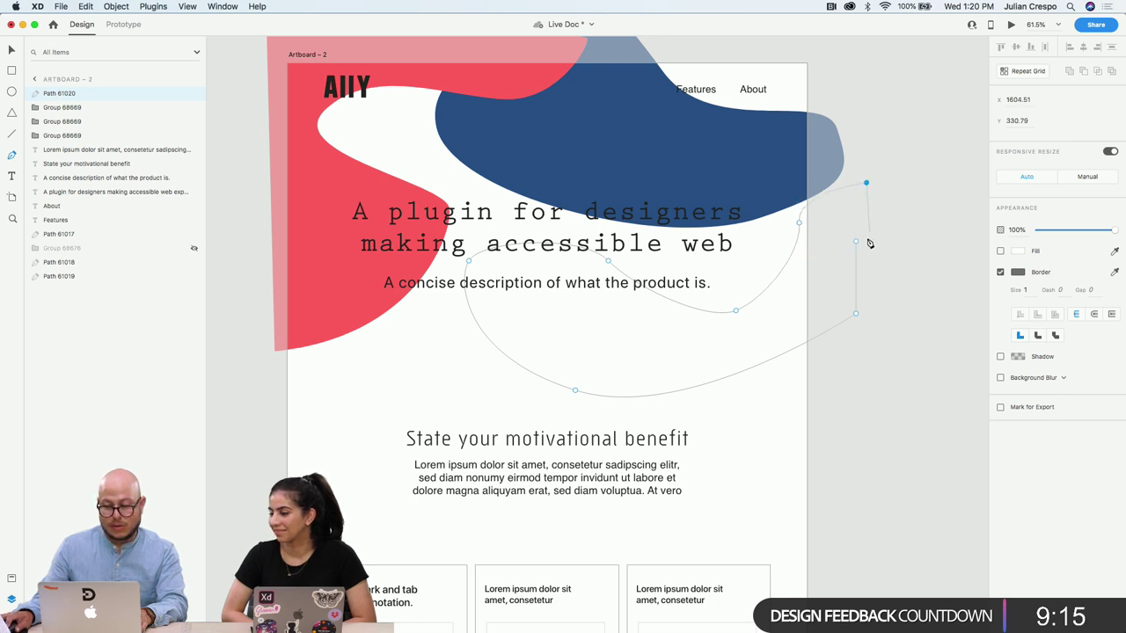
{"action": "left_click", "coordinate": [854, 241]}
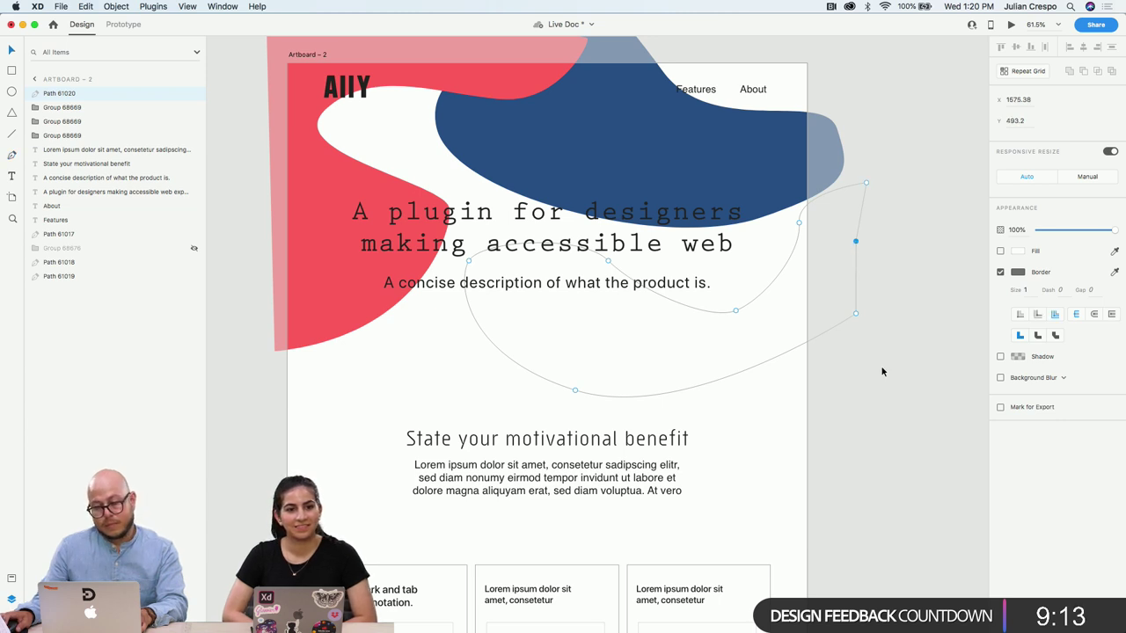
Give the new closed path a bright pink fill and remove its border
{"action": "left_click", "coordinate": [1000, 252]}
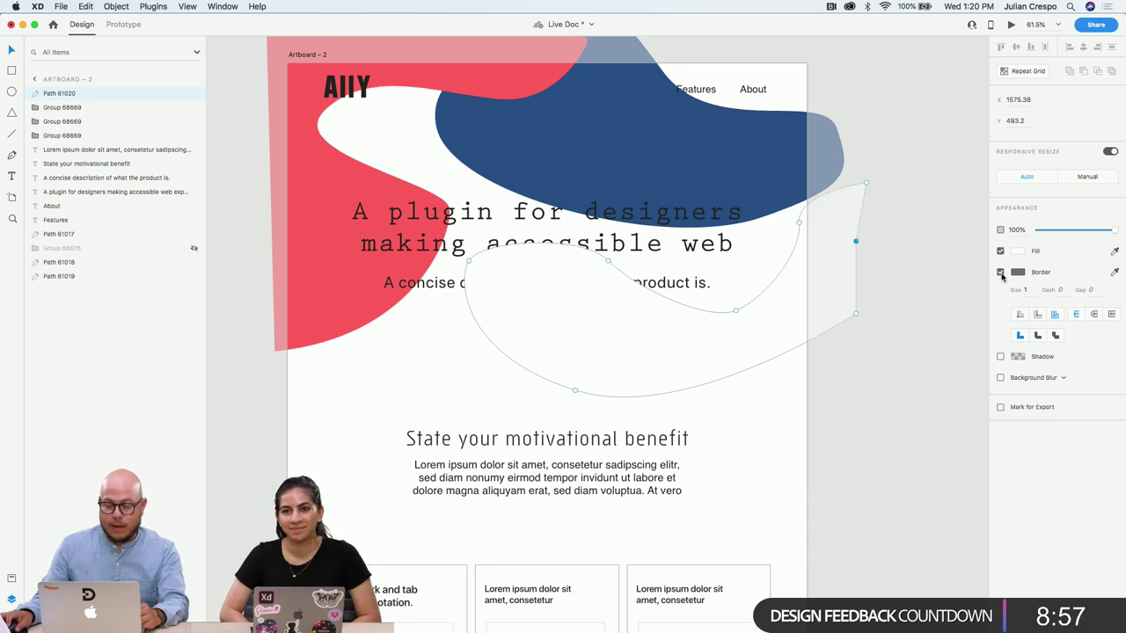
{"action": "left_click", "coordinate": [1001, 273]}
{"action": "left_click", "coordinate": [1017, 253]}
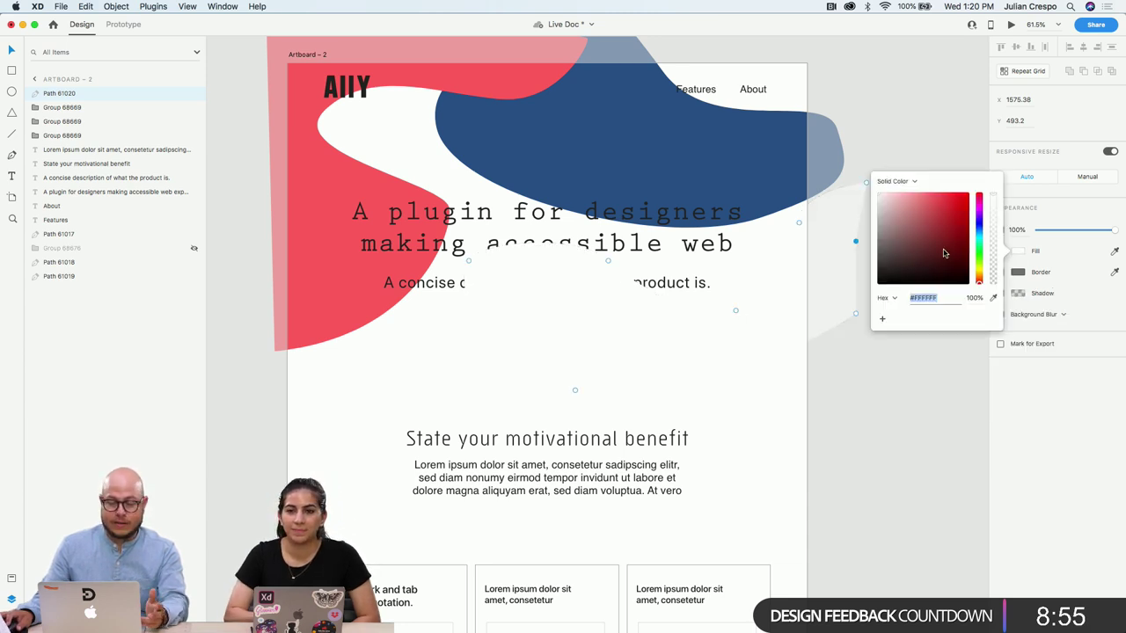
{"action": "left_click_drag", "start_coordinate": [979, 239], "coordinate": [923, 189]}
{"action": "left_click", "coordinate": [945, 211]}
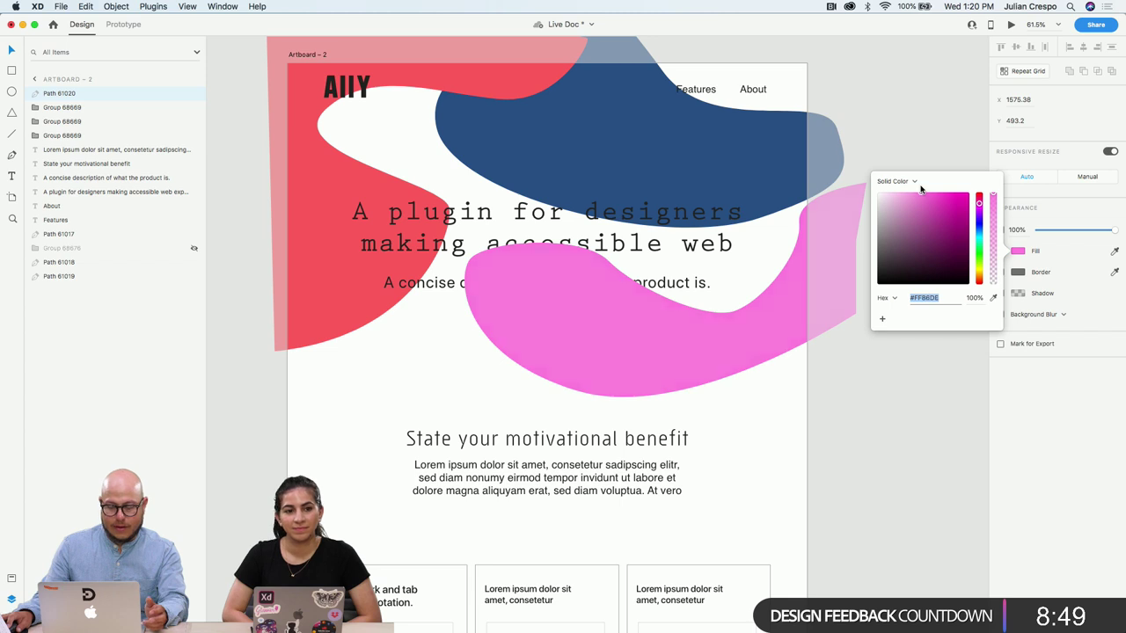
{"action": "left_click", "coordinate": [871, 178]}
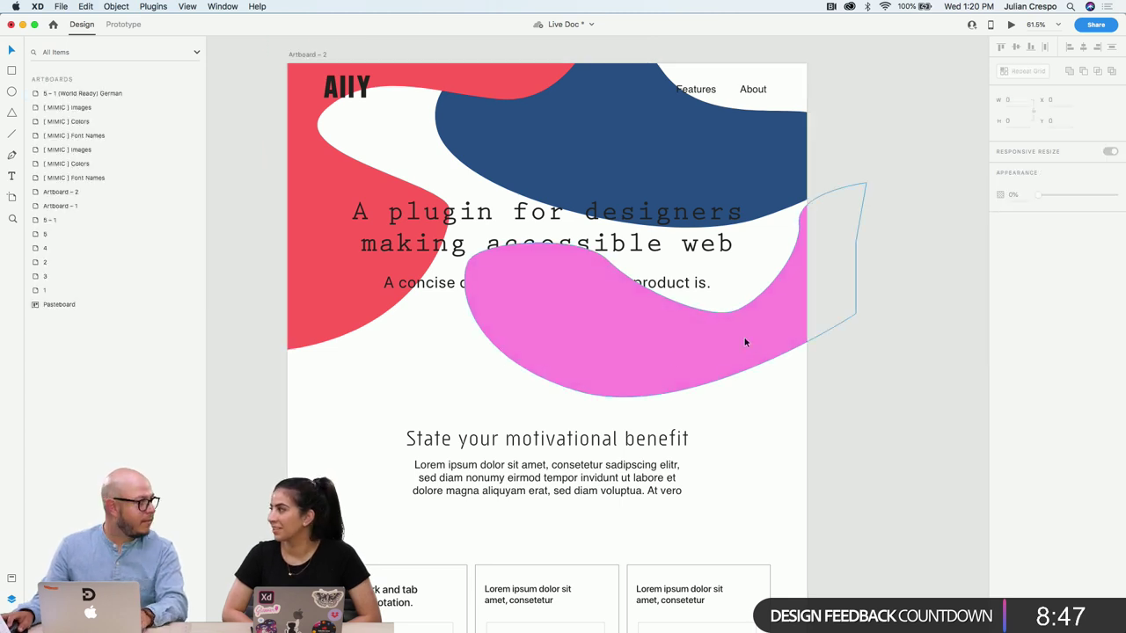
Send the pink shape behind the hero text and move it slightly upward
{"action": "left_click", "coordinate": [650, 340]}
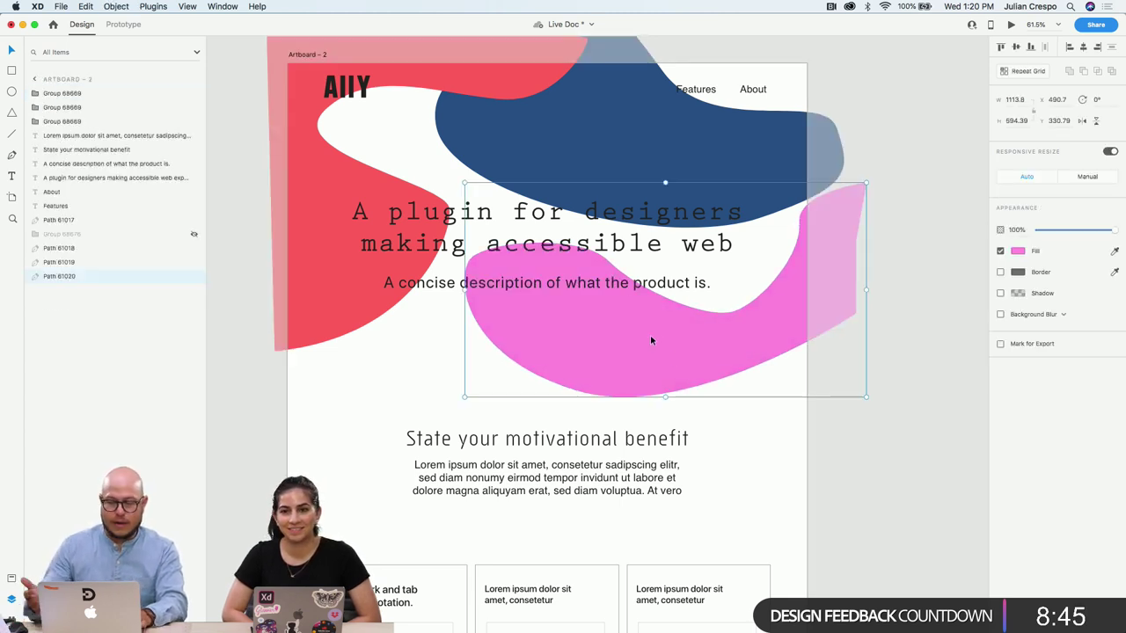
{"action": "left_click", "coordinate": [908, 341]}
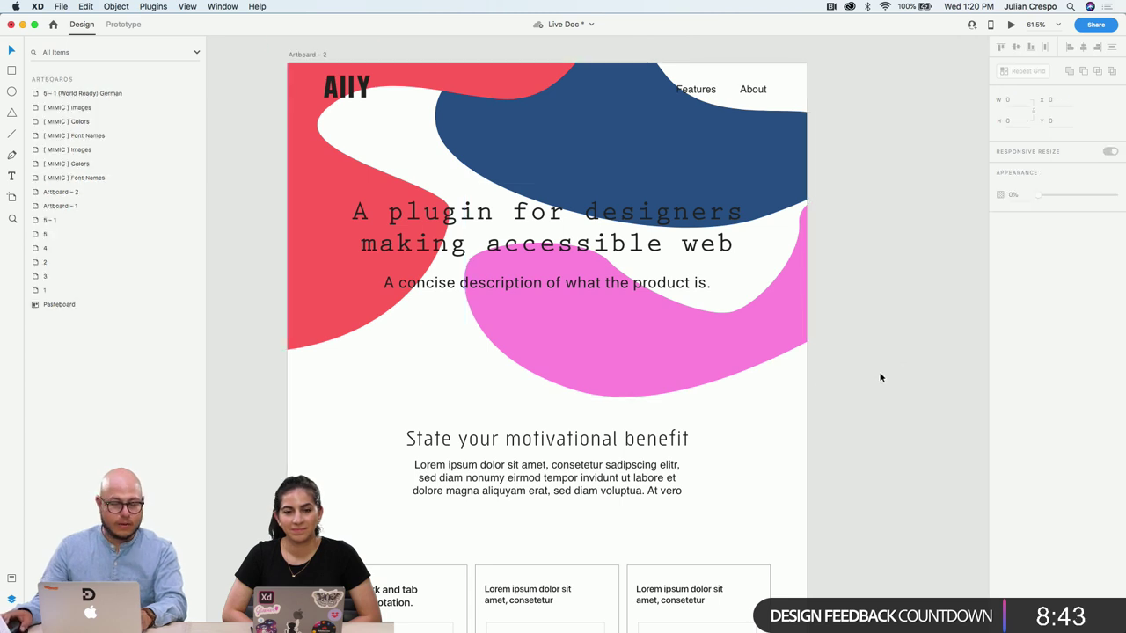
{"action": "left_click_drag", "start_coordinate": [696, 375], "coordinate": [700, 345]}
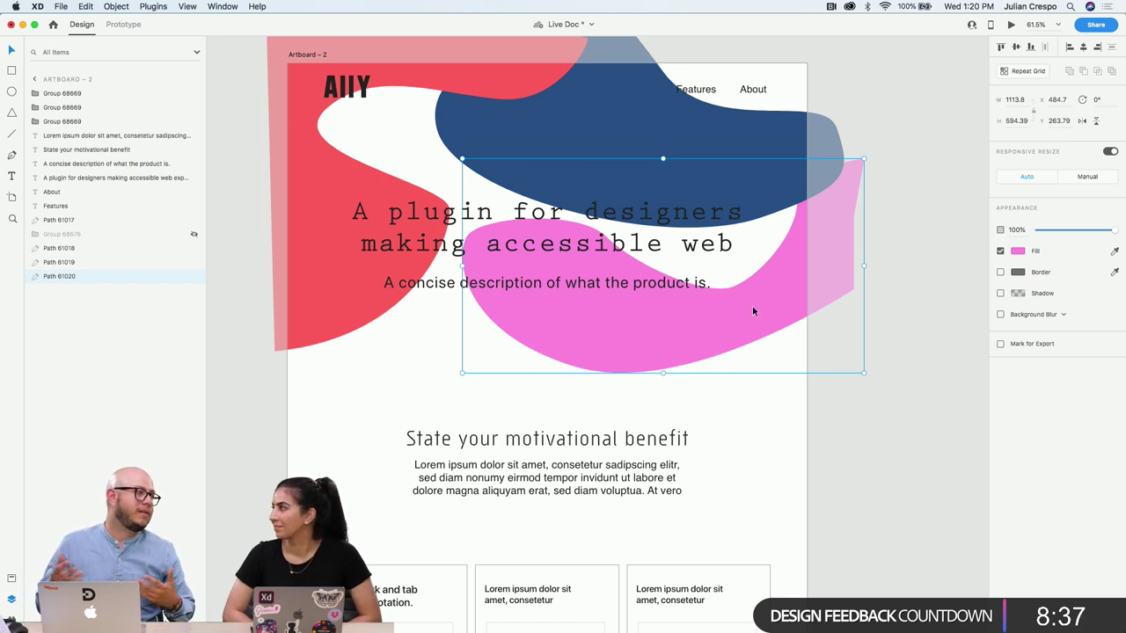
Lower the opacity of the pink, blue and red shapes together to 74%
{"action": "left_click", "coordinate": [632, 131], "text": "shift"}
{"action": "left_click", "coordinate": [295, 187], "text": "shift"}
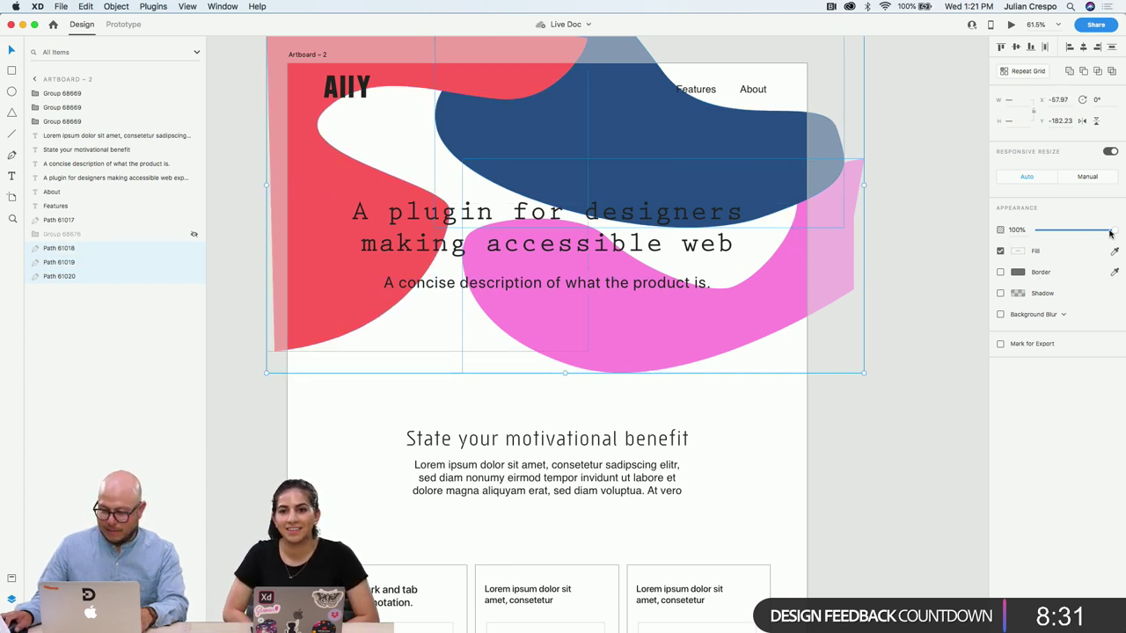
{"action": "left_click_drag", "start_coordinate": [1113, 230], "coordinate": [1091, 236]}
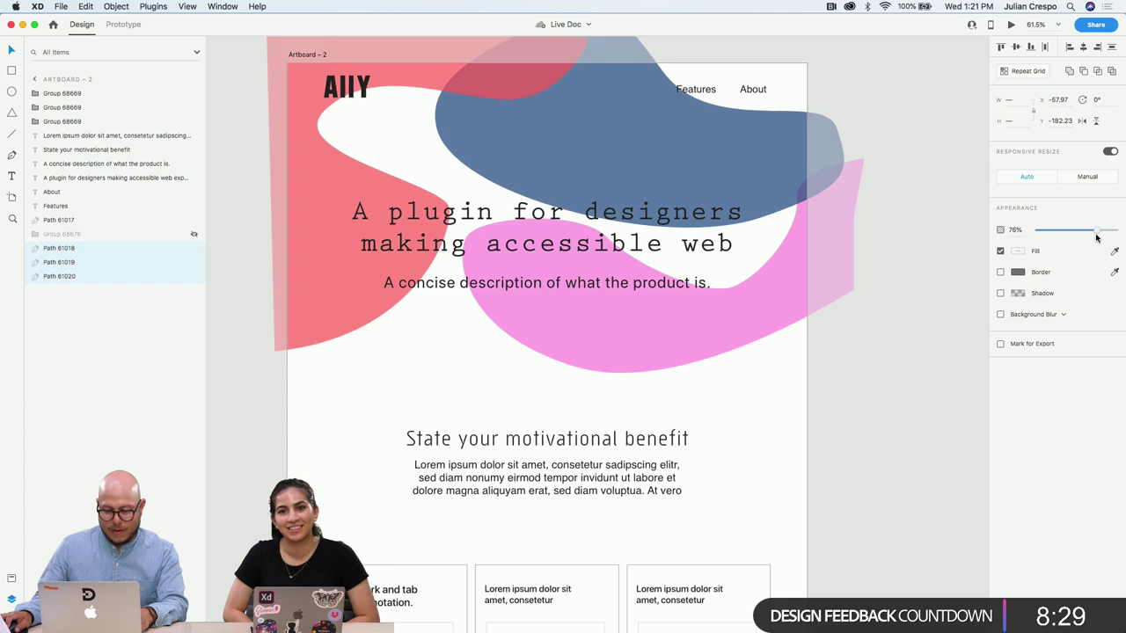
{"action": "left_click", "coordinate": [939, 364]}
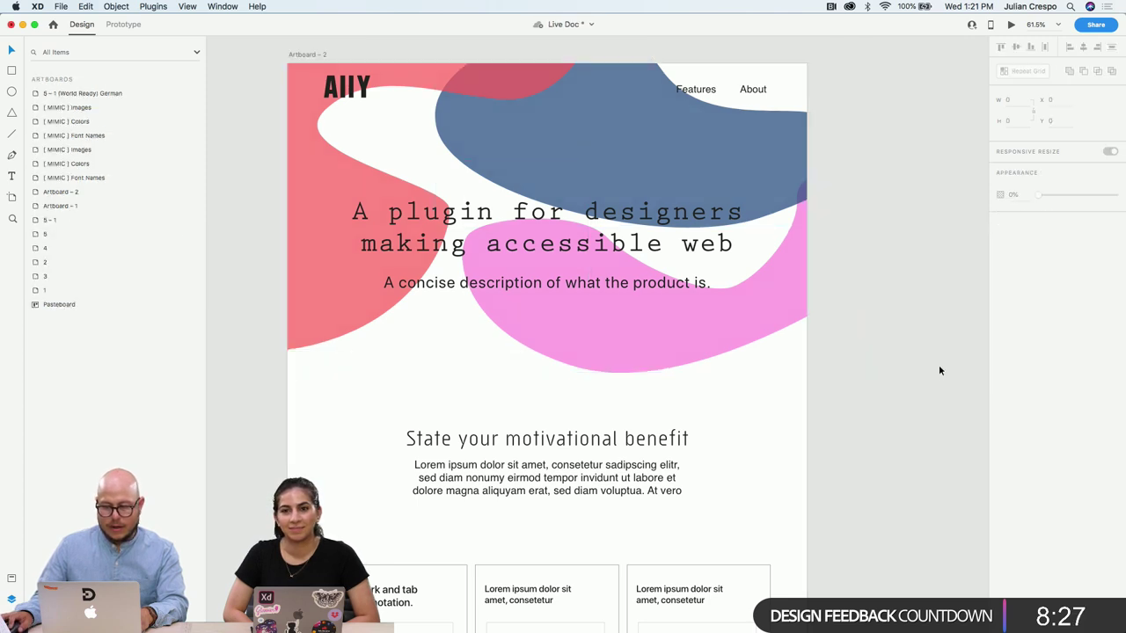
Group the pink, blue and red background shapes
{"action": "left_click_drag", "start_coordinate": [907, 353], "coordinate": [907, 377]}
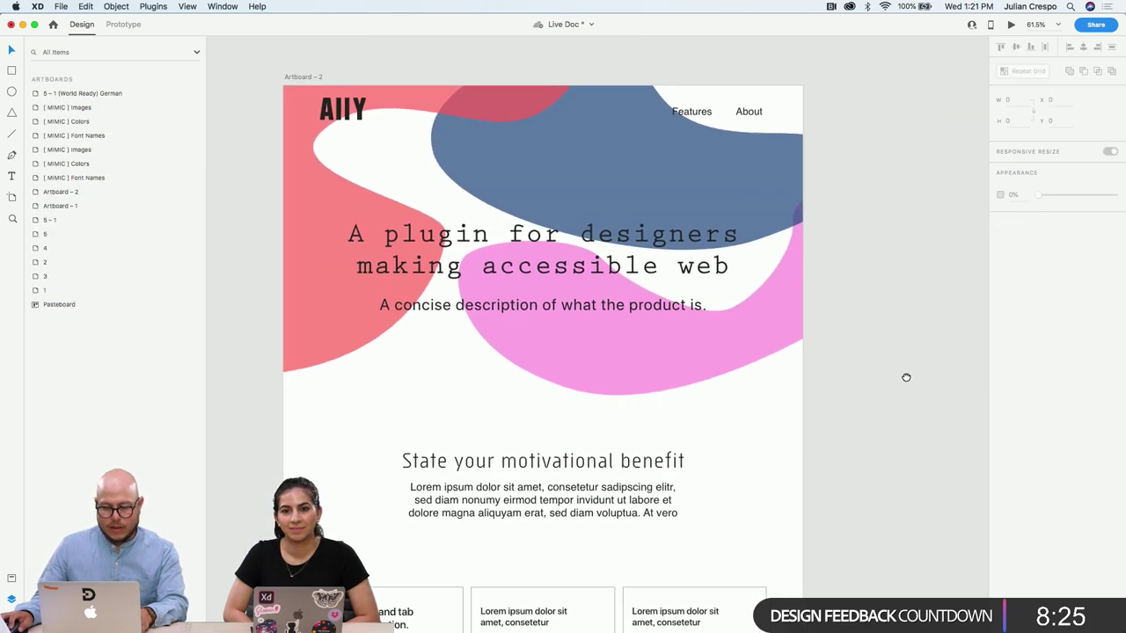
{"action": "left_click", "coordinate": [744, 336]}
{"action": "left_click", "coordinate": [676, 163], "text": "shift"}
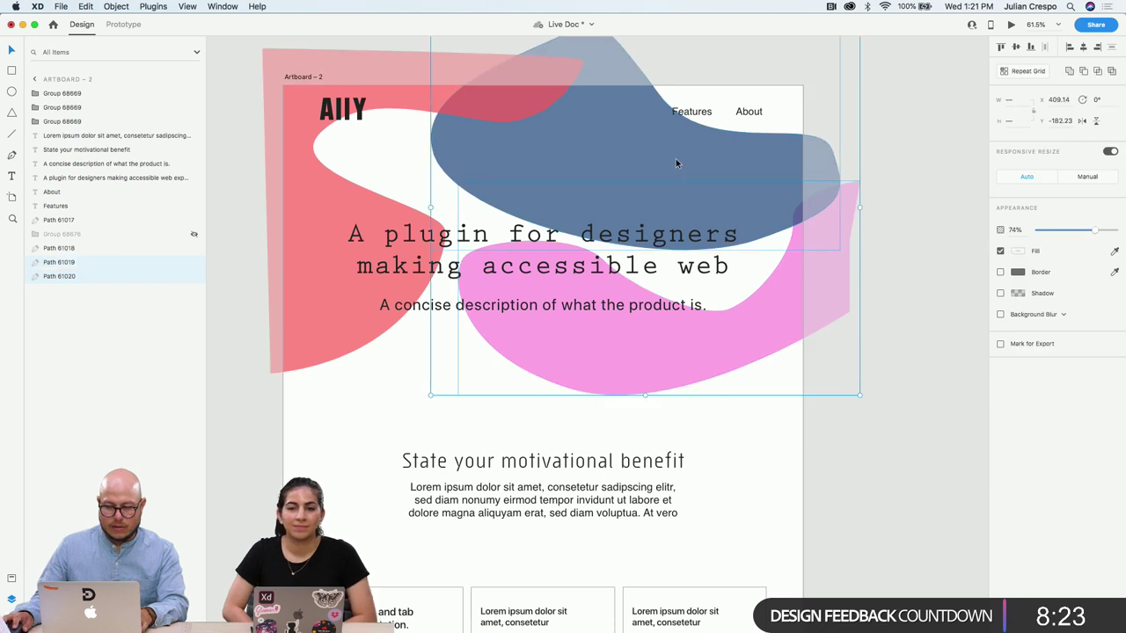
{"action": "left_click", "coordinate": [377, 57], "text": "shift"}
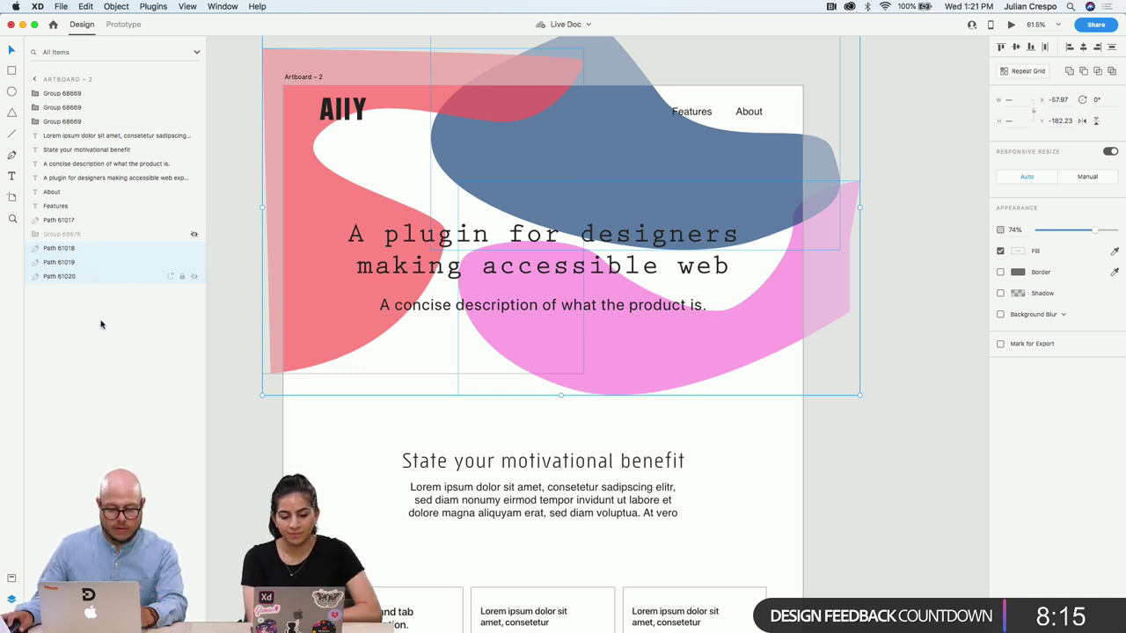
{"action": "key", "text": "super+g"}
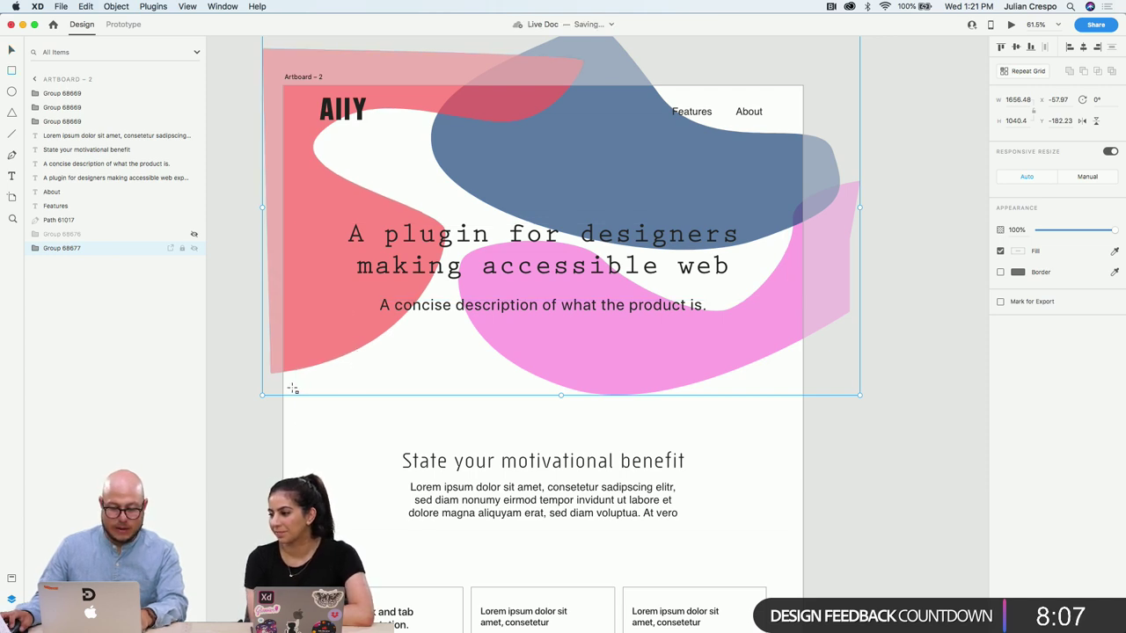
Draw a 1440 by 858 rectangle covering the hero section across the artboard's full width
{"action": "key", "text": "r"}
{"action": "left_click_drag", "start_coordinate": [284, 396], "coordinate": [802, 86]}
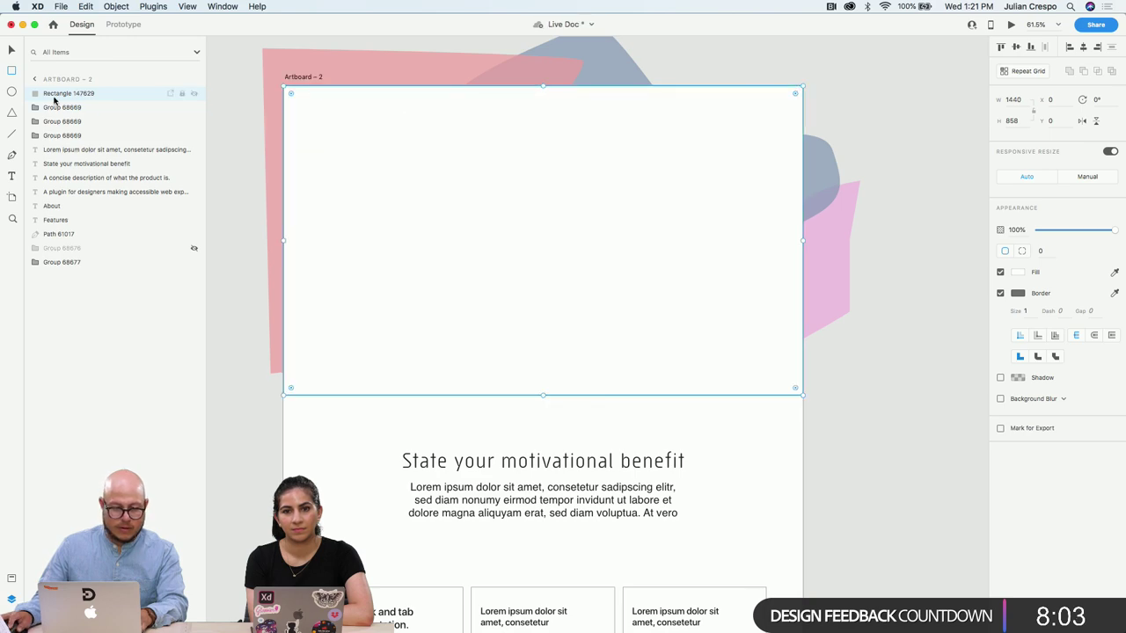
{"action": "key", "text": "super+grave"}
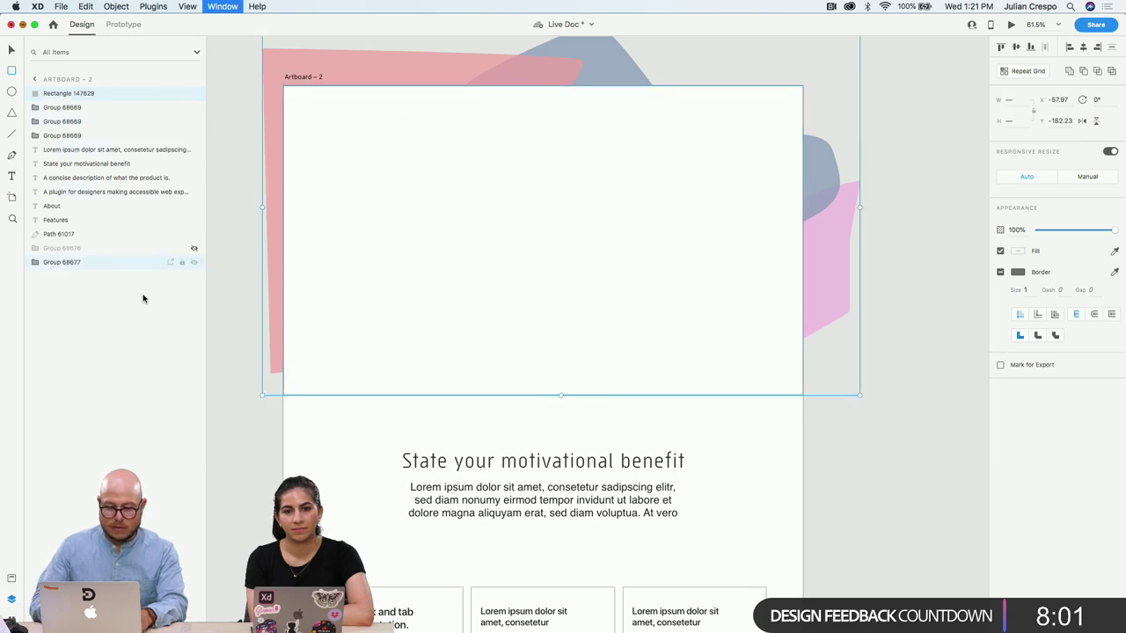
{"action": "mouse_move", "coordinate": [578, 622]}
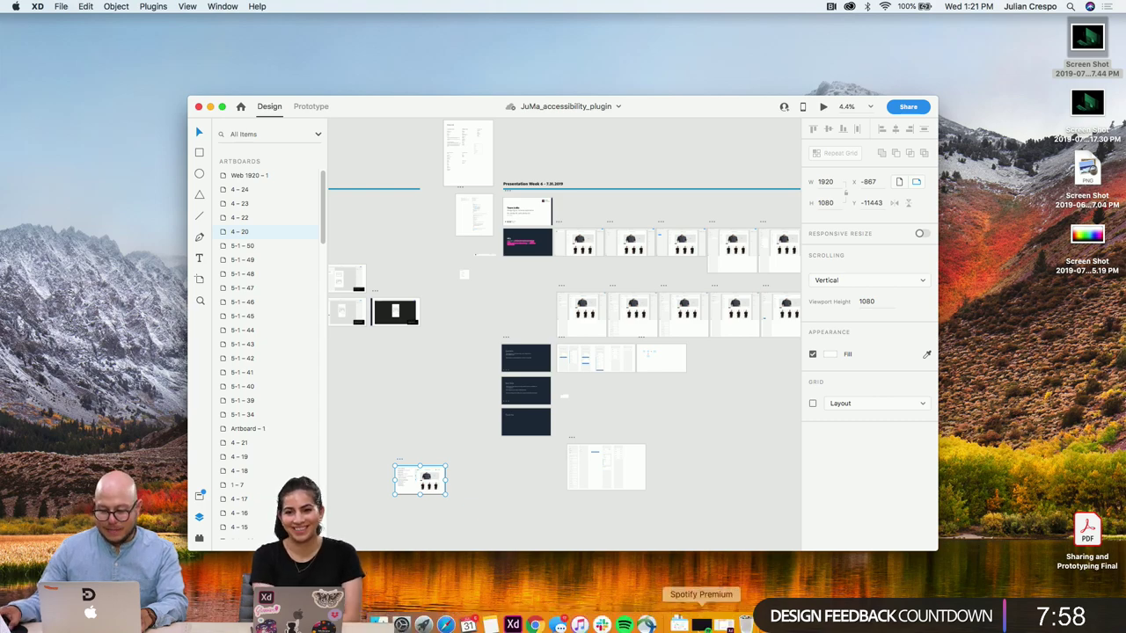
{"action": "left_click", "coordinate": [723, 625]}
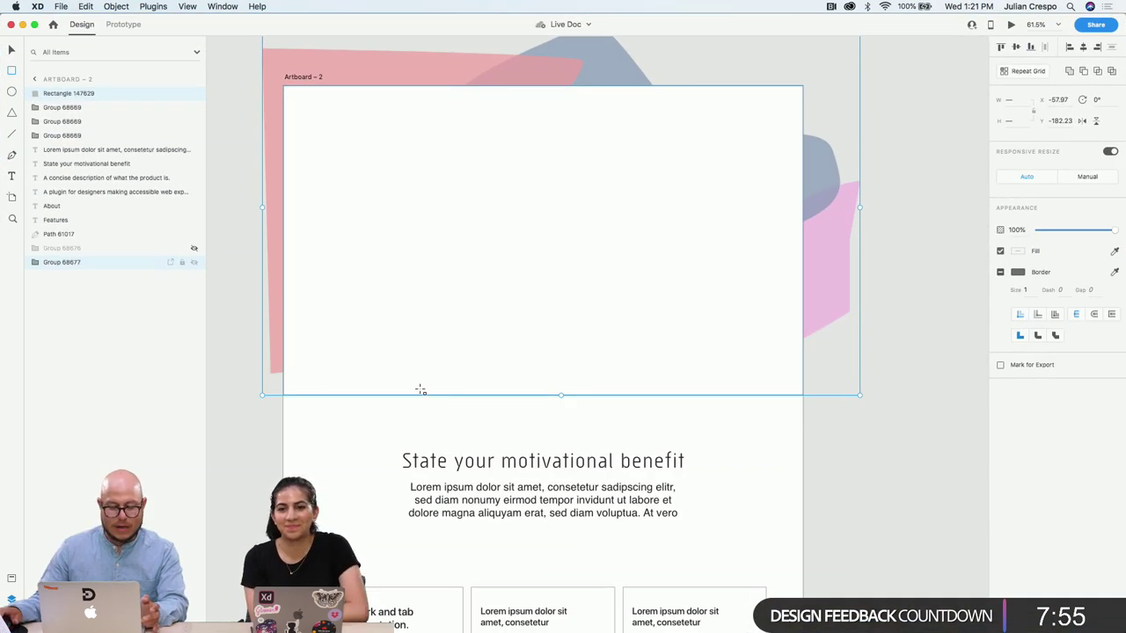
Mask the grouped shapes with the rectangle and move the mask group behind the hero text and logo
{"action": "key", "text": "super+shift+m"}
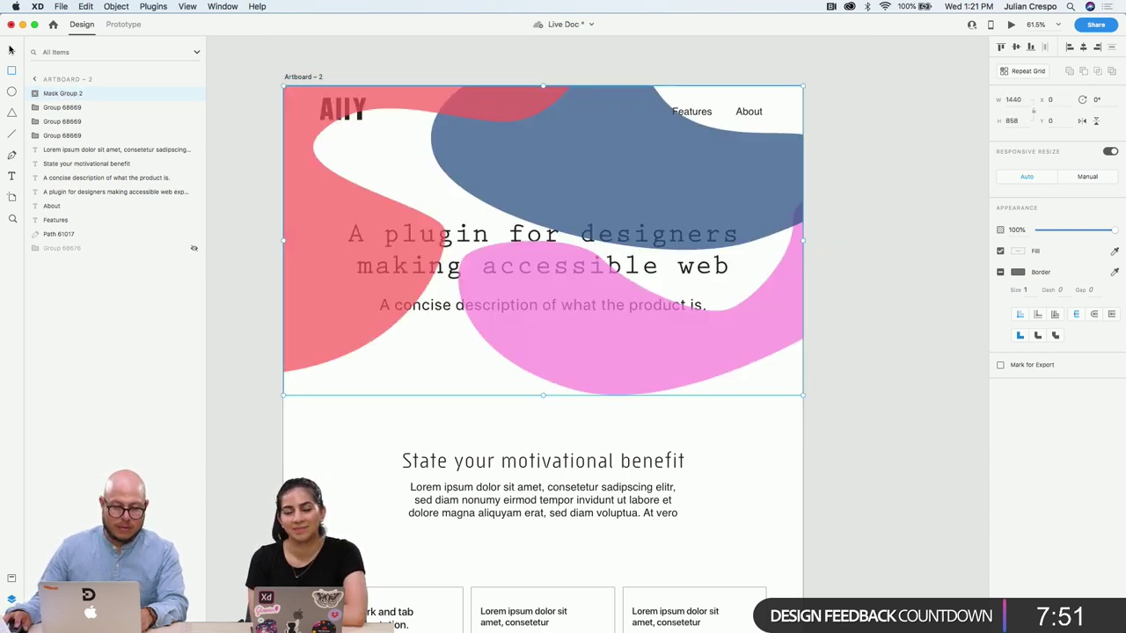
{"action": "left_click", "coordinate": [889, 247]}
{"action": "scroll", "coordinate": [844, 231], "scroll_direction": "up", "scroll_amount": 2}
{"action": "scroll", "coordinate": [844, 231], "scroll_direction": "right", "scroll_amount": 2}
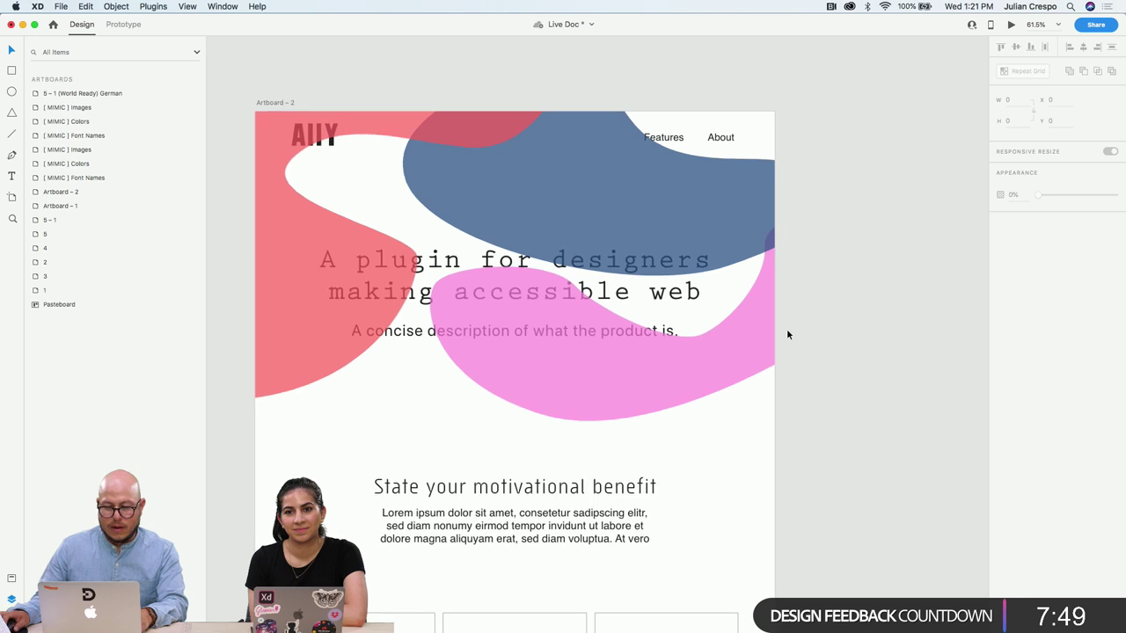
{"action": "left_click", "coordinate": [597, 285]}
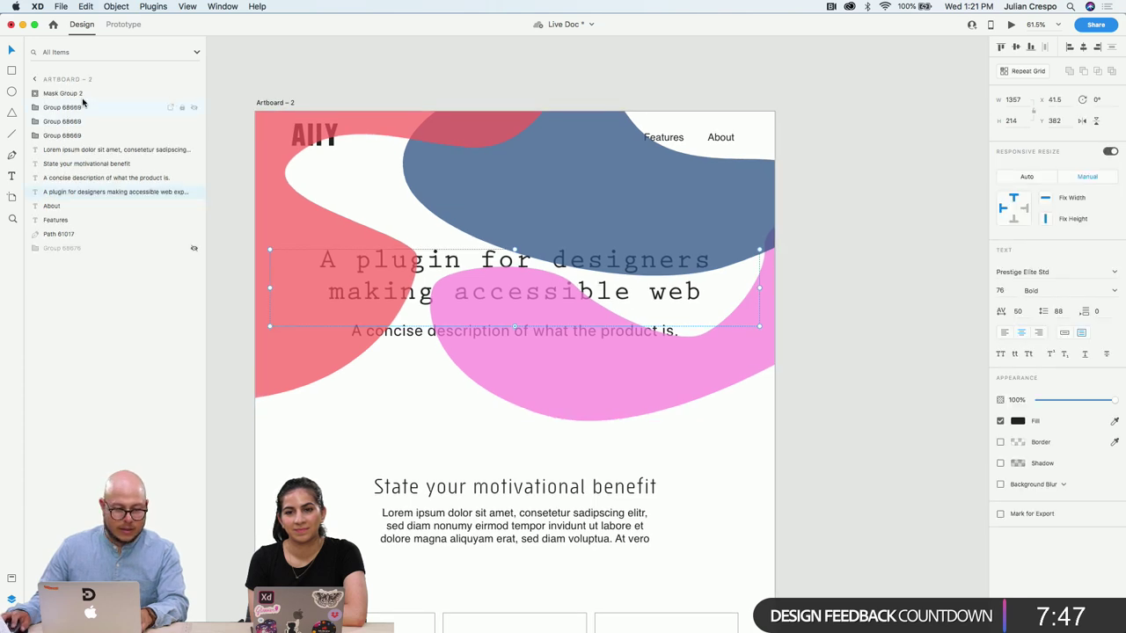
{"action": "left_click_drag", "start_coordinate": [61, 94], "coordinate": [77, 244]}
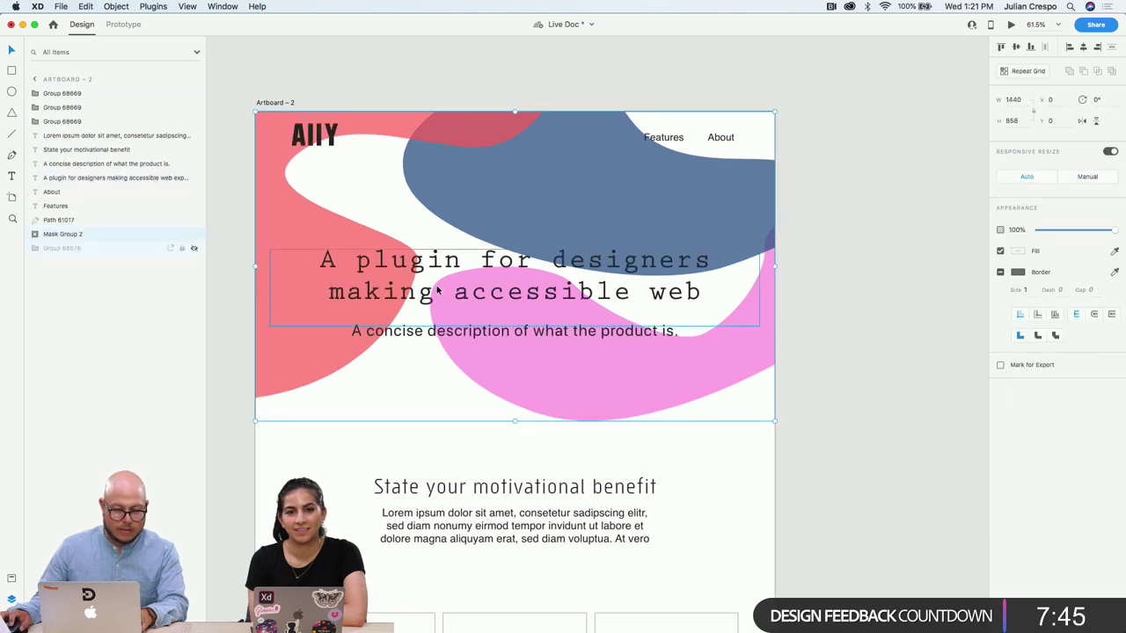
{"action": "left_click", "coordinate": [865, 375]}
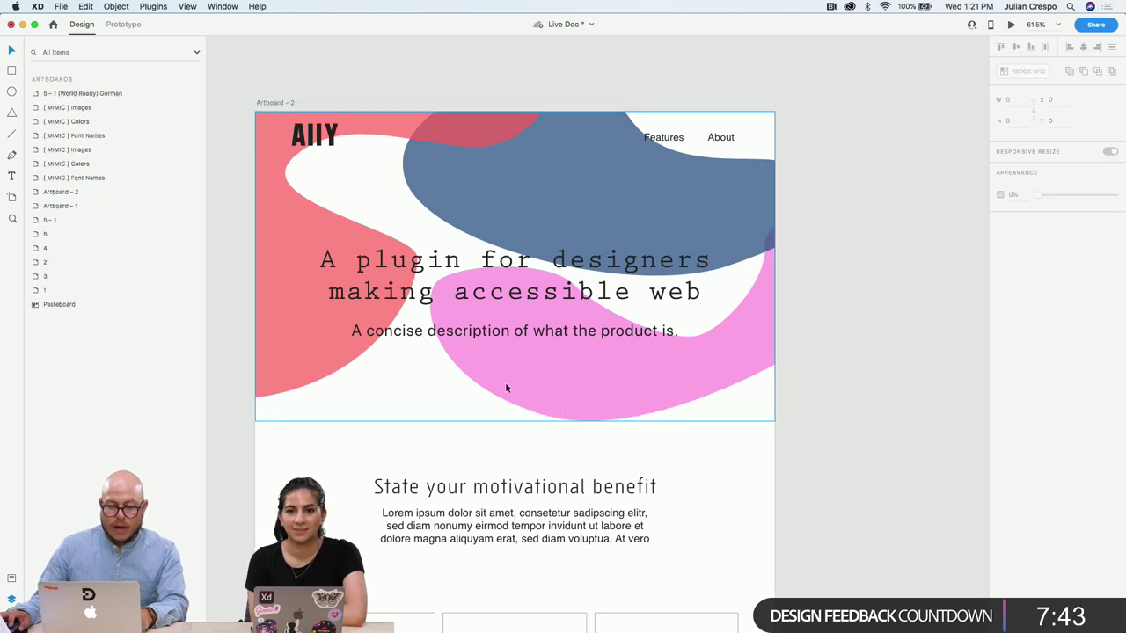
Draw a 30 by 30 circle on the empty pasteboard beside Artboard – 2
{"action": "scroll", "coordinate": [504, 369], "scroll_direction": "down", "scroll_amount": 2}
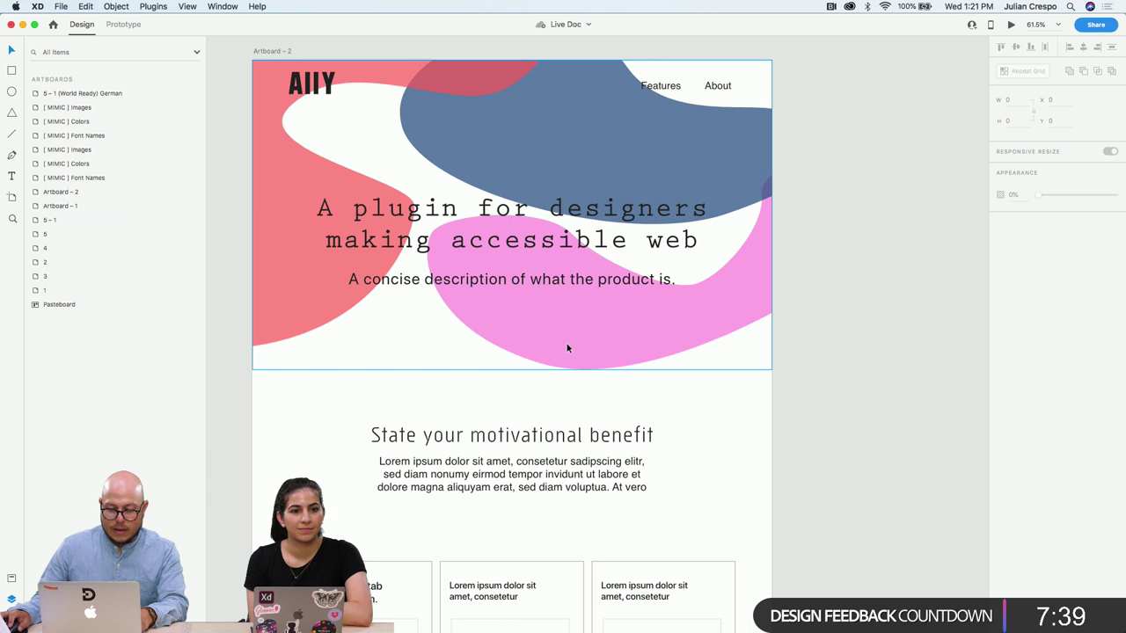
{"action": "scroll", "coordinate": [567, 348], "scroll_direction": "right", "scroll_amount": 10}
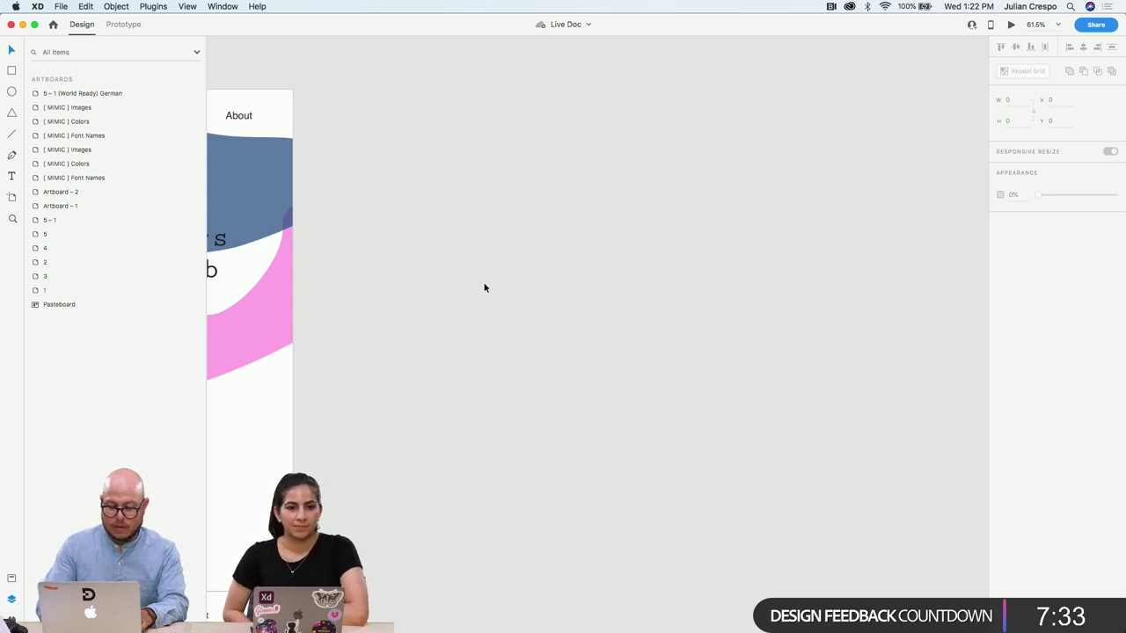
{"action": "key", "text": "e"}
{"action": "left_click_drag", "start_coordinate": [430, 174], "coordinate": [441, 185]}
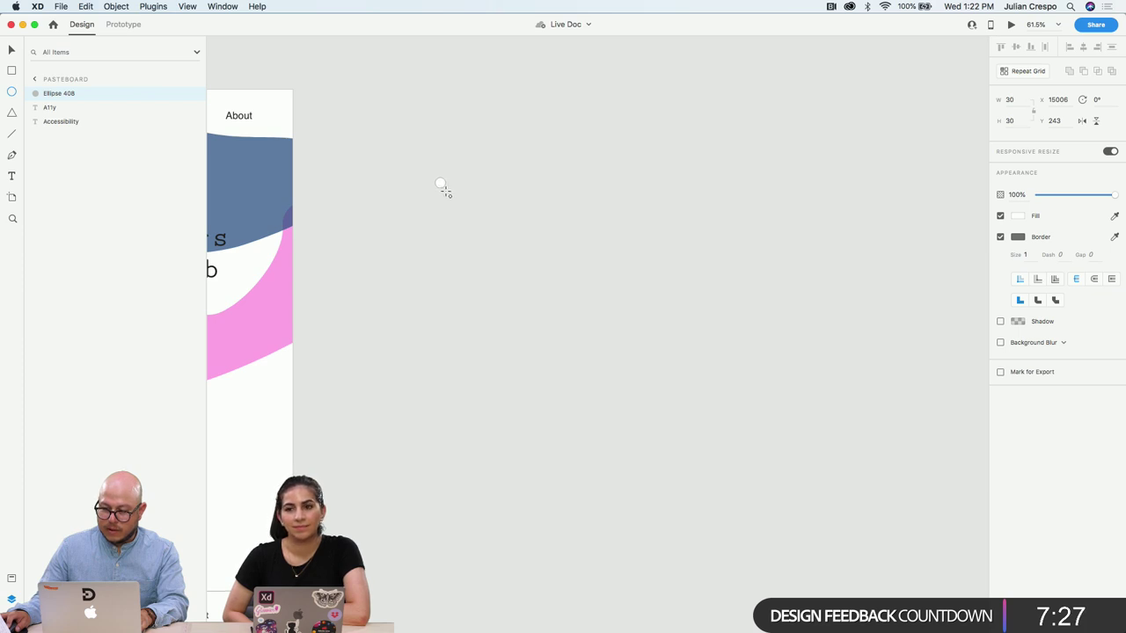
Remove the small circle's border and fill it with dark gray #464646
{"action": "left_click", "coordinate": [1000, 237]}
{"action": "left_click", "coordinate": [1017, 216]}
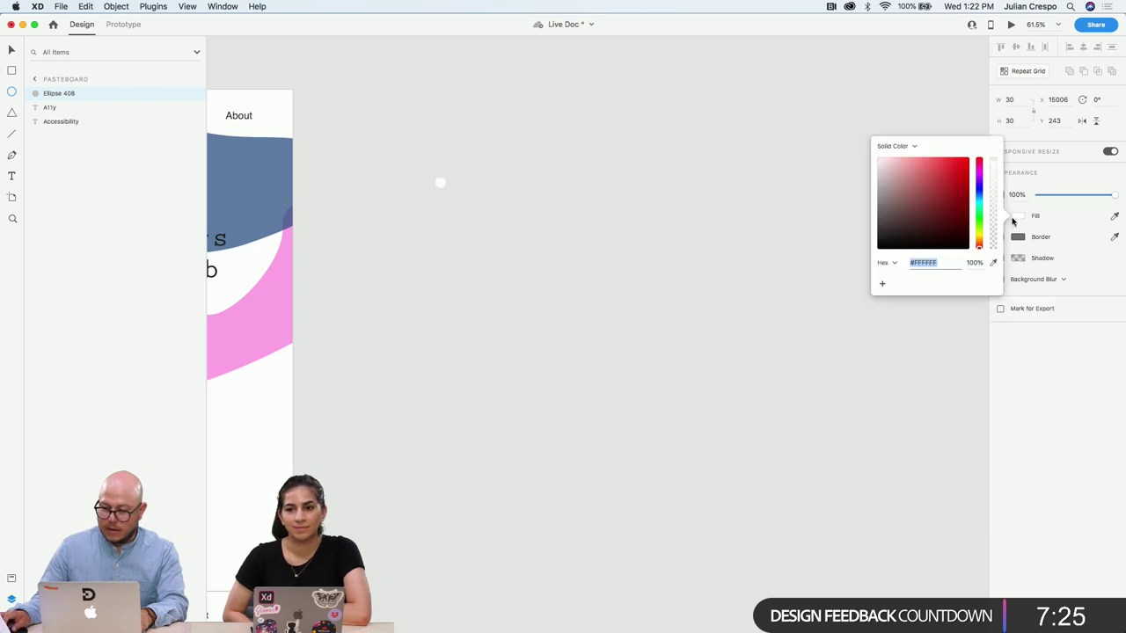
{"action": "left_click", "coordinate": [921, 215]}
{"action": "left_click_drag", "start_coordinate": [838, 232], "coordinate": [833, 227]}
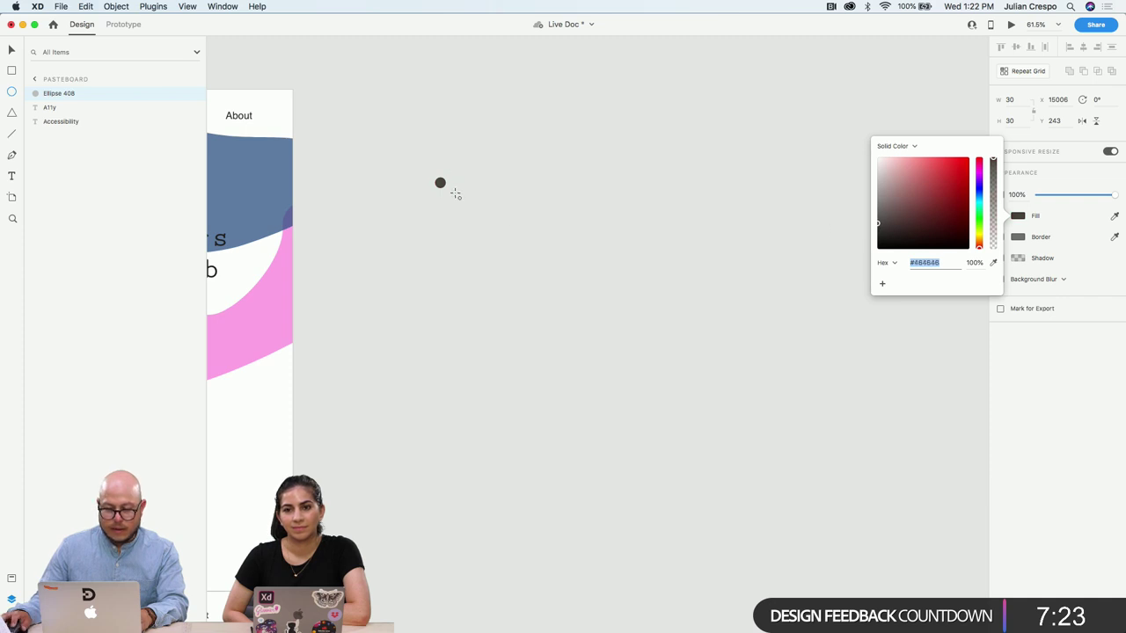
Turn the dark gray circle into a repeat grid of dots about 1249 wide by 927 high
{"action": "left_click", "coordinate": [17, 53]}
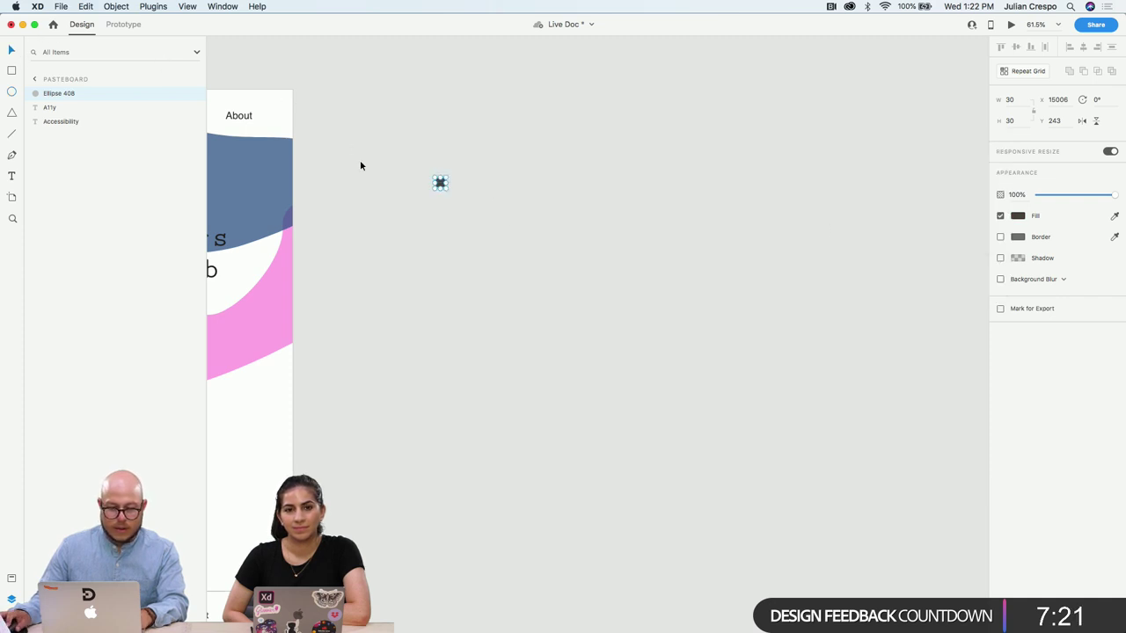
{"action": "left_click", "coordinate": [1025, 71]}
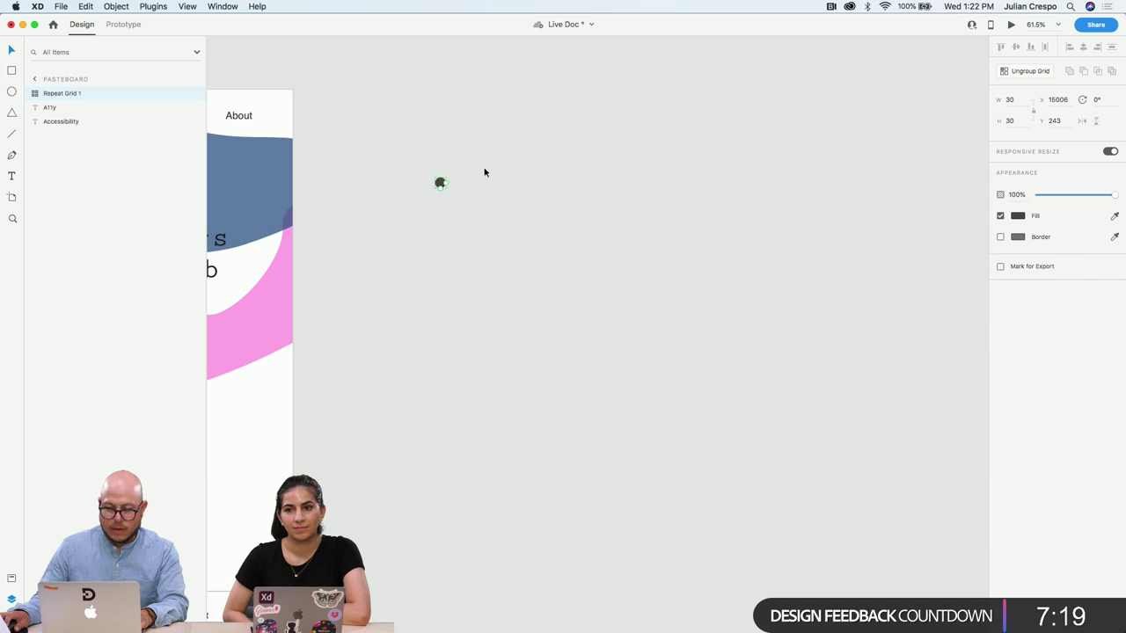
{"action": "left_click_drag", "start_coordinate": [448, 183], "coordinate": [458, 267]}
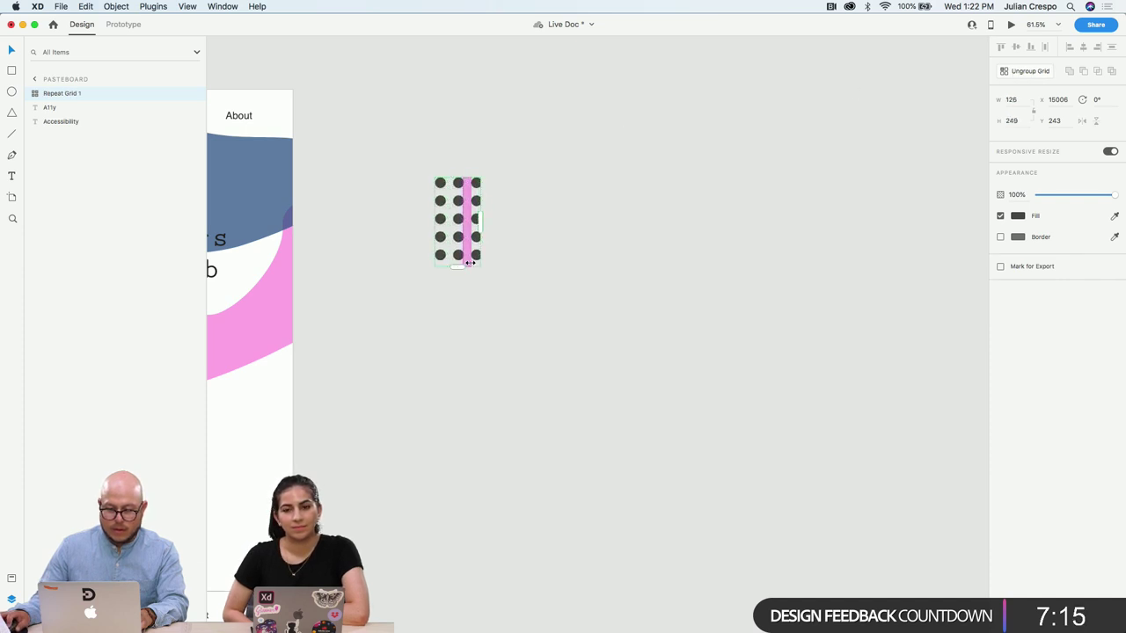
{"action": "left_click_drag", "start_coordinate": [480, 220], "coordinate": [679, 234]}
{"action": "left_click_drag", "start_coordinate": [557, 276], "coordinate": [559, 510]}
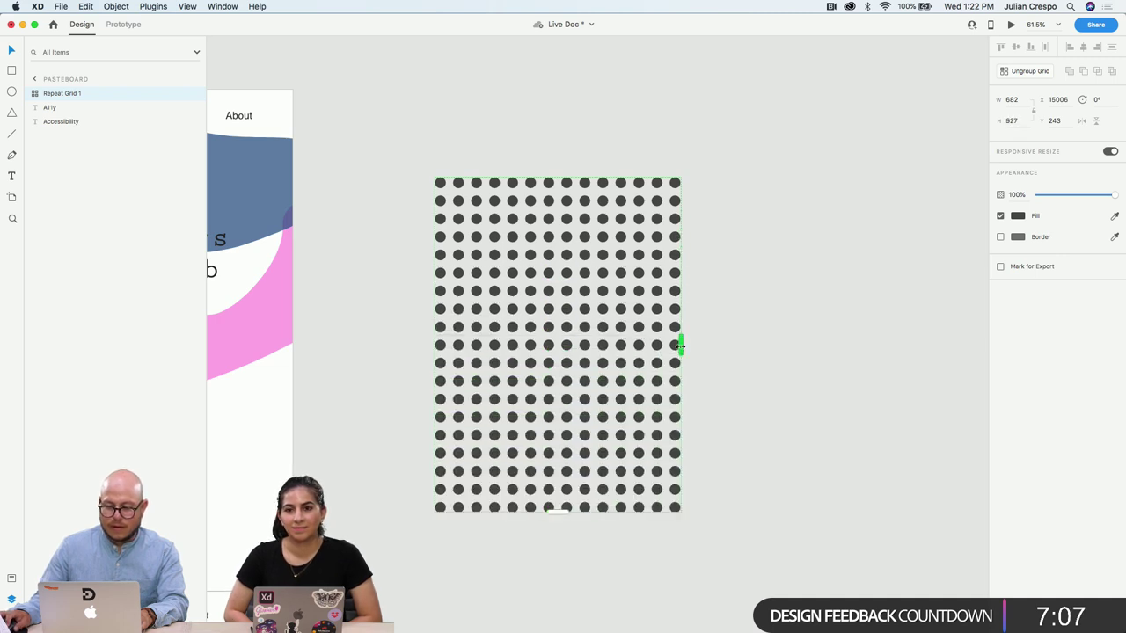
{"action": "left_click_drag", "start_coordinate": [680, 346], "coordinate": [879, 344]}
Ungroup the repeat grid and gather all of its dots into one ordinary group
{"action": "scroll", "coordinate": [591, 308], "scroll_direction": "down", "scroll_amount": 5}
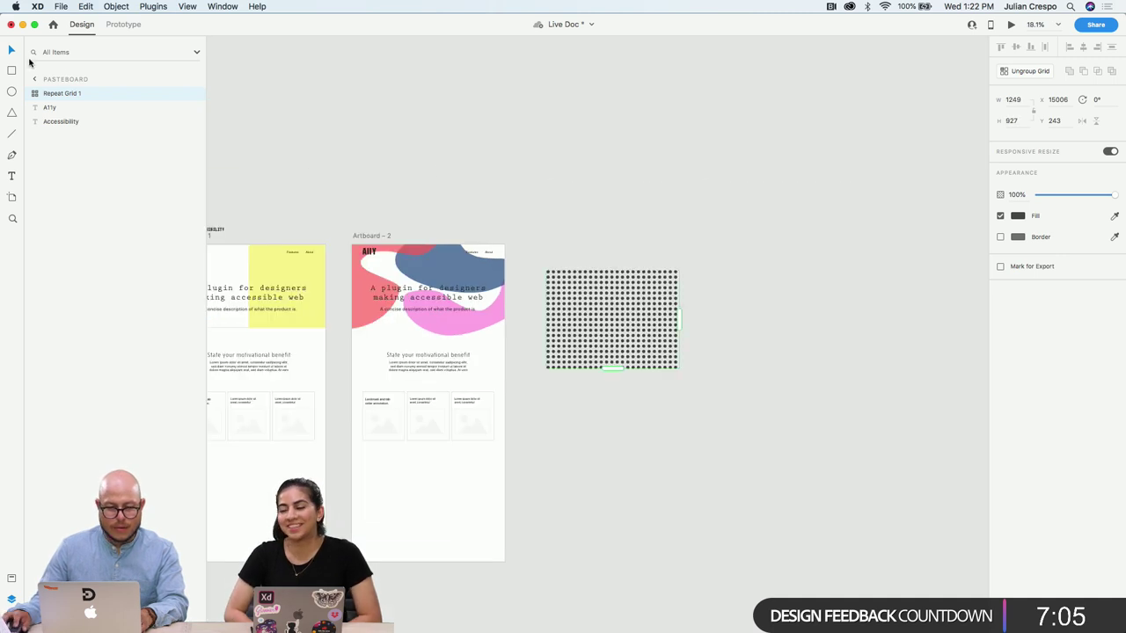
{"action": "scroll", "coordinate": [464, 357], "scroll_direction": "up", "scroll_amount": 5}
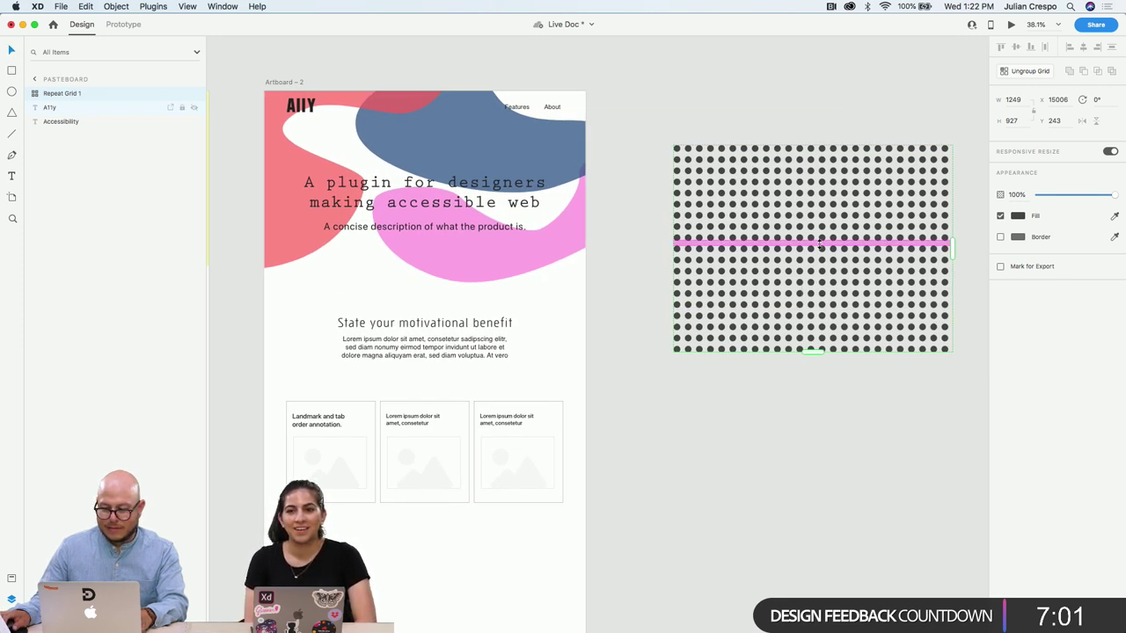
{"action": "double_click", "coordinate": [819, 243]}
{"action": "left_click", "coordinate": [888, 315]}
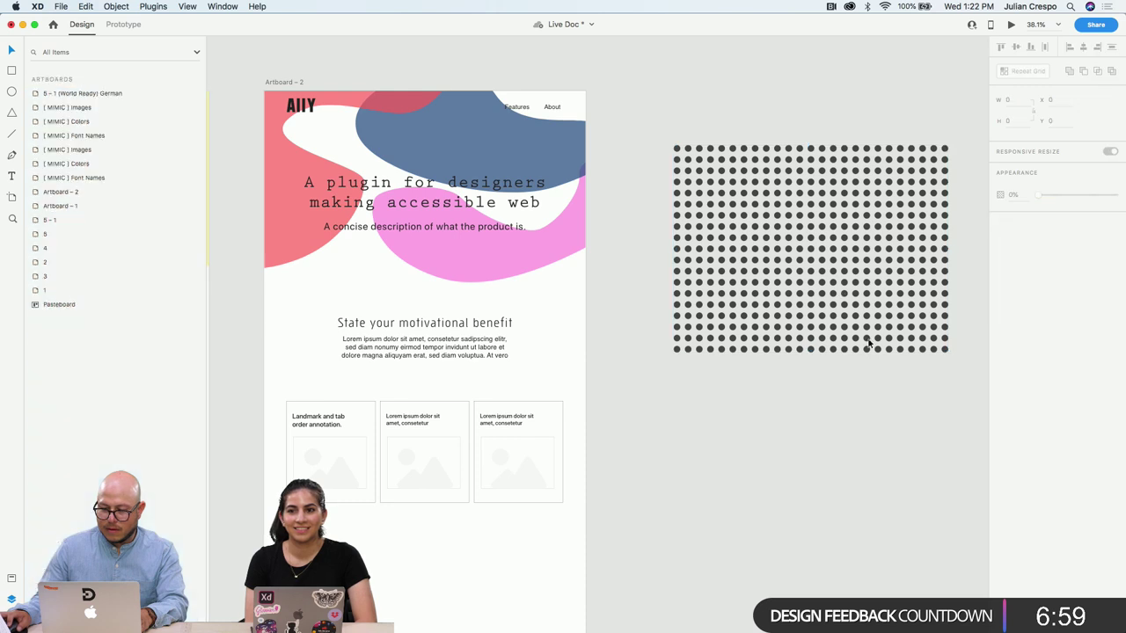
{"action": "left_click_drag", "start_coordinate": [971, 141], "coordinate": [661, 381]}
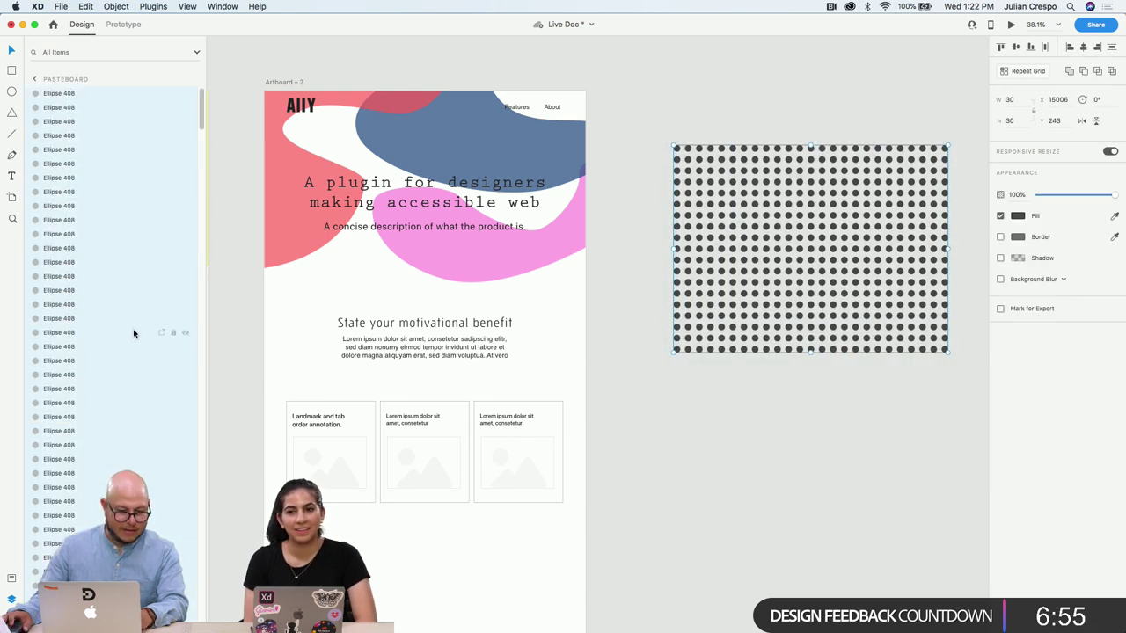
{"action": "scroll", "coordinate": [134, 332], "scroll_direction": "down", "scroll_amount": 5}
{"action": "key", "text": "super+g"}
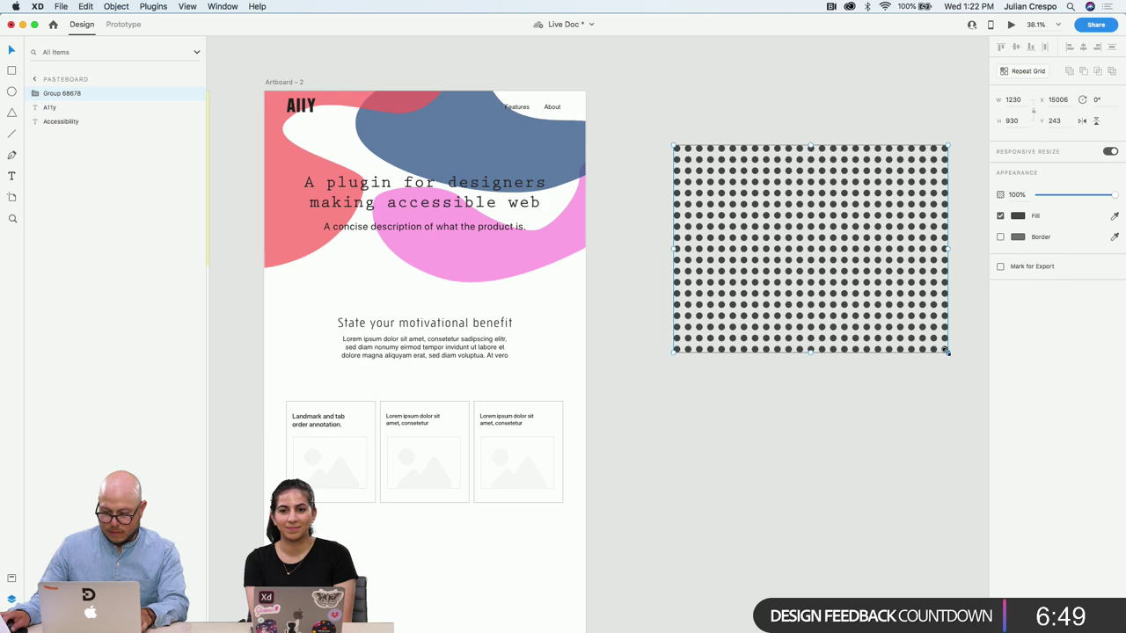
Scale the dot group down proportionally to about 755 by 571 and move it closer to Artboard – 2
{"action": "left_click_drag", "start_coordinate": [945, 351], "coordinate": [842, 272]}
{"action": "scroll", "coordinate": [617, 277], "scroll_direction": "up", "scroll_amount": 5}
{"action": "left_click_drag", "start_coordinate": [615, 292], "coordinate": [626, 326]}
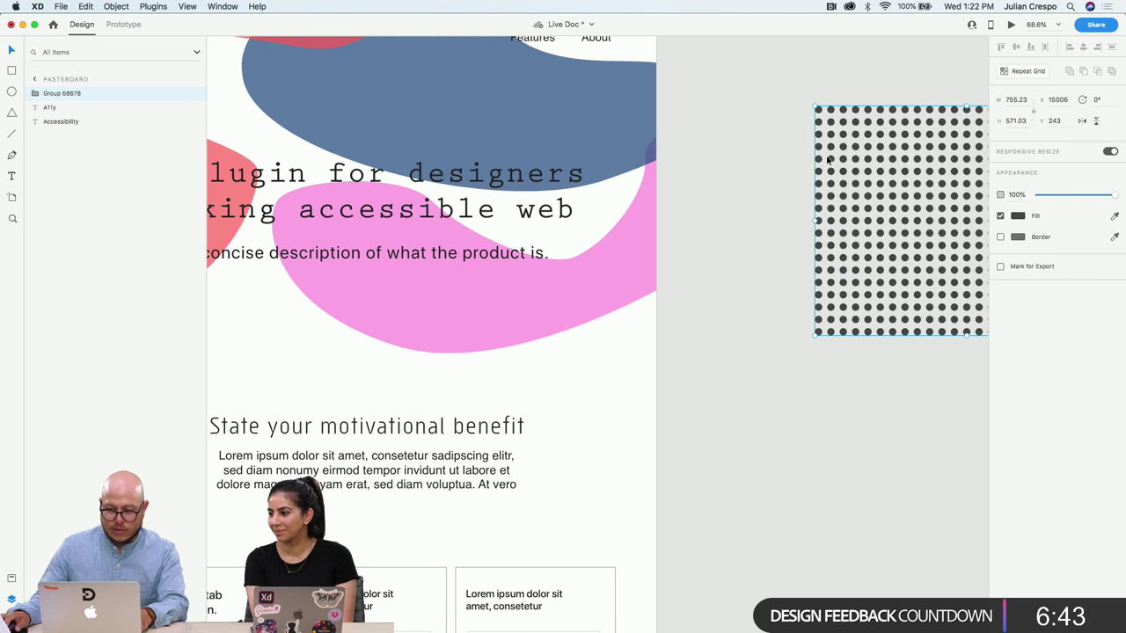
{"action": "left_click_drag", "start_coordinate": [827, 160], "coordinate": [782, 182]}
Paste a copy of the dot group inside the hero's masked shape group, over the pink shape
{"action": "double_click", "coordinate": [498, 305]}
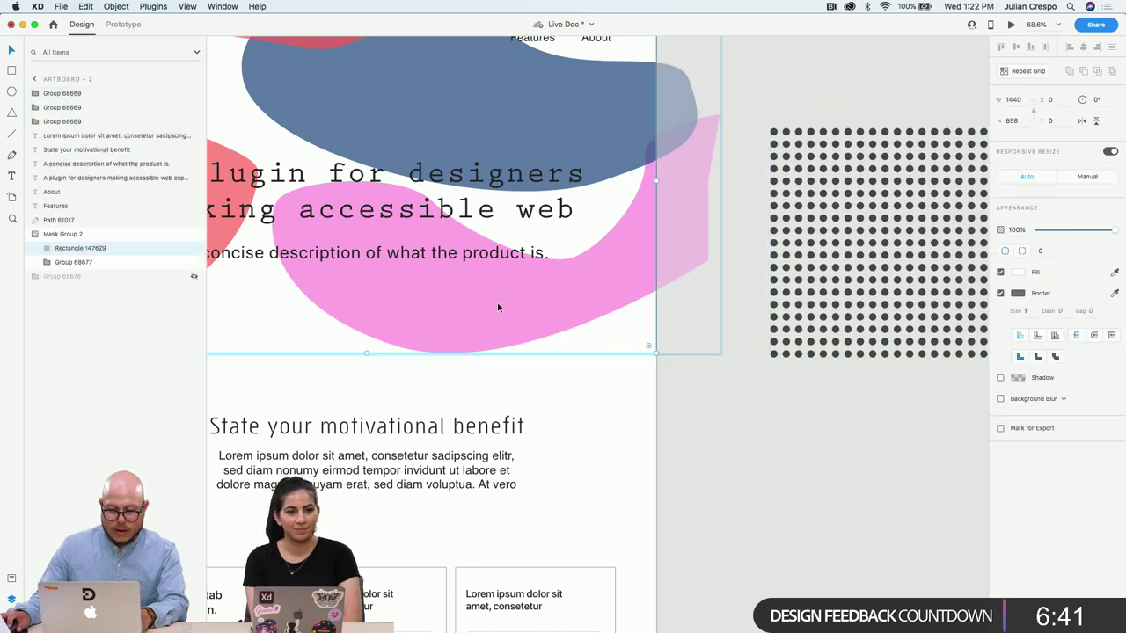
{"action": "double_click", "coordinate": [498, 307]}
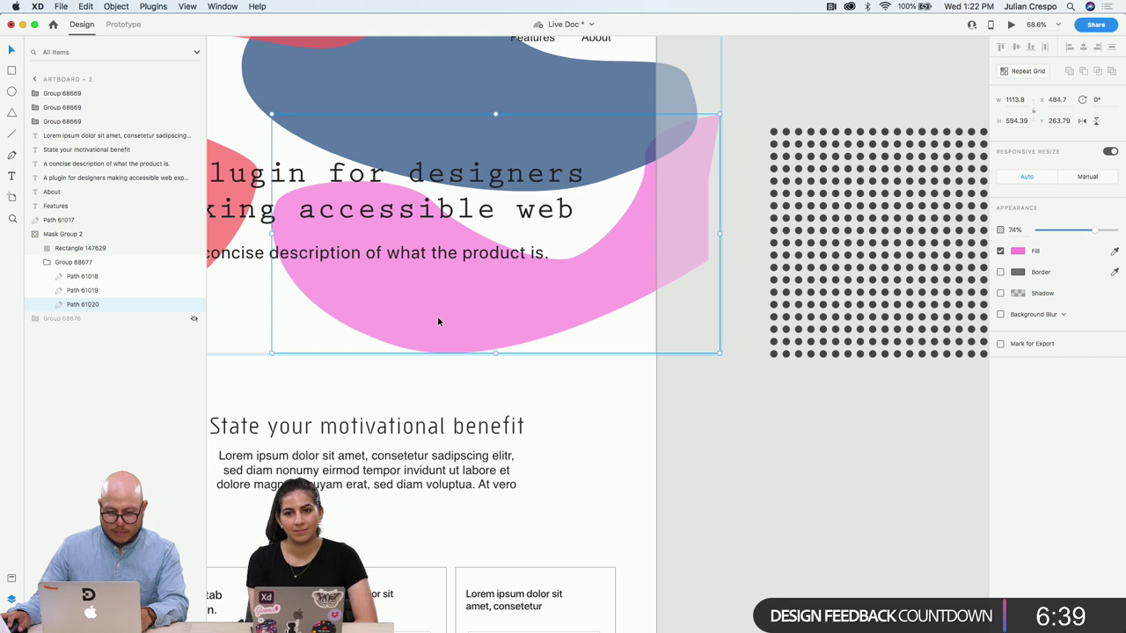
{"action": "left_click", "coordinate": [798, 283]}
{"action": "double_click", "coordinate": [847, 261]}
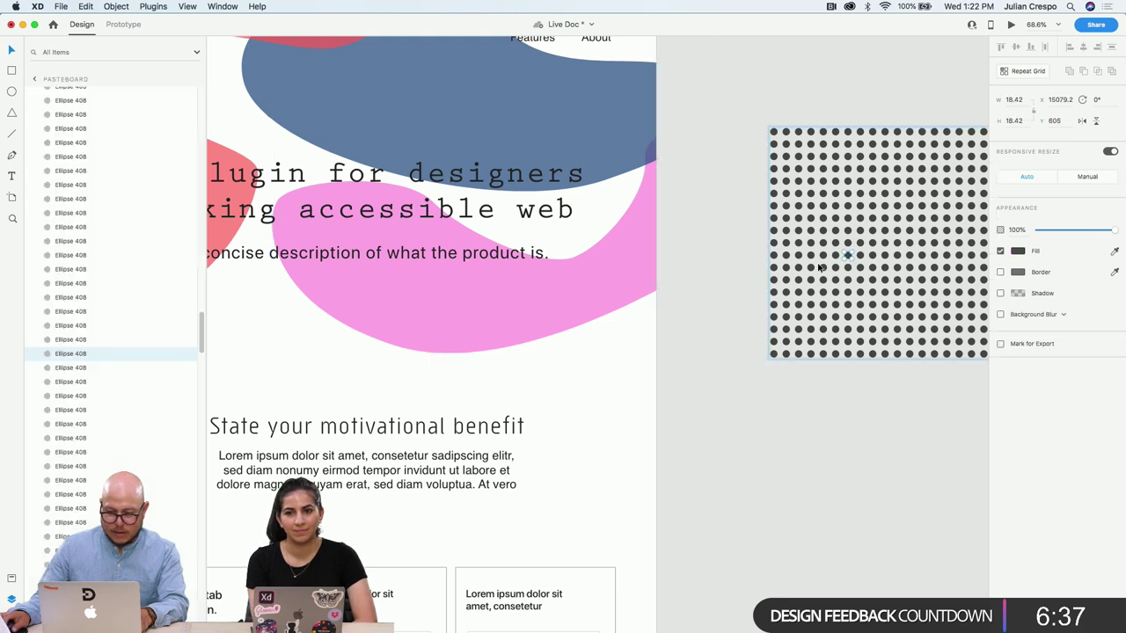
{"action": "key", "text": "Escape"}
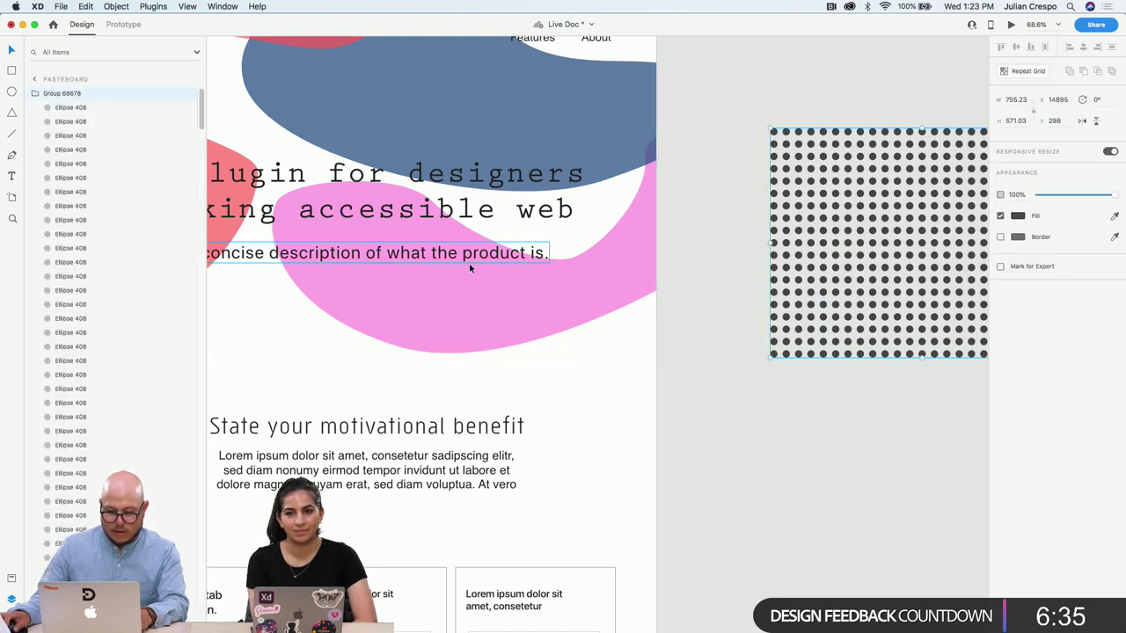
{"action": "left_click", "coordinate": [449, 310]}
{"action": "double_click", "coordinate": [404, 312]}
{"action": "key", "text": "super+v"}
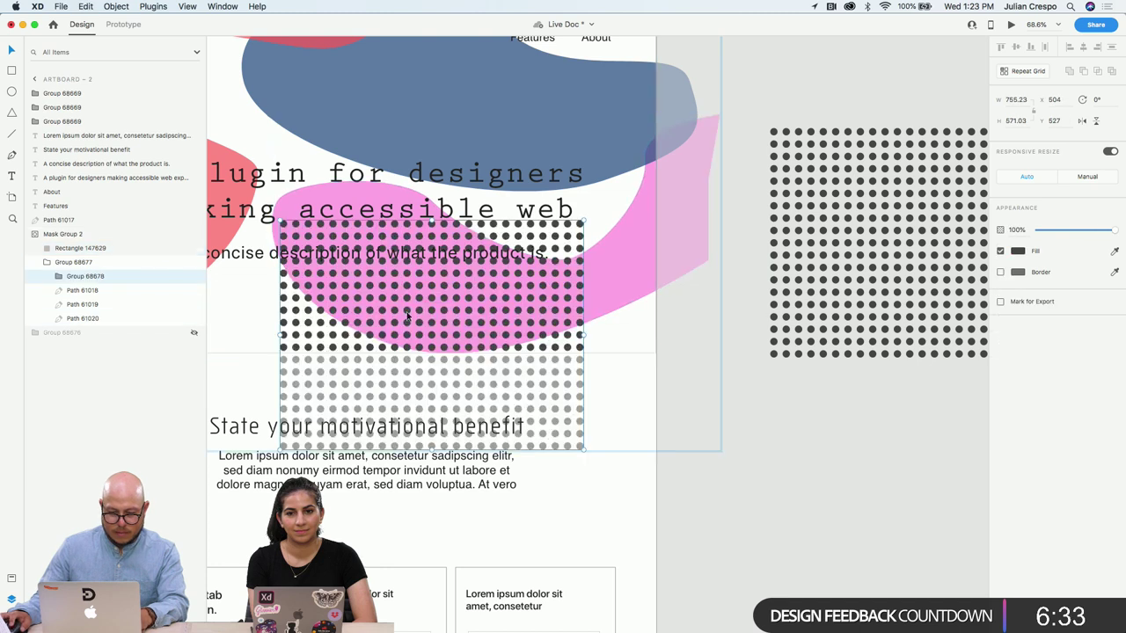
Try to mask the pasted dots with the pink shape, and undo the mask
{"action": "double_click", "coordinate": [320, 299]}
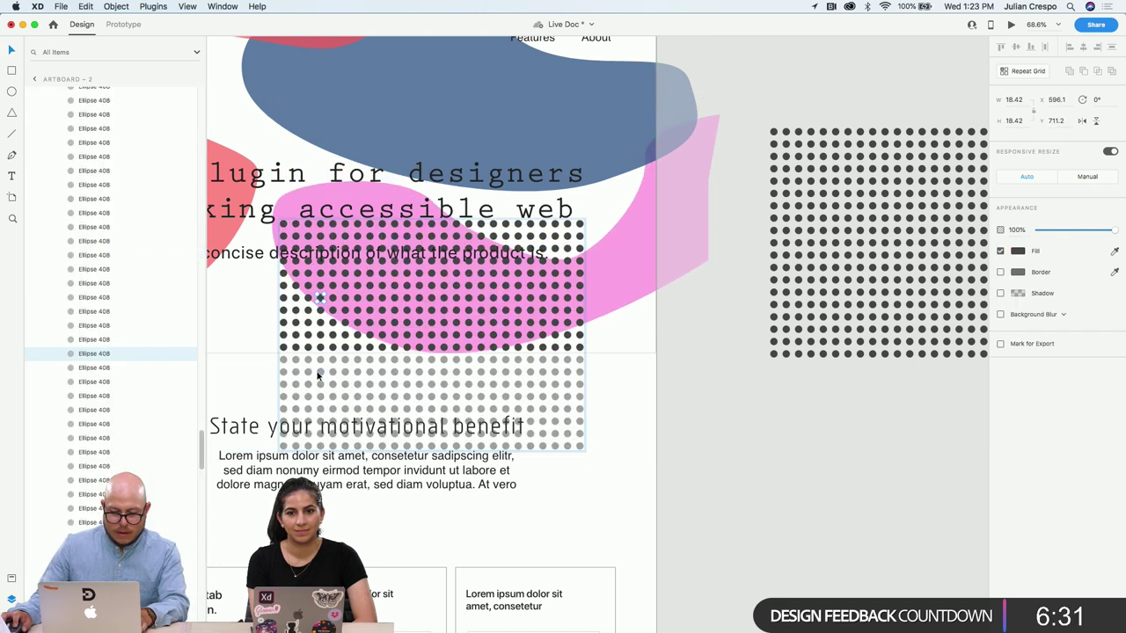
{"action": "scroll", "coordinate": [95, 402], "scroll_direction": "up", "scroll_amount": 15}
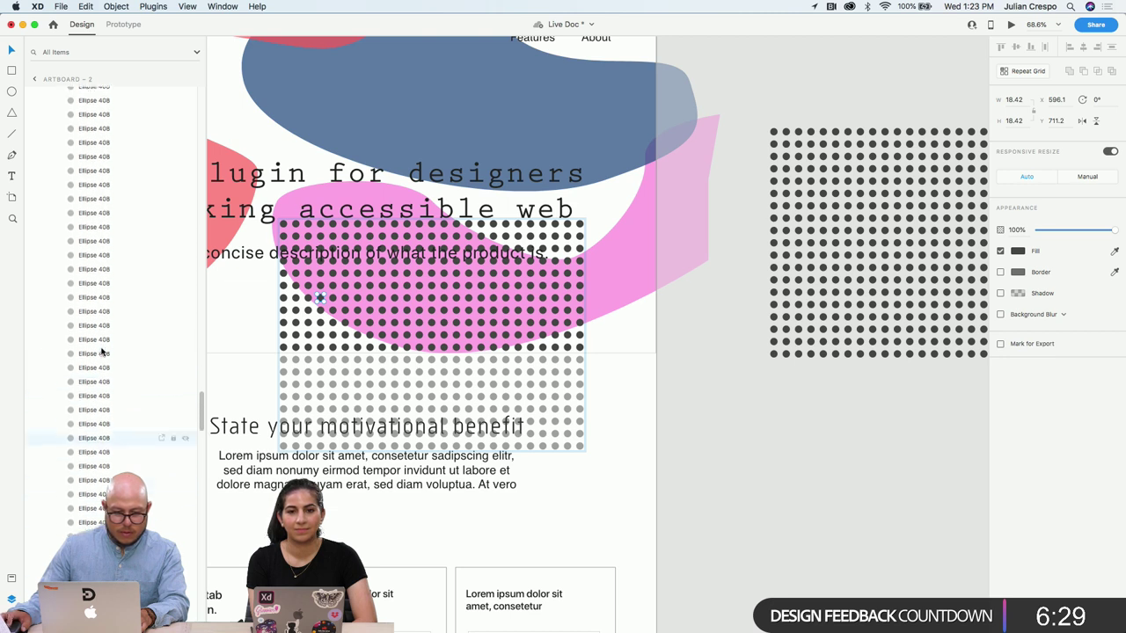
{"action": "scroll", "coordinate": [100, 351], "scroll_direction": "up", "scroll_amount": 10}
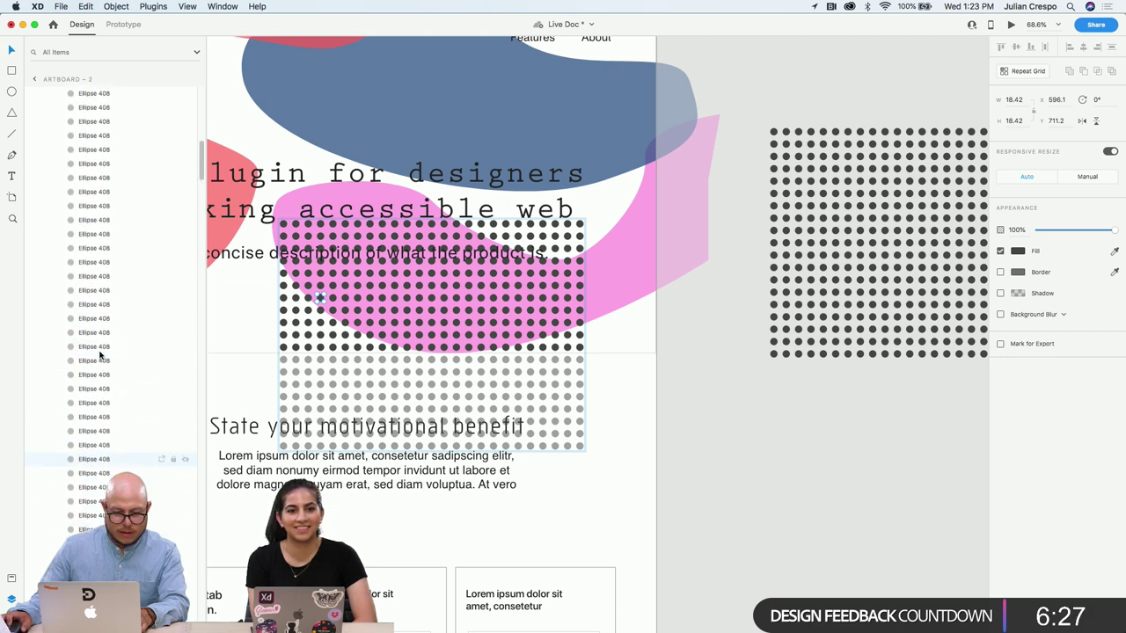
{"action": "left_click", "coordinate": [58, 276]}
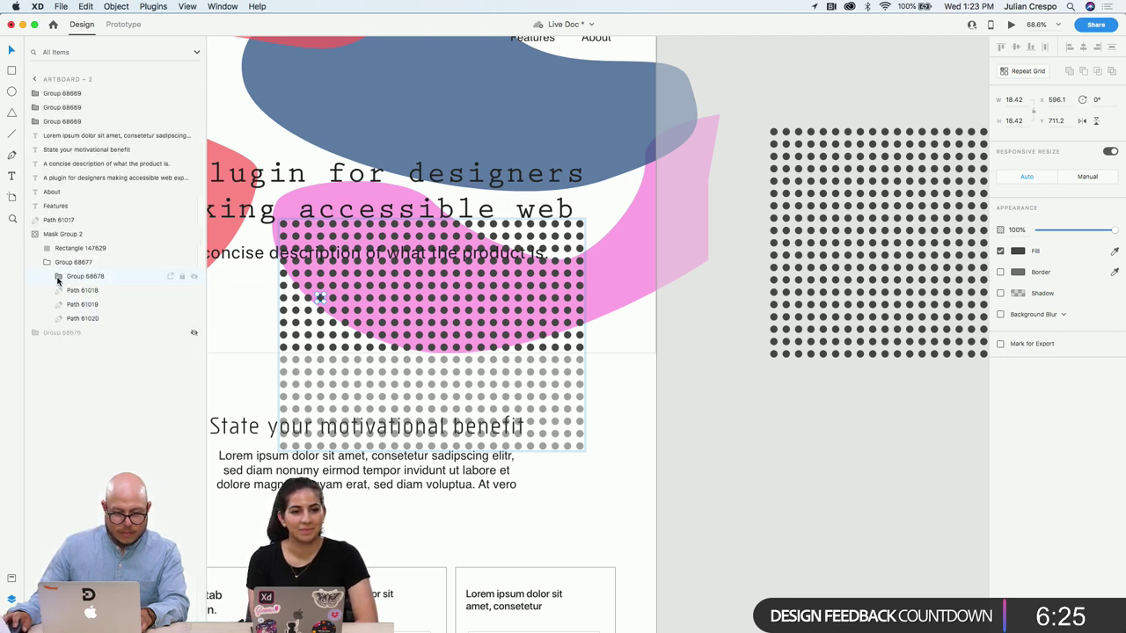
{"action": "left_click", "coordinate": [599, 311]}
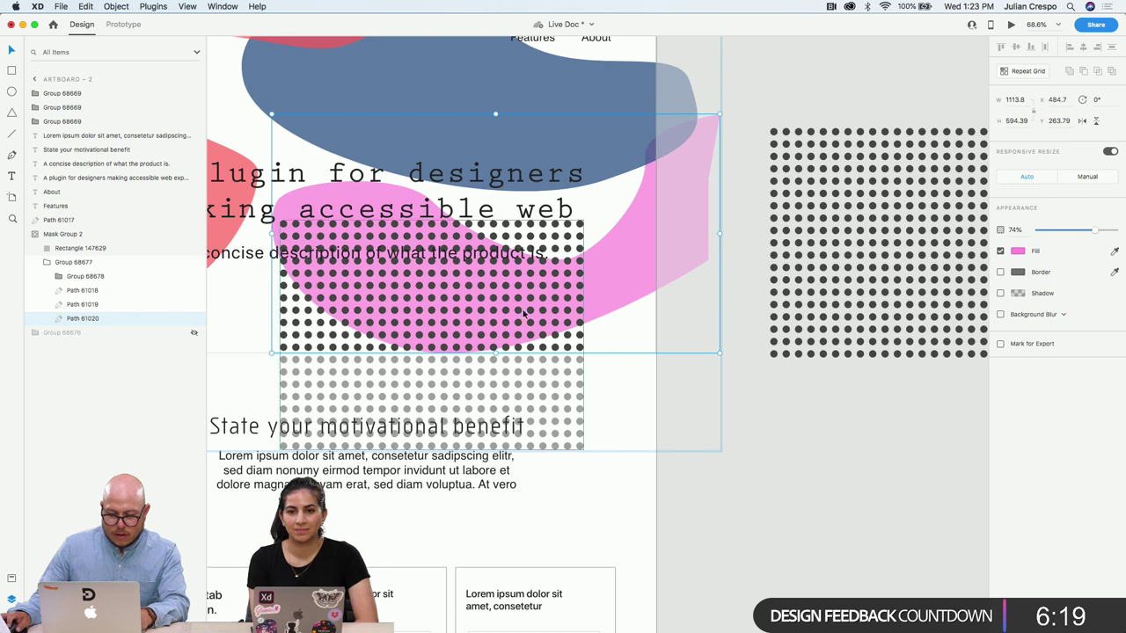
{"action": "left_click", "coordinate": [586, 302], "text": "shift"}
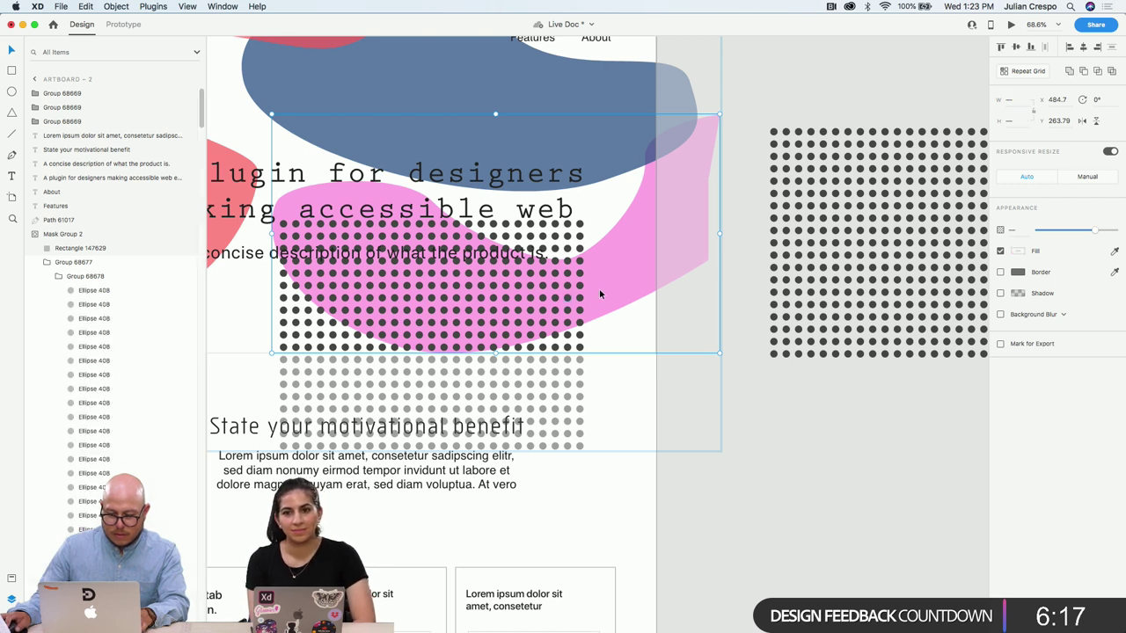
{"action": "key", "text": "super+shift+m"}
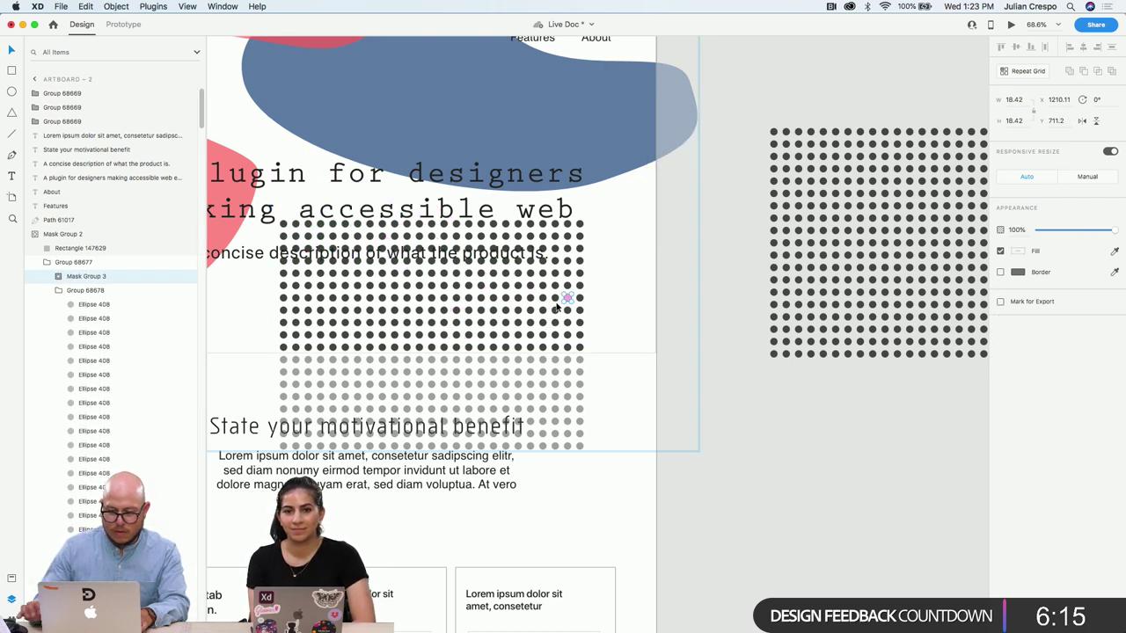
{"action": "key", "text": "super+z"}
{"action": "right_click", "coordinate": [596, 280]}
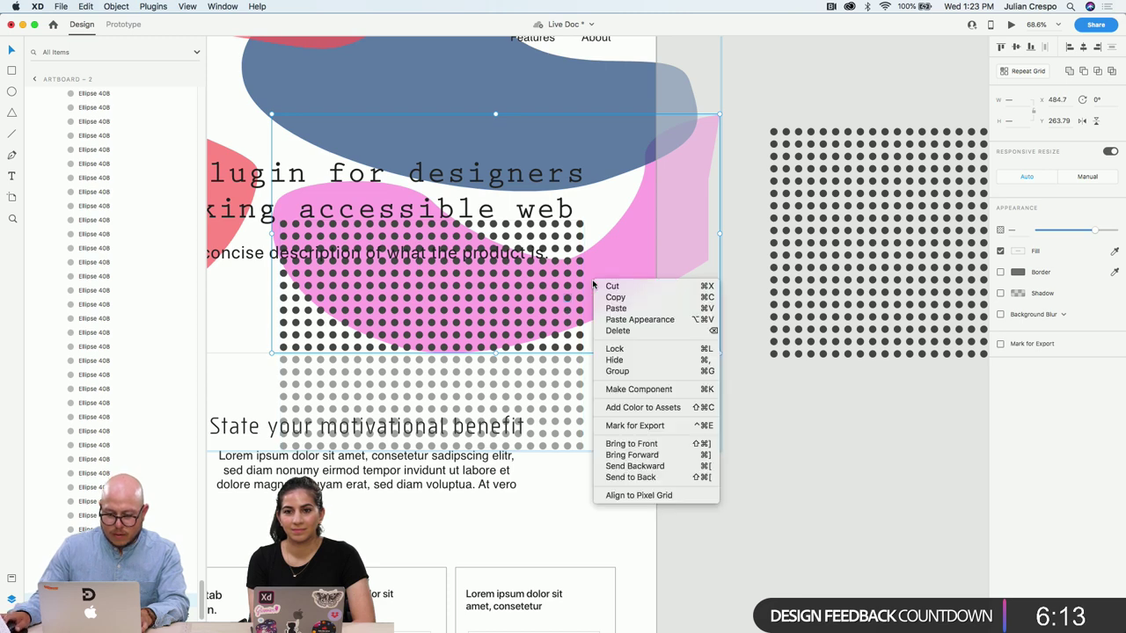
{"action": "key", "text": "Escape"}
Move the pasted dot group over the pink shape so its right side lines up with the artboard's right edge
{"action": "scroll", "coordinate": [578, 308], "scroll_direction": "down", "scroll_amount": 3}
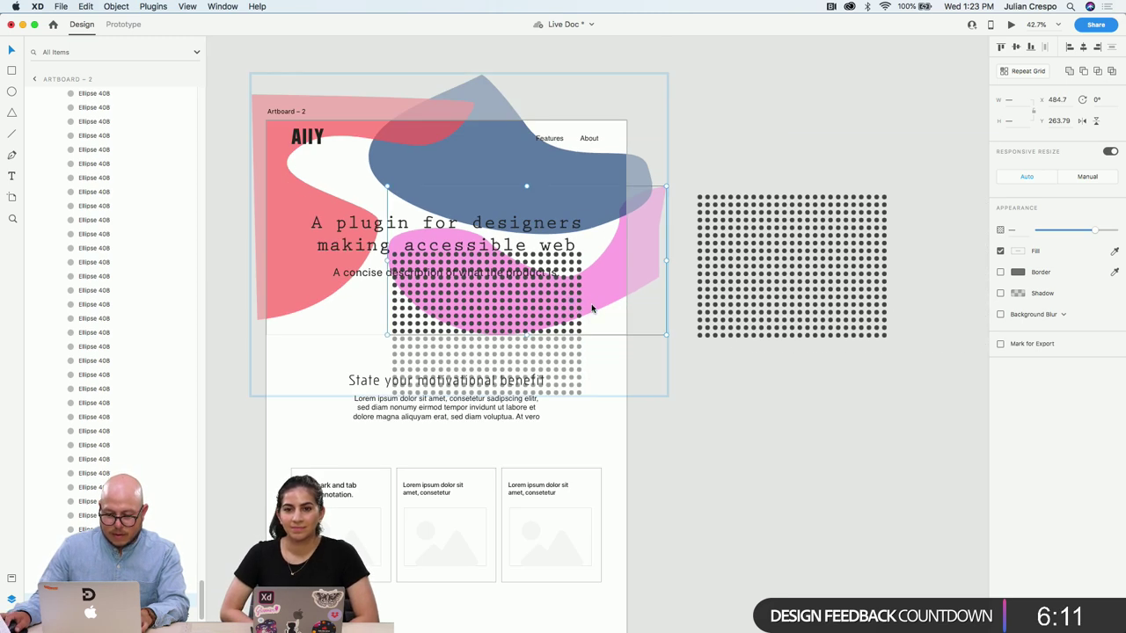
{"action": "scroll", "coordinate": [545, 309], "scroll_direction": "up", "scroll_amount": 3}
{"action": "left_click", "coordinate": [491, 319]}
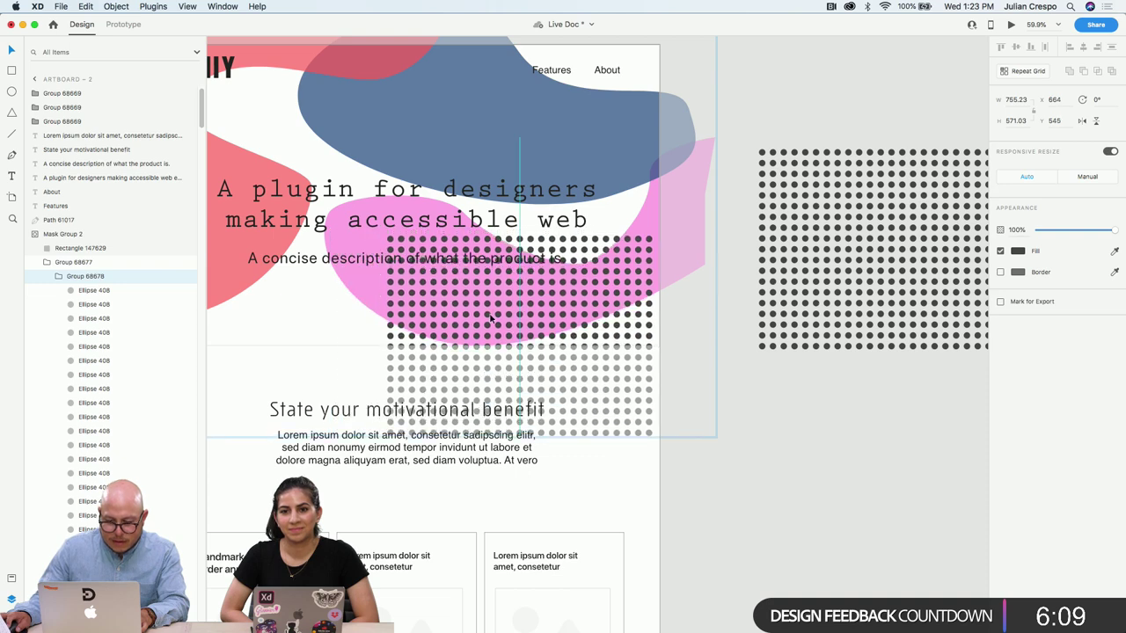
{"action": "left_click_drag", "start_coordinate": [491, 318], "coordinate": [498, 299]}
Duplicate the pink shape in place within the masked group, in front of the dot group
{"action": "left_click", "coordinate": [370, 295], "text": "shift"}
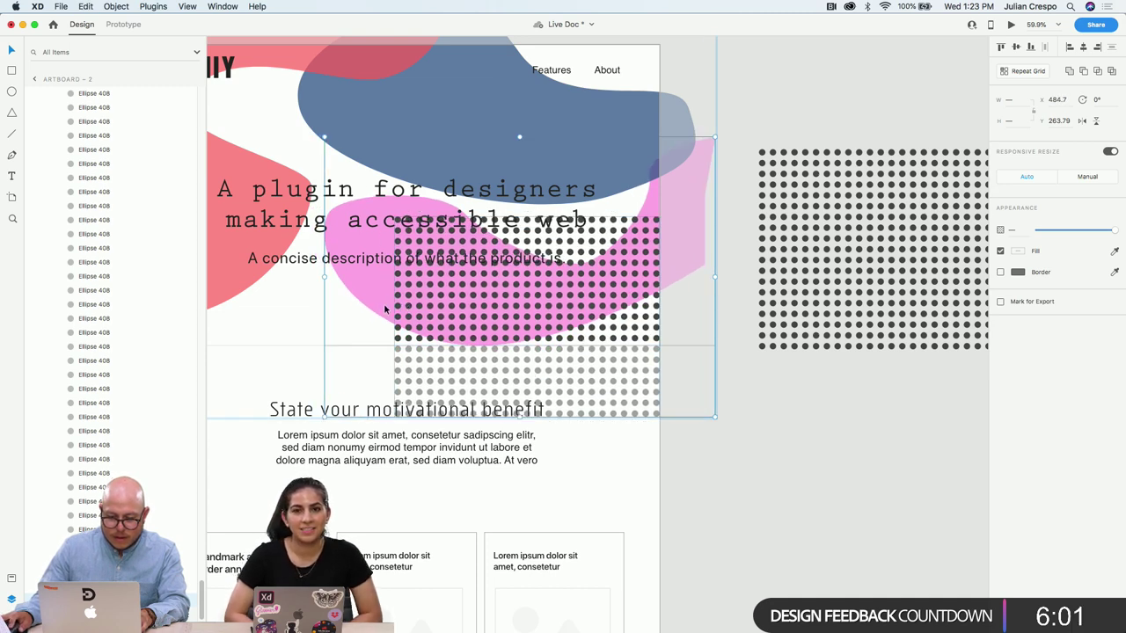
{"action": "left_click", "coordinate": [352, 291]}
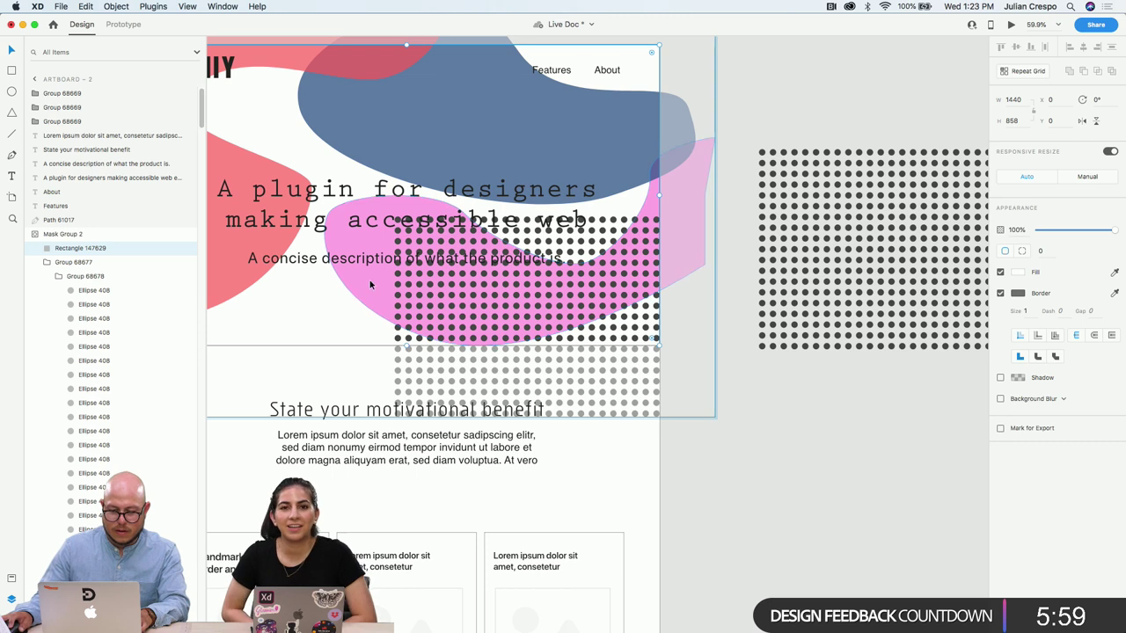
{"action": "double_click", "coordinate": [371, 289]}
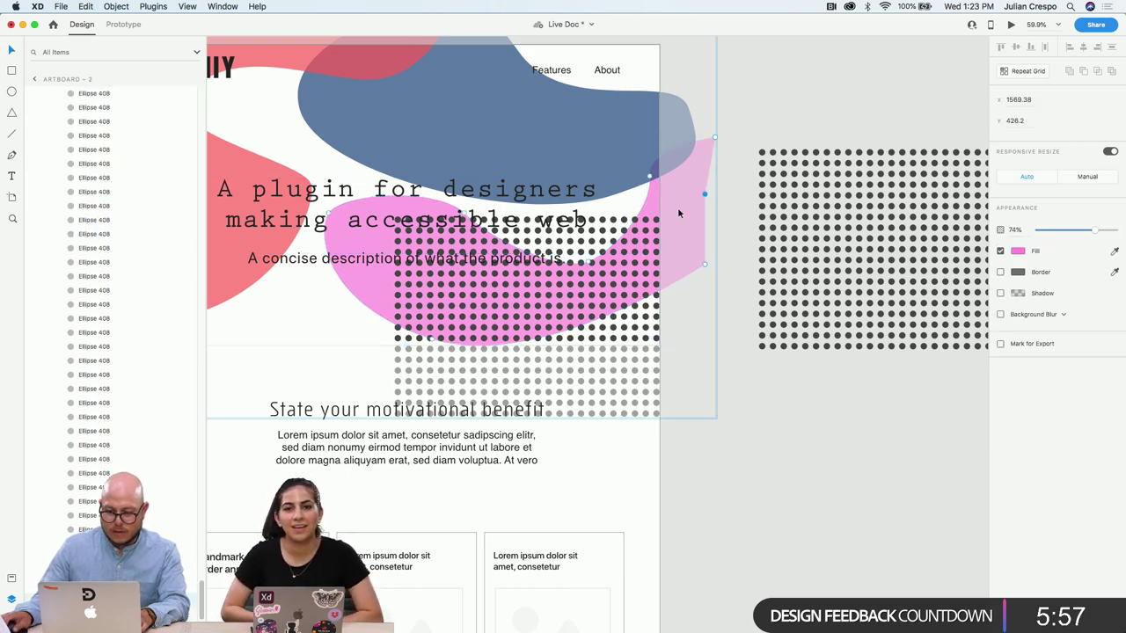
{"action": "left_click", "coordinate": [387, 300]}
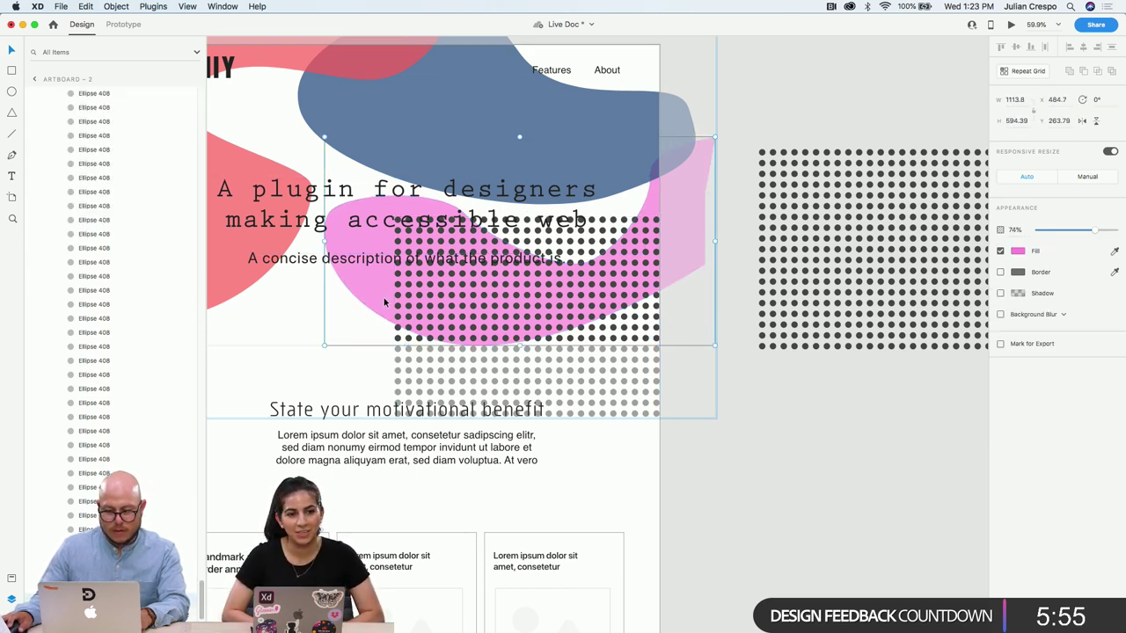
{"action": "key", "text": "super+bracketright"}
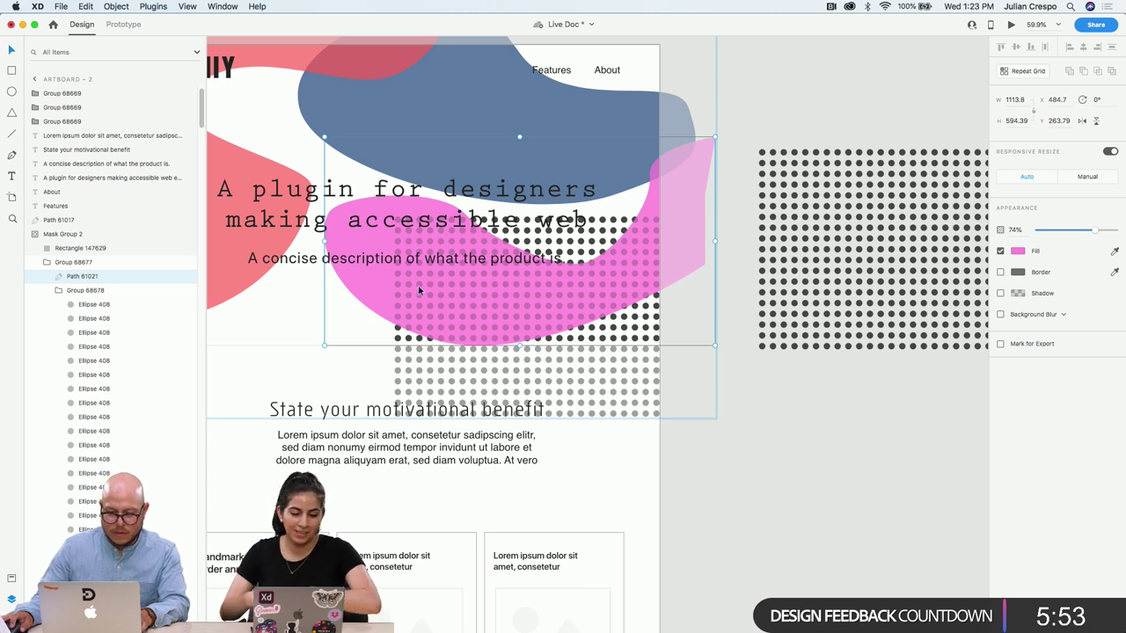
Edit the duplicated pink shape's path and delete its right-hand anchor points, keeping only the left part of the shape
{"action": "double_click", "coordinate": [393, 287]}
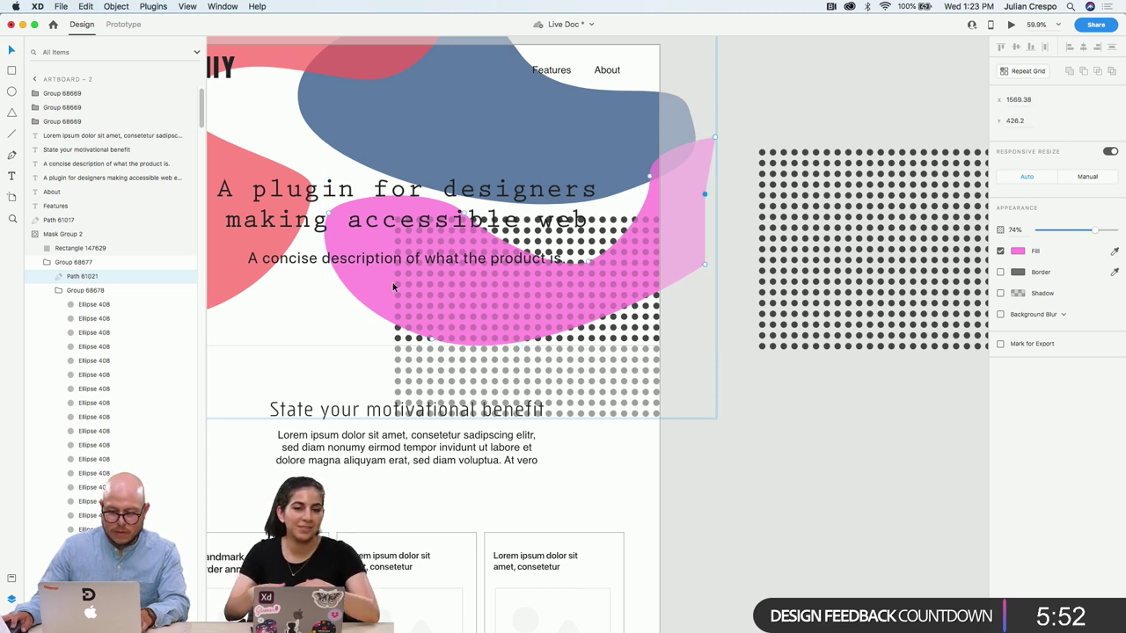
{"action": "left_click", "coordinate": [703, 264], "text": "shift"}
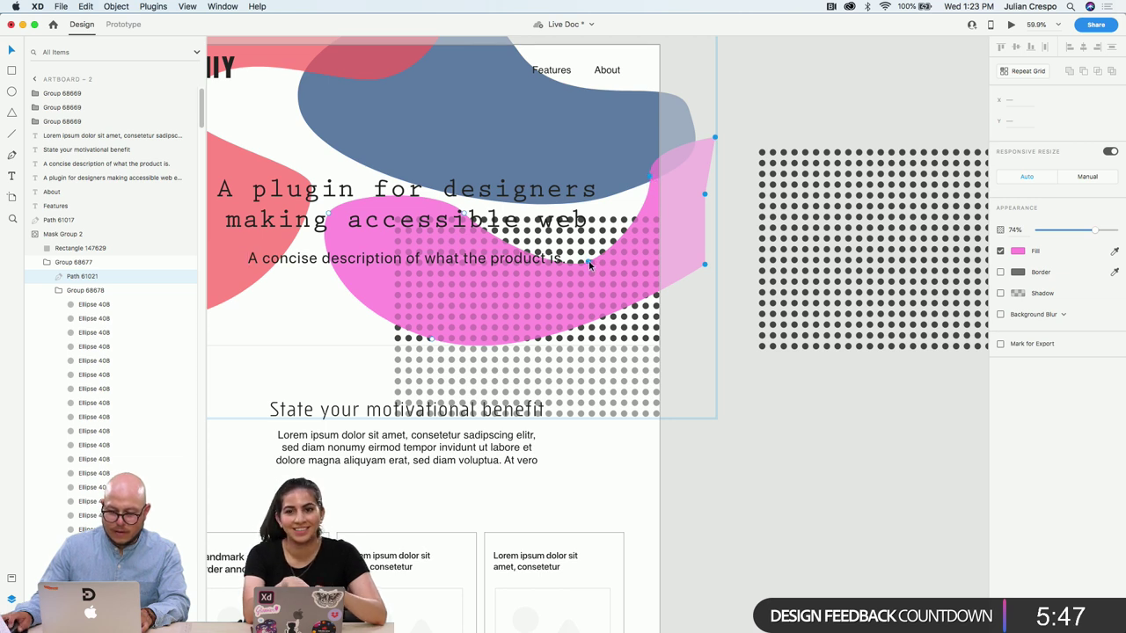
{"action": "left_click_drag", "start_coordinate": [589, 263], "coordinate": [440, 333]}
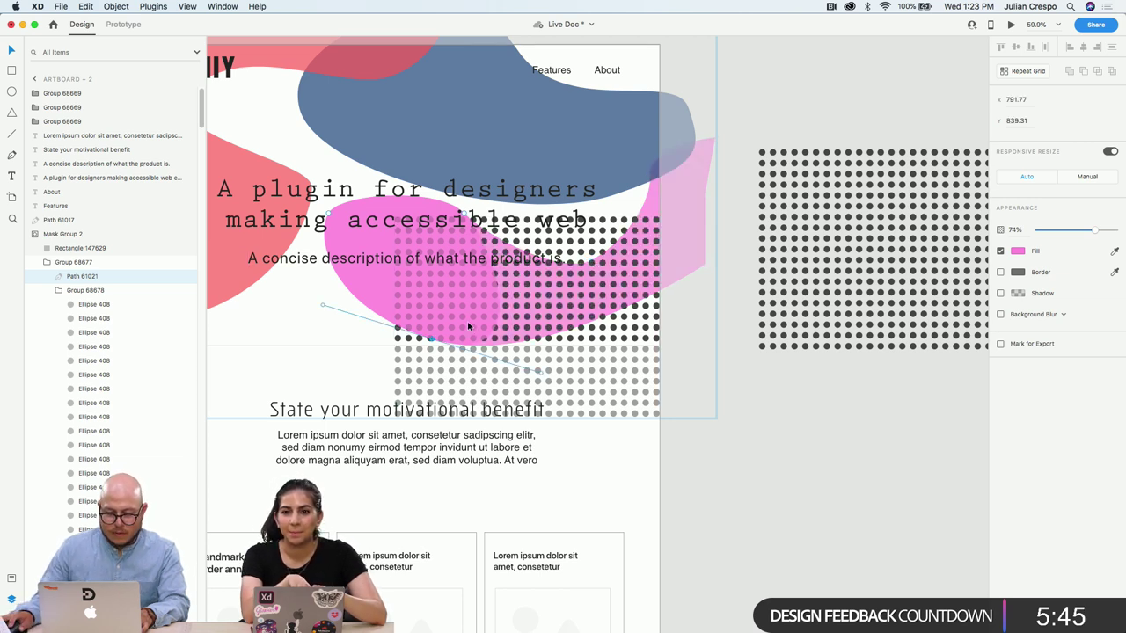
Reshape the remaining path into a crescent along the pink shape's left edge by pulling the bottom anchor's curve handle up and inward
{"action": "left_click_drag", "start_coordinate": [431, 339], "coordinate": [449, 357]}
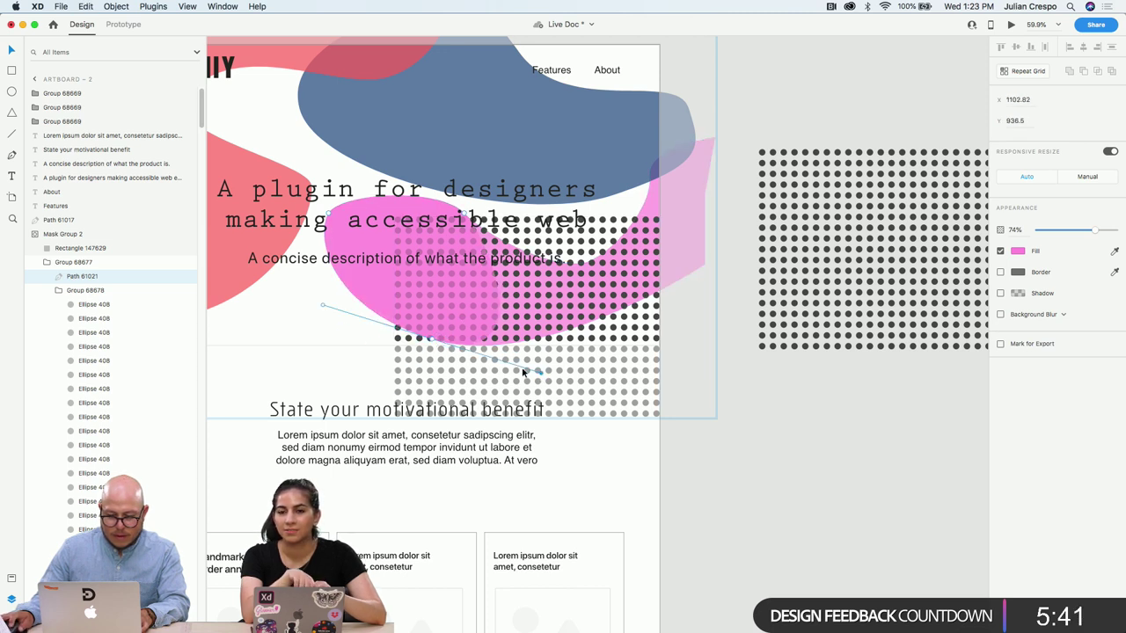
{"action": "mouse_move", "coordinate": [541, 373]}
{"action": "left_mouse_down"}
{"action": "mouse_move", "coordinate": [520, 353]}
{"action": "mouse_move", "coordinate": [532, 367]}
{"action": "mouse_move", "coordinate": [533, 354]}
{"action": "mouse_move", "coordinate": [527, 390]}
{"action": "mouse_move", "coordinate": [546, 373]}
{"action": "mouse_move", "coordinate": [532, 371]}
{"action": "mouse_move", "coordinate": [528, 314]}
{"action": "mouse_move", "coordinate": [543, 360]}
{"action": "left_mouse_up"}
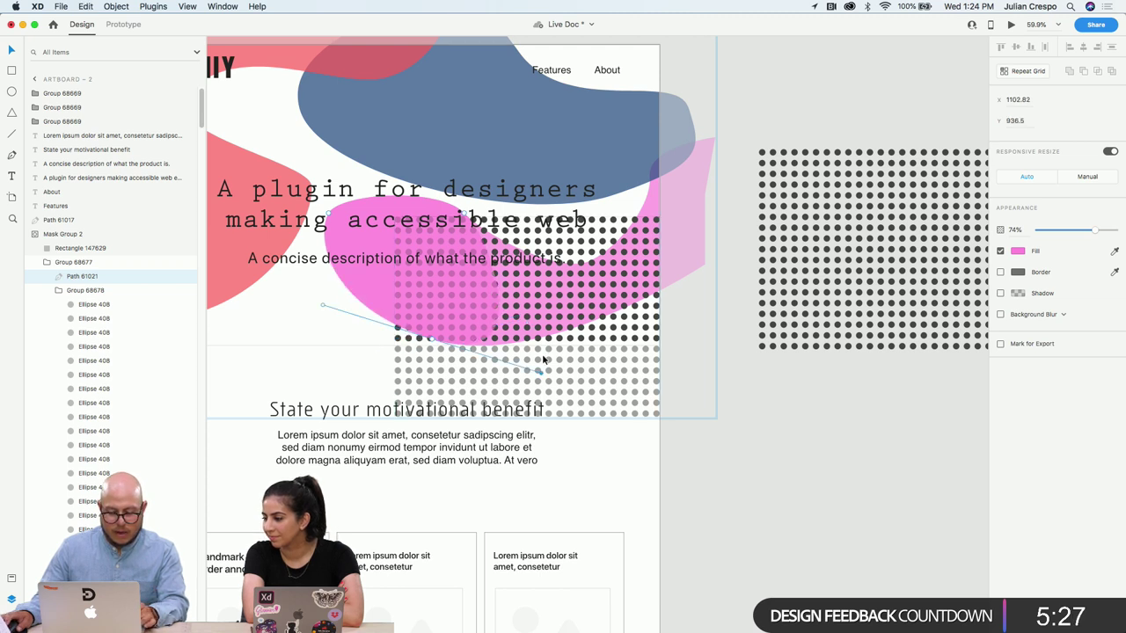
{"action": "right_click", "coordinate": [541, 373]}
{"action": "left_click", "coordinate": [440, 324]}
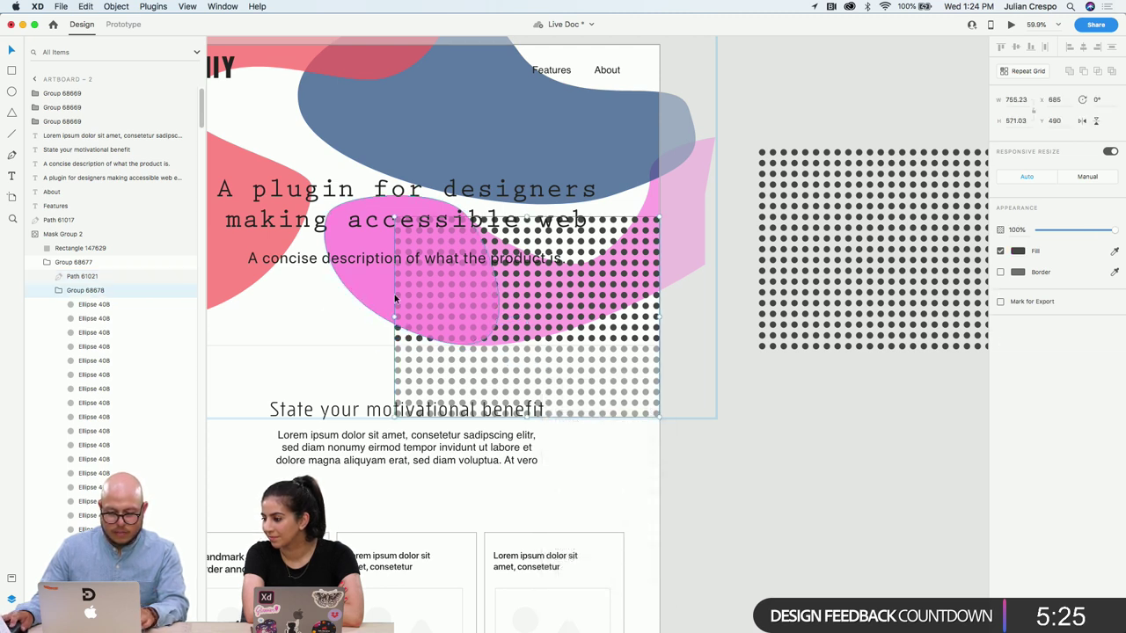
{"action": "double_click", "coordinate": [393, 298]}
{"action": "left_click", "coordinate": [431, 338]}
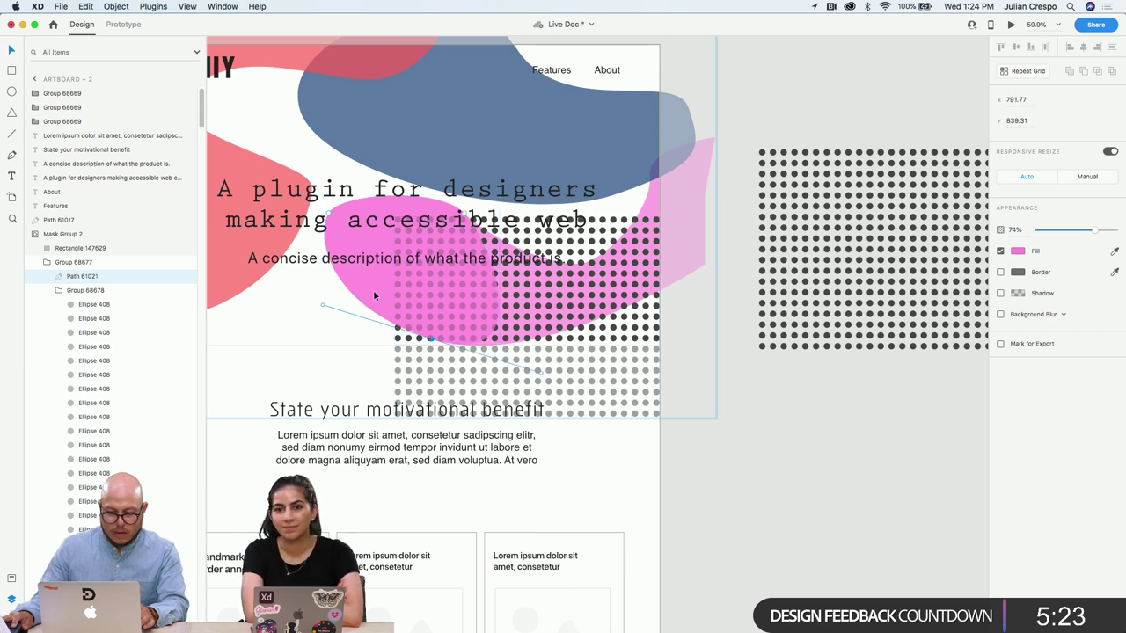
{"action": "left_click", "coordinate": [543, 370]}
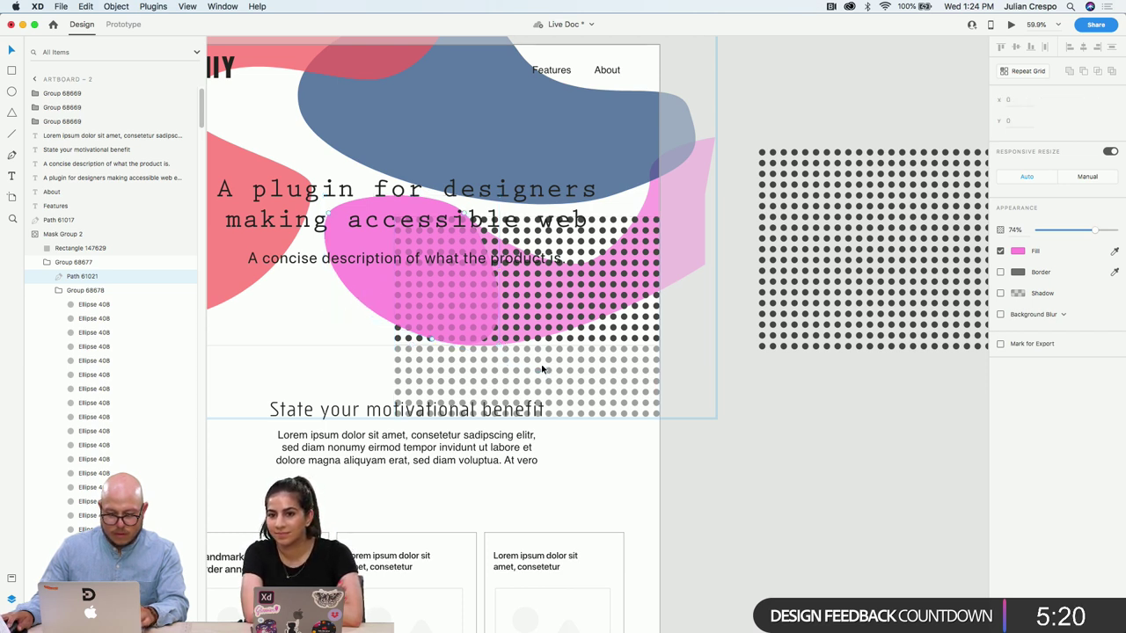
{"action": "left_click", "coordinate": [433, 343]}
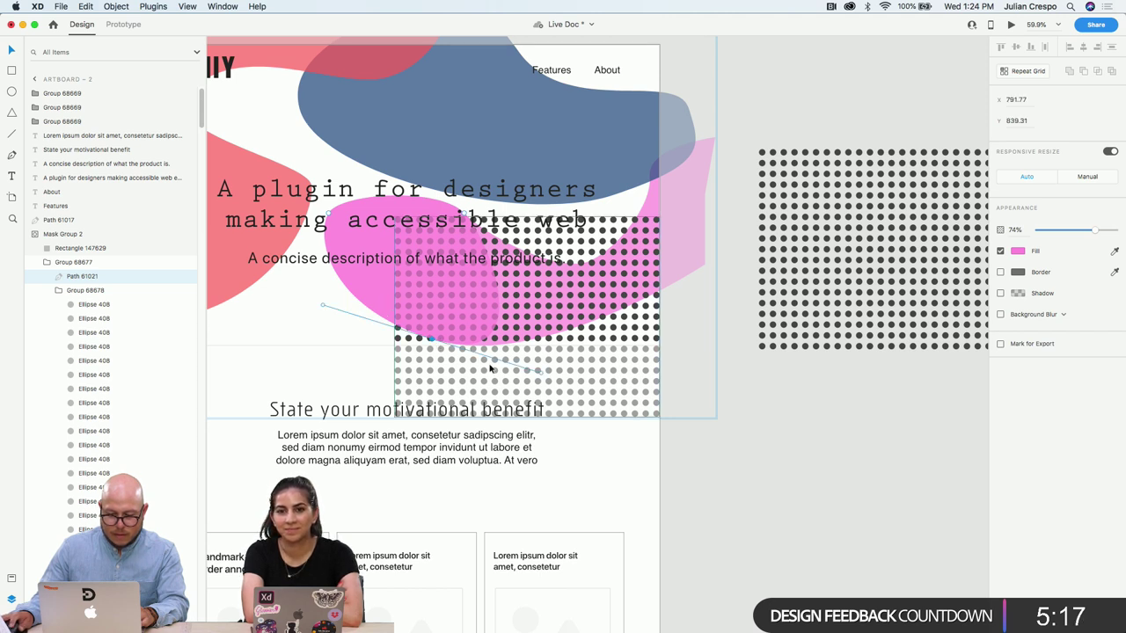
{"action": "left_click_drag", "start_coordinate": [543, 377], "coordinate": [443, 313]}
{"action": "left_click_drag", "start_coordinate": [415, 294], "coordinate": [229, 166]}
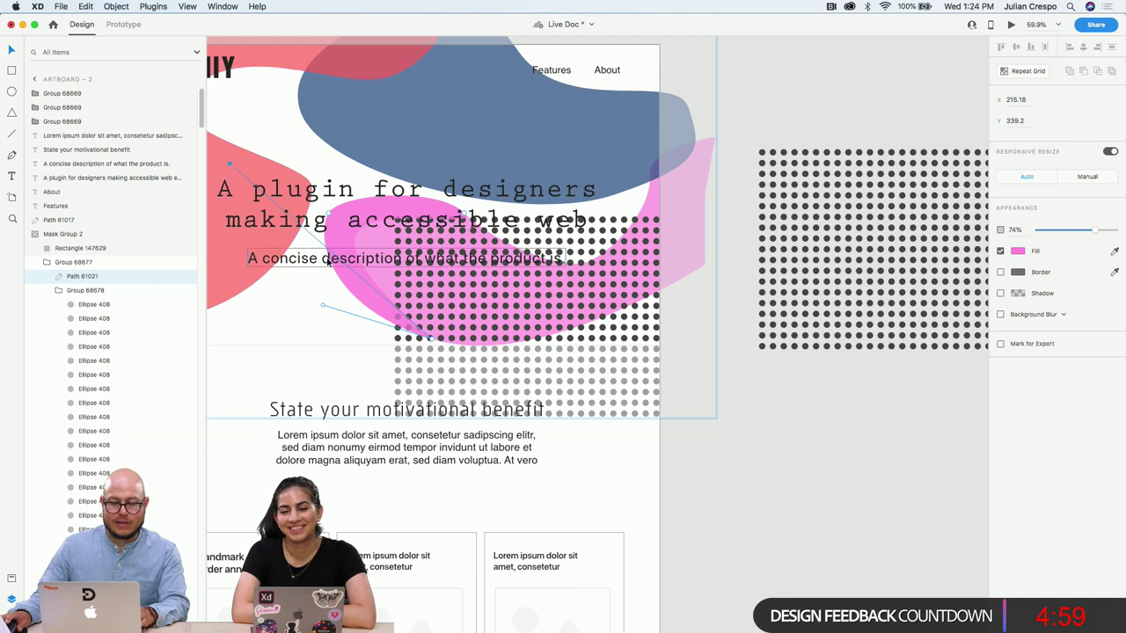
{"action": "key", "text": "Escape"}
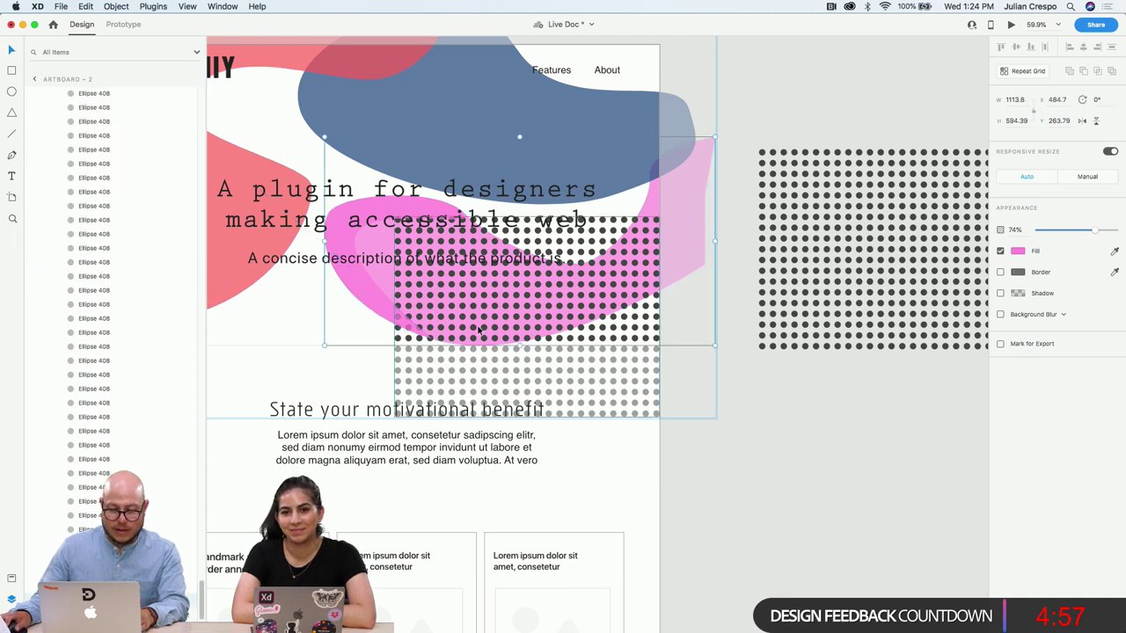
{"action": "key", "text": "Escape"}
{"action": "key", "text": "Escape"}
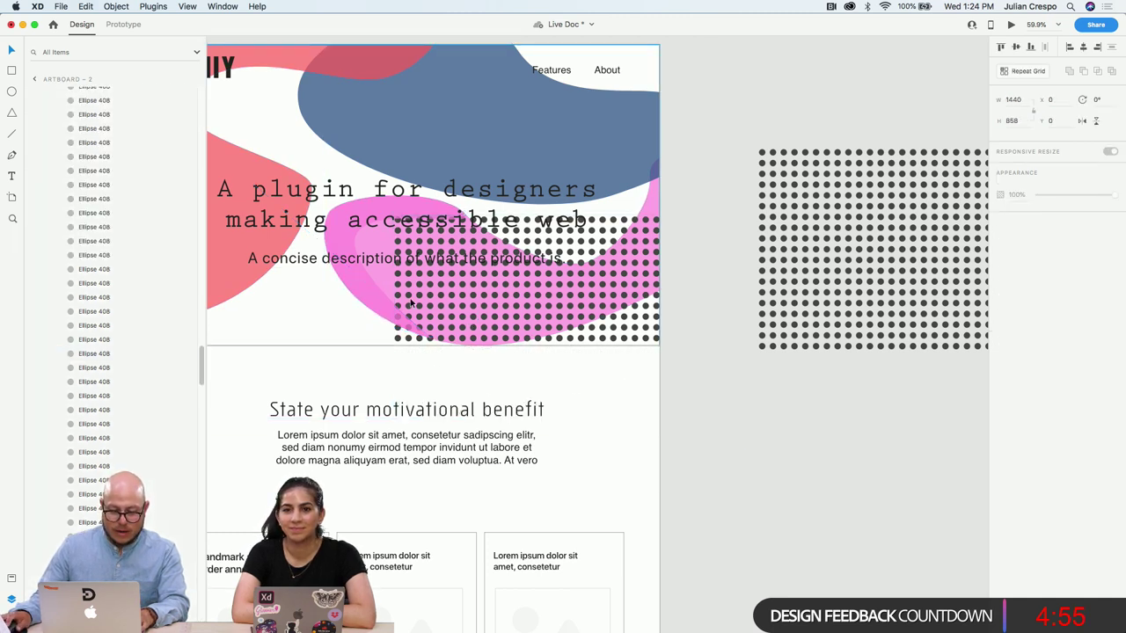
Move the dot group over the crescent, to X 420 and Y 349, and select the crescent together with it
{"action": "double_click", "coordinate": [410, 303]}
{"action": "double_click", "coordinate": [445, 313]}
{"action": "double_click", "coordinate": [453, 313]}
{"action": "left_click_drag", "start_coordinate": [433, 300], "coordinate": [354, 298]}
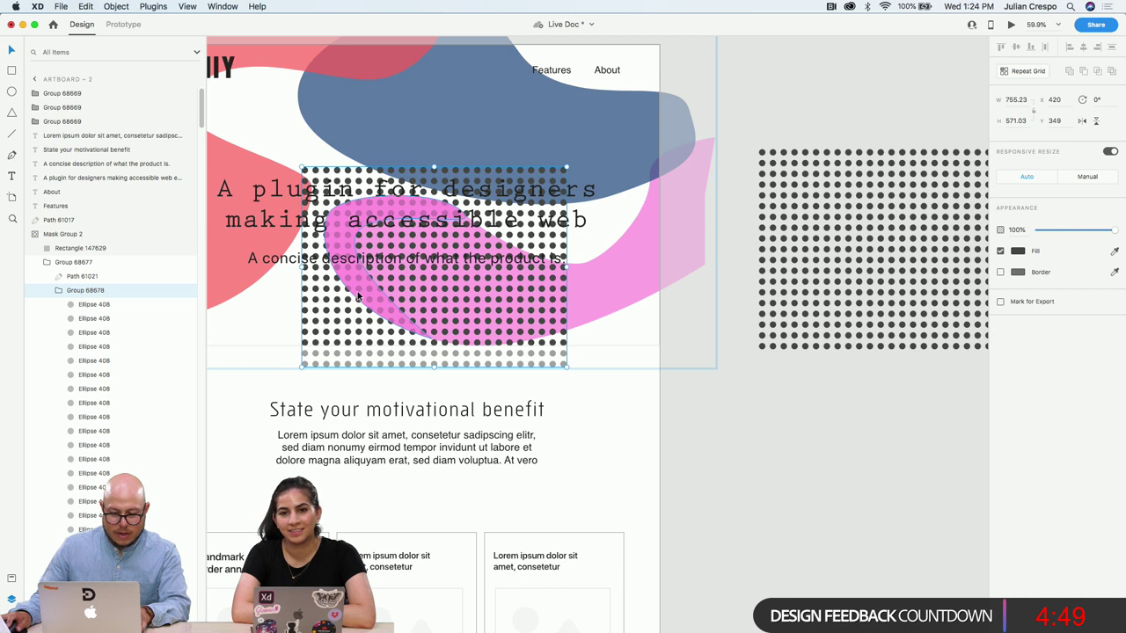
{"action": "left_click", "coordinate": [357, 296], "text": "shift"}
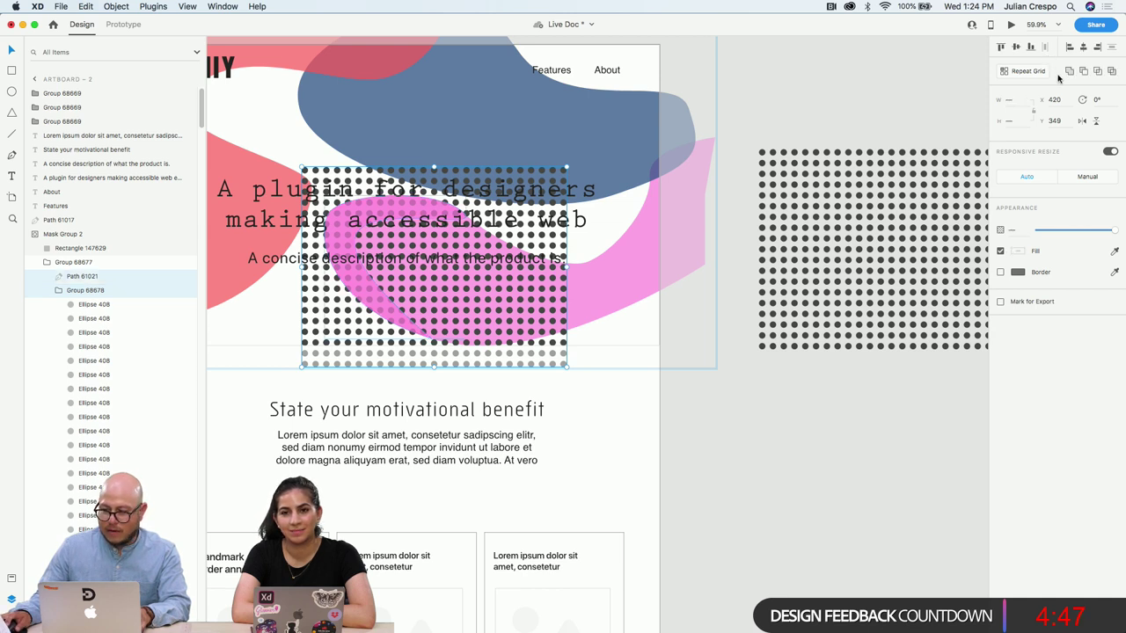
Combine the dot group and the crescent with Intersect, after trying and undoing Exclude Overlap
{"action": "left_click", "coordinate": [1106, 76]}
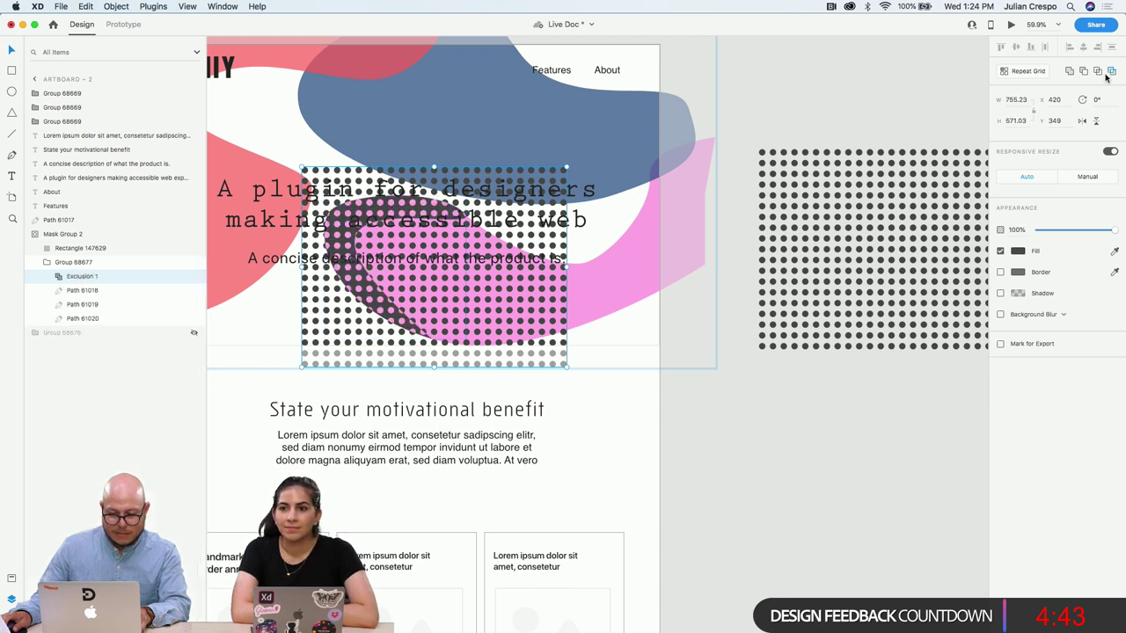
{"action": "key", "text": "super+z"}
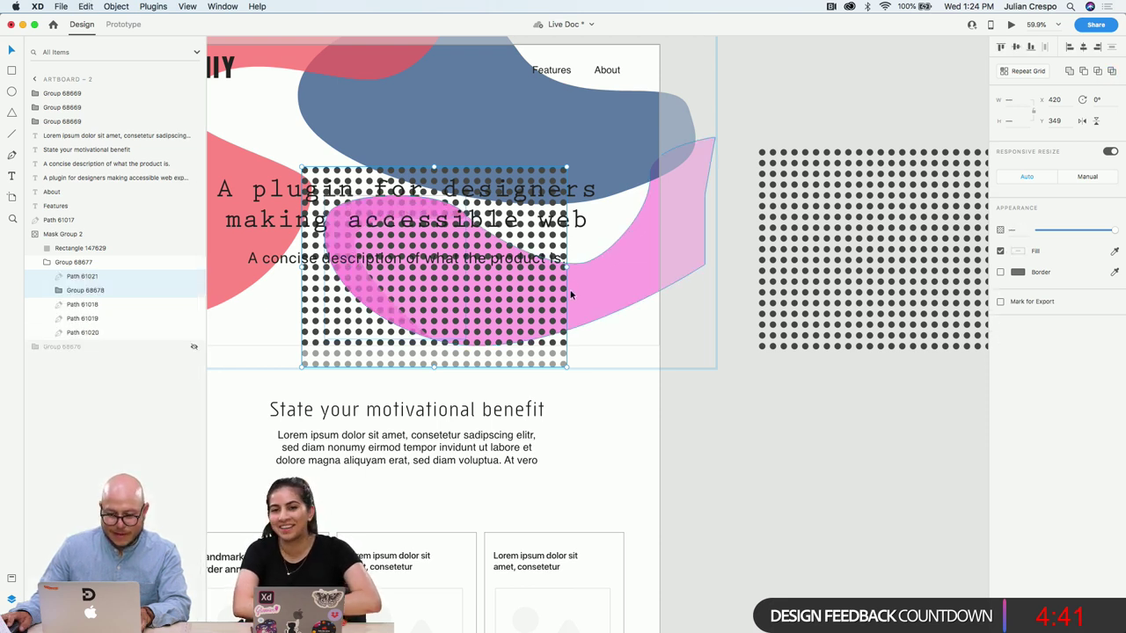
{"action": "left_click", "coordinate": [1096, 71]}
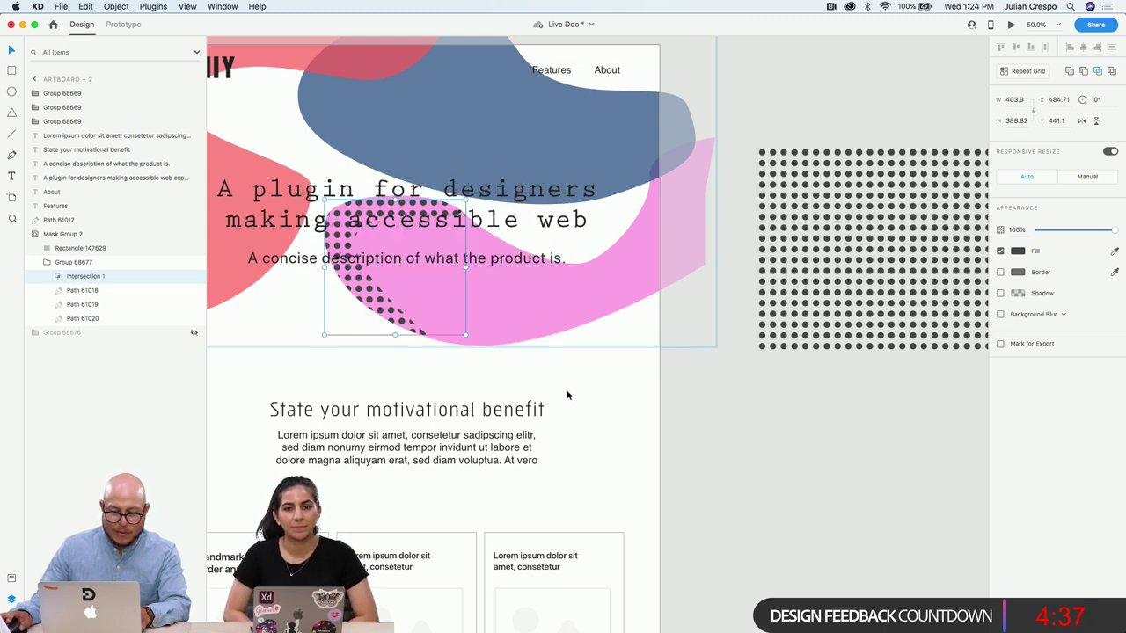
{"action": "left_click", "coordinate": [642, 381]}
{"action": "scroll", "coordinate": [446, 402], "scroll_direction": "down", "scroll_amount": 5}
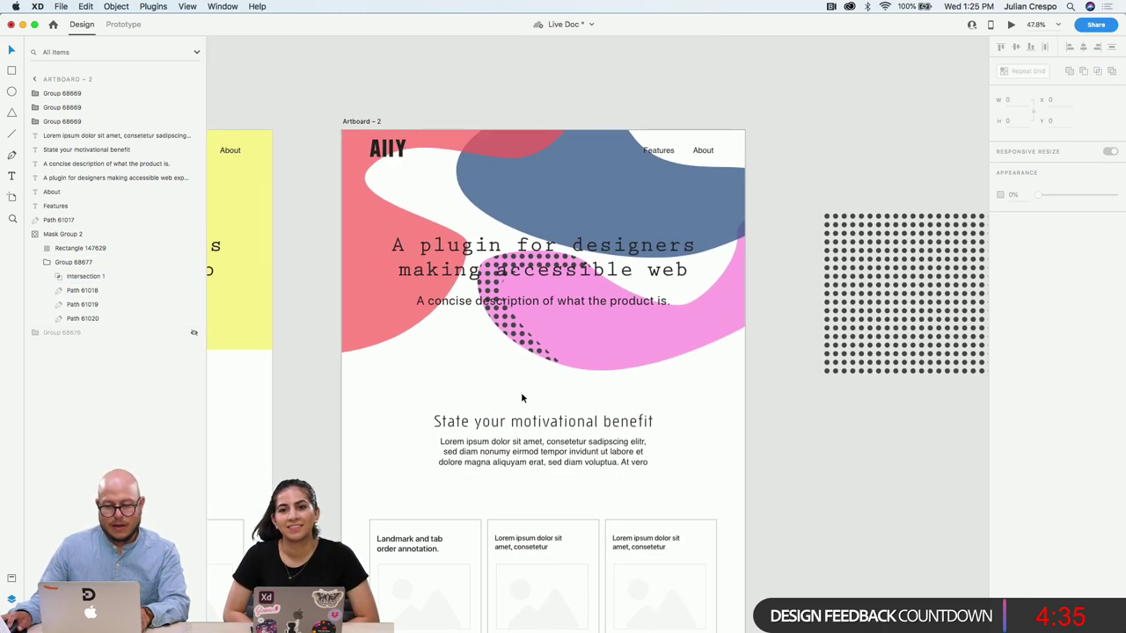
{"action": "scroll", "coordinate": [521, 397], "scroll_direction": "up", "scroll_amount": 5}
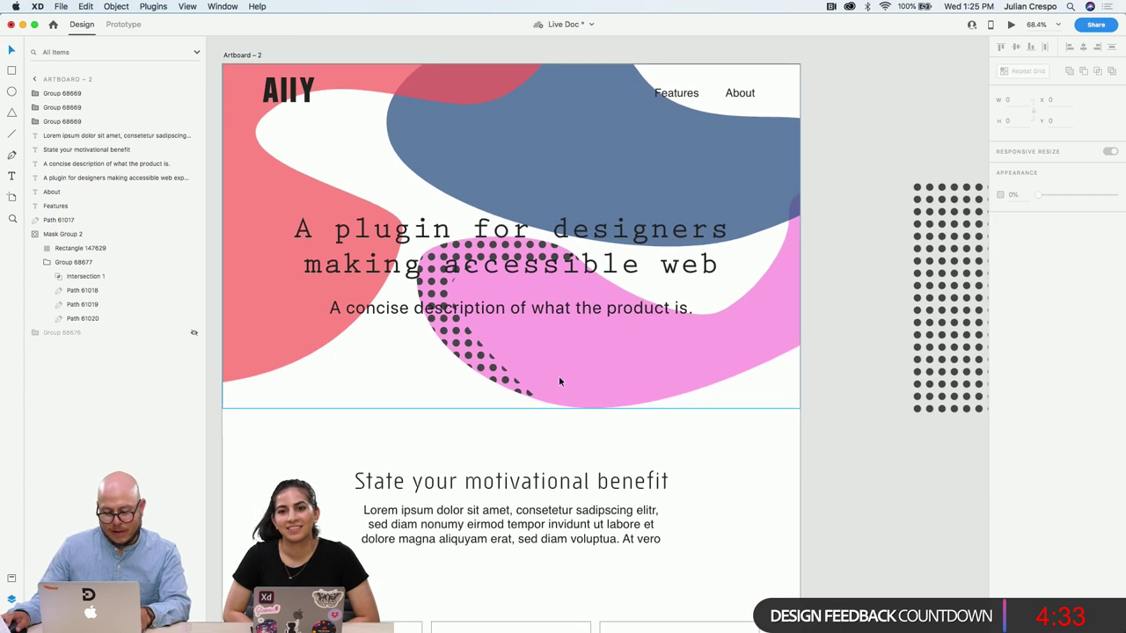
{"action": "left_click", "coordinate": [558, 381]}
{"action": "double_click", "coordinate": [558, 381]}
{"action": "left_click", "coordinate": [554, 382]}
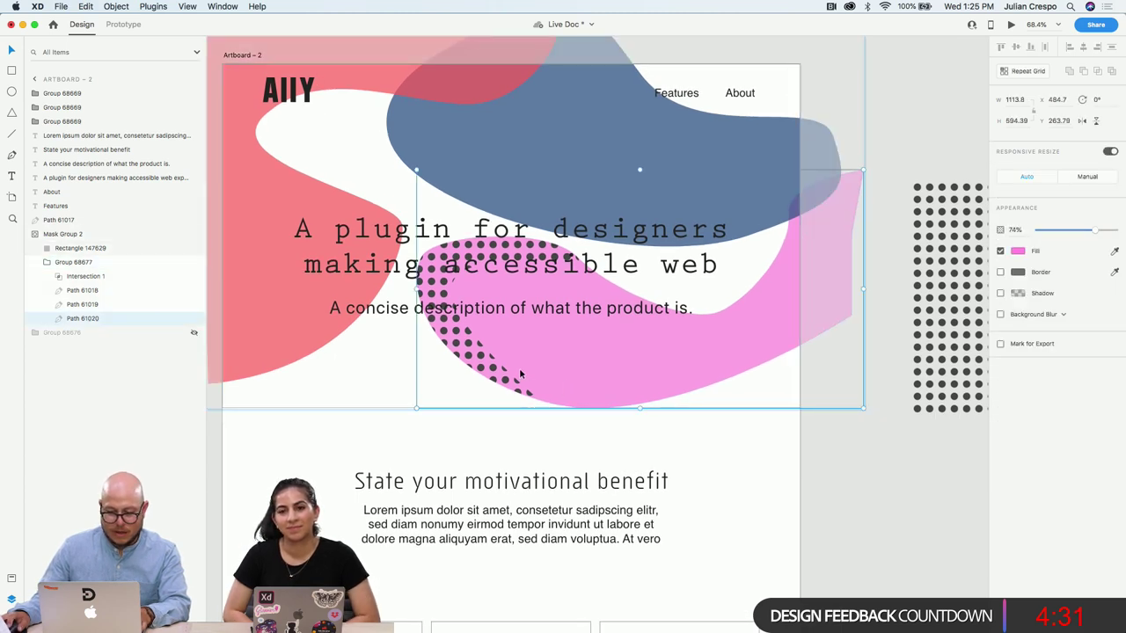
{"action": "key", "text": "Escape"}
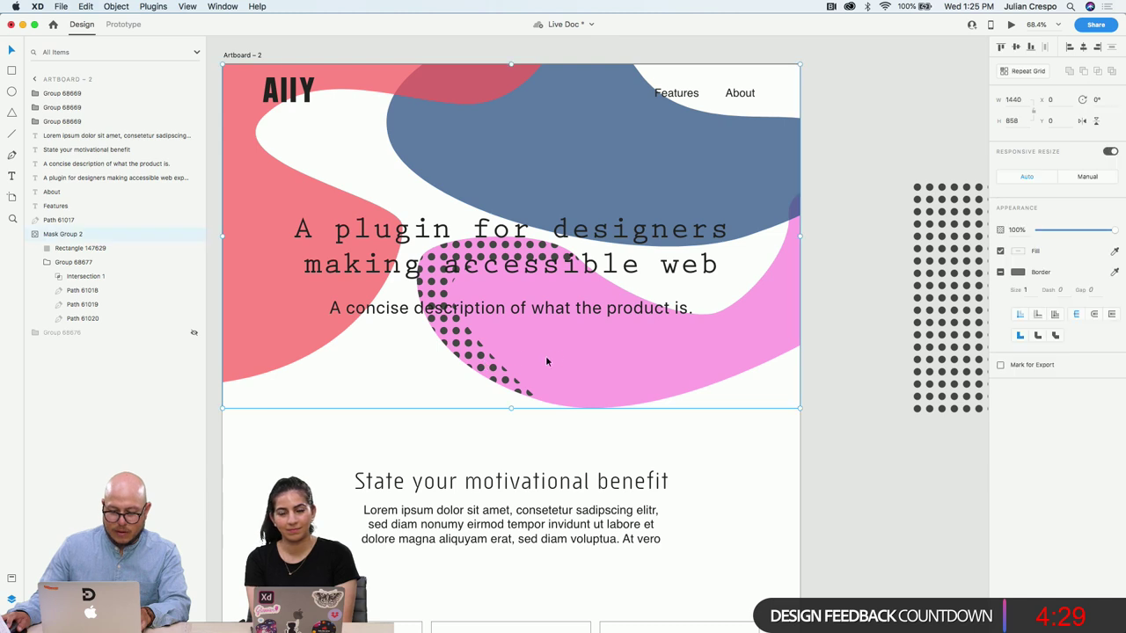
Give the red shape inside the masked group a radial gradient fill and set the outer stop to #FA3333
{"action": "scroll", "coordinate": [582, 359], "scroll_direction": "down", "scroll_amount": 3}
{"action": "double_click", "coordinate": [337, 317]}
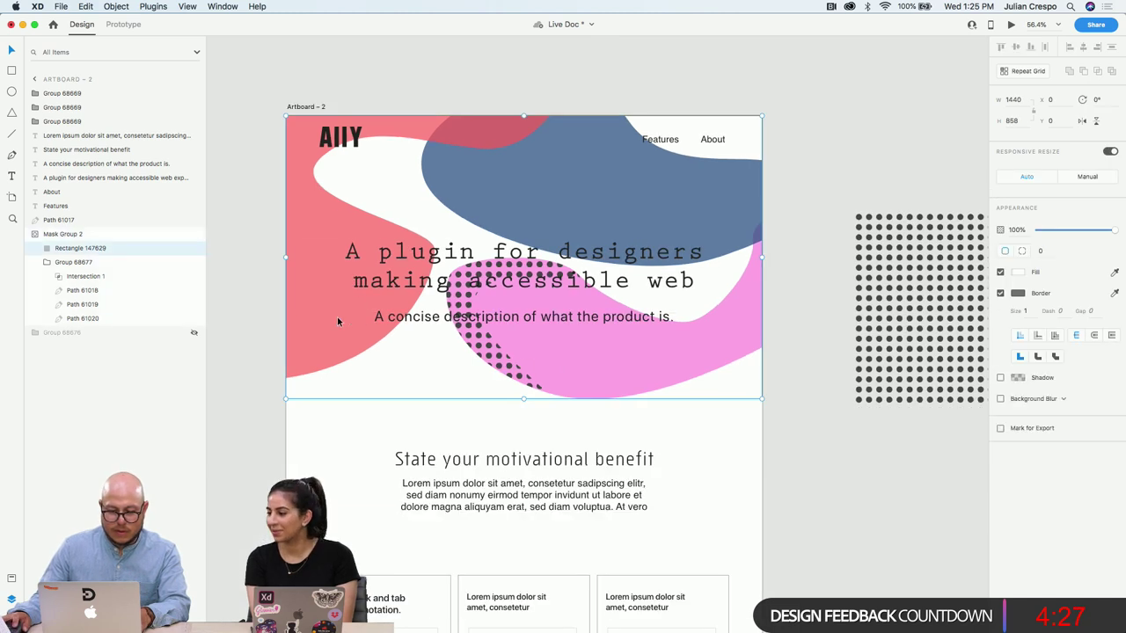
{"action": "left_click", "coordinate": [316, 206]}
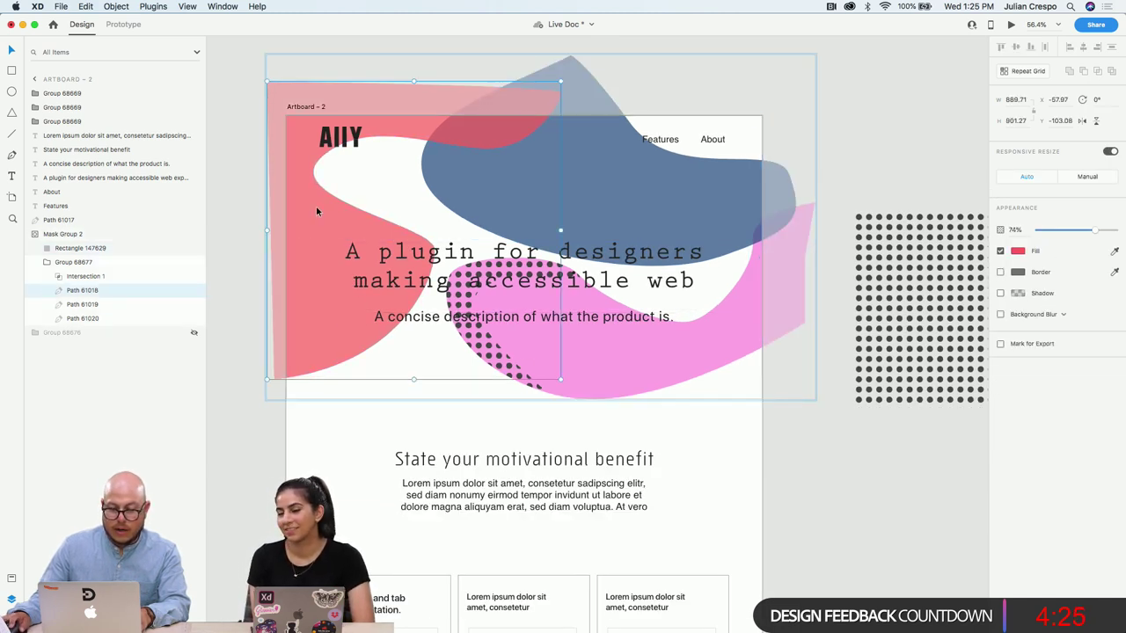
{"action": "left_click", "coordinate": [1018, 253]}
{"action": "left_click", "coordinate": [893, 181]}
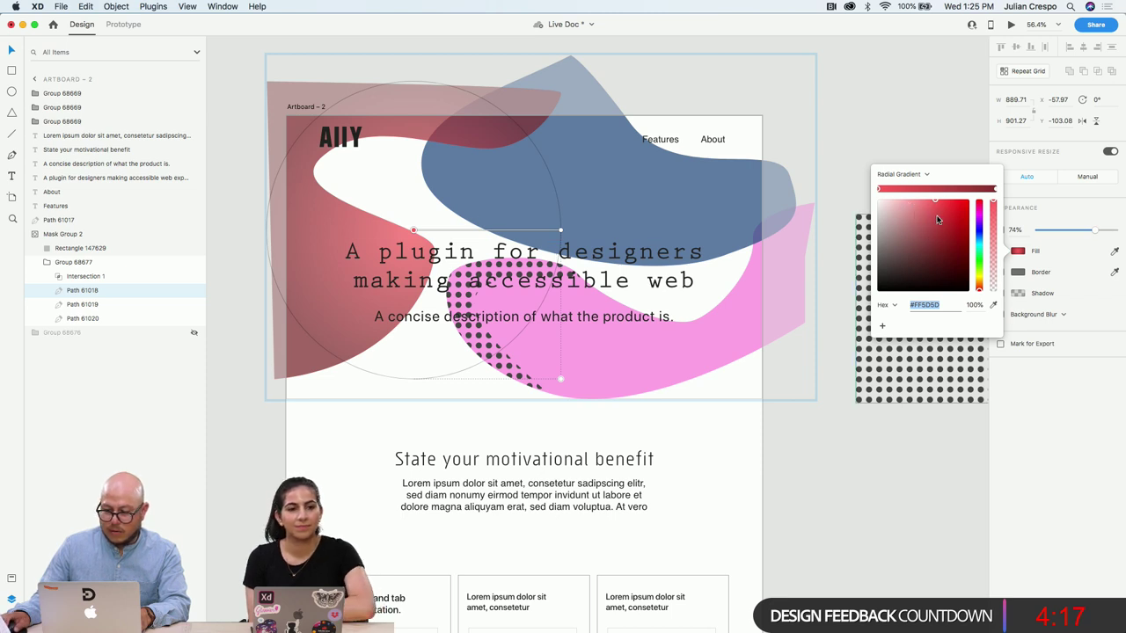
{"action": "left_click", "coordinate": [992, 189]}
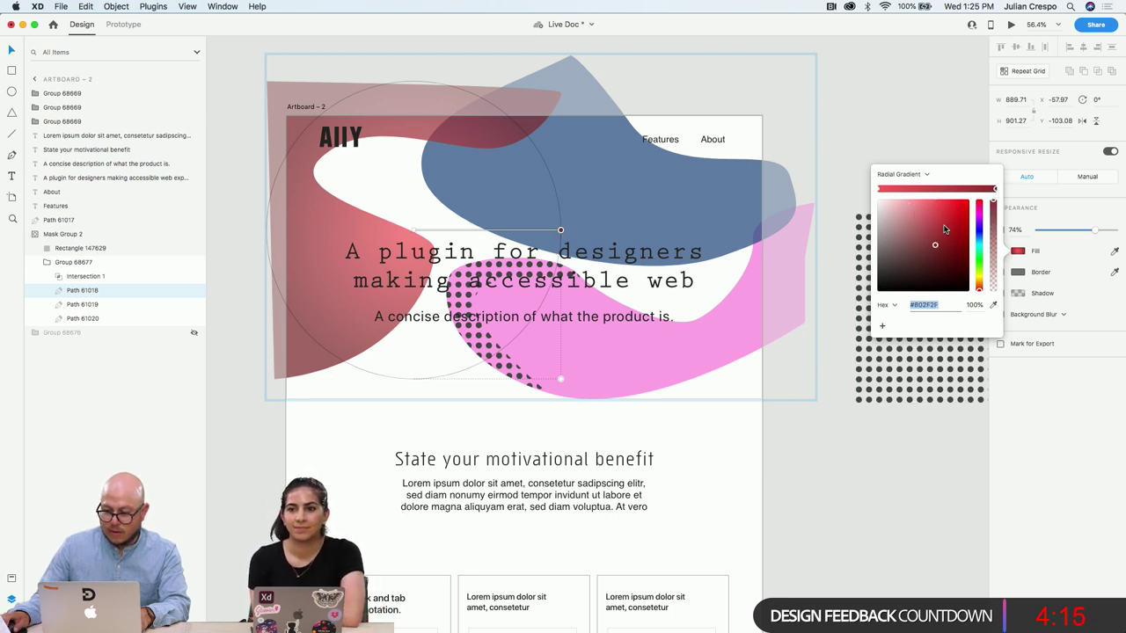
{"action": "mouse_move", "coordinate": [958, 210]}
{"action": "left_mouse_down"}
{"action": "mouse_move", "coordinate": [925, 219]}
{"action": "mouse_move", "coordinate": [948, 202]}
{"action": "left_mouse_up"}
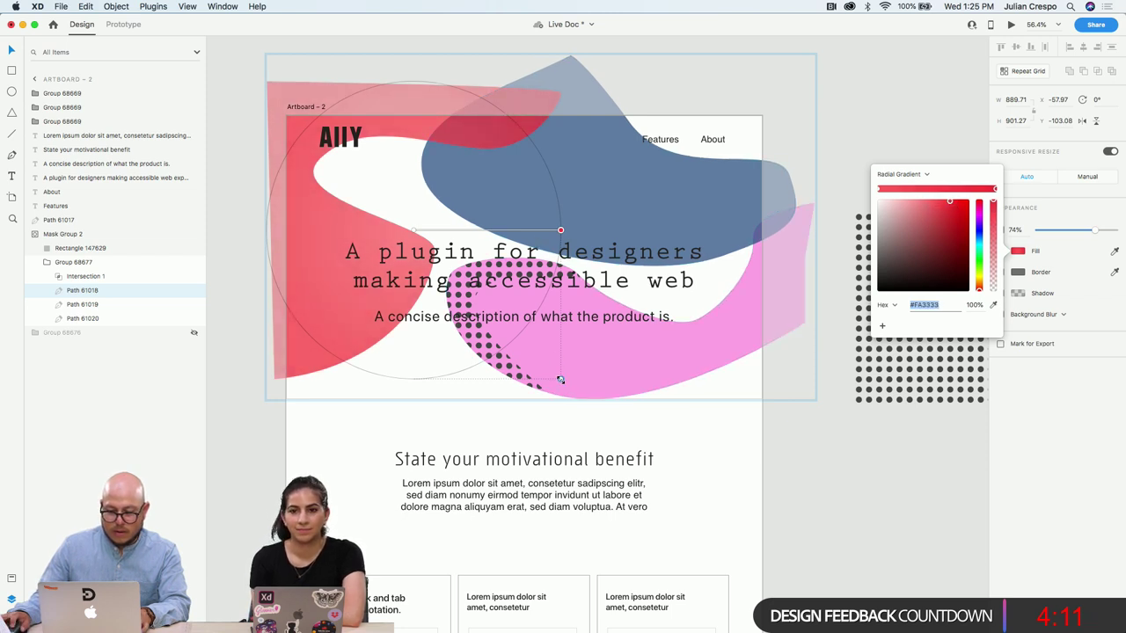
Stretch the red shape's radial gradient into a tall, narrow ellipse and move its center onto the left part of the shape
{"action": "left_click_drag", "start_coordinate": [561, 229], "coordinate": [487, 230]}
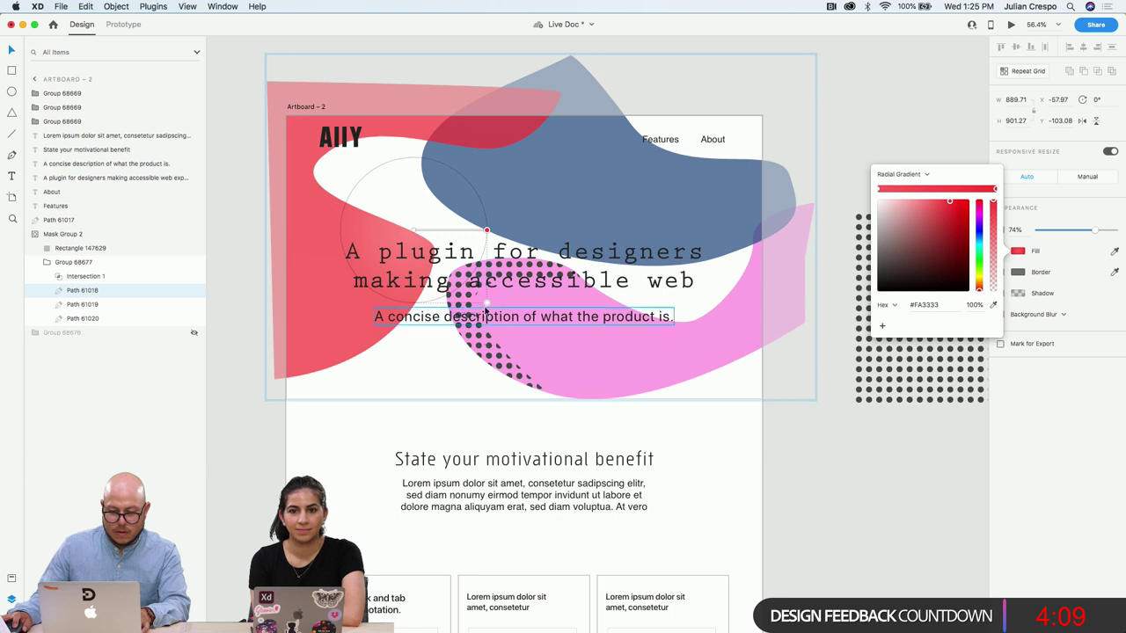
{"action": "left_click_drag", "start_coordinate": [419, 233], "coordinate": [337, 280]}
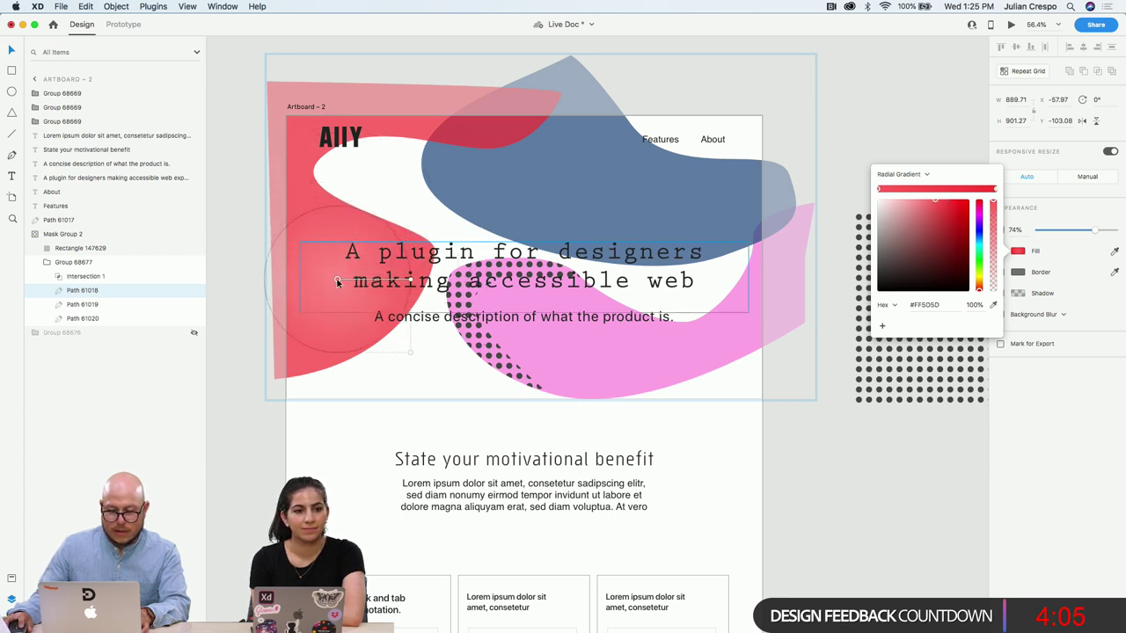
{"action": "left_click", "coordinate": [410, 282]}
{"action": "left_click_drag", "start_coordinate": [411, 352], "coordinate": [429, 109]}
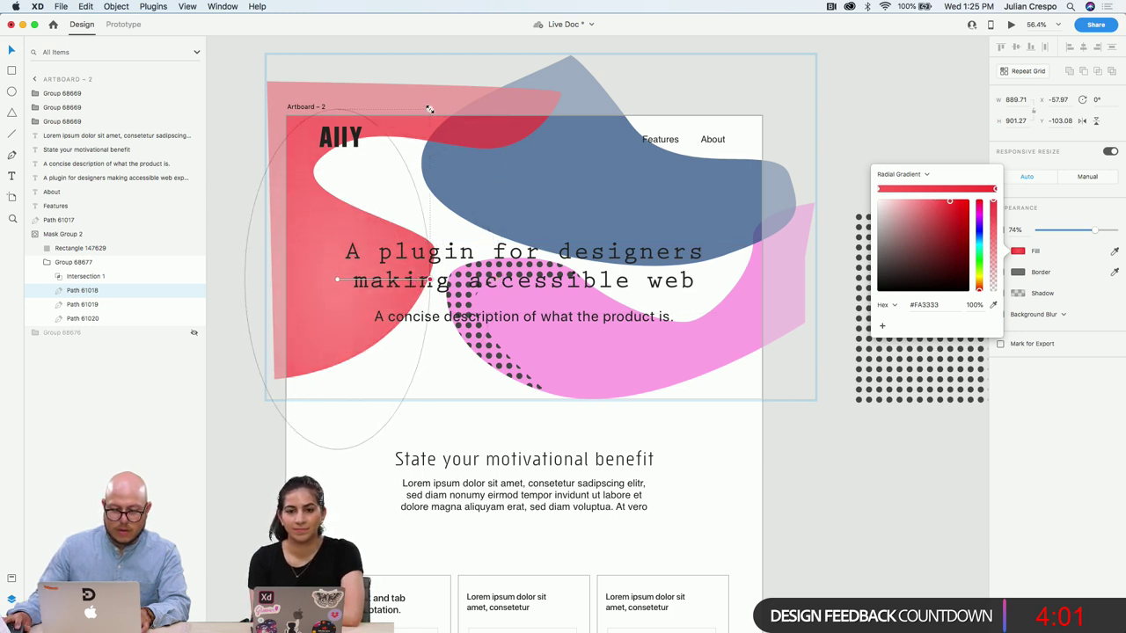
{"action": "left_click_drag", "start_coordinate": [341, 281], "coordinate": [363, 216]}
{"action": "left_click", "coordinate": [660, 354]}
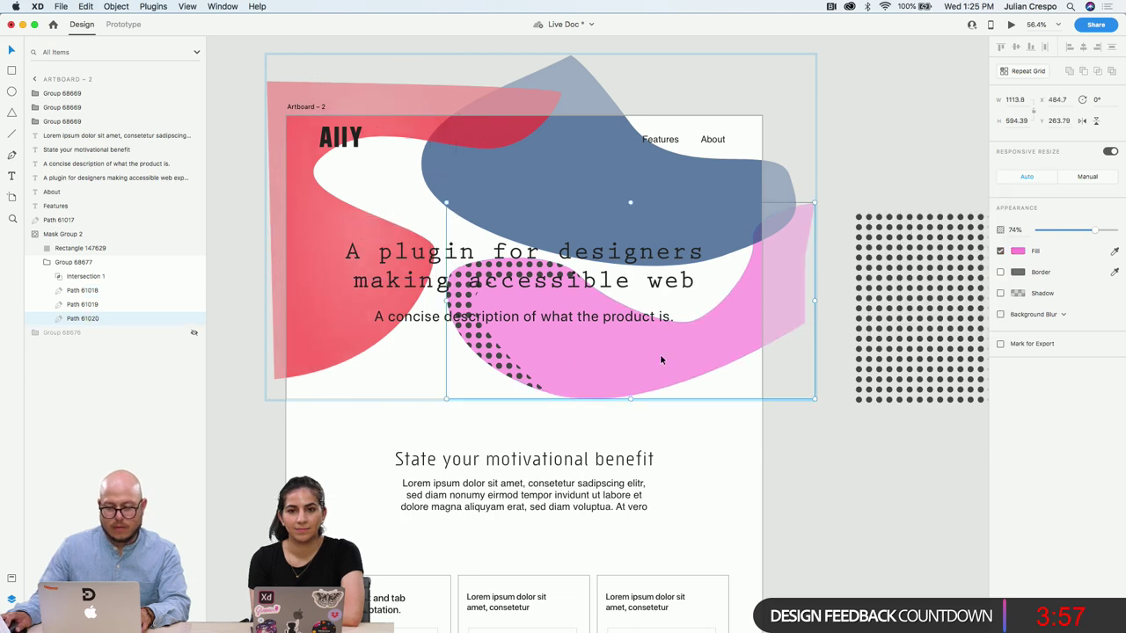
Review the finished hero and the benefit text and three feature cards below it on Artboard – 2
{"action": "scroll", "coordinate": [640, 339], "scroll_direction": "down", "scroll_amount": 2}
{"action": "scroll", "coordinate": [640, 346], "scroll_direction": "right", "scroll_amount": 3}
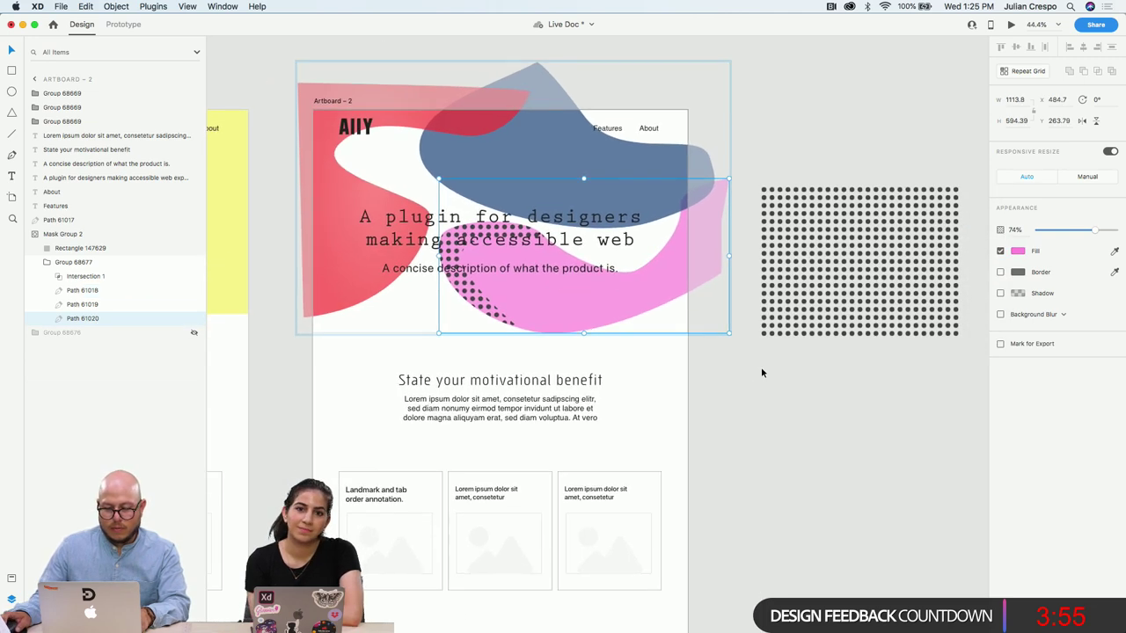
{"action": "left_click", "coordinate": [763, 366]}
{"action": "scroll", "coordinate": [666, 384], "scroll_direction": "right", "scroll_amount": 3}
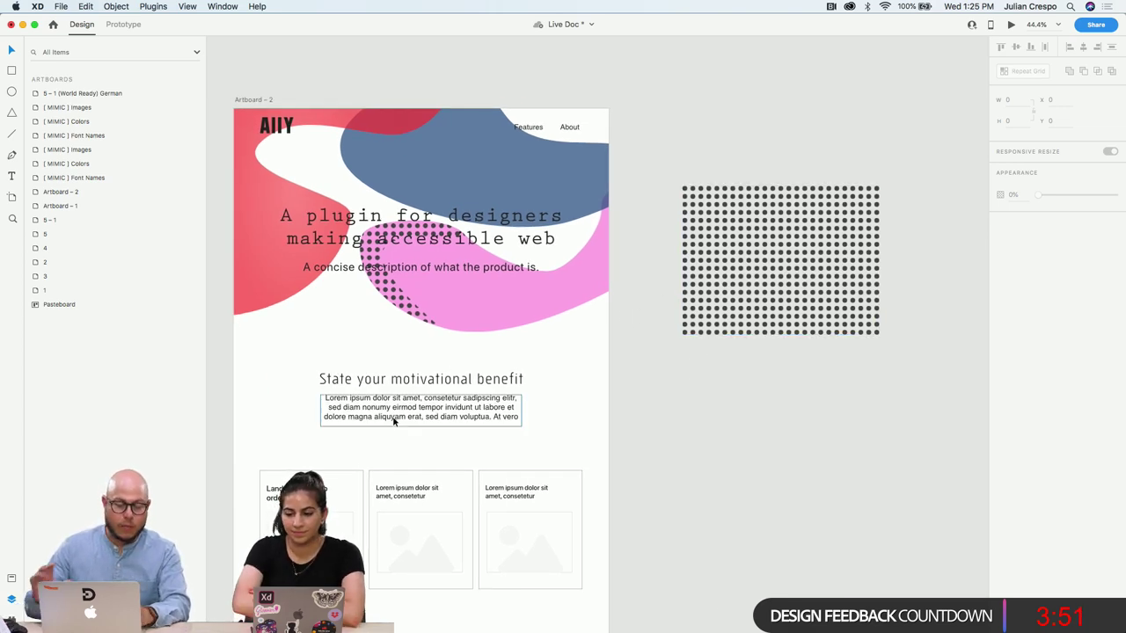
{"action": "scroll", "coordinate": [415, 466], "scroll_direction": "up", "scroll_amount": 3}
{"action": "scroll", "coordinate": [416, 499], "scroll_direction": "down", "scroll_amount": 5}
{"action": "scroll", "coordinate": [459, 357], "scroll_direction": "down", "scroll_amount": 5}
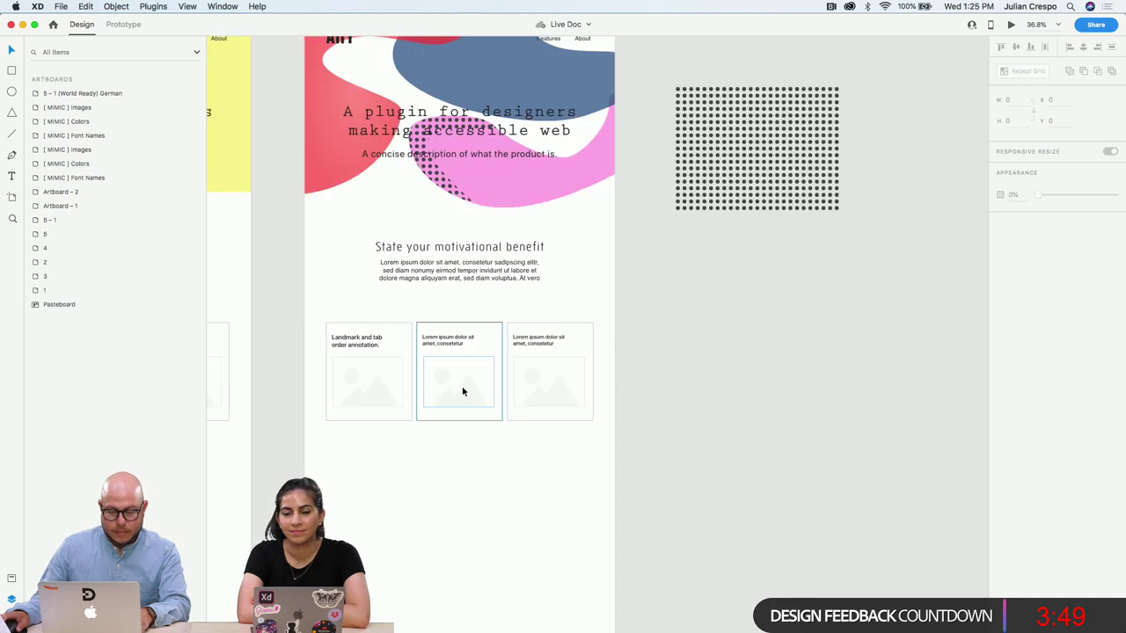
{"action": "scroll", "coordinate": [532, 472], "scroll_direction": "down", "scroll_amount": 2}
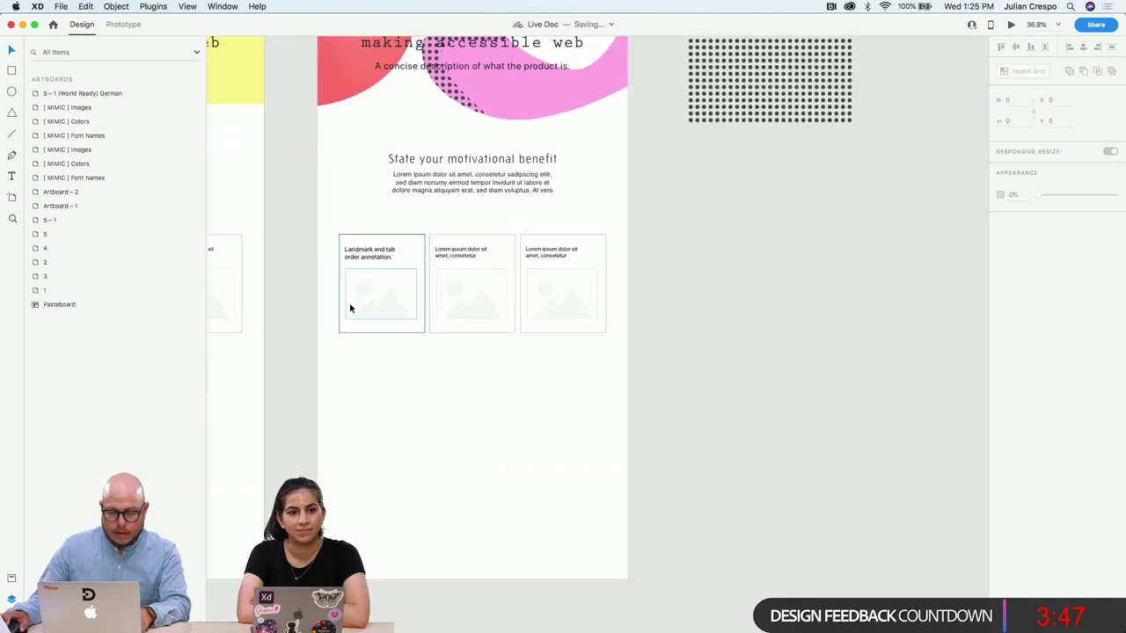
{"action": "scroll", "coordinate": [393, 336], "scroll_direction": "up", "scroll_amount": 2}
{"action": "scroll", "coordinate": [384, 301], "scroll_direction": "down", "scroll_amount": 2}
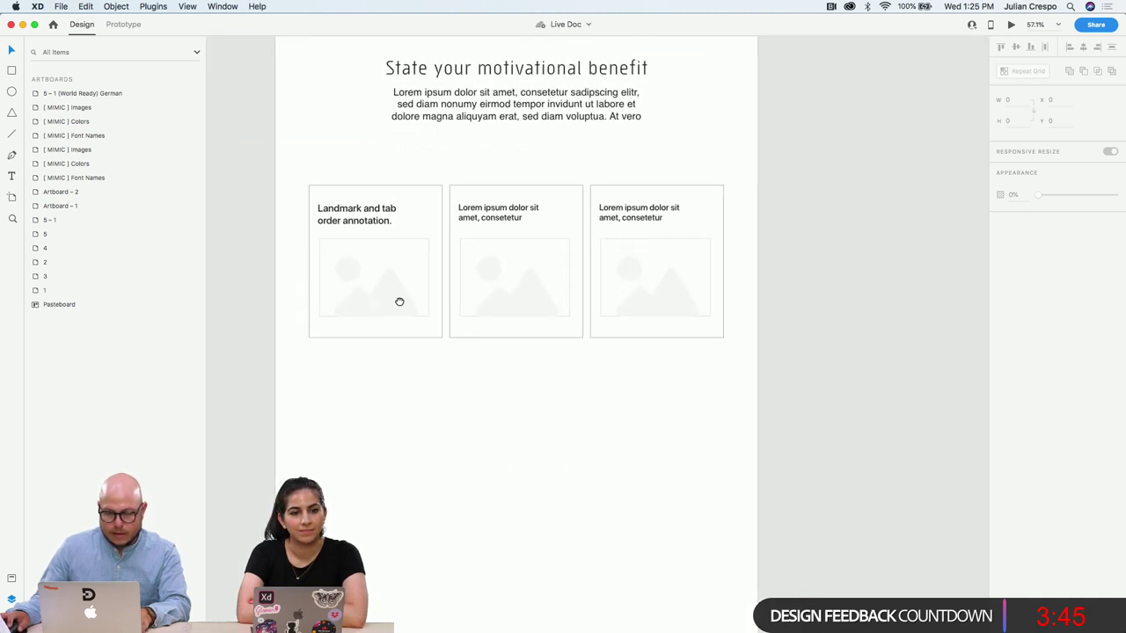
Replace the middle feature card's placeholder heading with "Aria Role"
{"action": "scroll", "coordinate": [396, 307], "scroll_direction": "up", "scroll_amount": 3}
{"action": "scroll", "coordinate": [401, 309], "scroll_direction": "up", "scroll_amount": 1}
{"action": "double_click", "coordinate": [543, 200]}
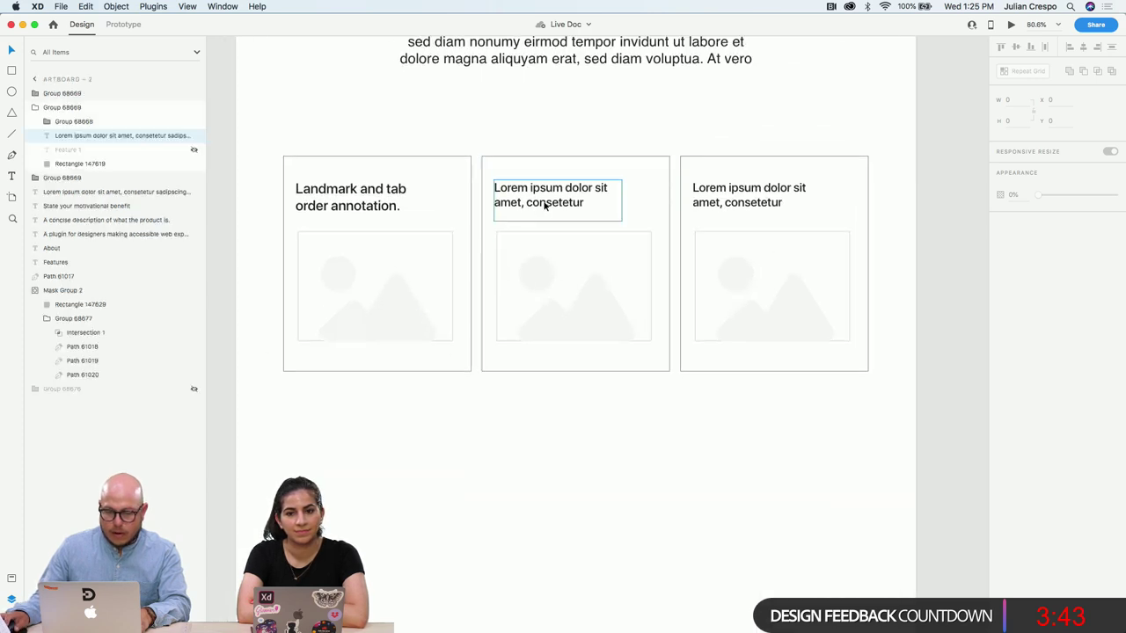
{"action": "double_click", "coordinate": [542, 202]}
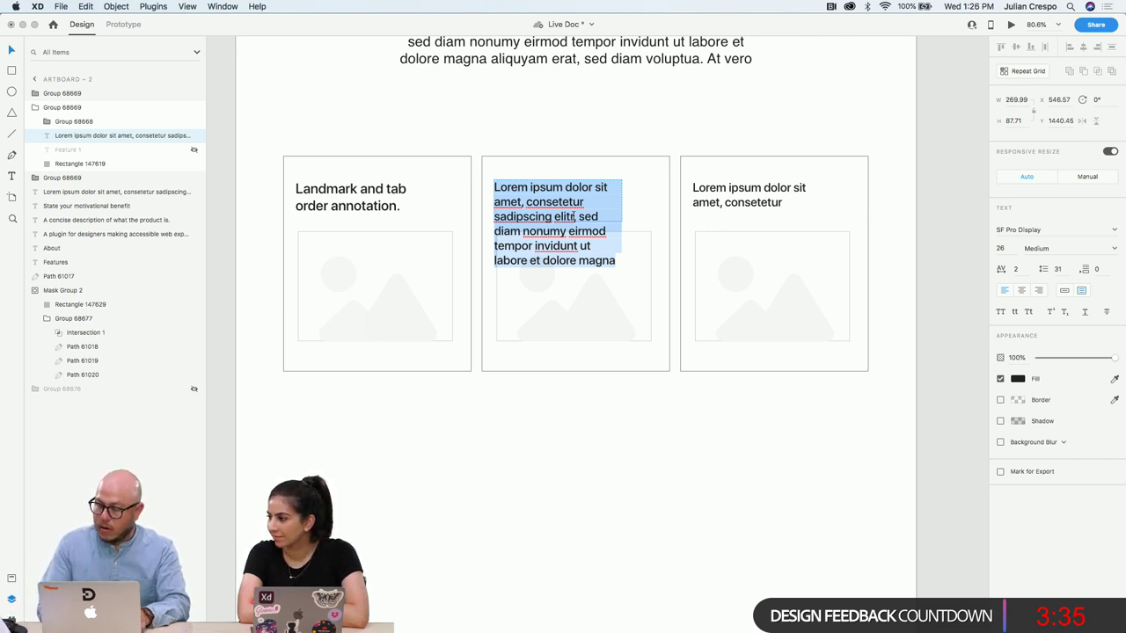
{"action": "type", "text": "Aria"}
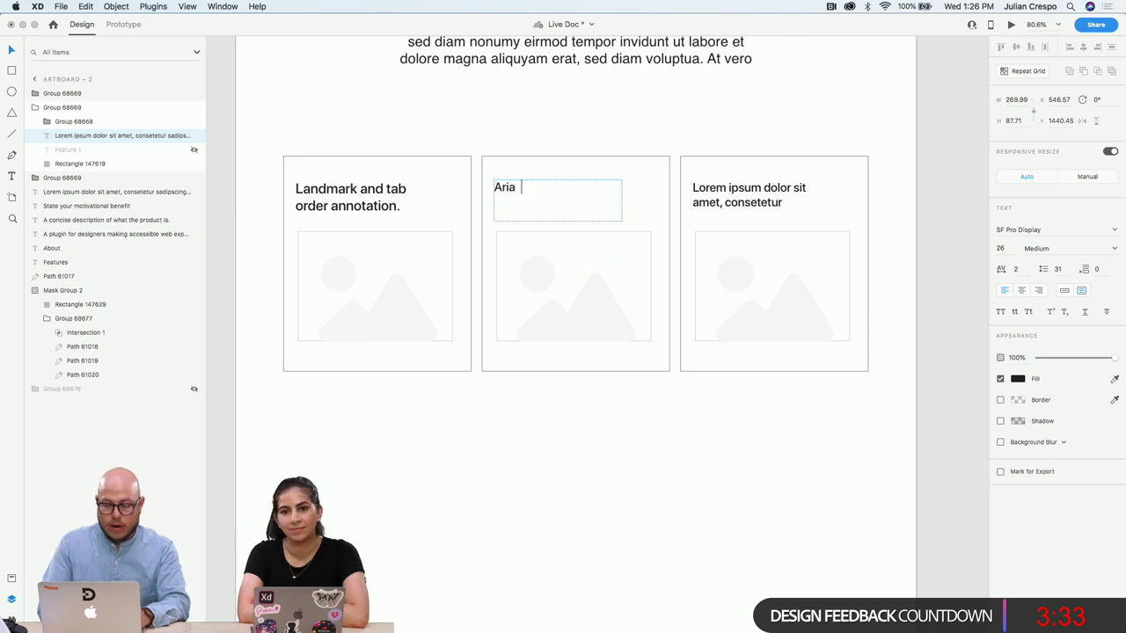
{"action": "type", "text": " role"}
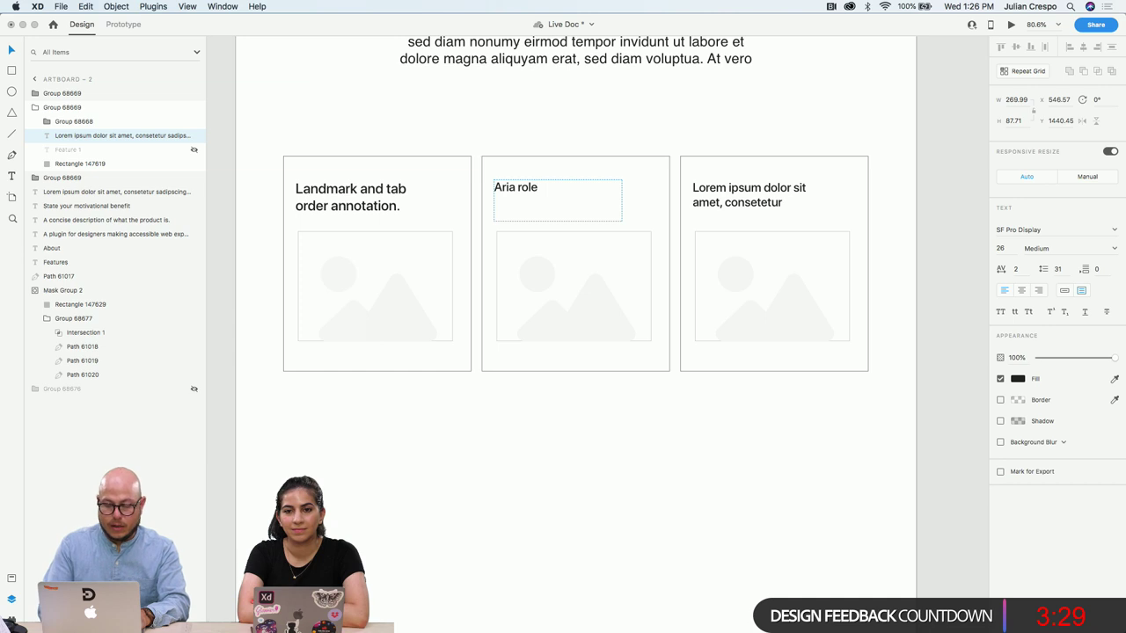
{"action": "type", "text": " Role"}
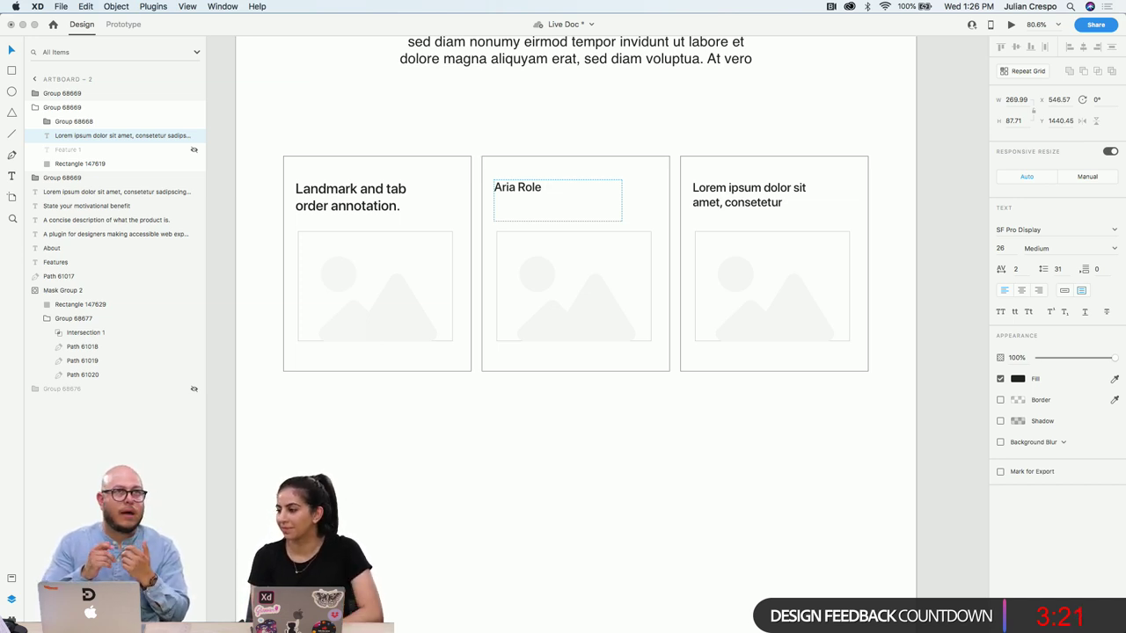
{"action": "key", "text": "Escape"}
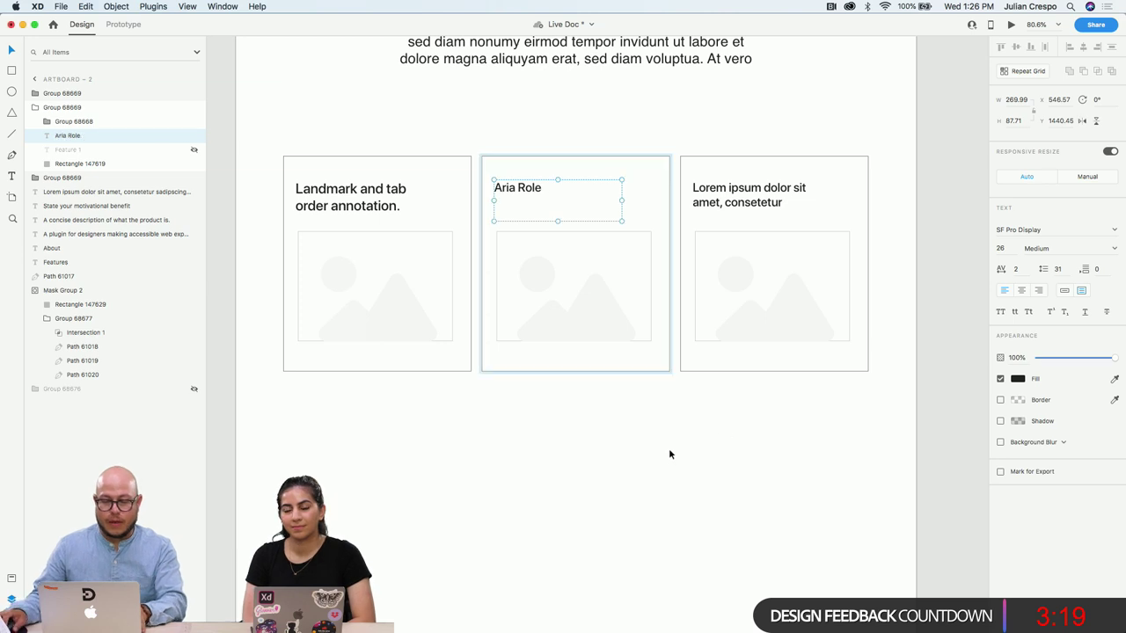
Copy the middle card's heading into the card's upper-right corner, change the copy's text to "x", and save the document
{"action": "left_click", "coordinate": [641, 192]}
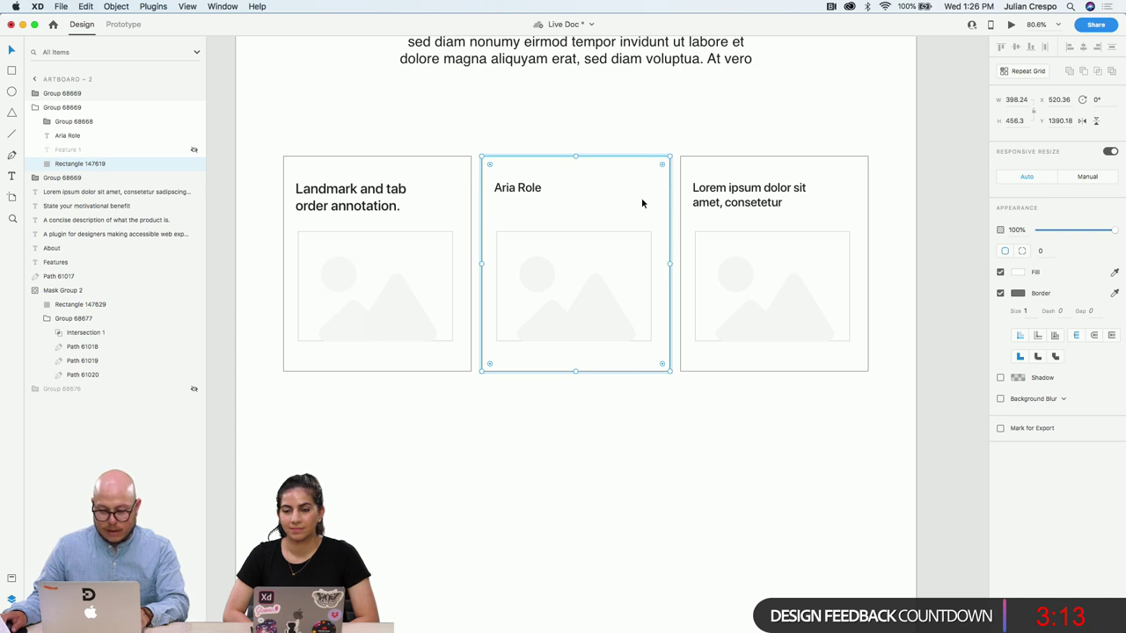
{"action": "left_click", "coordinate": [525, 190]}
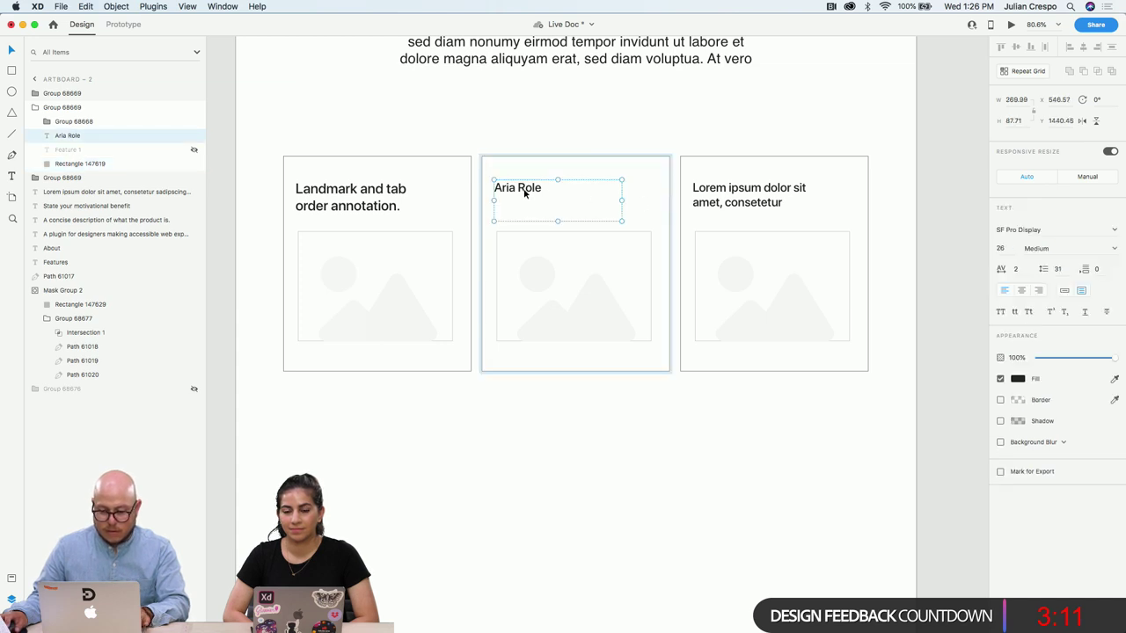
{"action": "left_click_drag", "start_coordinate": [524, 191], "coordinate": [653, 175]}
{"action": "double_click", "coordinate": [647, 178]}
{"action": "type", "text": "x"}
{"action": "key", "text": "Escape"}
{"action": "left_click", "coordinate": [675, 343]}
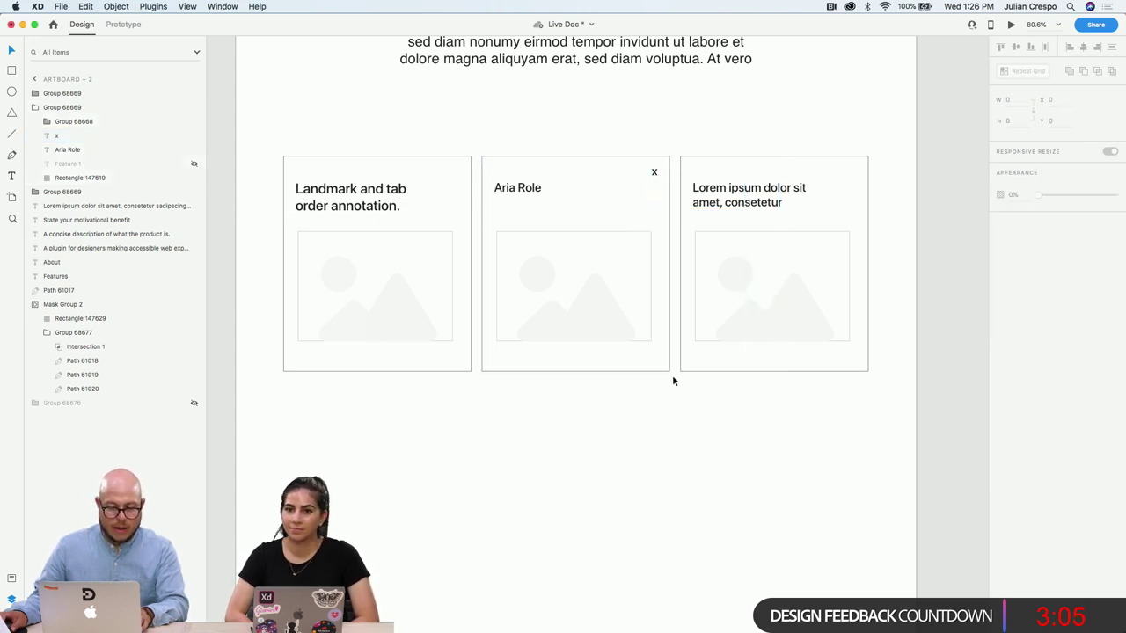
{"action": "scroll", "coordinate": [674, 381], "scroll_direction": "up", "scroll_amount": 5}
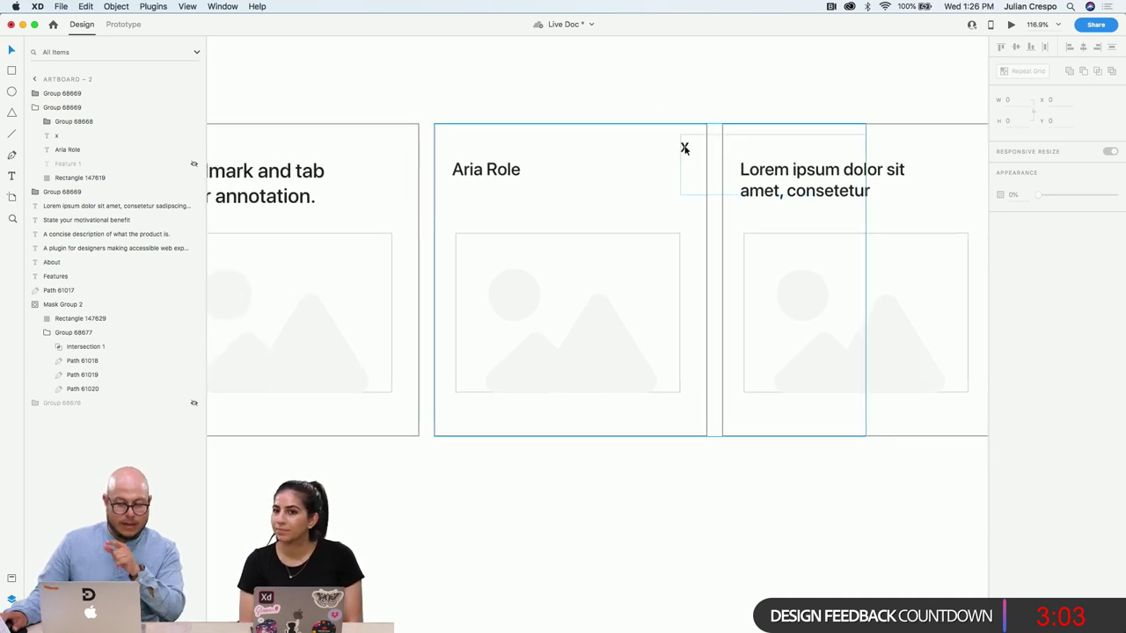
{"action": "key", "text": "cmd+s"}
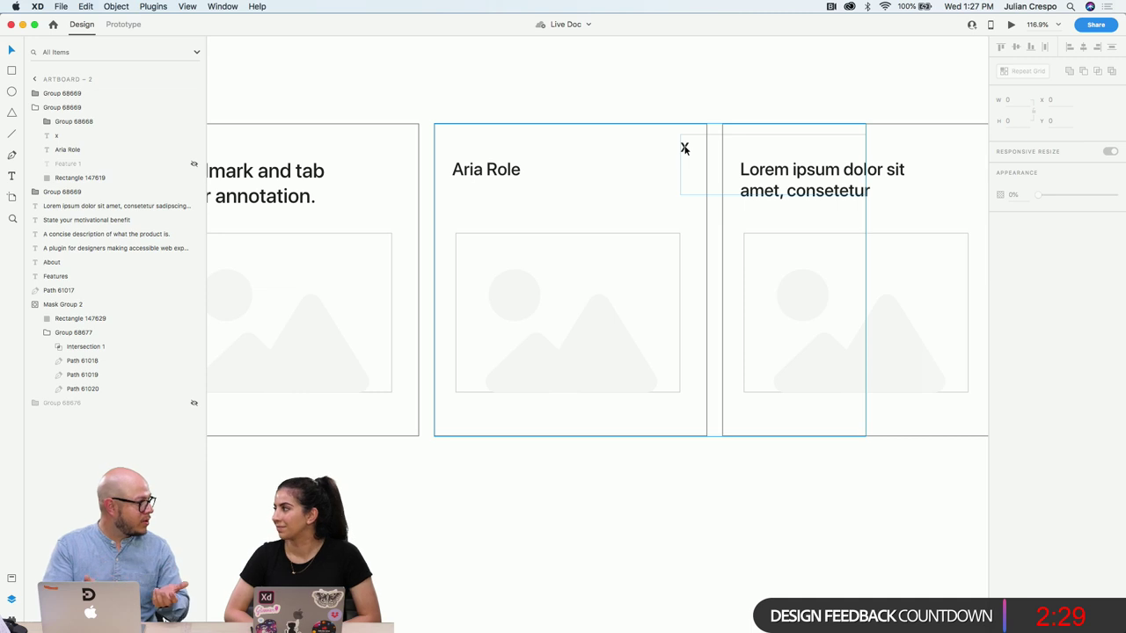
Delete the "x" text from the corner of the middle feature card
{"action": "left_click", "coordinate": [685, 149]}
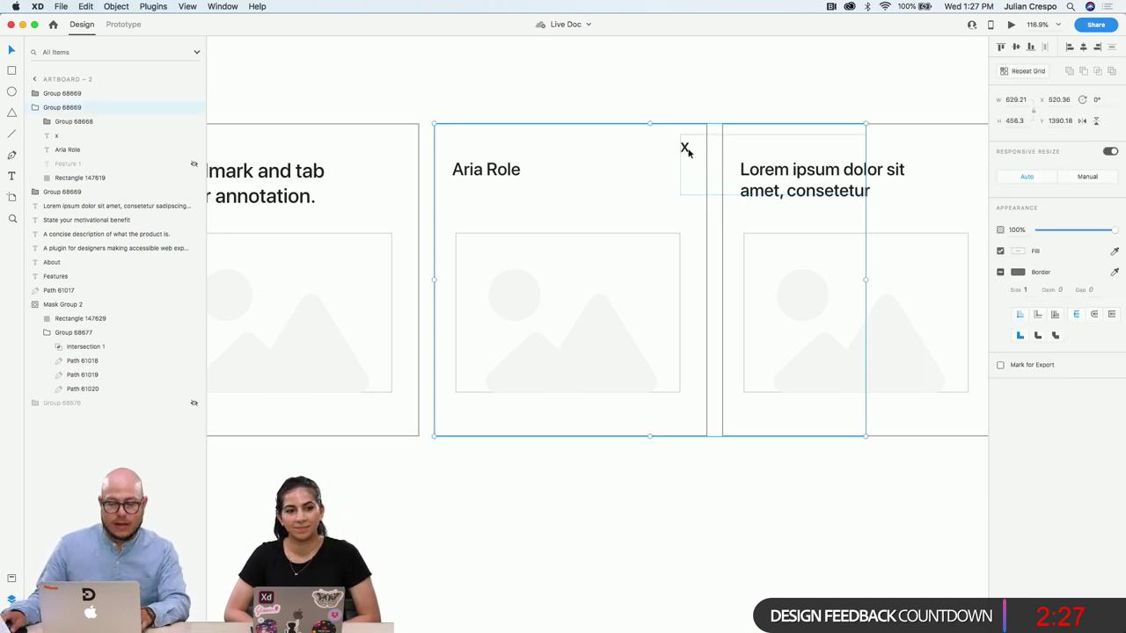
{"action": "double_click", "coordinate": [686, 149]}
{"action": "key", "text": "BackSpace"}
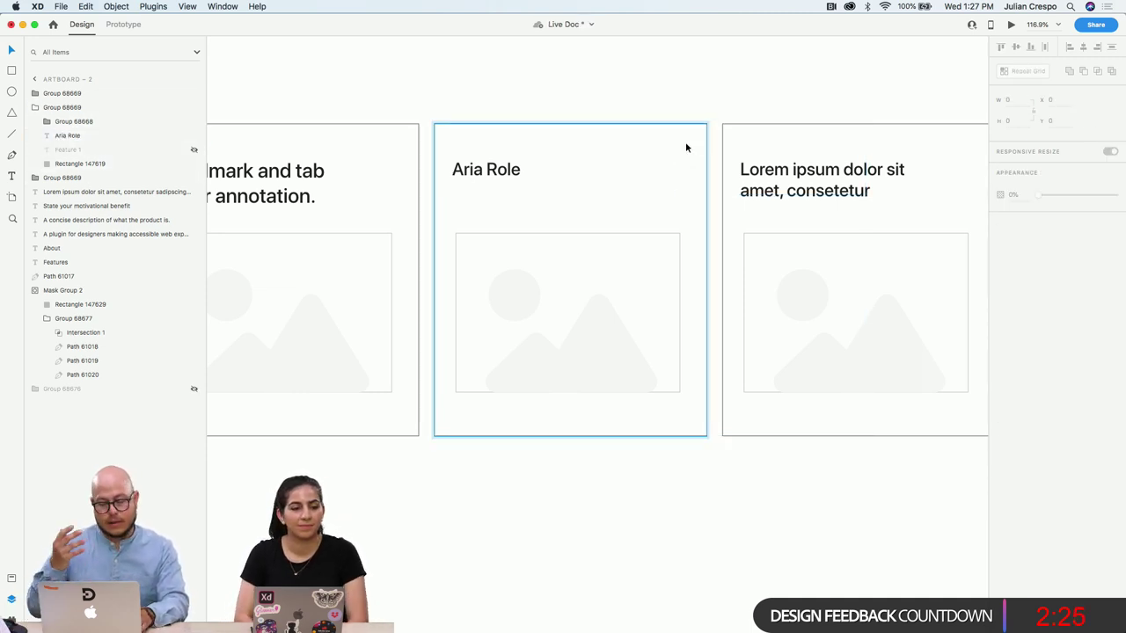
Extend the middle card's heading to "Aria role labeling", with a lowercase "r" in "role"
{"action": "left_click", "coordinate": [557, 171]}
{"action": "key", "text": "Return"}
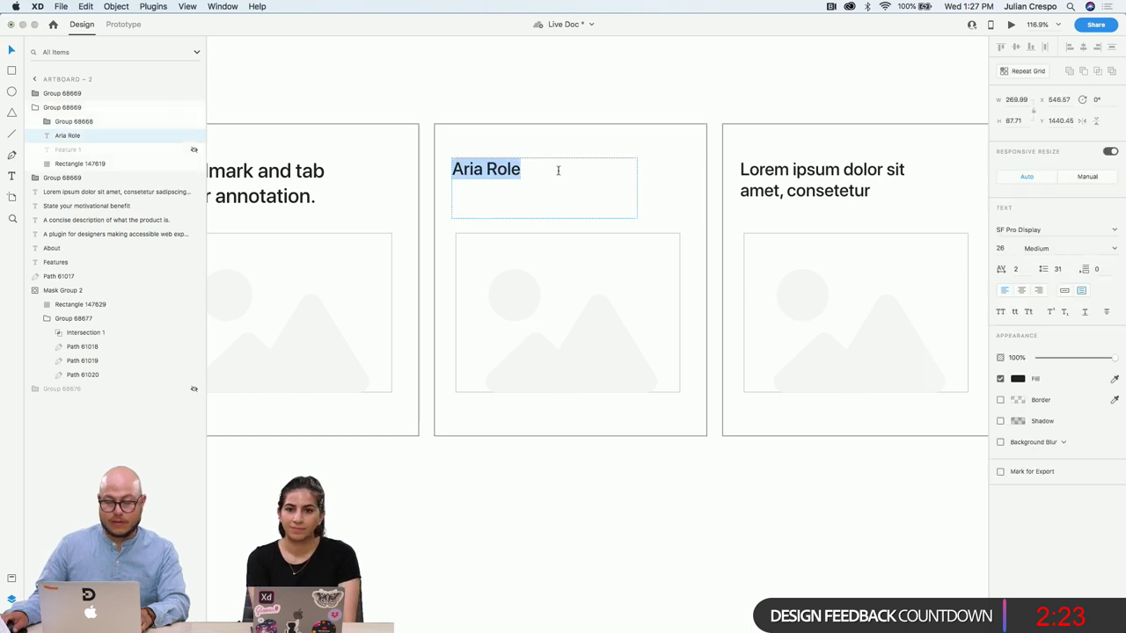
{"action": "left_click", "coordinate": [544, 175]}
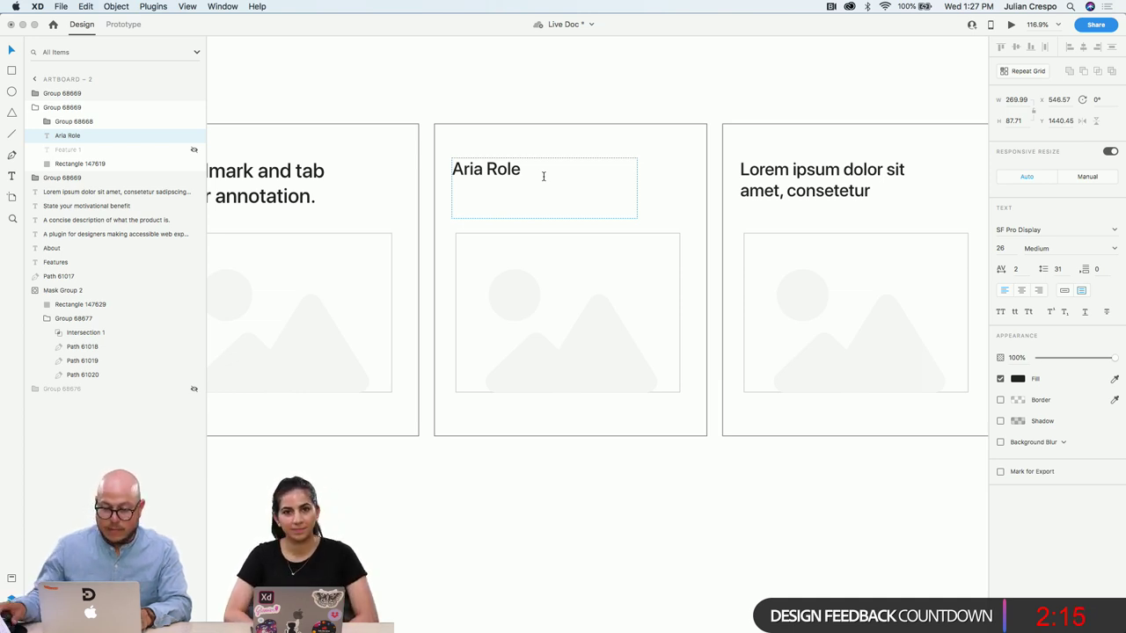
{"action": "key", "text": "Escape"}
{"action": "scroll", "coordinate": [542, 255], "scroll_direction": "down", "scroll_amount": 3}
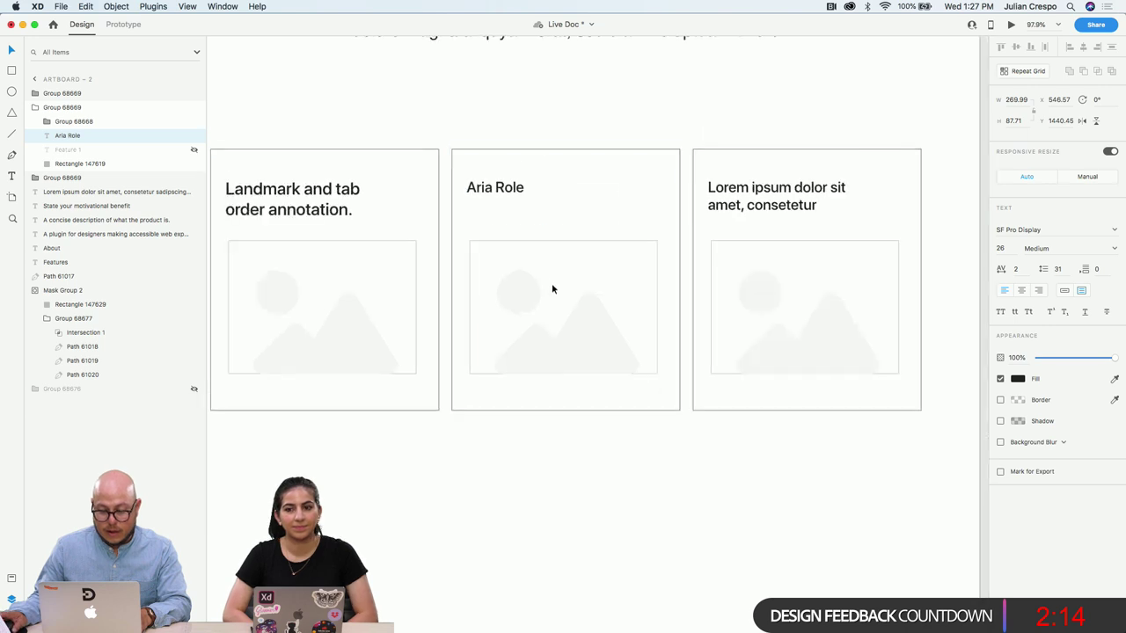
{"action": "double_click", "coordinate": [527, 191]}
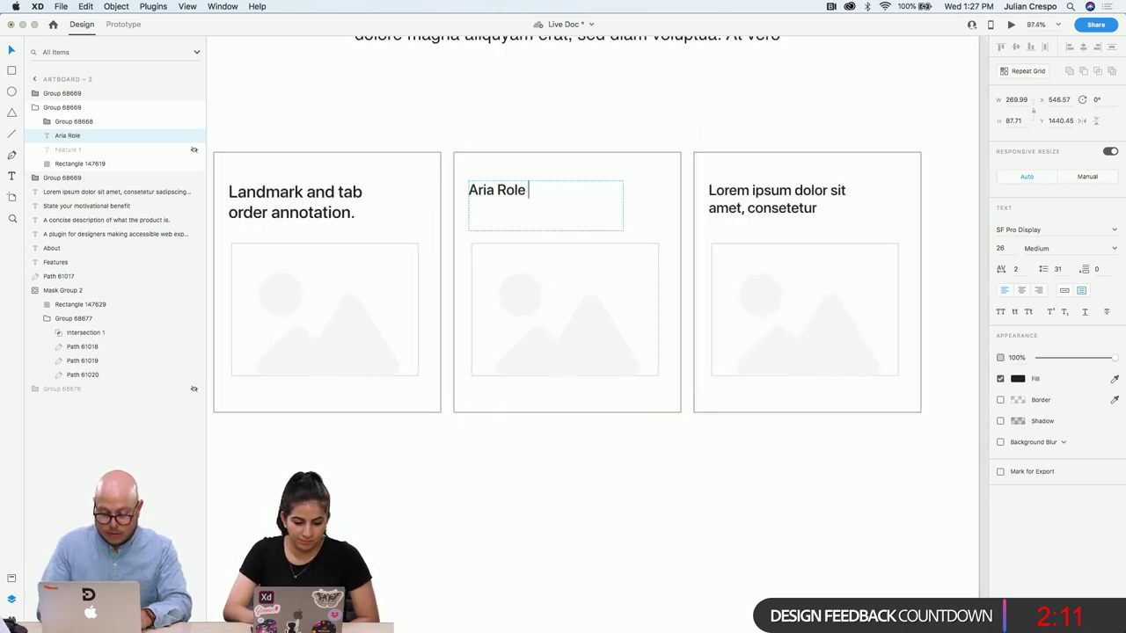
{"action": "type", "text": "labeling"}
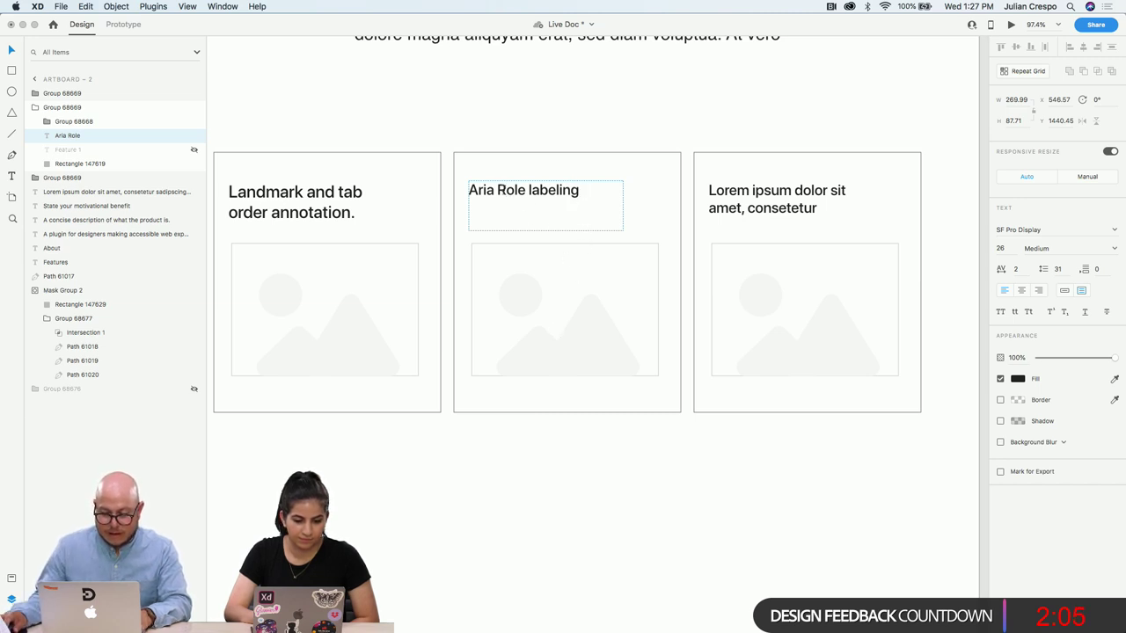
{"action": "left_click", "coordinate": [502, 191]}
{"action": "key", "text": "BackSpace"}
{"action": "type", "text": "r"}
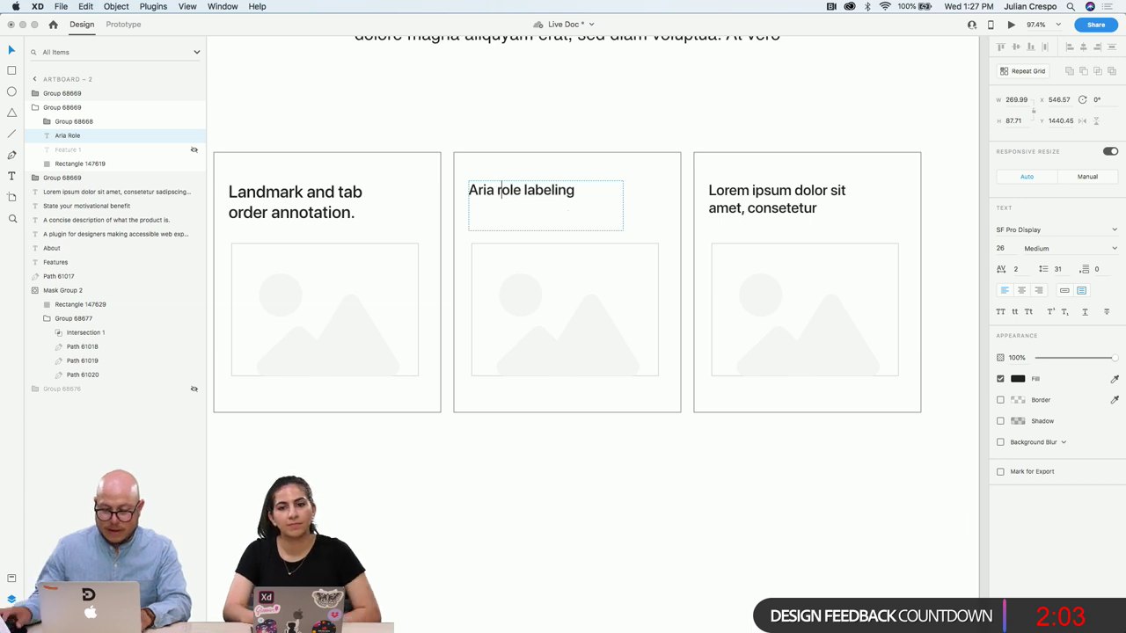
{"action": "key", "text": "Escape"}
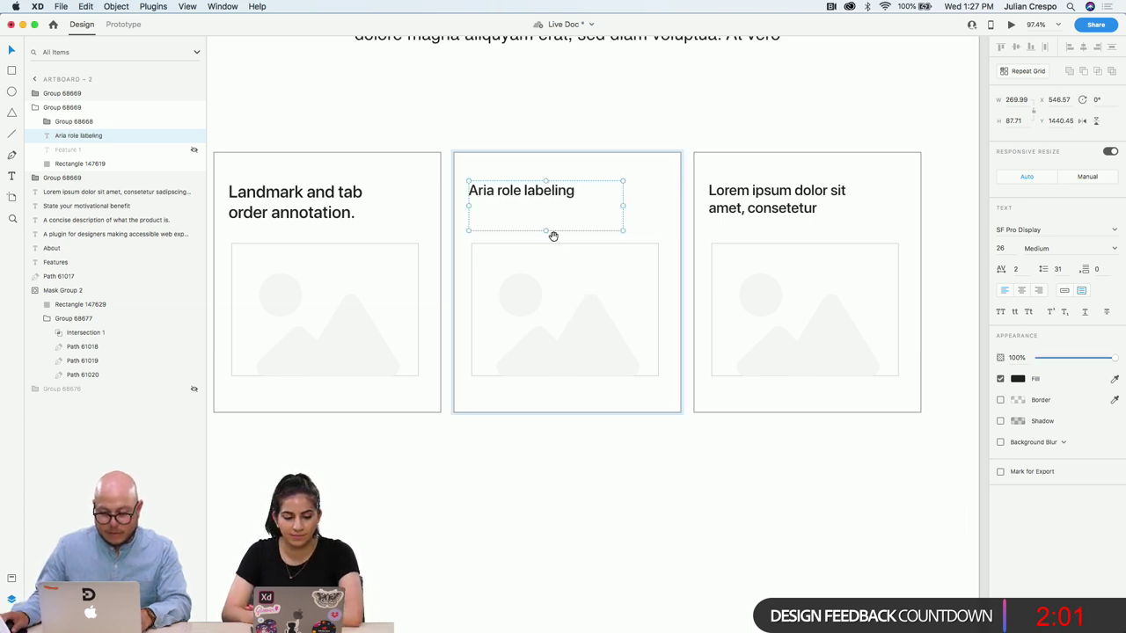
Replace the third feature card's placeholder heading with "Document accessible"
{"action": "scroll", "coordinate": [669, 281], "scroll_direction": "right", "scroll_amount": 5}
{"action": "left_click", "coordinate": [692, 232]}
{"action": "double_click", "coordinate": [683, 214]}
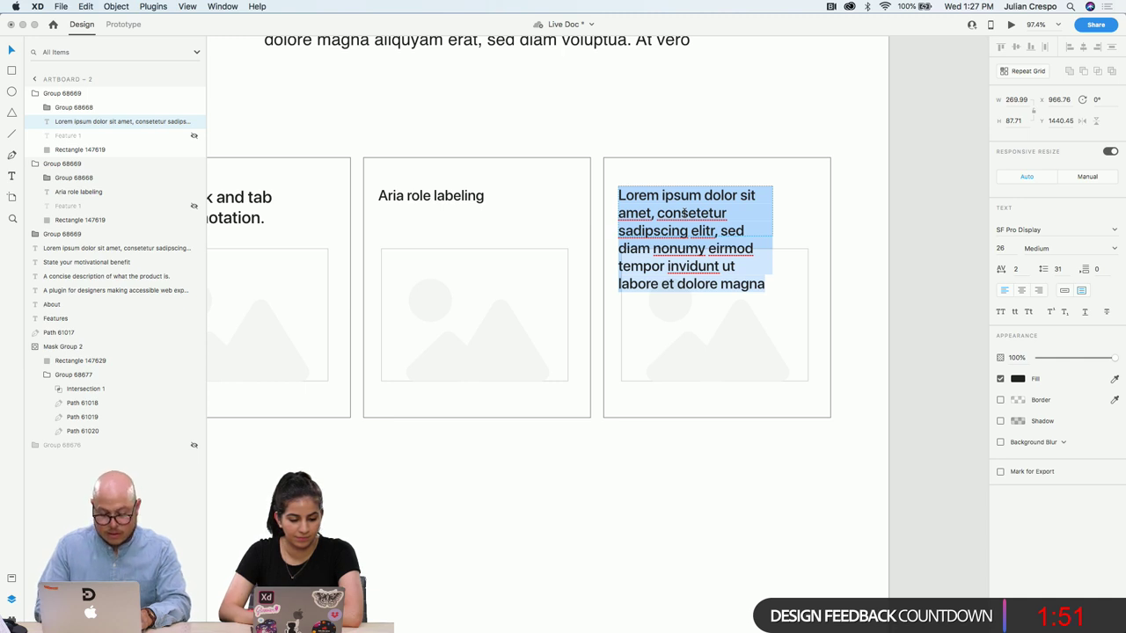
{"action": "type", "text": "Doc"}
{"action": "type", "text": "tatio"}
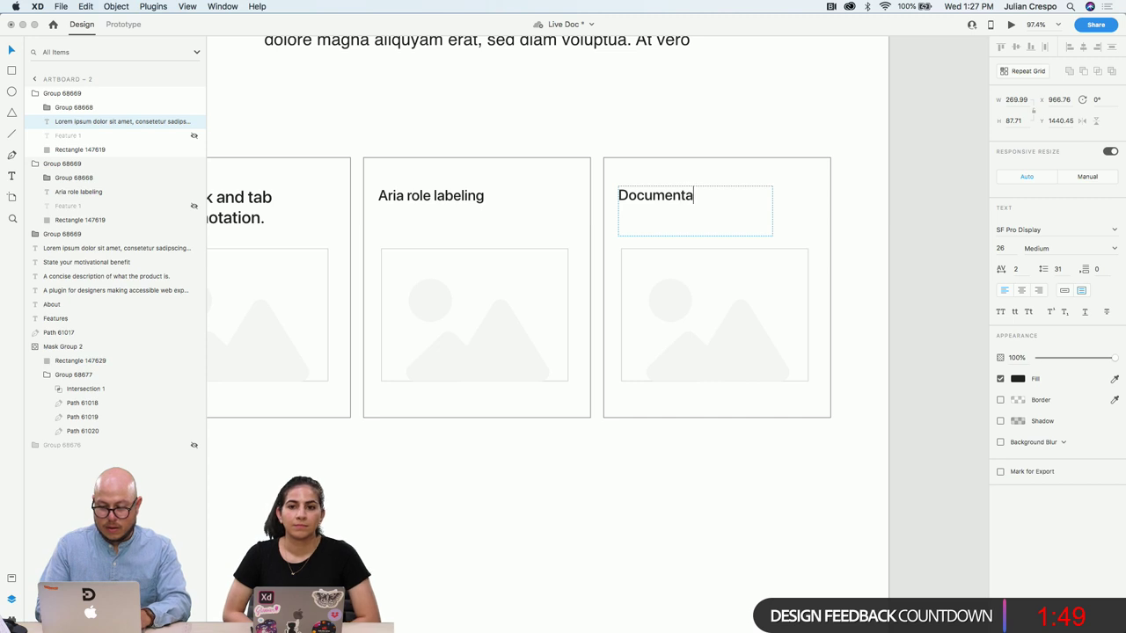
{"action": "key", "text": "BackSpace"}
{"action": "key", "text": "BackSpace"}
{"action": "key", "text": "BackSpace"}
{"action": "key", "text": "BackSpace"}
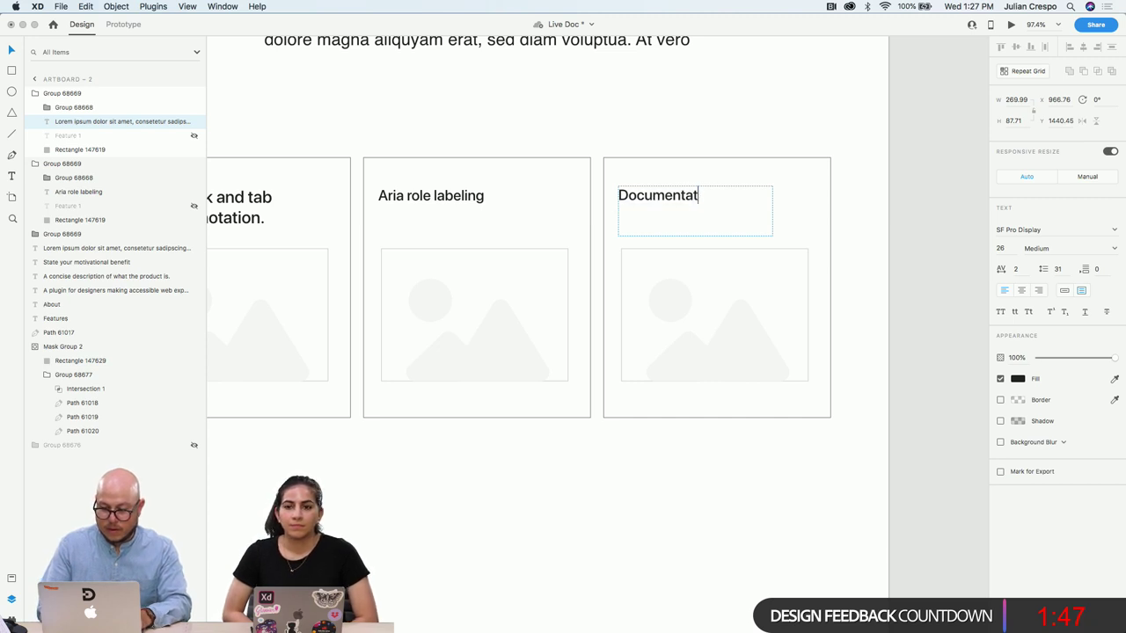
{"action": "type", "text": "a"}
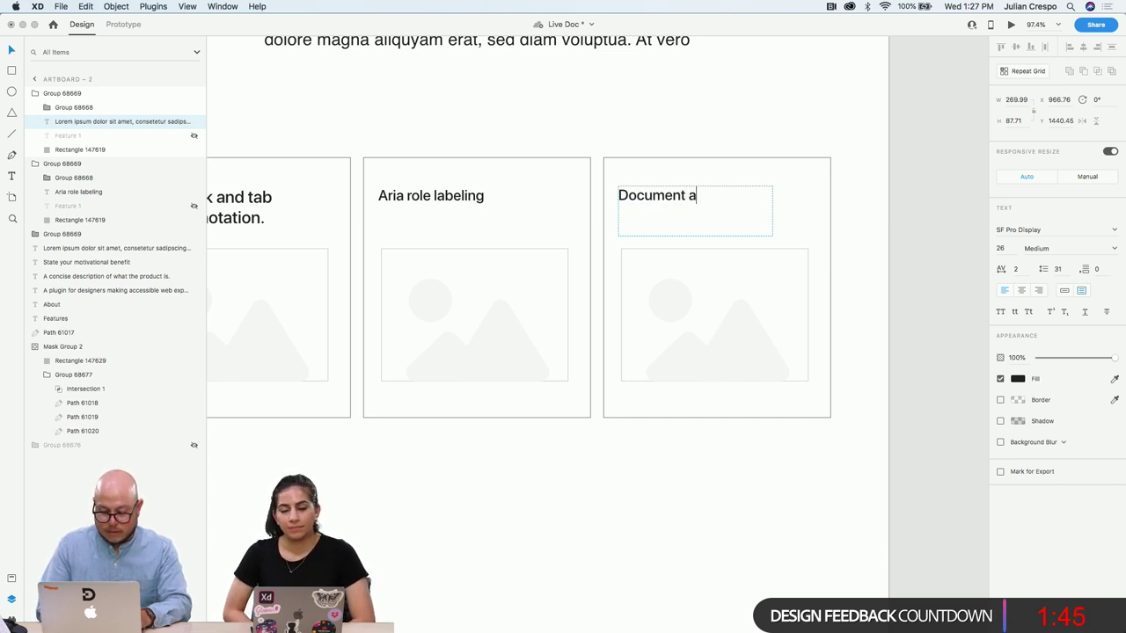
{"action": "type", "text": "ccessi"}
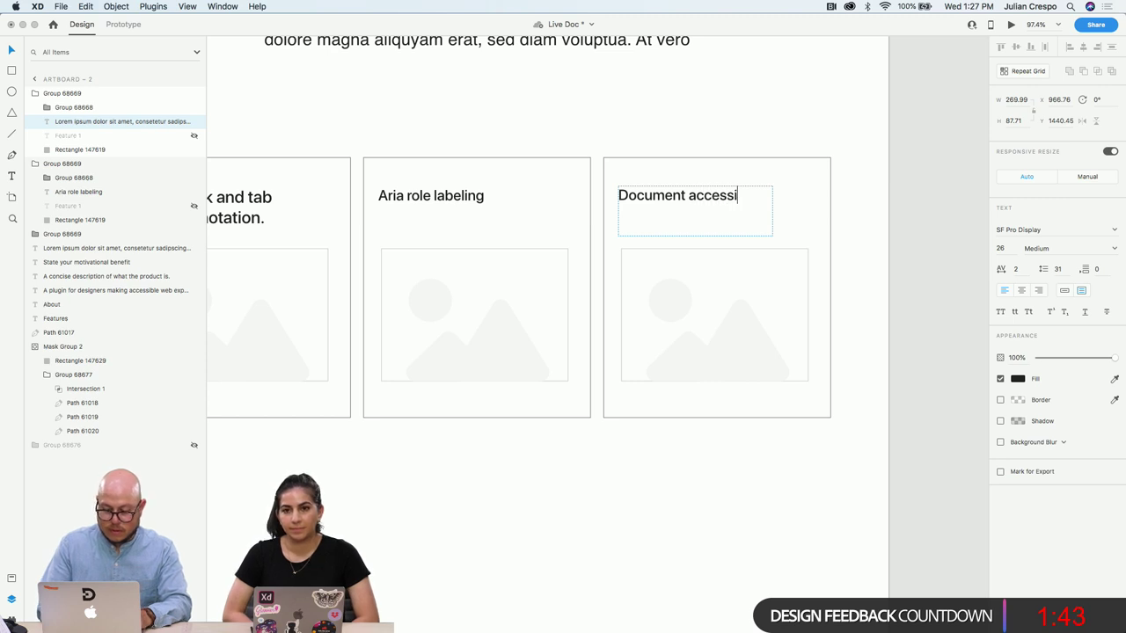
{"action": "type", "text": "ble"}
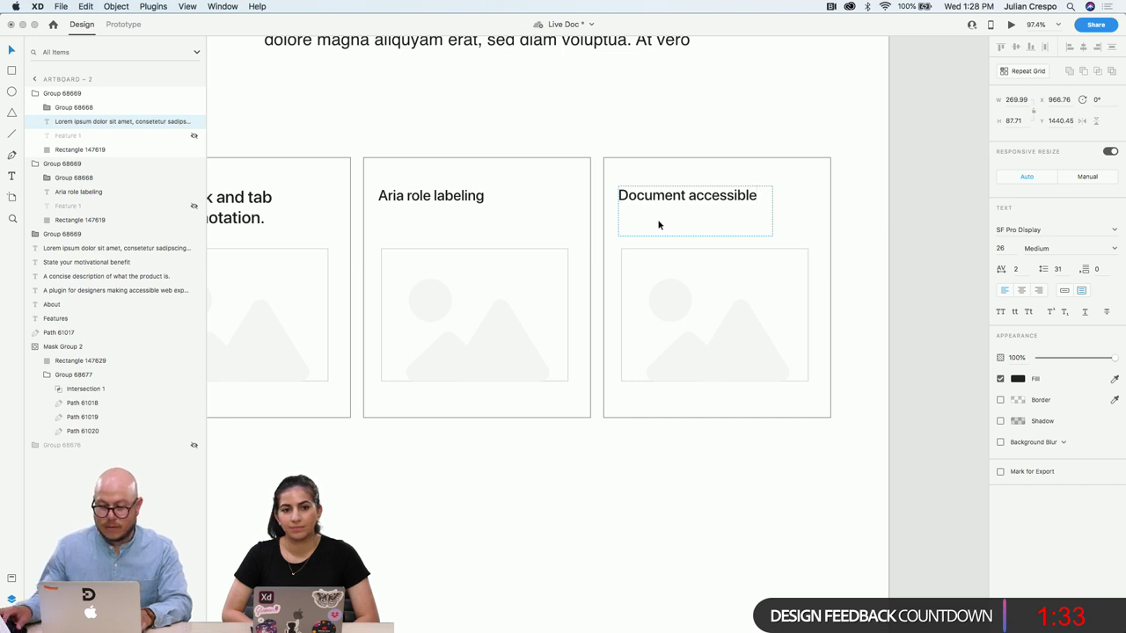
Reword the third feature card's heading as "Accessible documentation handoff"
{"action": "left_click_drag", "start_coordinate": [697, 195], "coordinate": [602, 198]}
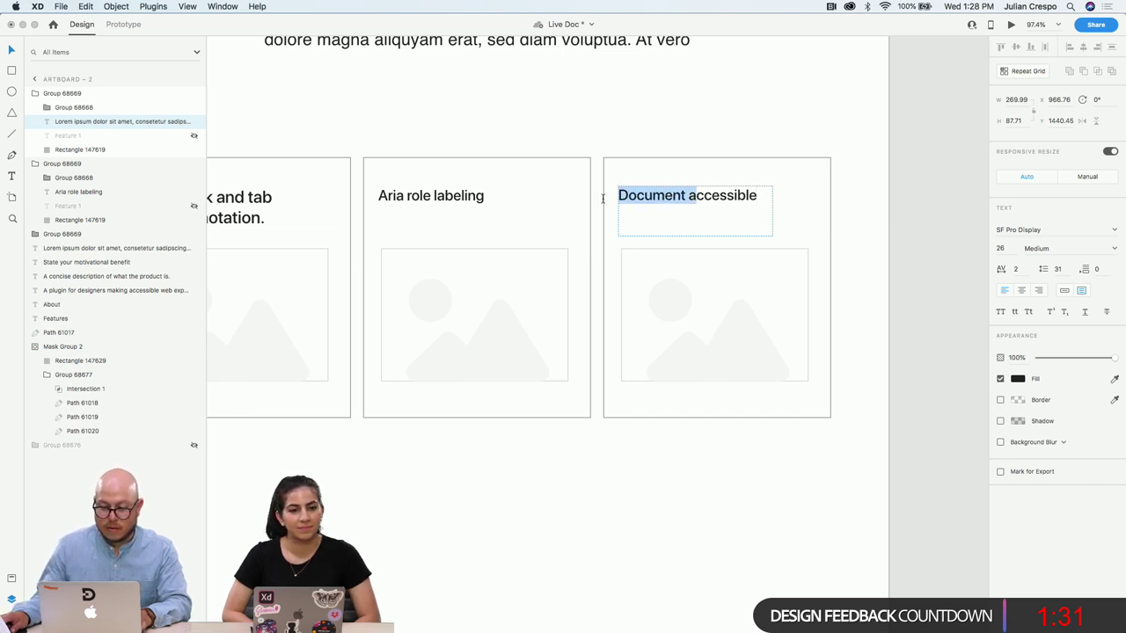
{"action": "type", "text": "A"}
{"action": "key", "text": "End"}
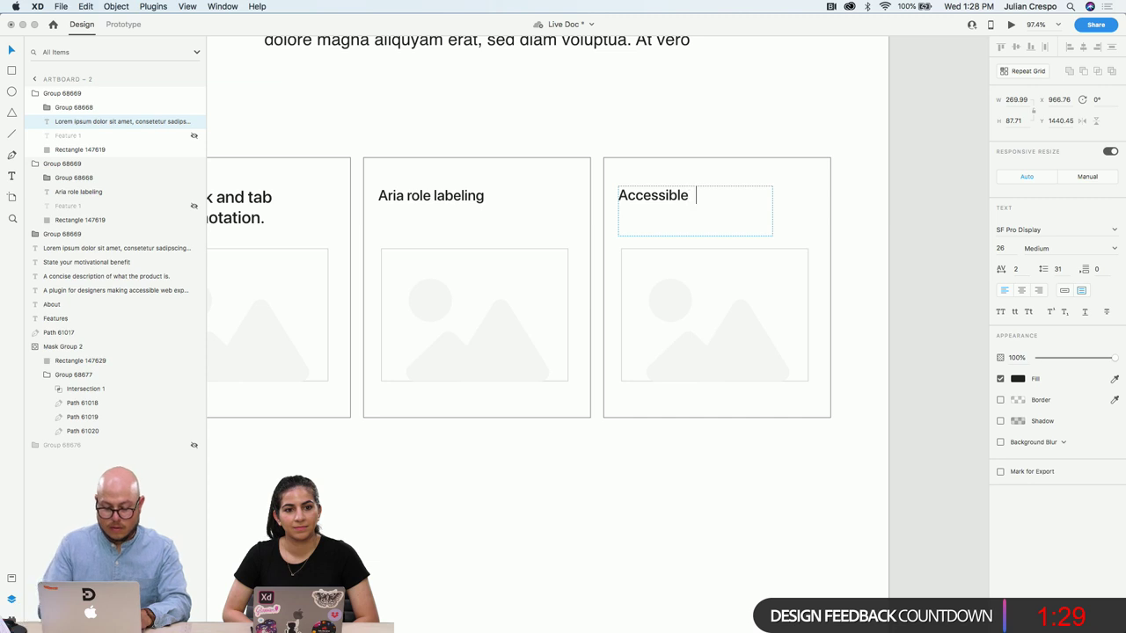
{"action": "type", "text": "documenta"}
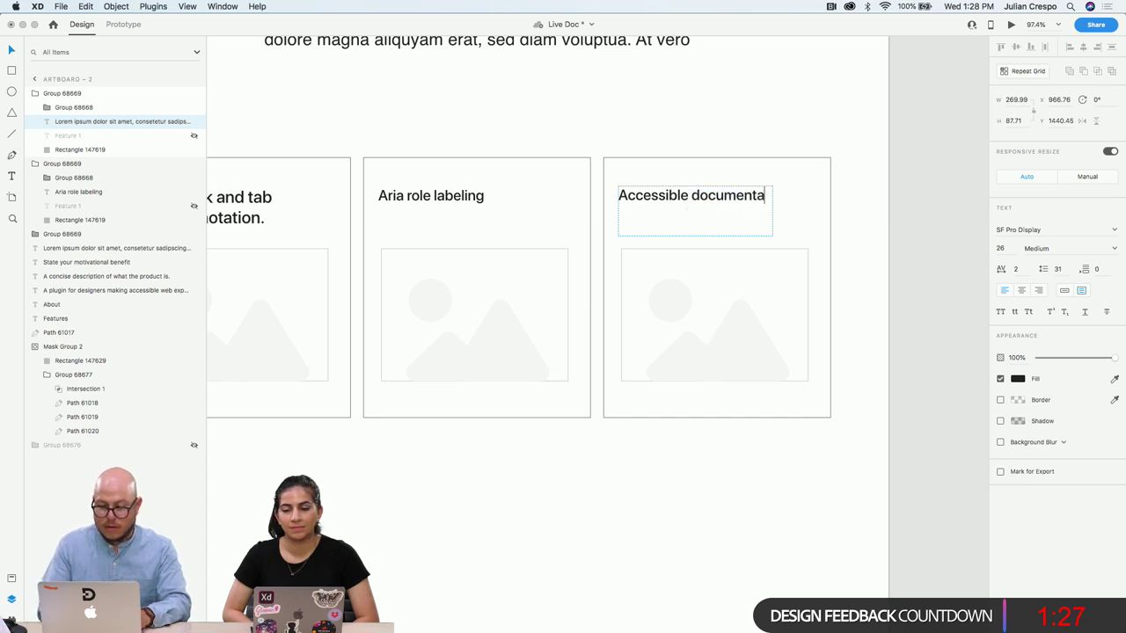
{"action": "type", "text": "tion hand"}
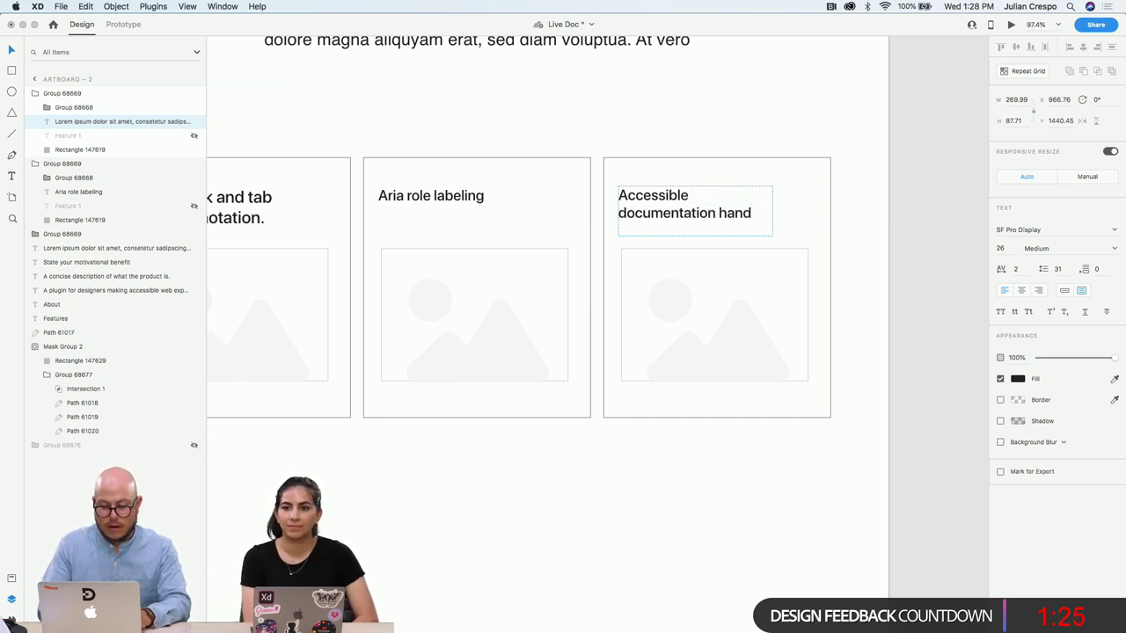
{"action": "type", "text": "off"}
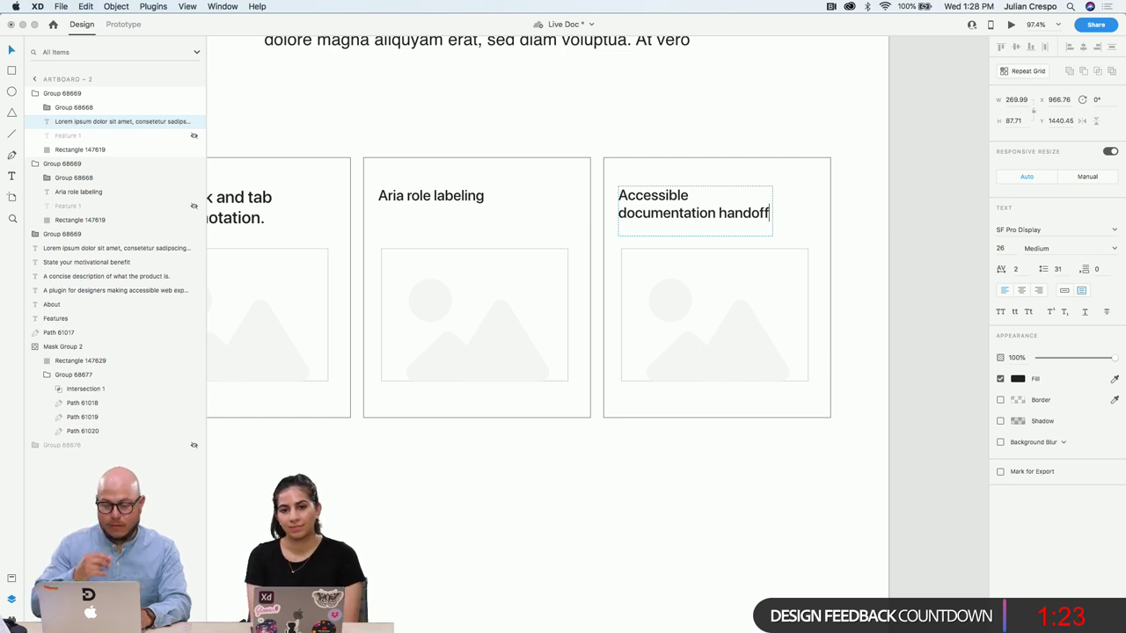
{"action": "key", "text": "Escape"}
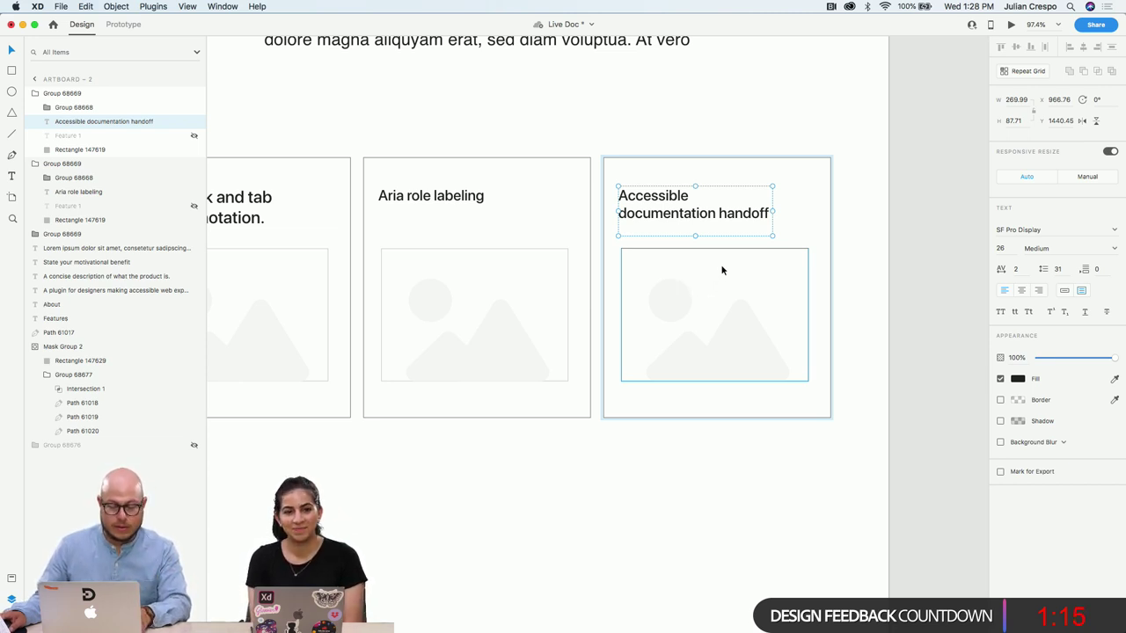
Widen the third card's heading text box to about 314 so that "Accessible documentation" fits on one line
{"action": "left_click_drag", "start_coordinate": [772, 211], "coordinate": [798, 211]}
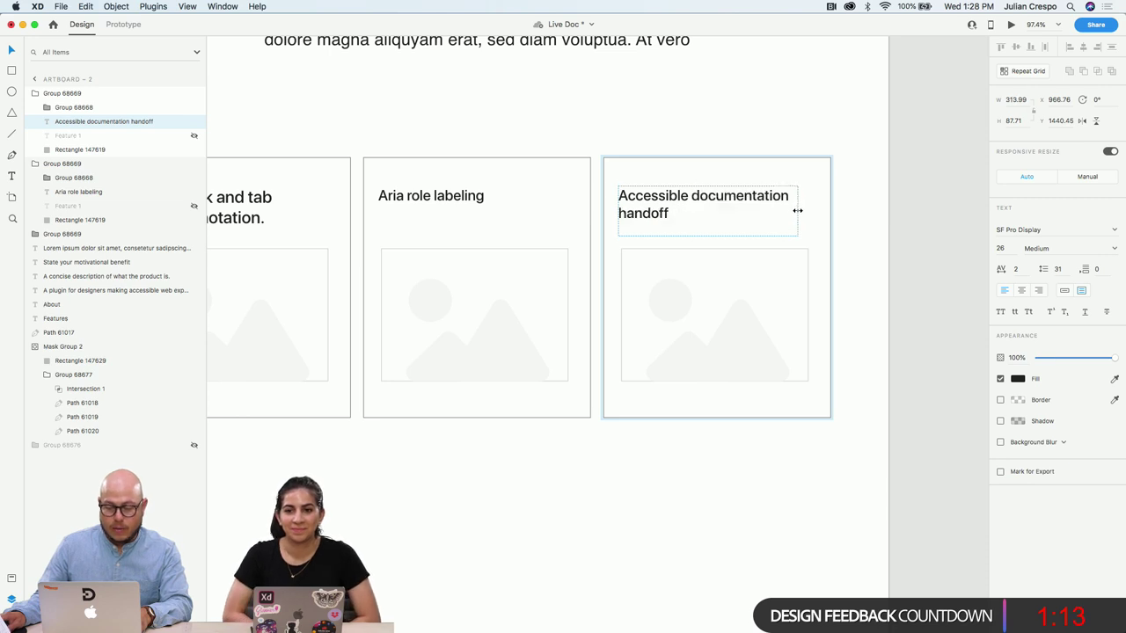
{"action": "left_click", "coordinate": [731, 290]}
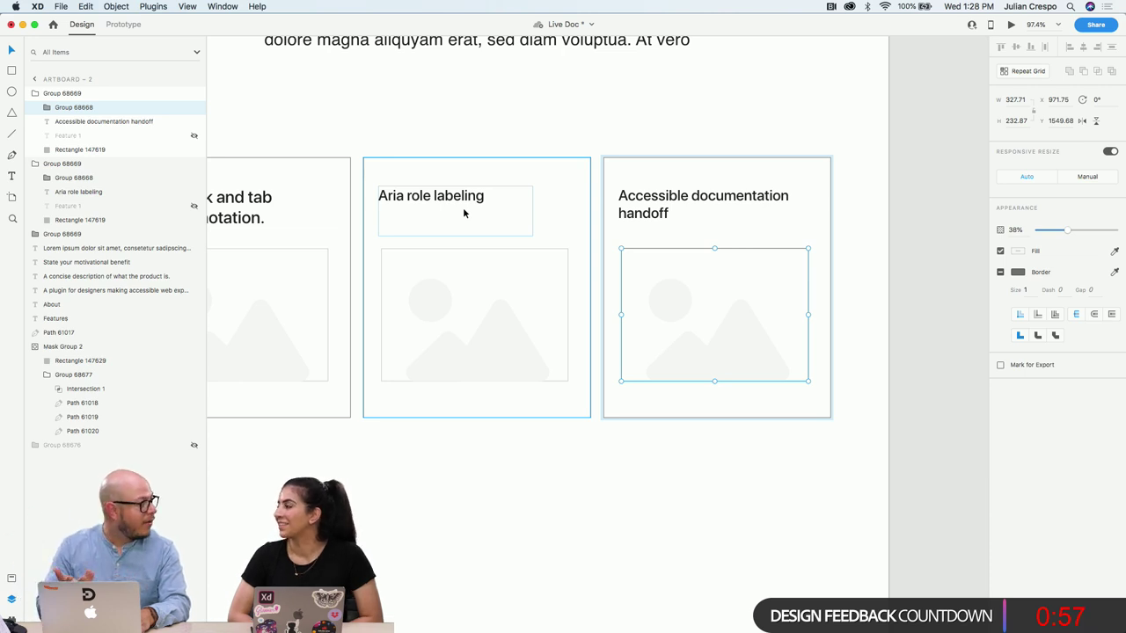
{"action": "left_click", "coordinate": [454, 289]}
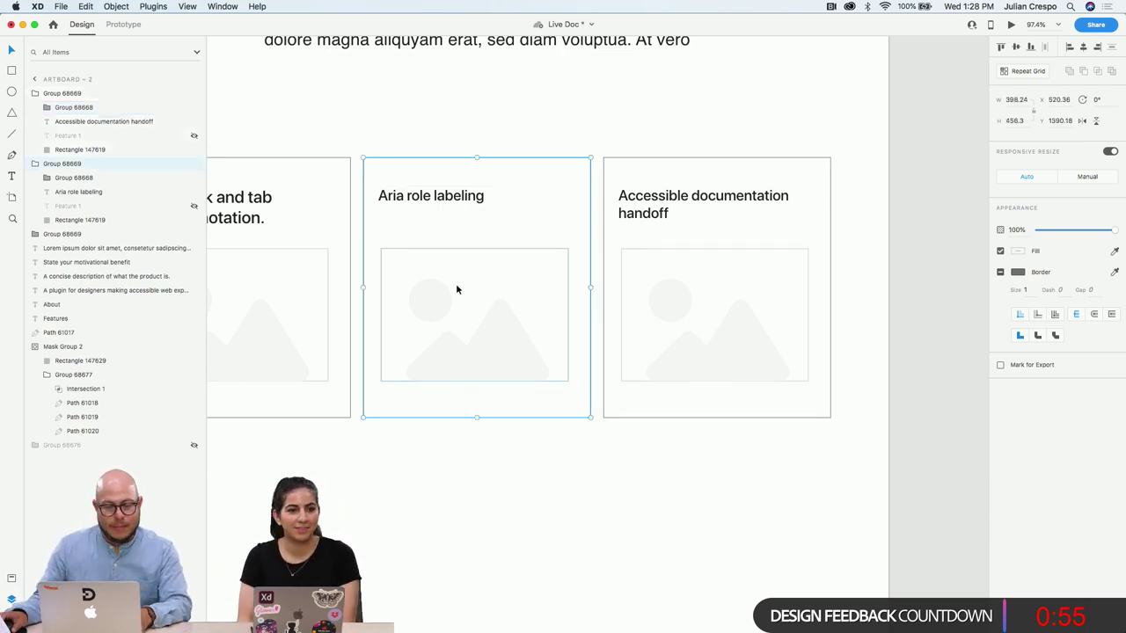
Try removing the outline rectangle from the first feature card, and undo the deletion
{"action": "scroll", "coordinate": [455, 290], "scroll_direction": "down", "scroll_amount": 3}
{"action": "scroll", "coordinate": [473, 307], "scroll_direction": "down", "scroll_amount": 2}
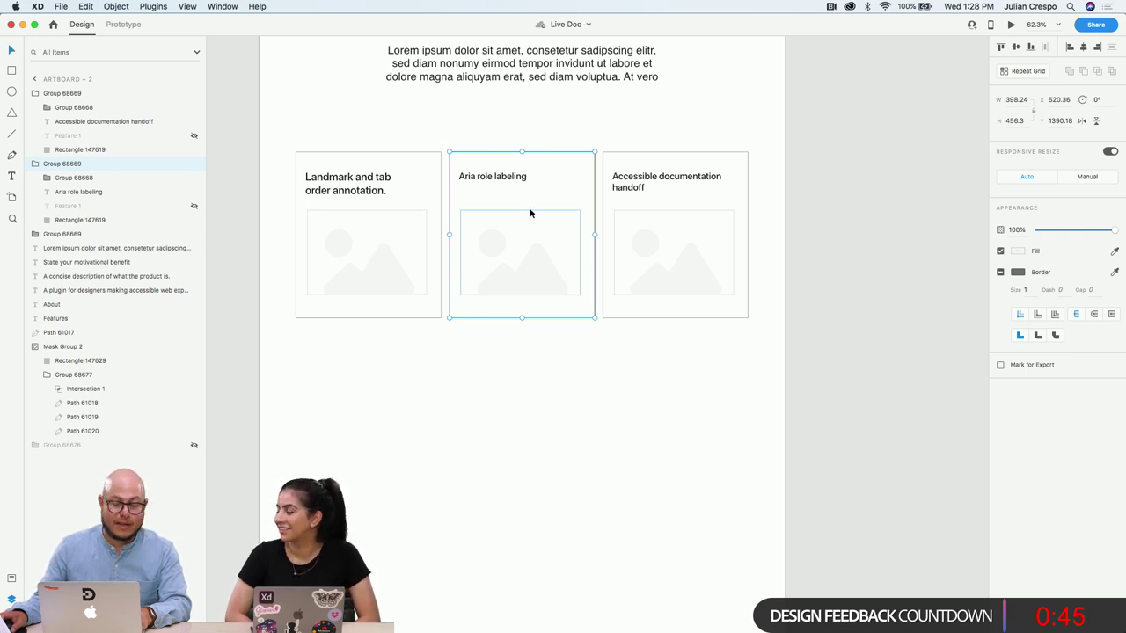
{"action": "scroll", "coordinate": [522, 284], "scroll_direction": "up", "scroll_amount": 3}
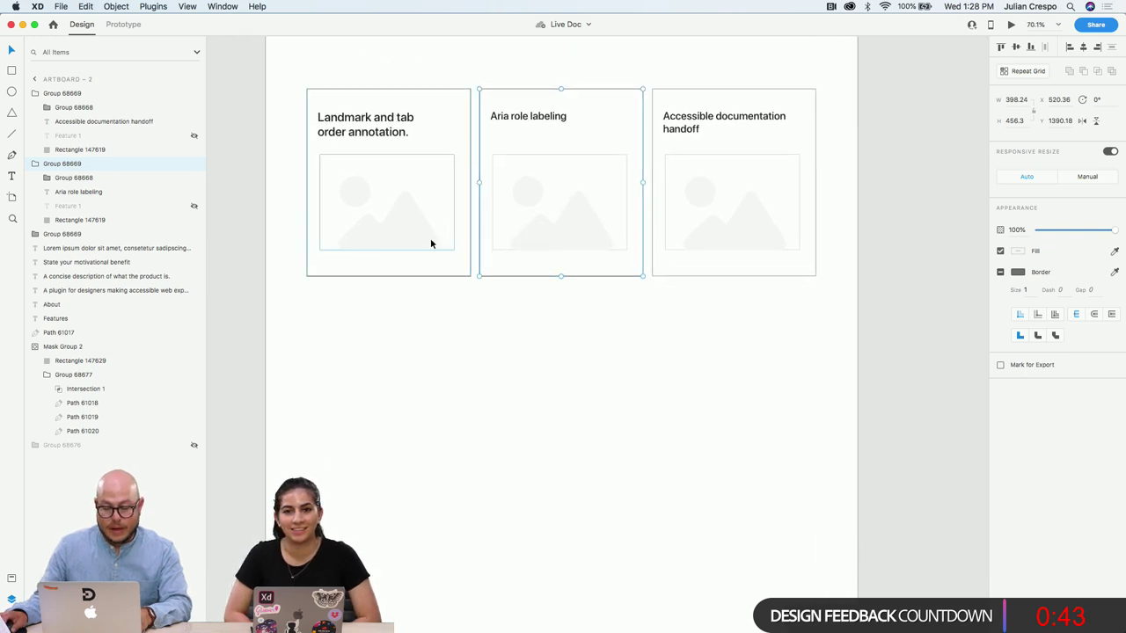
{"action": "scroll", "coordinate": [431, 243], "scroll_direction": "up", "scroll_amount": 2}
{"action": "left_click", "coordinate": [412, 69]}
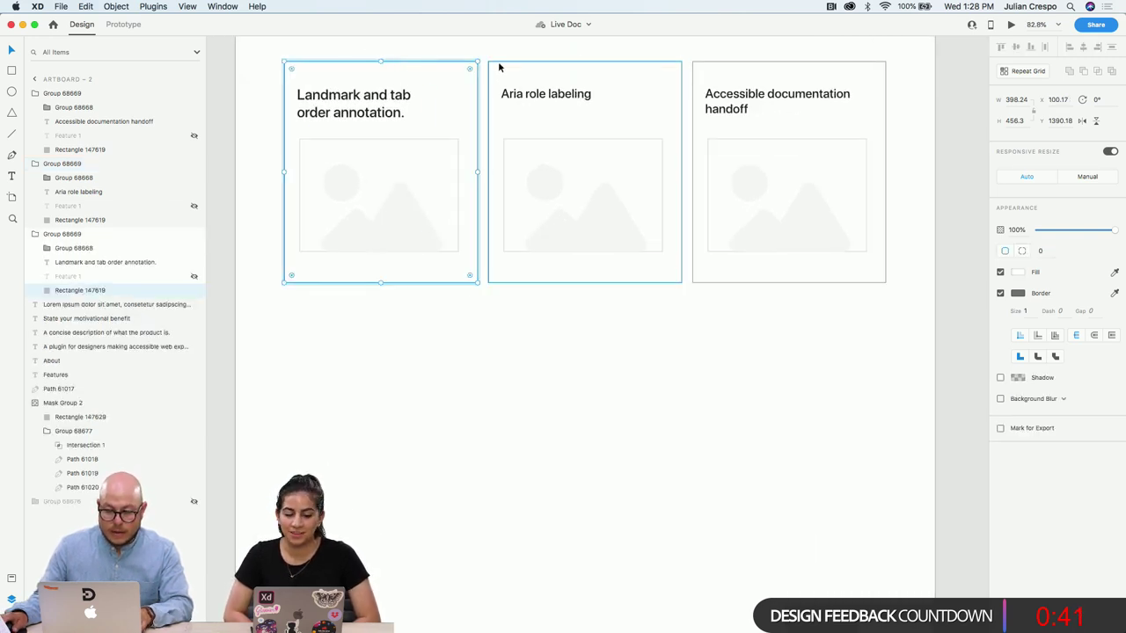
{"action": "key", "text": "Delete"}
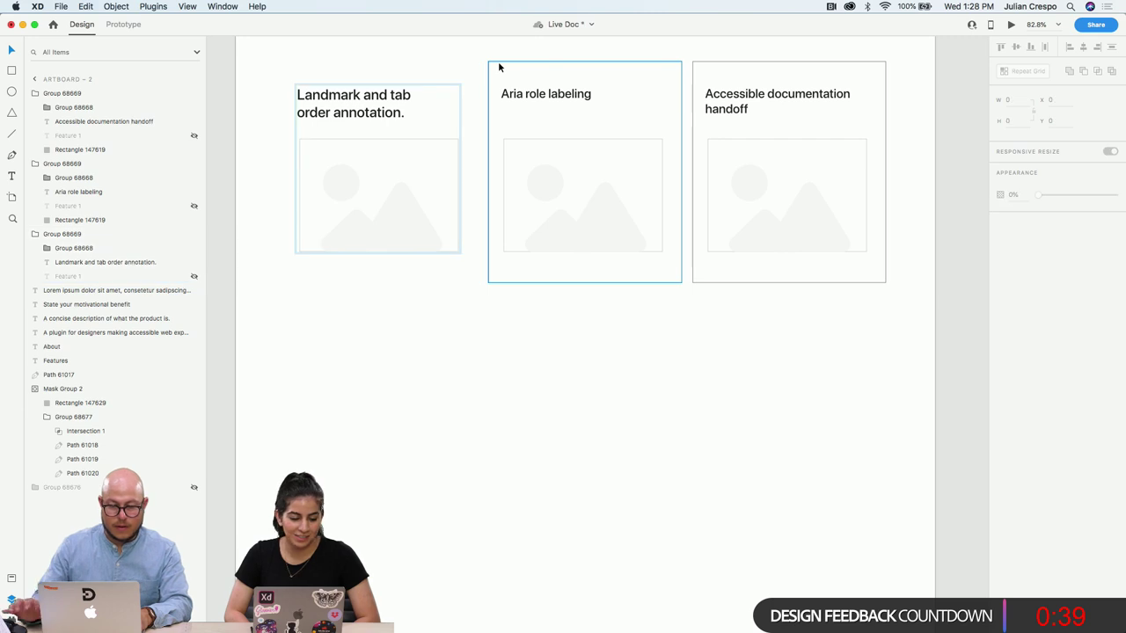
{"action": "key", "text": "super+z"}
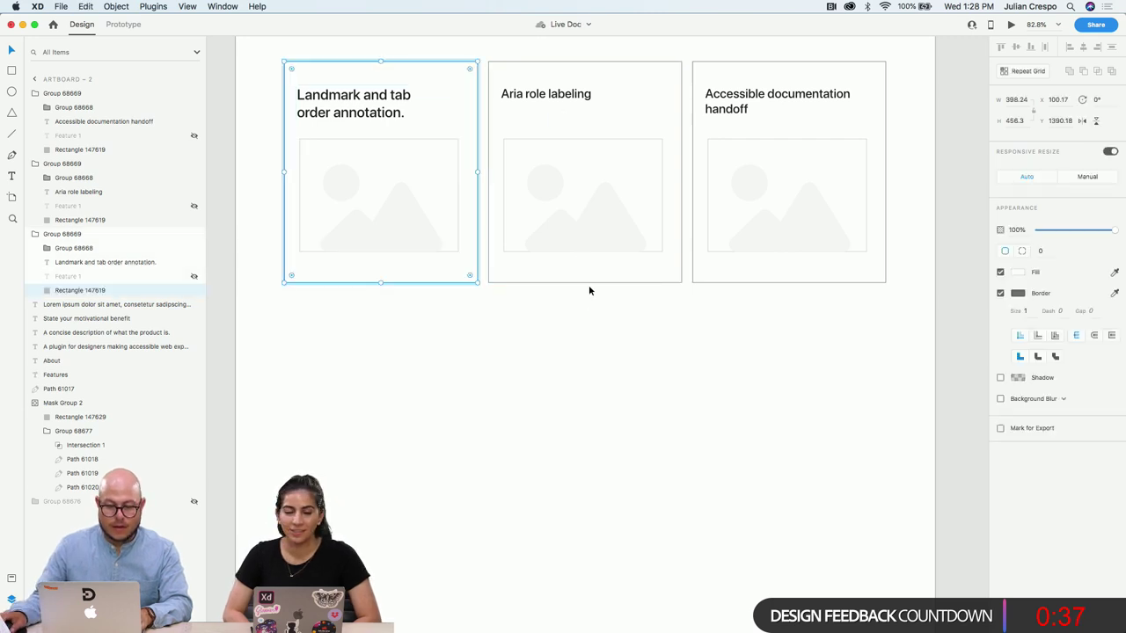
Try removing the outline rectangles from all three feature cards together, and restore them
{"action": "left_click", "coordinate": [571, 285], "text": "shift"}
{"action": "left_click", "coordinate": [736, 285], "text": "shift"}
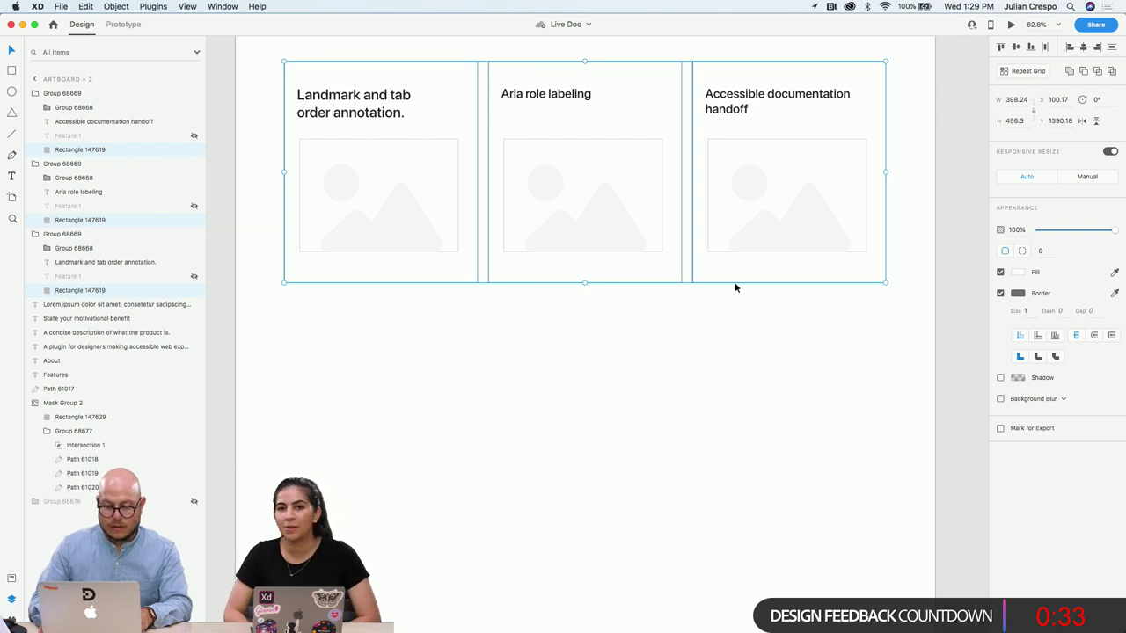
{"action": "key", "text": "Delete"}
{"action": "scroll", "coordinate": [378, 354], "scroll_direction": "down", "scroll_amount": 8}
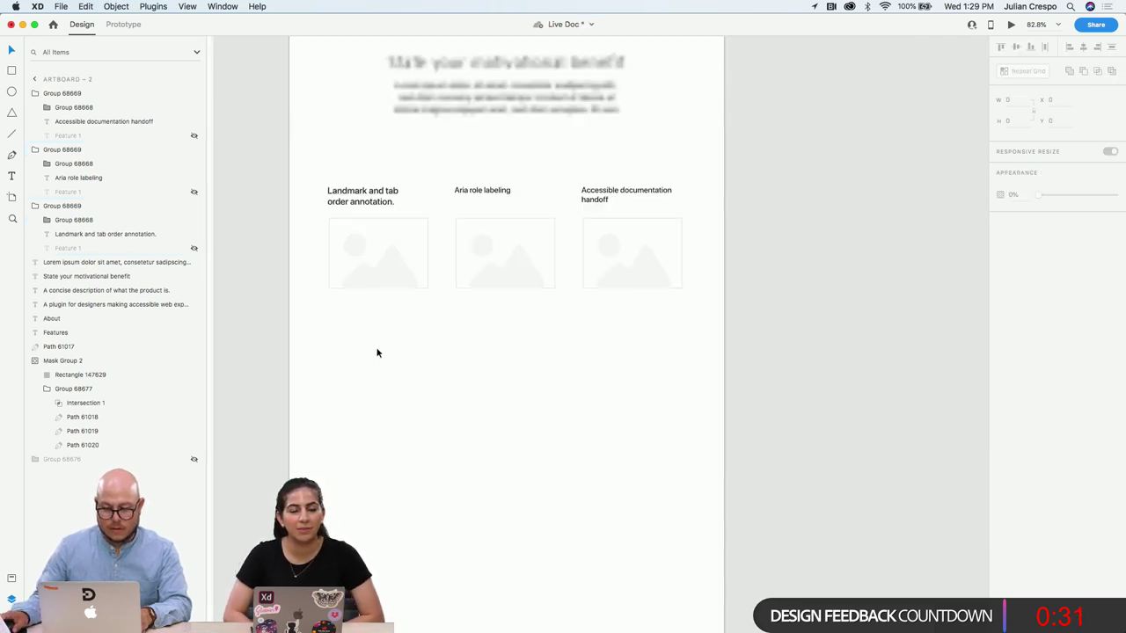
{"action": "scroll", "coordinate": [379, 355], "scroll_direction": "up", "scroll_amount": 5}
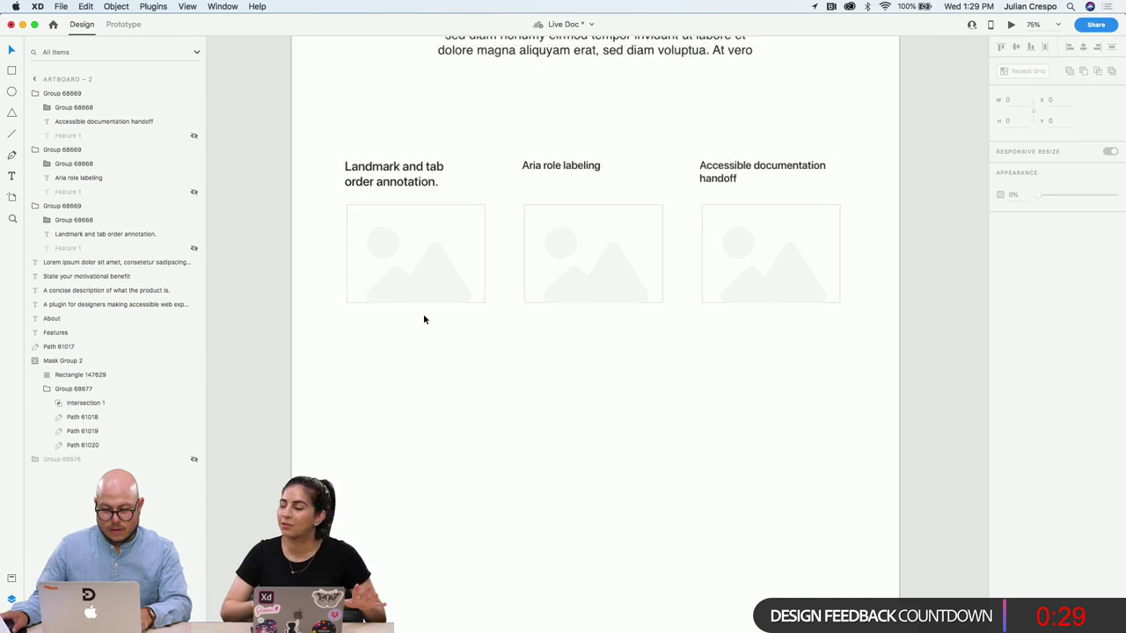
{"action": "left_click_drag", "start_coordinate": [423, 313], "coordinate": [414, 338]}
{"action": "double_click", "coordinate": [391, 203]}
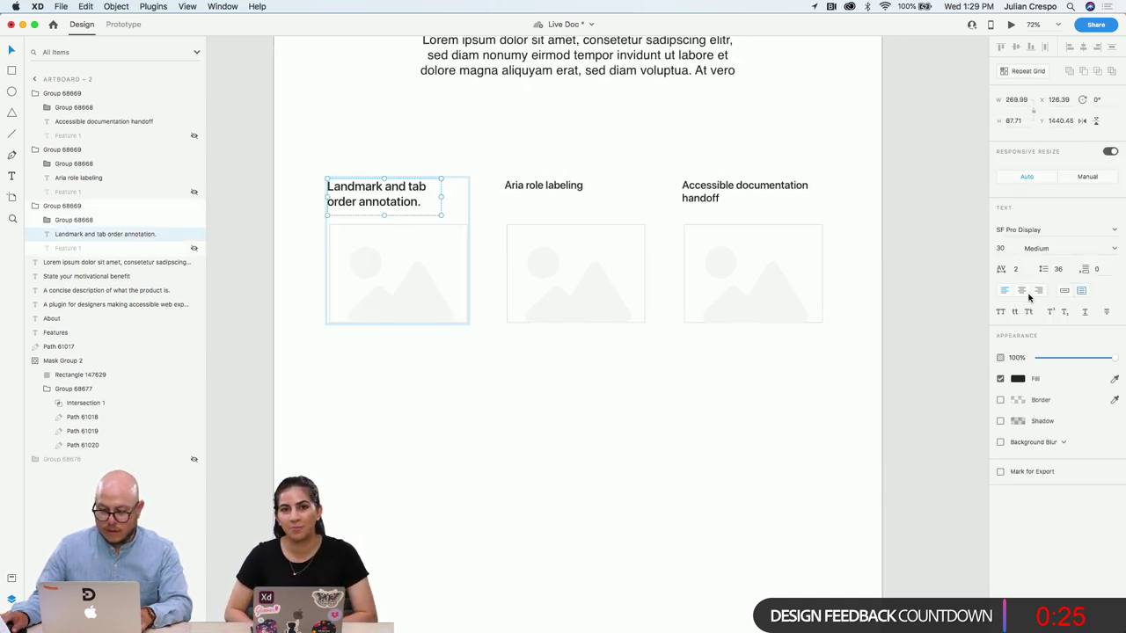
{"action": "key", "text": "super+z"}
{"action": "left_click", "coordinate": [695, 406]}
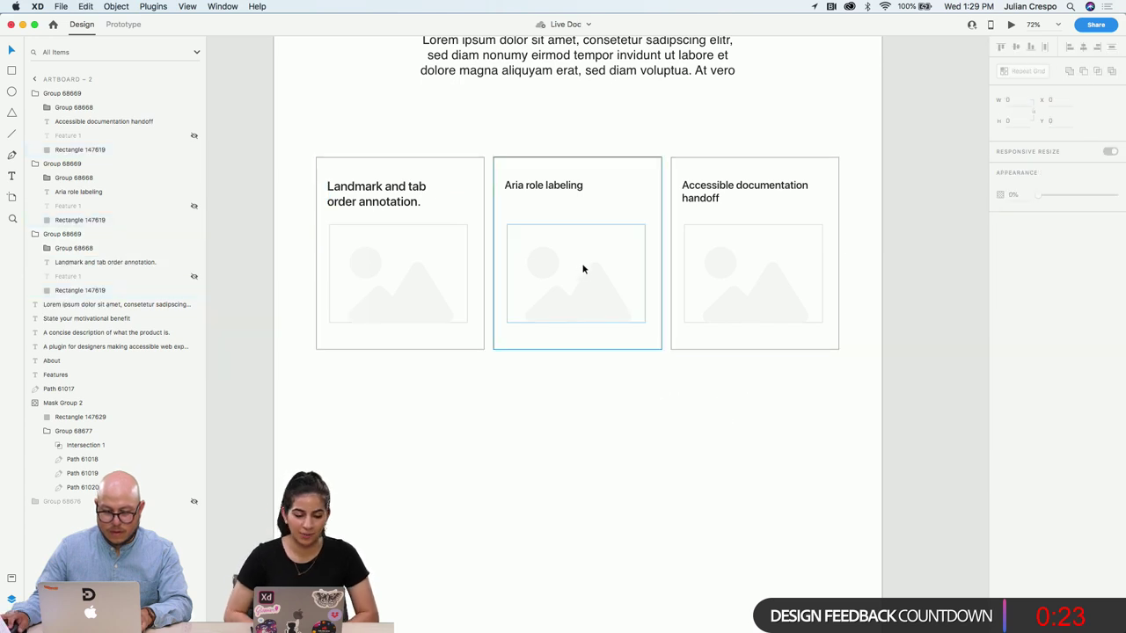
Center-align the text of all three feature card headings
{"action": "left_click", "coordinate": [472, 287]}
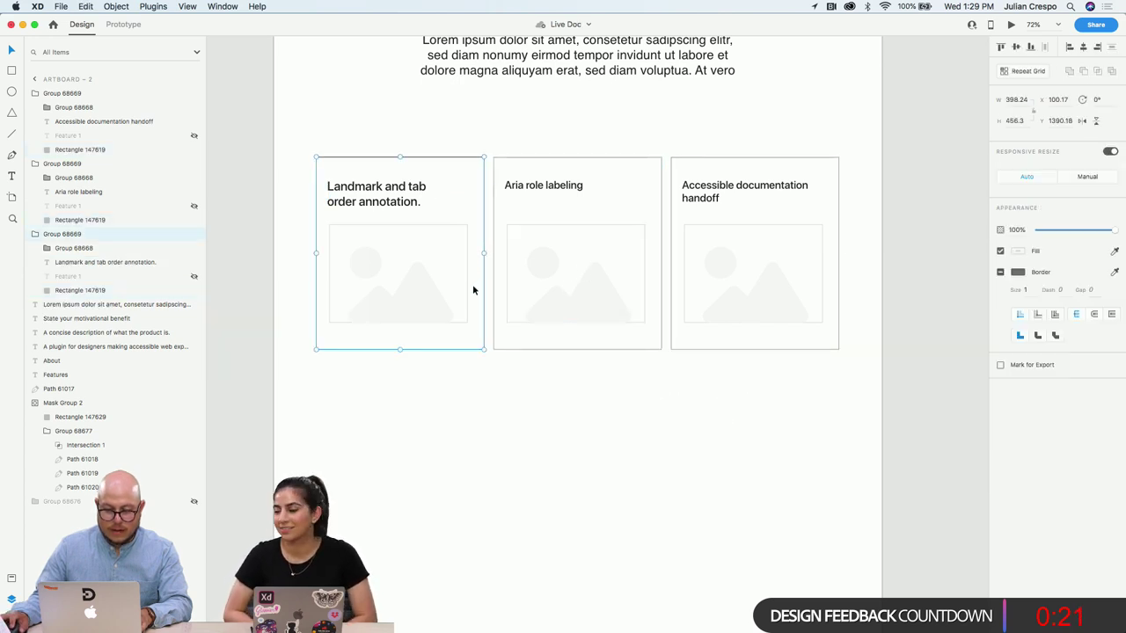
{"action": "double_click", "coordinate": [395, 212]}
{"action": "left_click", "coordinate": [558, 192], "text": "shift"}
{"action": "left_click", "coordinate": [754, 190], "text": "shift"}
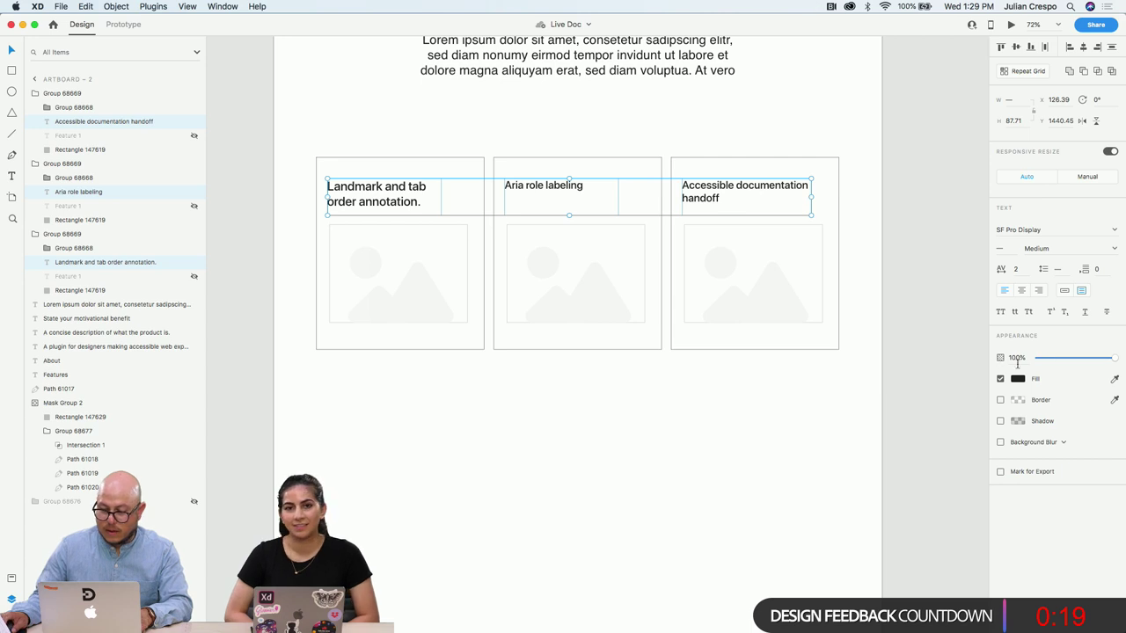
{"action": "left_click", "coordinate": [1022, 291]}
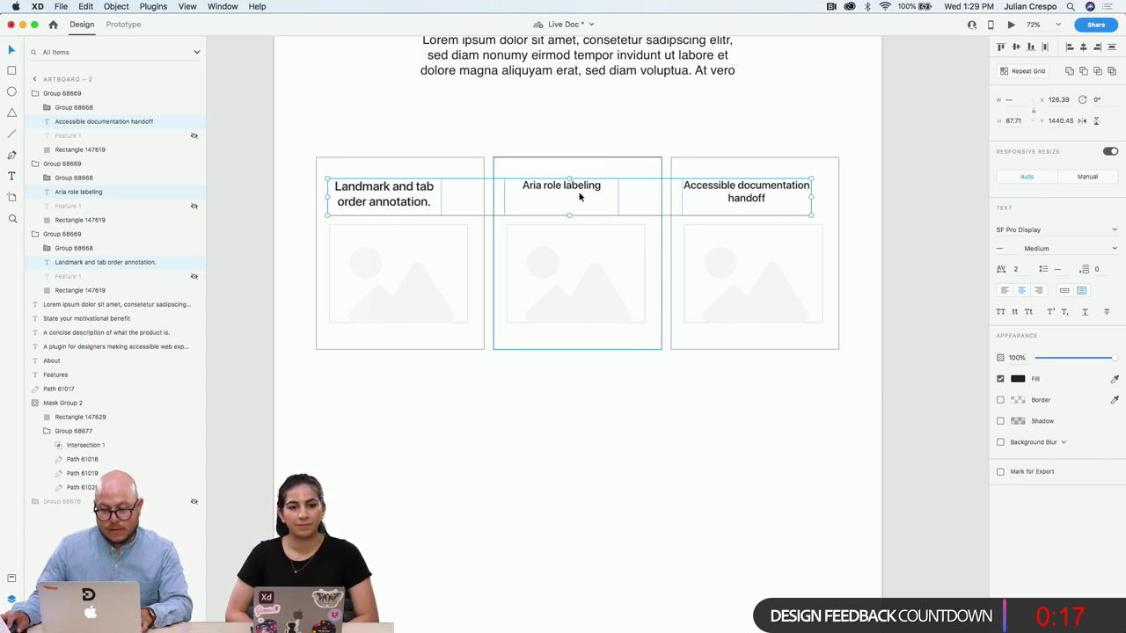
Shift the three headings toward the centers of their cards, placing the first at X about 160 and the middle one at about 581
{"action": "left_click_drag", "start_coordinate": [577, 188], "coordinate": [587, 190]}
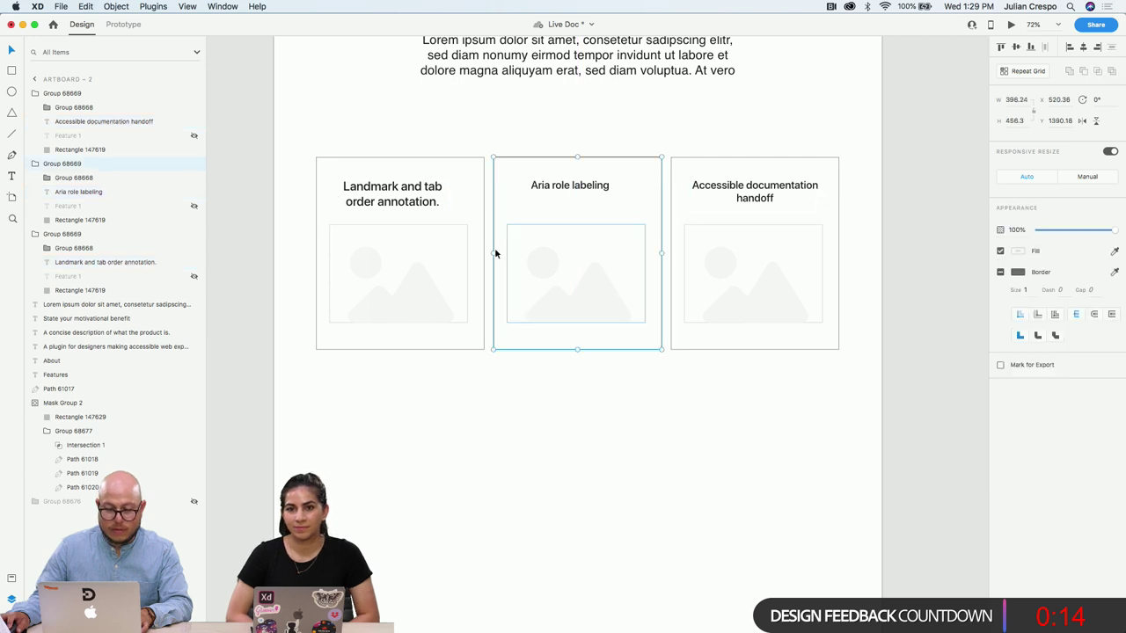
{"action": "left_click", "coordinate": [405, 203]}
{"action": "left_click_drag", "start_coordinate": [405, 203], "coordinate": [409, 201]}
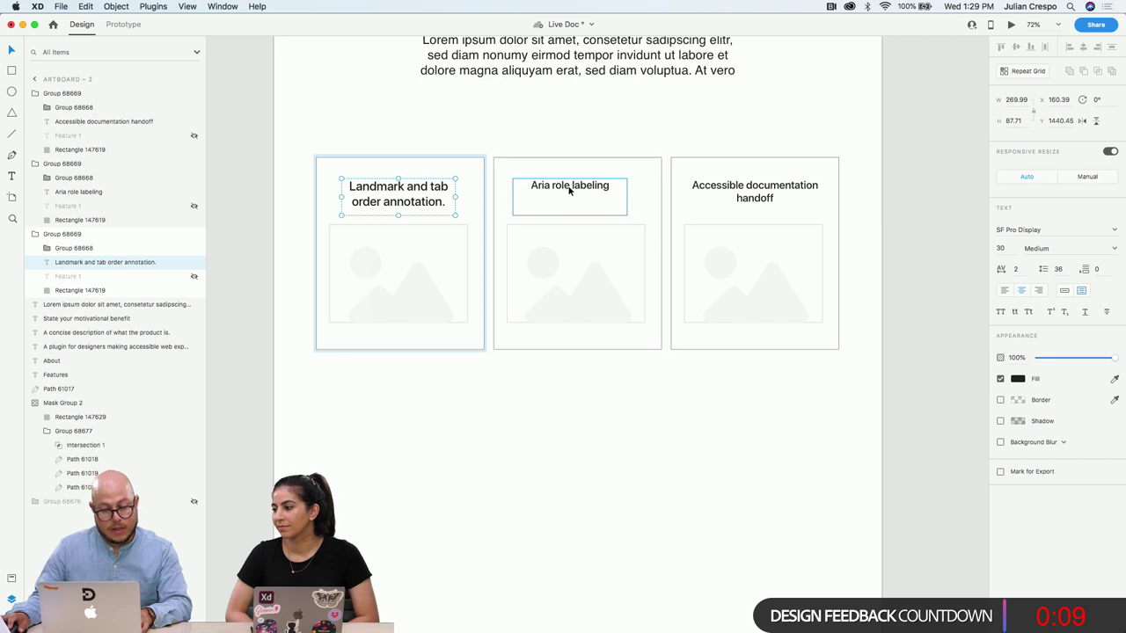
{"action": "left_click_drag", "start_coordinate": [573, 189], "coordinate": [583, 187]}
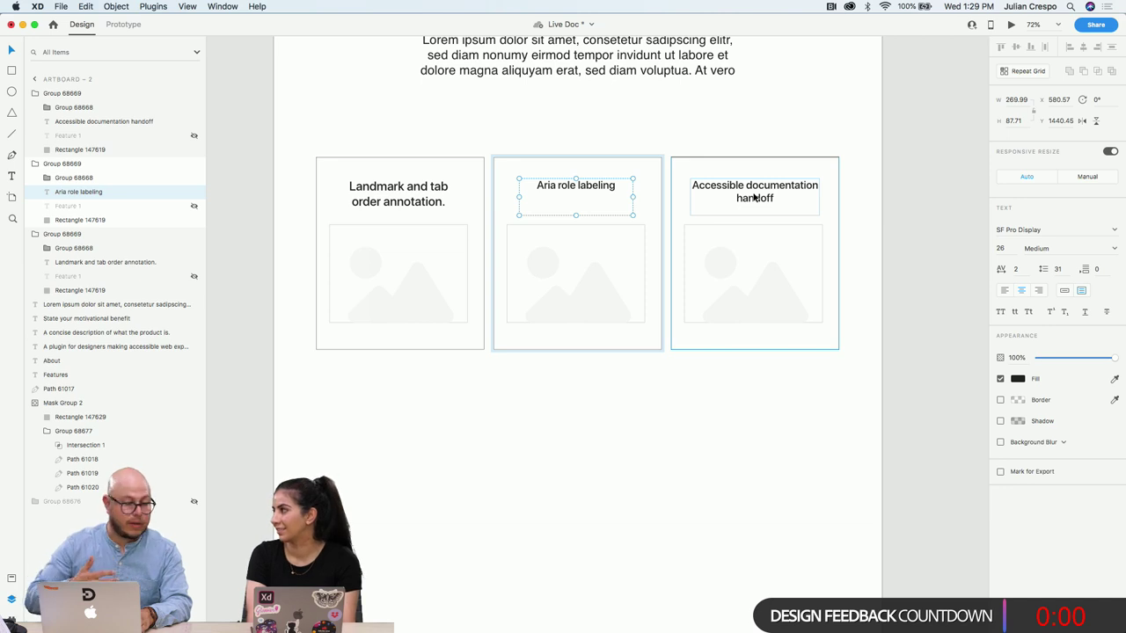
{"action": "left_click", "coordinate": [648, 357]}
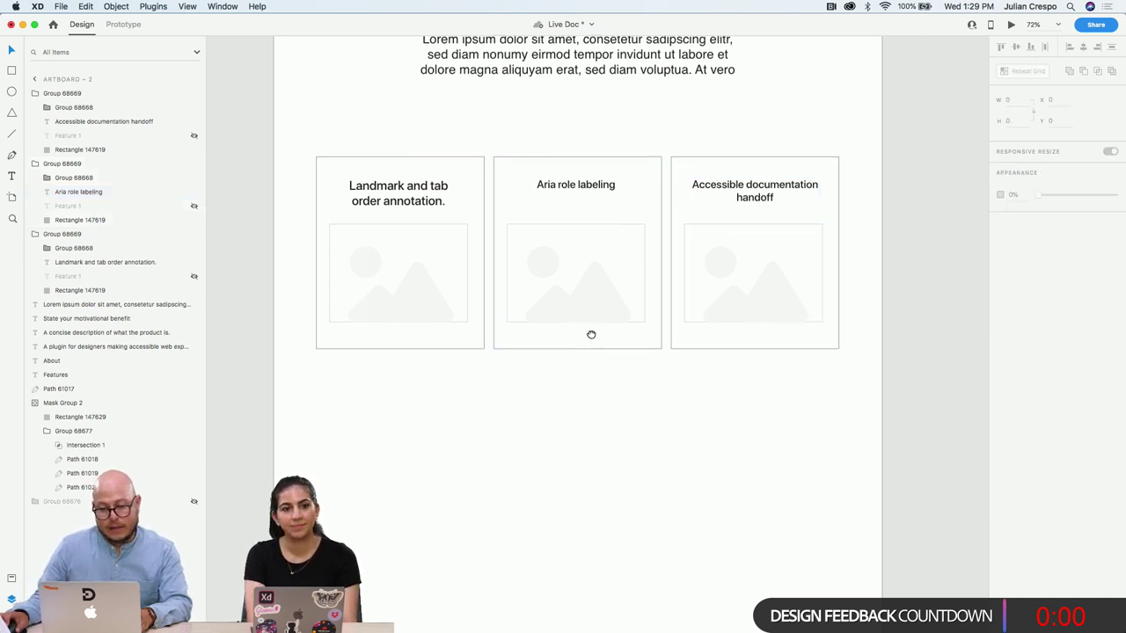
Delete the outline rectangles of all three feature cards, keeping their headings and image placeholders
{"action": "left_click_drag", "start_coordinate": [591, 334], "coordinate": [586, 291]}
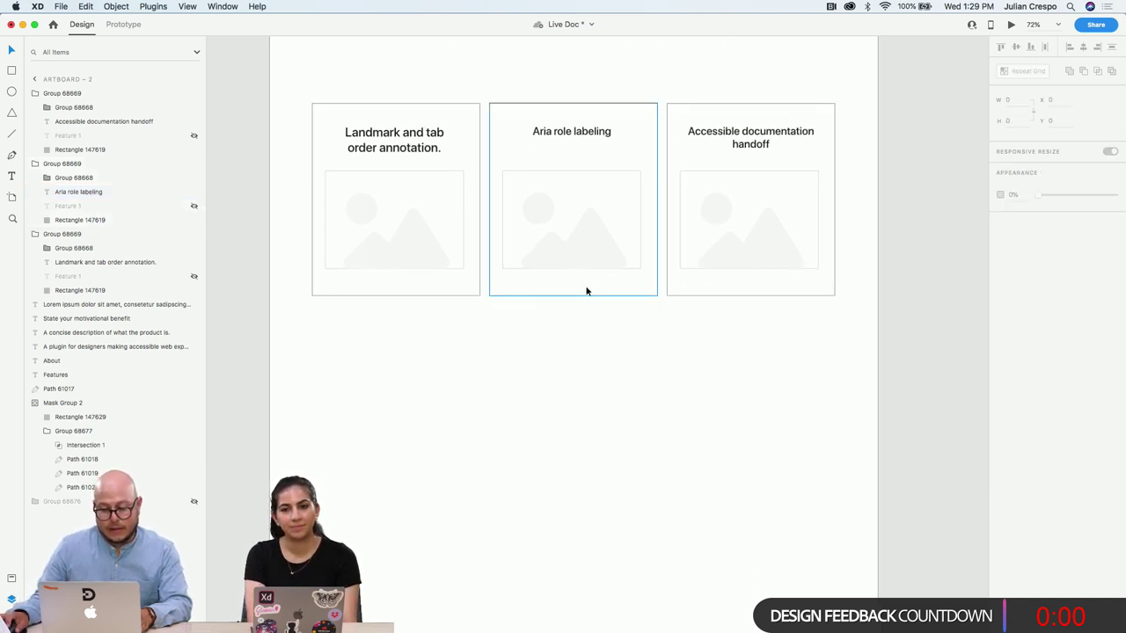
{"action": "left_click", "coordinate": [458, 294]}
{"action": "left_click", "coordinate": [532, 293], "text": "shift"}
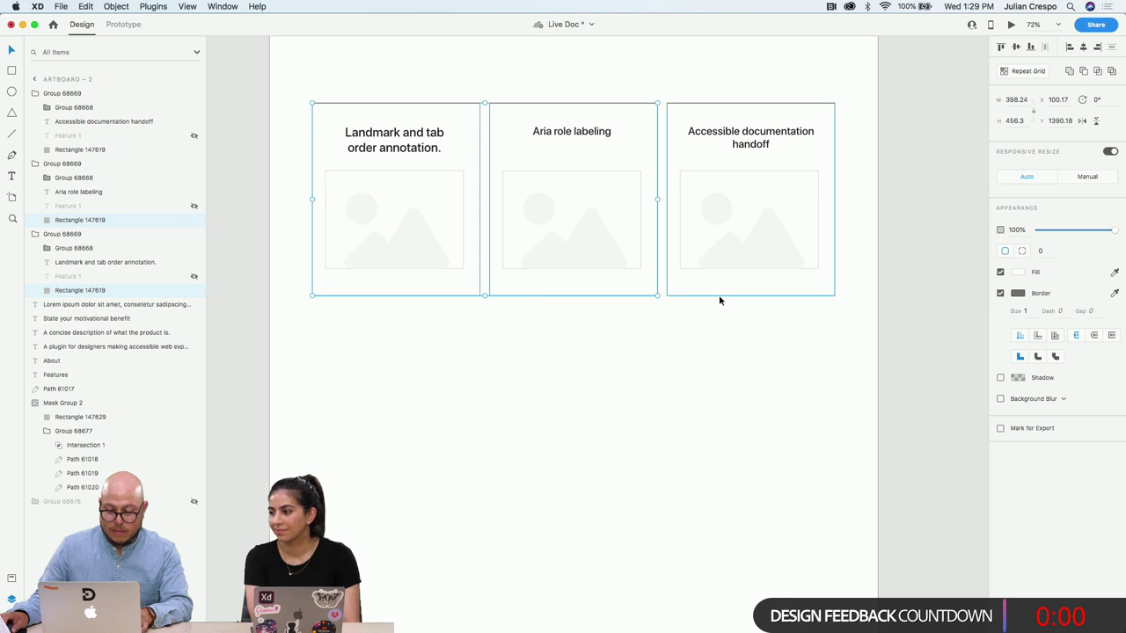
{"action": "left_click", "coordinate": [722, 295], "text": "shift"}
{"action": "key", "text": "Delete"}
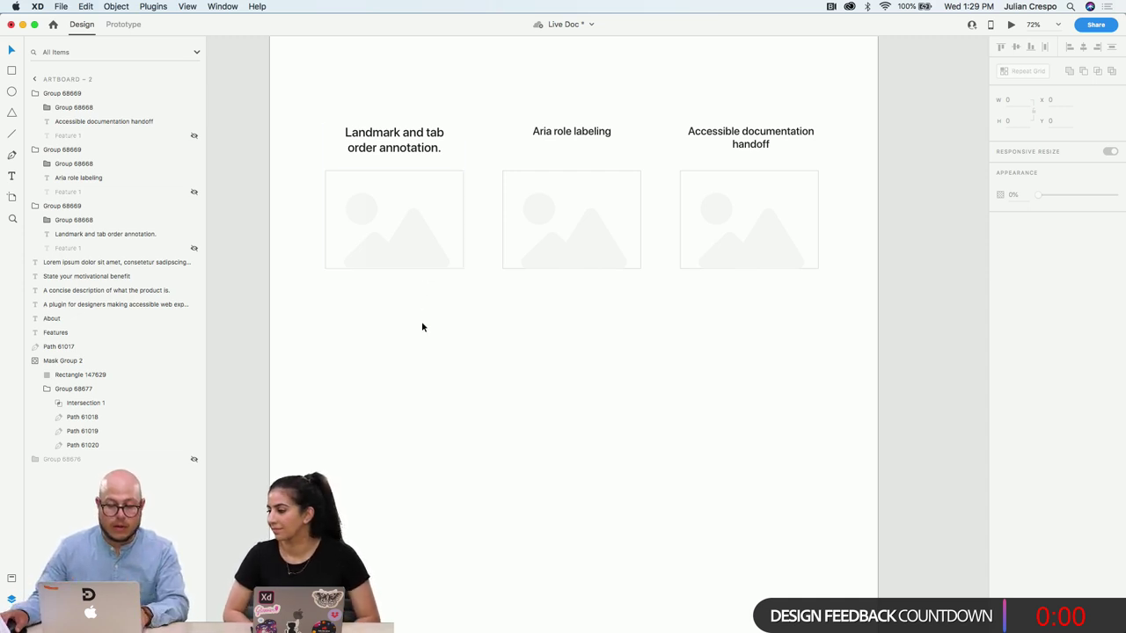
Compare the organic-shape landing page with the yellow version and the wireframe artboards beside it
{"action": "scroll", "coordinate": [422, 321], "scroll_direction": "down", "scroll_amount": 5}
{"action": "scroll", "coordinate": [448, 213], "scroll_direction": "up", "scroll_amount": 3}
{"action": "scroll", "coordinate": [448, 213], "scroll_direction": "left", "scroll_amount": 4}
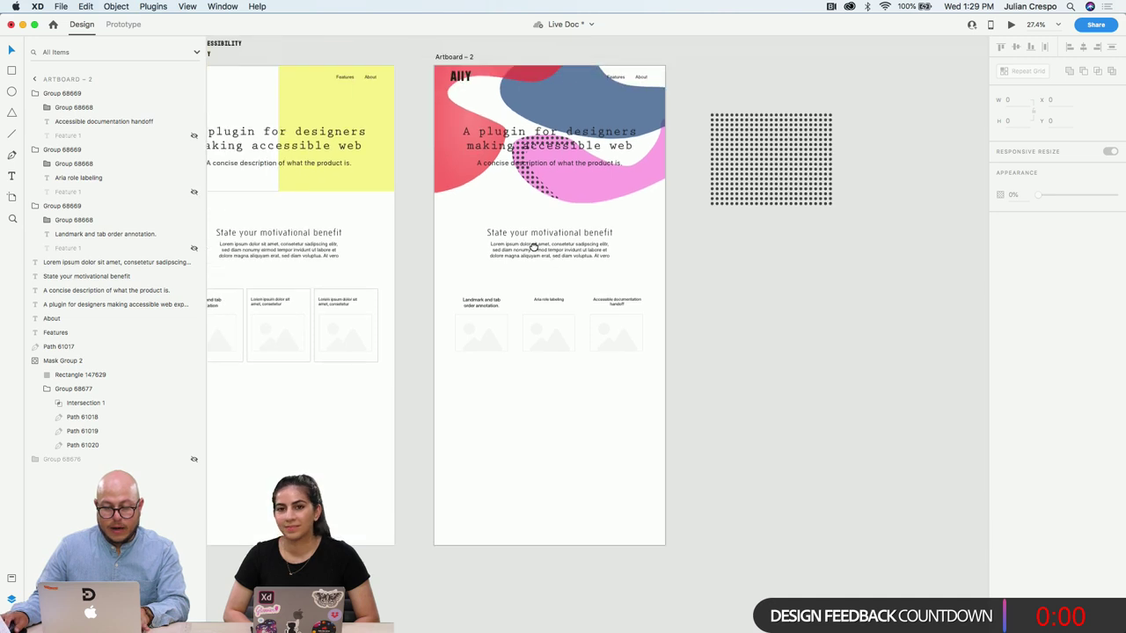
{"action": "left_click", "coordinate": [290, 240]}
{"action": "scroll", "coordinate": [325, 290], "scroll_direction": "left", "scroll_amount": 3}
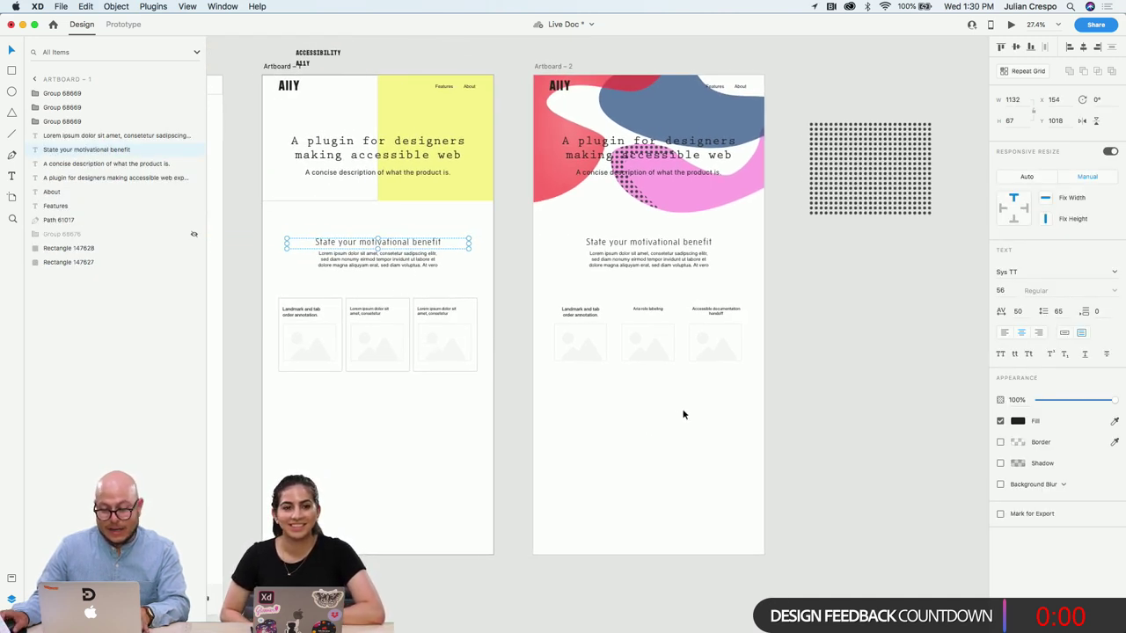
{"action": "scroll", "coordinate": [679, 407], "scroll_direction": "up", "scroll_amount": 4}
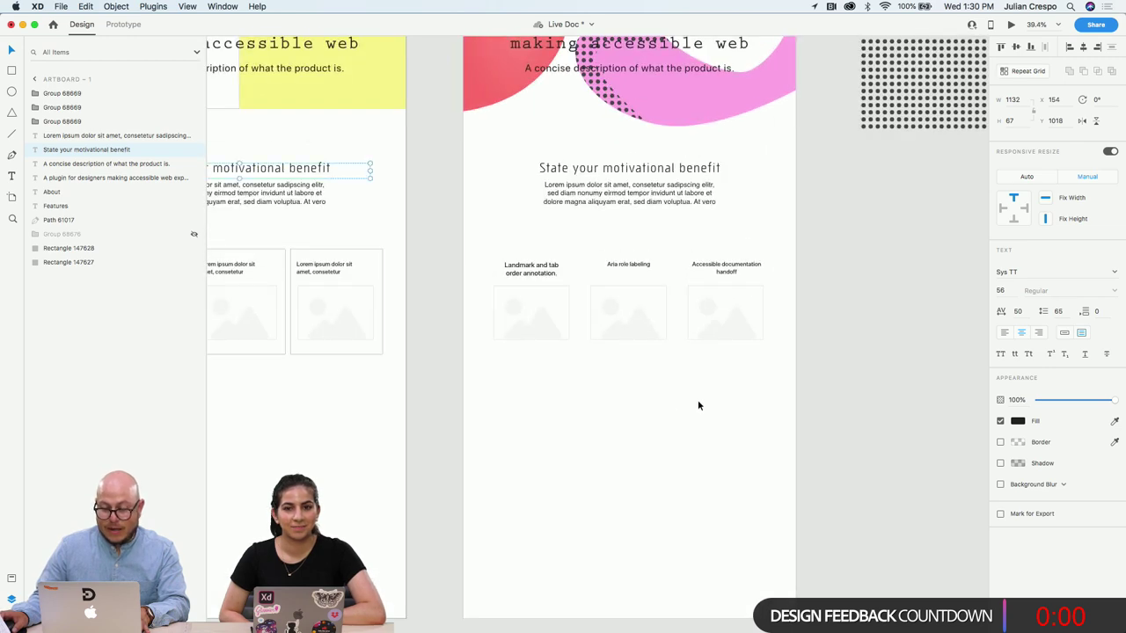
{"action": "scroll", "coordinate": [697, 405], "scroll_direction": "up", "scroll_amount": 2}
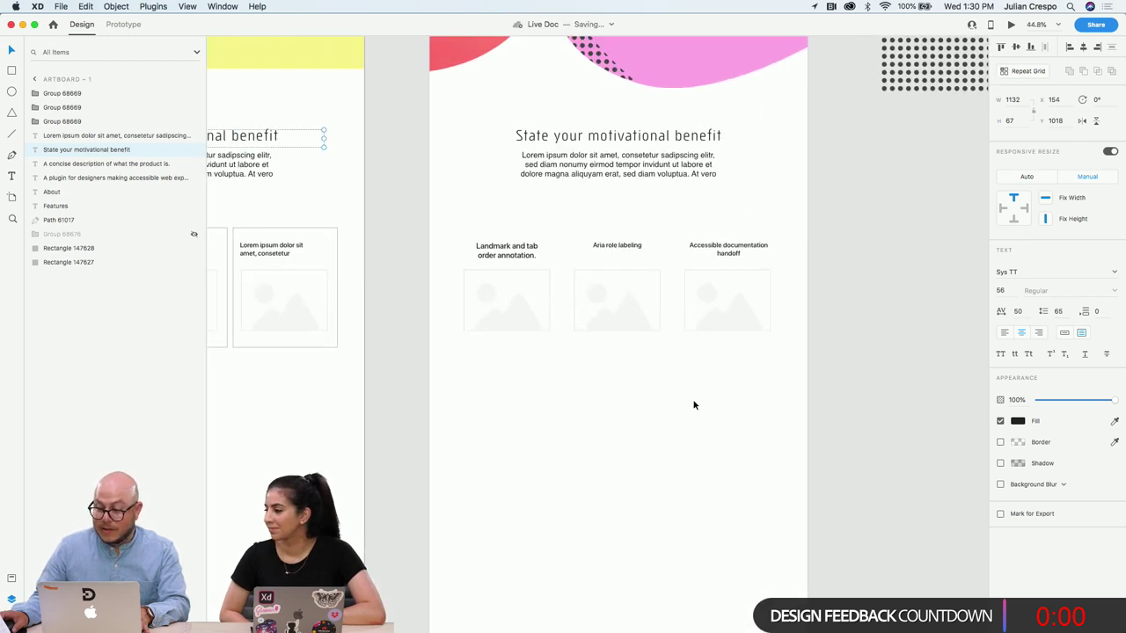
{"action": "scroll", "coordinate": [682, 407], "scroll_direction": "down", "scroll_amount": 5}
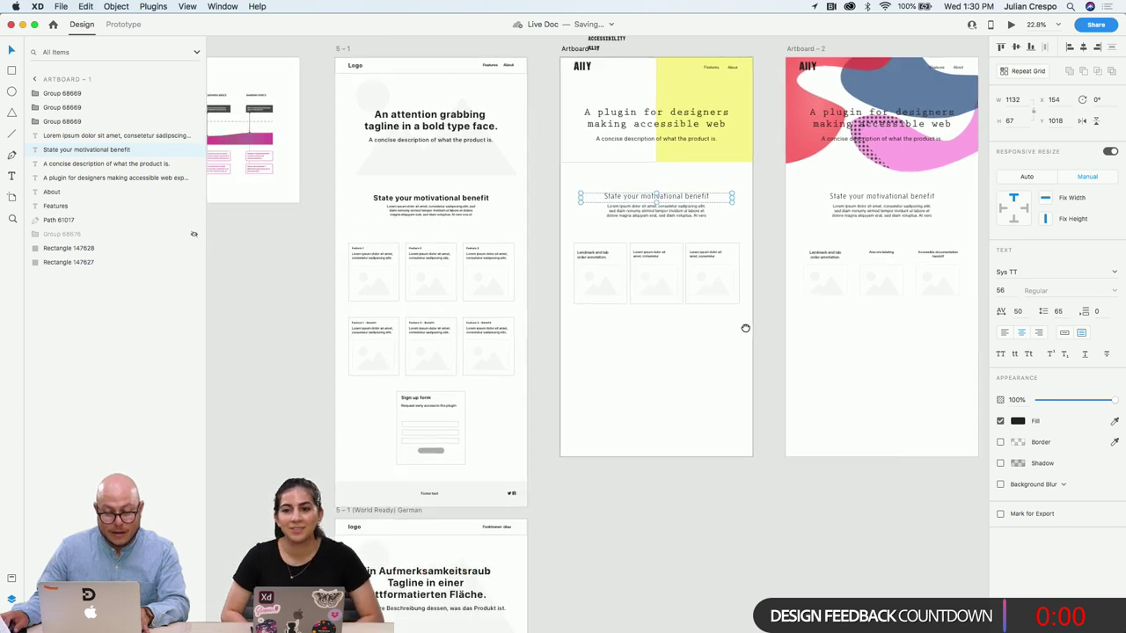
{"action": "scroll", "coordinate": [703, 319], "scroll_direction": "down", "scroll_amount": 3}
{"action": "scroll", "coordinate": [793, 285], "scroll_direction": "up", "scroll_amount": 2}
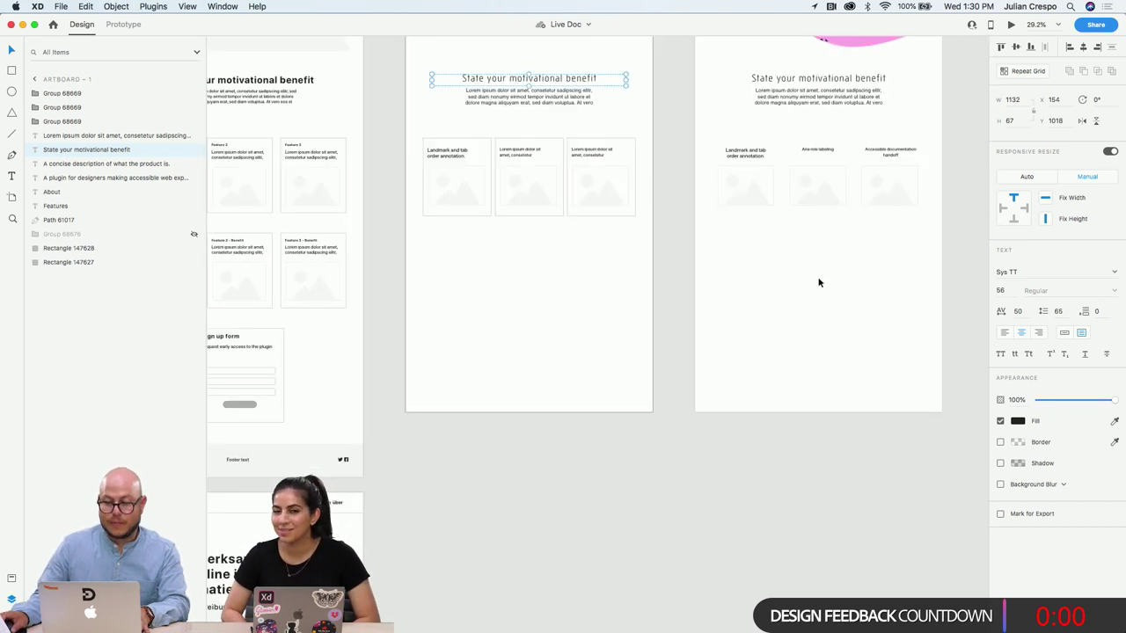
{"action": "left_click_drag", "start_coordinate": [818, 282], "coordinate": [700, 298]}
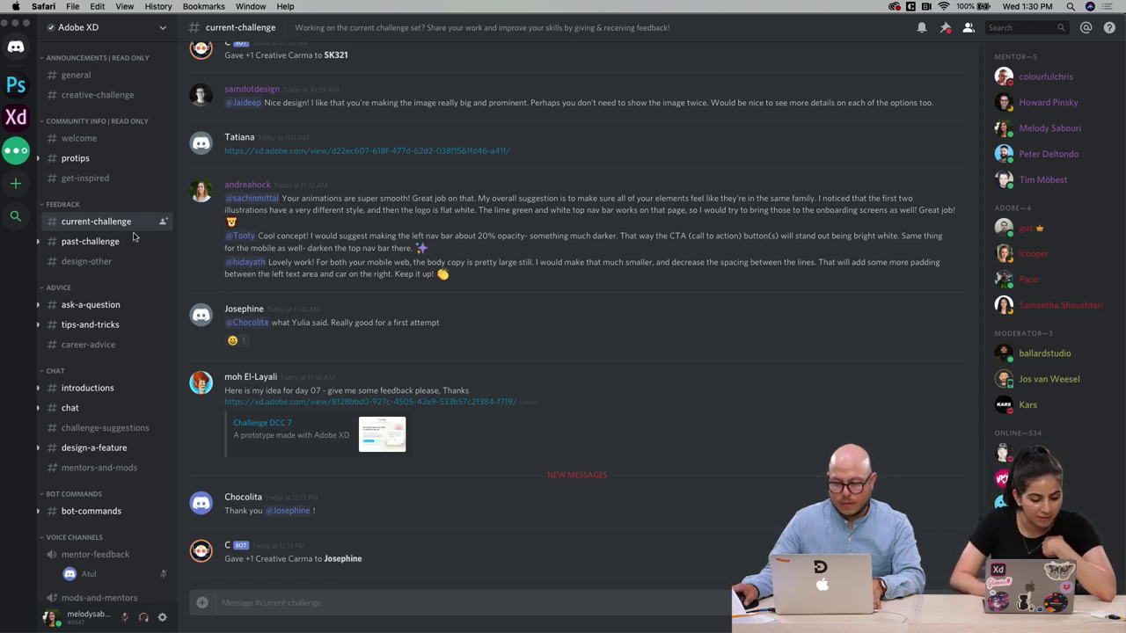
Switch to Discord, open the shared Challenge DCC 7 prototype link, and examine the Co-Writer landing page's headline, buttons and text-correction card
{"action": "left_click", "coordinate": [502, 412]}
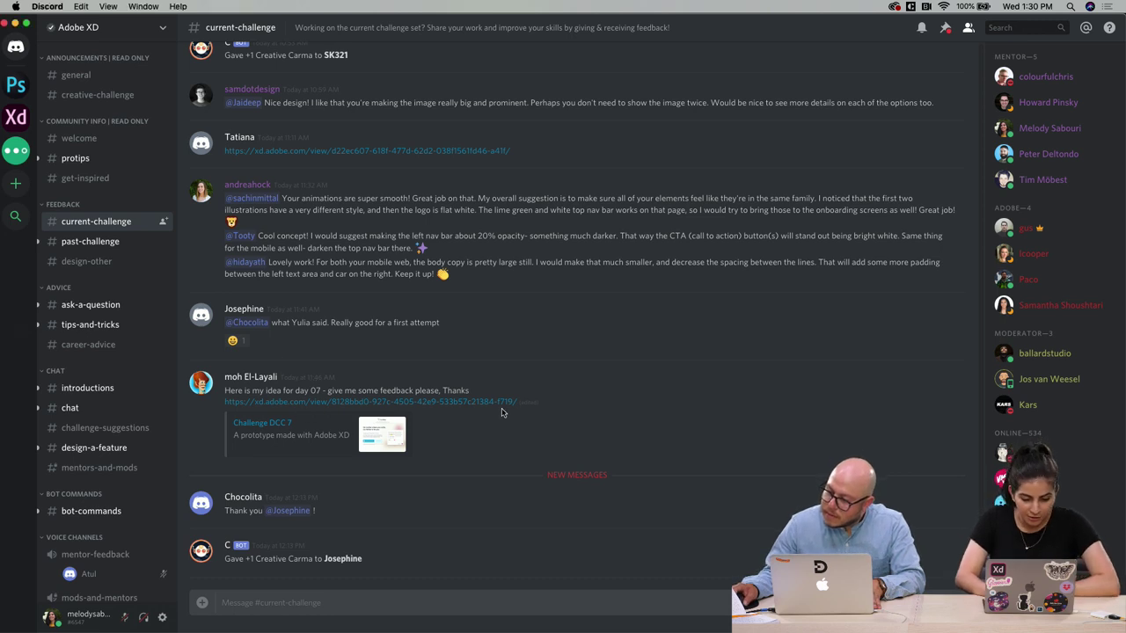
{"action": "left_click", "coordinate": [364, 403]}
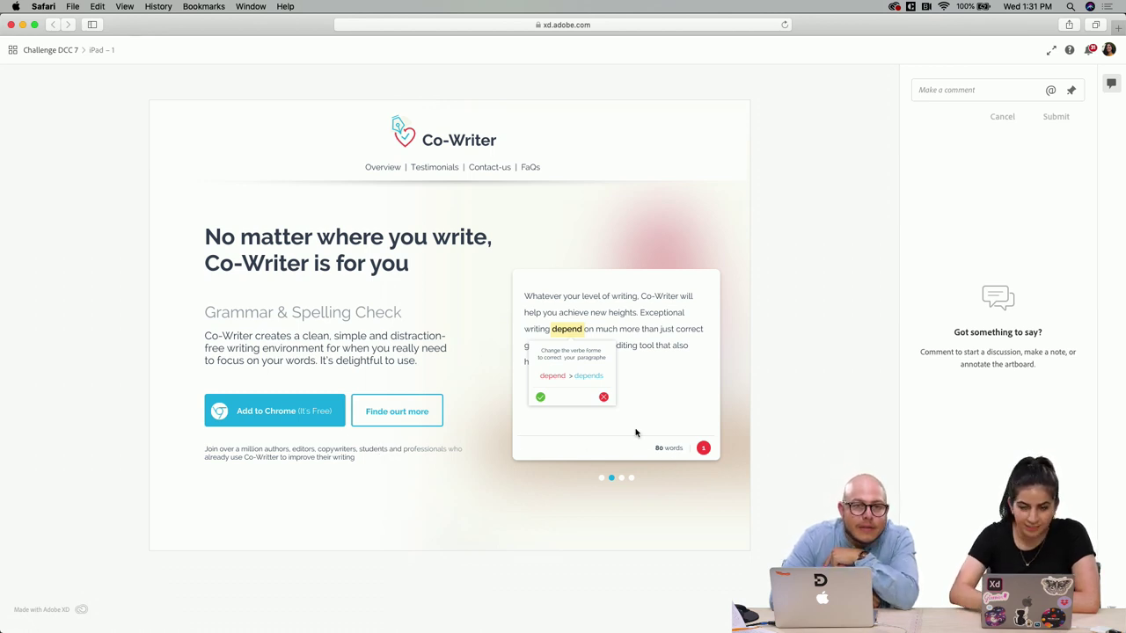
{"action": "scroll", "coordinate": [548, 321], "scroll_direction": "up", "scroll_amount": 3}
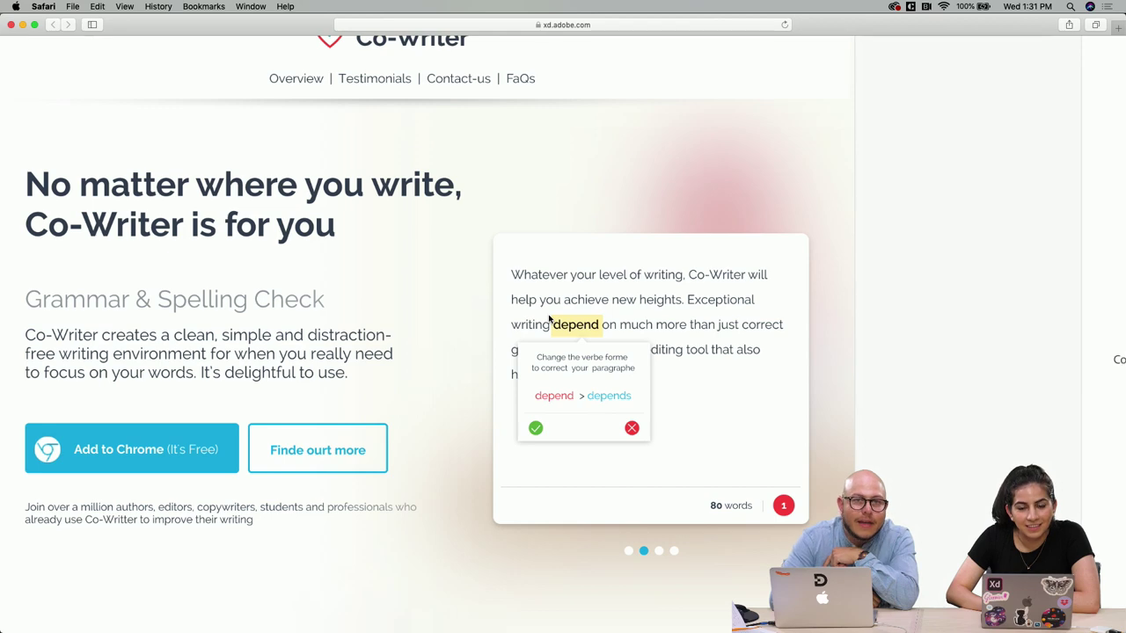
{"action": "scroll", "coordinate": [549, 318], "scroll_direction": "left", "scroll_amount": 3}
{"action": "scroll", "coordinate": [549, 318], "scroll_direction": "up", "scroll_amount": 2}
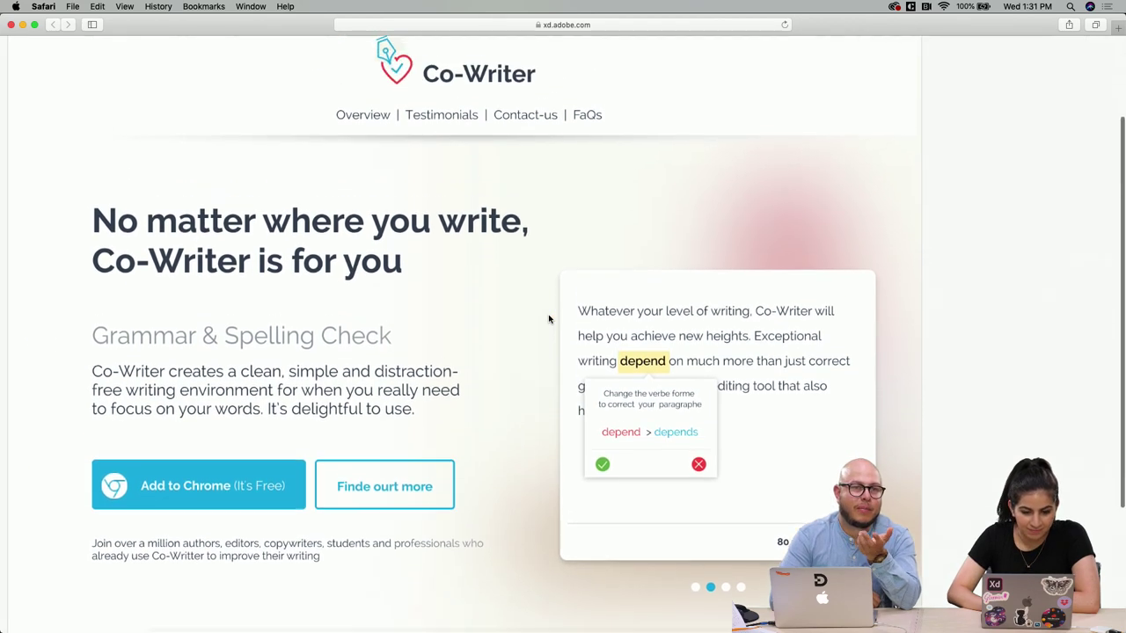
{"action": "scroll", "coordinate": [548, 319], "scroll_direction": "up", "scroll_amount": 1}
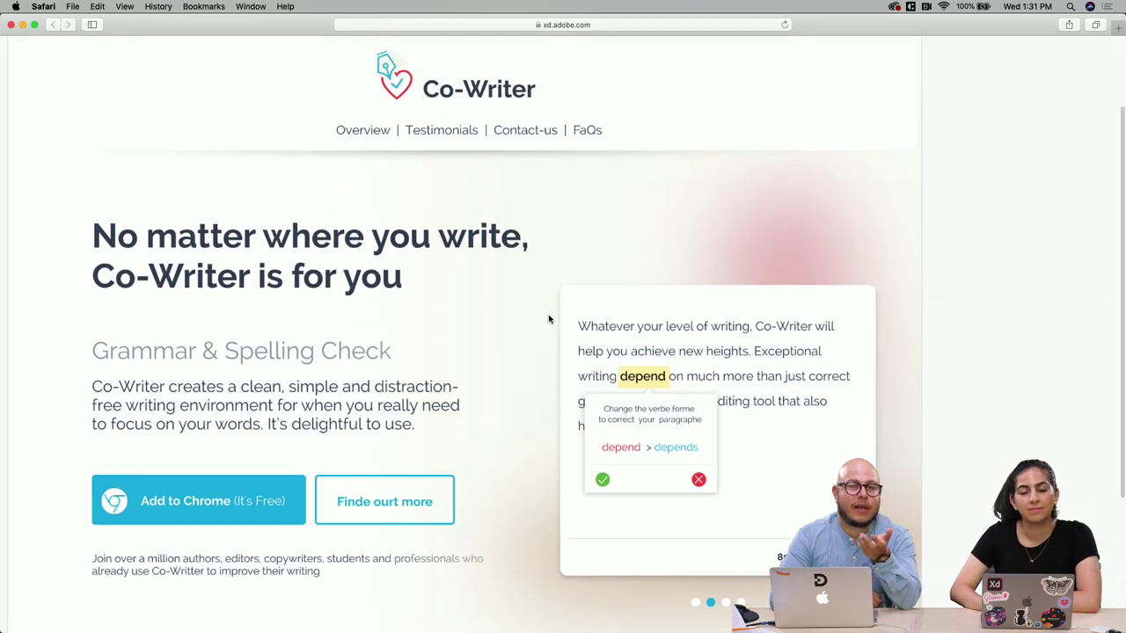
{"action": "scroll", "coordinate": [549, 318], "scroll_direction": "down", "scroll_amount": 5}
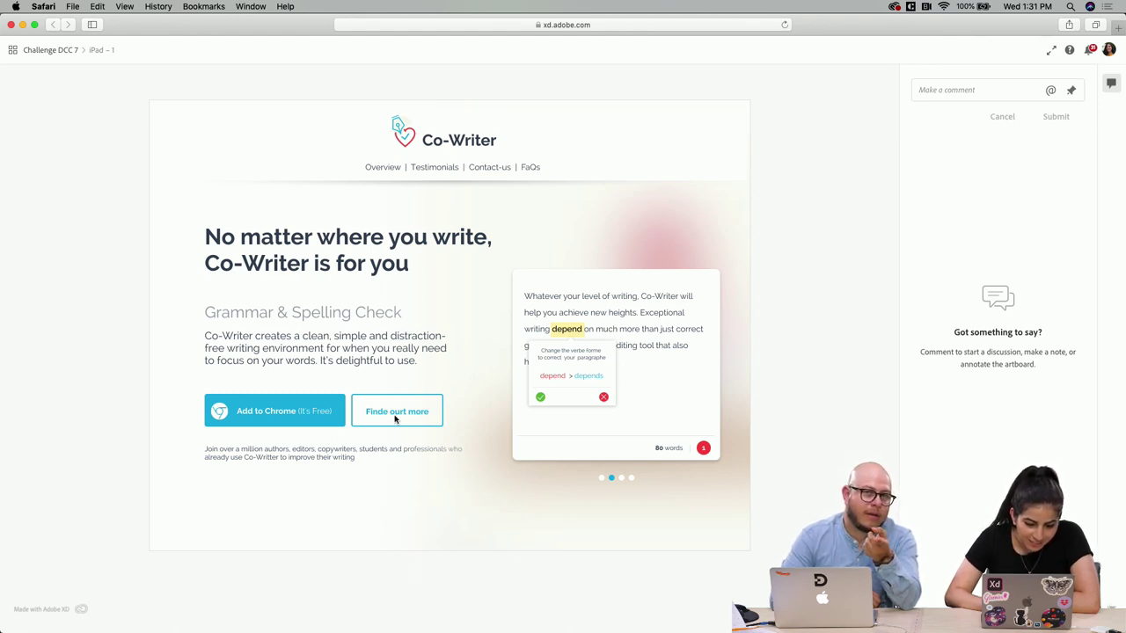
{"action": "scroll", "coordinate": [389, 410], "scroll_direction": "up", "scroll_amount": 5}
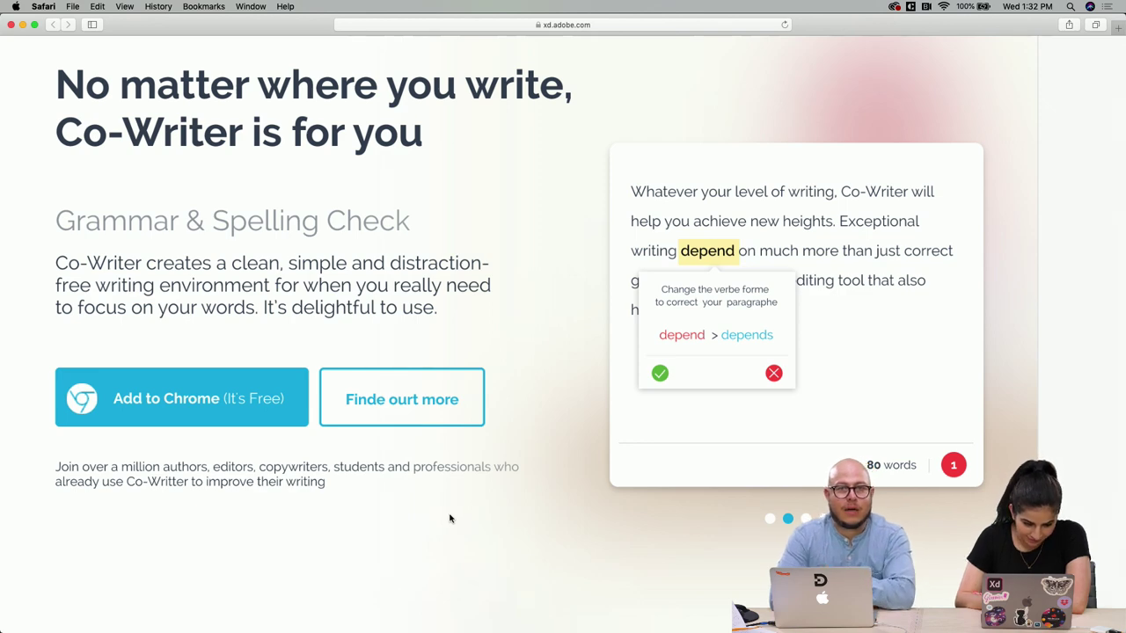
{"action": "key", "text": "Escape"}
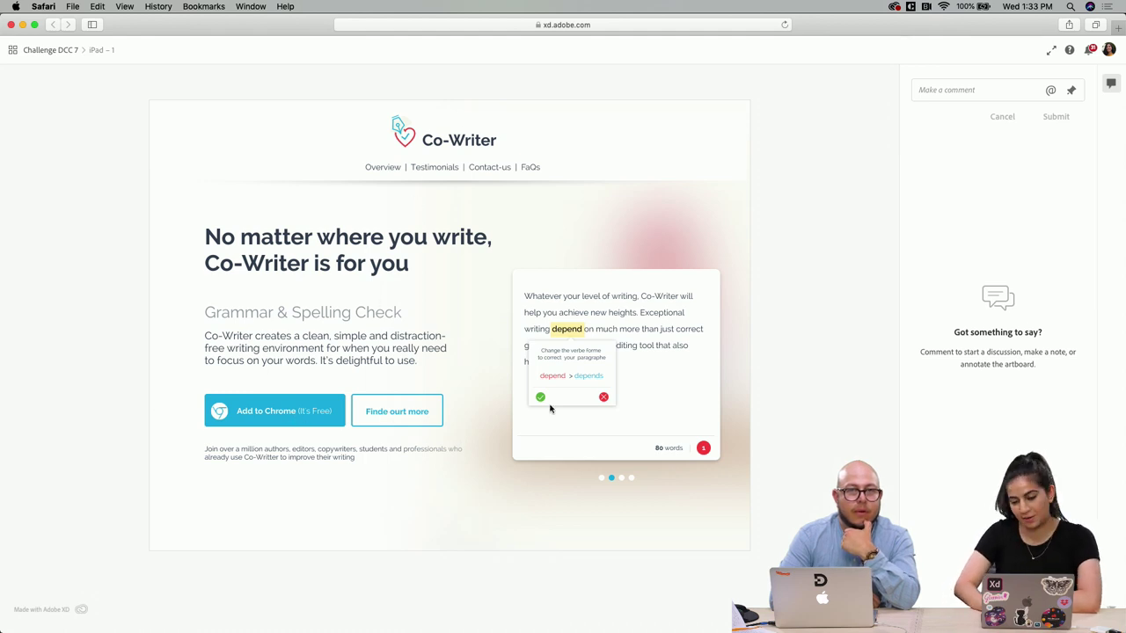
Switch to Discord and open the xd.adobe.com prototype link posted without a description earlier in the current-challenge channel
{"action": "mouse_move", "coordinate": [640, 620]}
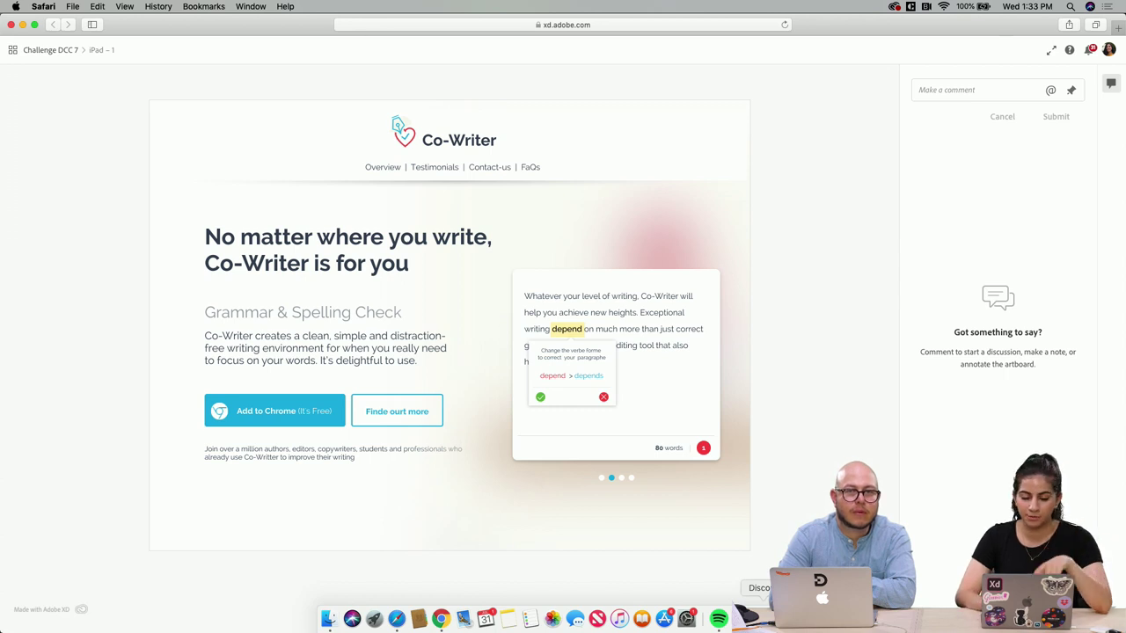
{"action": "left_click", "coordinate": [763, 619]}
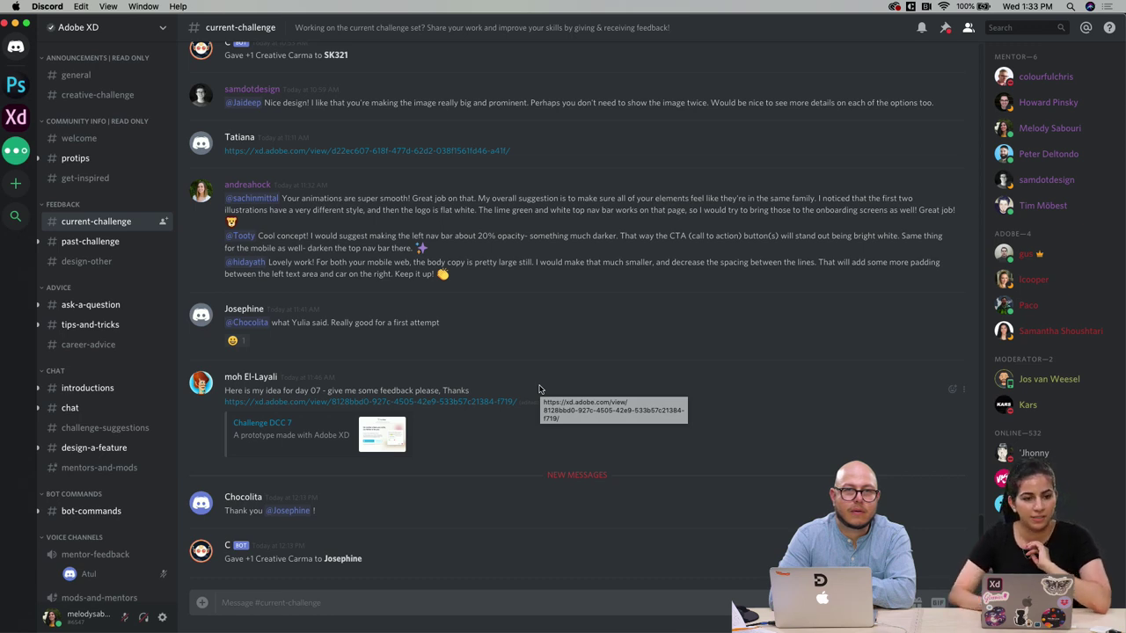
{"action": "scroll", "coordinate": [437, 373], "scroll_direction": "up", "scroll_amount": 1}
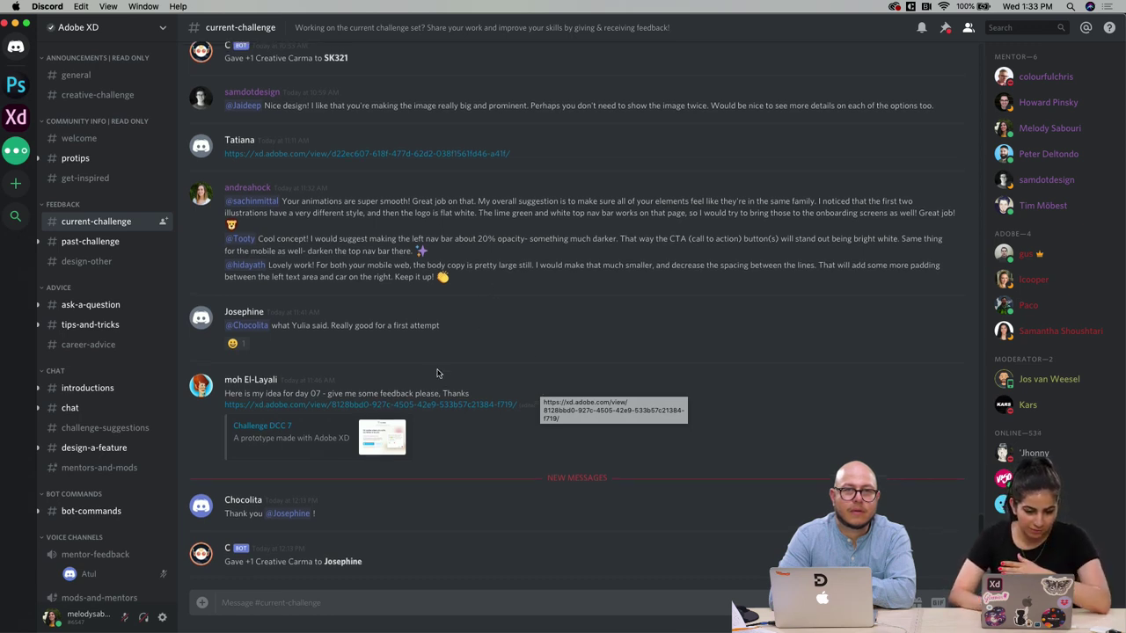
{"action": "scroll", "coordinate": [437, 373], "scroll_direction": "up", "scroll_amount": 5}
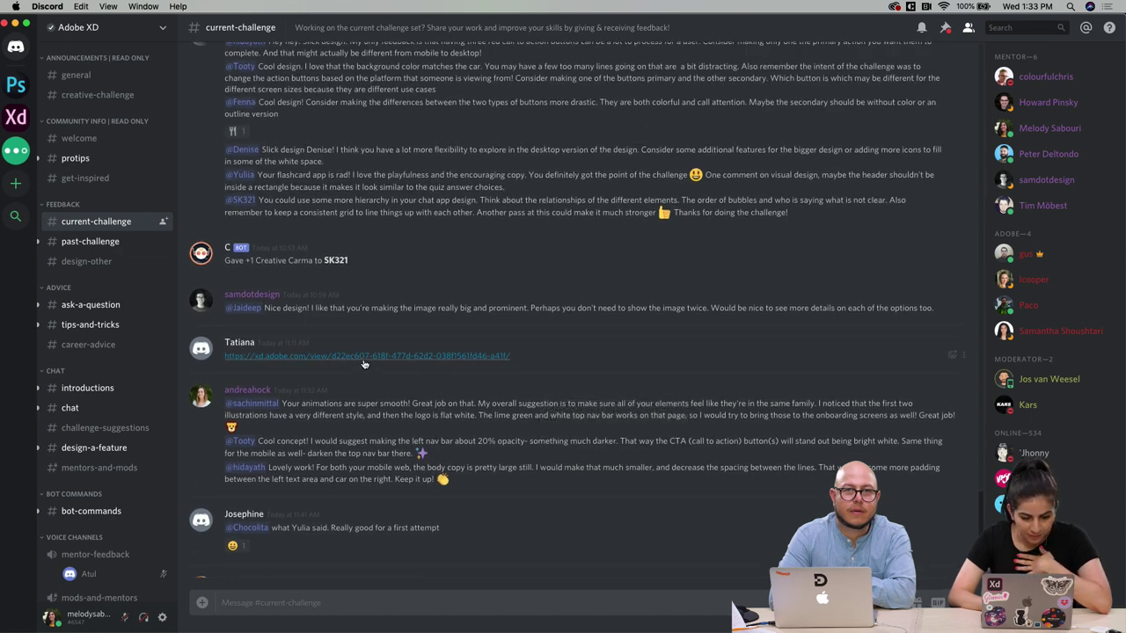
{"action": "left_click", "coordinate": [359, 357]}
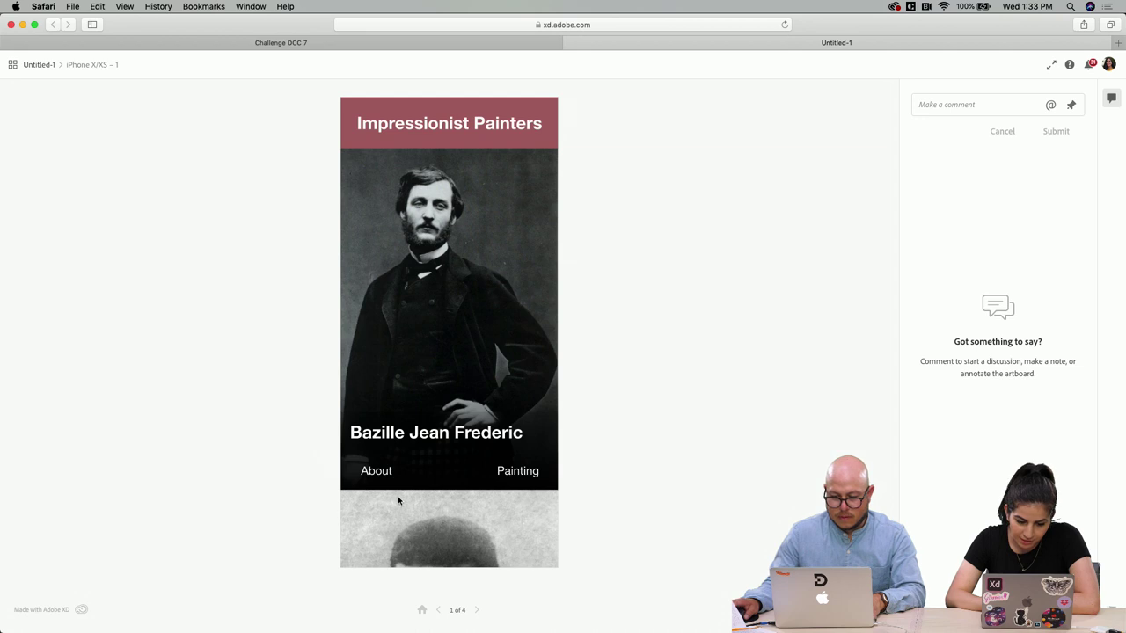
Examine the Impressionist Painters home screen's header and painter portrait cards from Bazille down to Pissarro
{"action": "scroll", "coordinate": [397, 499], "scroll_direction": "down", "scroll_amount": 3}
{"action": "scroll", "coordinate": [398, 500], "scroll_direction": "down", "scroll_amount": 10}
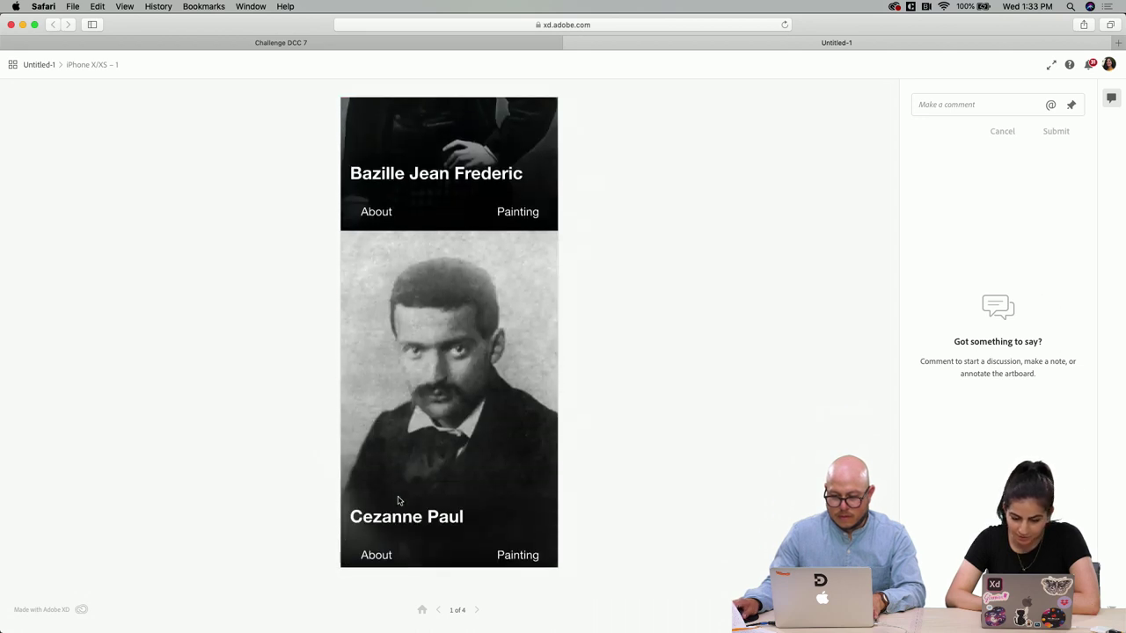
{"action": "scroll", "coordinate": [398, 499], "scroll_direction": "down", "scroll_amount": 12}
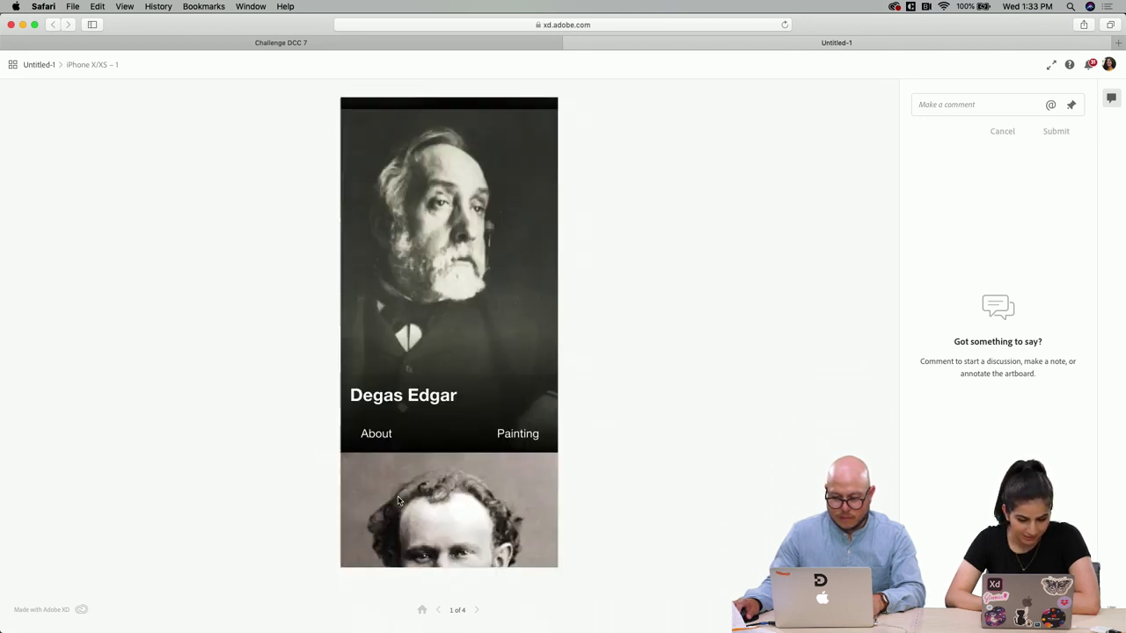
{"action": "scroll", "coordinate": [398, 500], "scroll_direction": "down", "scroll_amount": 20}
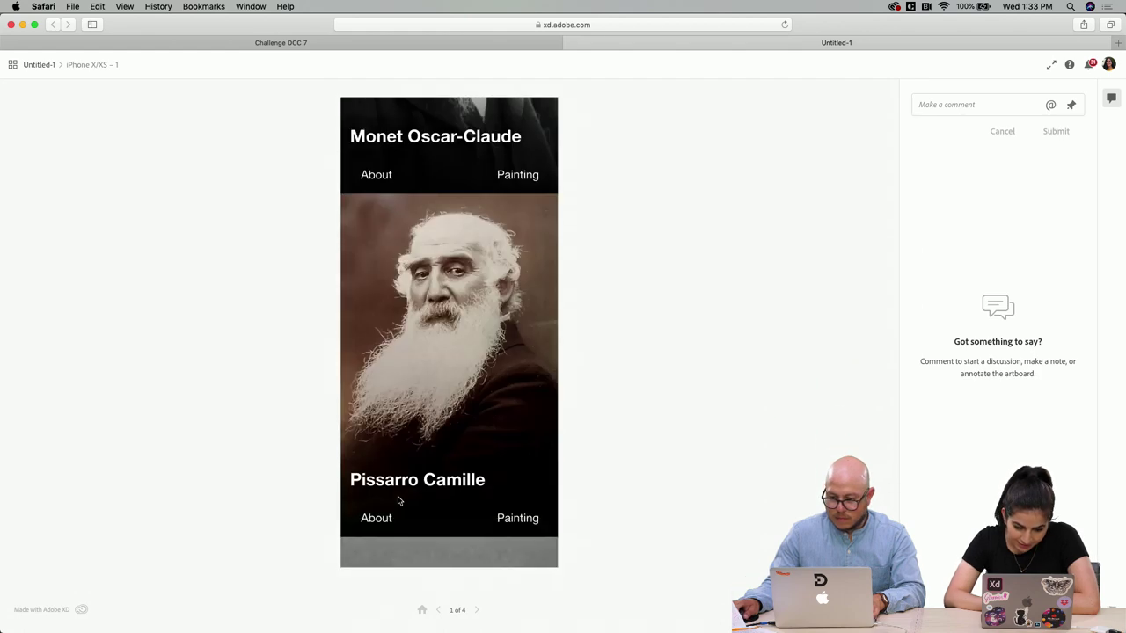
{"action": "scroll", "coordinate": [393, 387], "scroll_direction": "up", "scroll_amount": 20}
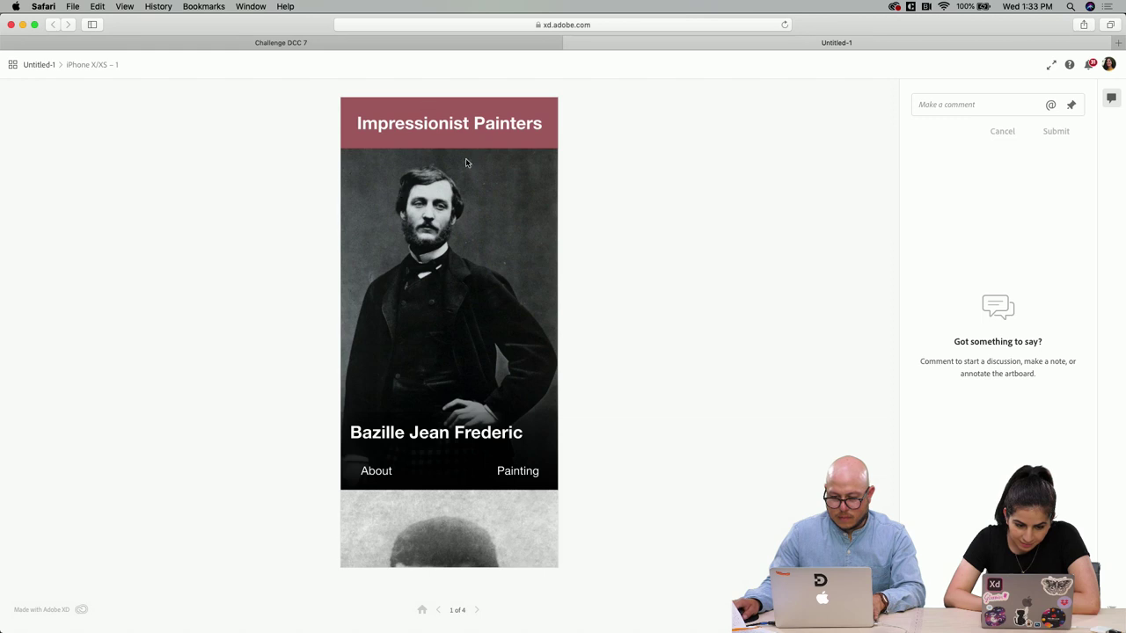
{"action": "scroll", "coordinate": [395, 409], "scroll_direction": "down", "scroll_amount": 2}
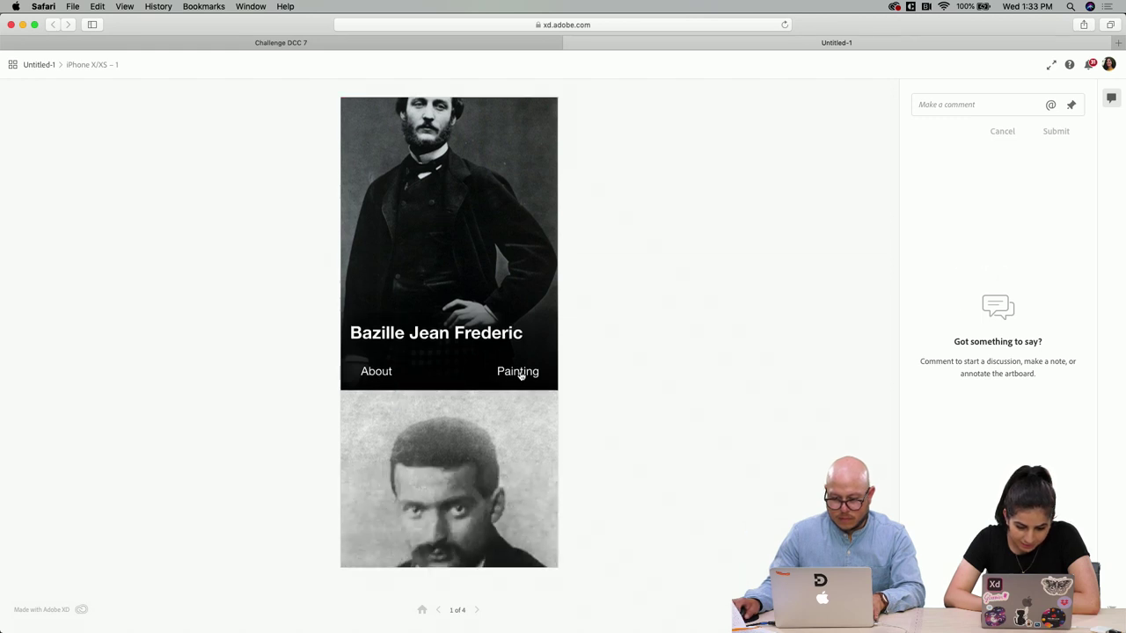
{"action": "scroll", "coordinate": [439, 357], "scroll_direction": "up", "scroll_amount": 2}
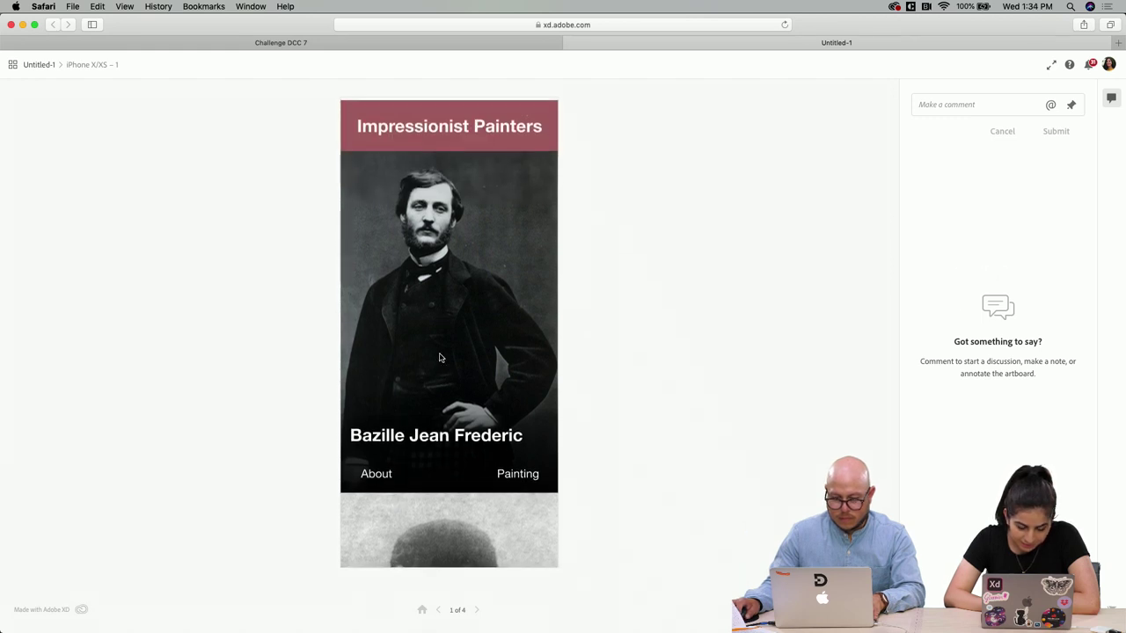
Open Bazille's About screen, review its portrait header and full biography text, and return to the painters list
{"action": "left_click", "coordinate": [377, 471]}
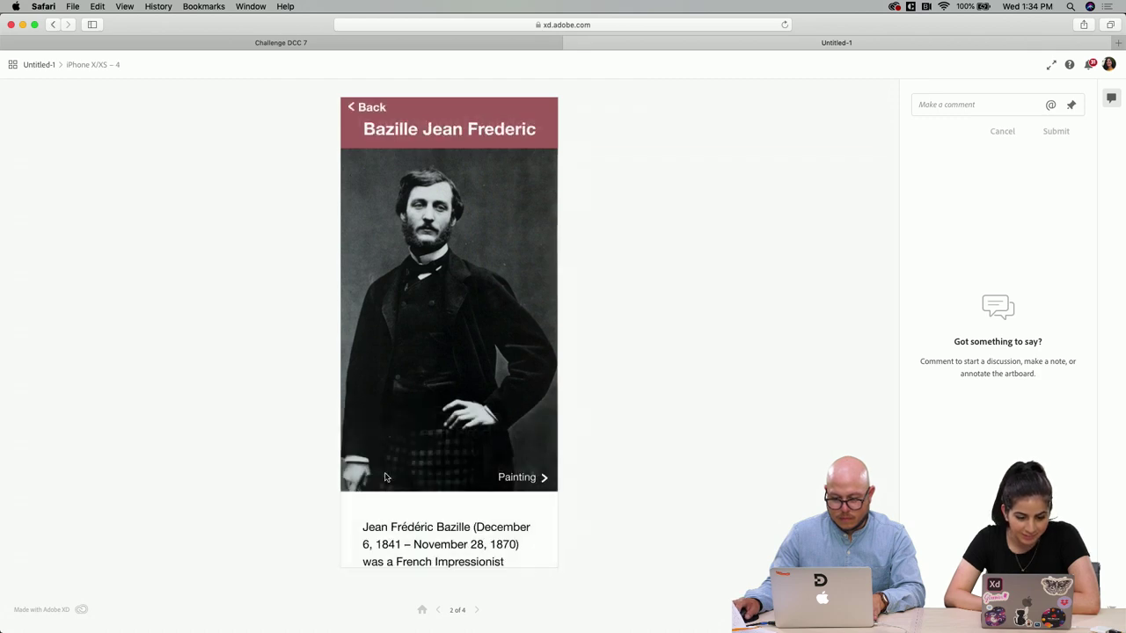
{"action": "scroll", "coordinate": [386, 477], "scroll_direction": "down", "scroll_amount": 3}
{"action": "scroll", "coordinate": [385, 477], "scroll_direction": "down", "scroll_amount": 15}
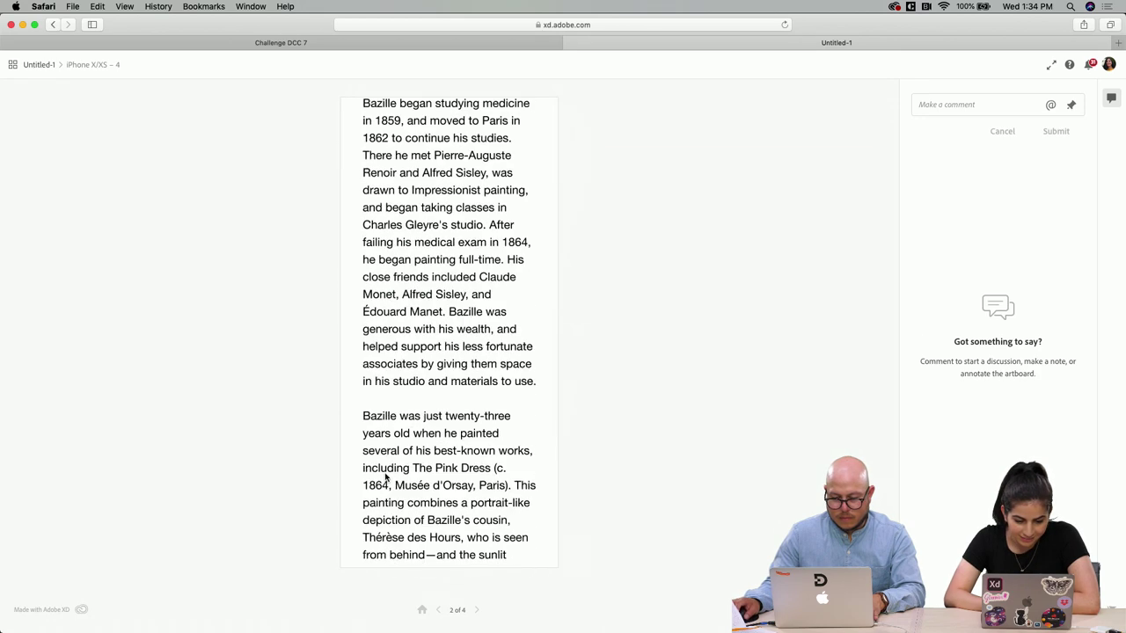
{"action": "scroll", "coordinate": [386, 477], "scroll_direction": "down", "scroll_amount": 1}
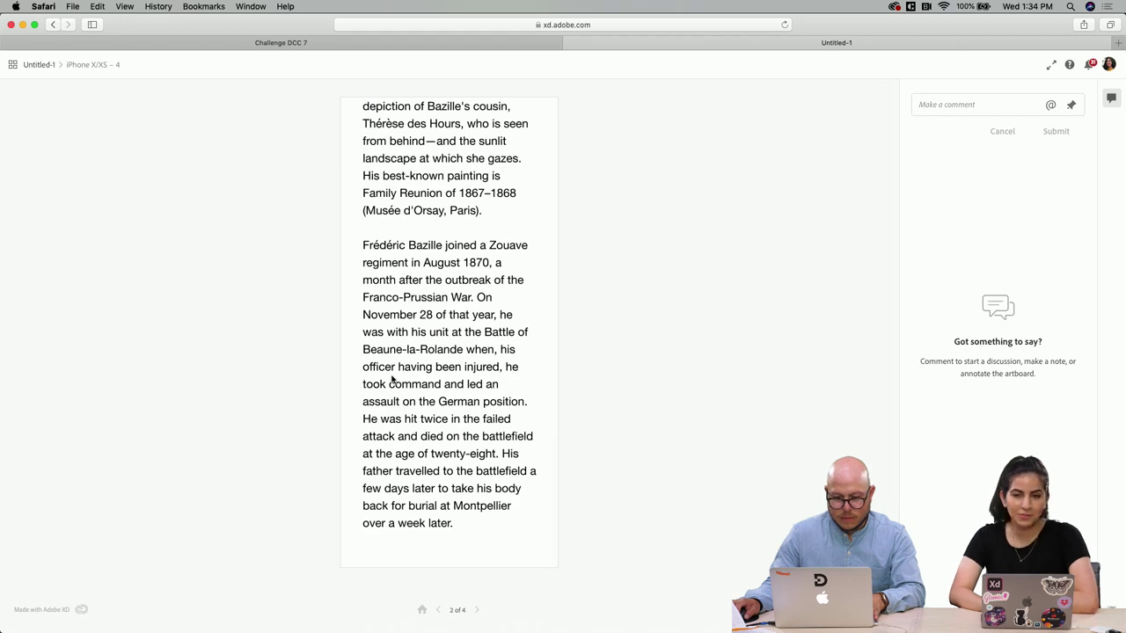
{"action": "scroll", "coordinate": [392, 376], "scroll_direction": "up", "scroll_amount": 6}
{"action": "scroll", "coordinate": [392, 376], "scroll_direction": "up", "scroll_amount": 15}
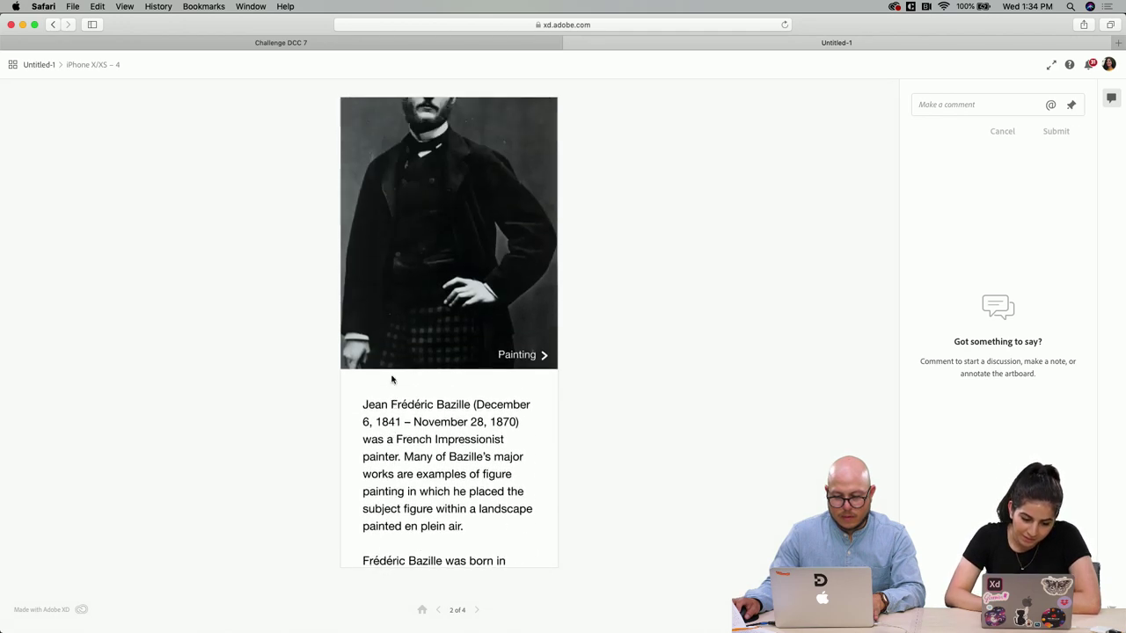
{"action": "scroll", "coordinate": [392, 379], "scroll_direction": "down", "scroll_amount": 10}
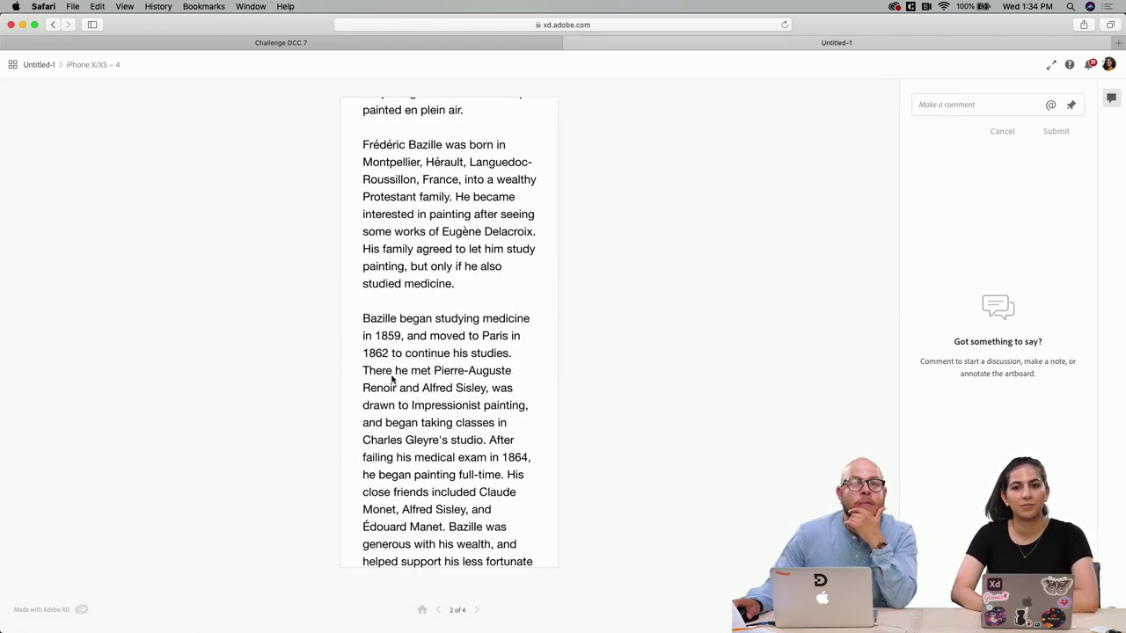
{"action": "scroll", "coordinate": [392, 379], "scroll_direction": "down", "scroll_amount": 8}
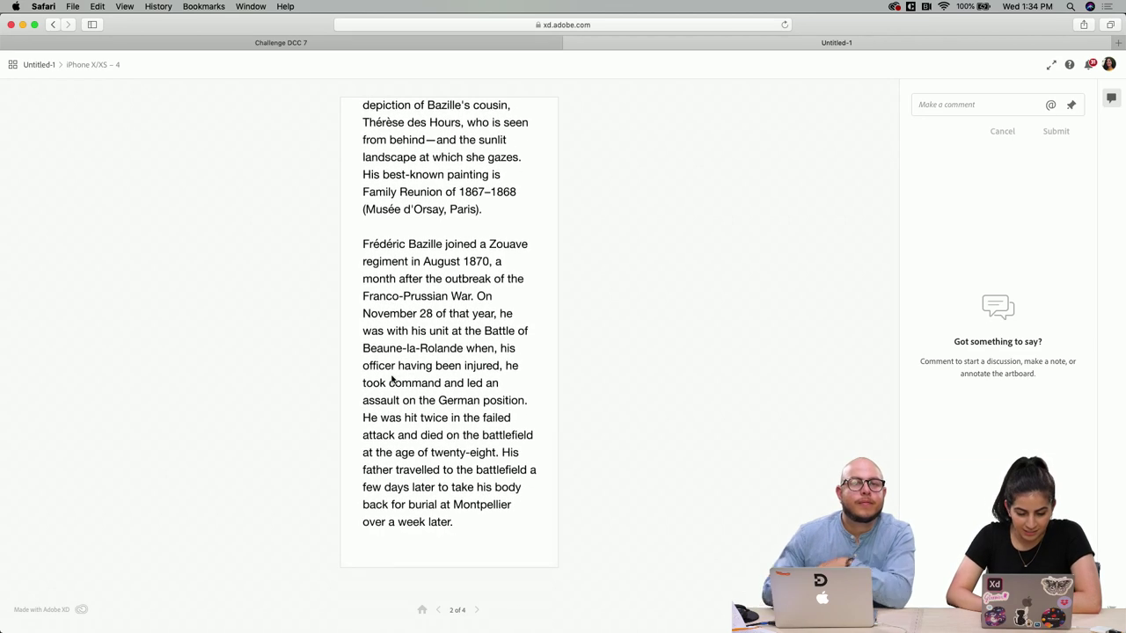
{"action": "scroll", "coordinate": [392, 378], "scroll_direction": "up", "scroll_amount": 5}
{"action": "scroll", "coordinate": [392, 378], "scroll_direction": "up", "scroll_amount": 12}
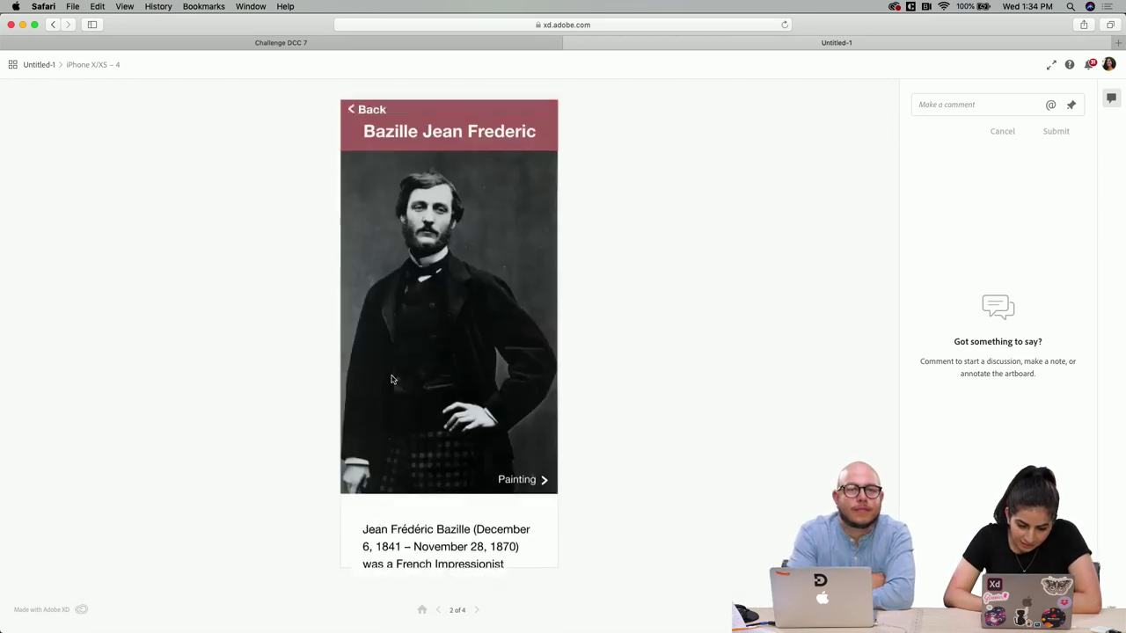
{"action": "left_click", "coordinate": [368, 107]}
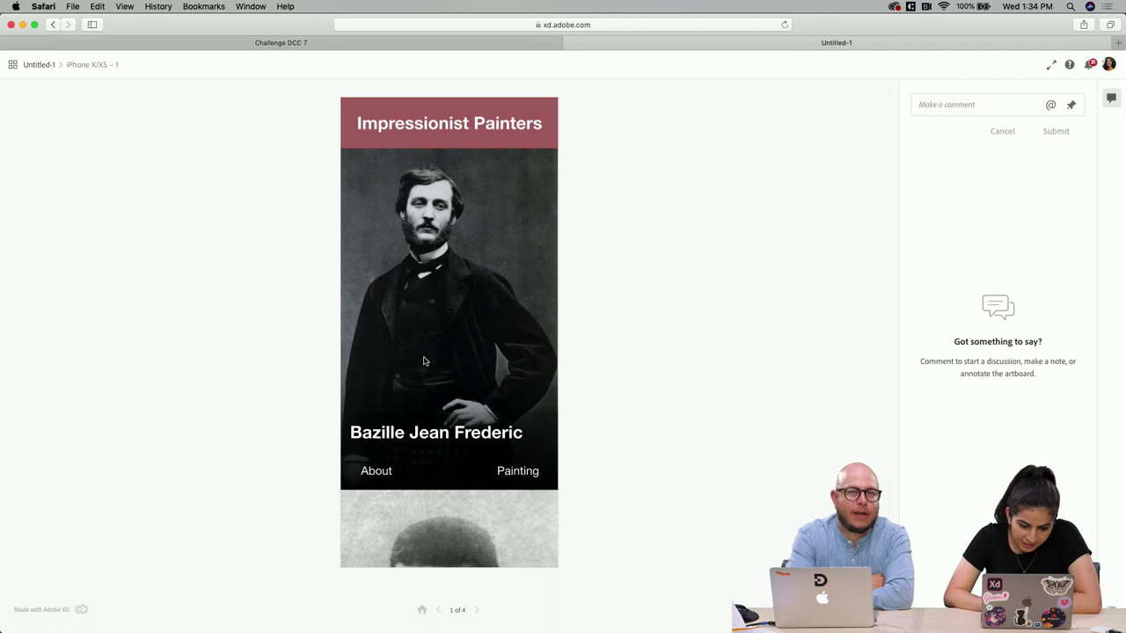
Review the painter cards from Bazille to the one below Renoir, comparing their name, About and Painting placement, ending back at the header
{"action": "scroll", "coordinate": [425, 380], "scroll_direction": "down", "scroll_amount": 4}
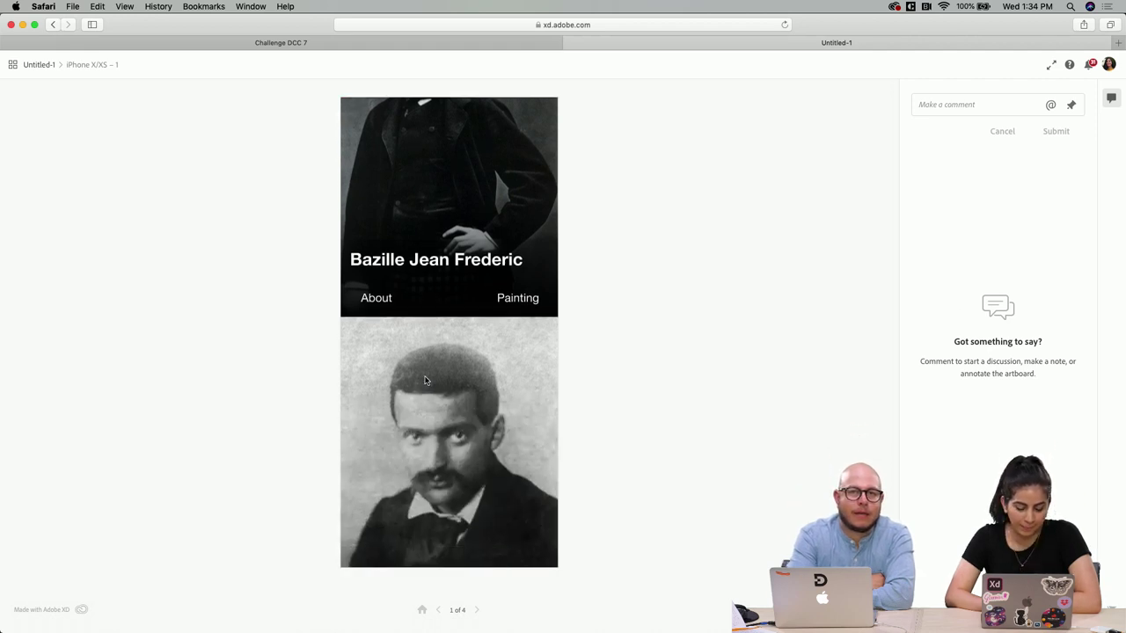
{"action": "scroll", "coordinate": [425, 380], "scroll_direction": "down", "scroll_amount": 5}
{"action": "scroll", "coordinate": [424, 380], "scroll_direction": "up", "scroll_amount": 5}
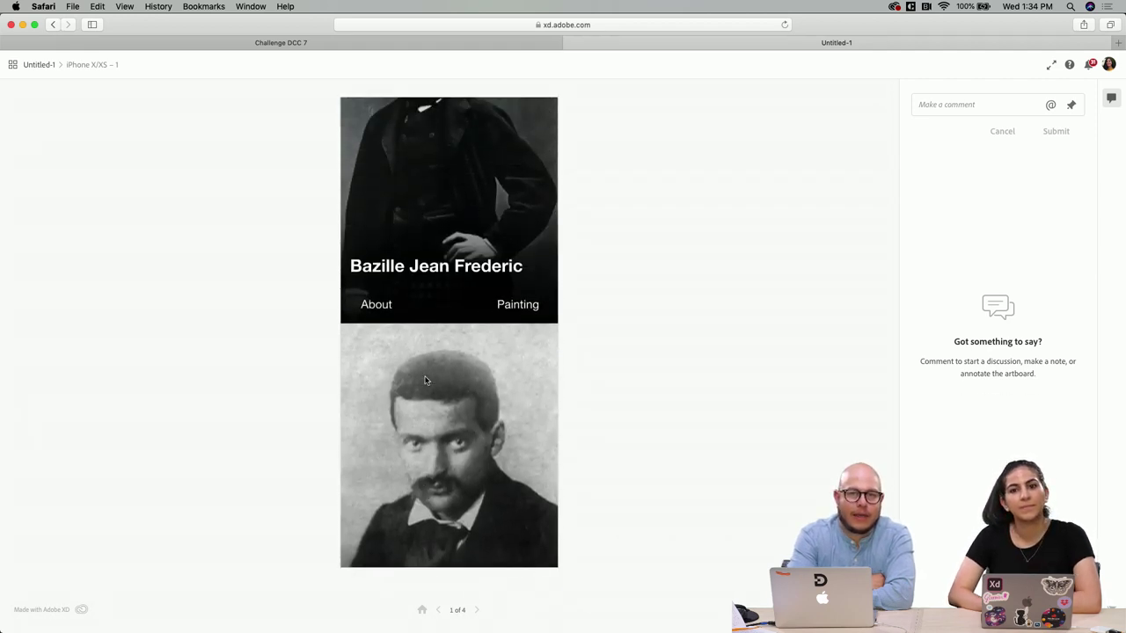
{"action": "scroll", "coordinate": [425, 380], "scroll_direction": "up", "scroll_amount": 4}
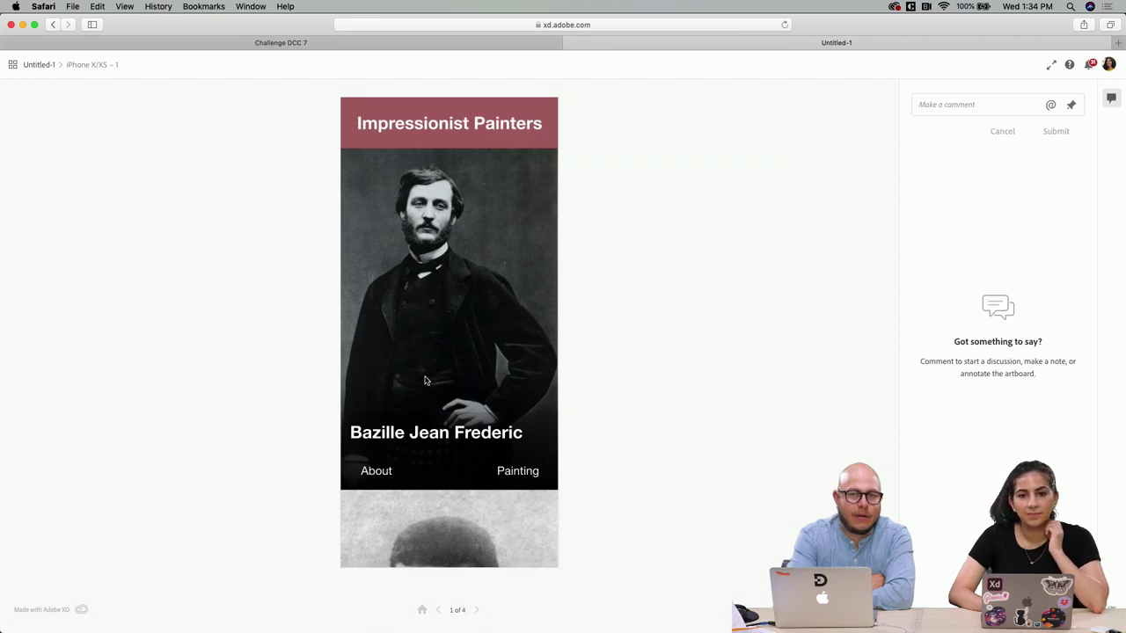
{"action": "scroll", "coordinate": [425, 380], "scroll_direction": "down", "scroll_amount": 10}
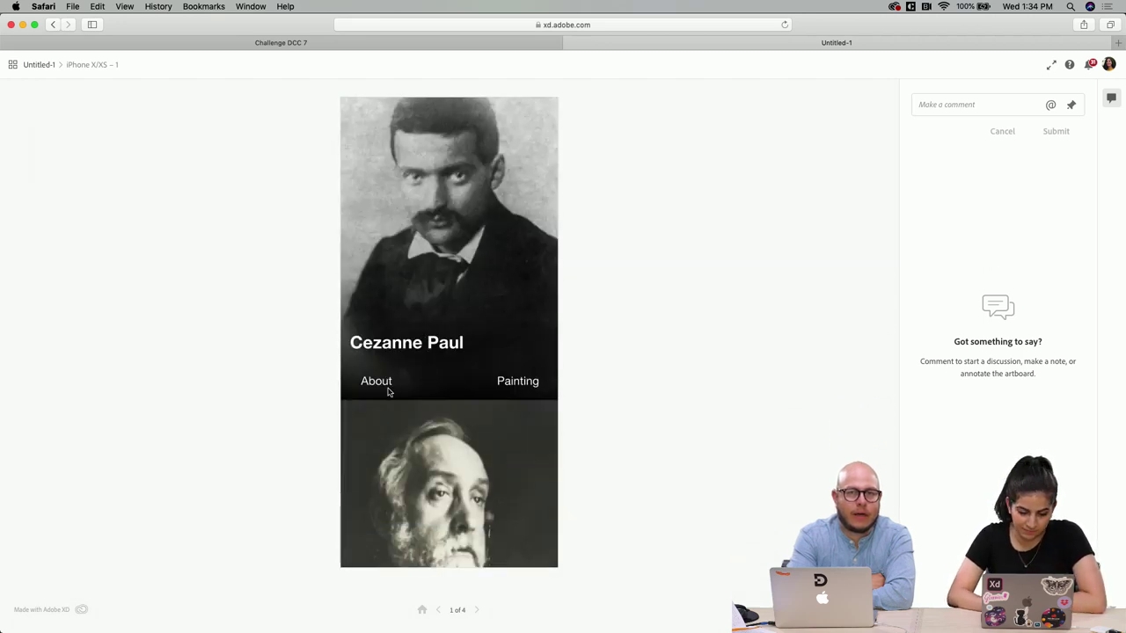
{"action": "scroll", "coordinate": [506, 425], "scroll_direction": "down", "scroll_amount": 5}
{"action": "scroll", "coordinate": [505, 425], "scroll_direction": "down", "scroll_amount": 5}
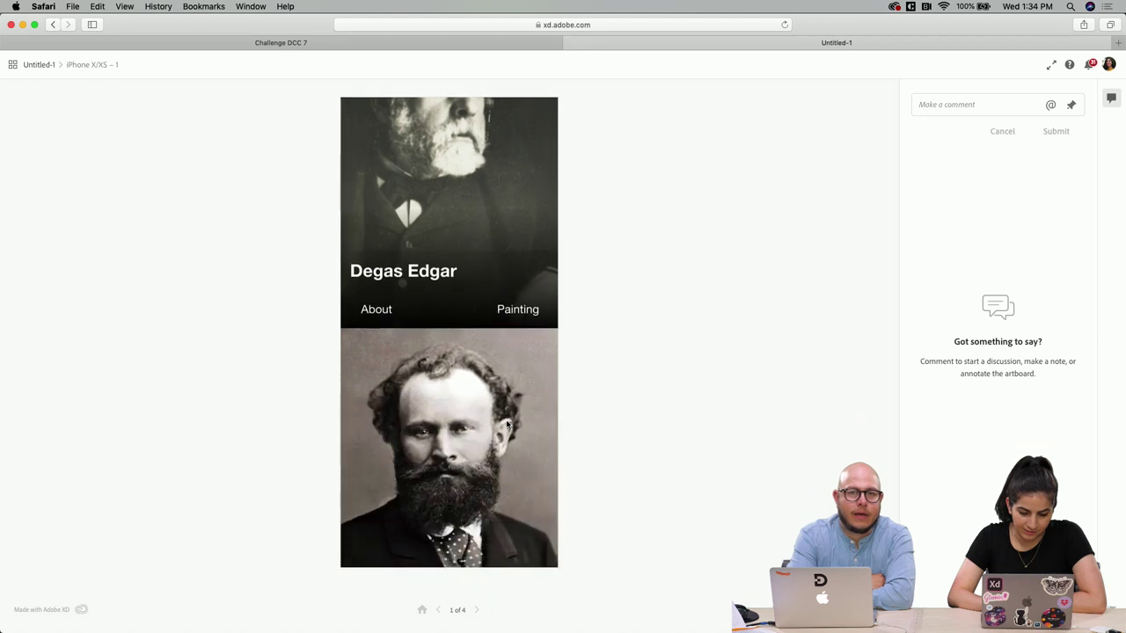
{"action": "scroll", "coordinate": [505, 425], "scroll_direction": "down", "scroll_amount": 5}
{"action": "scroll", "coordinate": [505, 425], "scroll_direction": "down", "scroll_amount": 5}
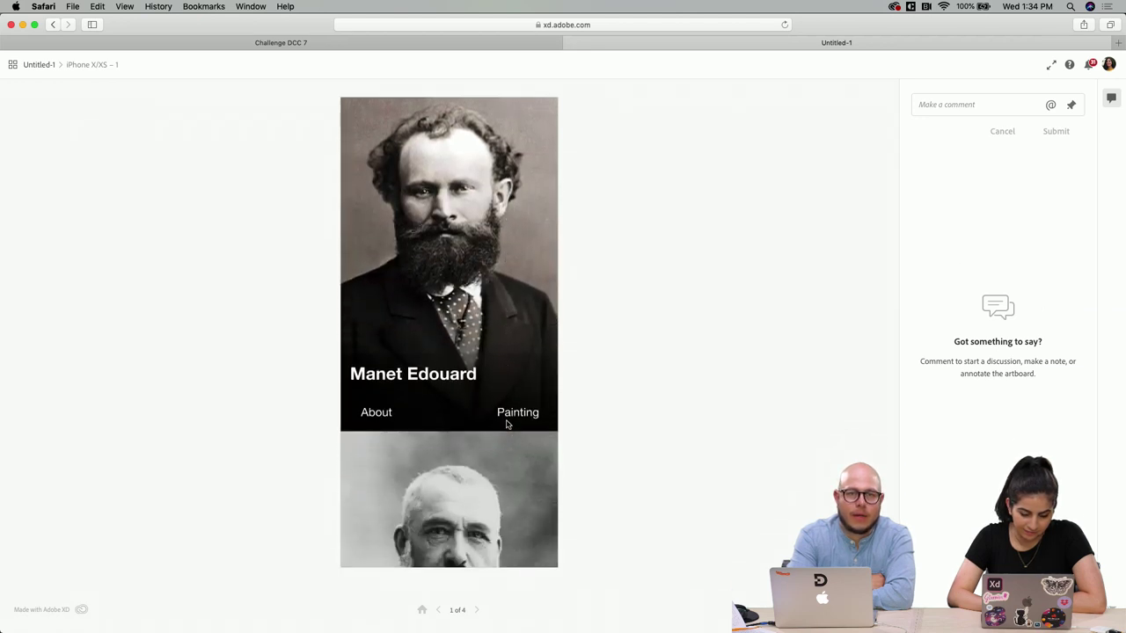
{"action": "scroll", "coordinate": [506, 425], "scroll_direction": "down", "scroll_amount": 4}
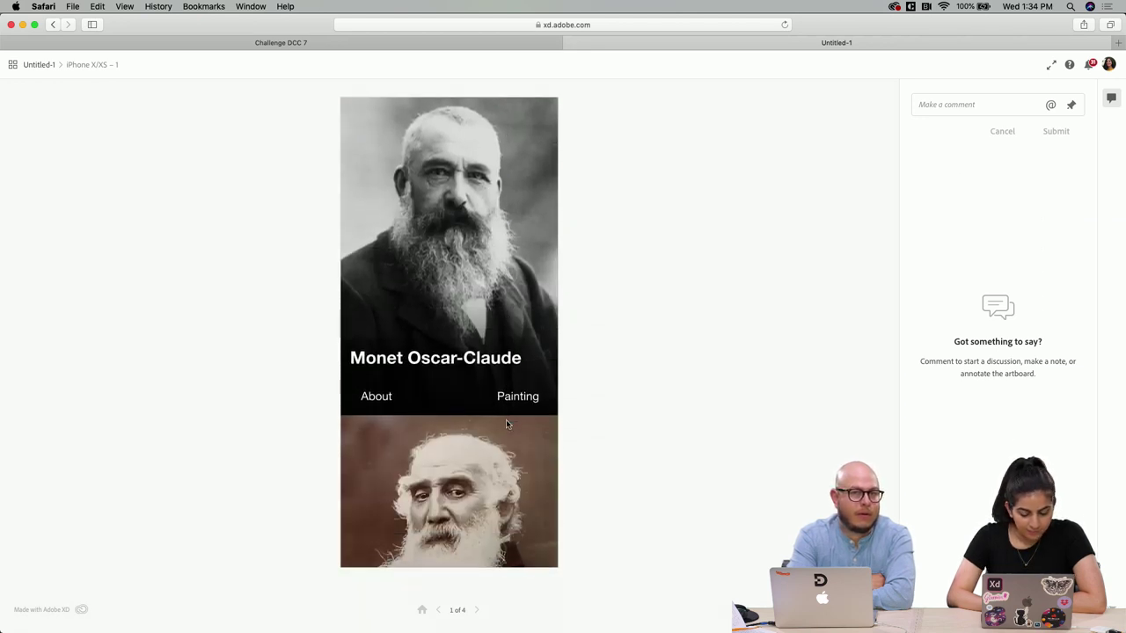
{"action": "scroll", "coordinate": [506, 425], "scroll_direction": "down", "scroll_amount": 4}
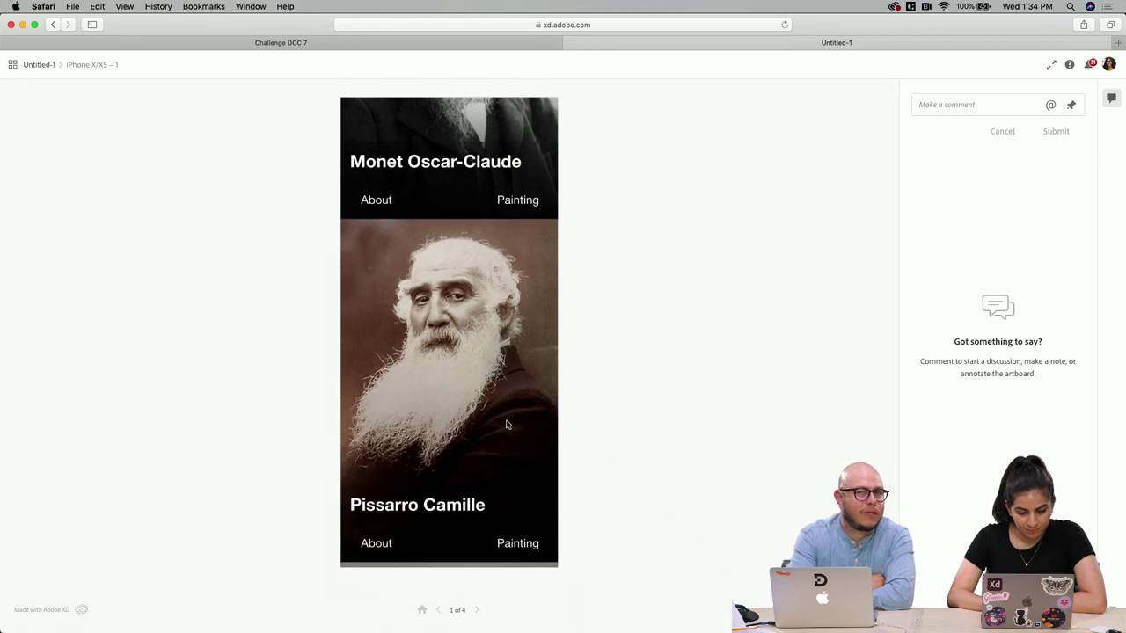
{"action": "scroll", "coordinate": [505, 424], "scroll_direction": "down", "scroll_amount": 6}
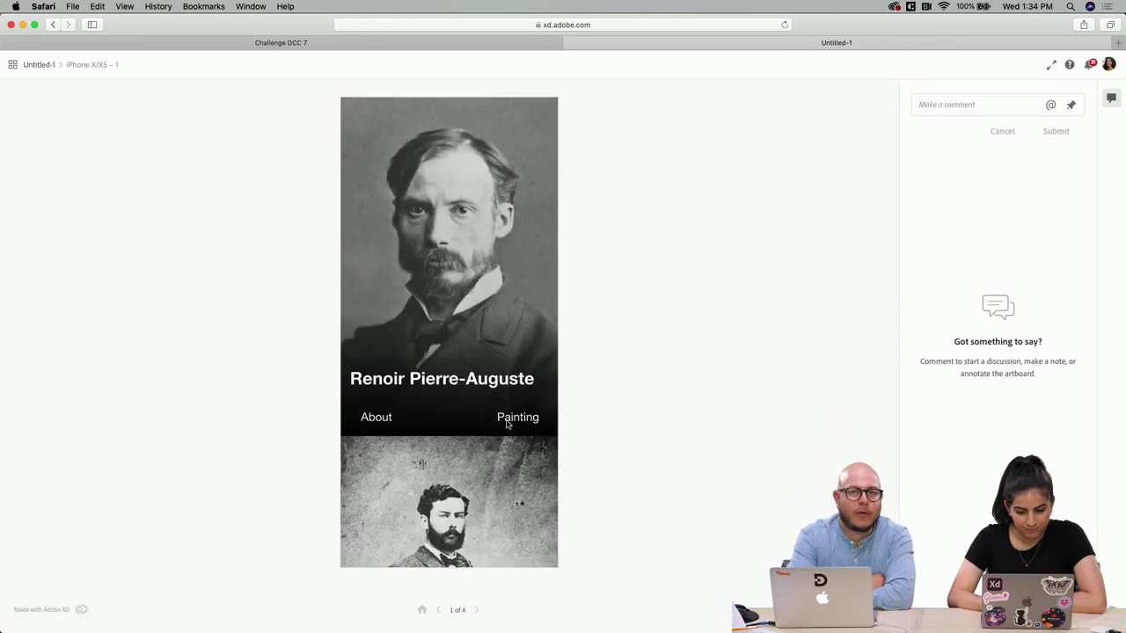
{"action": "scroll", "coordinate": [505, 425], "scroll_direction": "down", "scroll_amount": 5}
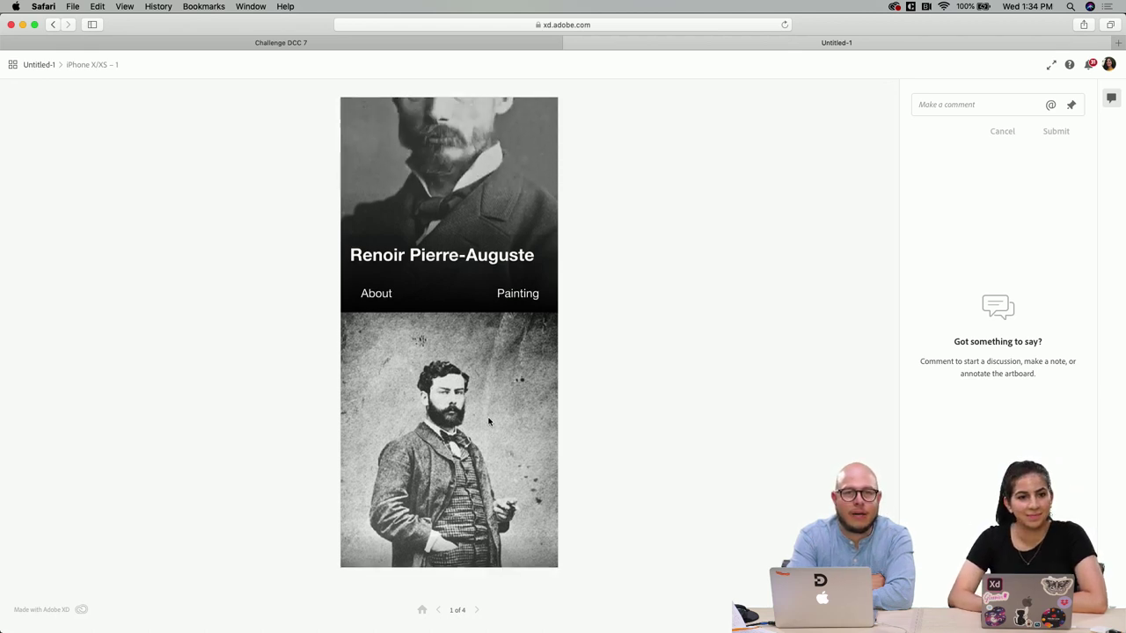
{"action": "scroll", "coordinate": [490, 423], "scroll_direction": "up", "scroll_amount": 10}
{"action": "scroll", "coordinate": [490, 423], "scroll_direction": "up", "scroll_amount": 8}
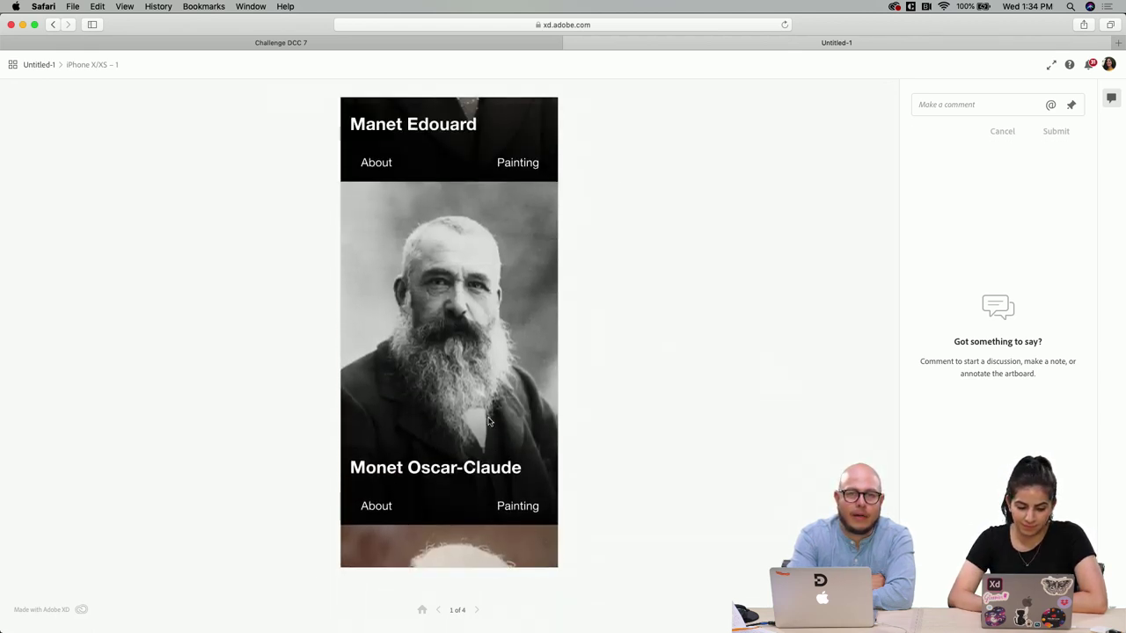
{"action": "scroll", "coordinate": [490, 429], "scroll_direction": "up", "scroll_amount": 8}
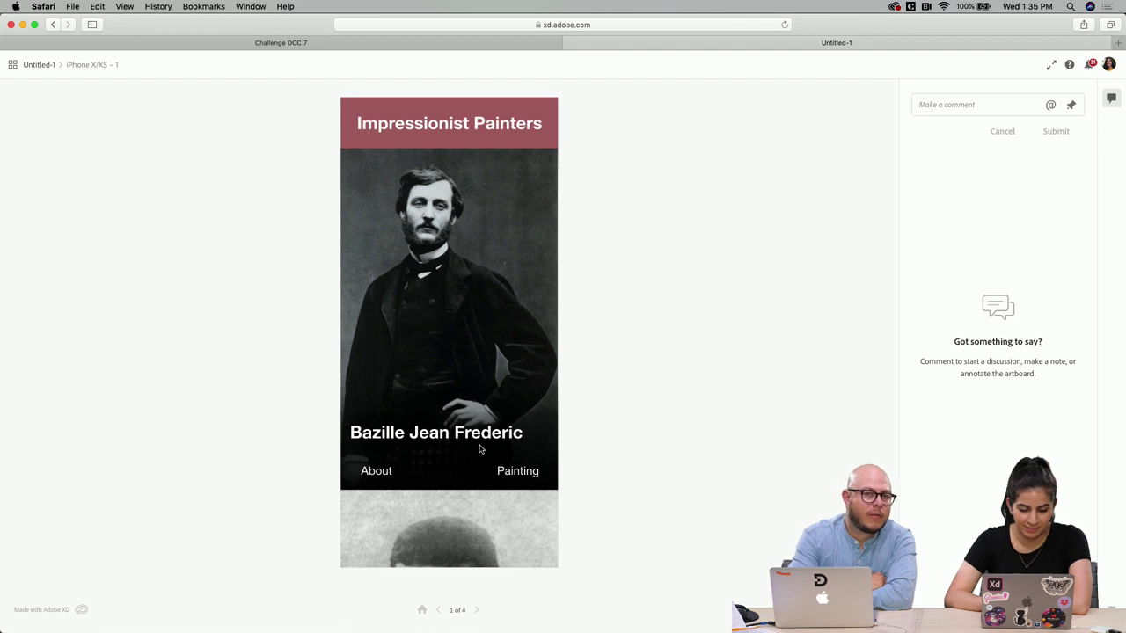
Open Bazille's Painting screen and review the painting cards from Family Reunion to Young Woman with Lowered Eyes, ending back at the header
{"action": "left_click", "coordinate": [440, 441]}
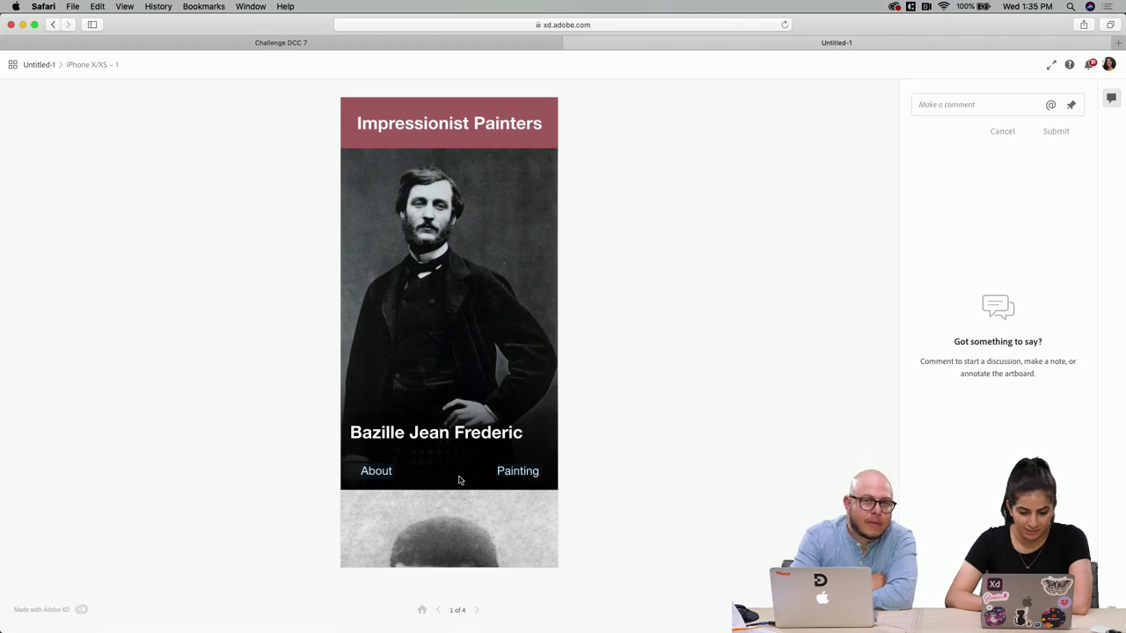
{"action": "left_click", "coordinate": [513, 478]}
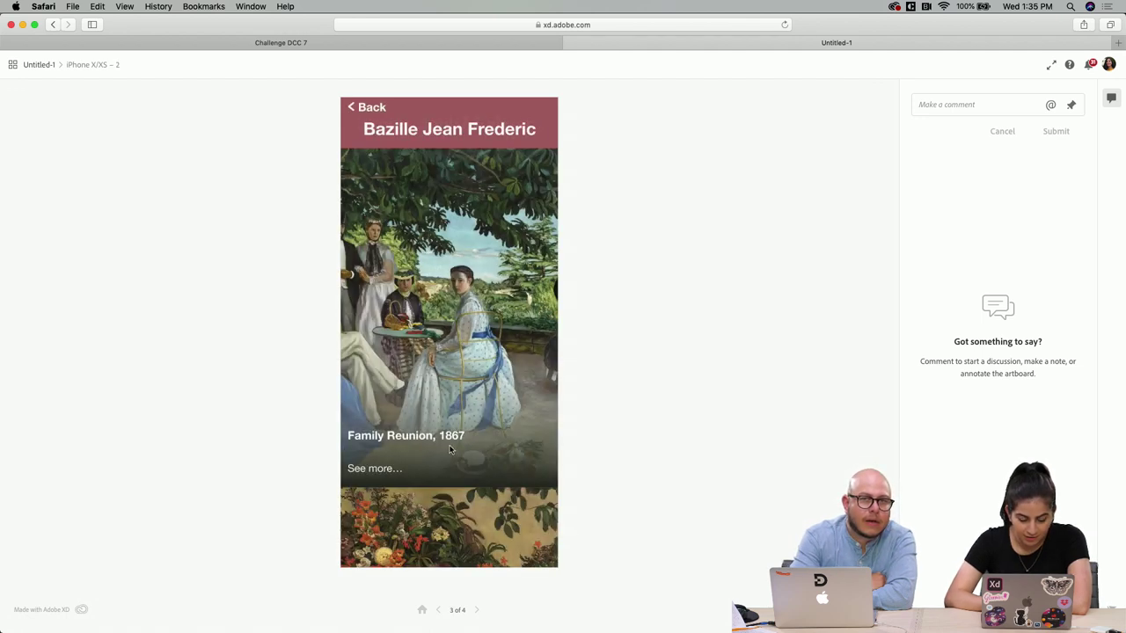
{"action": "scroll", "coordinate": [447, 466], "scroll_direction": "down", "scroll_amount": 10}
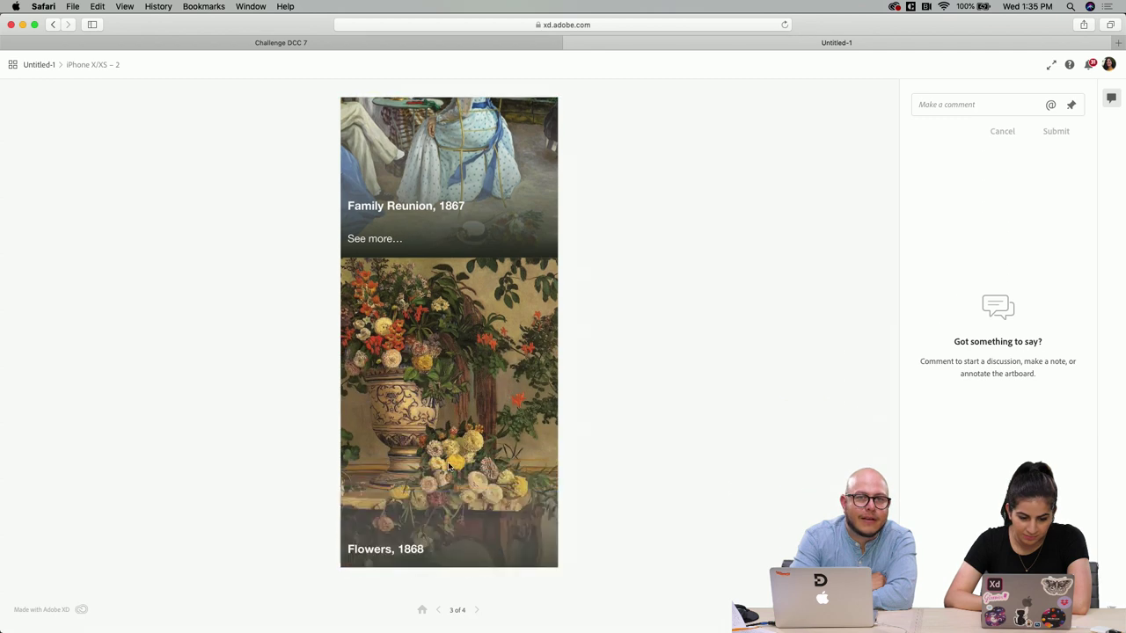
{"action": "scroll", "coordinate": [449, 465], "scroll_direction": "down", "scroll_amount": 8}
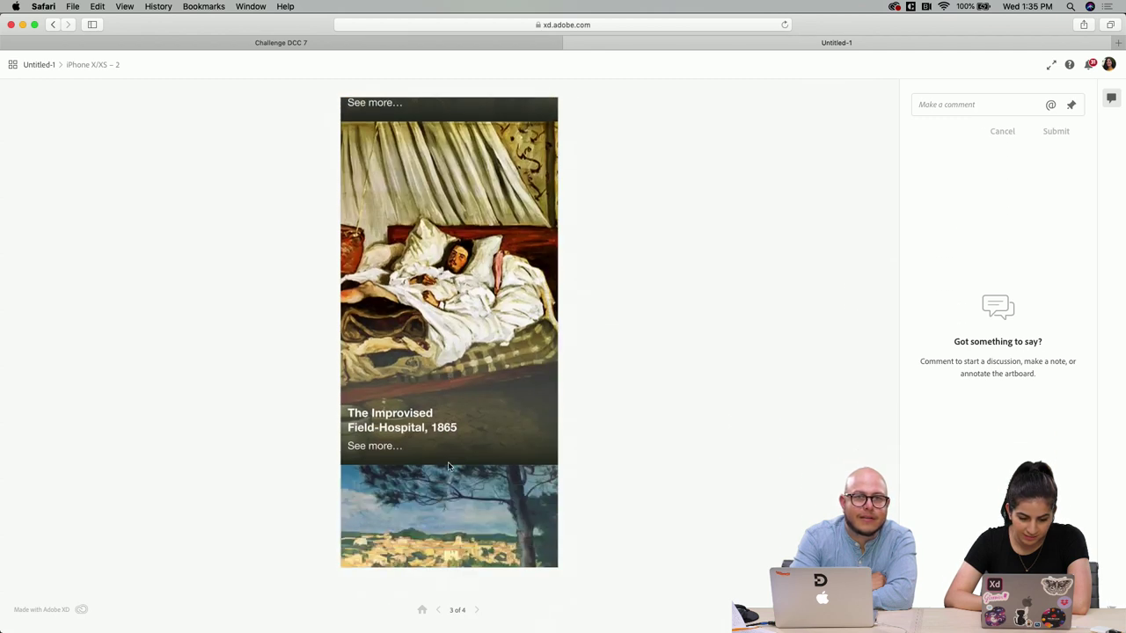
{"action": "scroll", "coordinate": [447, 408], "scroll_direction": "down", "scroll_amount": 5}
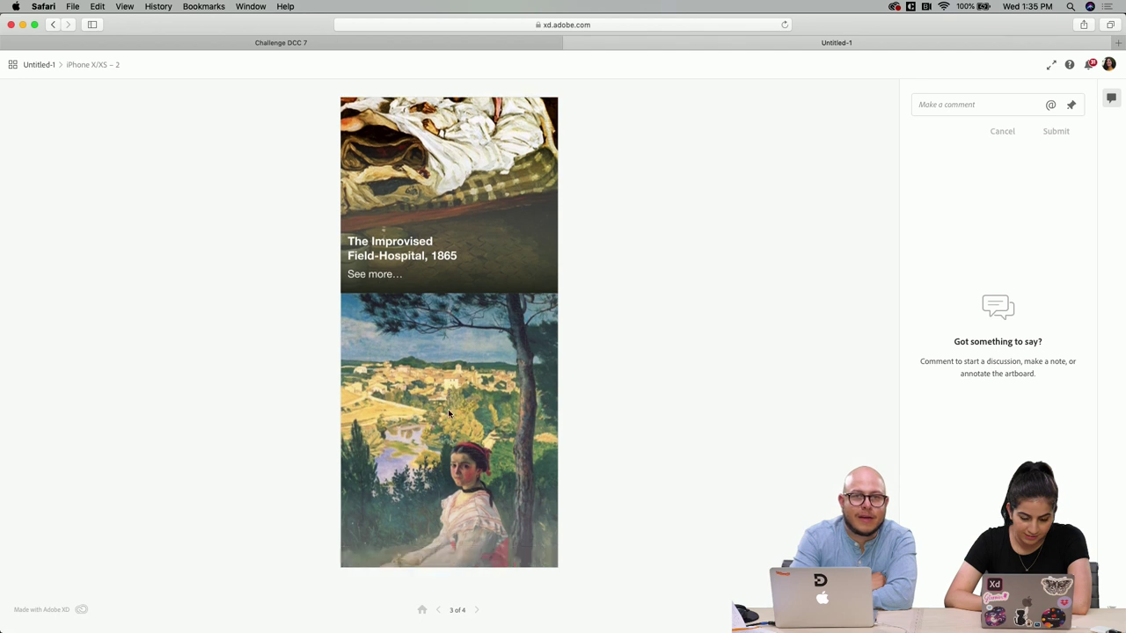
{"action": "scroll", "coordinate": [449, 365], "scroll_direction": "down", "scroll_amount": 6}
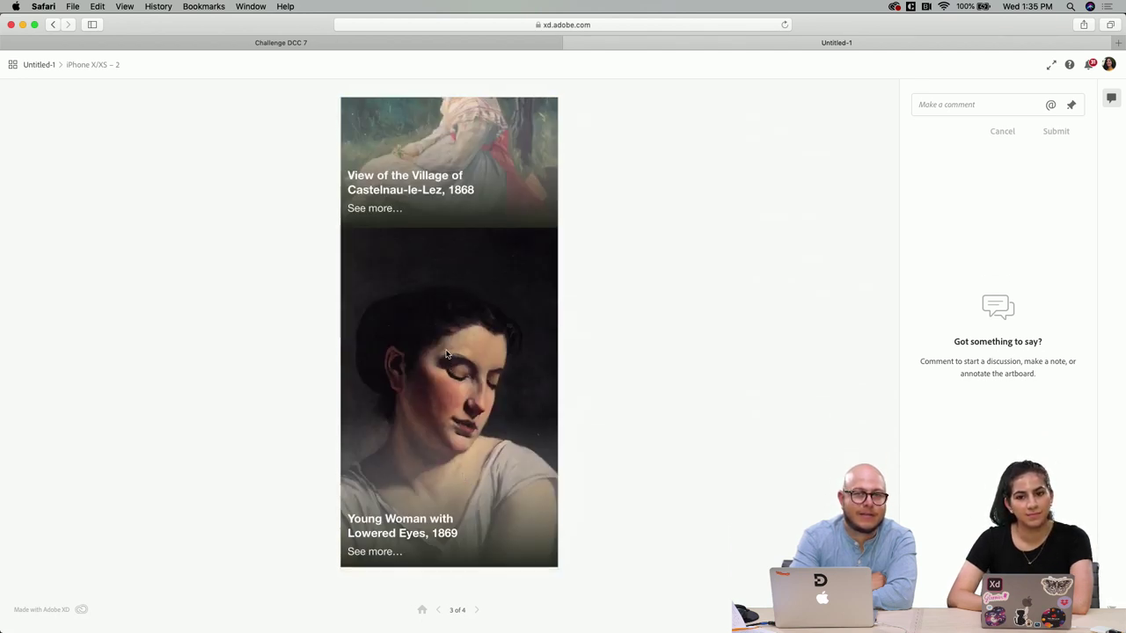
{"action": "scroll", "coordinate": [454, 277], "scroll_direction": "up", "scroll_amount": 10}
{"action": "scroll", "coordinate": [455, 277], "scroll_direction": "up", "scroll_amount": 8}
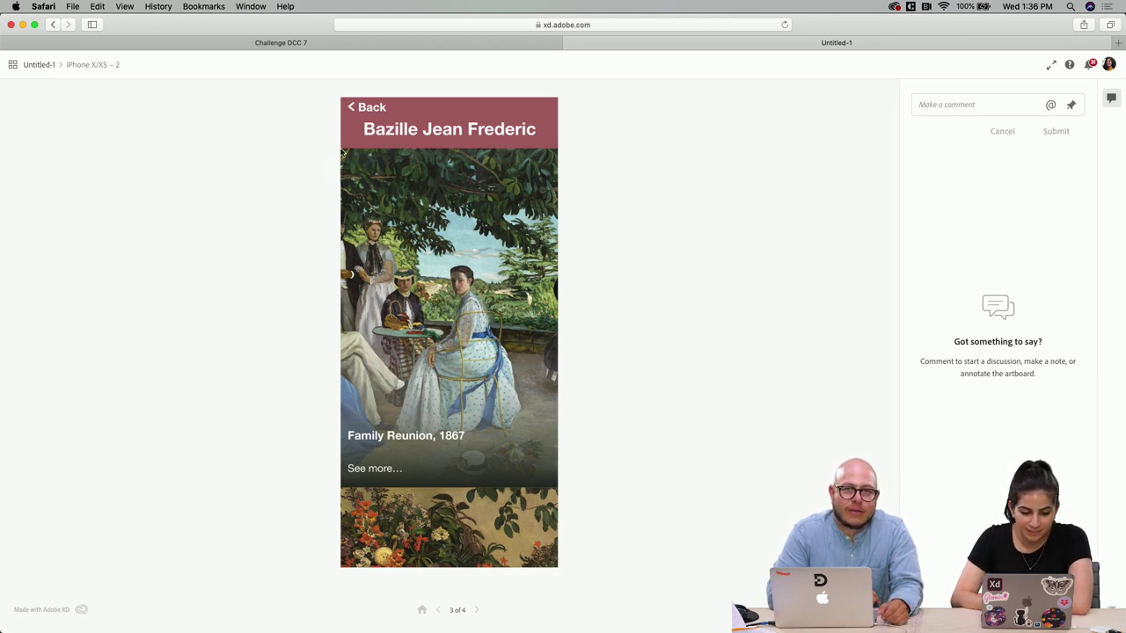
Open the details of Family Reunion, 1867, review its image and description text, and return to the header
{"action": "left_click", "coordinate": [368, 473]}
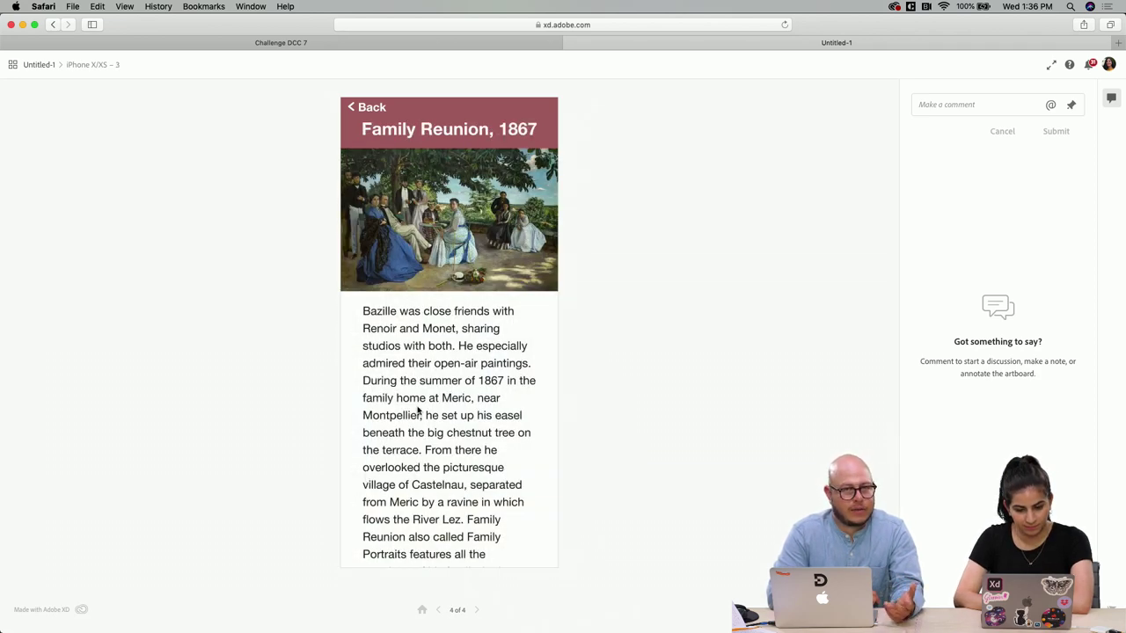
{"action": "scroll", "coordinate": [419, 449], "scroll_direction": "down", "scroll_amount": 3}
{"action": "scroll", "coordinate": [417, 445], "scroll_direction": "up", "scroll_amount": 5}
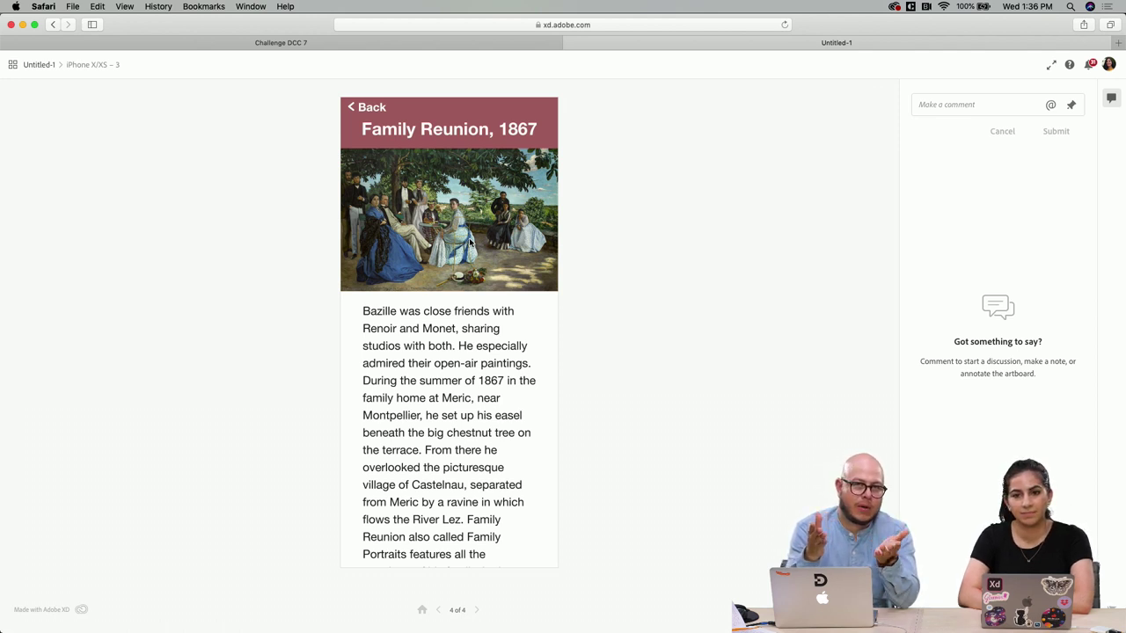
{"action": "scroll", "coordinate": [425, 400], "scroll_direction": "down", "scroll_amount": 5}
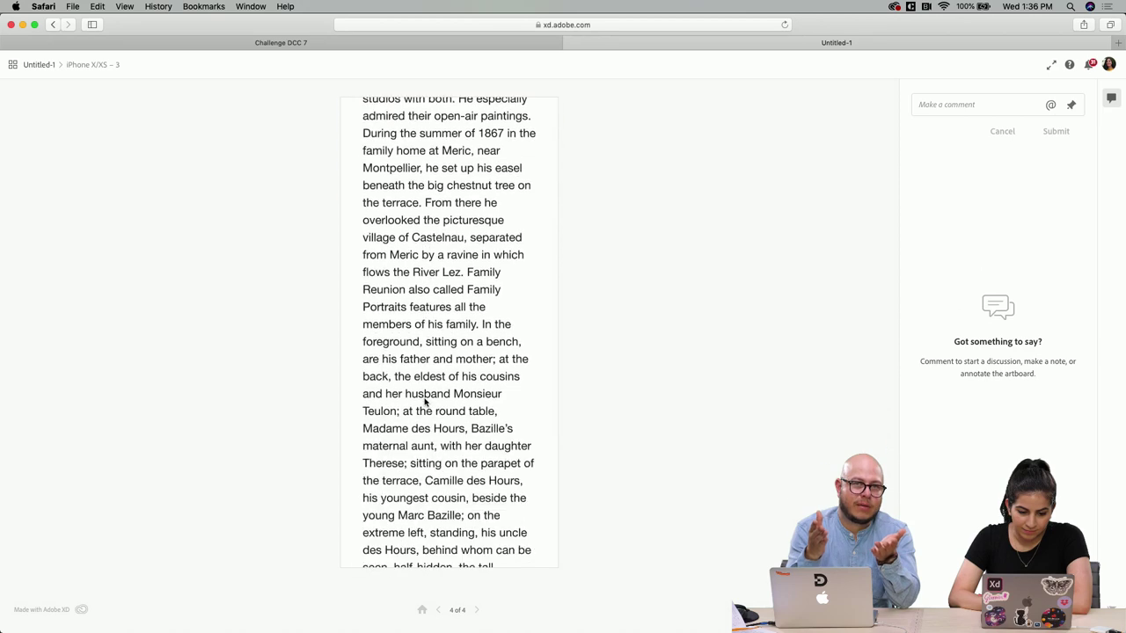
{"action": "scroll", "coordinate": [426, 402], "scroll_direction": "down", "scroll_amount": 5}
{"action": "scroll", "coordinate": [426, 402], "scroll_direction": "up", "scroll_amount": 10}
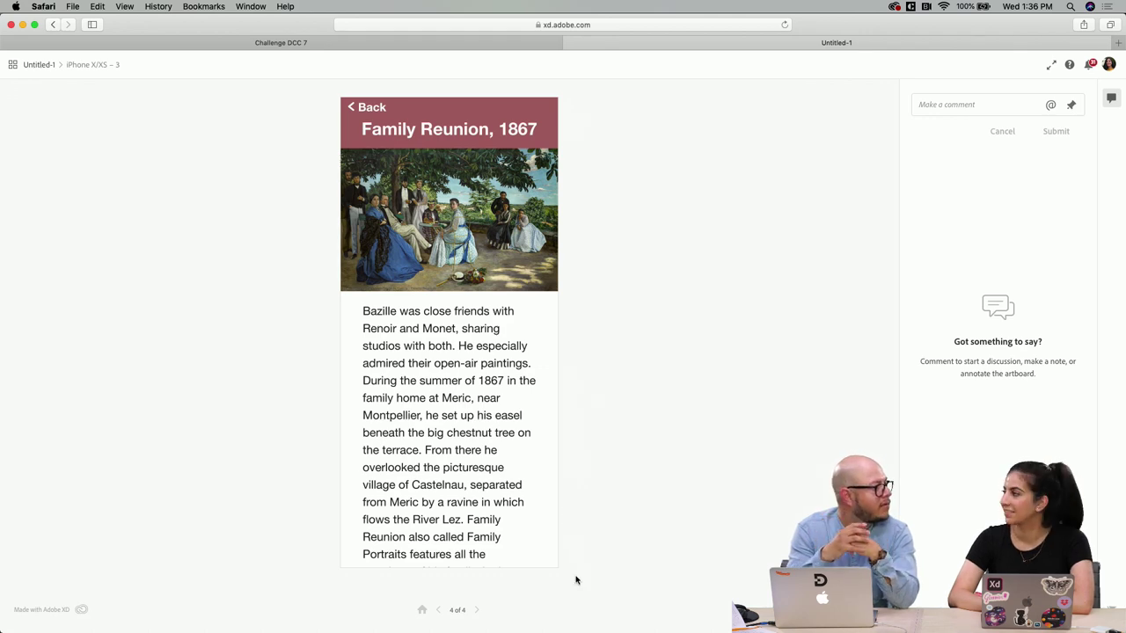
Switch to Discord and find the green app video posted with "How is this?" in the current-challenge channel
{"action": "mouse_move", "coordinate": [620, 628]}
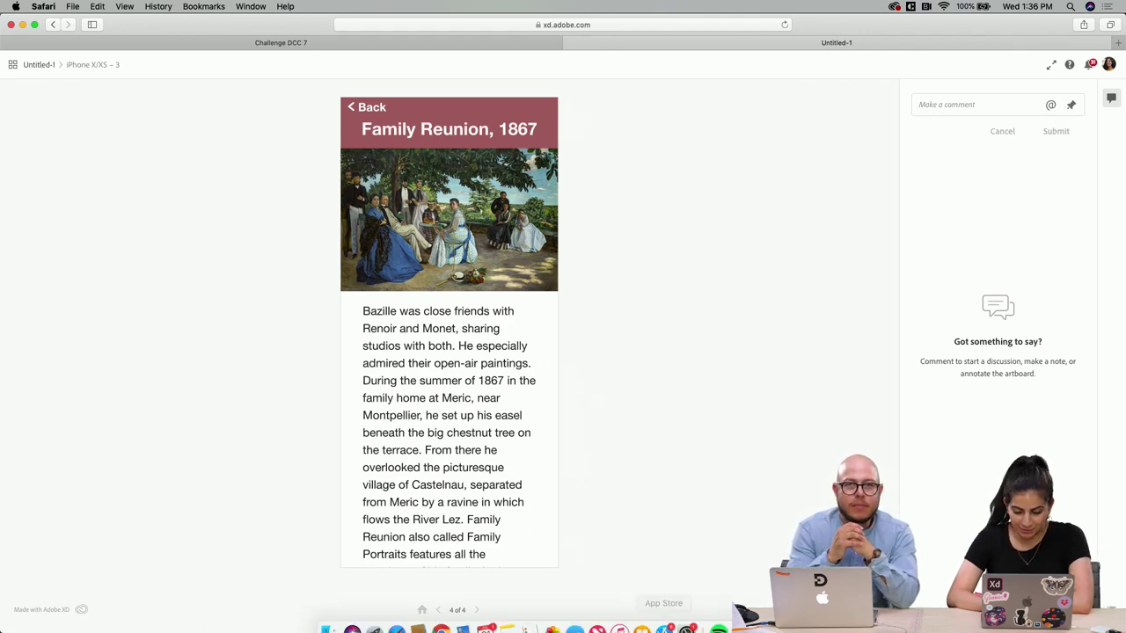
{"action": "left_click", "coordinate": [760, 618]}
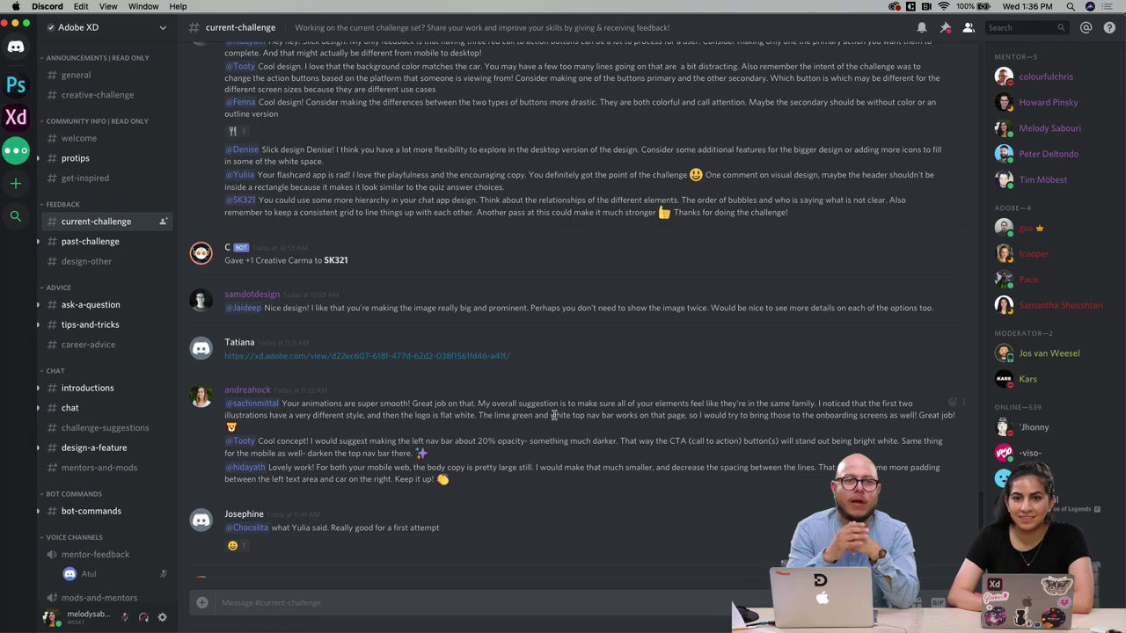
{"action": "scroll", "coordinate": [493, 404], "scroll_direction": "down", "scroll_amount": 5}
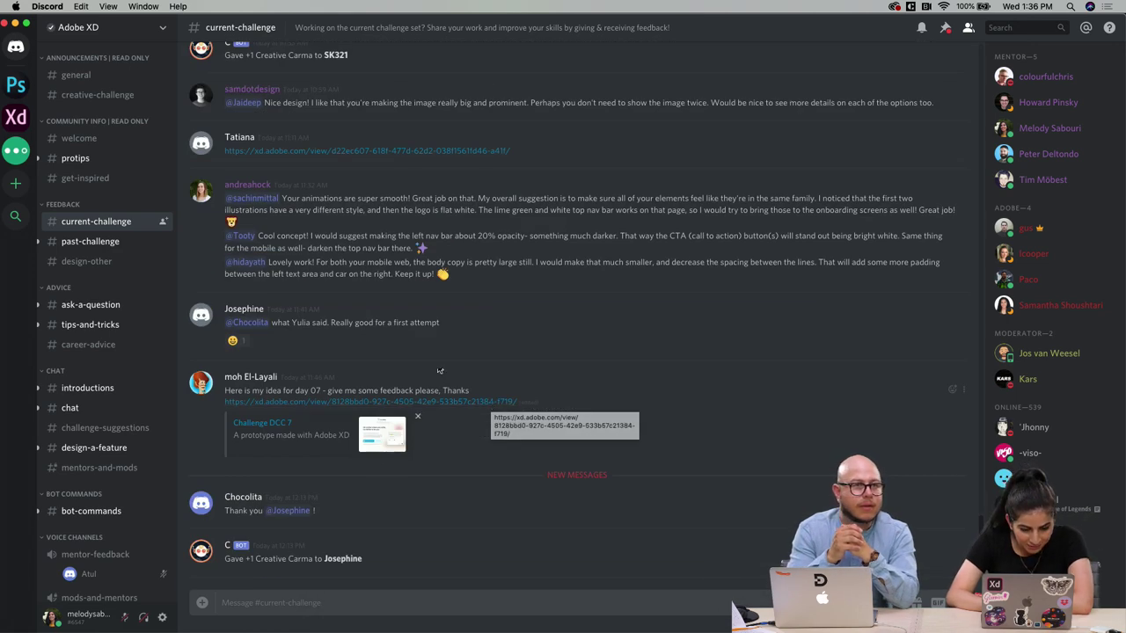
{"action": "scroll", "coordinate": [475, 396], "scroll_direction": "up", "scroll_amount": 15}
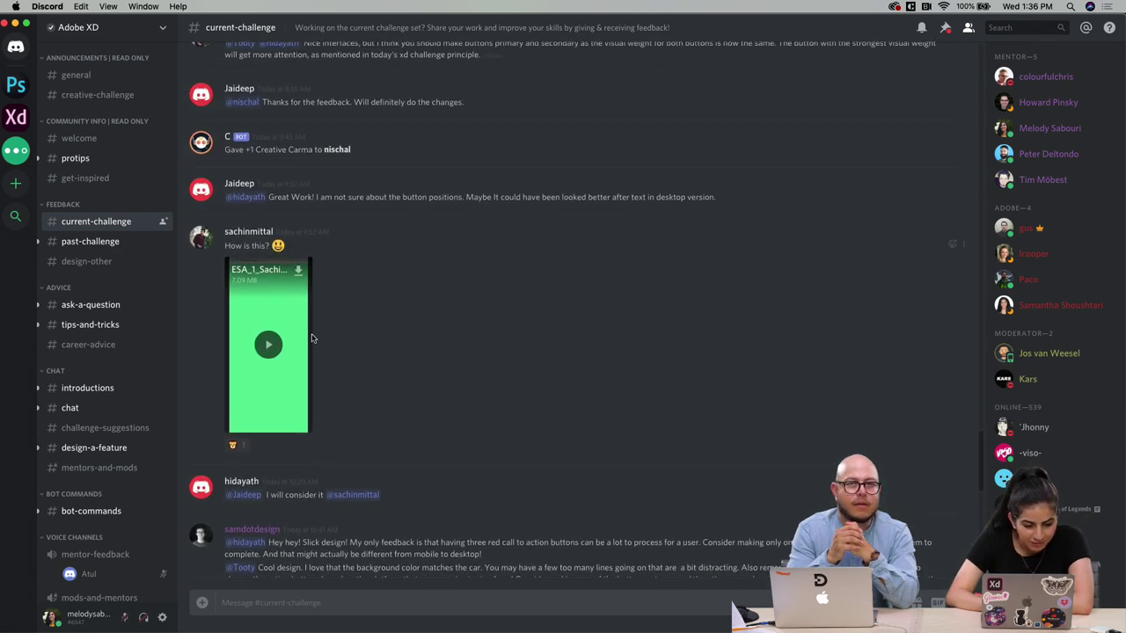
Play the ESA prototype video from the "How is this?" post and enlarge it to full screen
{"action": "left_click", "coordinate": [269, 345]}
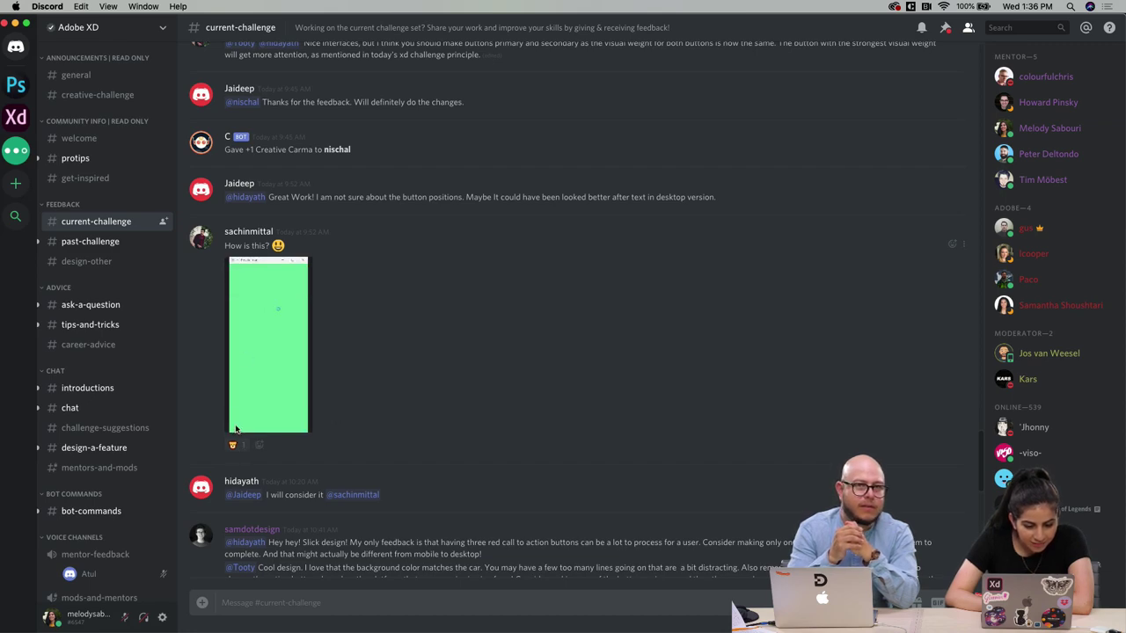
{"action": "left_click", "coordinate": [258, 346]}
{"action": "scroll", "coordinate": [324, 425], "scroll_direction": "down", "scroll_amount": 10}
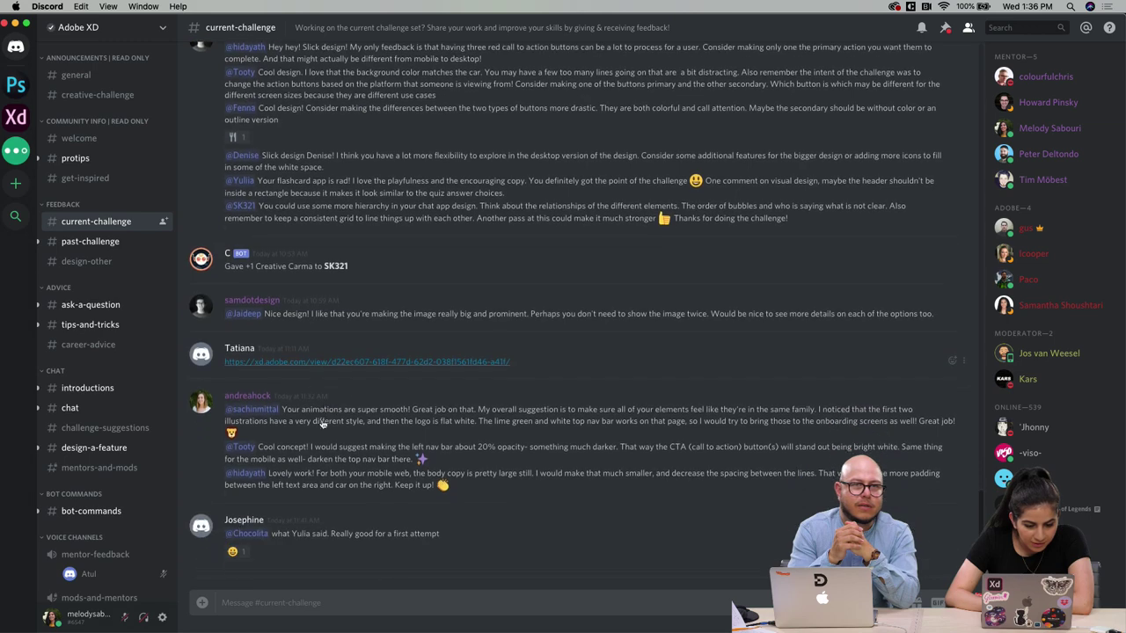
{"action": "scroll", "coordinate": [339, 387], "scroll_direction": "up", "scroll_amount": 10}
{"action": "scroll", "coordinate": [290, 422], "scroll_direction": "down", "scroll_amount": 3}
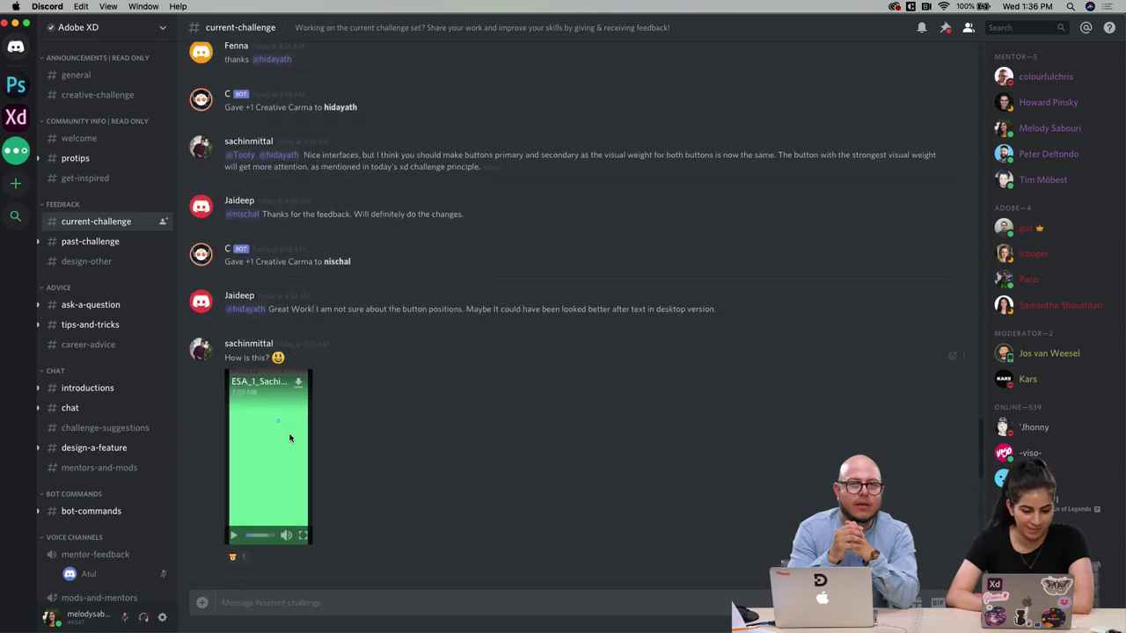
{"action": "left_click", "coordinate": [234, 481]}
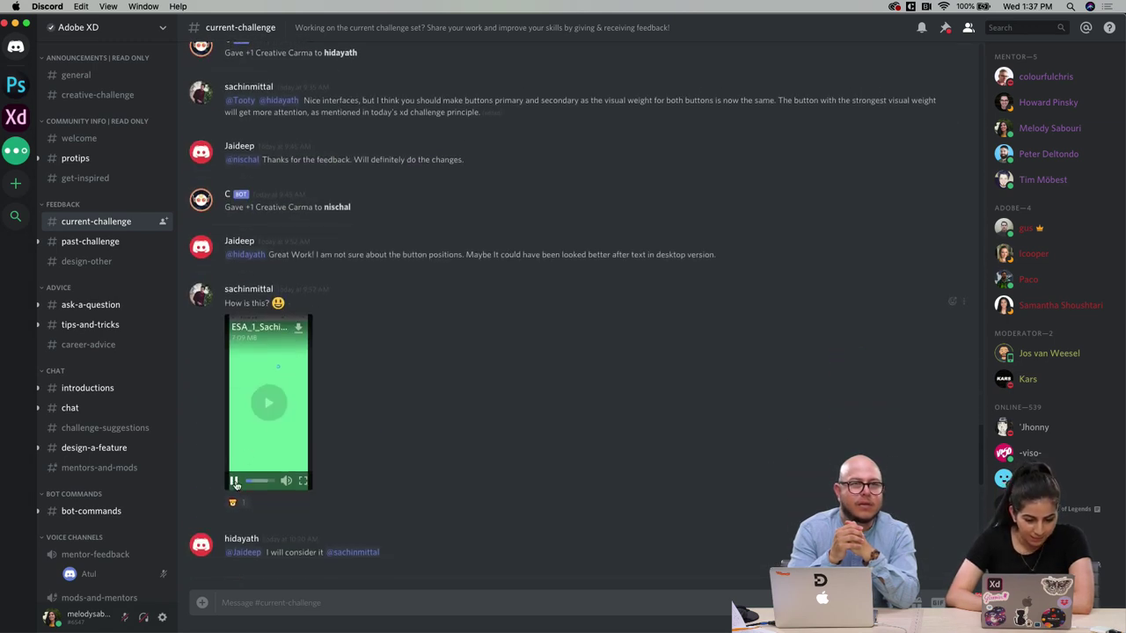
{"action": "left_click", "coordinate": [302, 482]}
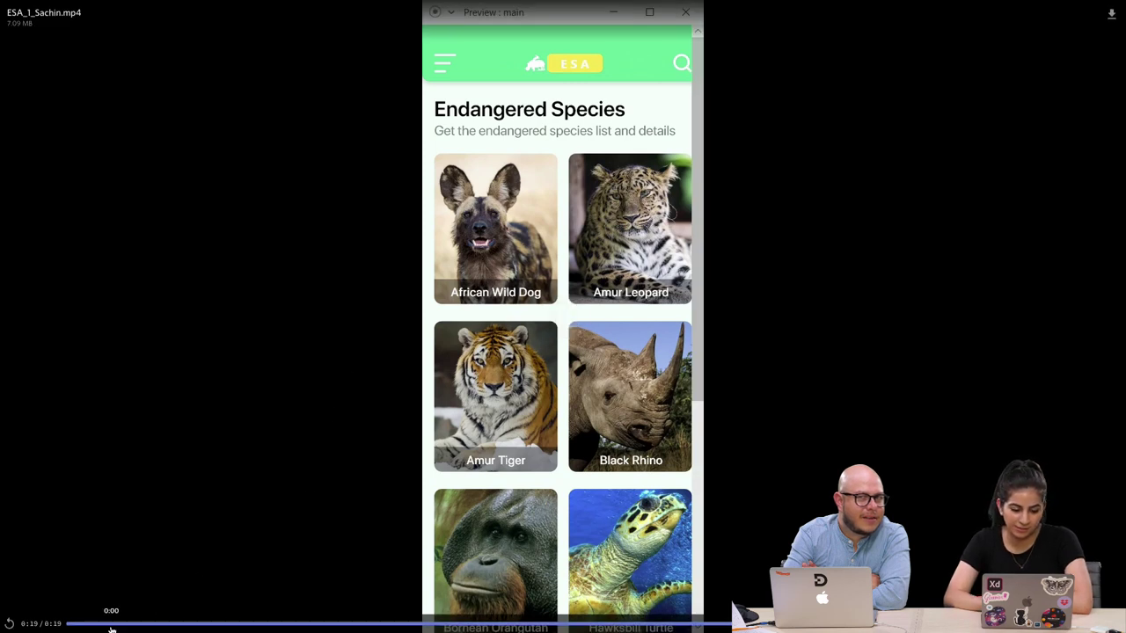
Replay the ESA video from the start and examine its onboarding screens, Endangered Species grid and side menu
{"action": "left_click", "coordinate": [12, 625]}
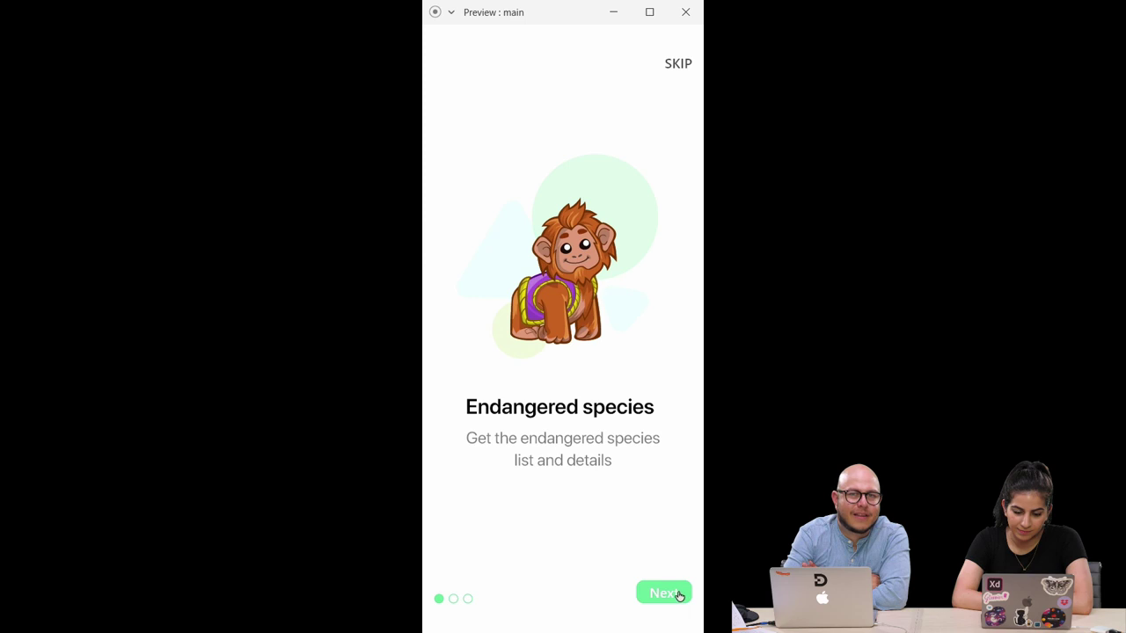
{"action": "left_click", "coordinate": [678, 593]}
{"action": "left_click", "coordinate": [678, 593]}
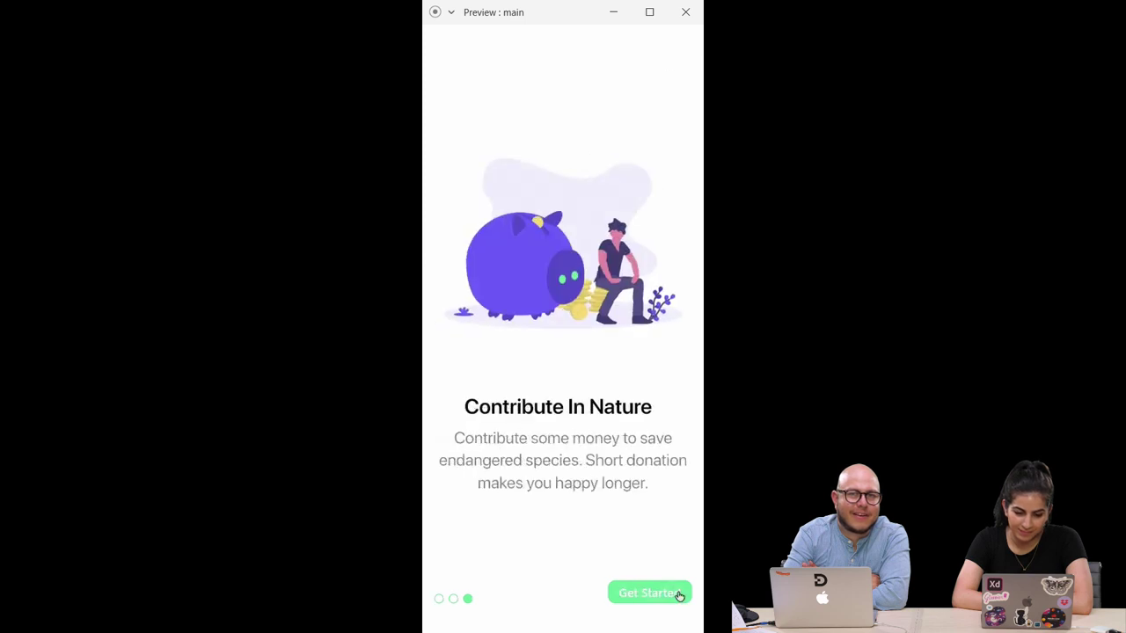
{"action": "left_click", "coordinate": [674, 595]}
{"action": "scroll", "coordinate": [581, 339], "scroll_direction": "down", "scroll_amount": 5}
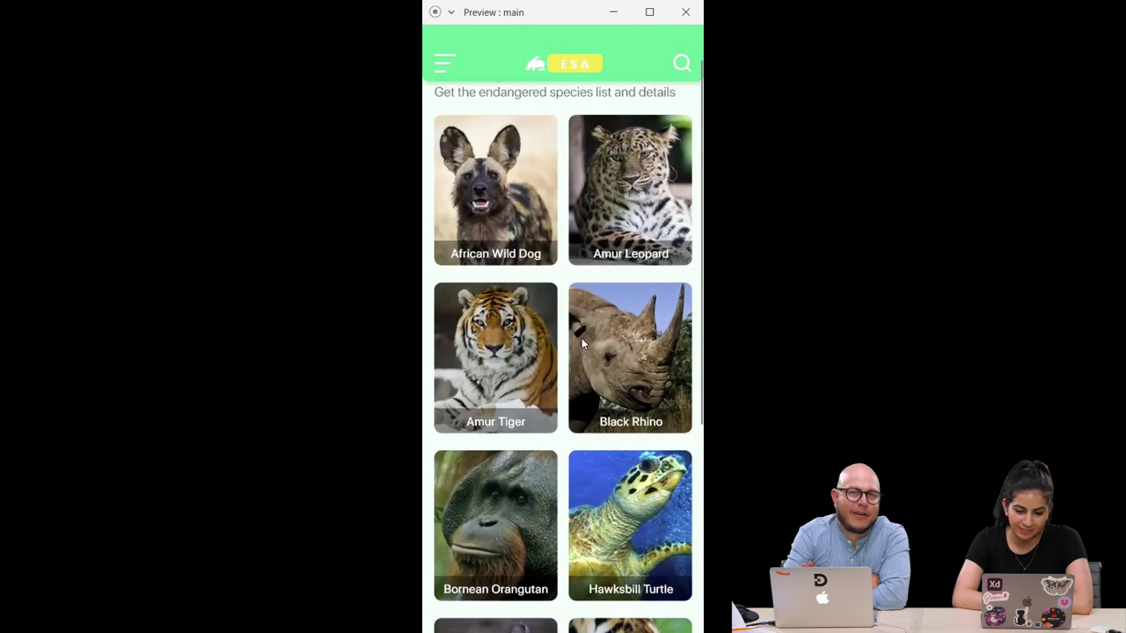
{"action": "scroll", "coordinate": [581, 337], "scroll_direction": "up", "scroll_amount": 5}
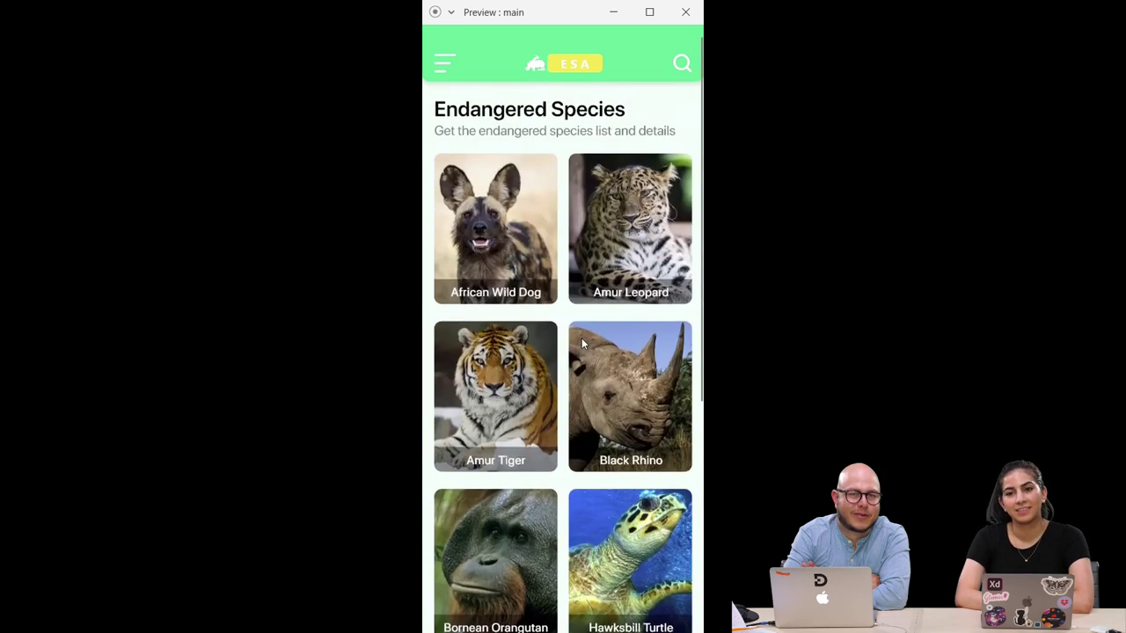
{"action": "left_click", "coordinate": [441, 58]}
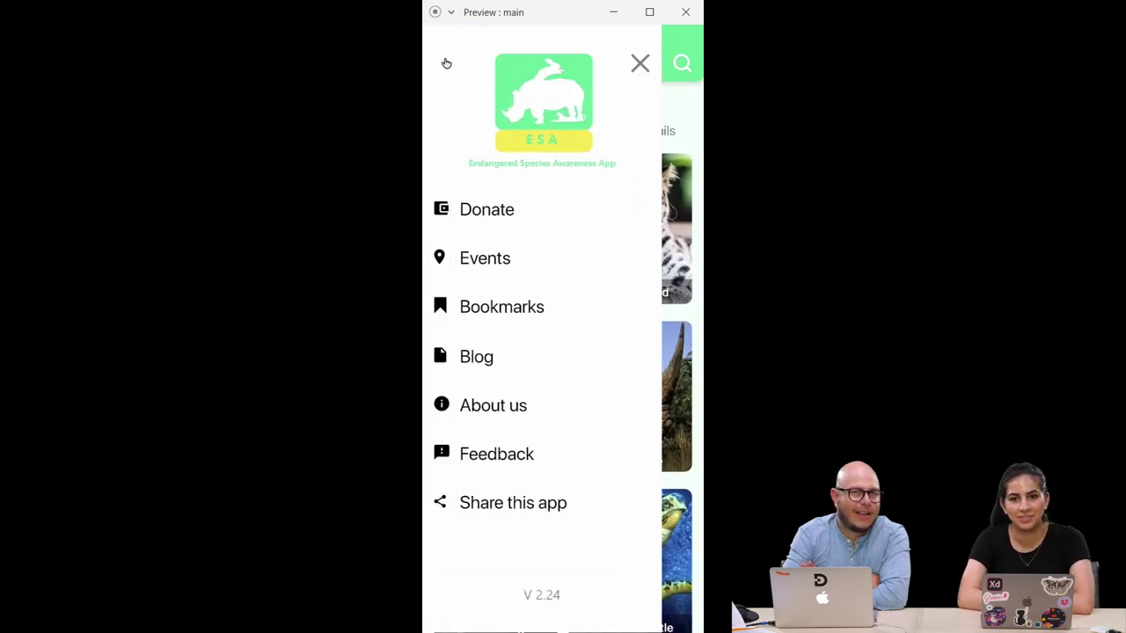
{"action": "left_click", "coordinate": [103, 394]}
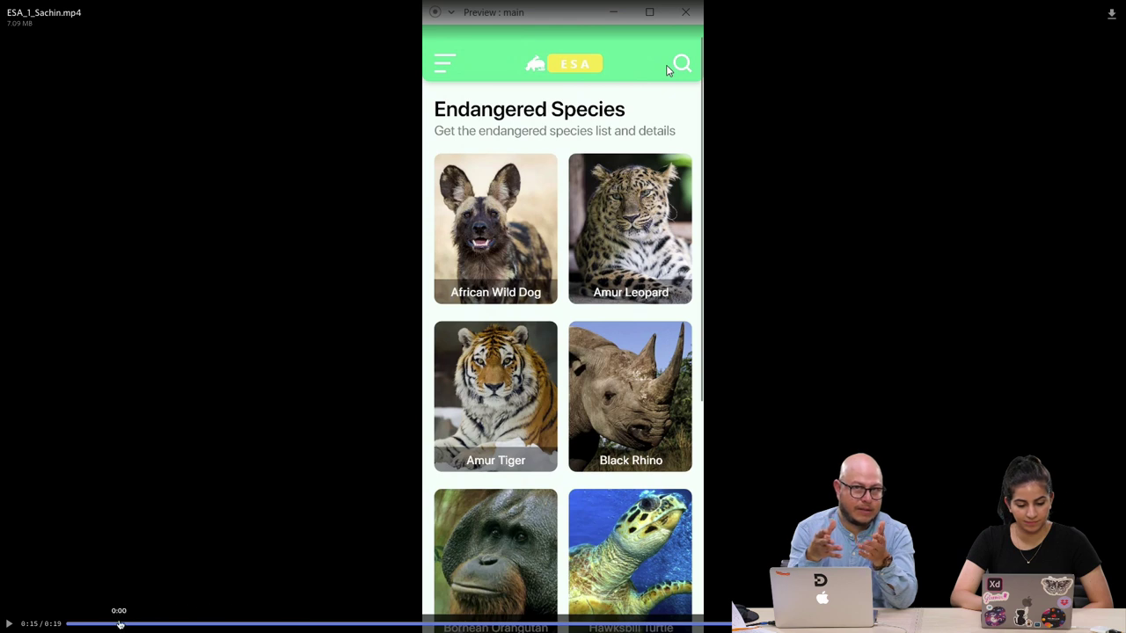
Replay the ESA video from 0:03, pausing on the species grid at 0:09 for review, and exit full screen
{"action": "left_click", "coordinate": [244, 622]}
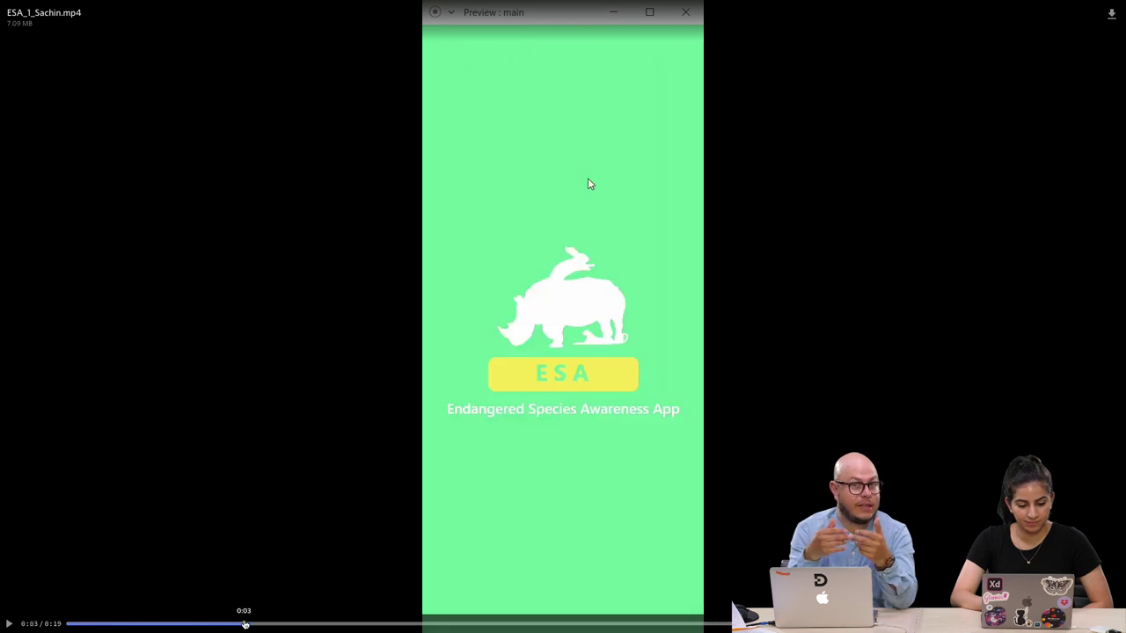
{"action": "left_click", "coordinate": [9, 624]}
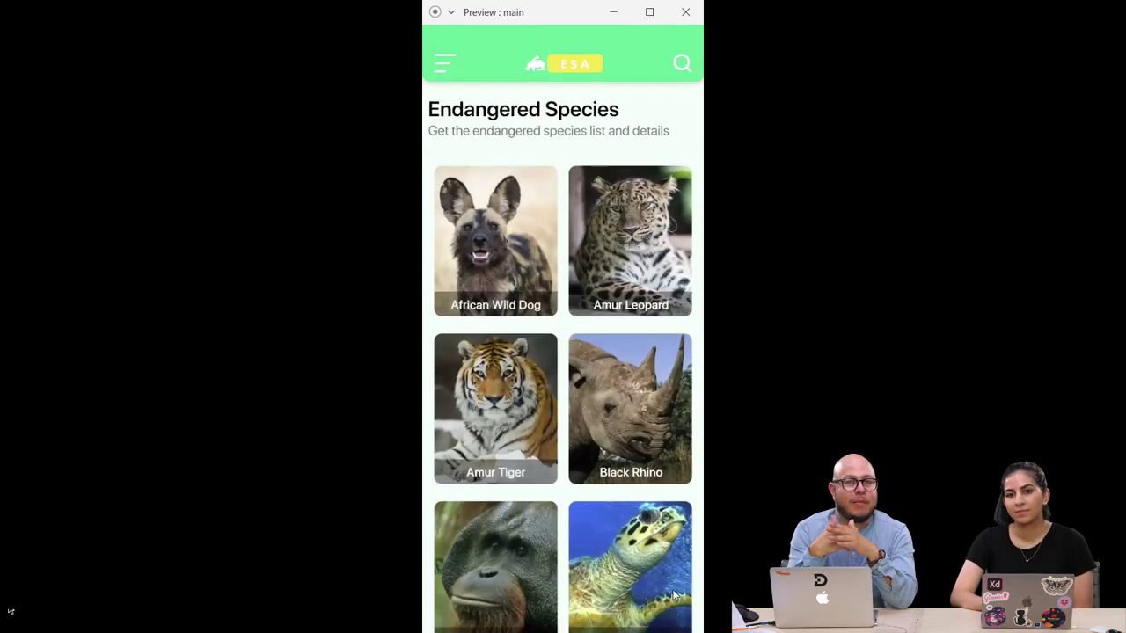
{"action": "key", "text": "space"}
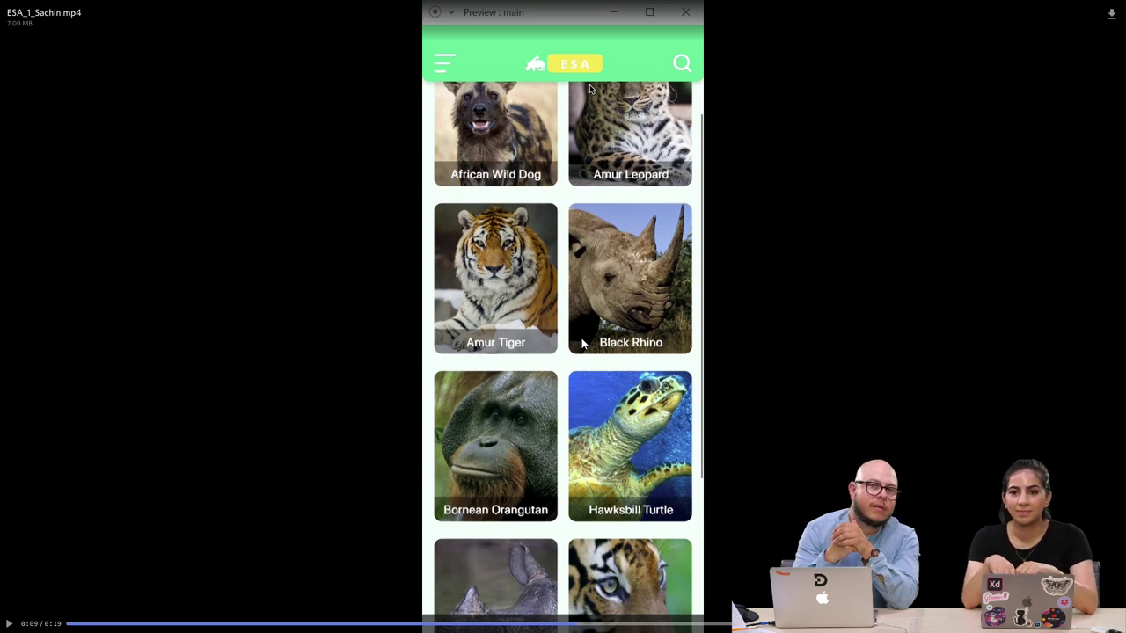
{"action": "left_click", "coordinate": [559, 55]}
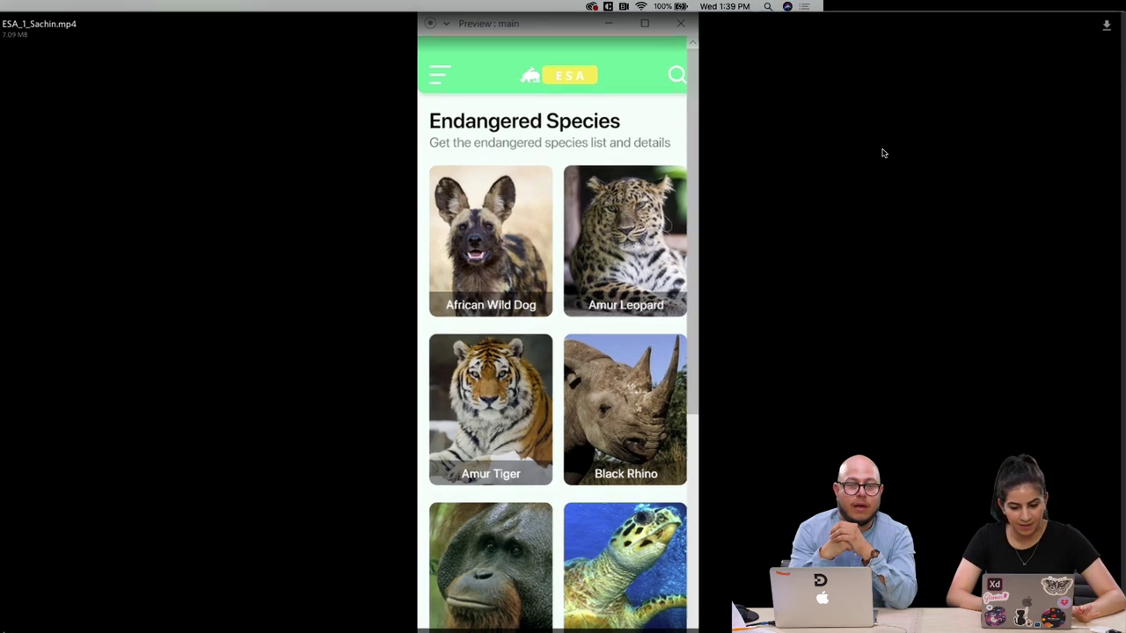
{"action": "key", "text": "Escape"}
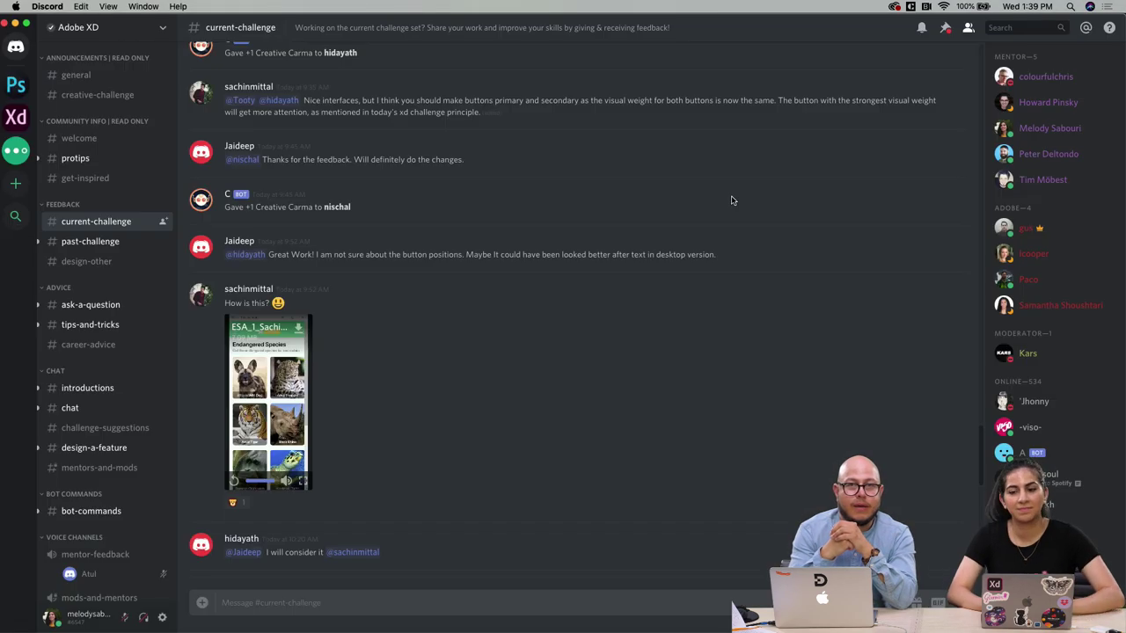
Look through the earlier current-challenge posts up to the green Racer car design shared for challenge day 6
{"action": "scroll", "coordinate": [367, 329], "scroll_direction": "up", "scroll_amount": 3}
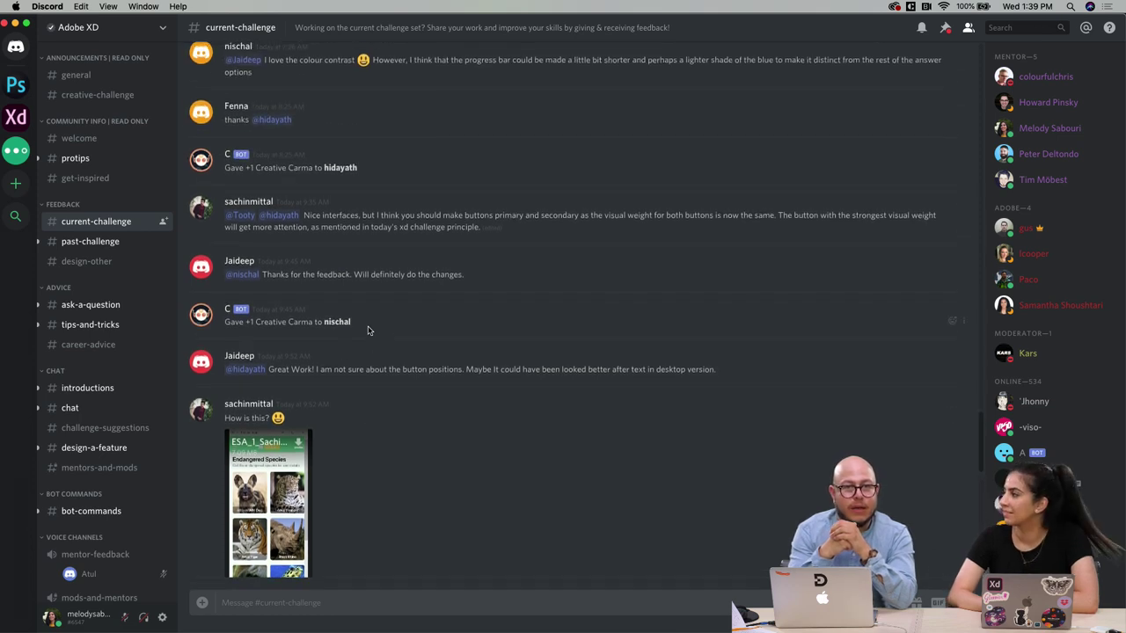
{"action": "scroll", "coordinate": [367, 330], "scroll_direction": "down", "scroll_amount": 3}
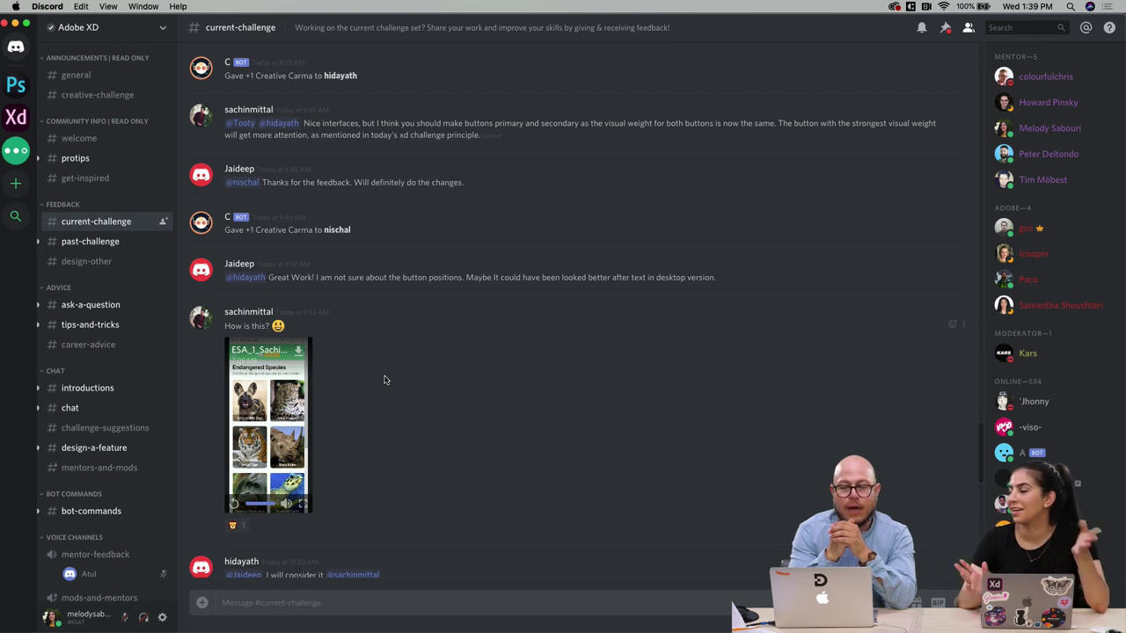
{"action": "scroll", "coordinate": [409, 344], "scroll_direction": "up", "scroll_amount": 3}
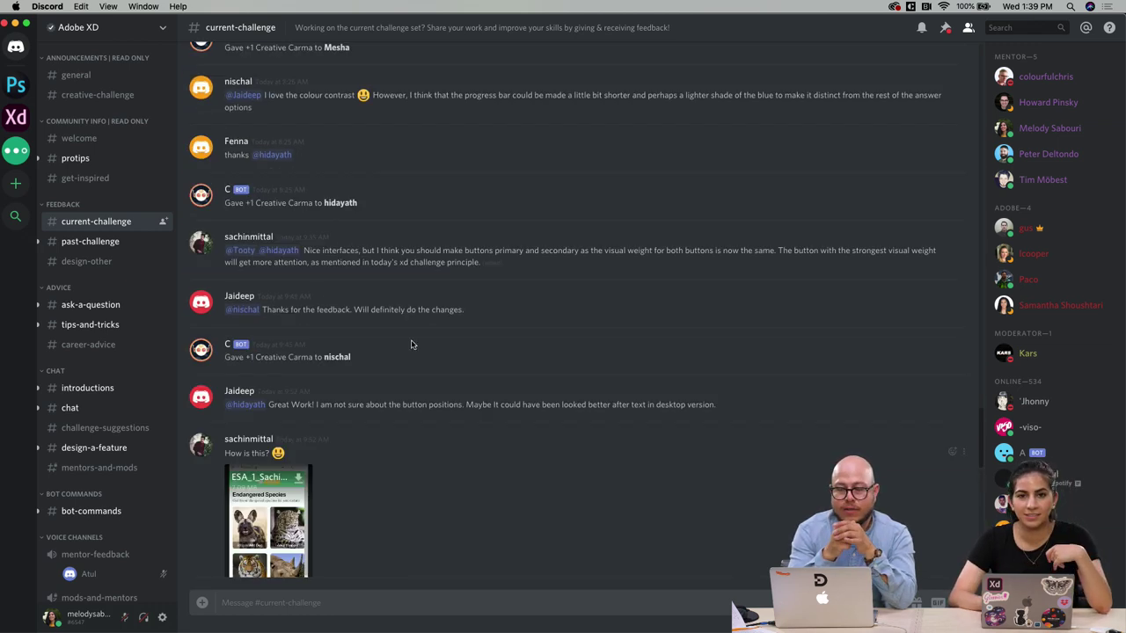
{"action": "scroll", "coordinate": [410, 343], "scroll_direction": "up", "scroll_amount": 10}
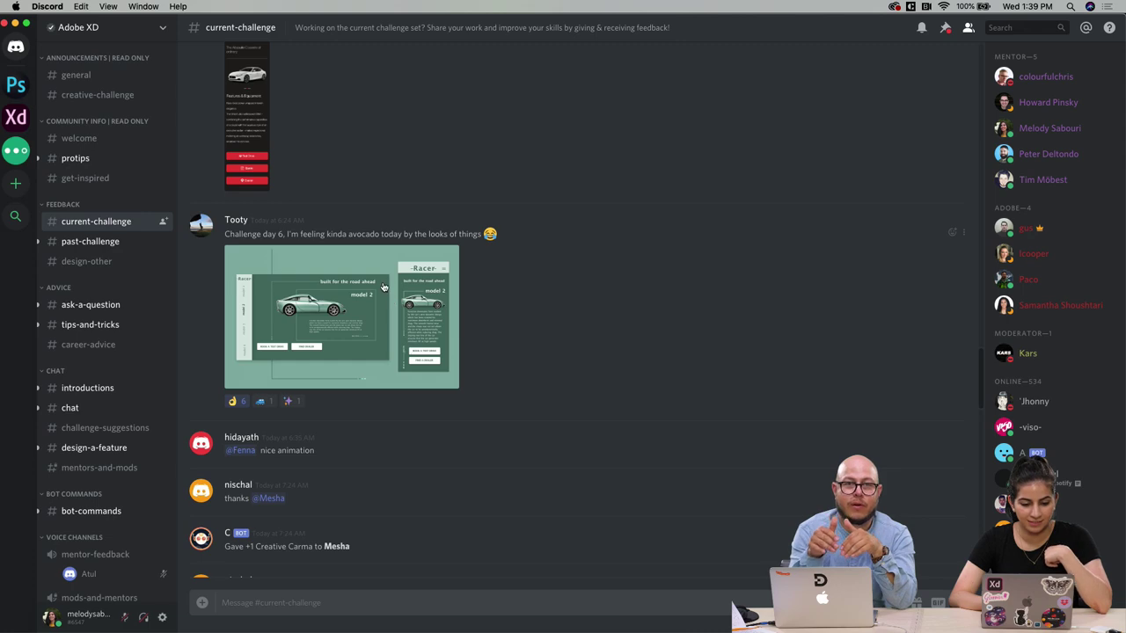
Open the original image of the green Racer car design in the browser and examine its vertical model 1–4 navigation up close
{"action": "left_click", "coordinate": [383, 287]}
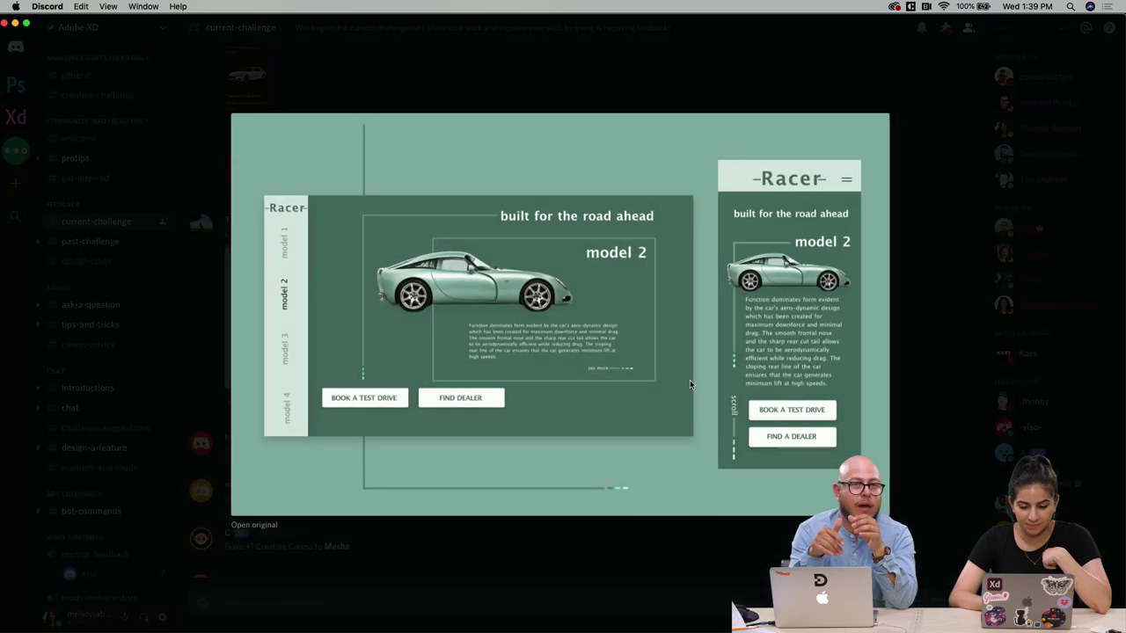
{"action": "left_click", "coordinate": [254, 525]}
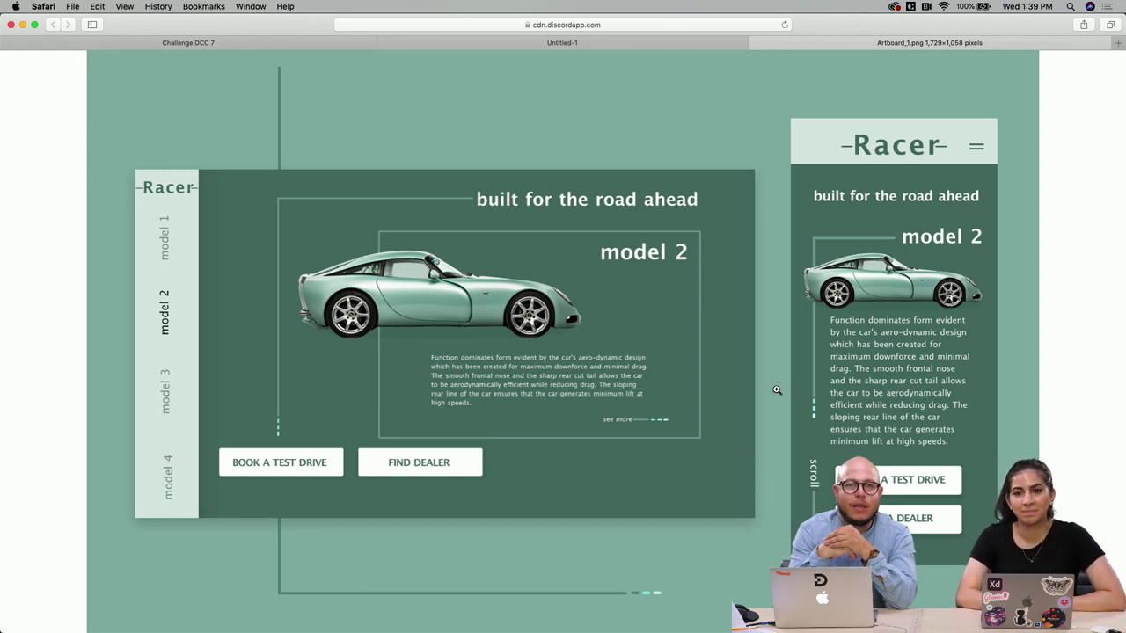
{"action": "scroll", "coordinate": [616, 306], "scroll_direction": "up", "scroll_amount": 2}
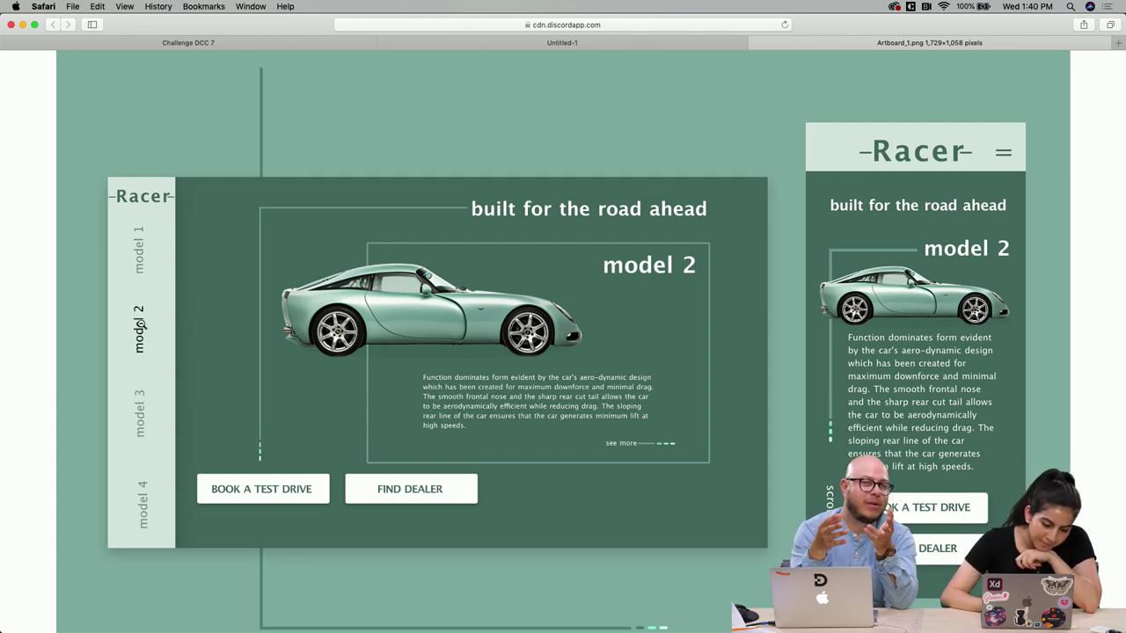
{"action": "left_click", "coordinate": [139, 325]}
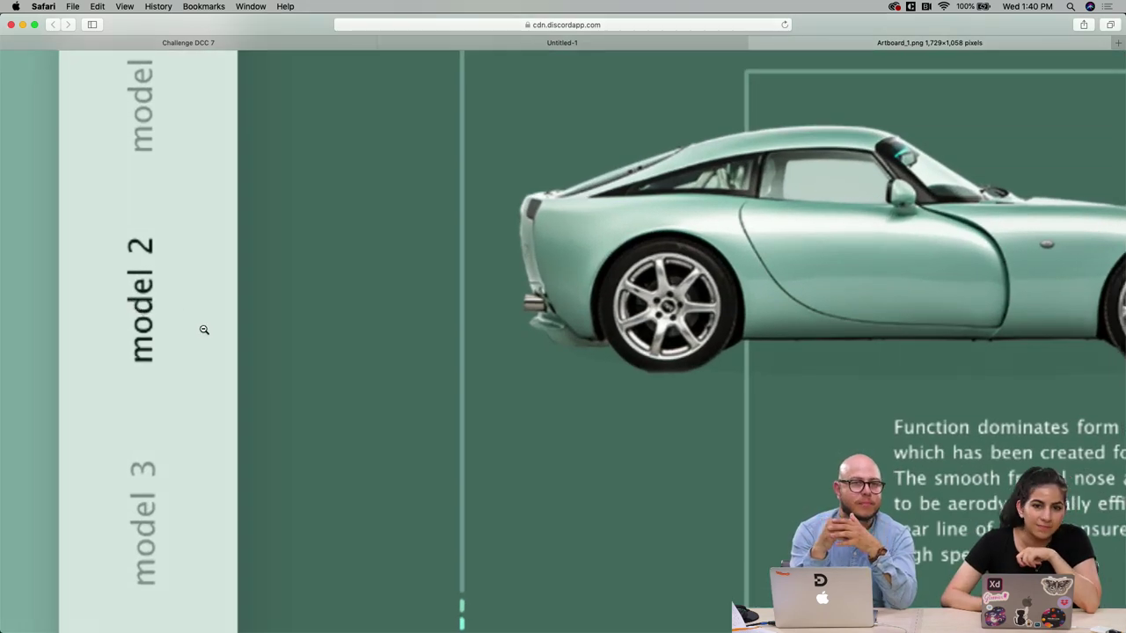
{"action": "left_click", "coordinate": [204, 330]}
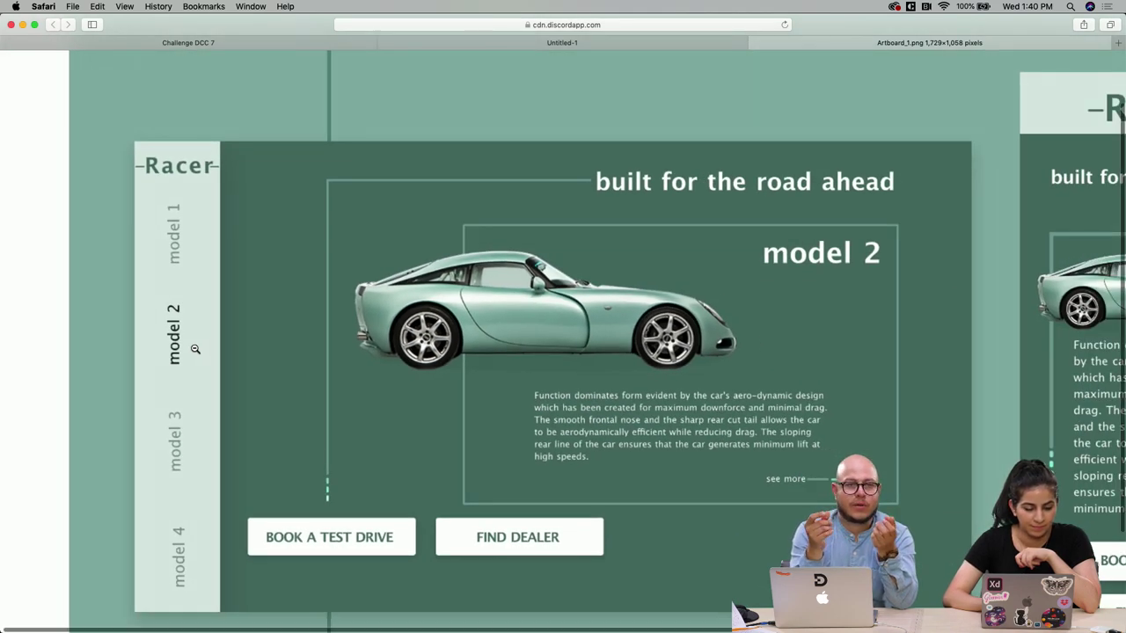
{"action": "left_click", "coordinate": [204, 329]}
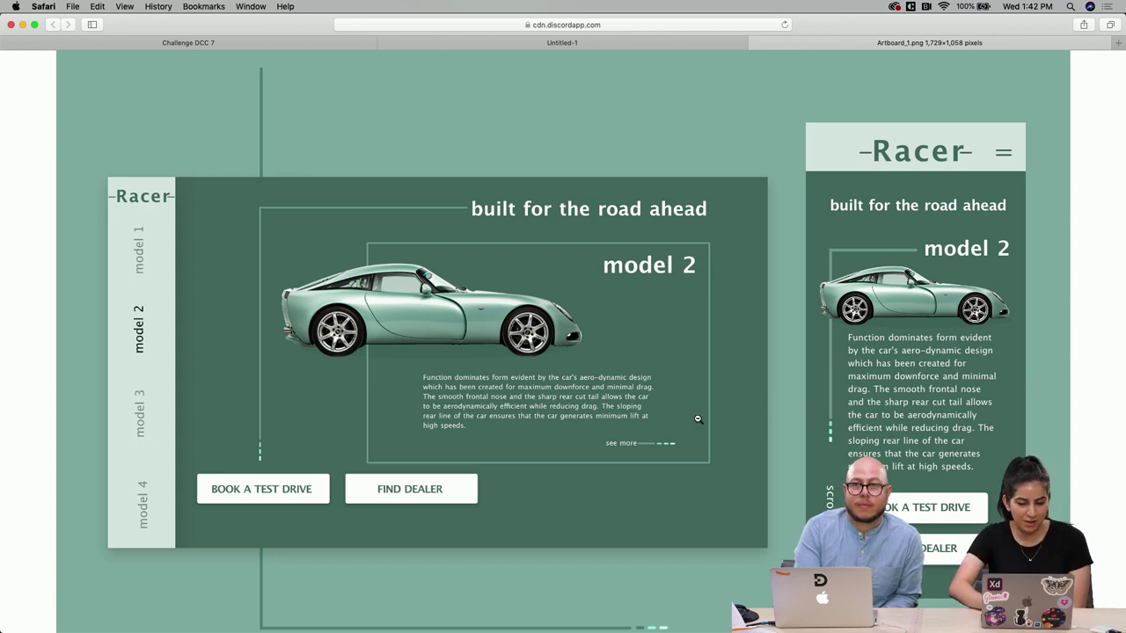
Return to Discord and open the original image of the Ghibli web design posted above the Racer design
{"action": "left_click", "coordinate": [741, 618]}
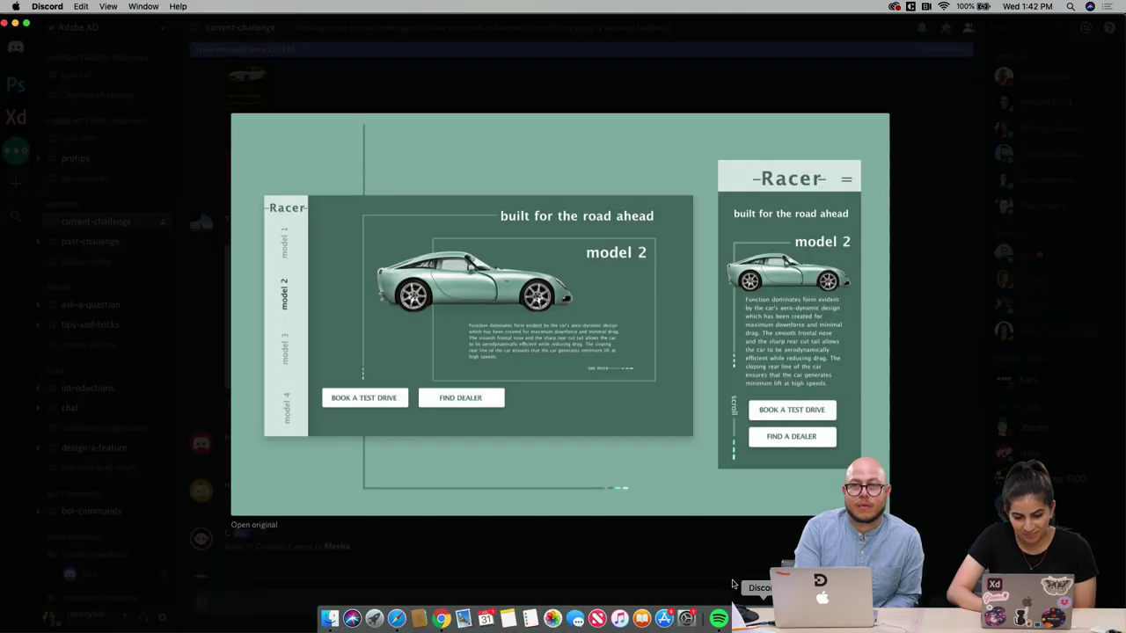
{"action": "left_click", "coordinate": [565, 563]}
{"action": "scroll", "coordinate": [498, 415], "scroll_direction": "up", "scroll_amount": 5}
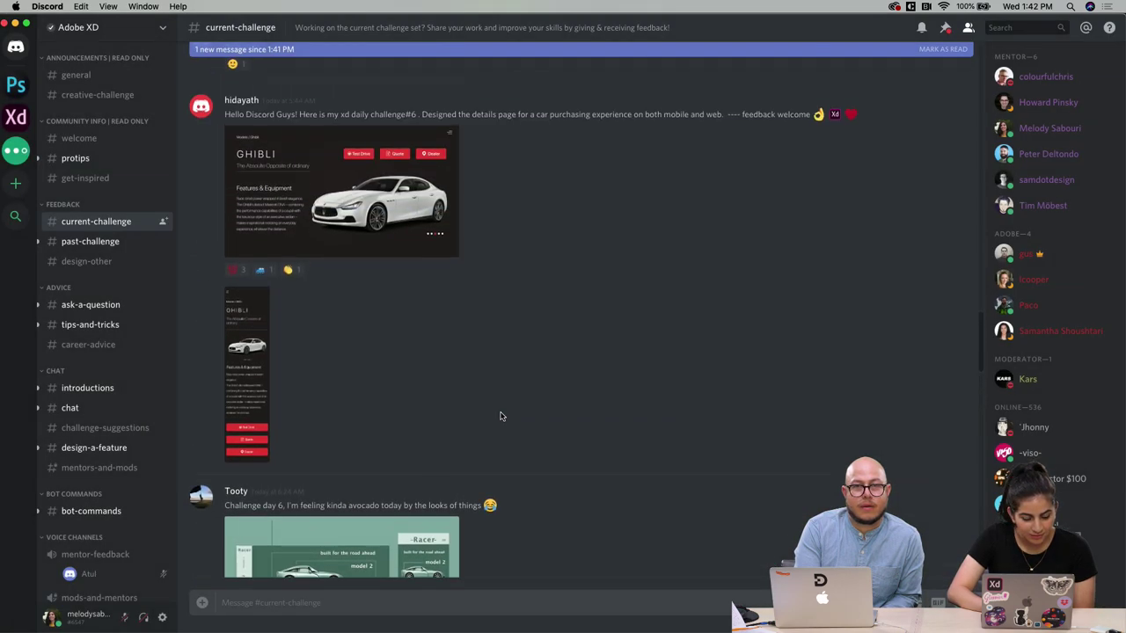
{"action": "left_click", "coordinate": [317, 248]}
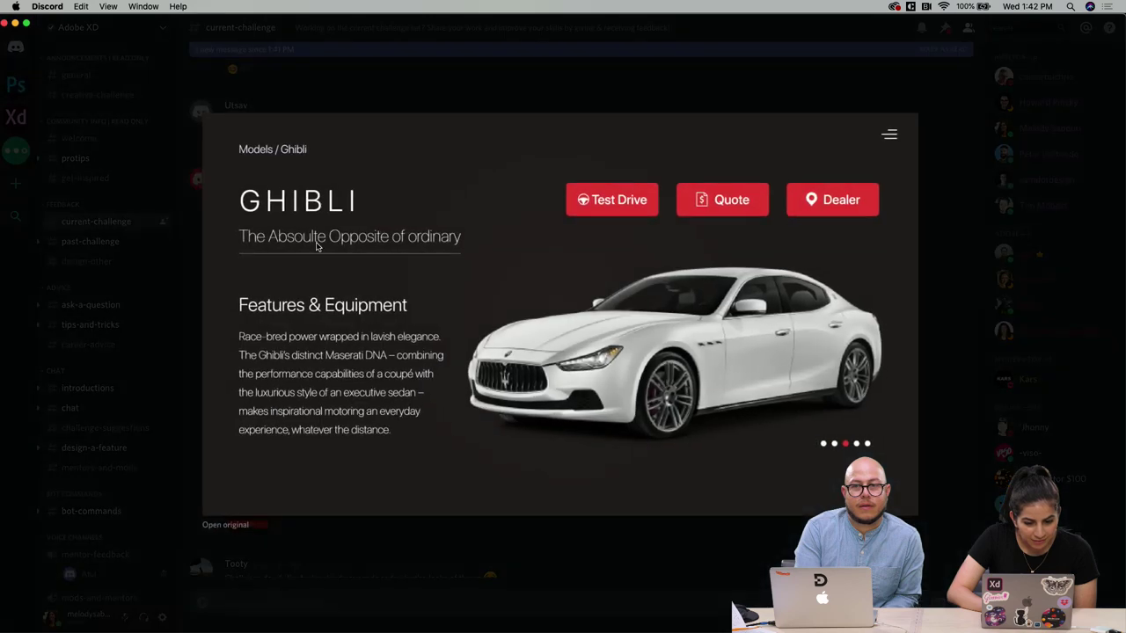
{"action": "left_click", "coordinate": [236, 528]}
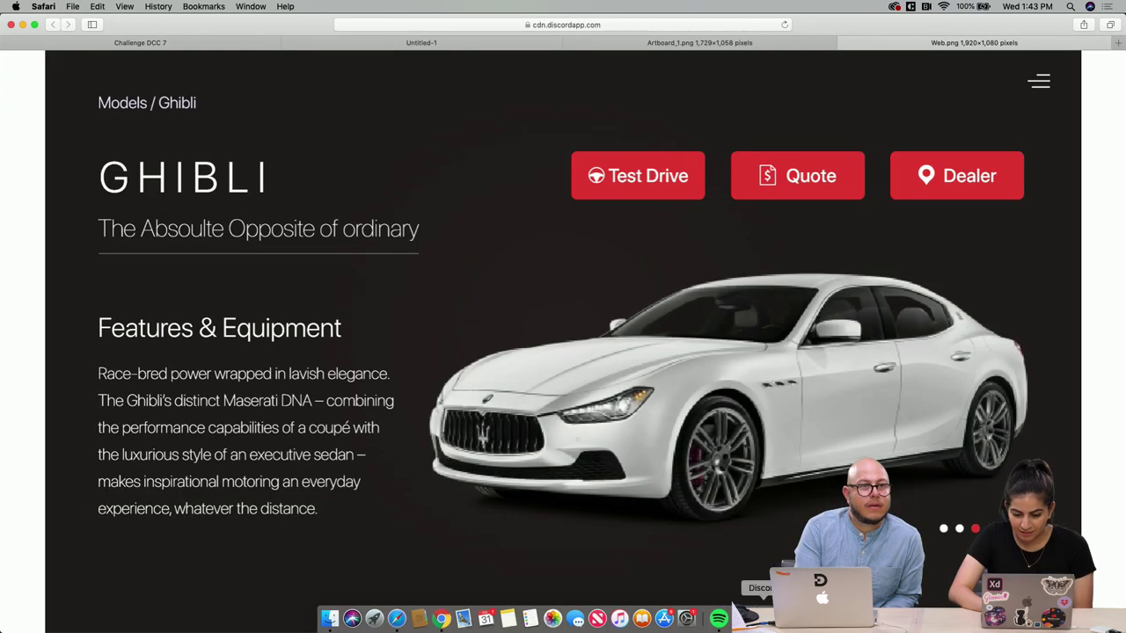
Open the original image of the Ghibli mobile design from Discord, and examine the Ghibli web version enlarged in the browser
{"action": "left_click", "coordinate": [741, 619]}
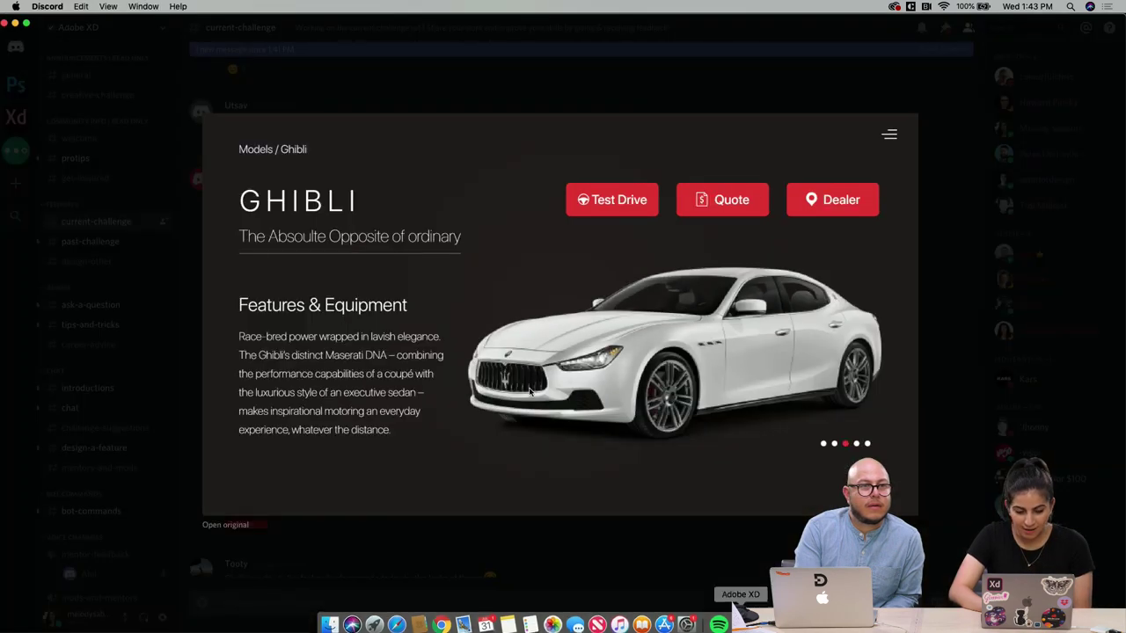
{"action": "left_click", "coordinate": [264, 554]}
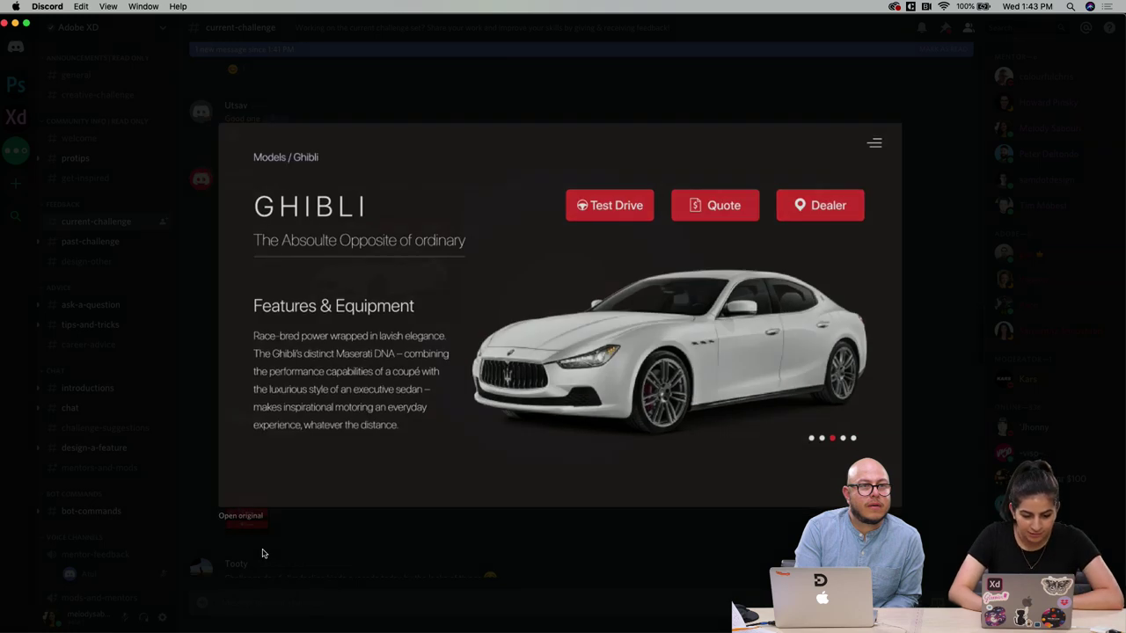
{"action": "left_click", "coordinate": [258, 398]}
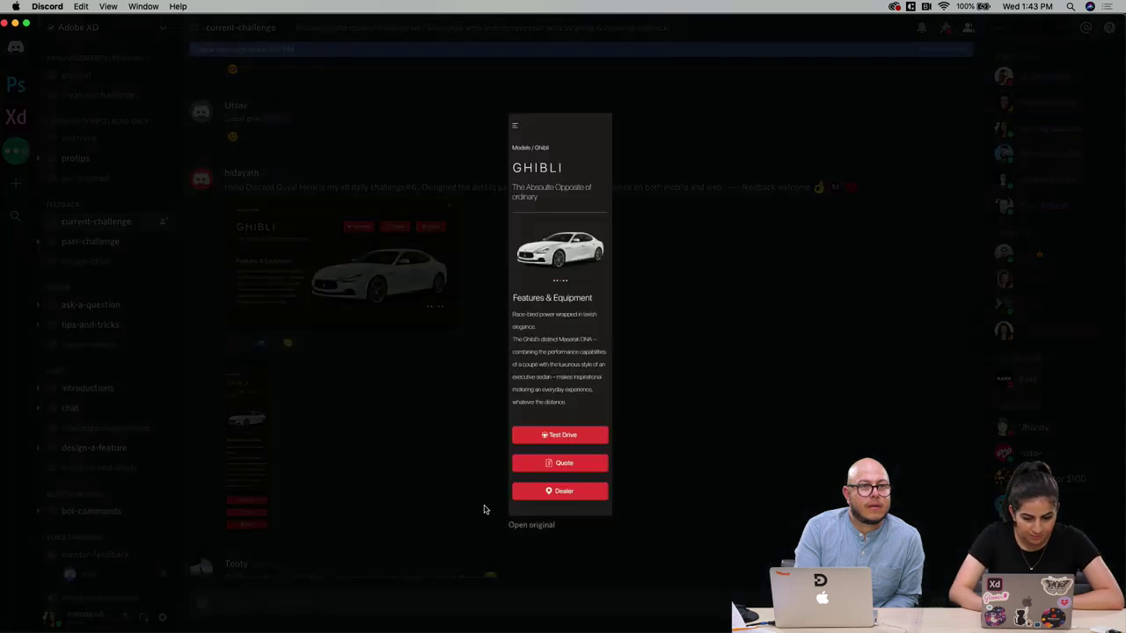
{"action": "left_click", "coordinate": [531, 527]}
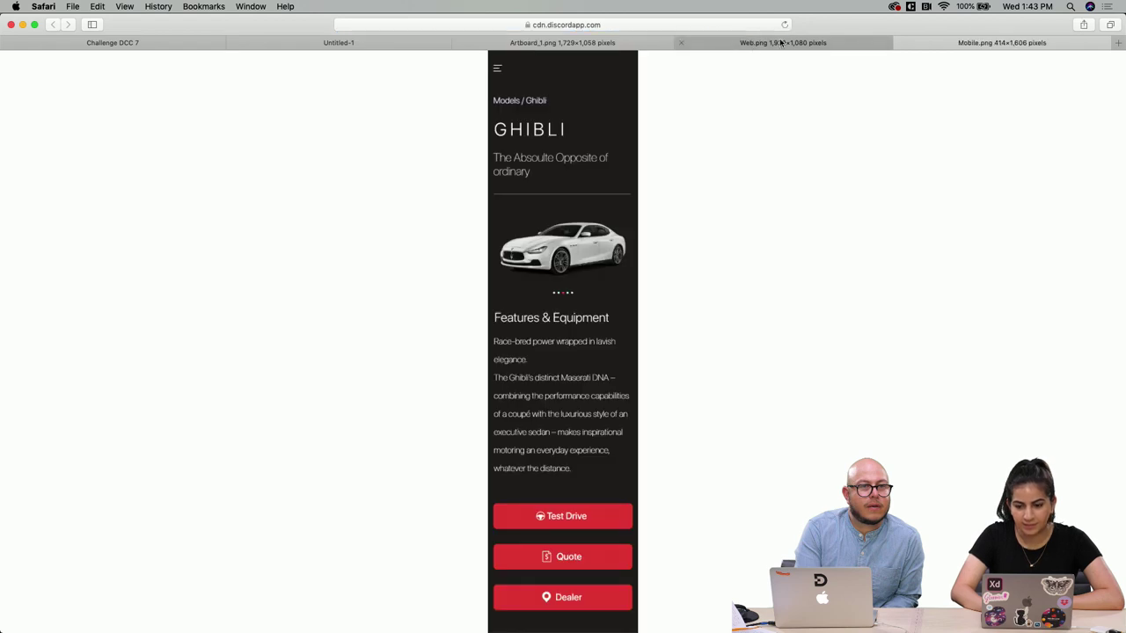
{"action": "left_click", "coordinate": [781, 44]}
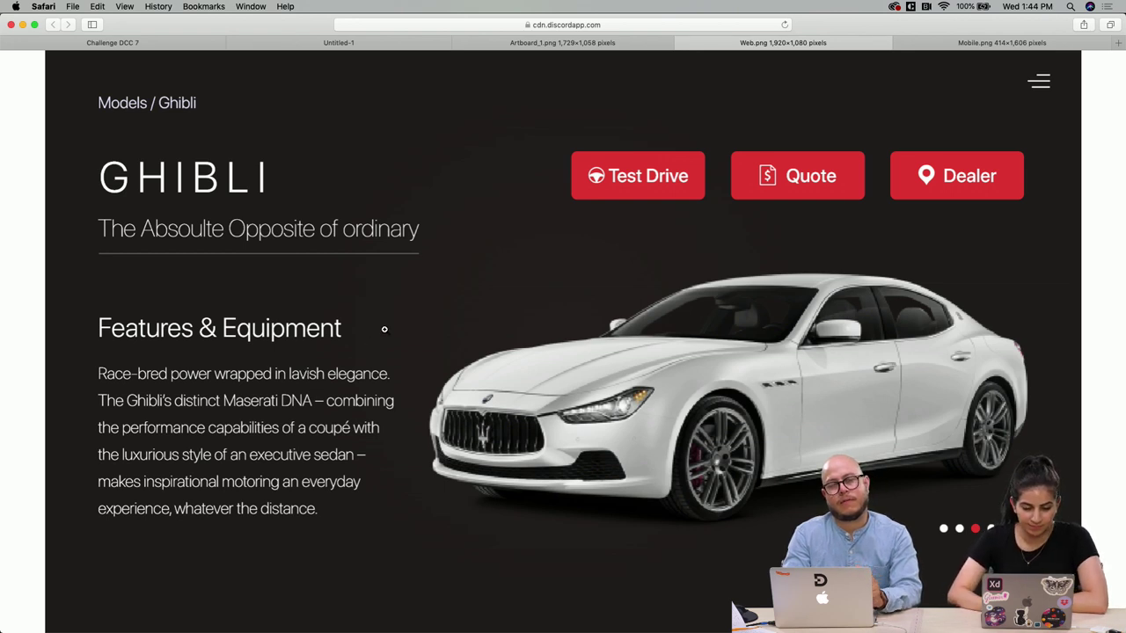
{"action": "key", "text": "super+plus"}
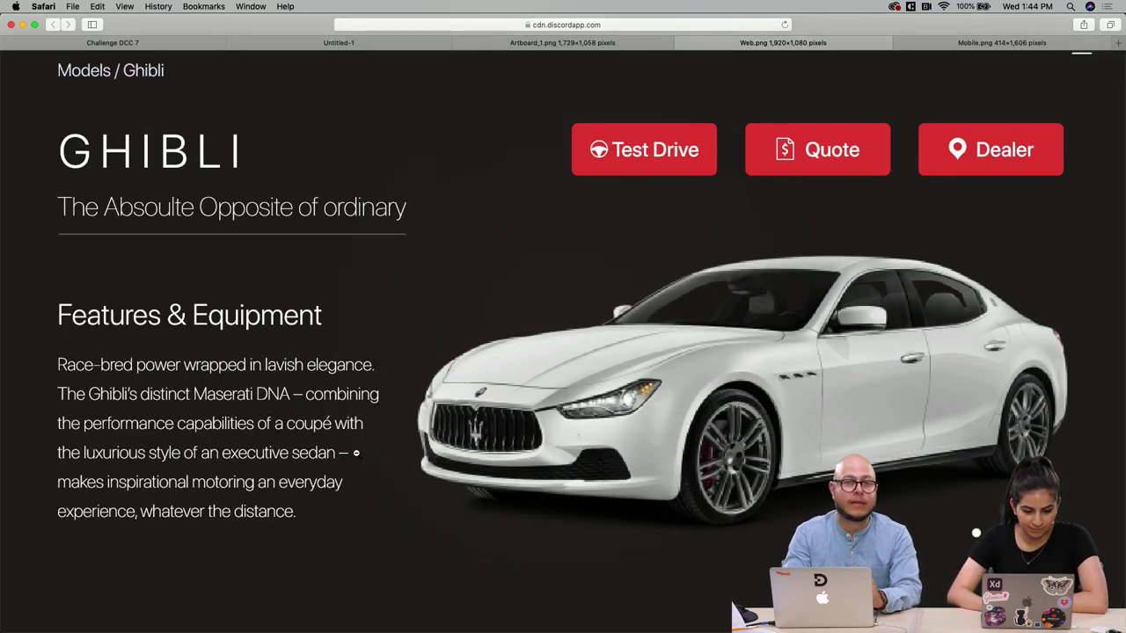
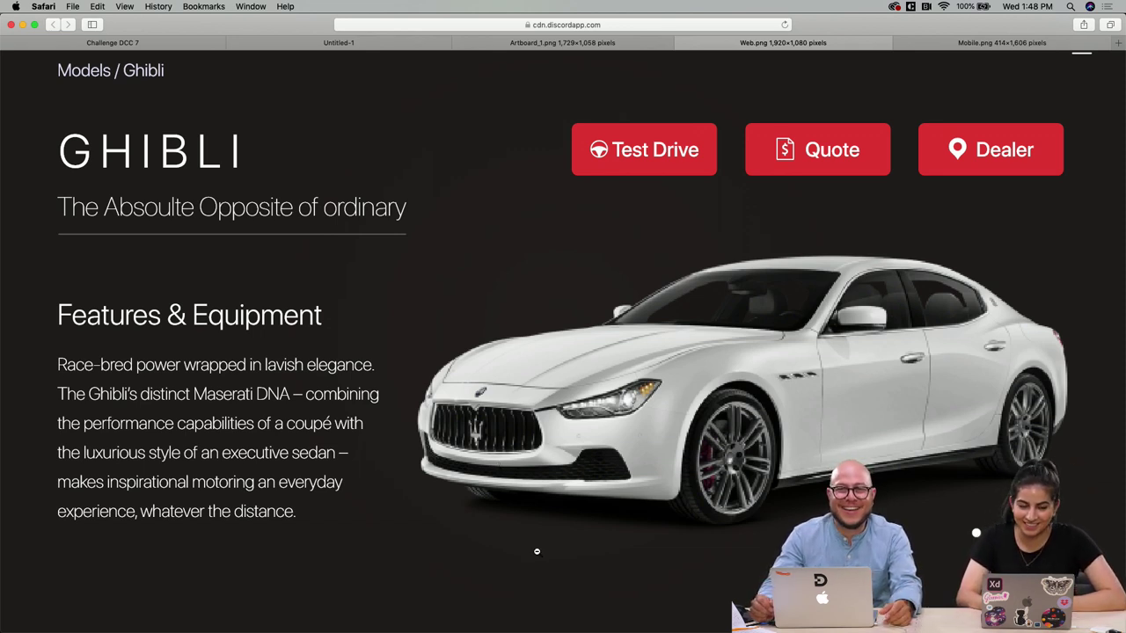
{"action": "mouse_move", "coordinate": [687, 623]}
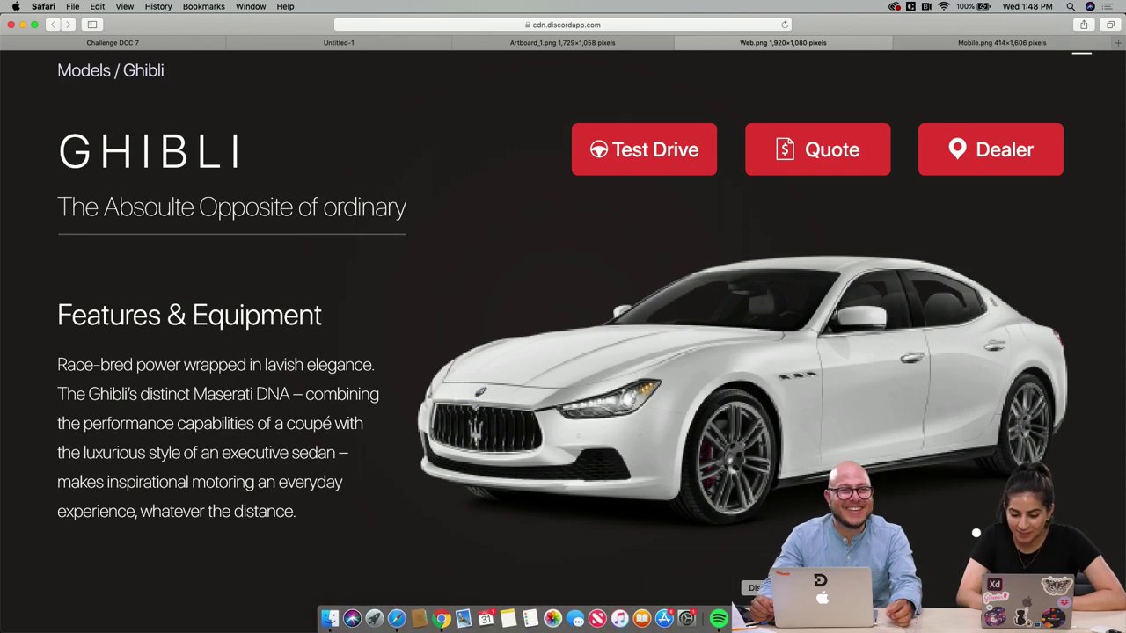
{"action": "left_click", "coordinate": [754, 620]}
{"action": "left_click", "coordinate": [672, 437]}
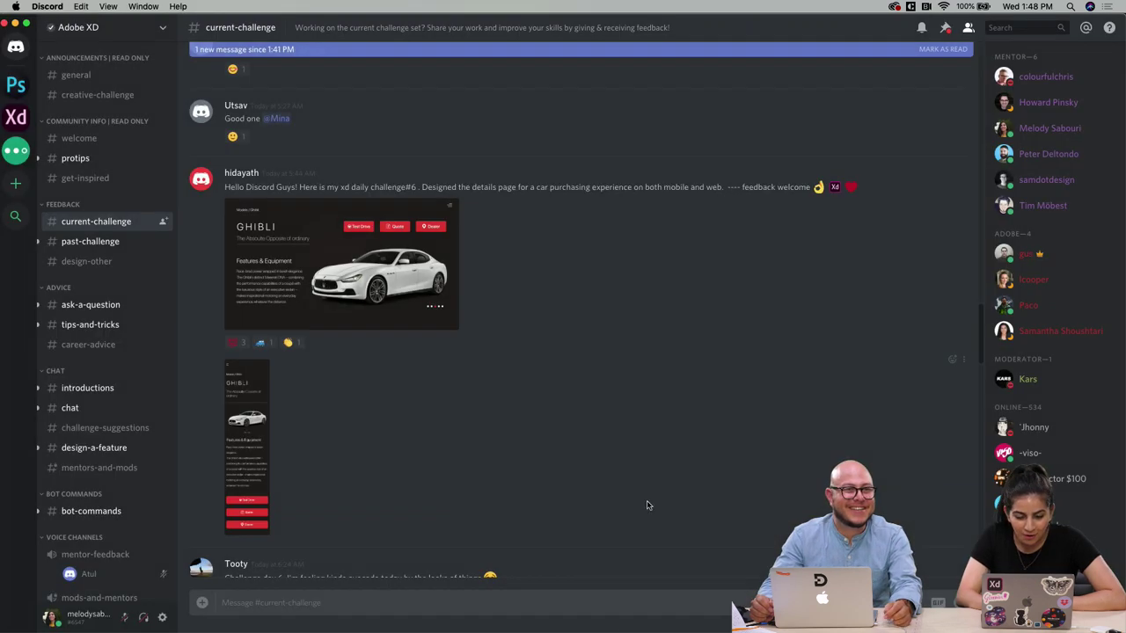
{"action": "left_click", "coordinate": [441, 619]}
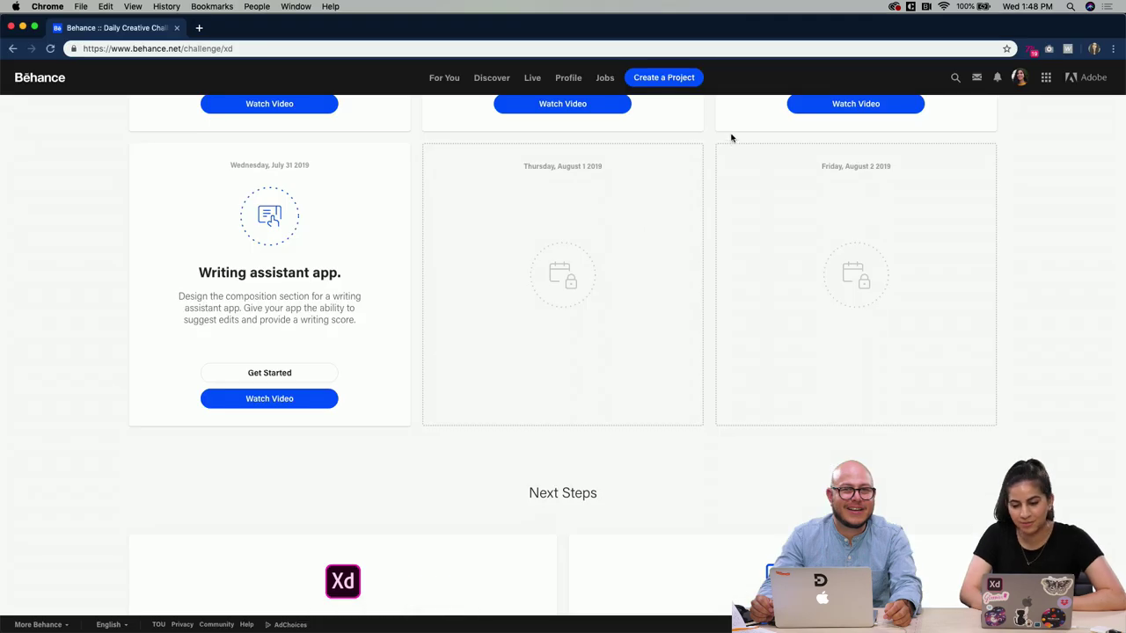
{"action": "left_click", "coordinate": [396, 619]}
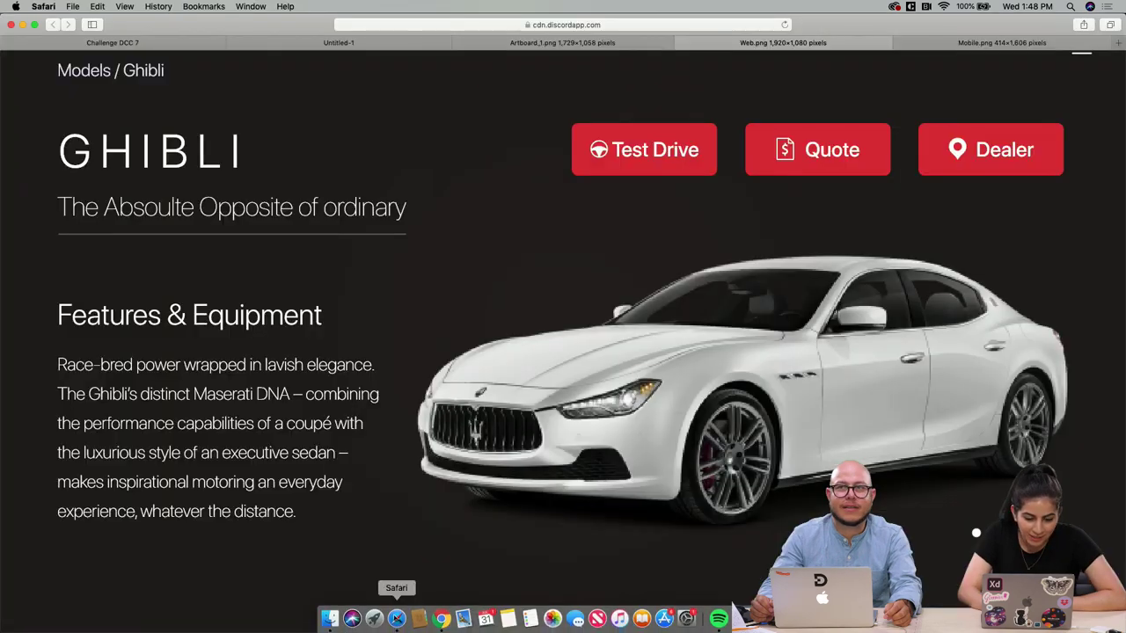
Enlarge the Ghibli mobile design in Mobile.png and examine its header, car carousel, Features & Equipment text and Test Drive, Quote and Dealer buttons
{"action": "left_click", "coordinate": [987, 44]}
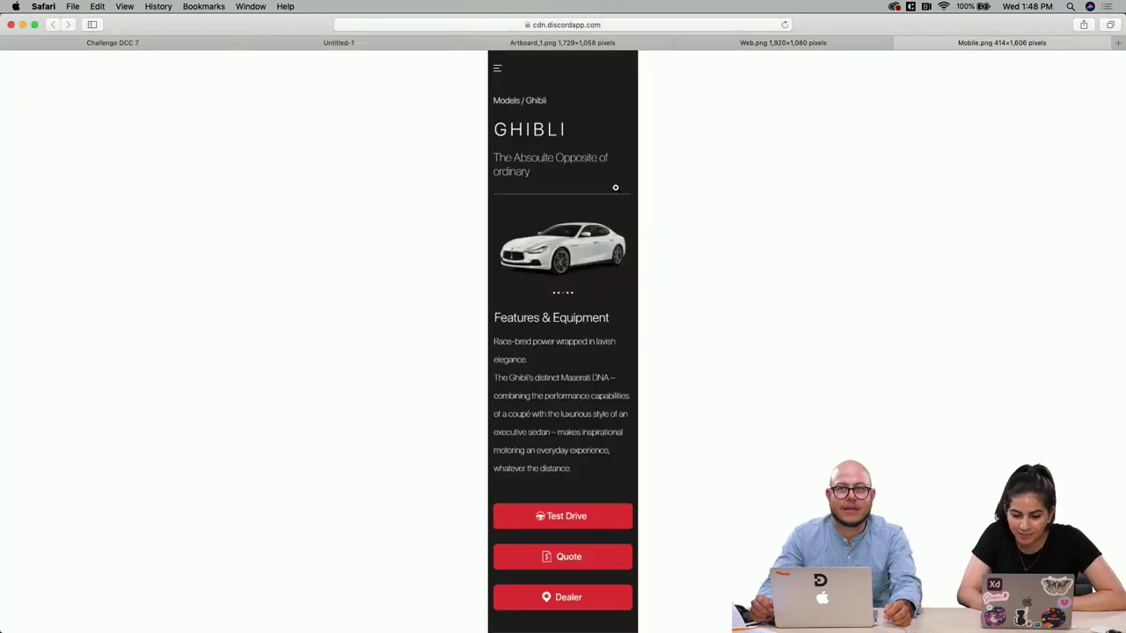
{"action": "left_click", "coordinate": [610, 185]}
{"action": "scroll", "coordinate": [563, 423], "scroll_direction": "down", "scroll_amount": 6}
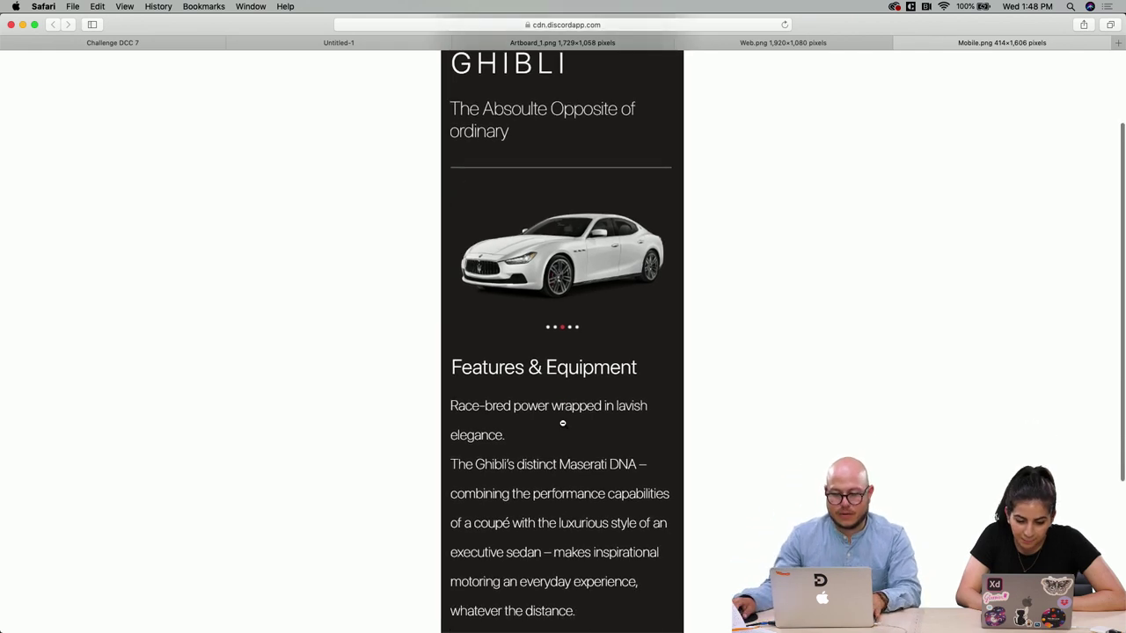
{"action": "scroll", "coordinate": [563, 423], "scroll_direction": "down", "scroll_amount": 3}
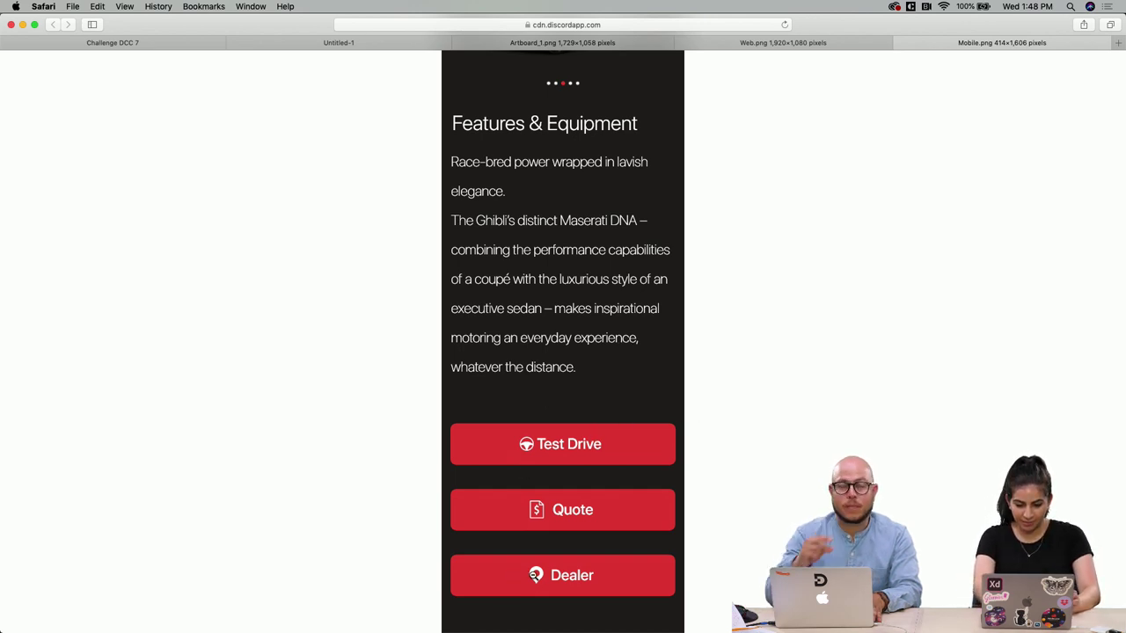
{"action": "scroll", "coordinate": [580, 443], "scroll_direction": "up", "scroll_amount": 5}
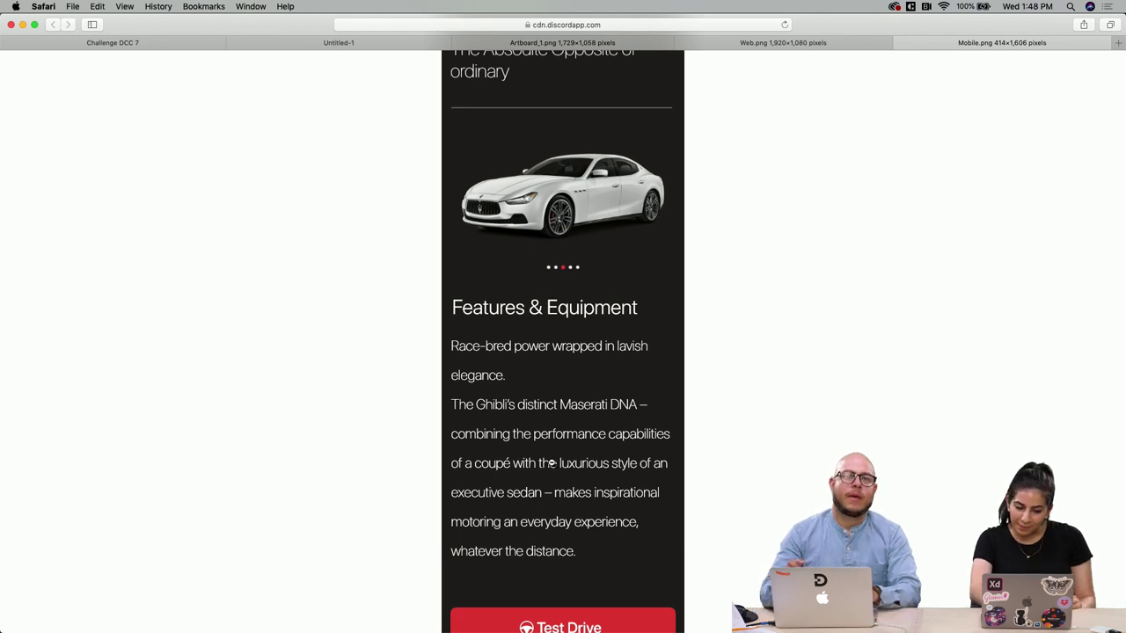
{"action": "scroll", "coordinate": [642, 481], "scroll_direction": "down", "scroll_amount": 2}
{"action": "scroll", "coordinate": [642, 481], "scroll_direction": "down", "scroll_amount": 3}
{"action": "scroll", "coordinate": [641, 470], "scroll_direction": "up", "scroll_amount": 4}
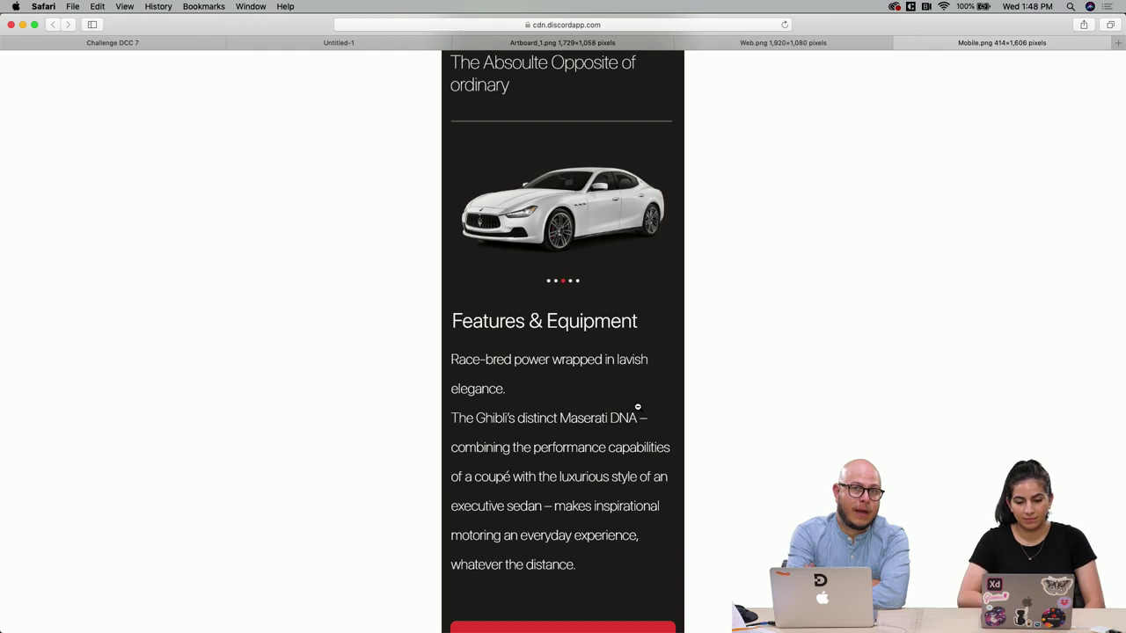
{"action": "scroll", "coordinate": [638, 406], "scroll_direction": "up", "scroll_amount": 5}
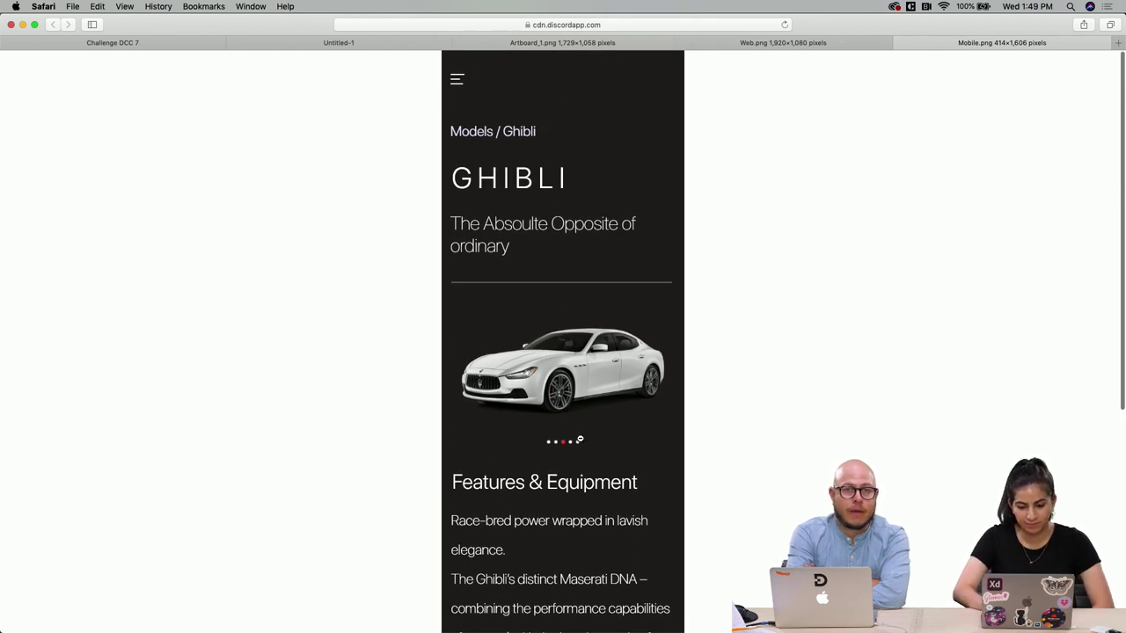
{"action": "scroll", "coordinate": [593, 538], "scroll_direction": "down", "scroll_amount": 3}
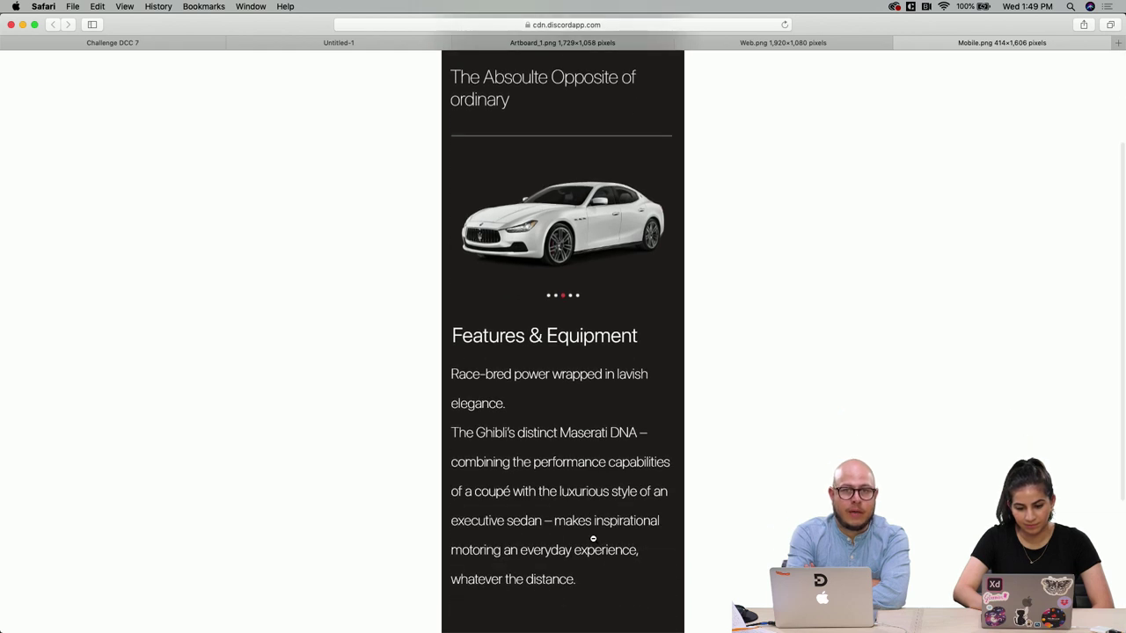
{"action": "scroll", "coordinate": [584, 393], "scroll_direction": "up", "scroll_amount": 1}
{"action": "scroll", "coordinate": [584, 394], "scroll_direction": "up", "scroll_amount": 3}
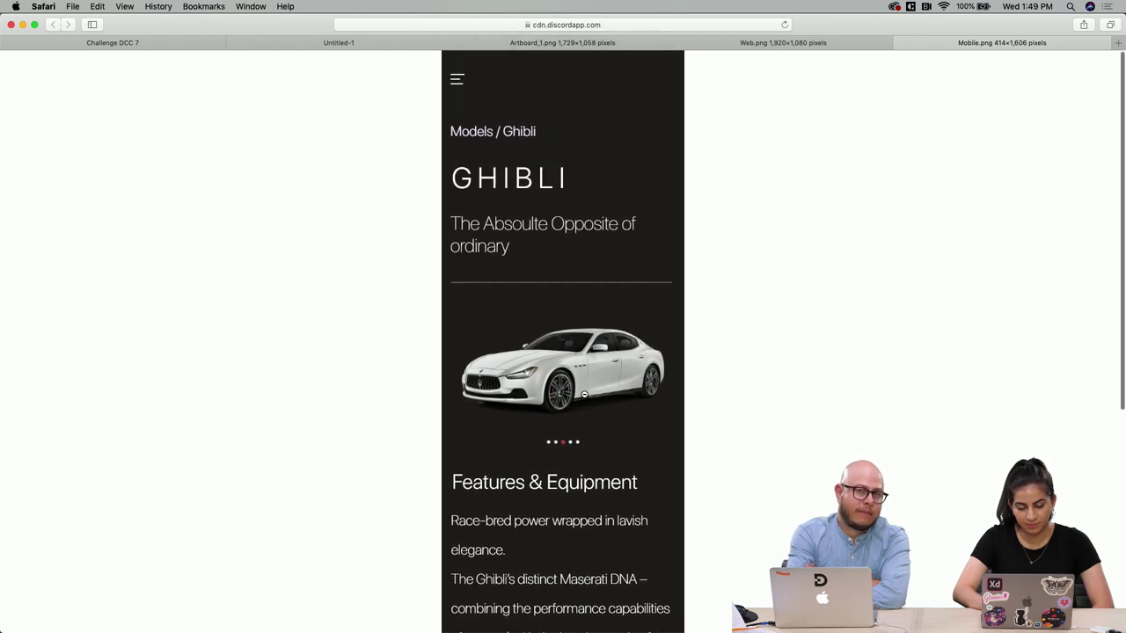
{"action": "scroll", "coordinate": [587, 462], "scroll_direction": "down", "scroll_amount": 2}
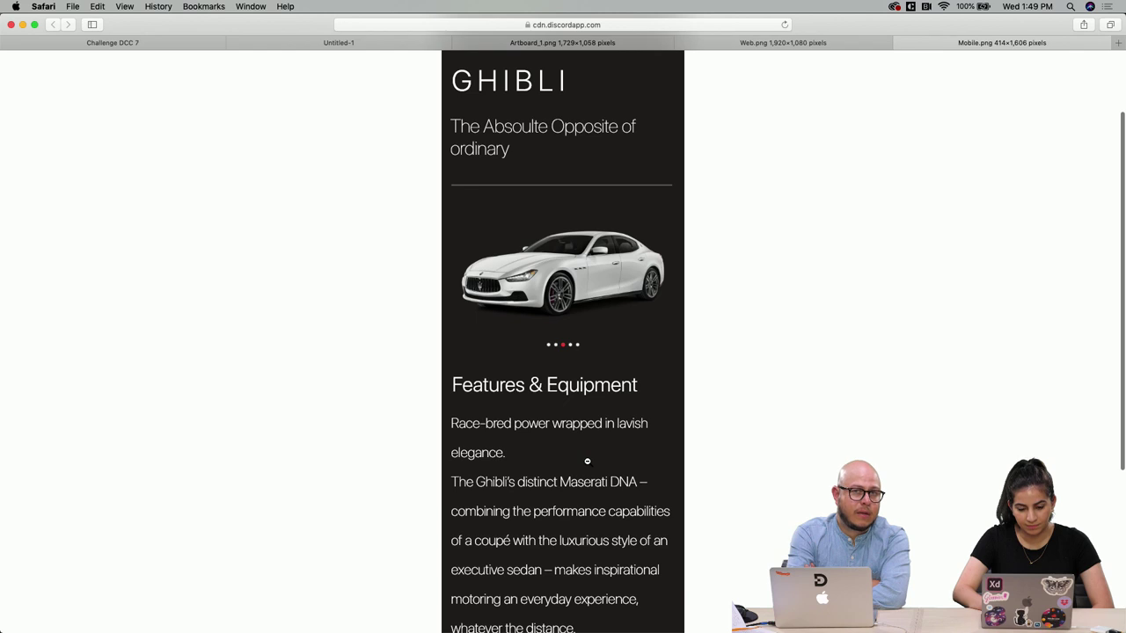
{"action": "scroll", "coordinate": [587, 462], "scroll_direction": "down", "scroll_amount": 3}
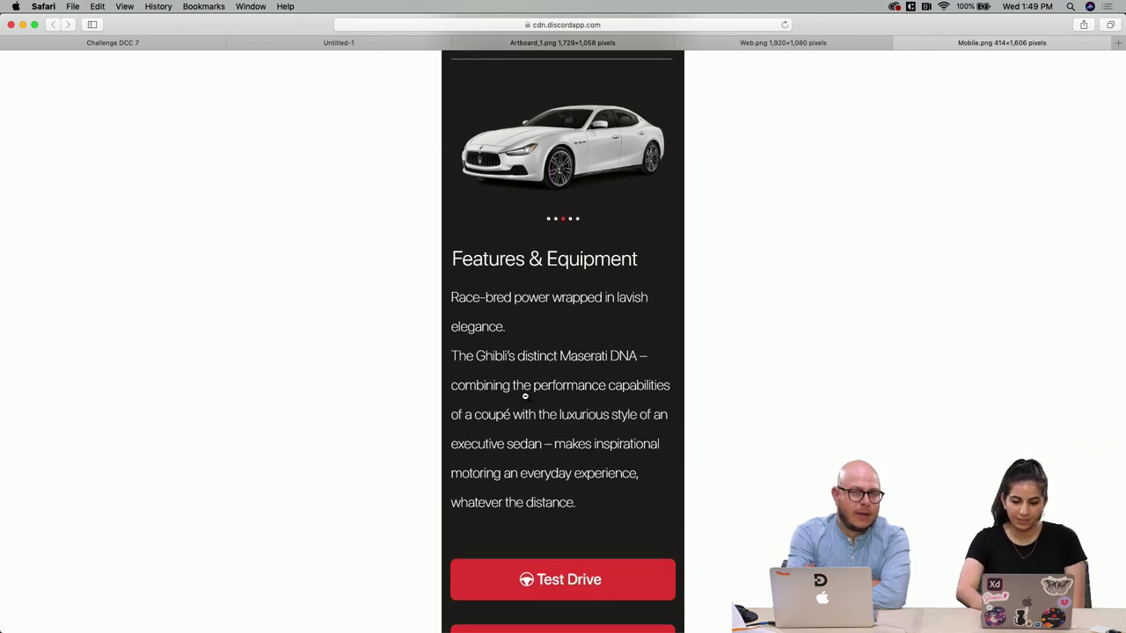
{"action": "key", "text": "super+r"}
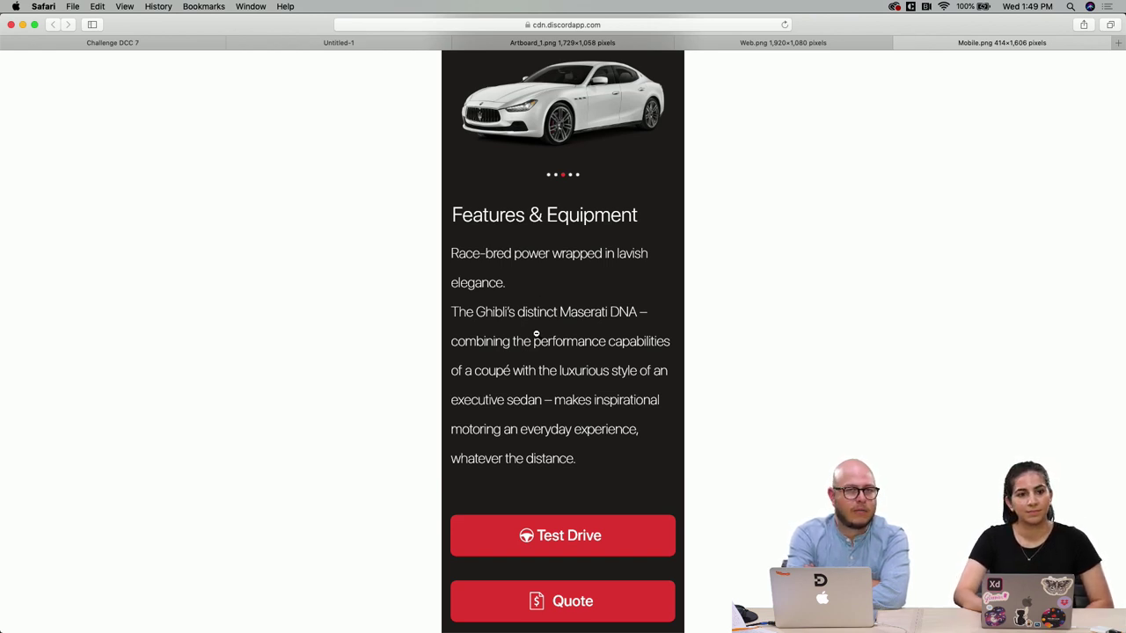
{"action": "scroll", "coordinate": [536, 334], "scroll_direction": "up", "scroll_amount": 5}
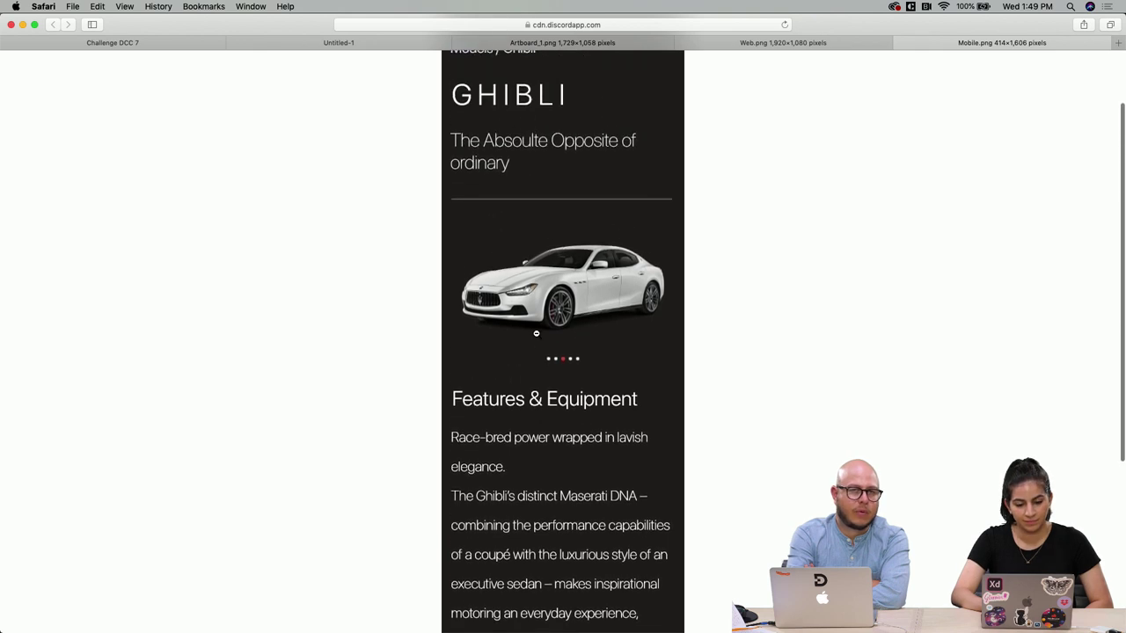
{"action": "scroll", "coordinate": [535, 335], "scroll_direction": "up", "scroll_amount": 2}
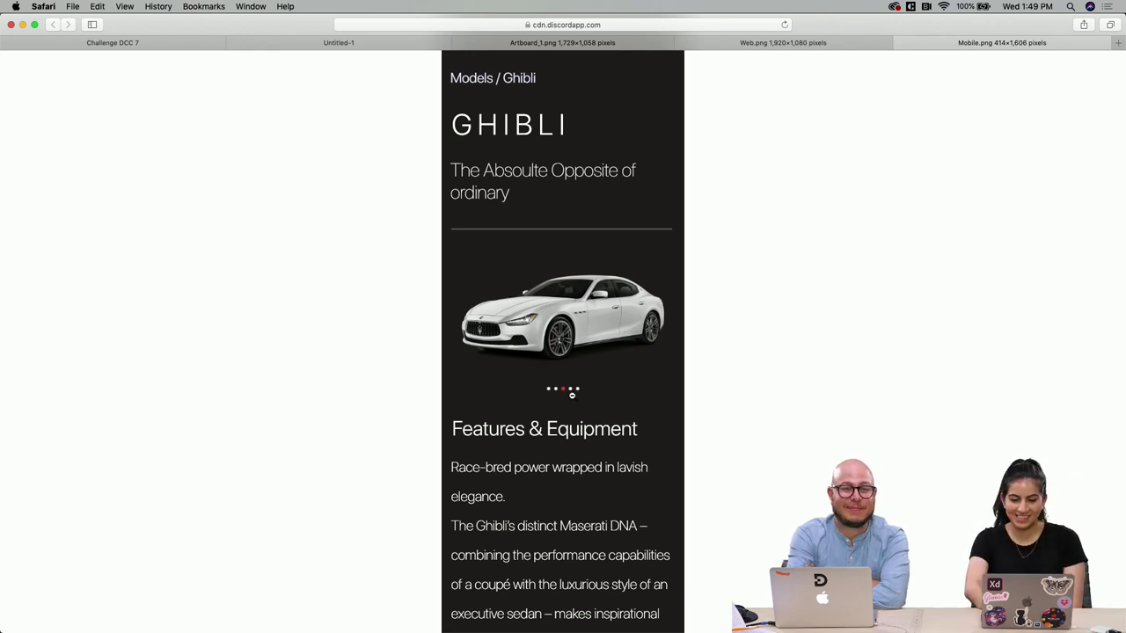
{"action": "scroll", "coordinate": [570, 477], "scroll_direction": "down", "scroll_amount": 7}
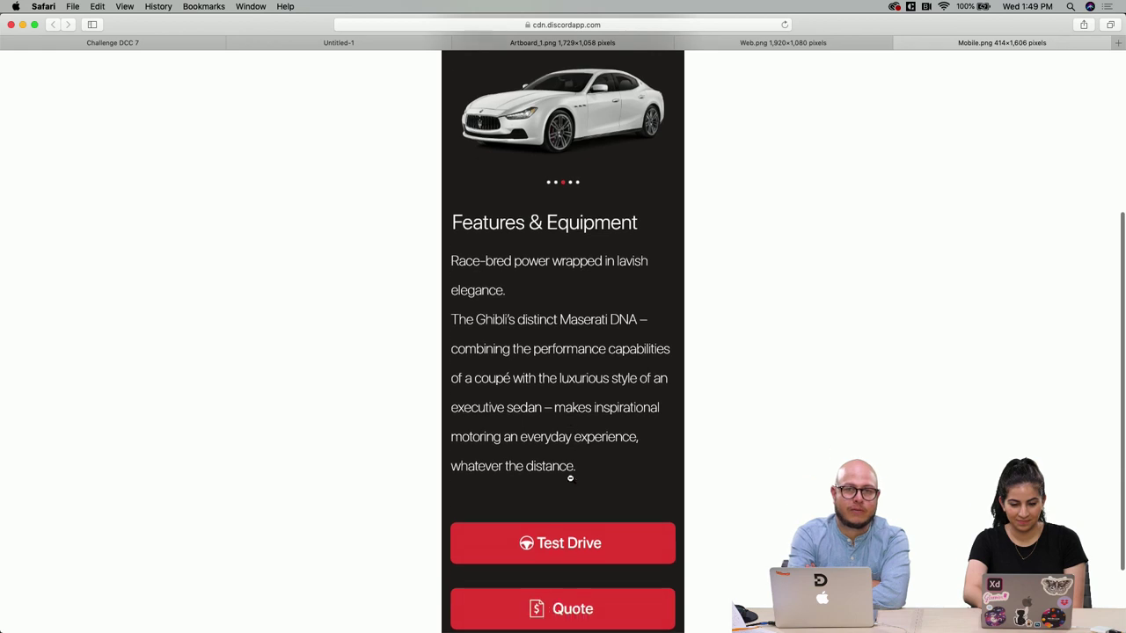
Review the Ghibli mobile page's body text spacing, the three stacked red action buttons and the title area above the car
{"action": "scroll", "coordinate": [570, 478], "scroll_direction": "up", "scroll_amount": 5}
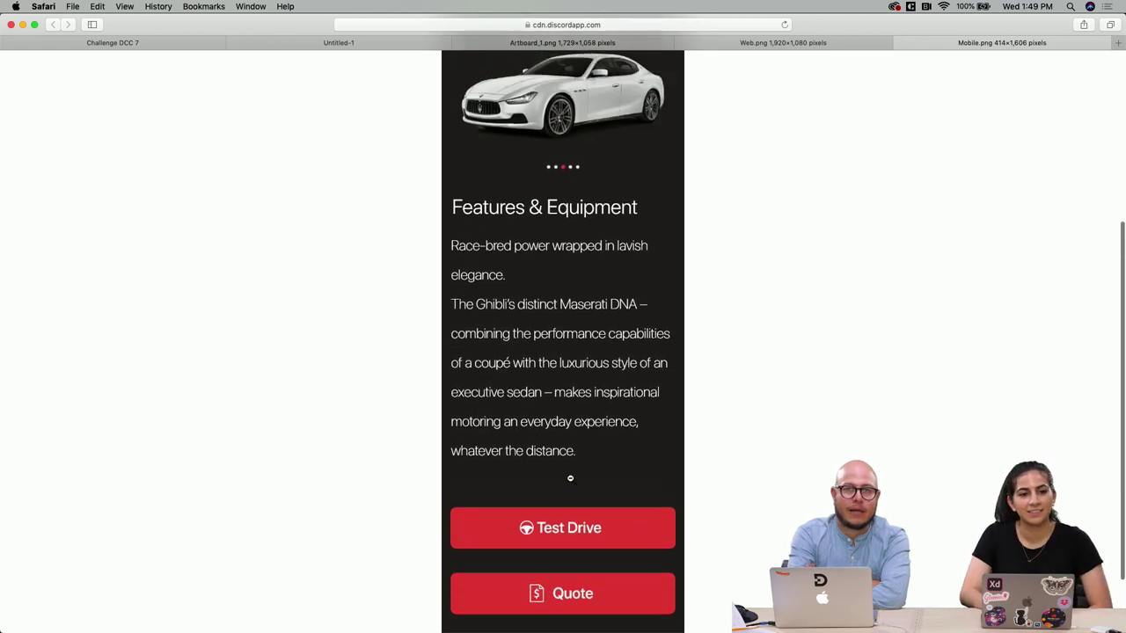
{"action": "scroll", "coordinate": [570, 478], "scroll_direction": "down", "scroll_amount": 1}
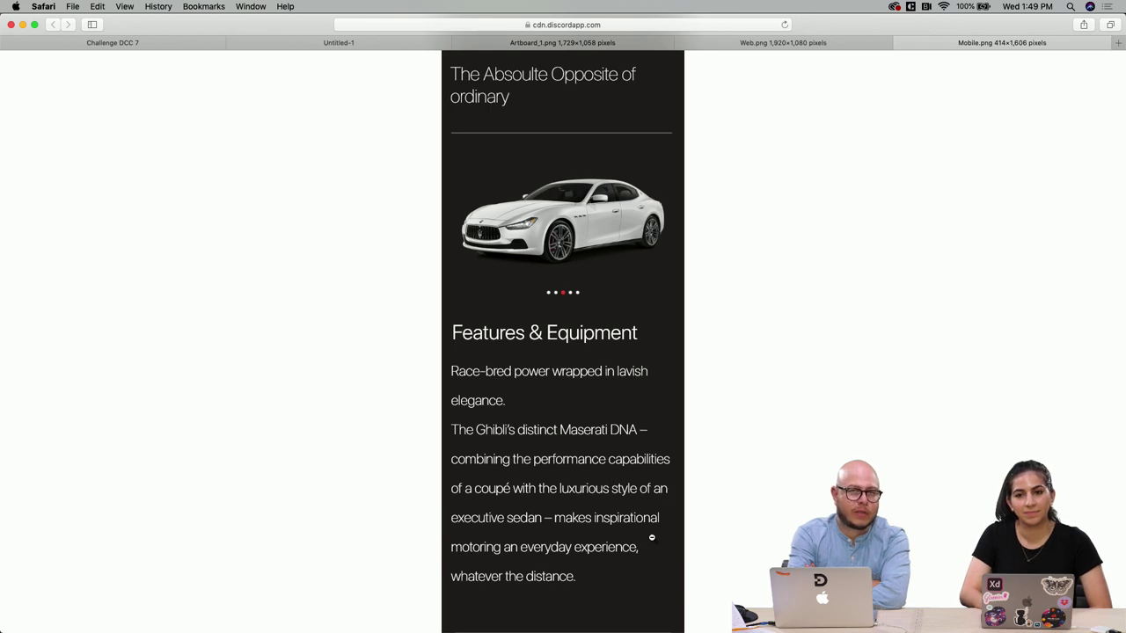
{"action": "scroll", "coordinate": [651, 537], "scroll_direction": "down", "scroll_amount": 1}
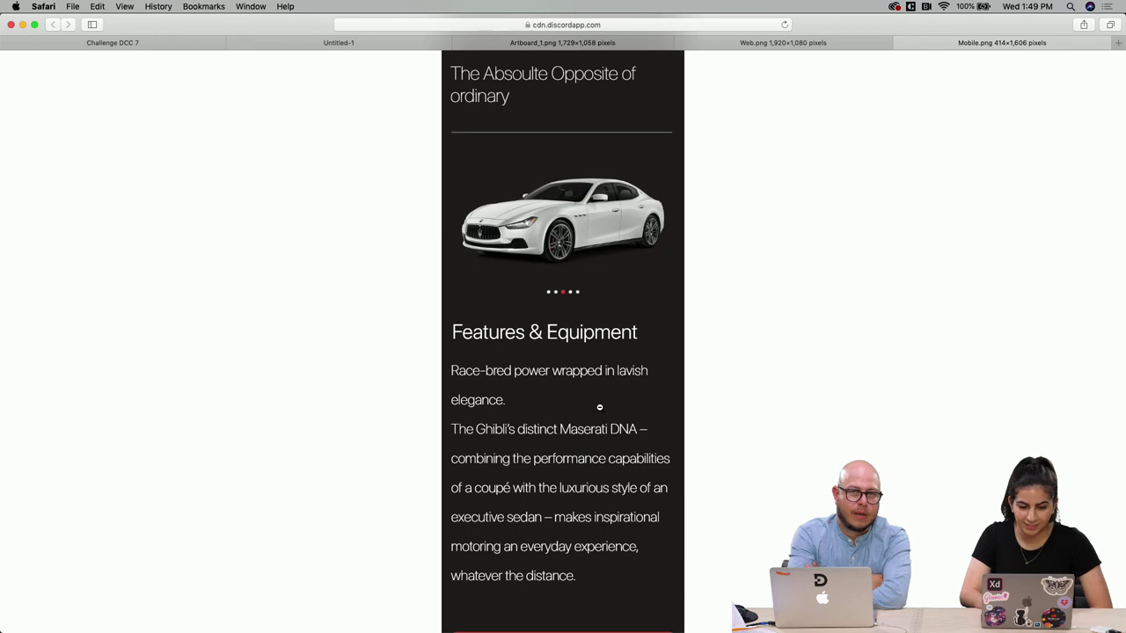
{"action": "scroll", "coordinate": [599, 408], "scroll_direction": "down", "scroll_amount": 4}
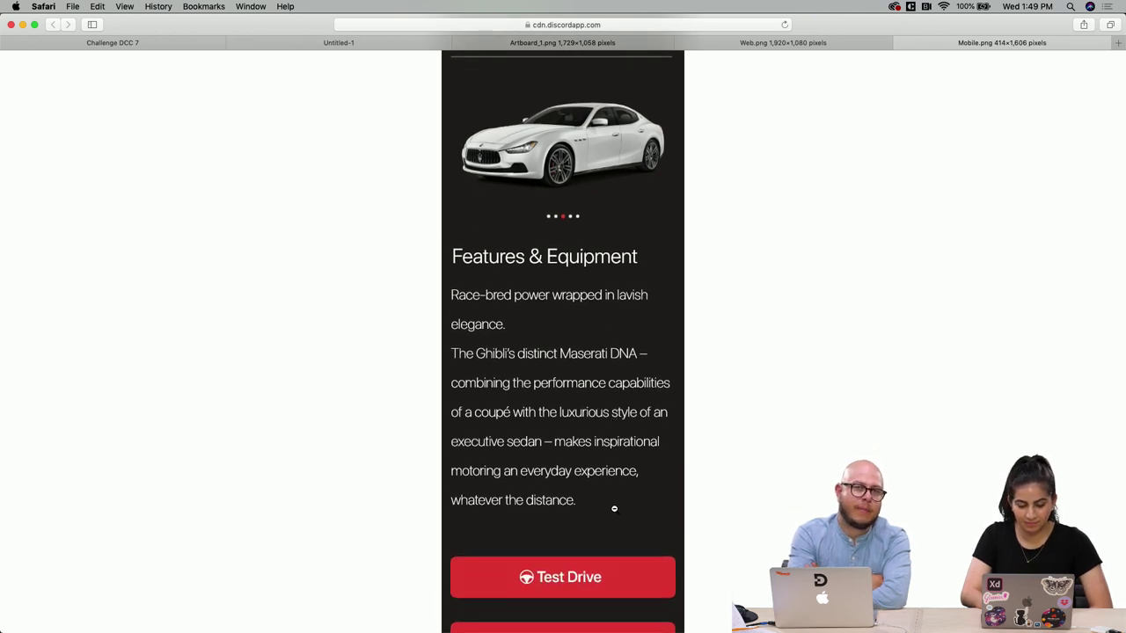
{"action": "scroll", "coordinate": [614, 508], "scroll_direction": "down", "scroll_amount": 5}
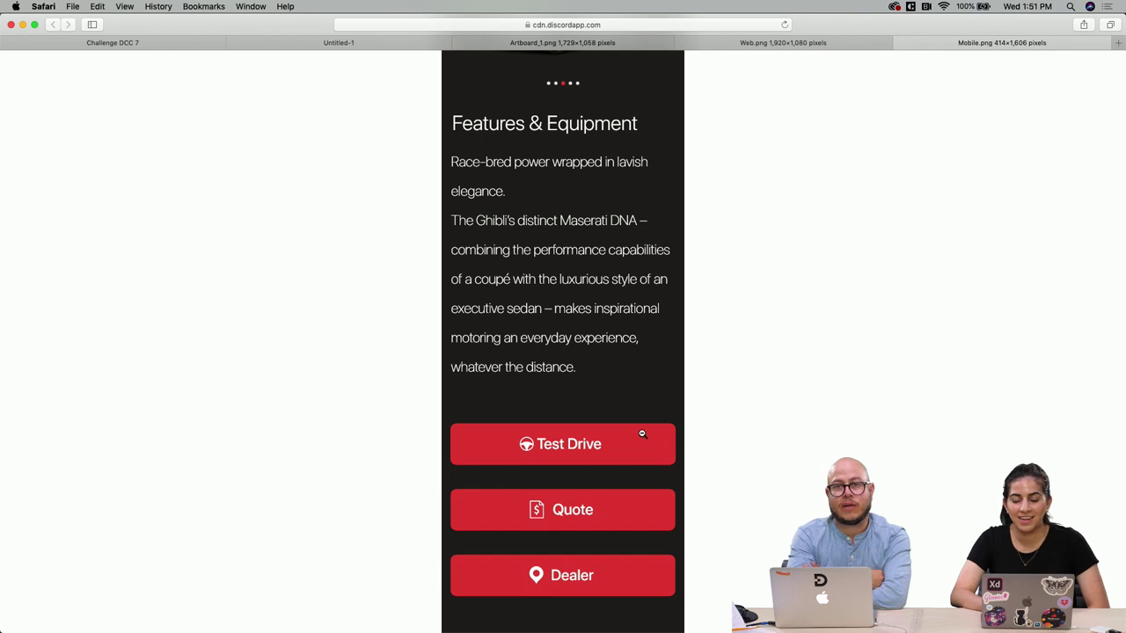
{"action": "scroll", "coordinate": [642, 433], "scroll_direction": "up", "scroll_amount": 3}
{"action": "scroll", "coordinate": [641, 444], "scroll_direction": "up", "scroll_amount": 3}
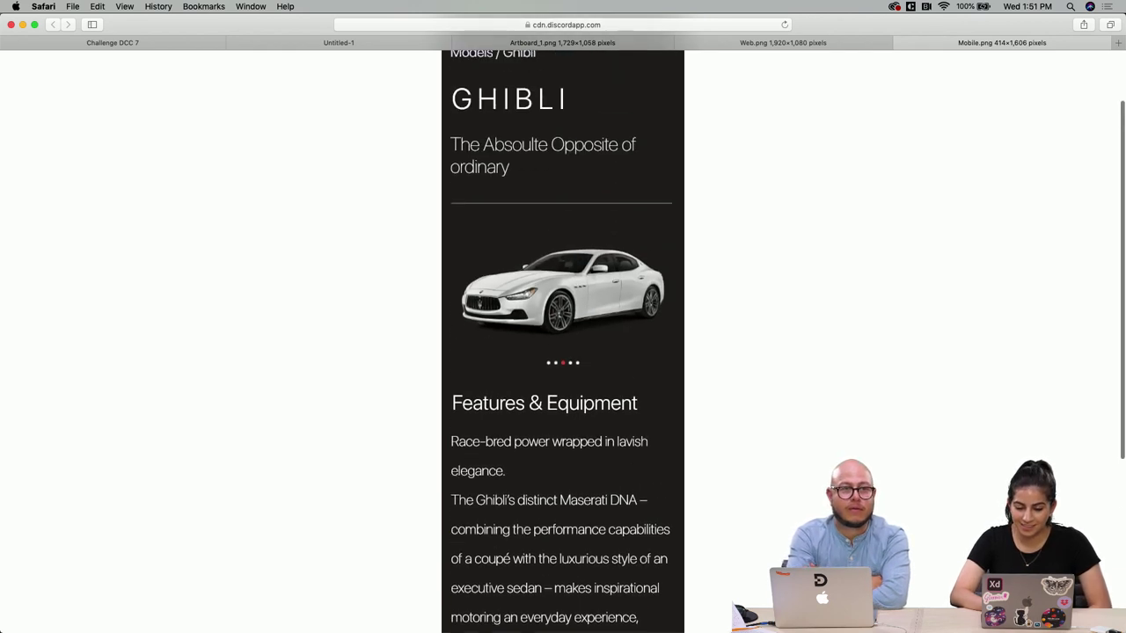
Return to the current-challenge channel in Discord and look over the submissions following the Ghibli post
{"action": "left_click", "coordinate": [737, 620]}
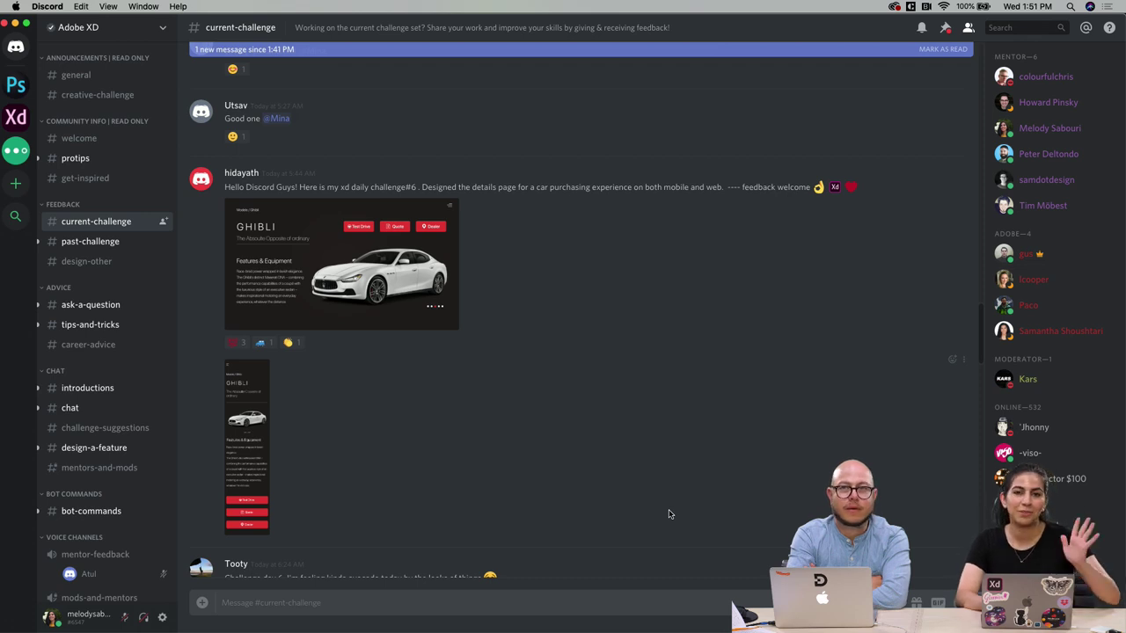
{"action": "scroll", "coordinate": [568, 477], "scroll_direction": "down", "scroll_amount": 3}
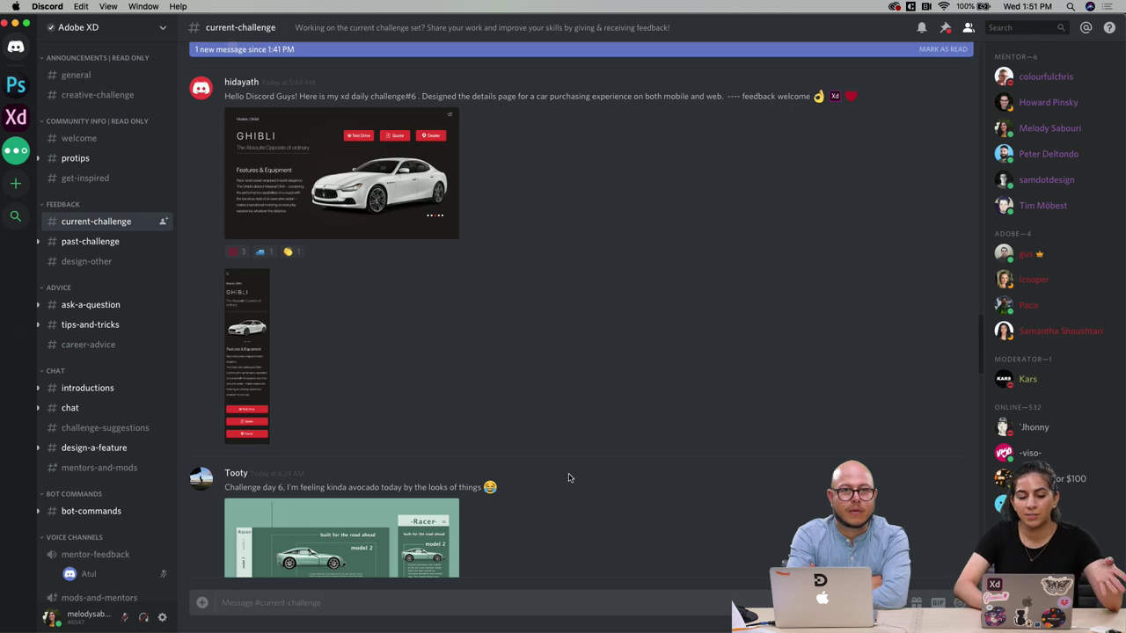
{"action": "scroll", "coordinate": [464, 450], "scroll_direction": "down", "scroll_amount": 10}
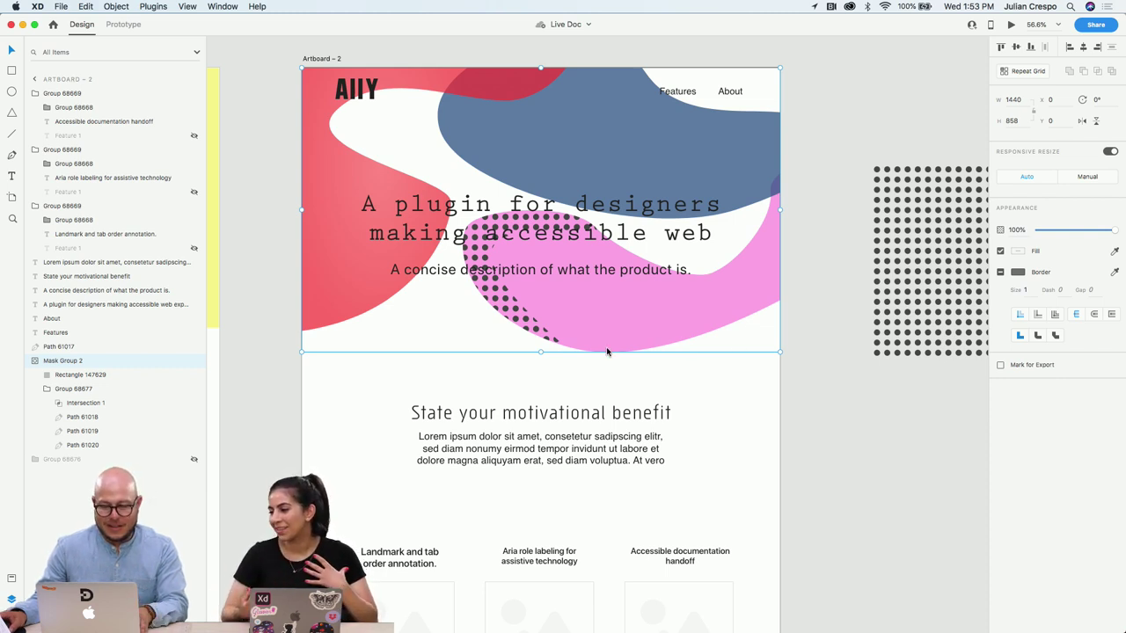
Delete the leftover square dot pattern on the pasteboard beside Artboard – 2 in the Live Doc
{"action": "scroll", "coordinate": [754, 370], "scroll_direction": "down", "scroll_amount": 3}
{"action": "scroll", "coordinate": [754, 369], "scroll_direction": "down", "scroll_amount": 2}
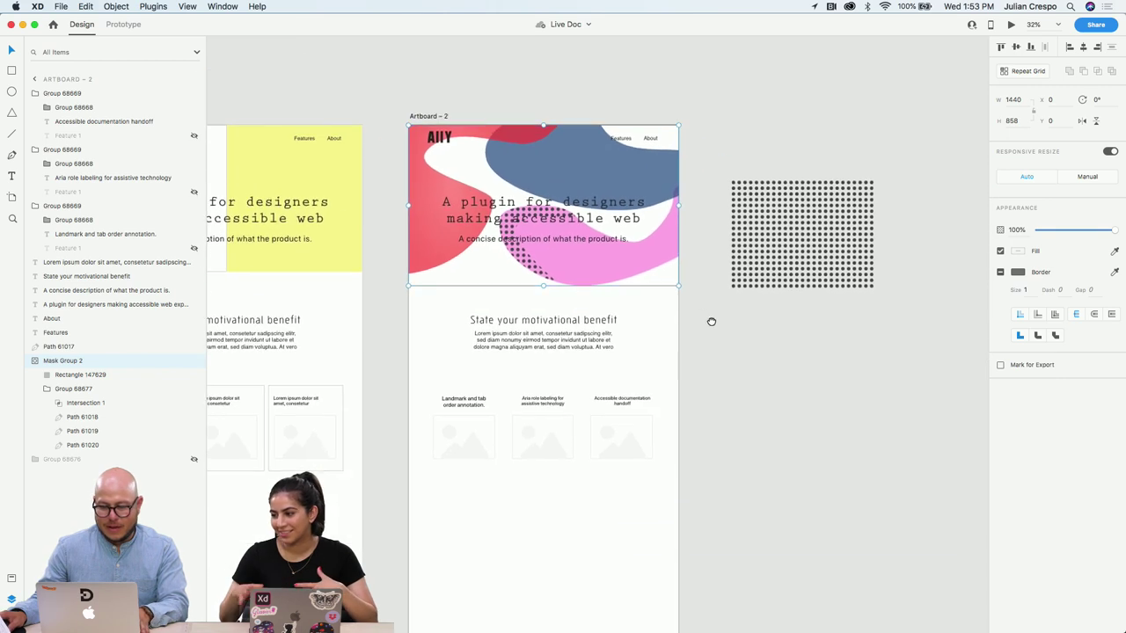
{"action": "left_click", "coordinate": [802, 257]}
{"action": "key", "text": "Delete"}
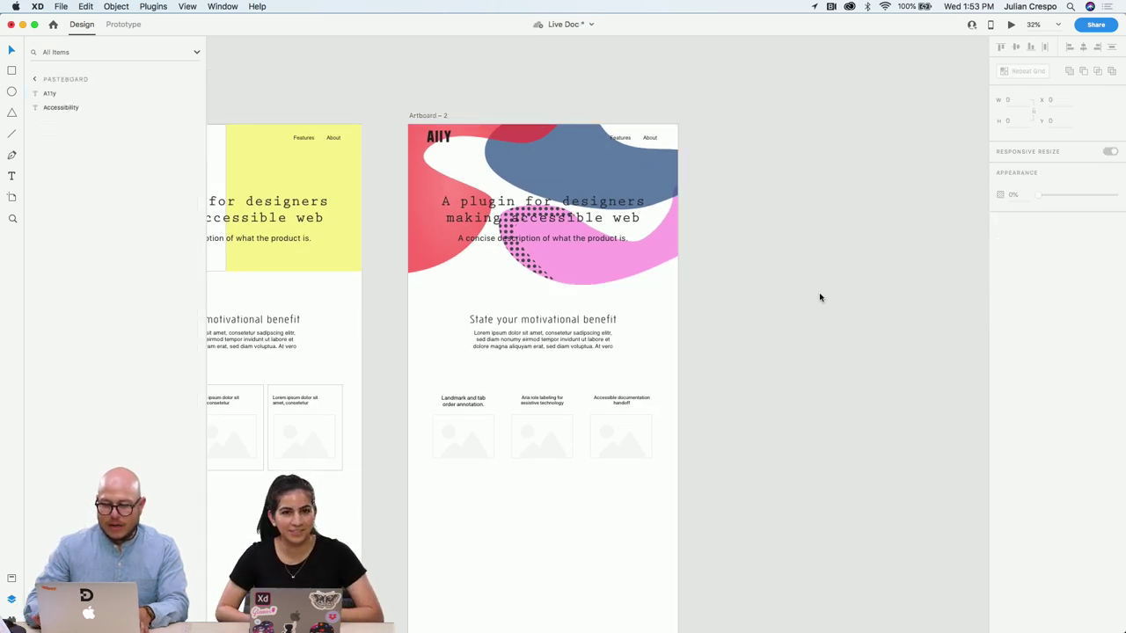
Compare the yellow split hero of Artboard – 1 with the original wireframe and the organic-shape hero of Artboard – 2
{"action": "scroll", "coordinate": [503, 238], "scroll_direction": "left", "scroll_amount": 3}
{"action": "scroll", "coordinate": [504, 239], "scroll_direction": "up", "scroll_amount": 3}
{"action": "scroll", "coordinate": [409, 226], "scroll_direction": "left", "scroll_amount": 3}
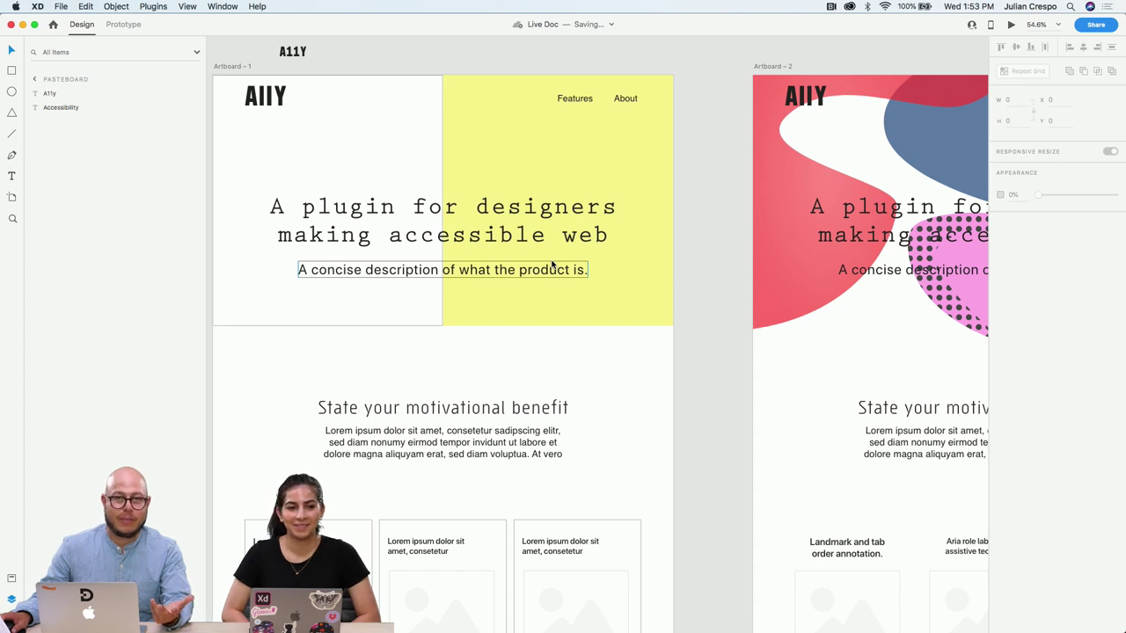
{"action": "scroll", "coordinate": [688, 322], "scroll_direction": "down", "scroll_amount": 3}
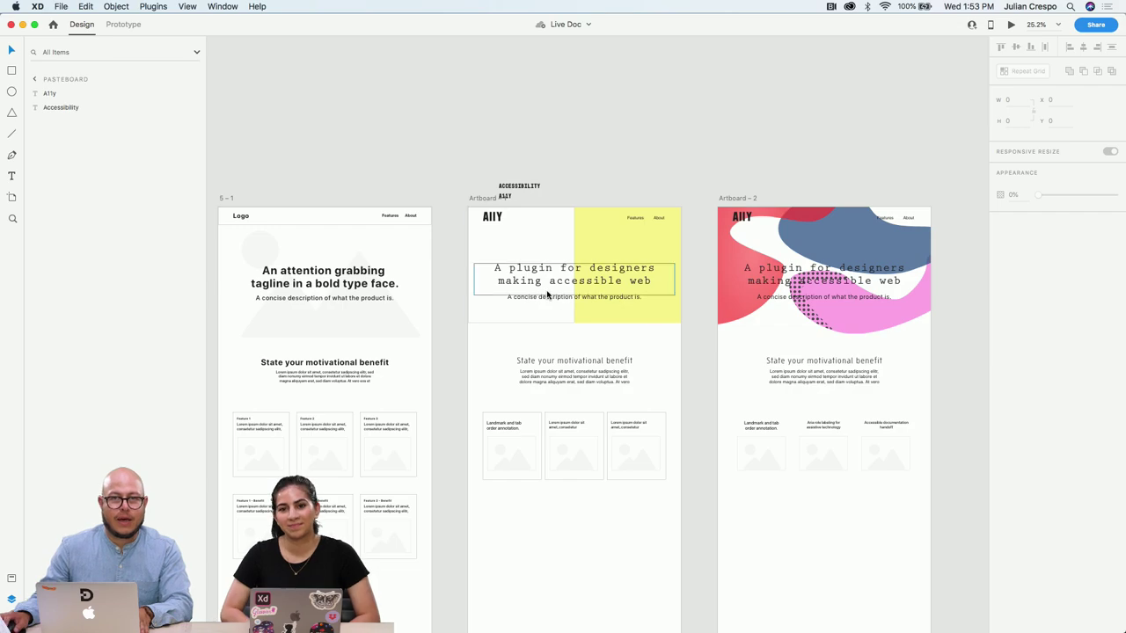
Switch to Chrome and review the hero sections of the Vapid and Mira landing pages as design references
{"action": "key", "text": "ctrl+Up"}
{"action": "key", "text": "ctrl+Right"}
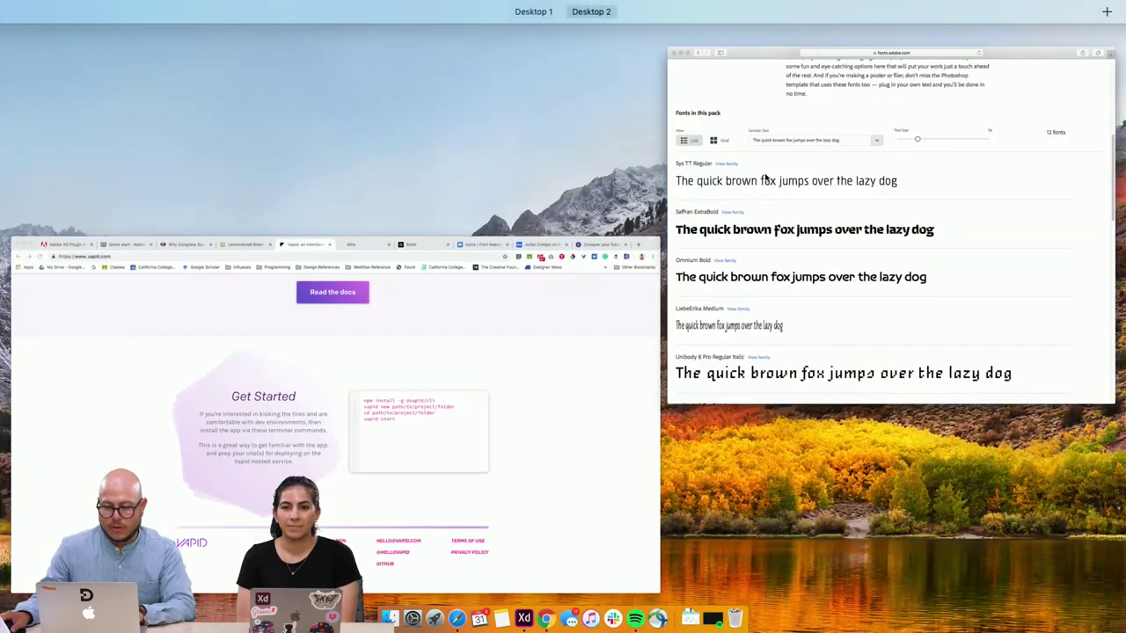
{"action": "left_click", "coordinate": [442, 326]}
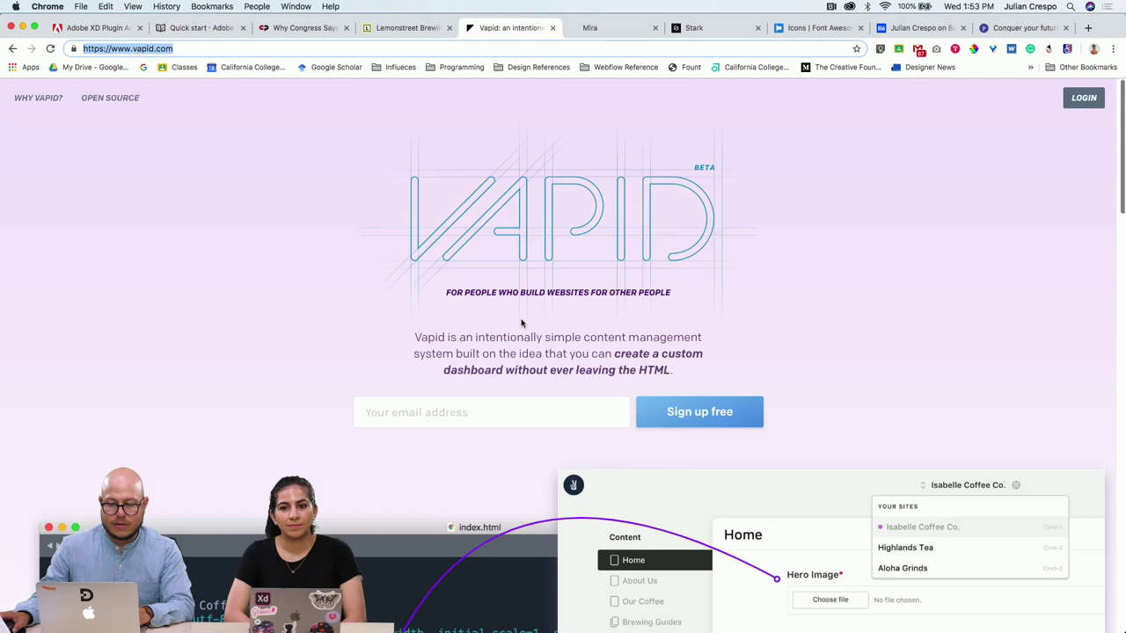
{"action": "left_click", "coordinate": [621, 28]}
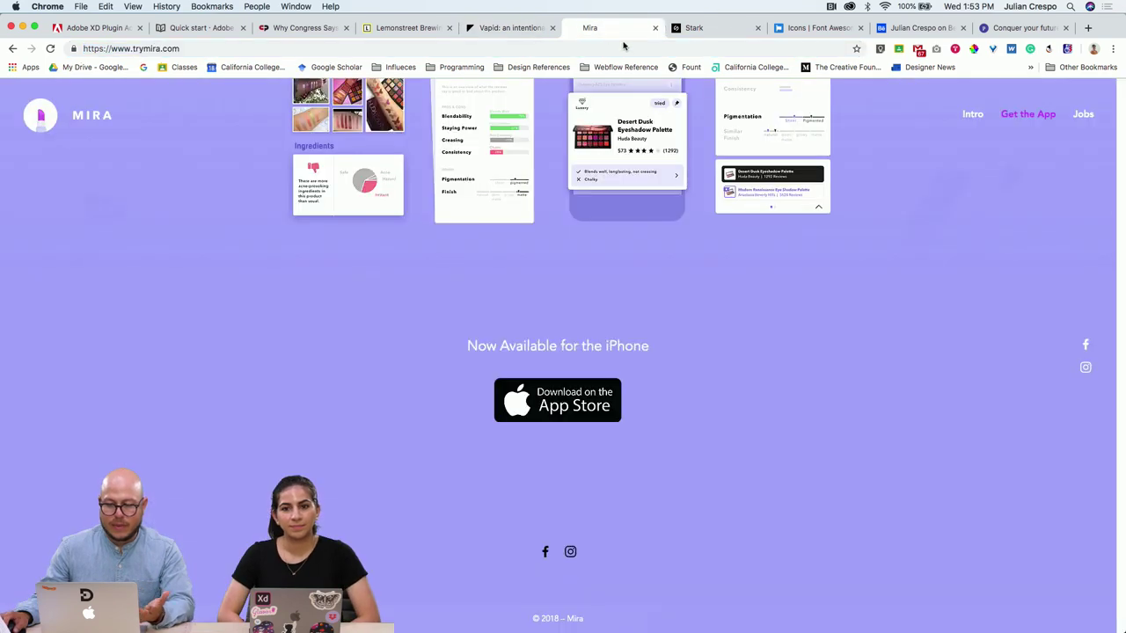
{"action": "scroll", "coordinate": [595, 257], "scroll_direction": "up", "scroll_amount": 20}
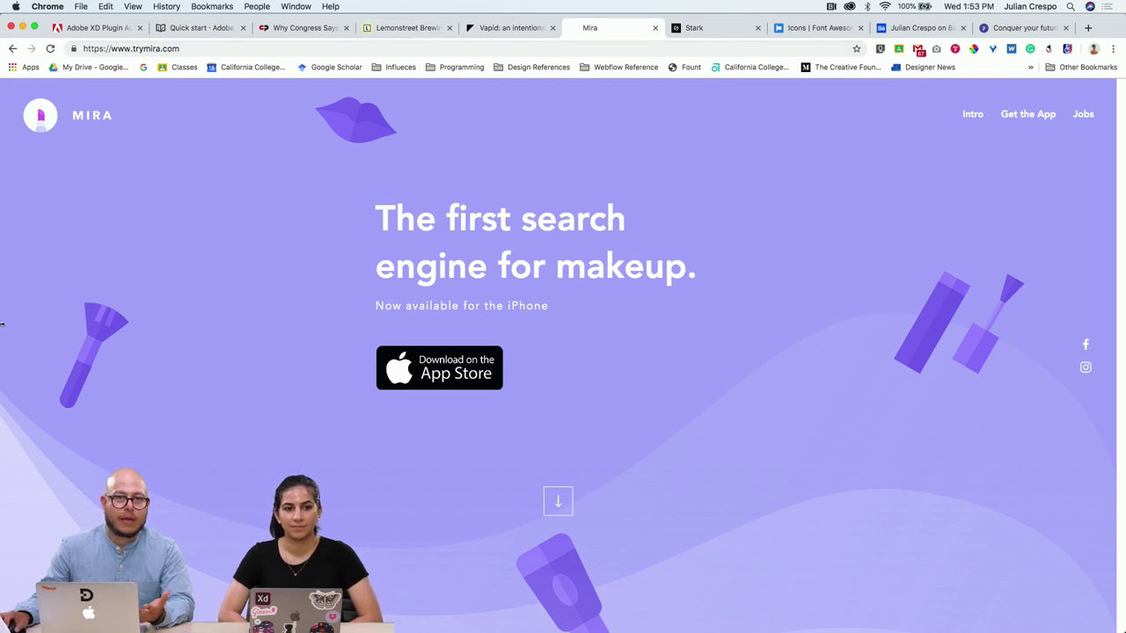
{"action": "mouse_move", "coordinate": [1, 325]}
{"action": "left_mouse_down"}
{"action": "mouse_move", "coordinate": [244, 334]}
{"action": "mouse_move", "coordinate": [2, 334]}
{"action": "left_mouse_up"}
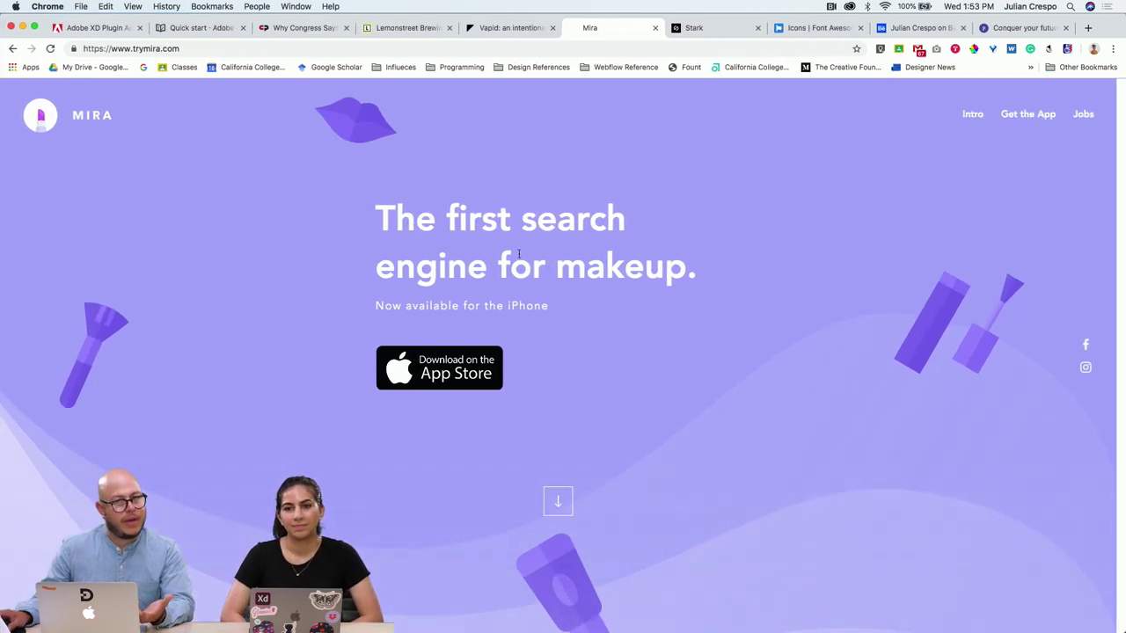
Open the Stark plugin page and examine its hero, download options and introductory section
{"action": "left_click", "coordinate": [704, 30]}
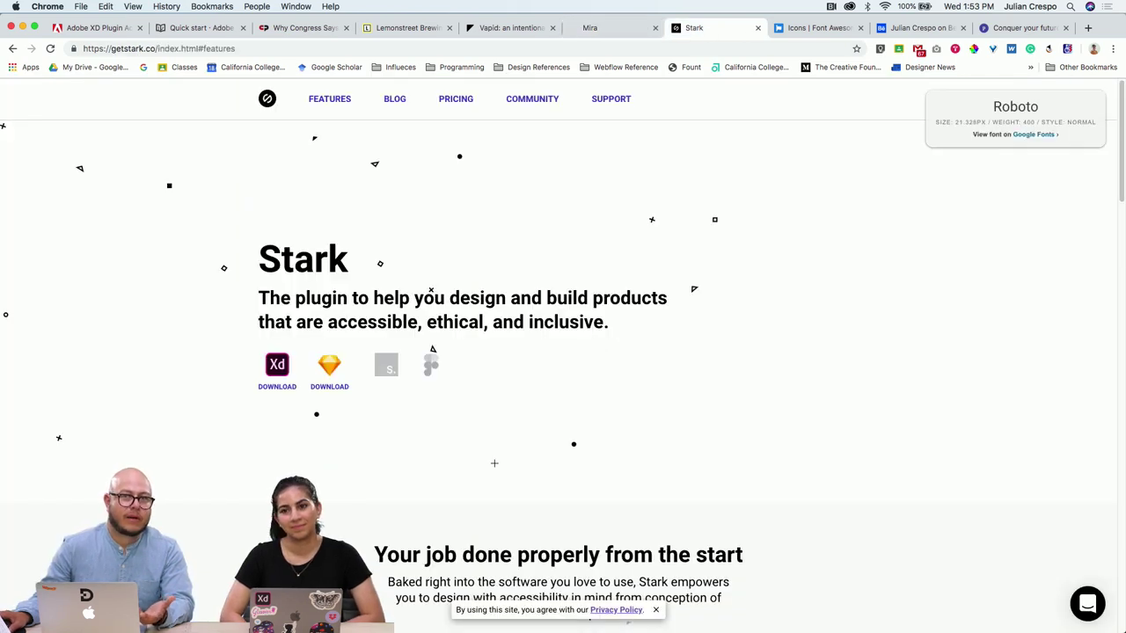
{"action": "scroll", "coordinate": [461, 459], "scroll_direction": "down", "scroll_amount": 3}
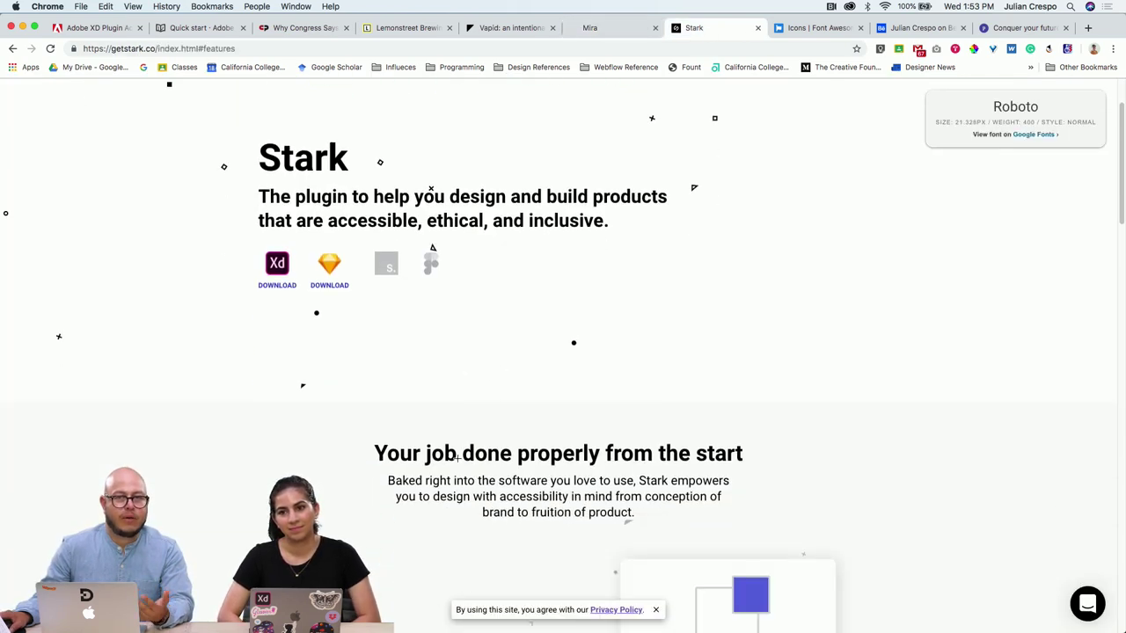
{"action": "scroll", "coordinate": [458, 463], "scroll_direction": "up", "scroll_amount": 3}
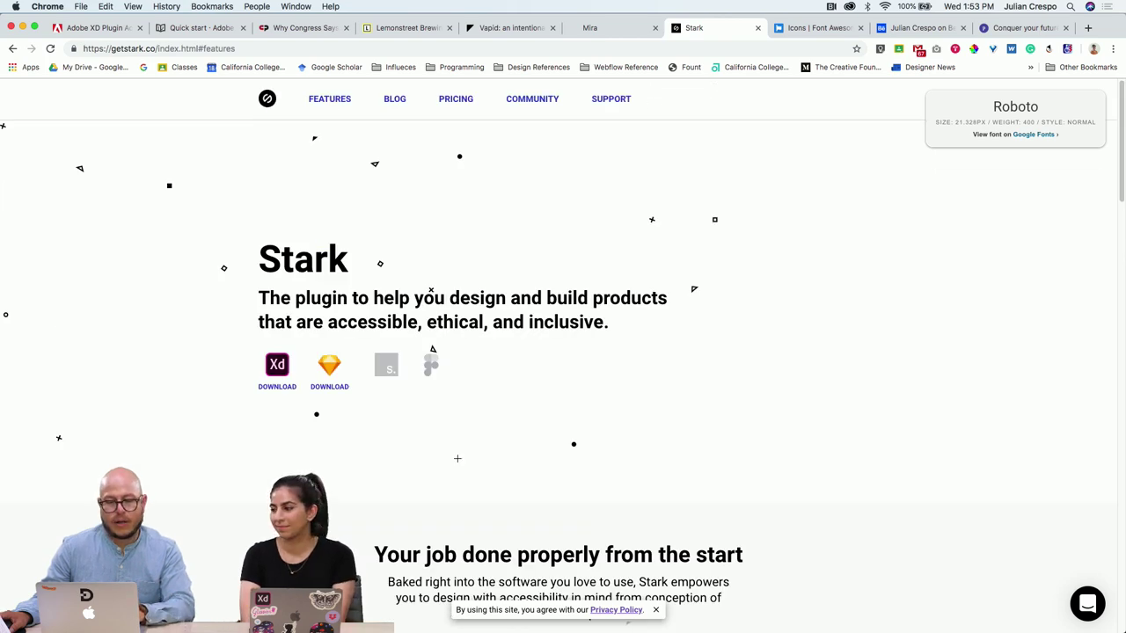
Switch back to Adobe XD and examine the white-and-yellow hero section of Artboard – 1 up close
{"action": "key", "text": "super+Tab"}
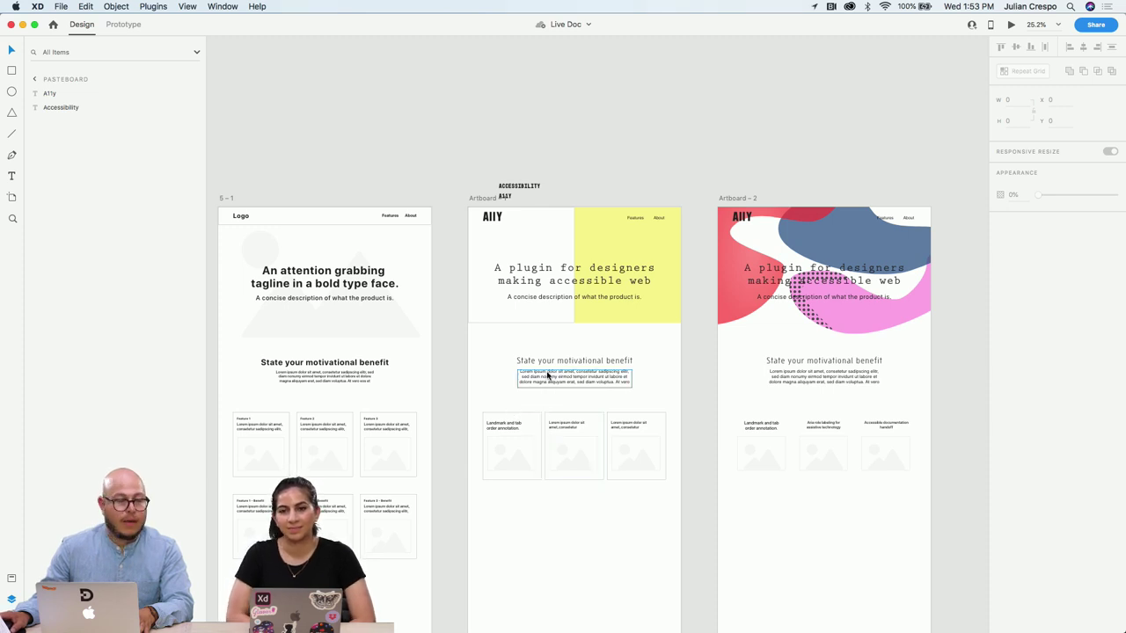
{"action": "scroll", "coordinate": [551, 383], "scroll_direction": "up", "scroll_amount": 5}
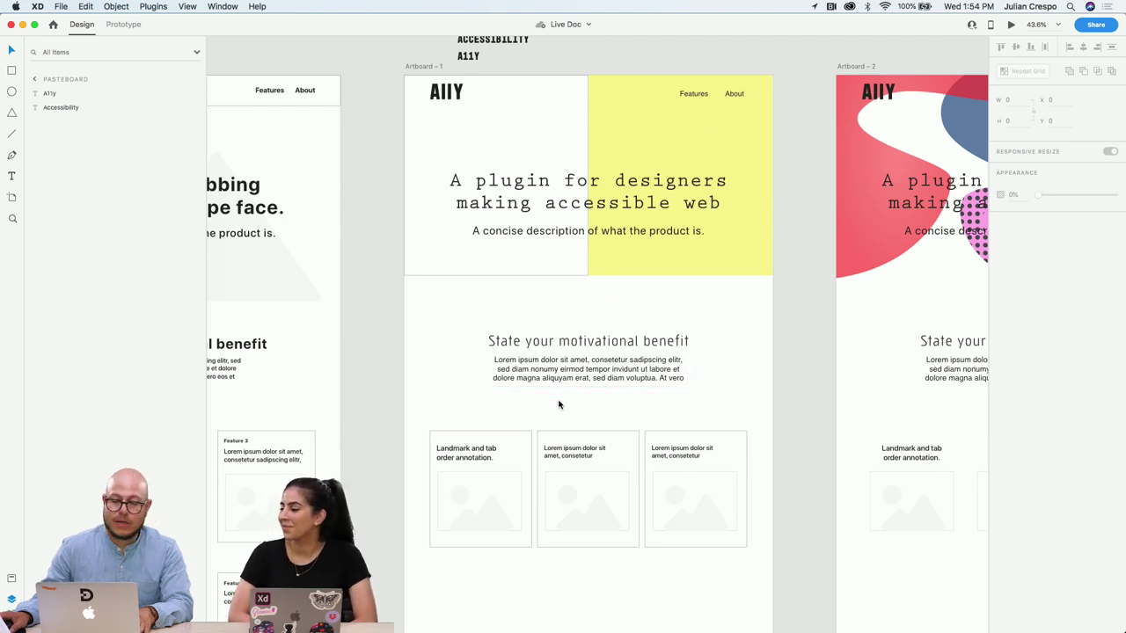
{"action": "scroll", "coordinate": [598, 158], "scroll_direction": "up", "scroll_amount": 3}
{"action": "scroll", "coordinate": [574, 161], "scroll_direction": "up", "scroll_amount": 2}
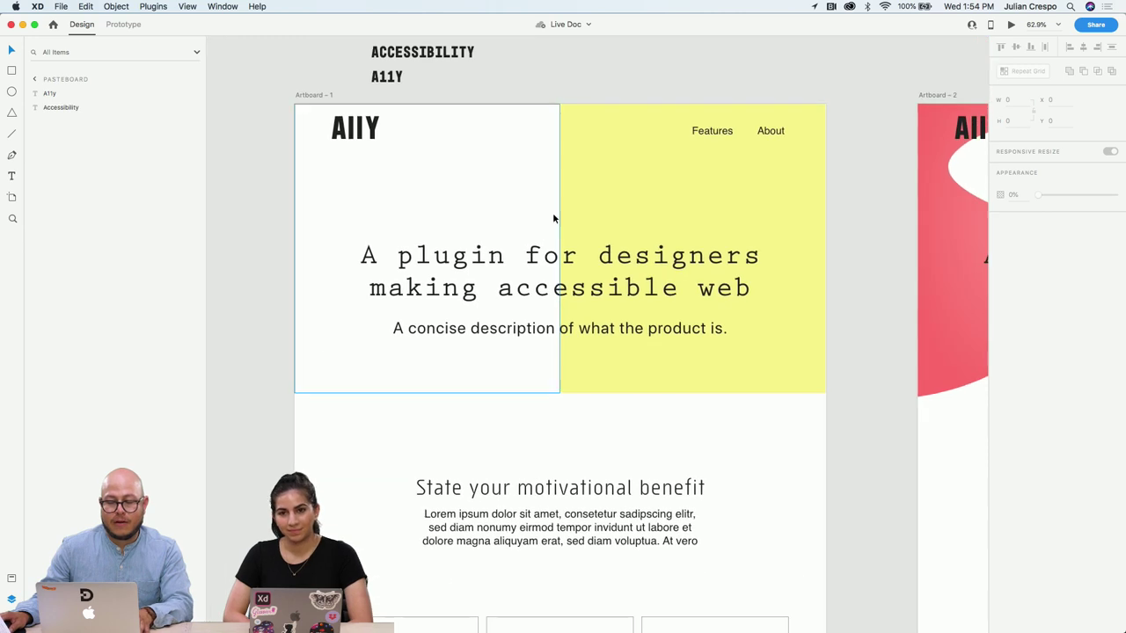
{"action": "scroll", "coordinate": [553, 212], "scroll_direction": "up", "scroll_amount": 1}
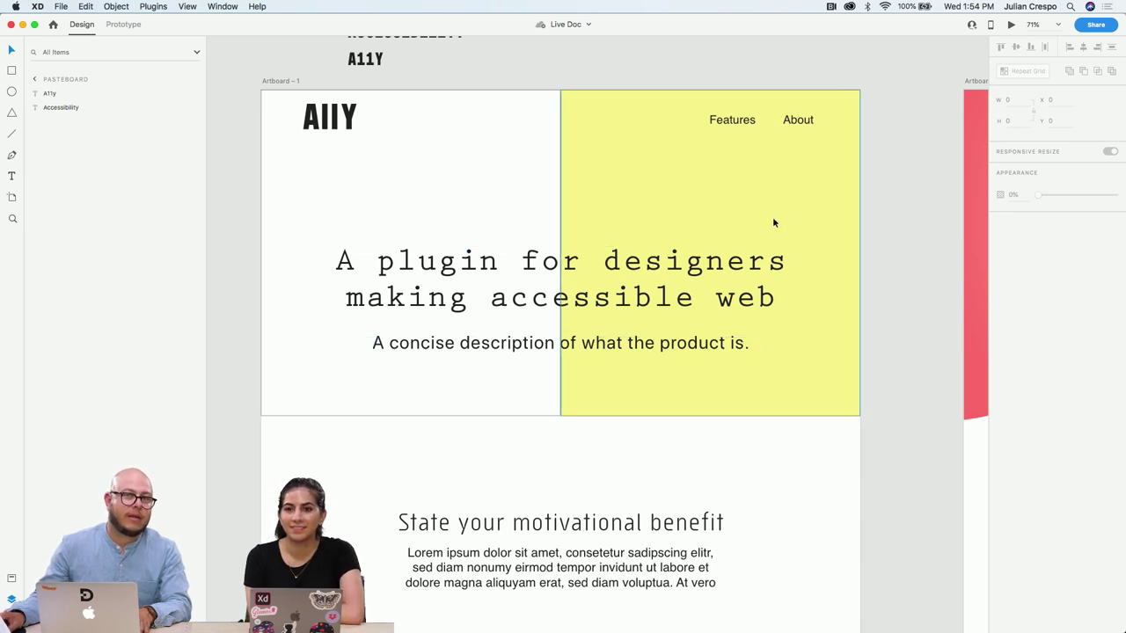
{"action": "left_click_drag", "start_coordinate": [589, 424], "coordinate": [626, 376]}
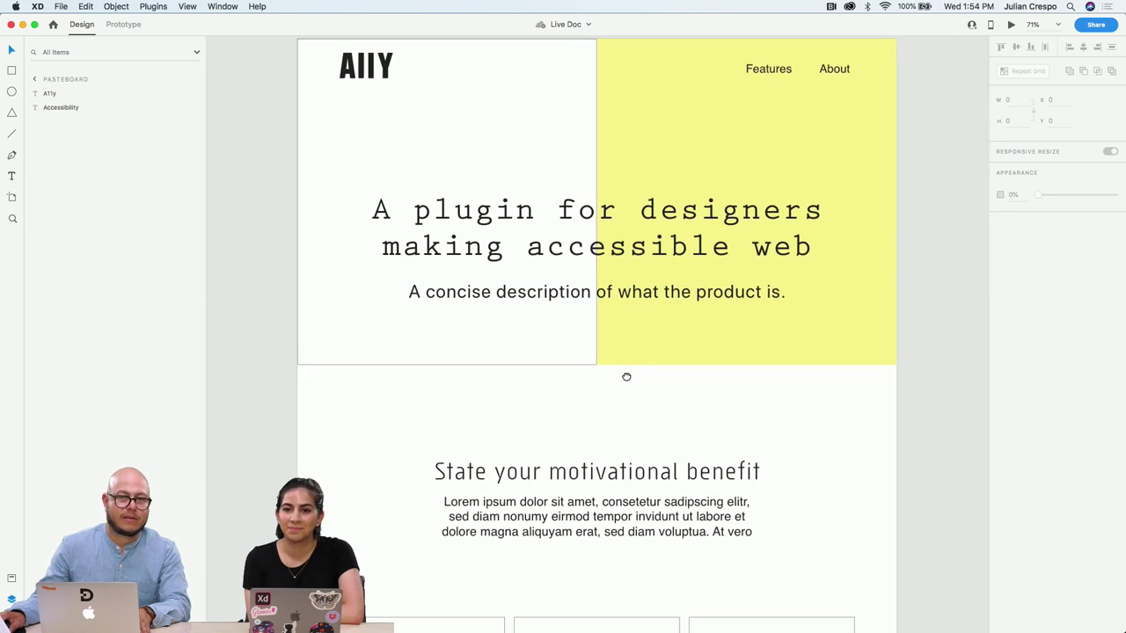
Inspect the text properties of Artboard – 1's motivational heading and product description, and examine the three feature cards
{"action": "left_click", "coordinate": [651, 472]}
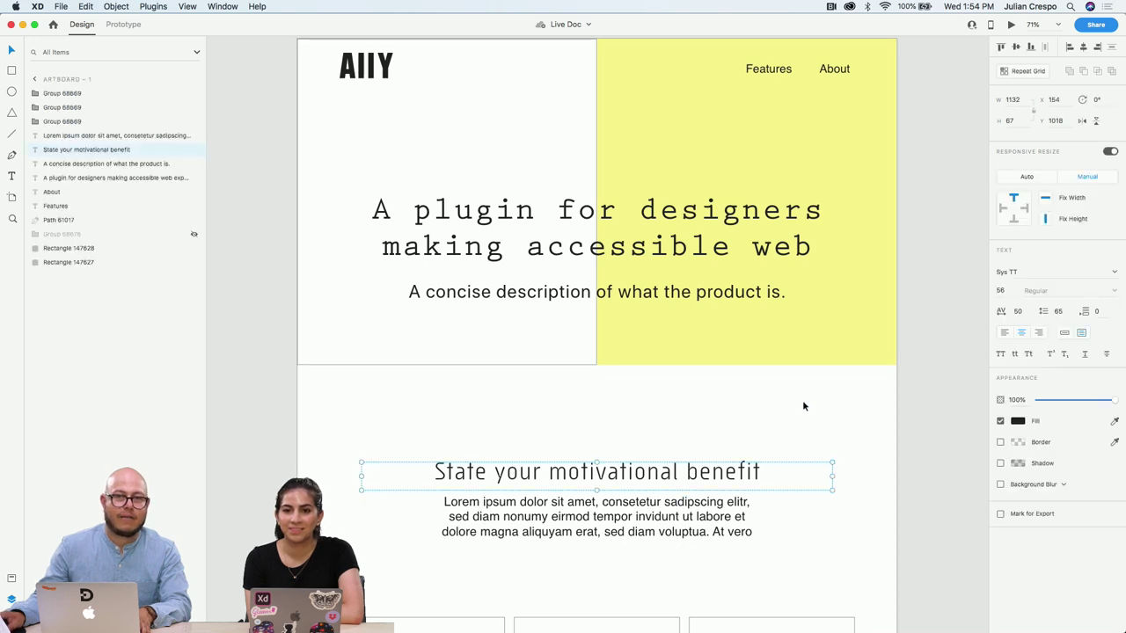
{"action": "left_click", "coordinate": [540, 299]}
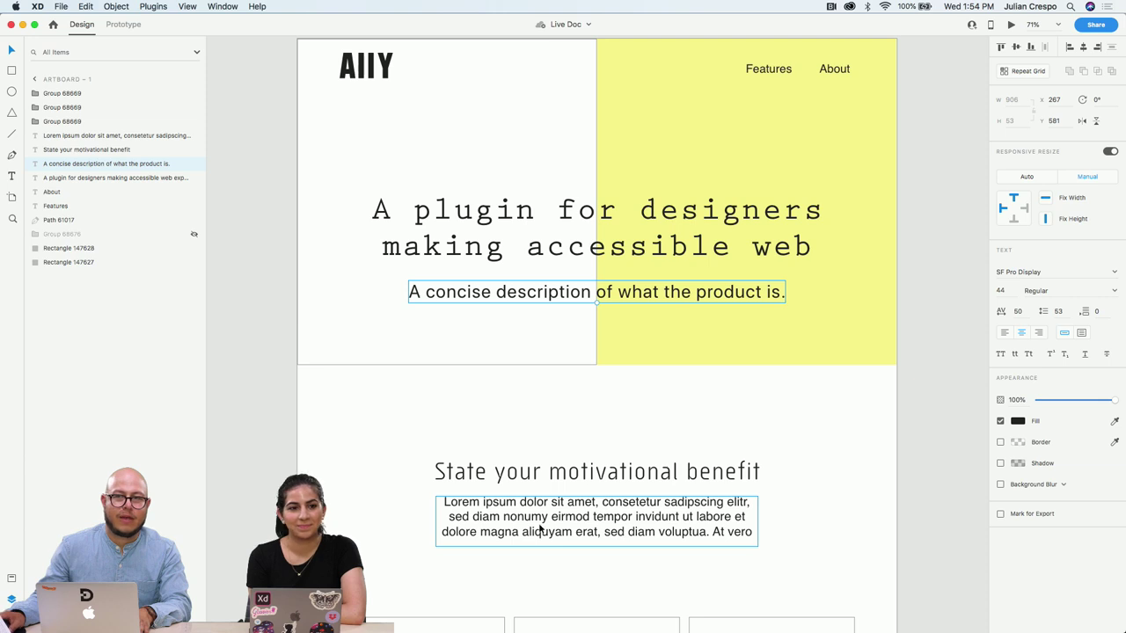
{"action": "left_click", "coordinate": [545, 559]}
{"action": "scroll", "coordinate": [537, 404], "scroll_direction": "down", "scroll_amount": 10}
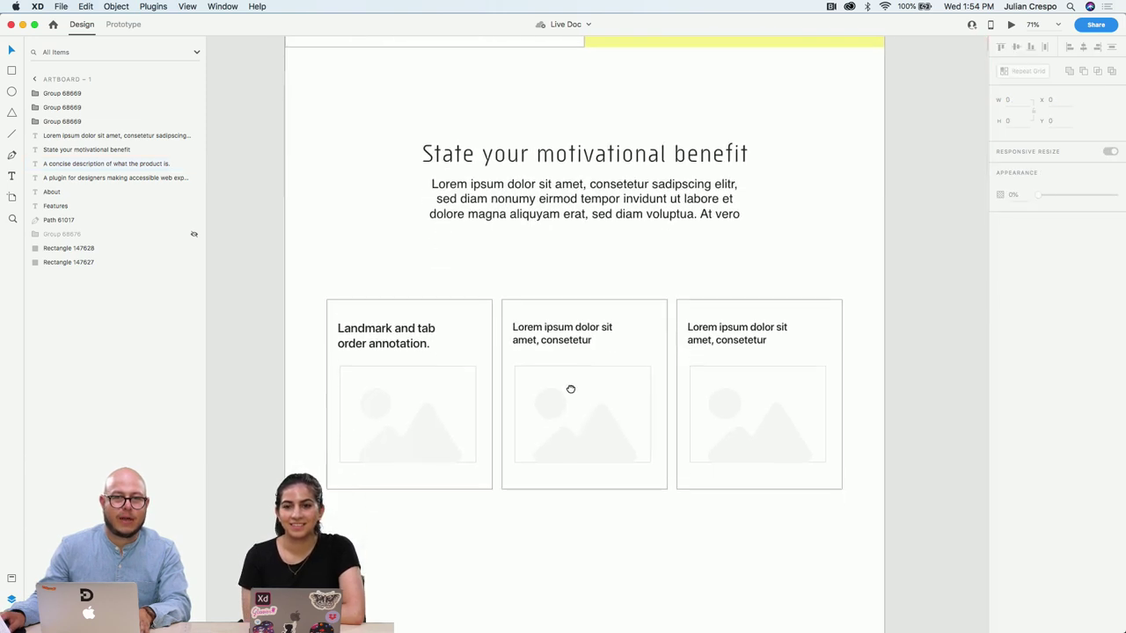
{"action": "scroll", "coordinate": [570, 389], "scroll_direction": "down", "scroll_amount": 1}
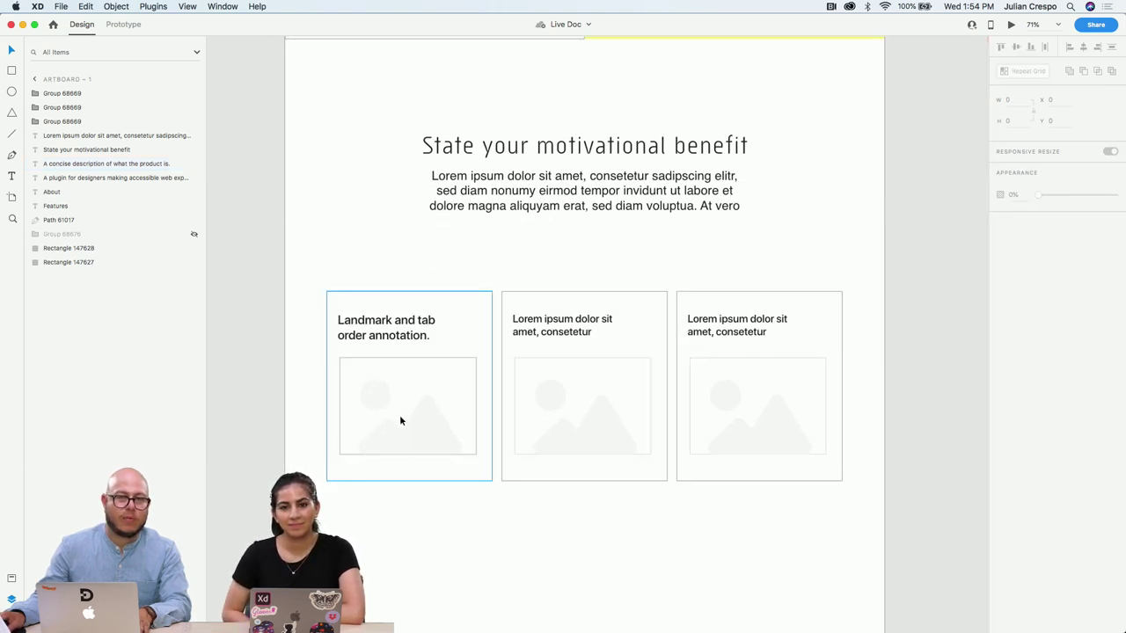